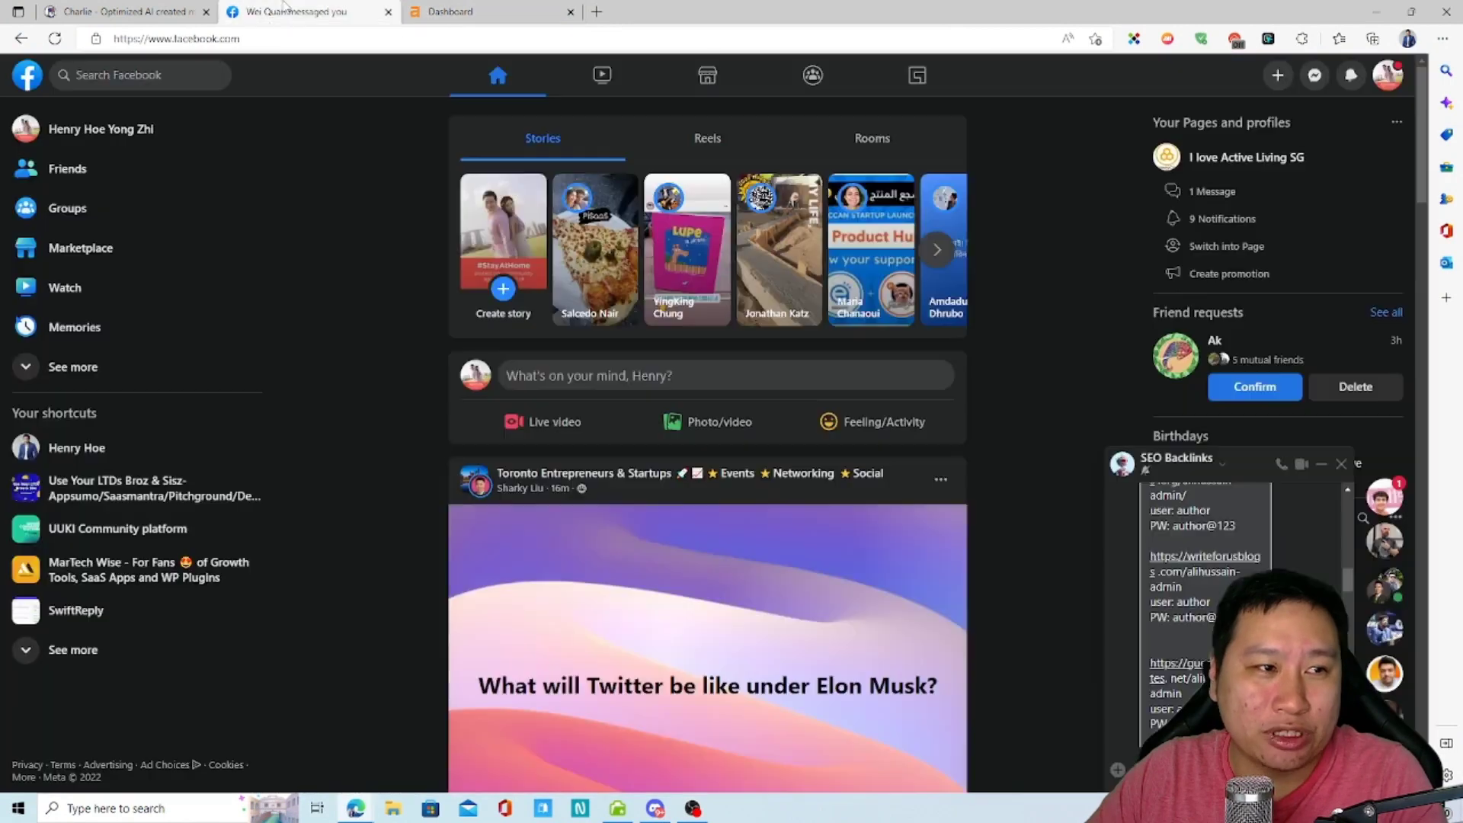
# - Close the open chat conversation on Facebook and switch to the GoCharlie dashboard
pyautogui.click(1084, 465)
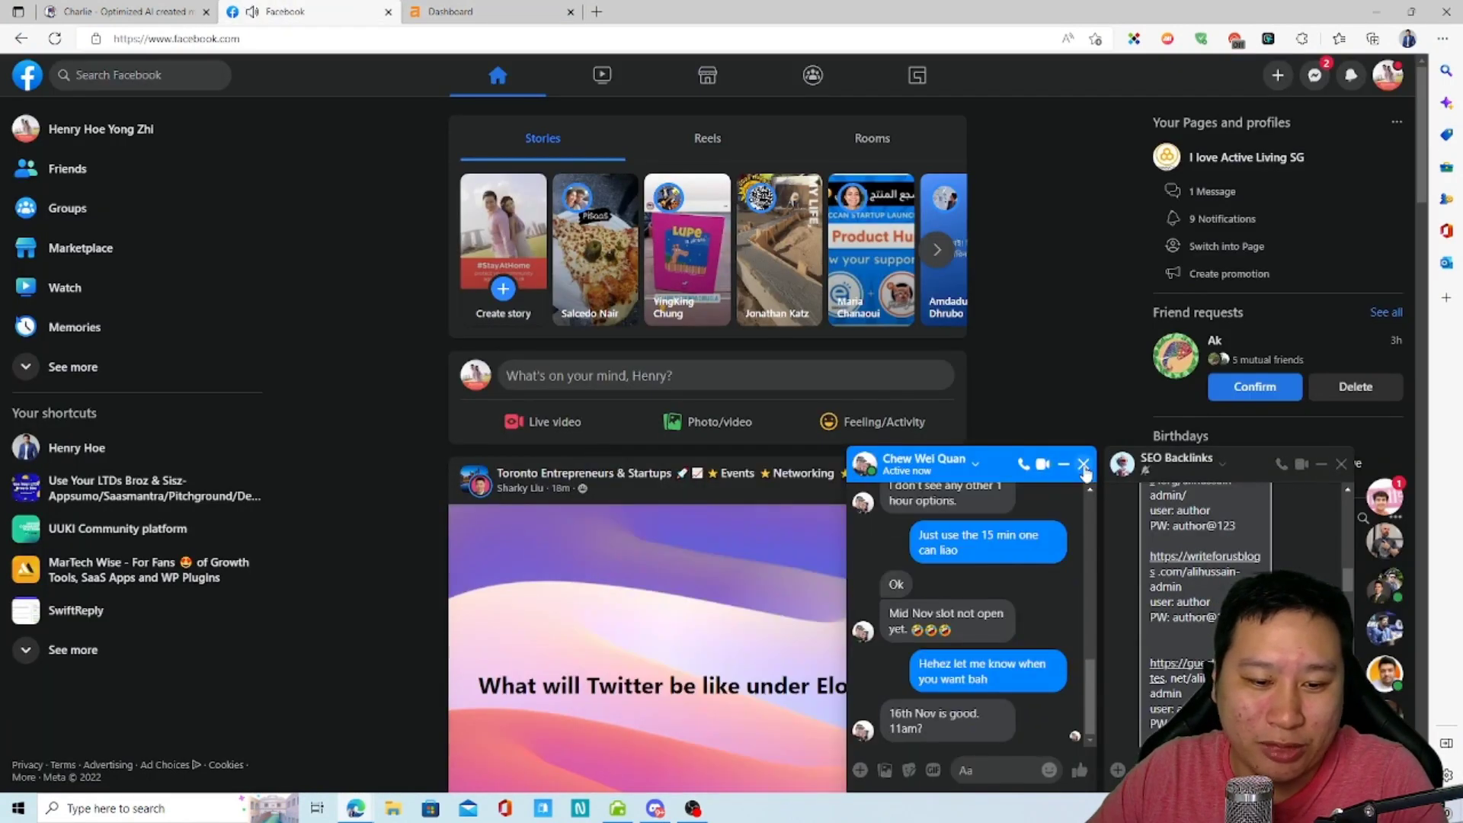
pyautogui.click(1084, 465)
pyautogui.click(457, 12)
pyautogui.click(319, 12)
pyautogui.click(148, 7)
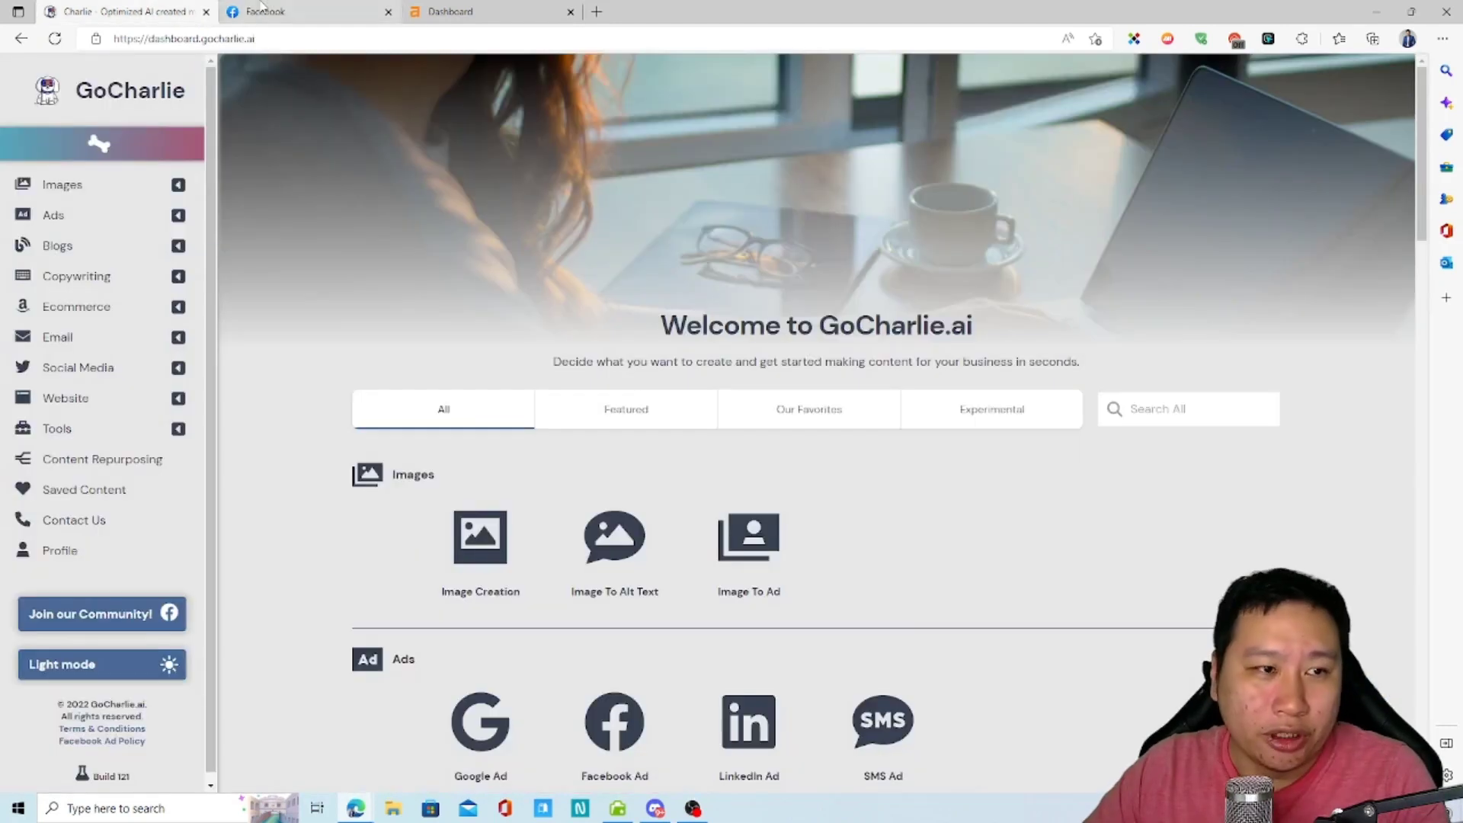
# - Switch to Ahrefs, open Keywords Explorer briefly and return to the project dashboard
pyautogui.click(509, 9)
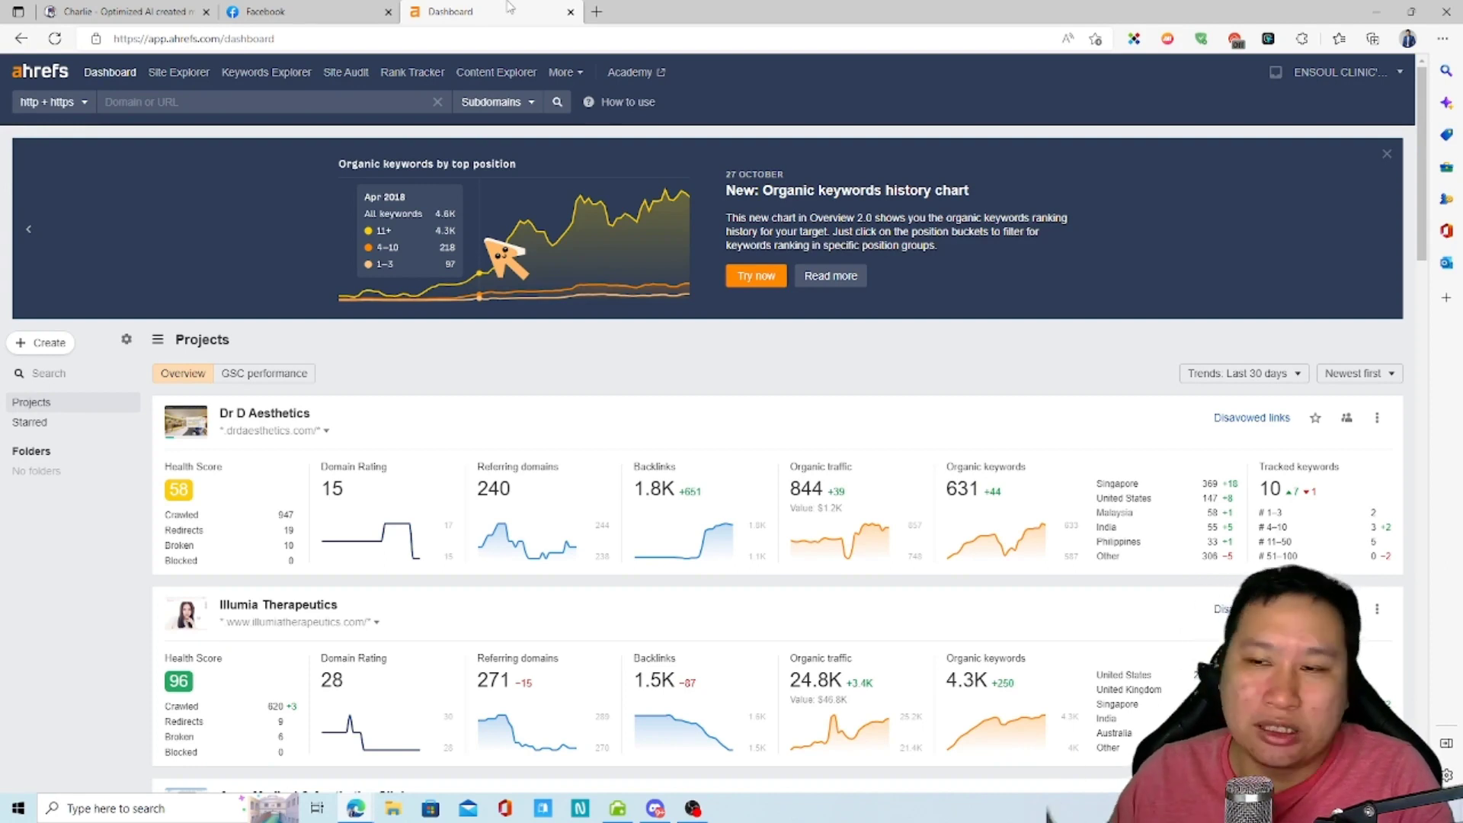
pyautogui.click(267, 73)
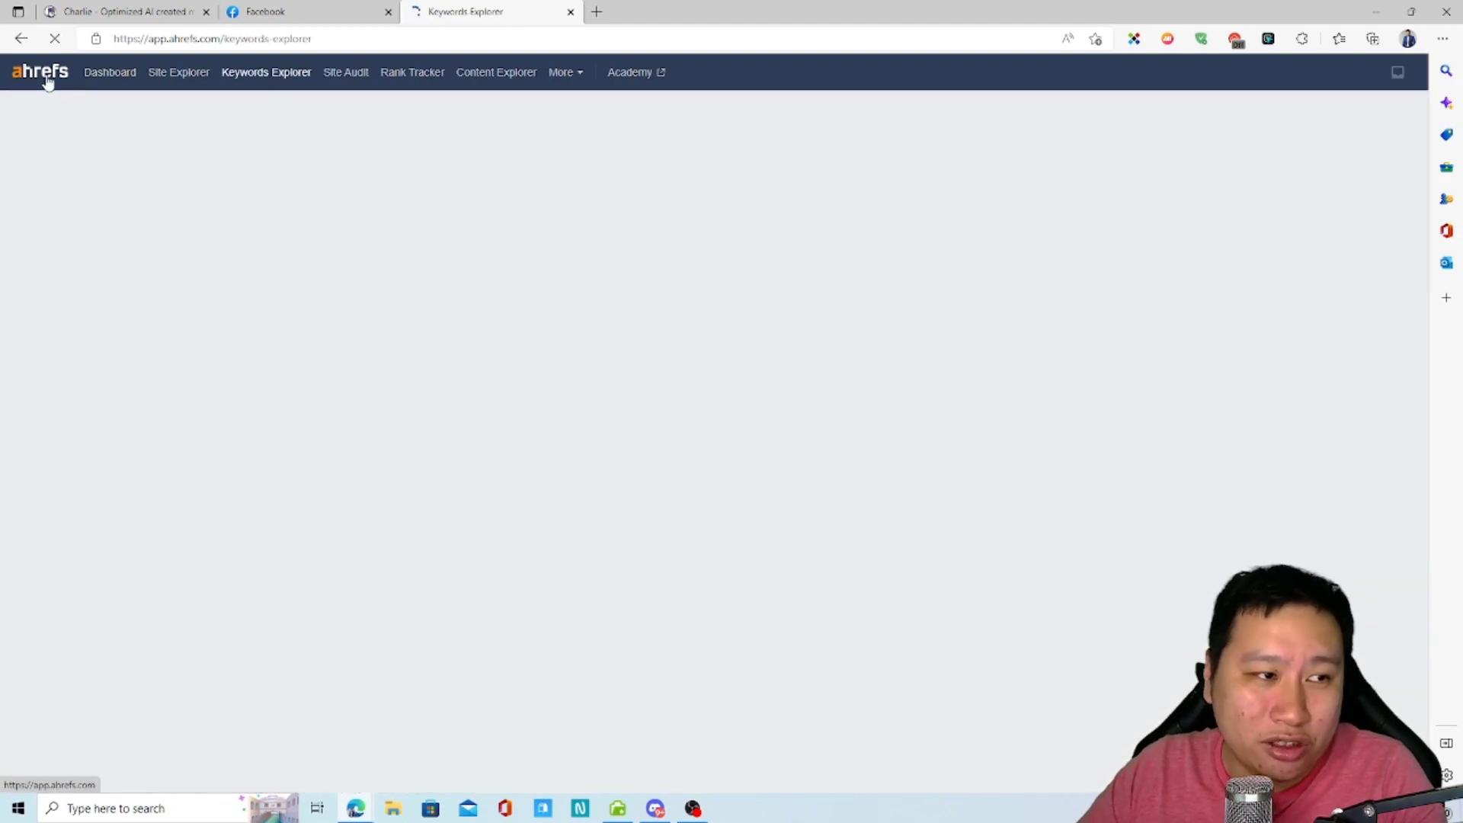
pyautogui.click(47, 82)
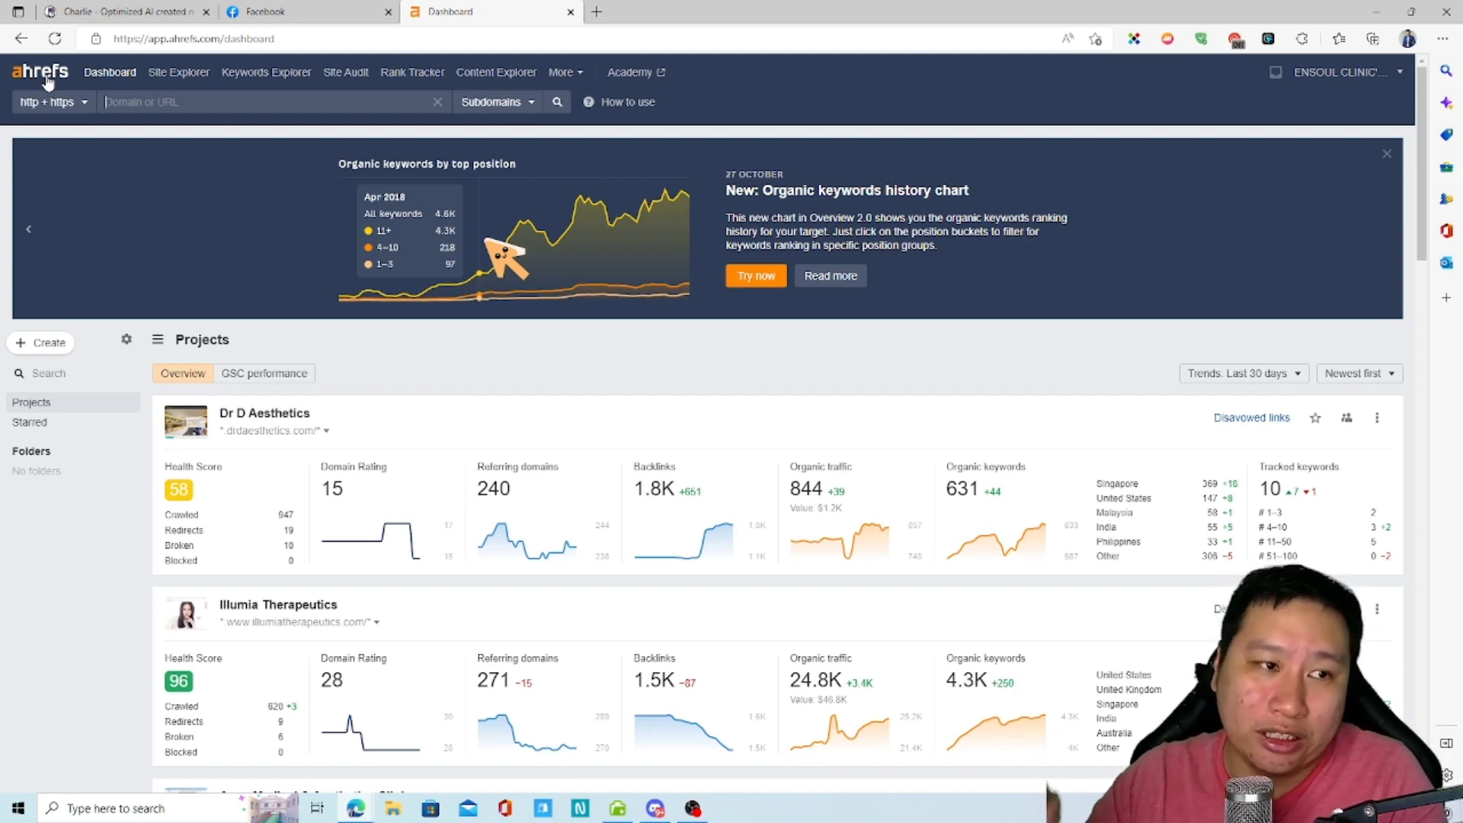
# - Search Google for "watch winder singapore" in a new browser tab
pyautogui.click(598, 13)
pyautogui.write('watch winder')
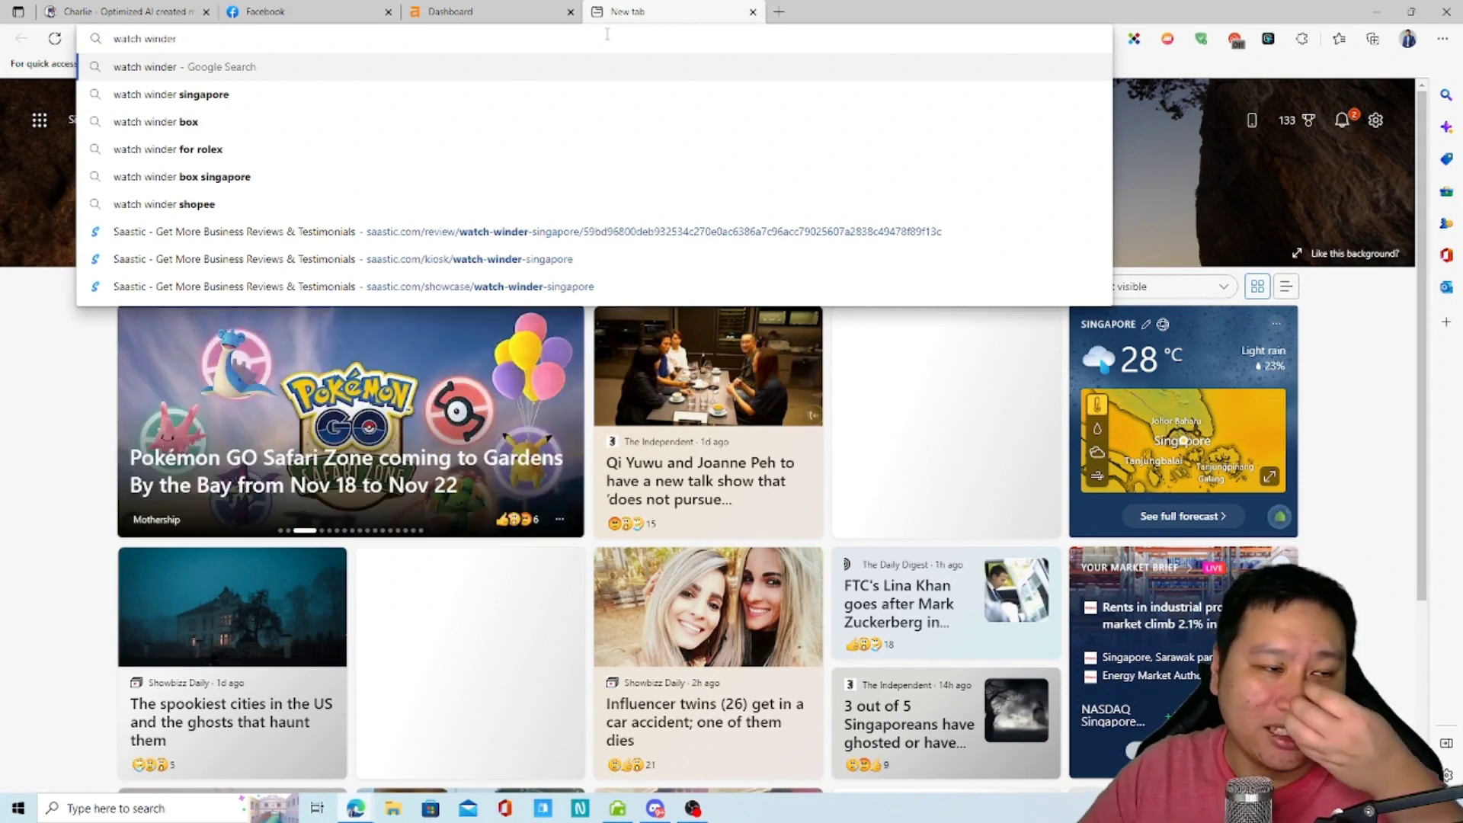
pyautogui.press('Down')
pyautogui.press('Return')
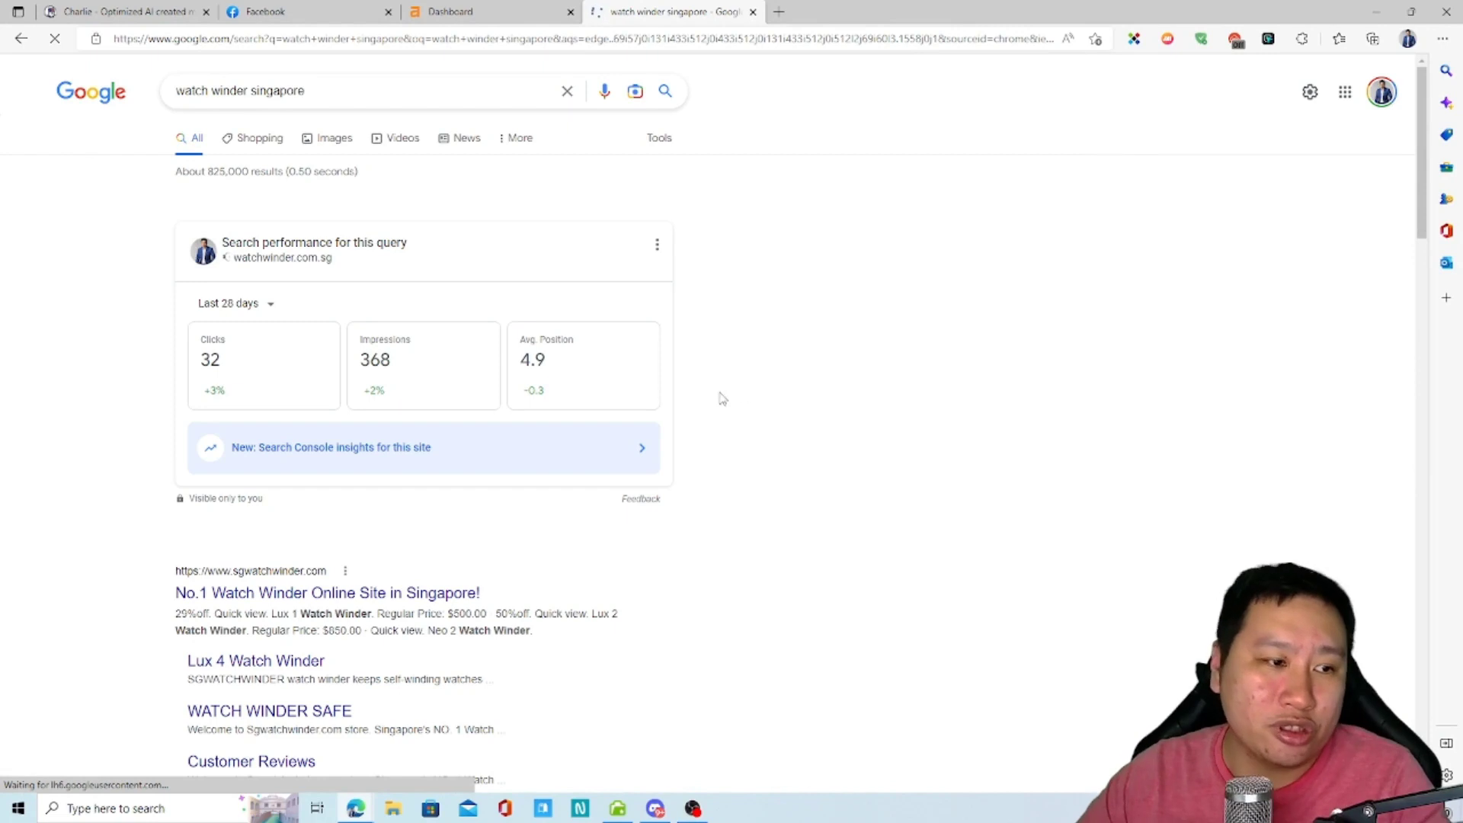
# - Examine the search performance card and the results for the watchwinder.com.sg listing and its competitors
pyautogui.moveTo(352, 263); pyautogui.dragTo(231, 263)
pyautogui.click(778, 365)
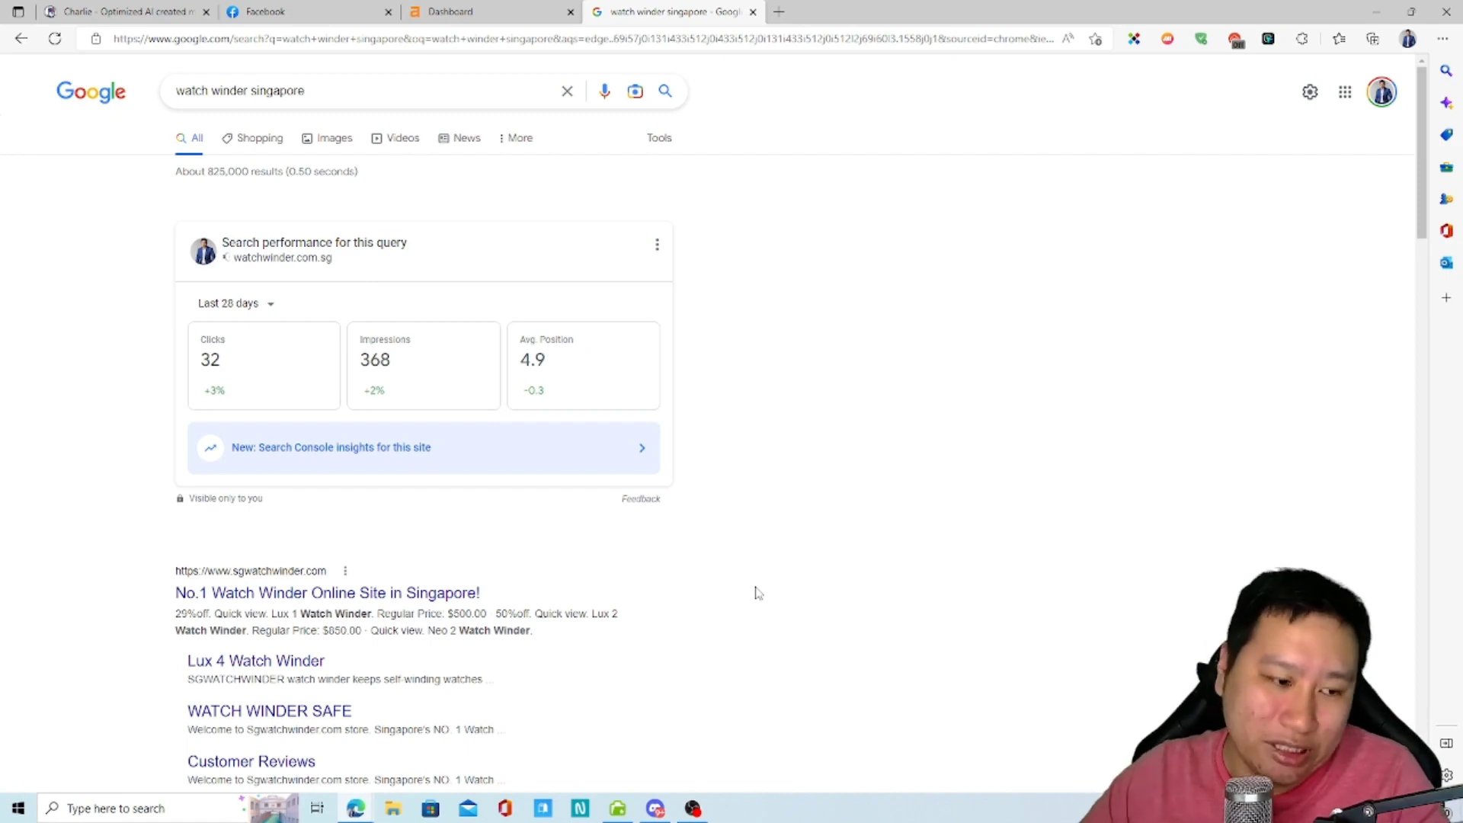
pyautogui.scroll(-7, 757, 593)
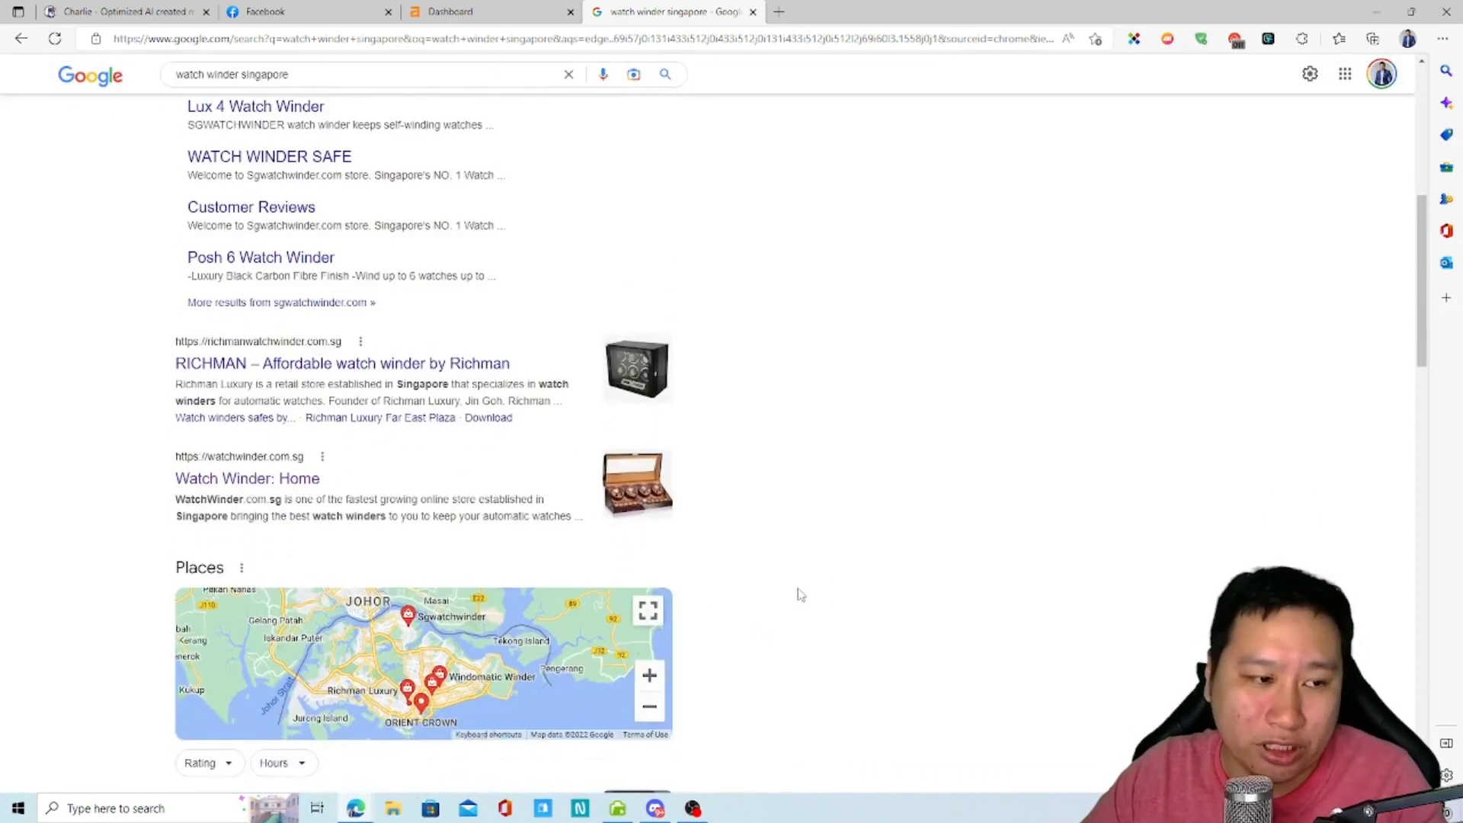
pyautogui.scroll(3, 799, 593)
pyautogui.scroll(-1, 534, 579)
pyautogui.moveTo(172, 592); pyautogui.dragTo(592, 632)
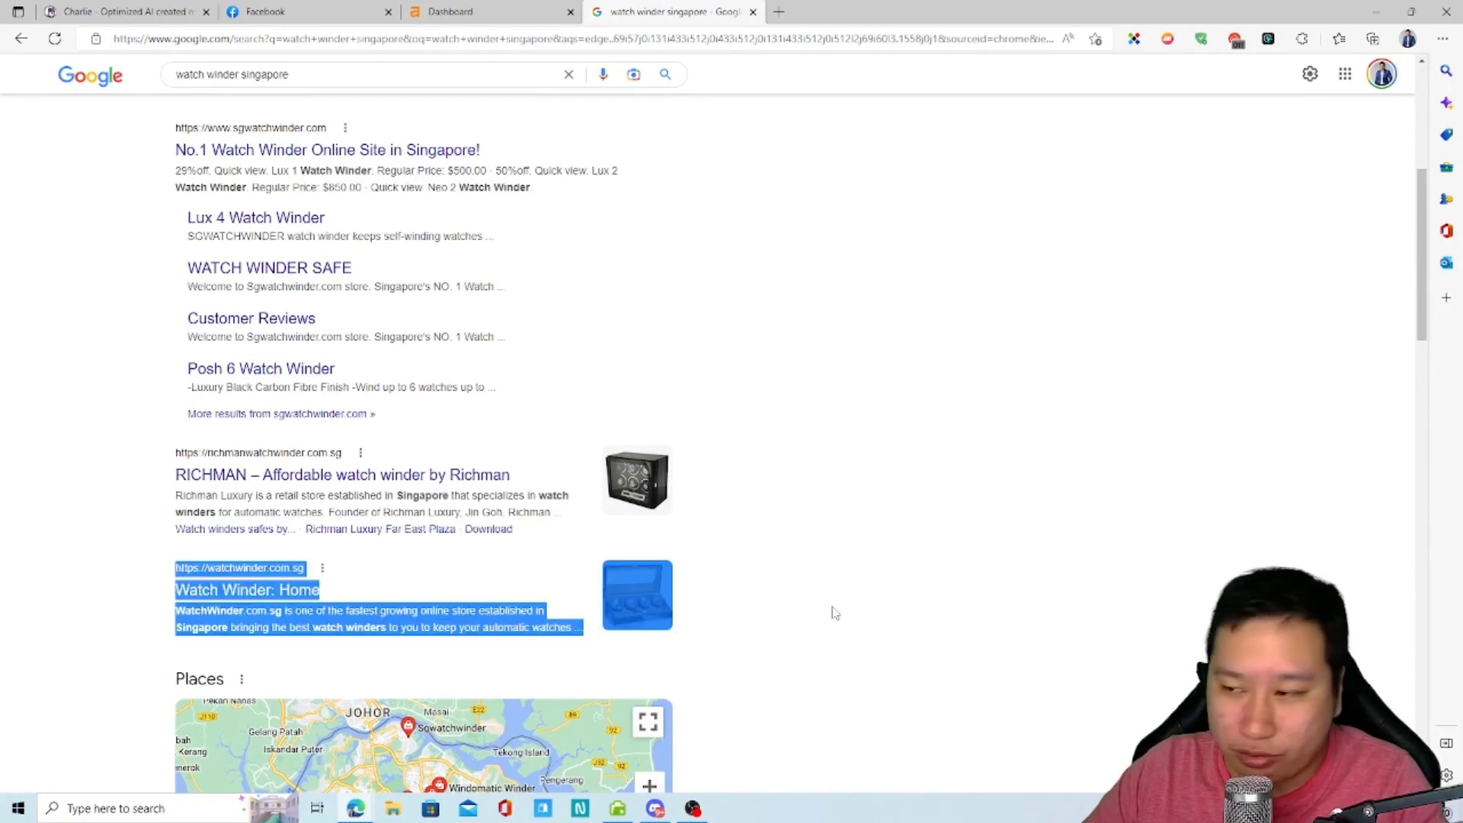
pyautogui.click(836, 614)
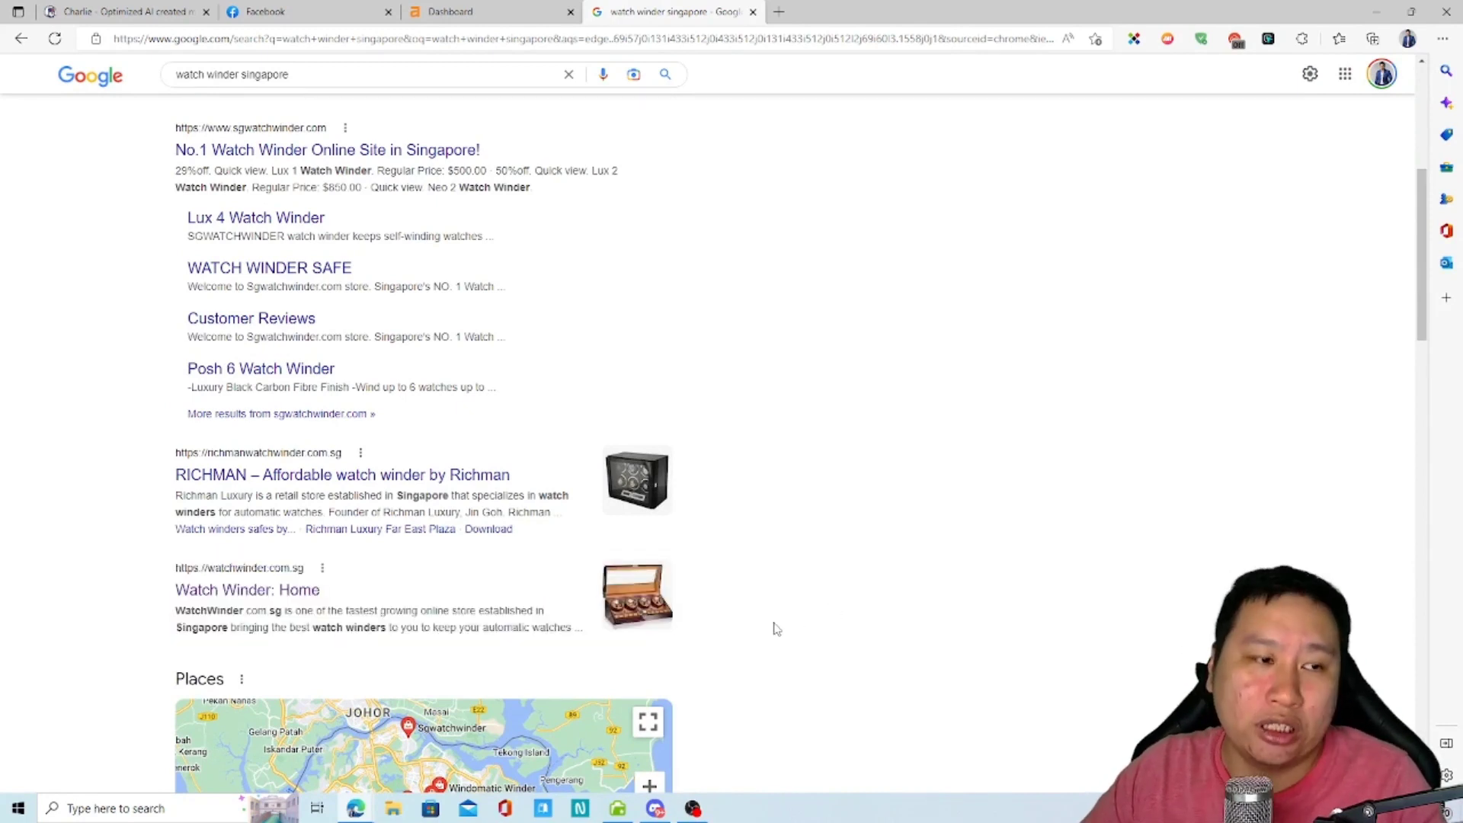
pyautogui.scroll(-12, 776, 629)
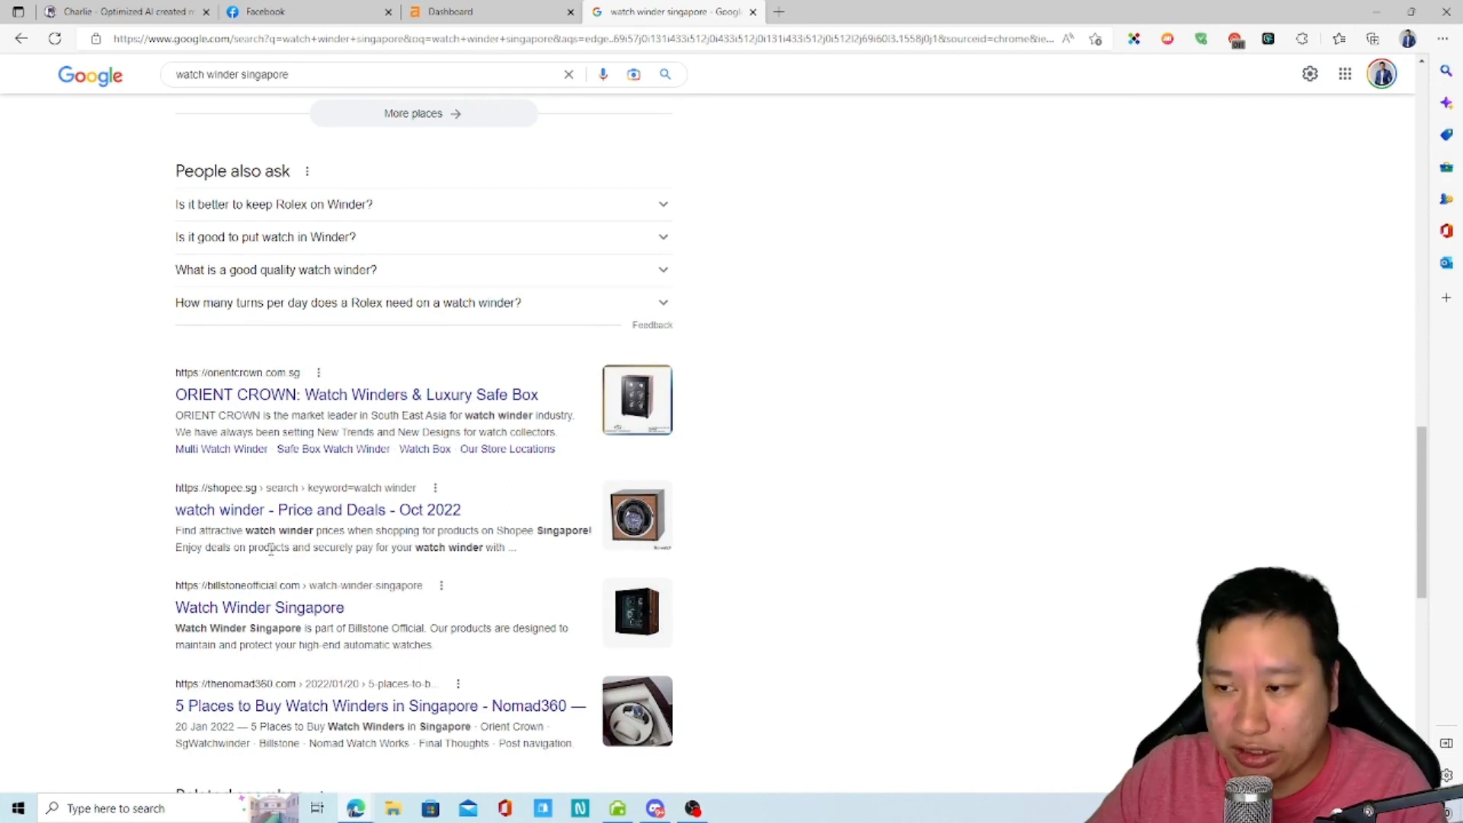
pyautogui.scroll(15, 513, 409)
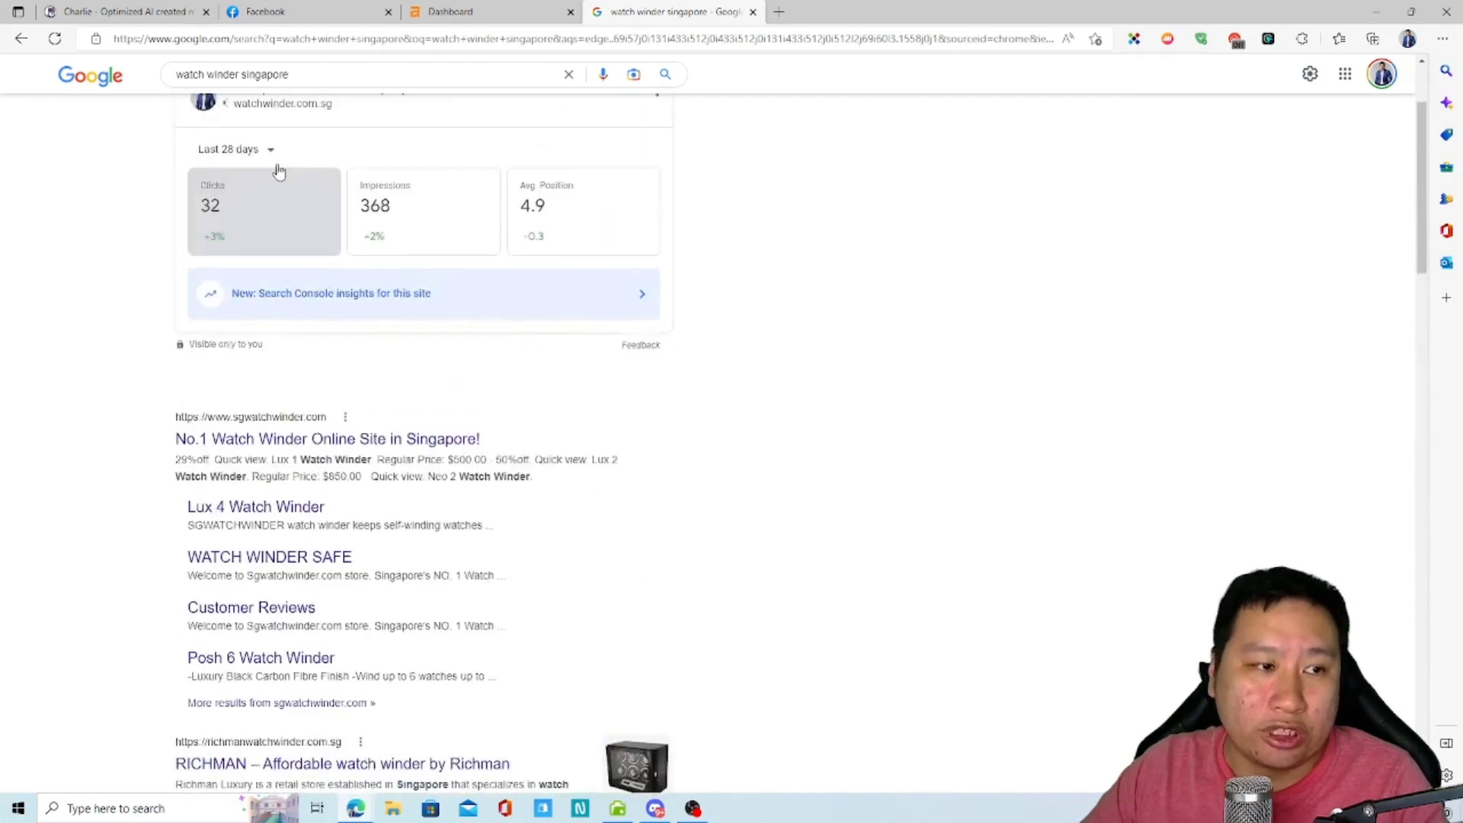
# - Broaden the Google search to "watch winder" by removing the country name
pyautogui.scroll(3, 295, 220)
pyautogui.doubleClick(253, 90)
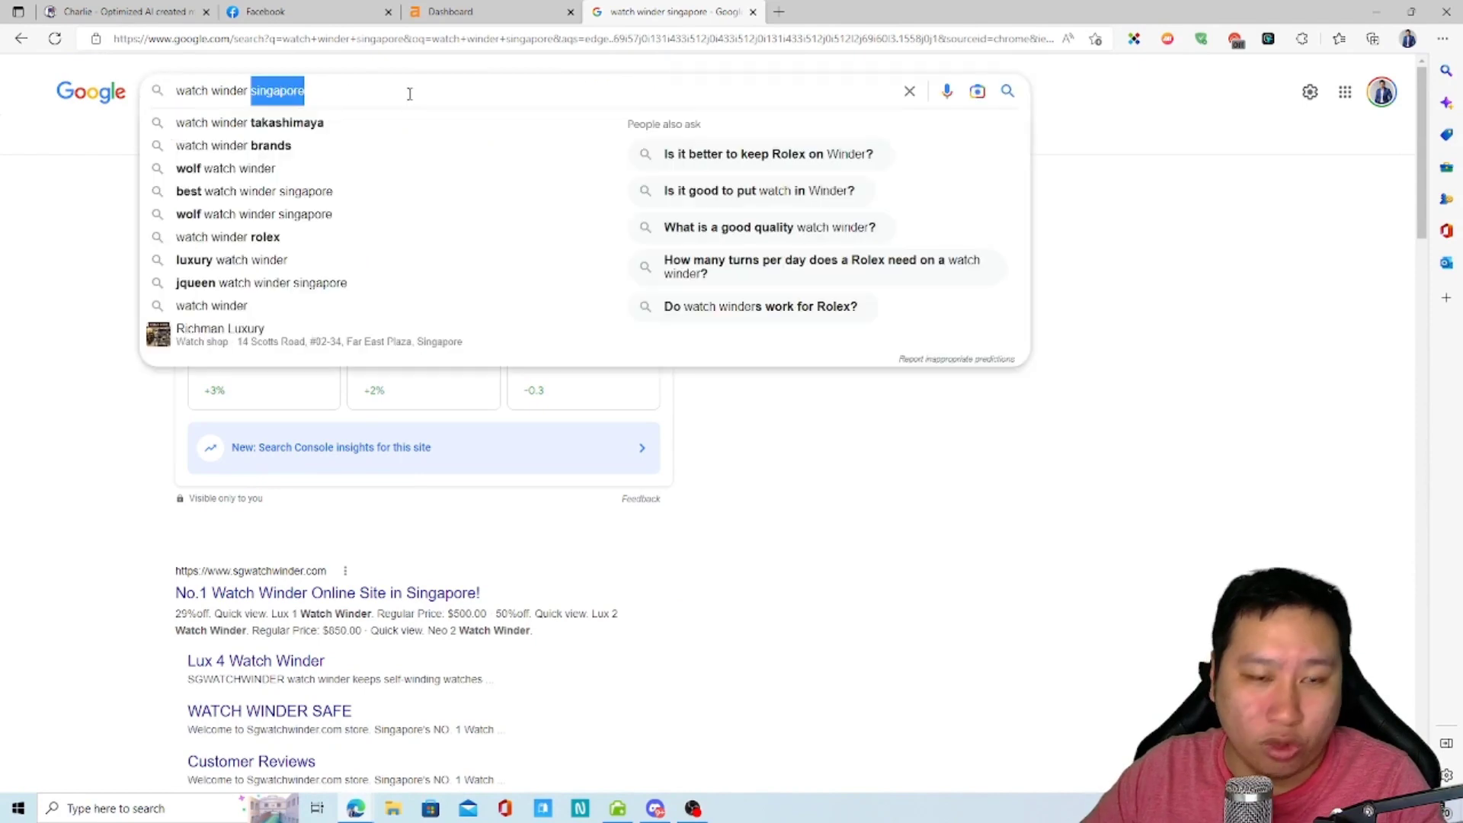
pyautogui.press('BackSpace')
pyautogui.press('Return')
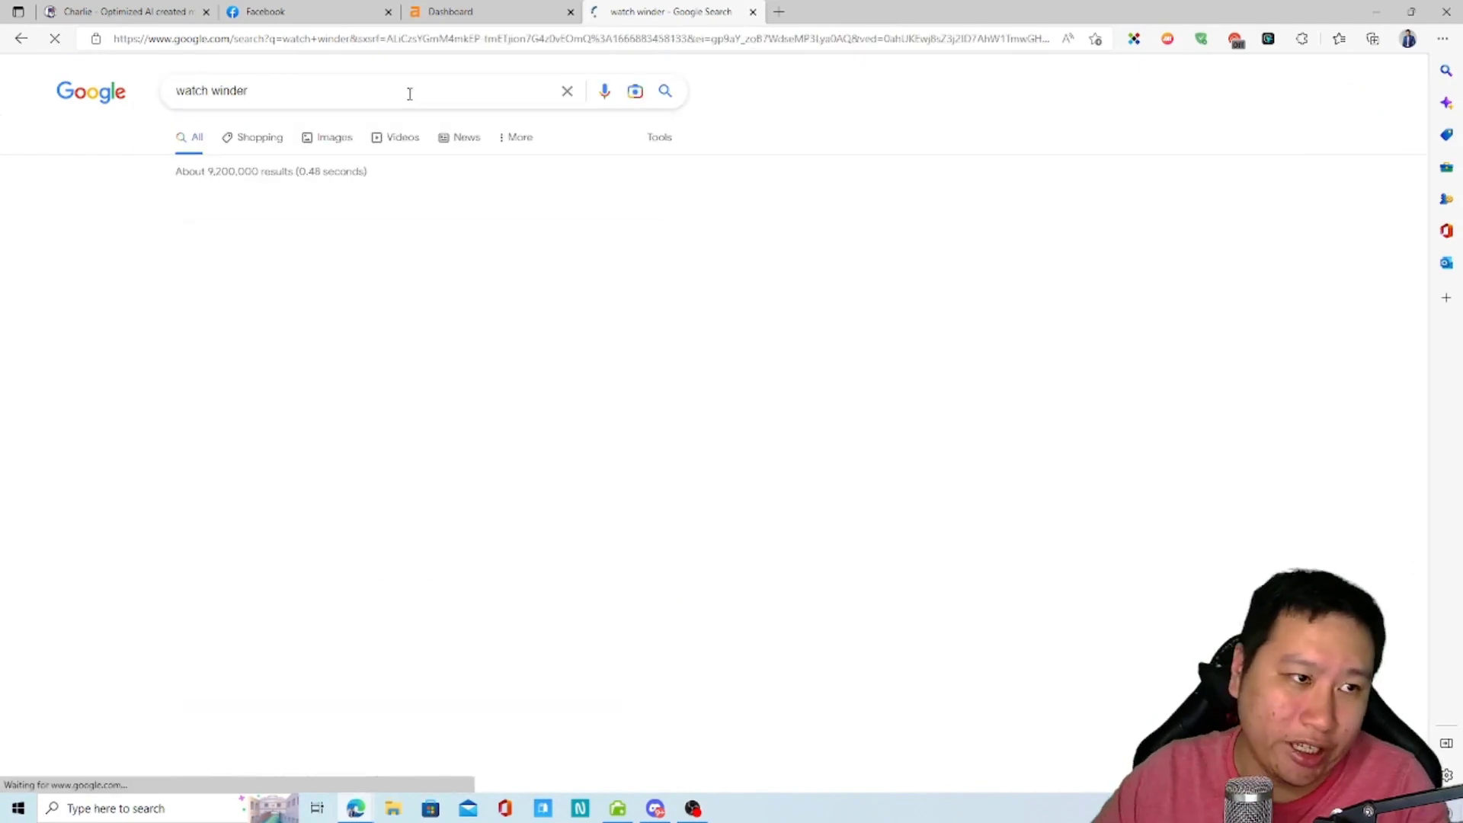
# - Look through the "watch winder" results for the position of watchwinder.com.sg among the listings and places
pyautogui.scroll(-3, 857, 417)
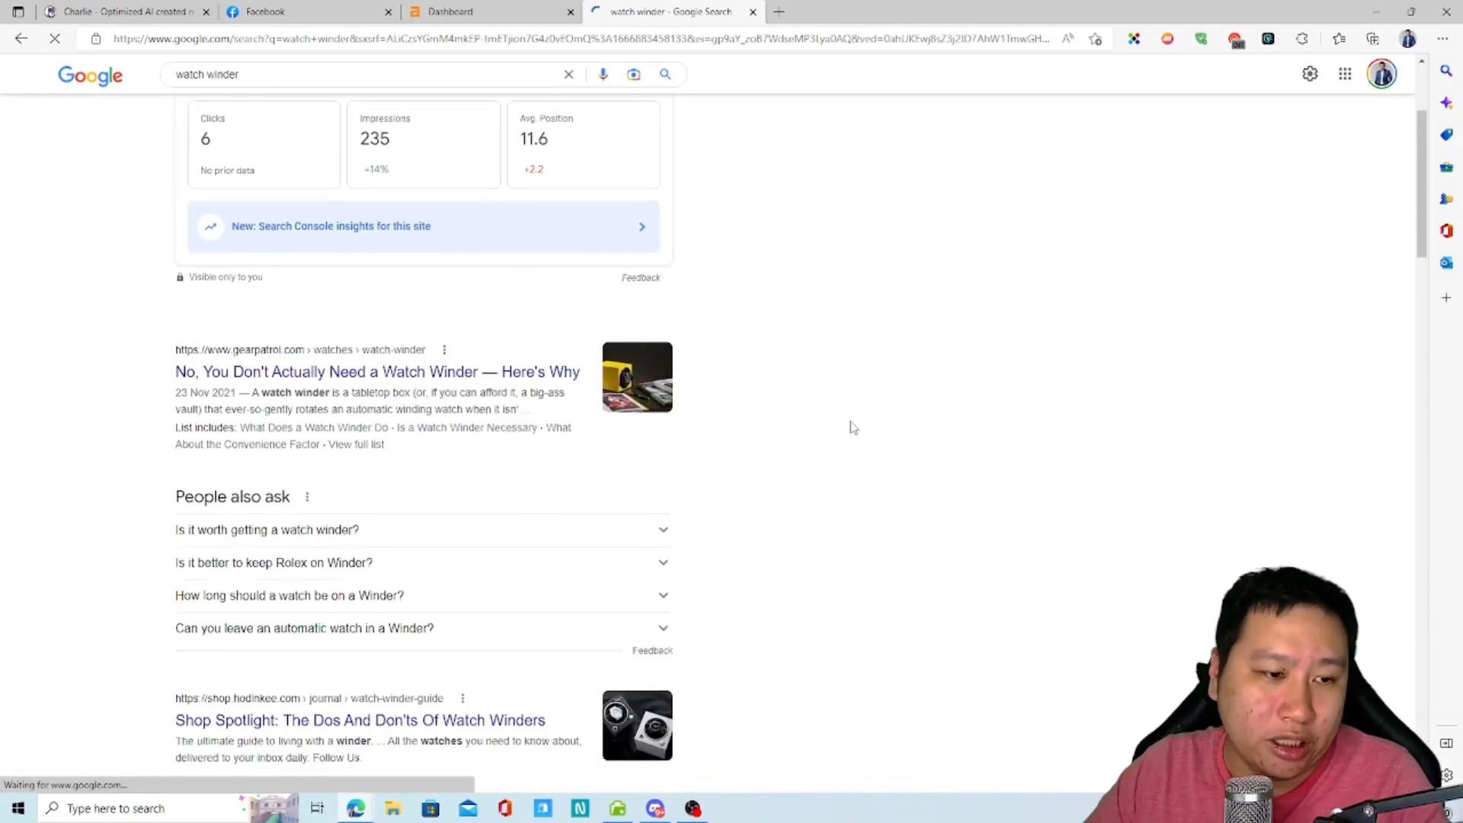
pyautogui.scroll(3, 762, 404)
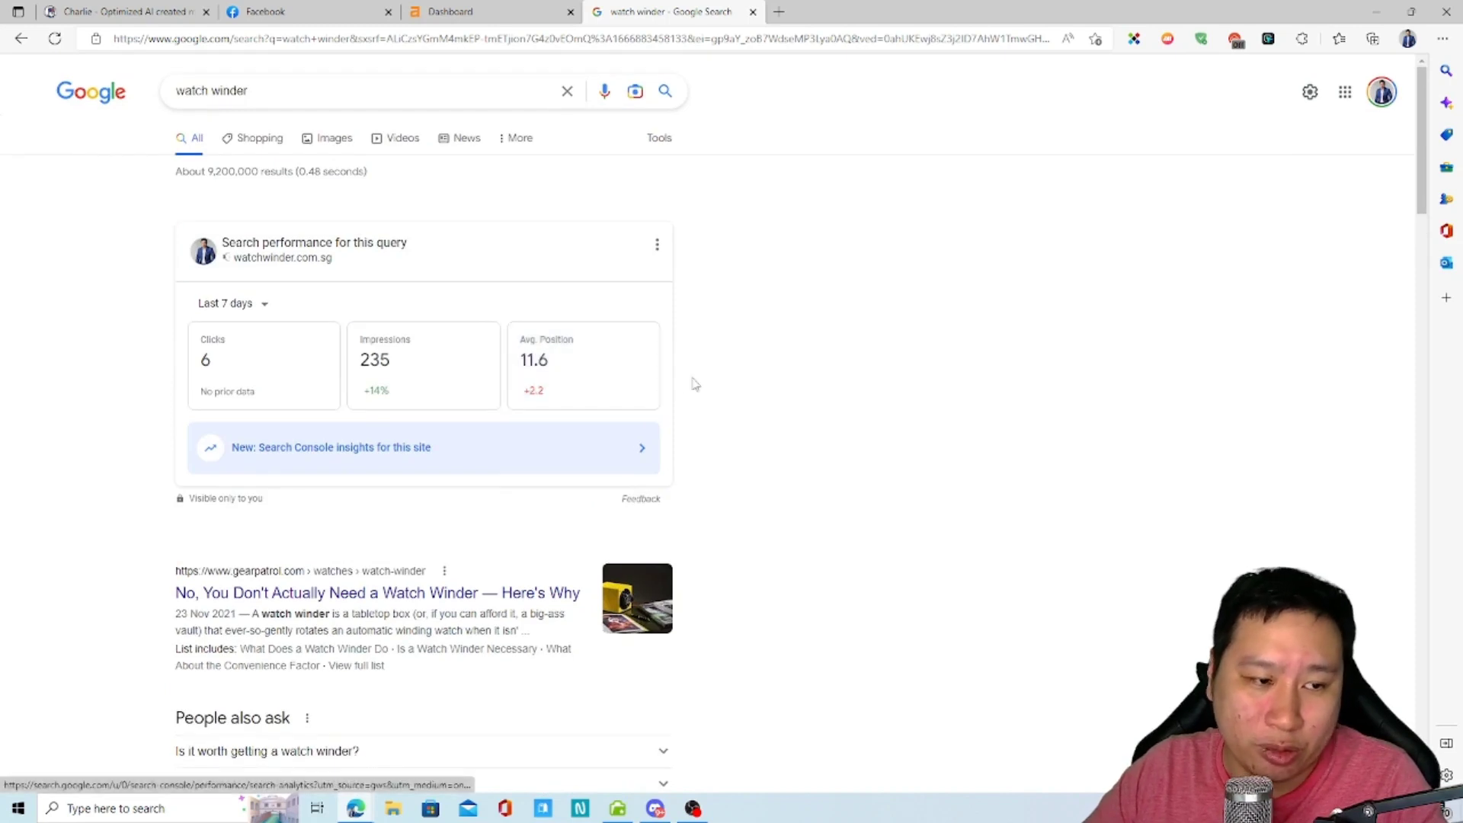
pyautogui.scroll(-7, 762, 409)
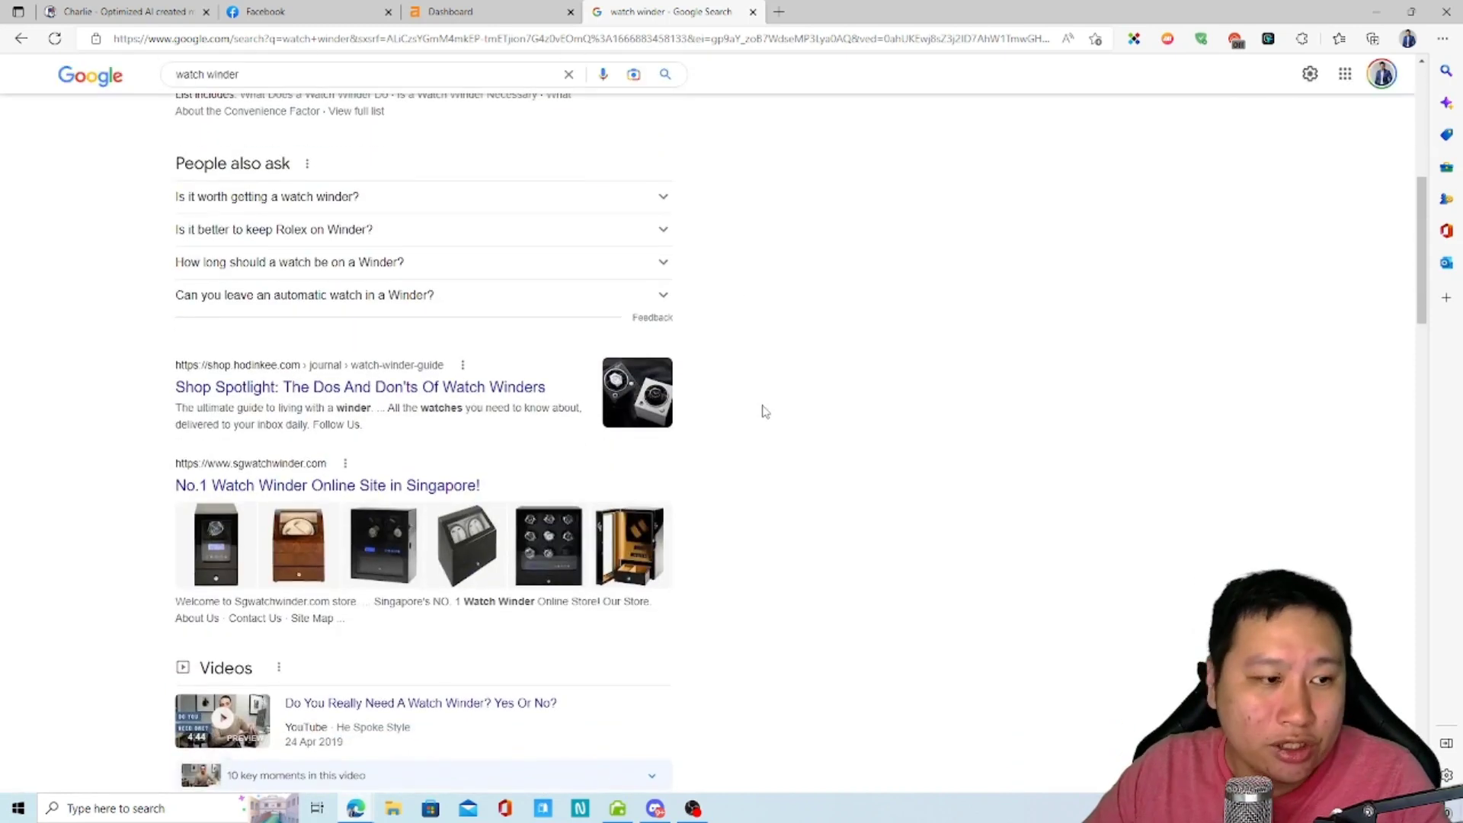
pyautogui.scroll(-16, 766, 412)
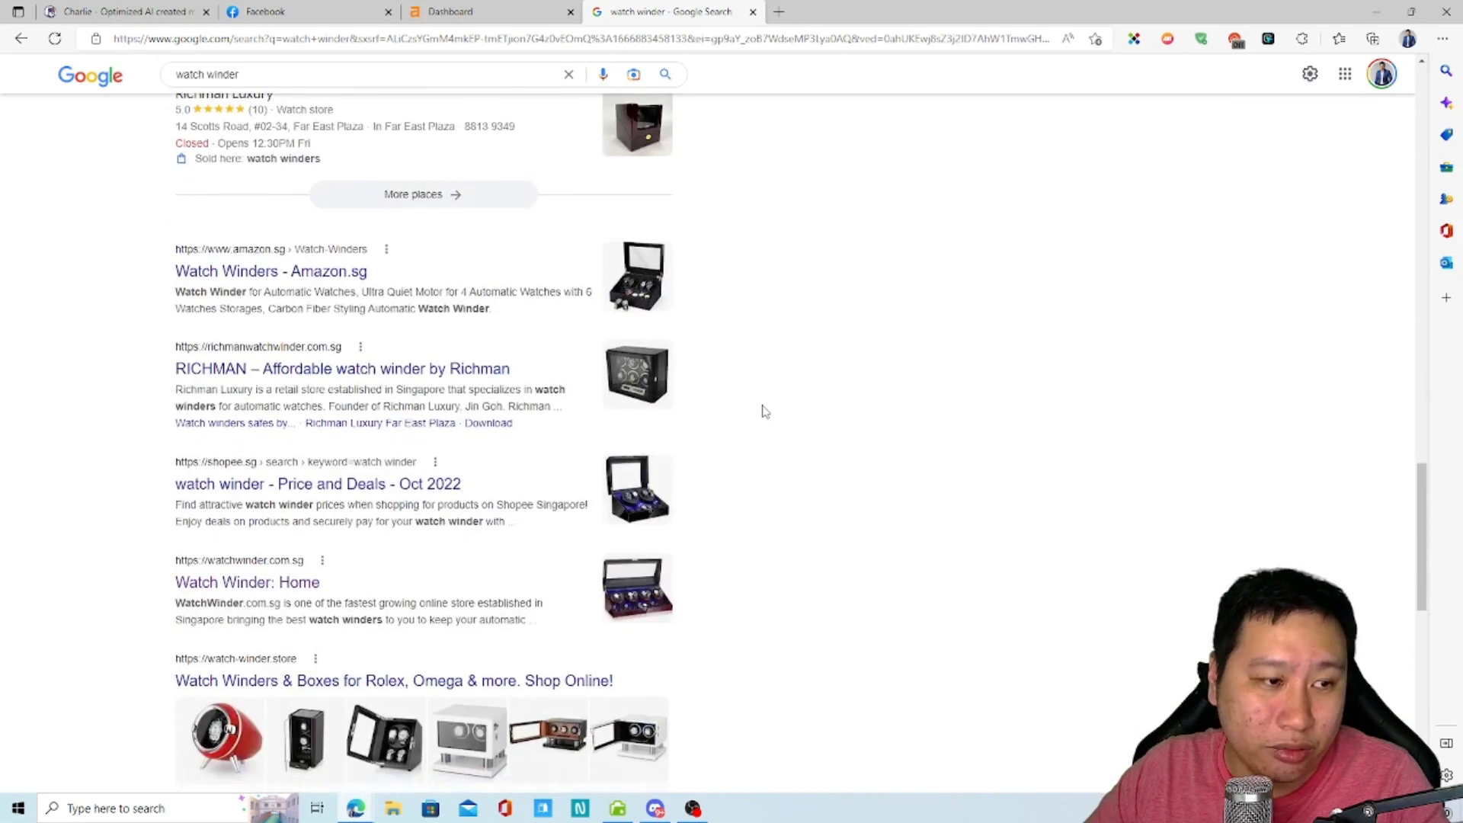
pyautogui.scroll(-10, 765, 412)
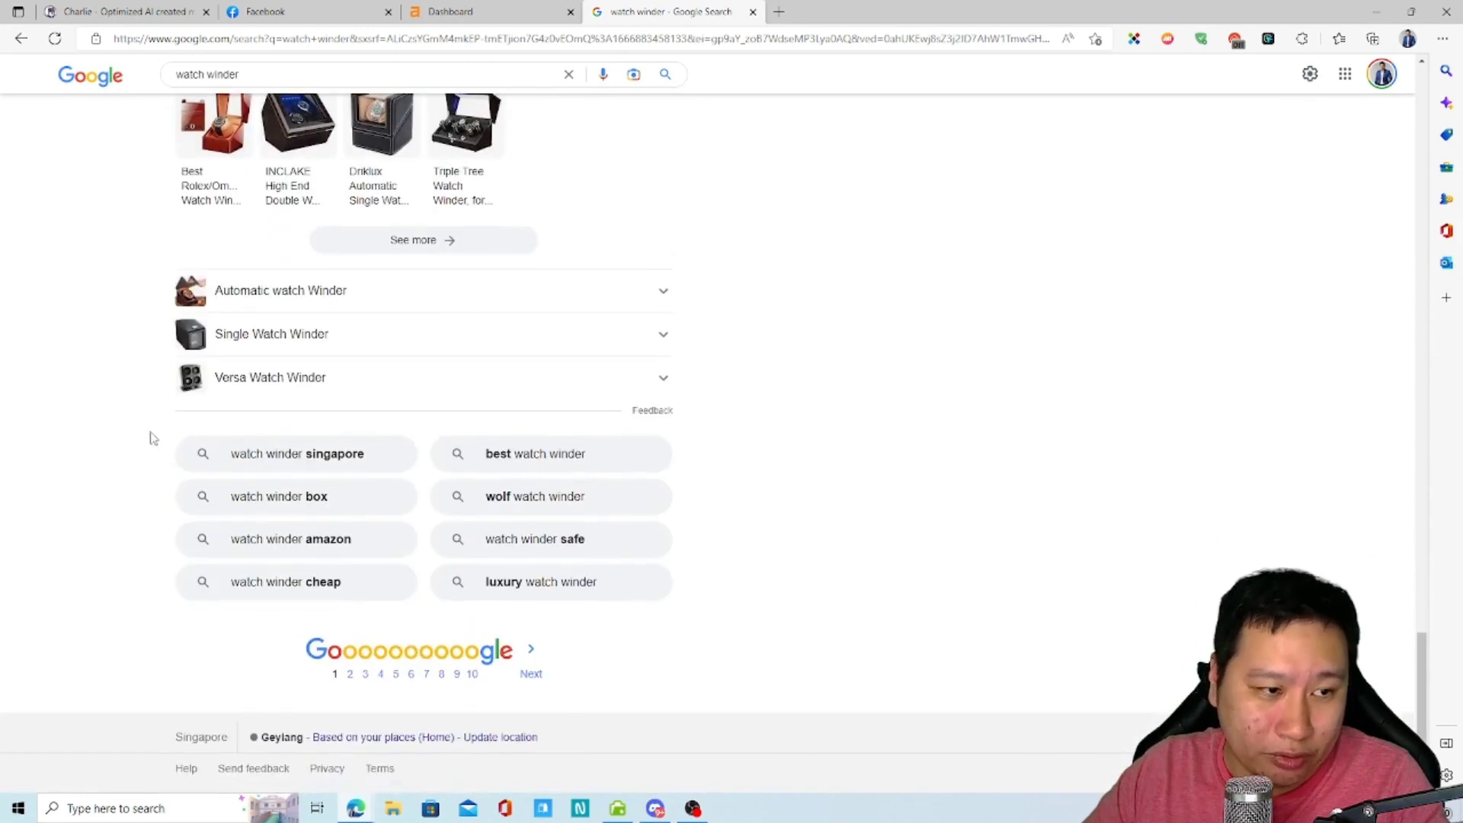
pyautogui.scroll(20, 342, 664)
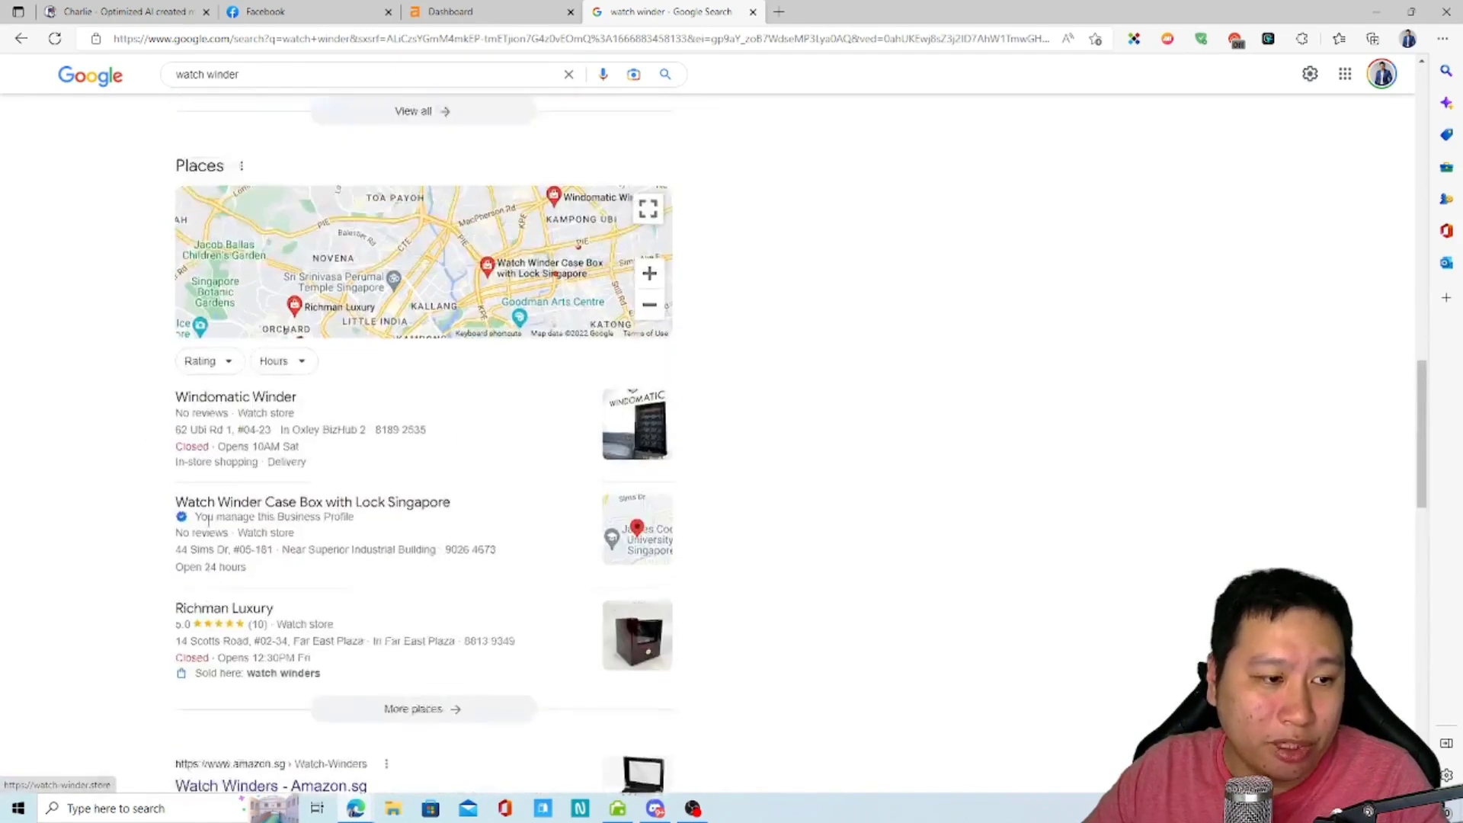
pyautogui.scroll(5, 208, 521)
pyautogui.scroll(-7, 230, 389)
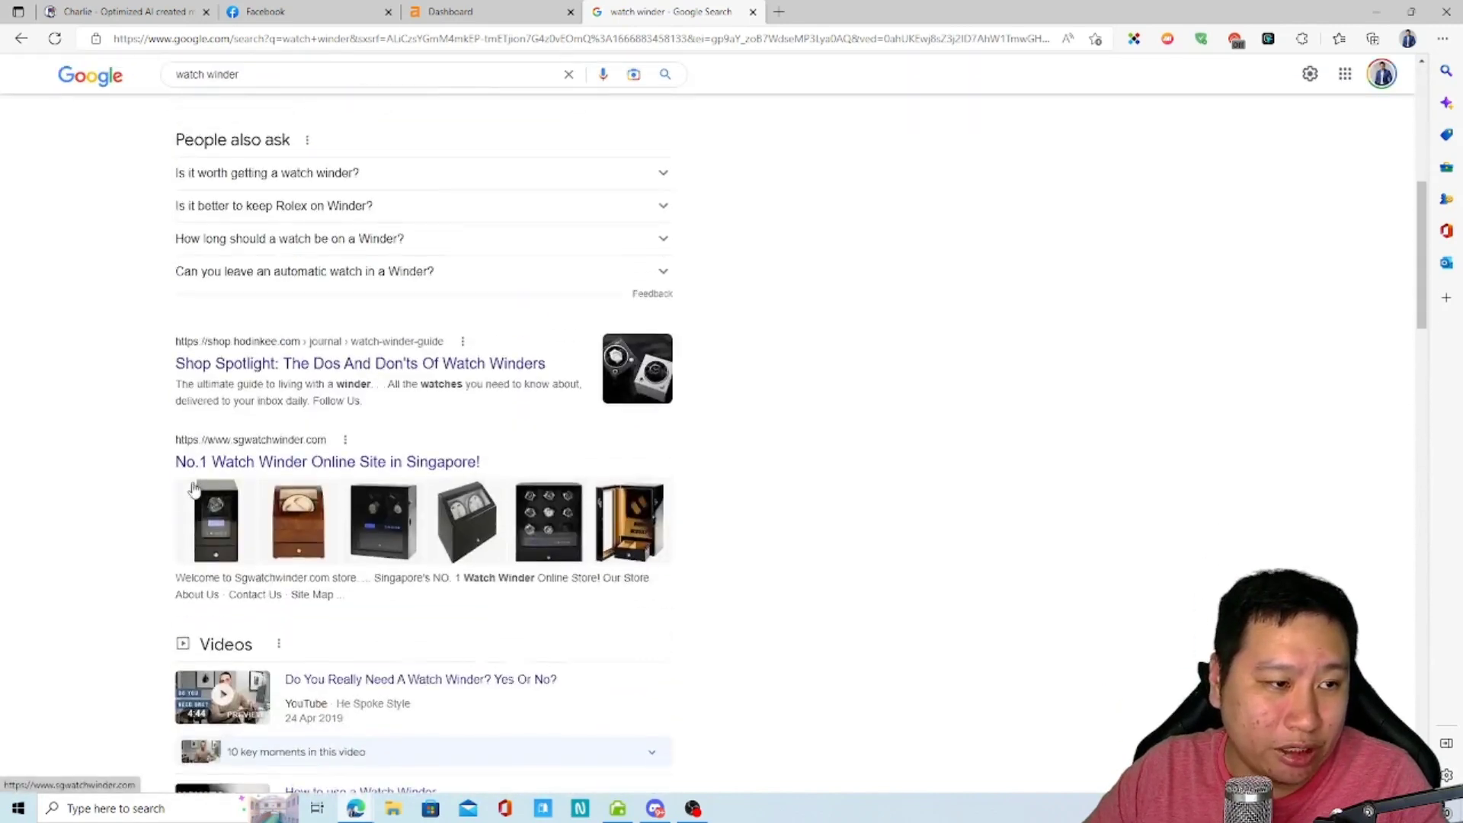
pyautogui.scroll(1, 216, 450)
pyautogui.scroll(-3, 191, 458)
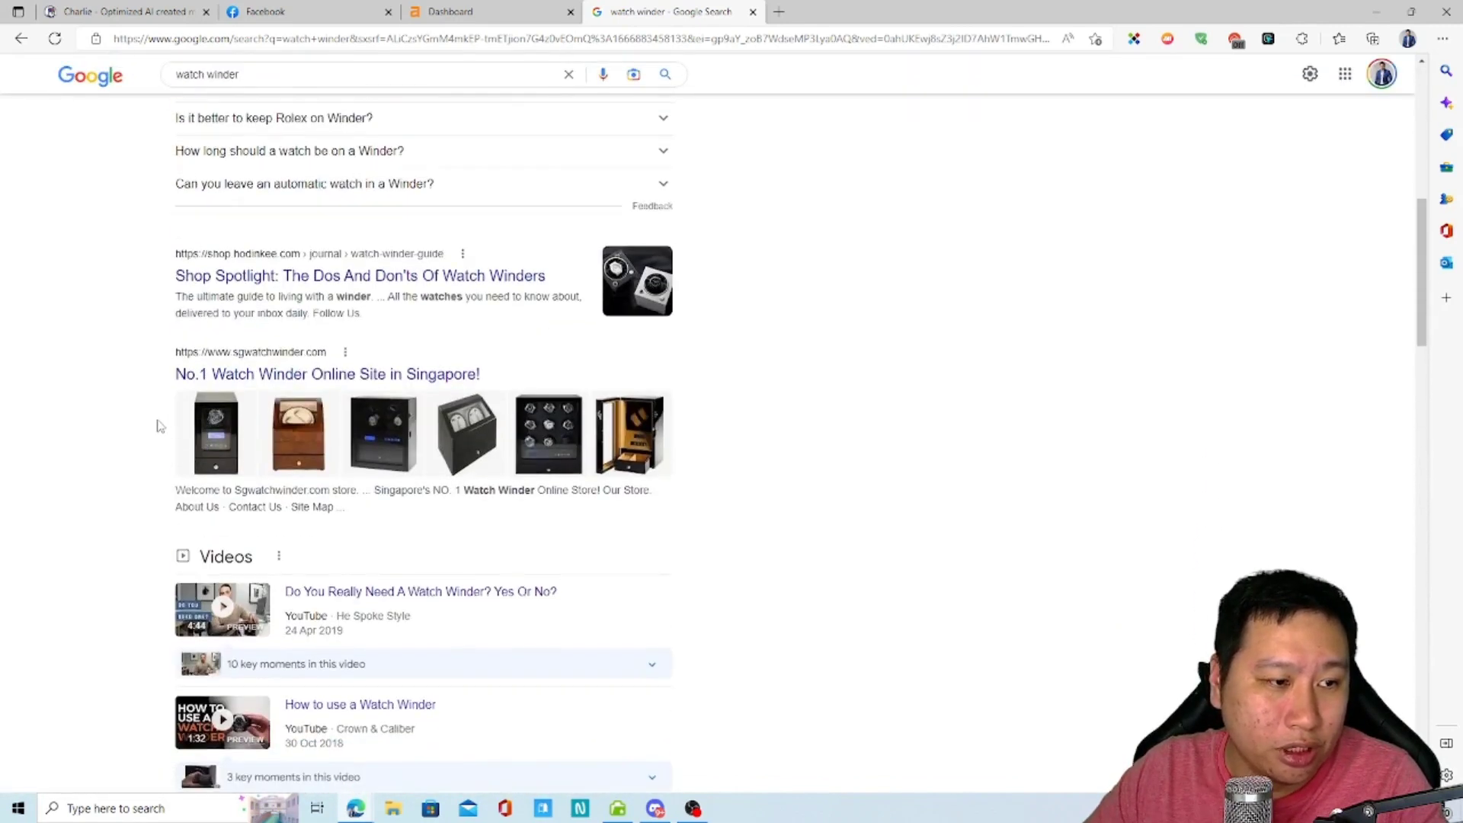
pyautogui.scroll(-15, 155, 431)
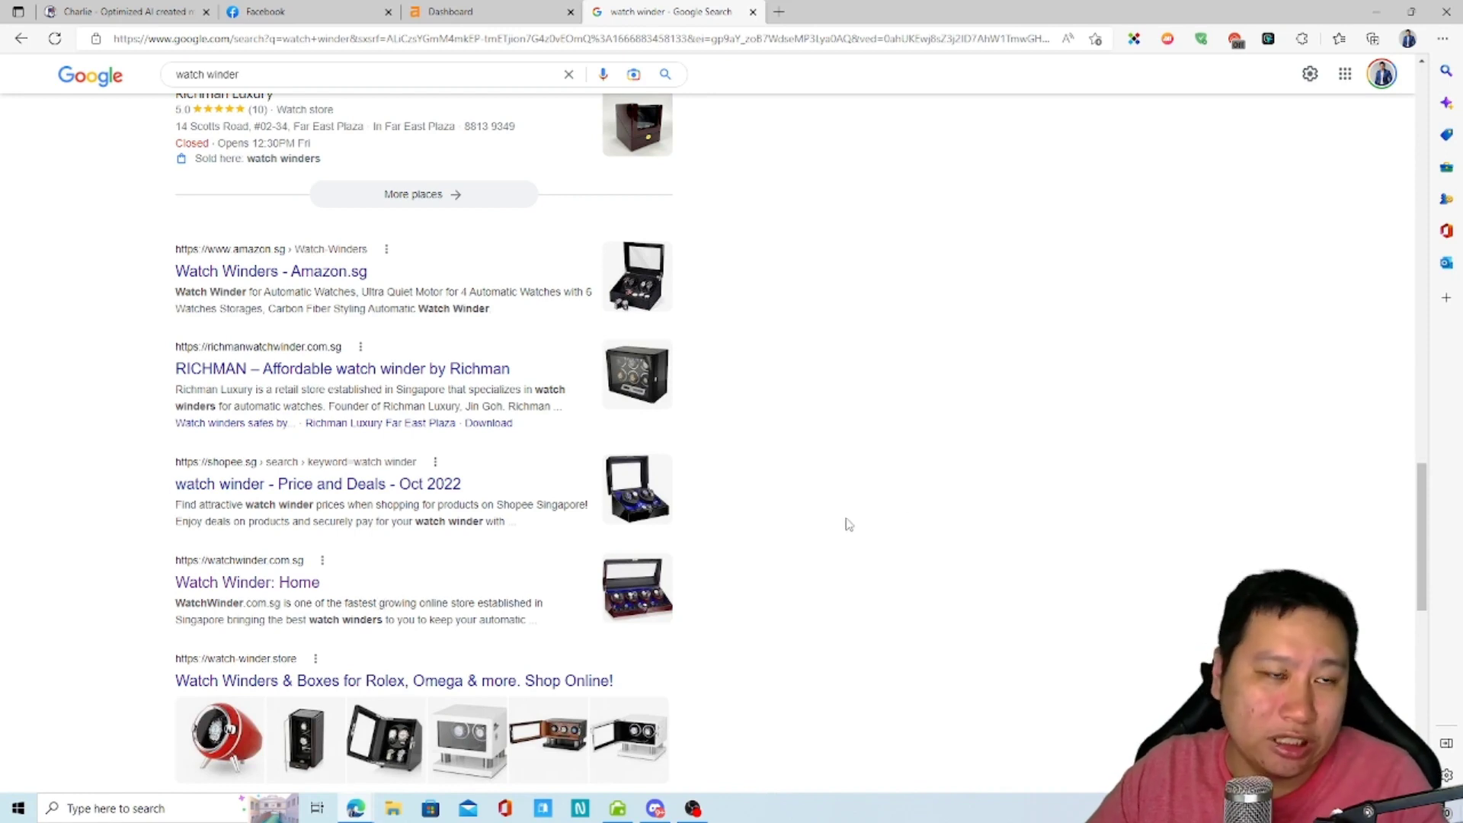
# - Open the "Watch Winder: Home" result from watchwinder.com.sg in a new tab and switch to it
pyautogui.rightClick(304, 585)
pyautogui.click(415, 202)
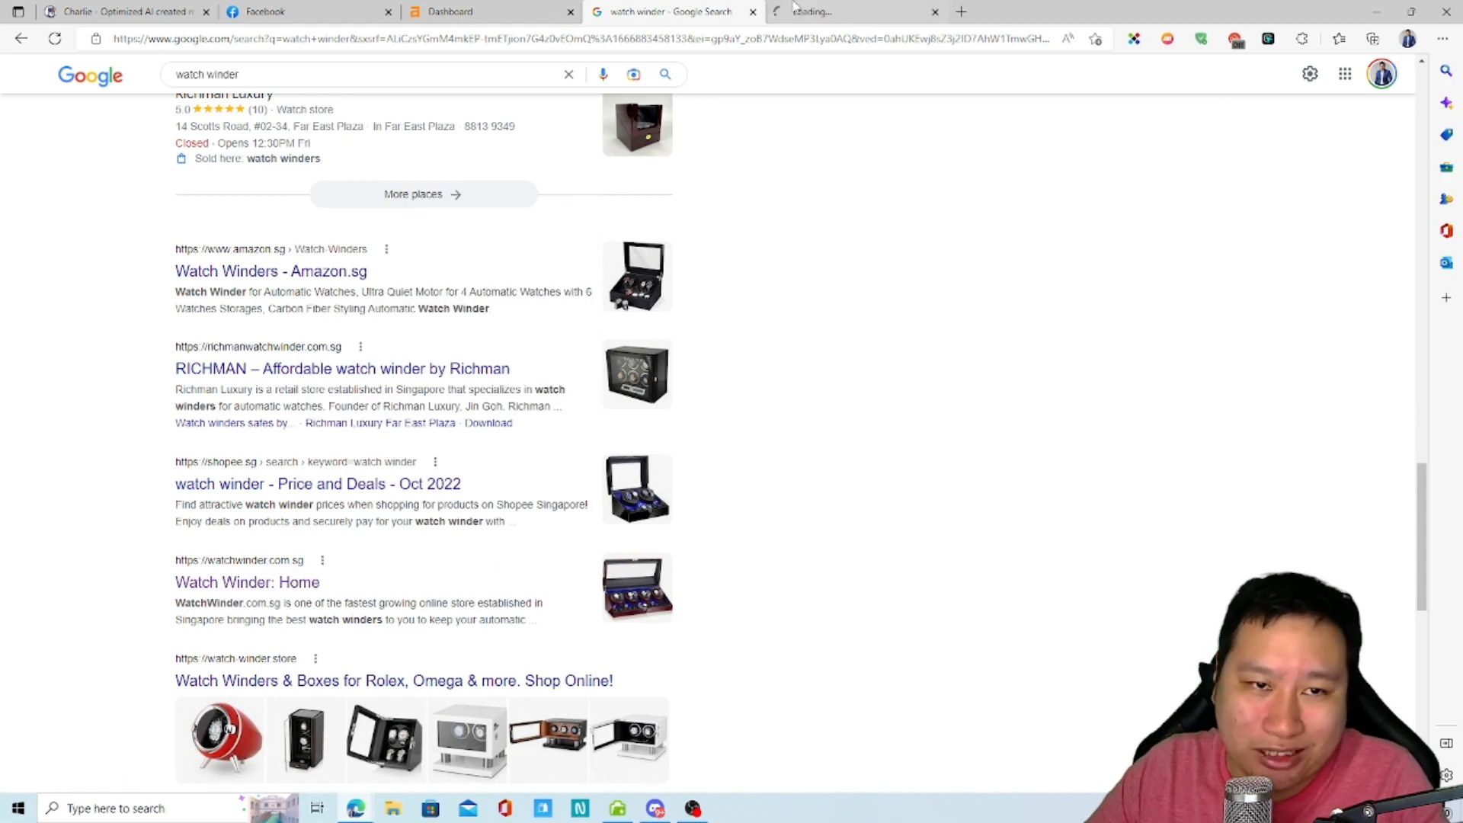
pyautogui.hotkey('ctrl', 'Tab')
pyautogui.hotkey('ctrl', 'shift', 'Tab')
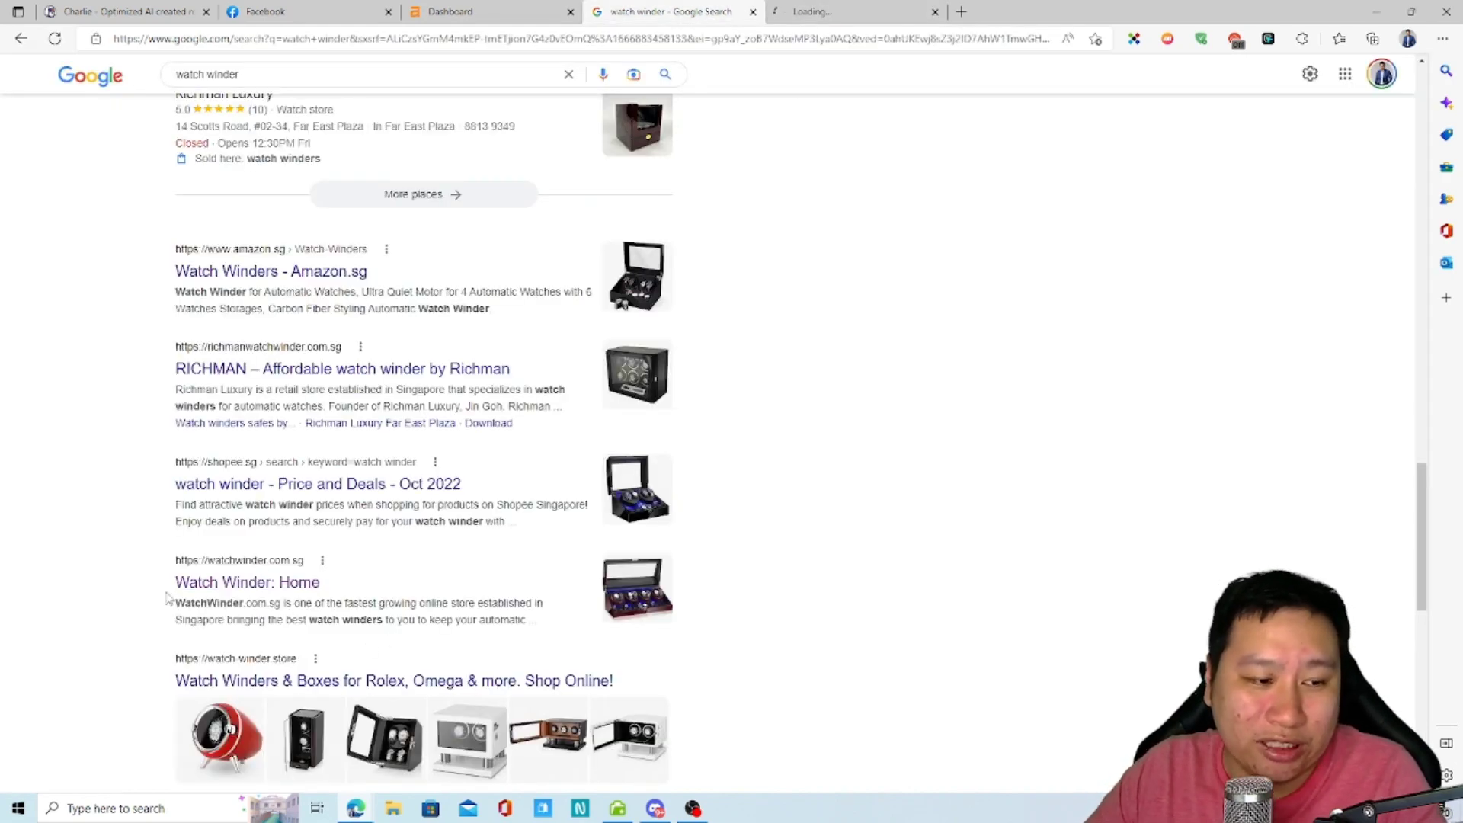
pyautogui.moveTo(172, 583); pyautogui.dragTo(321, 583)
pyautogui.click(404, 627)
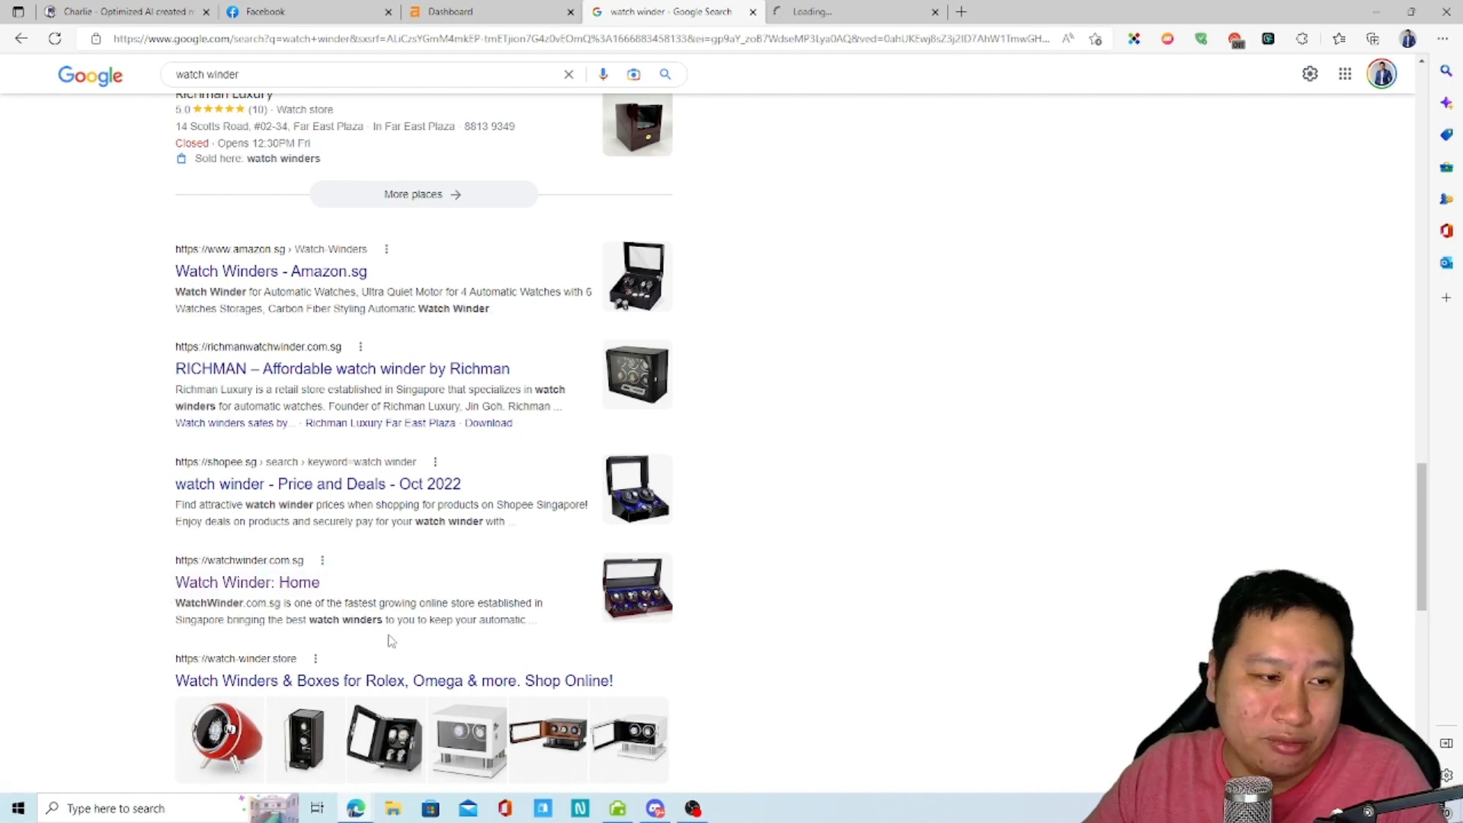
pyautogui.hotkey('ctrl', 'Tab')
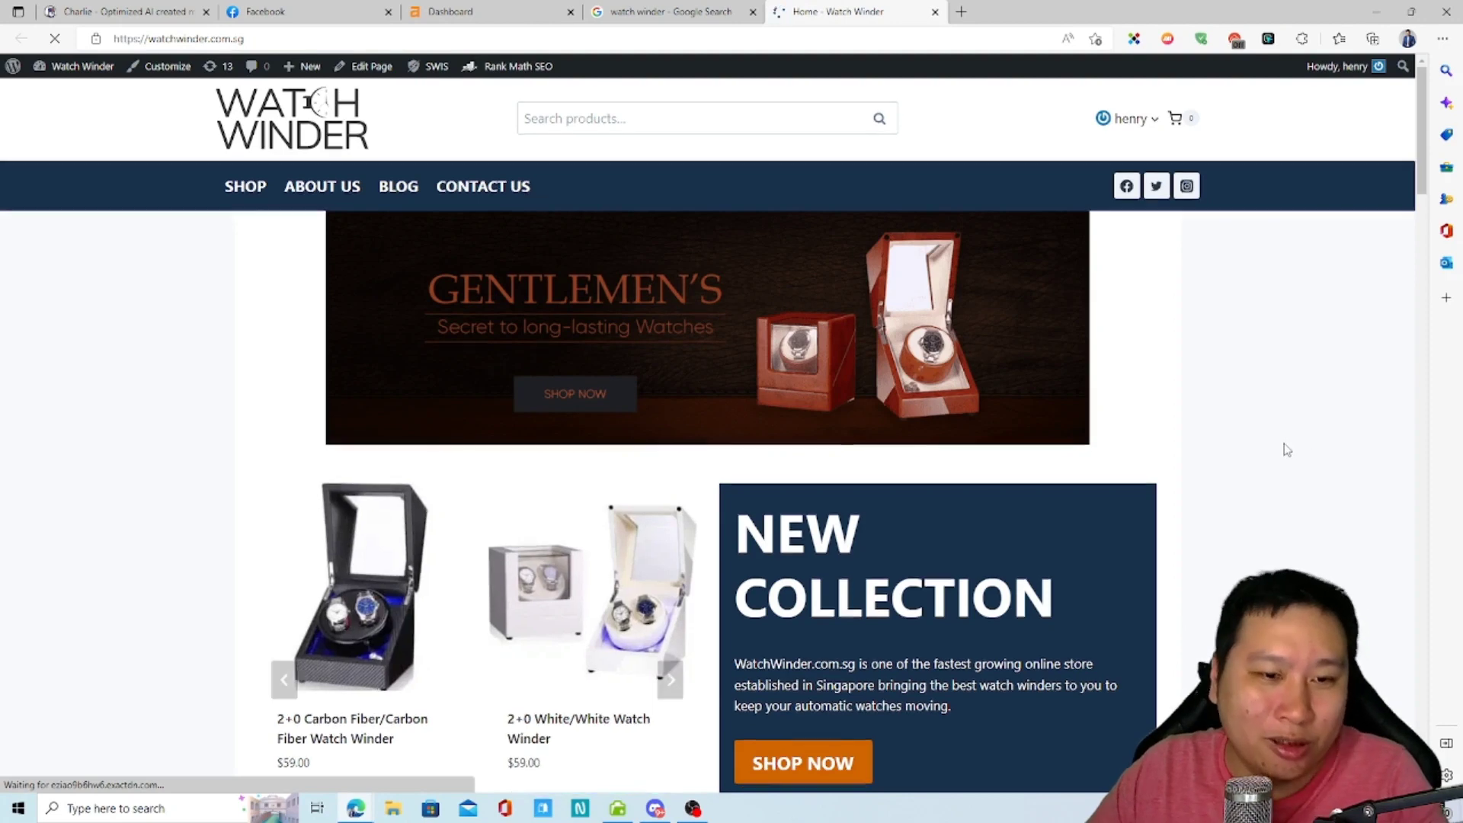
# - Open the blog post "Close-Watch: Why You Need a Watch Winder NOW" from the latest posts in the home page footer
pyautogui.scroll(-15, 1295, 450)
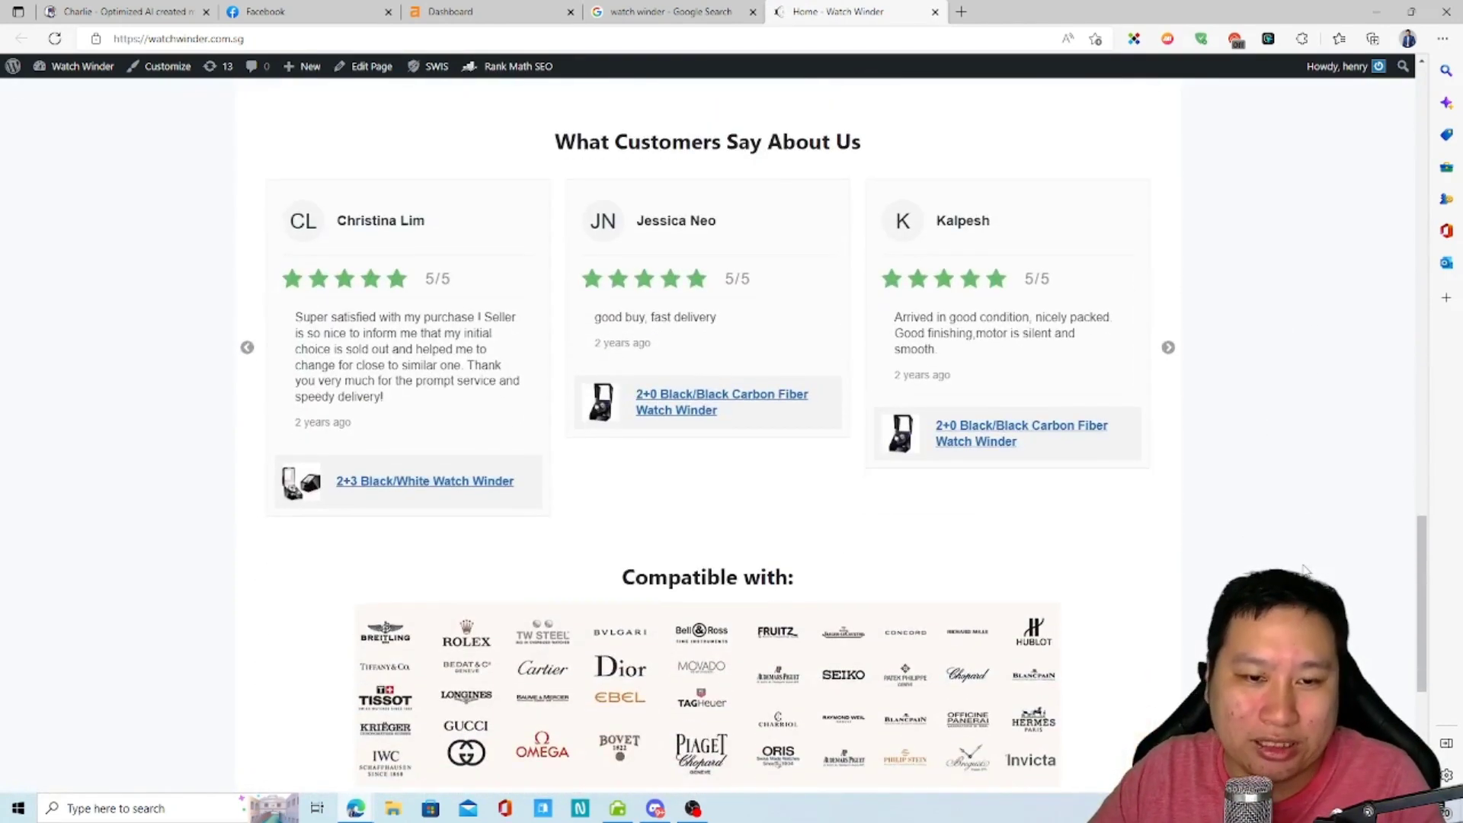
pyautogui.scroll(-3, 1288, 570)
pyautogui.scroll(4, 1273, 570)
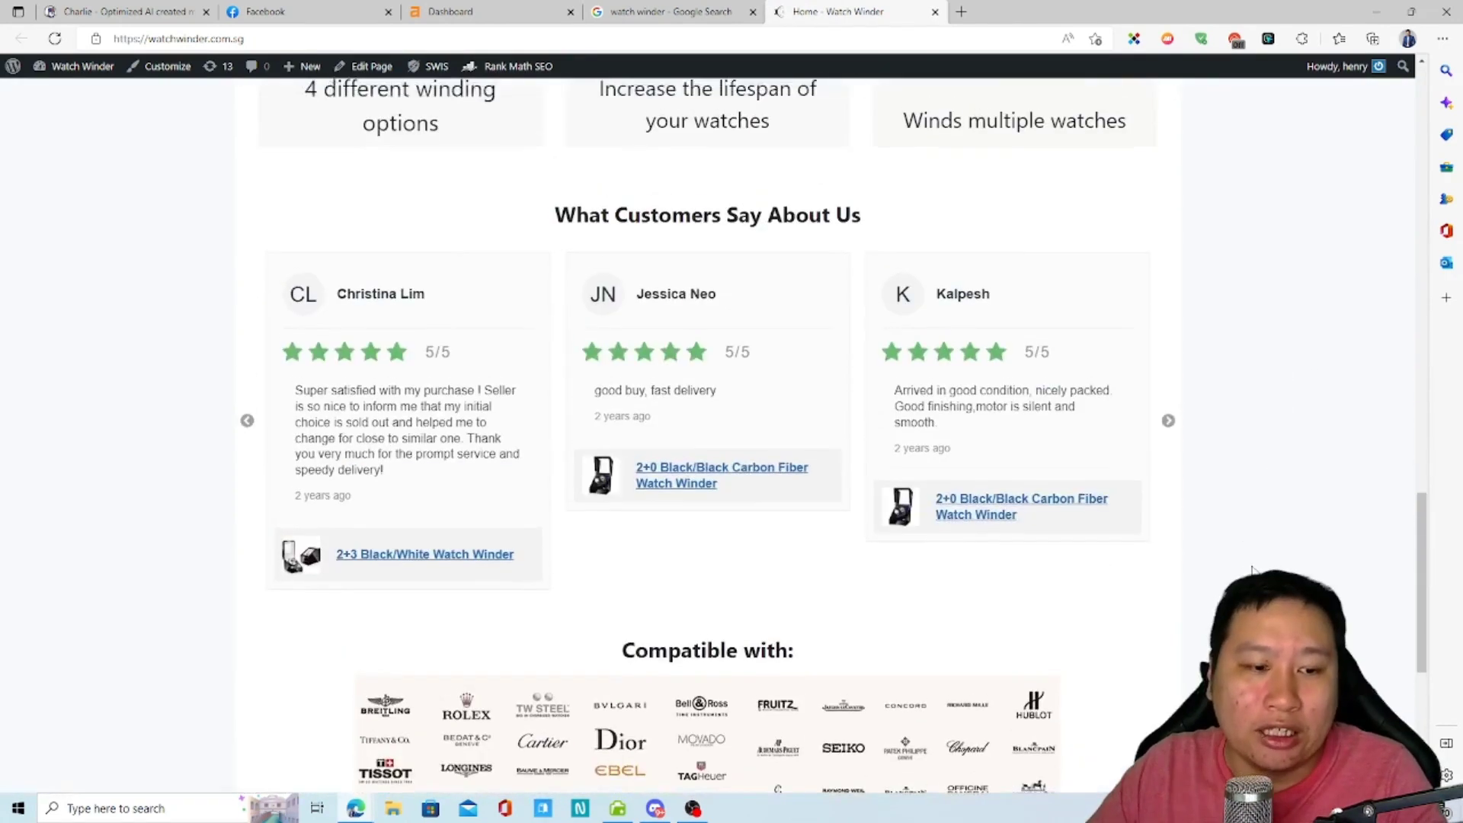
pyautogui.scroll(-6, 1266, 564)
pyautogui.scroll(1, 1250, 552)
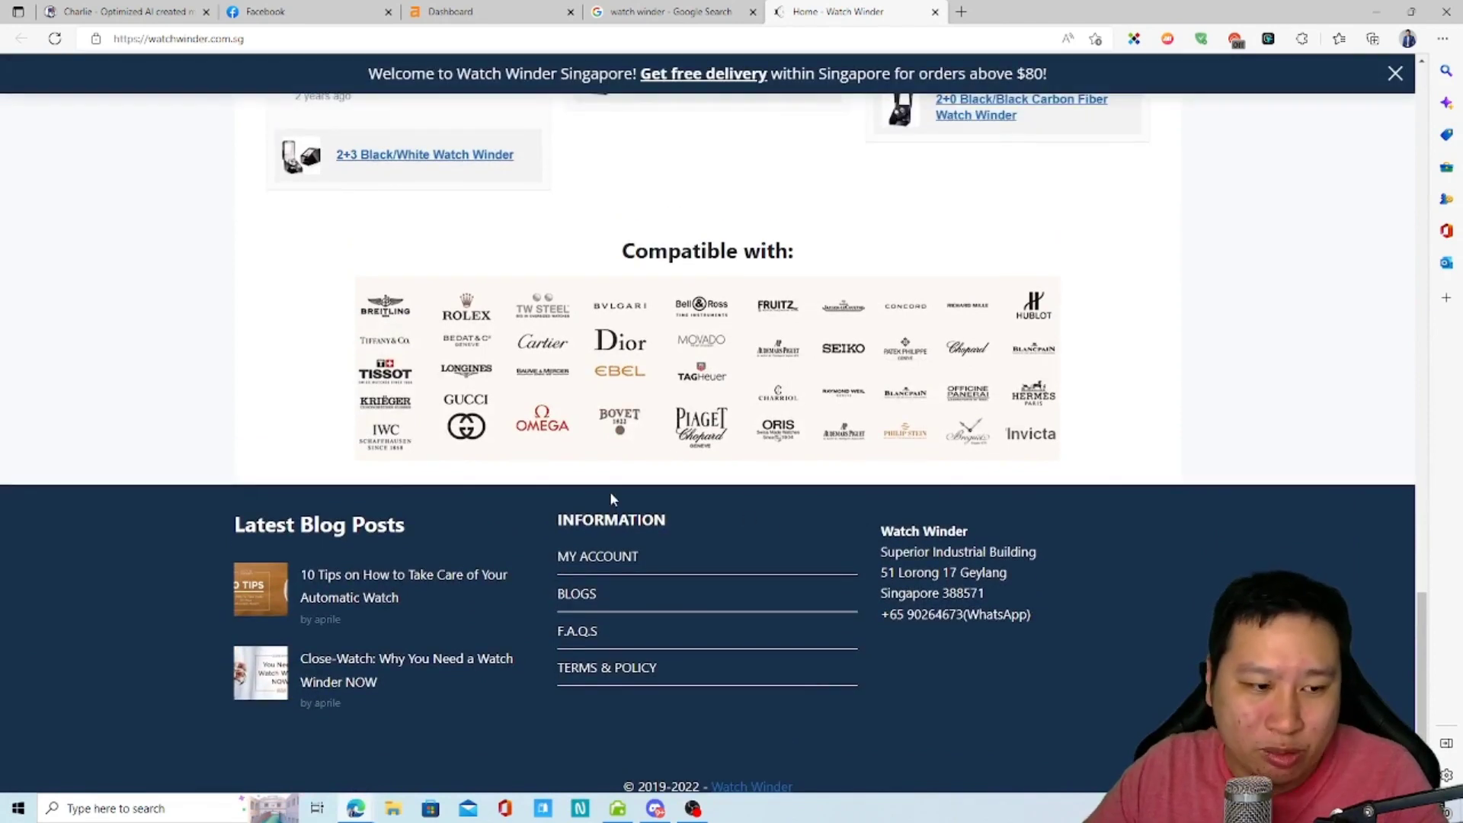
pyautogui.scroll(-1, 610, 491)
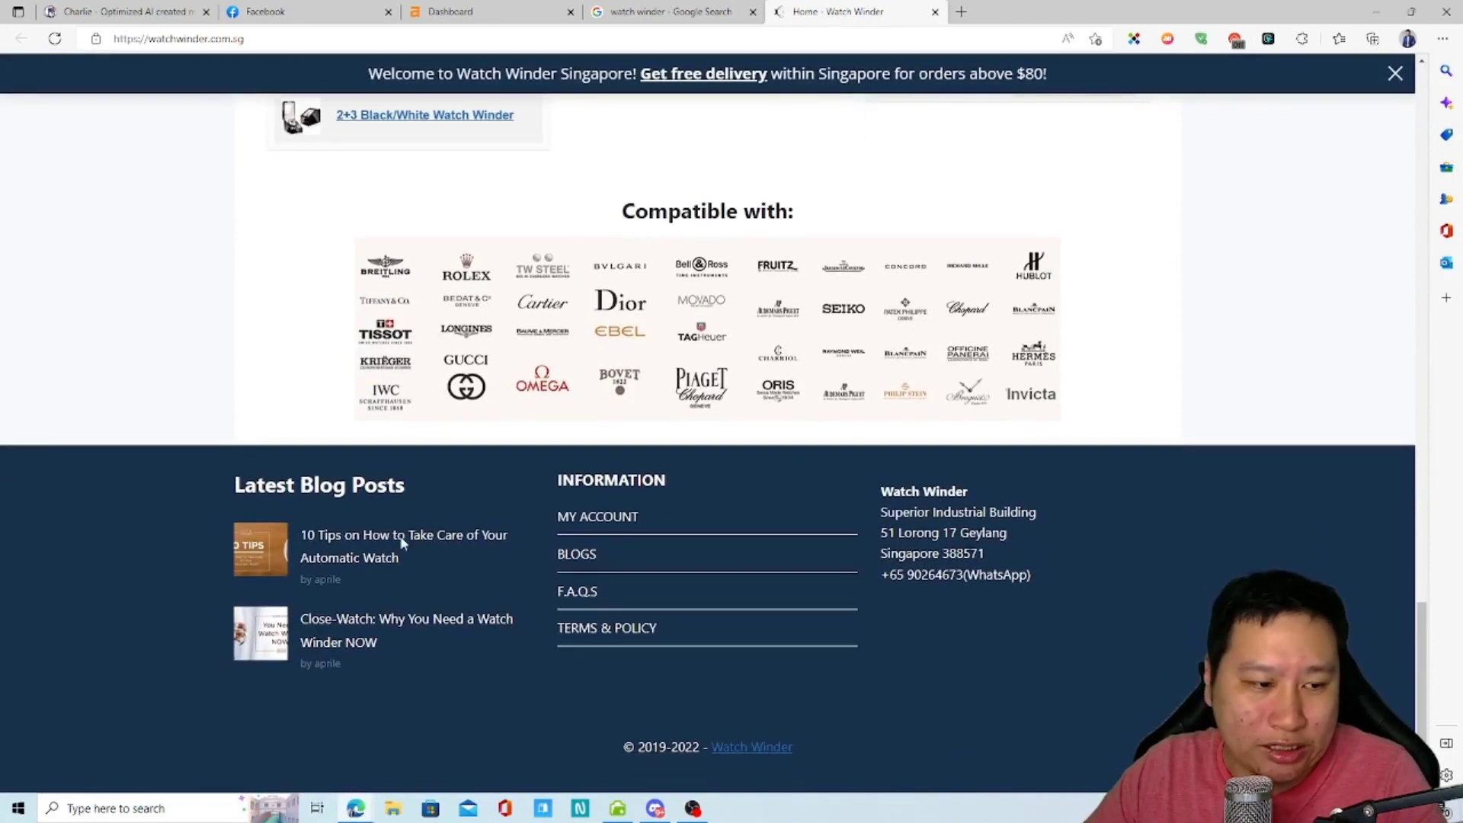
pyautogui.click(352, 628)
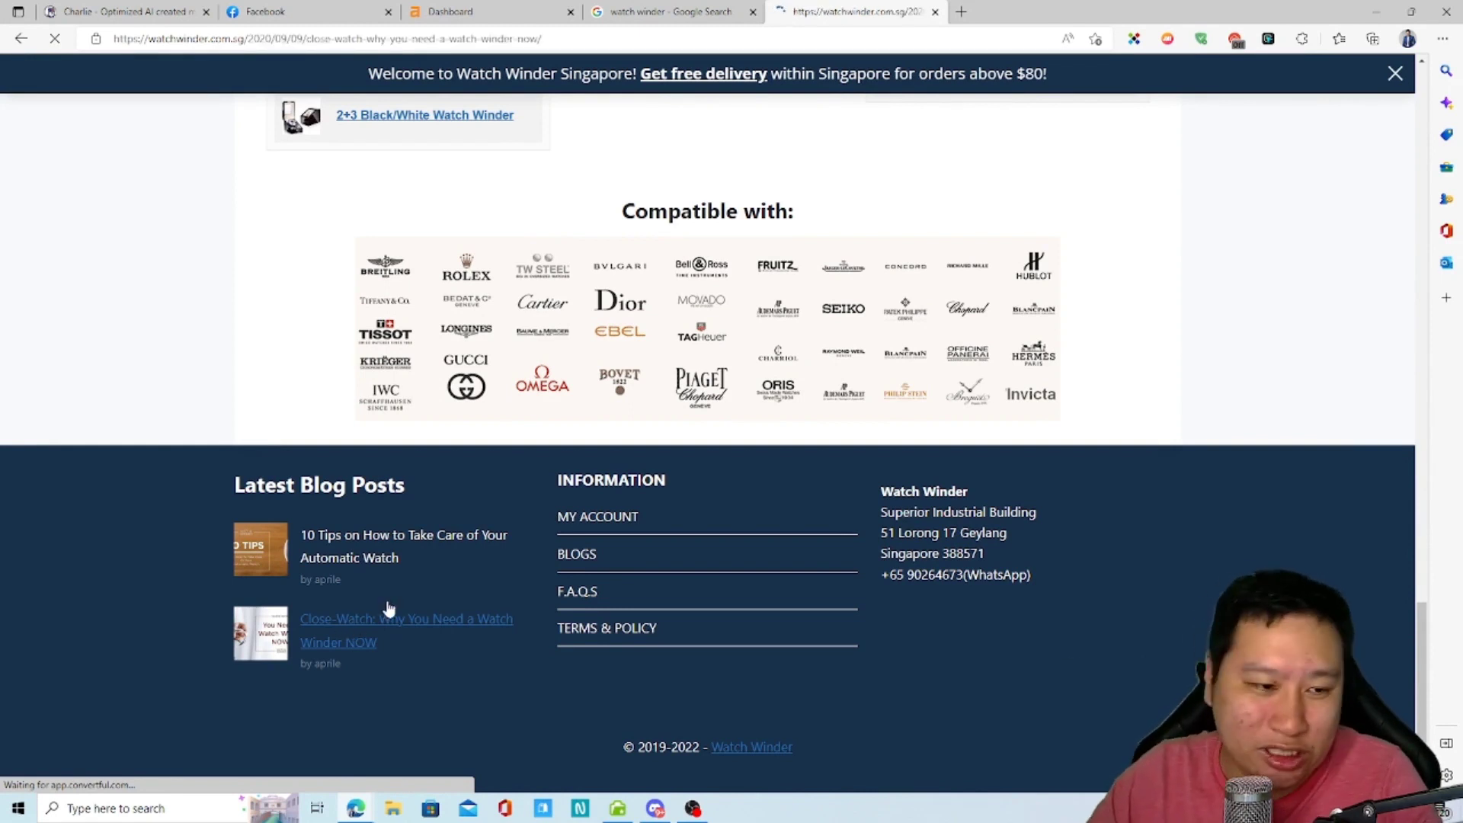
# - Skim the "Close-Watch: Why You Need a Watch Winder NOW" post from start to end and return to the site's home page
pyautogui.scroll(-3, 766, 719)
pyautogui.scroll(-2, 766, 719)
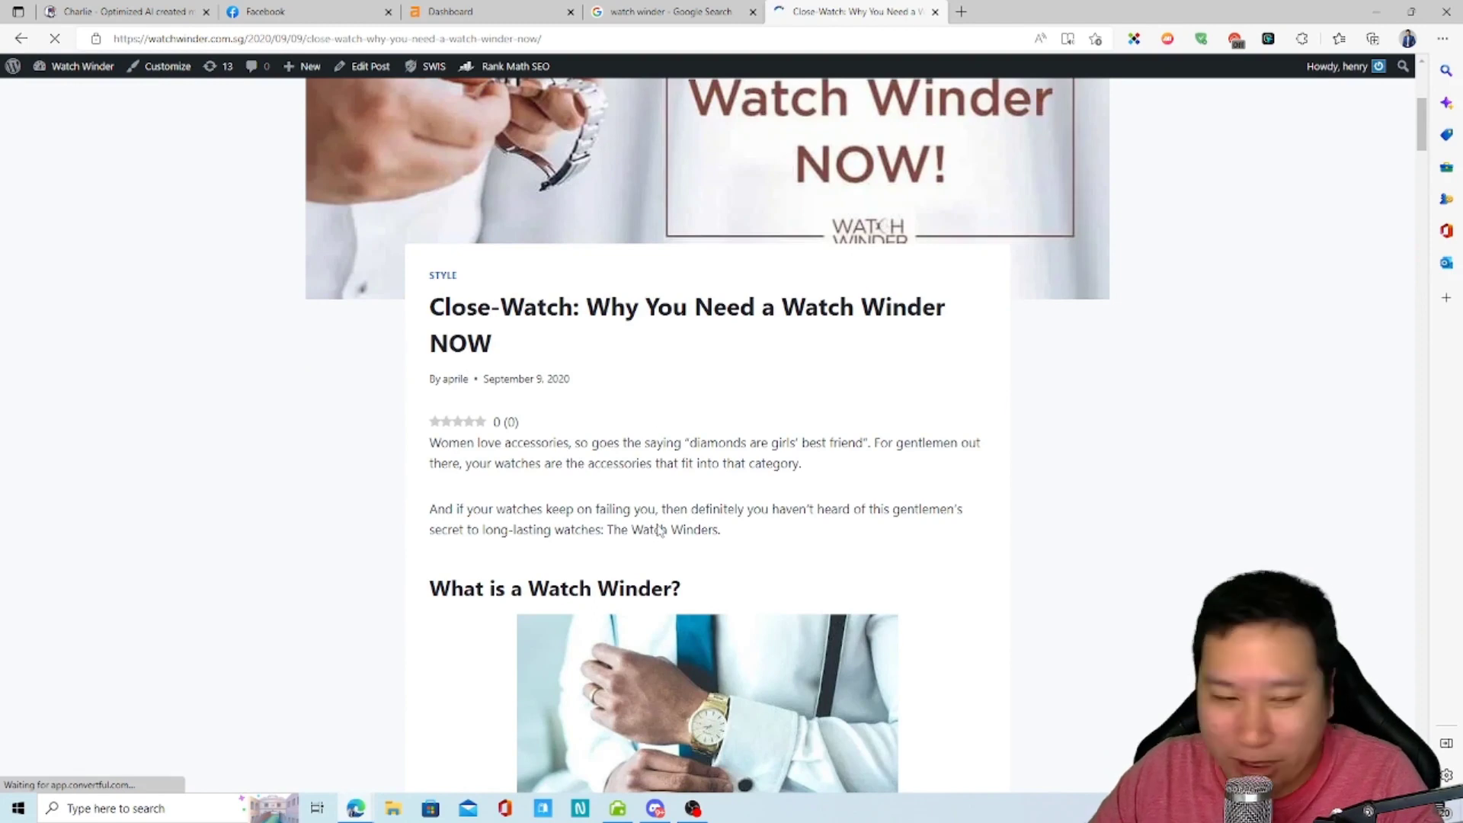
pyautogui.scroll(-15, 669, 511)
pyautogui.scroll(11, 526, 622)
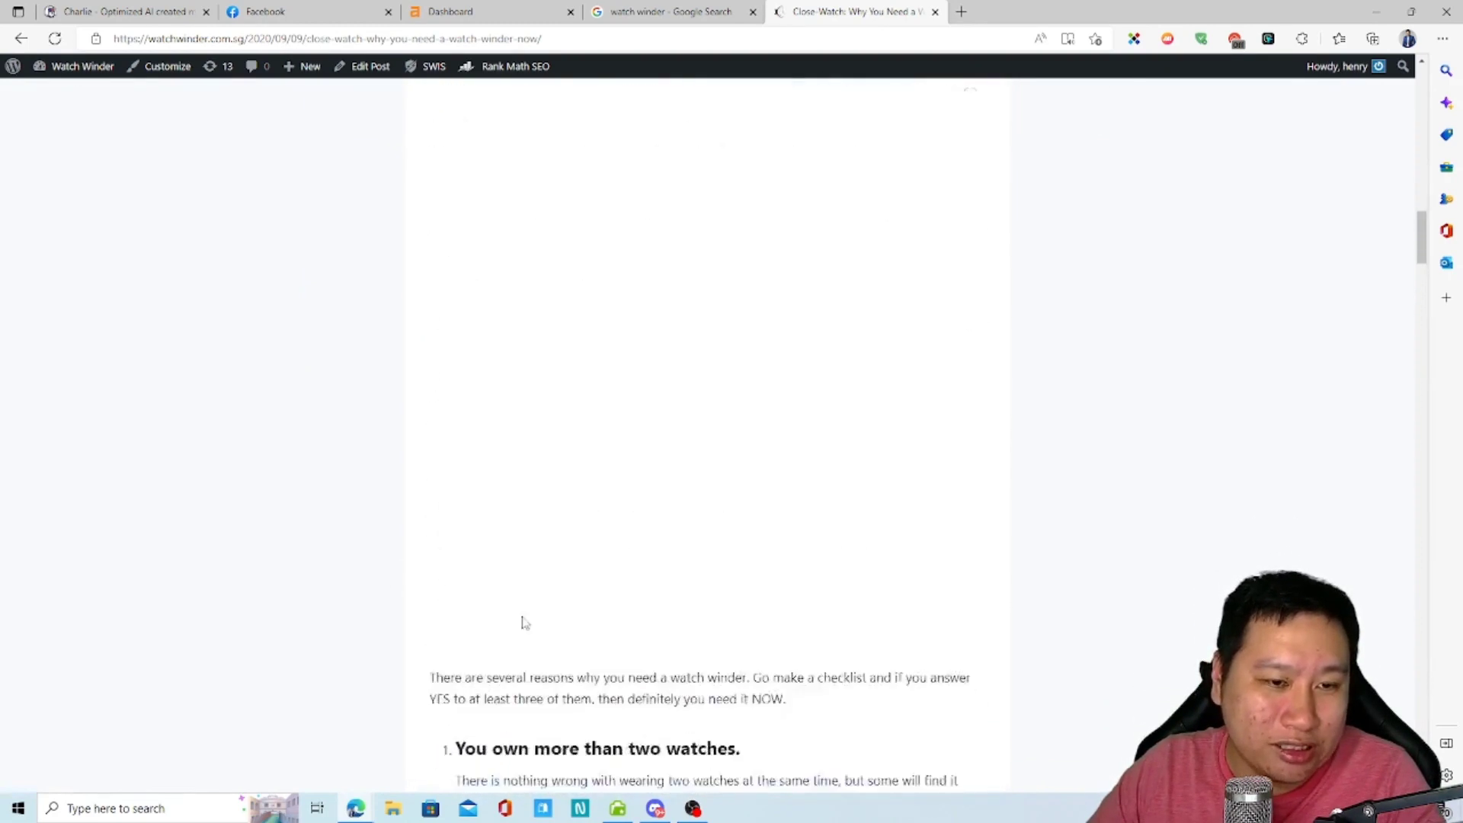
pyautogui.scroll(-12, 700, 550)
pyautogui.scroll(-20, 698, 550)
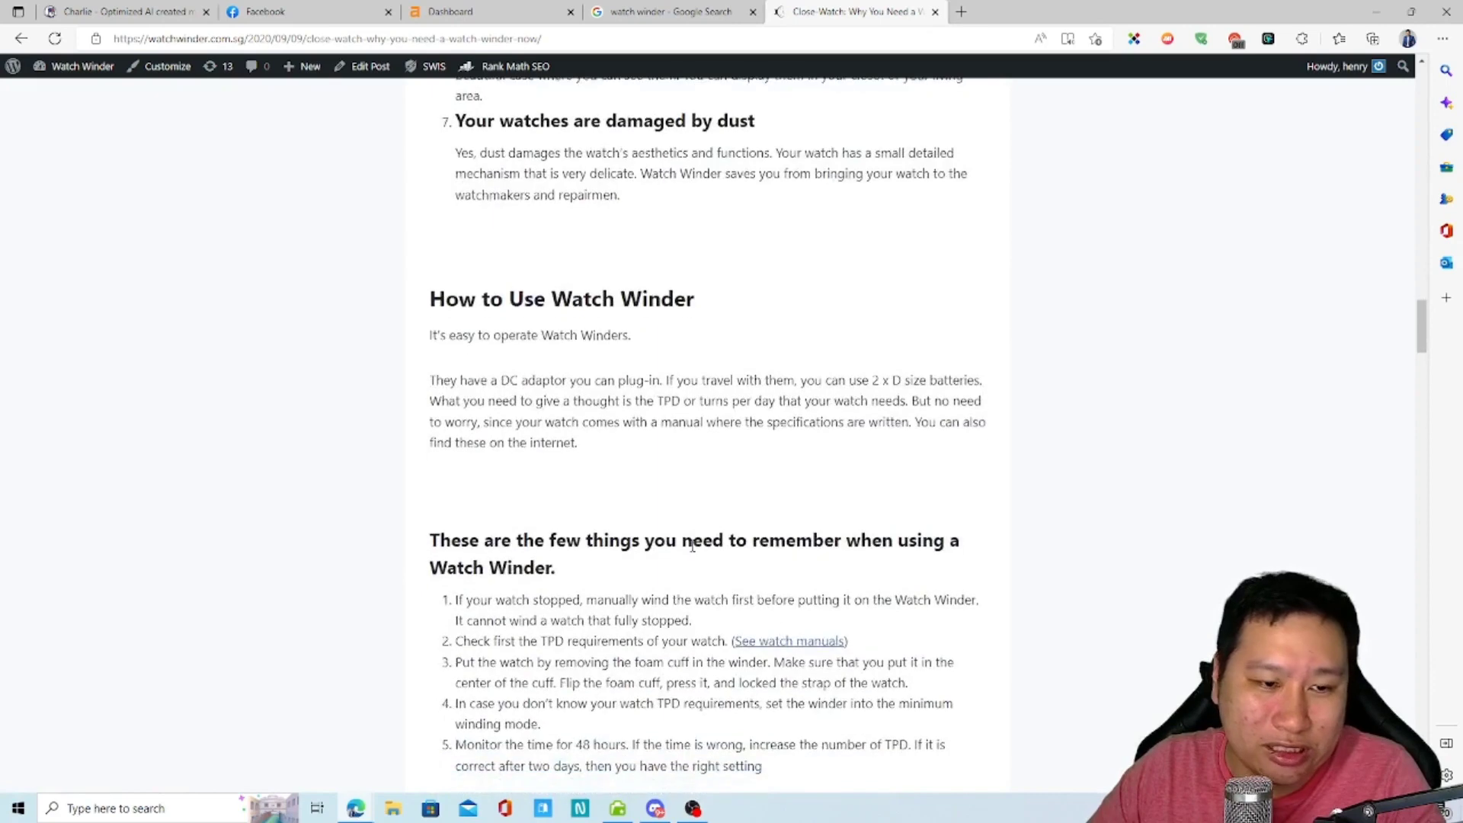
pyautogui.scroll(-15, 762, 530)
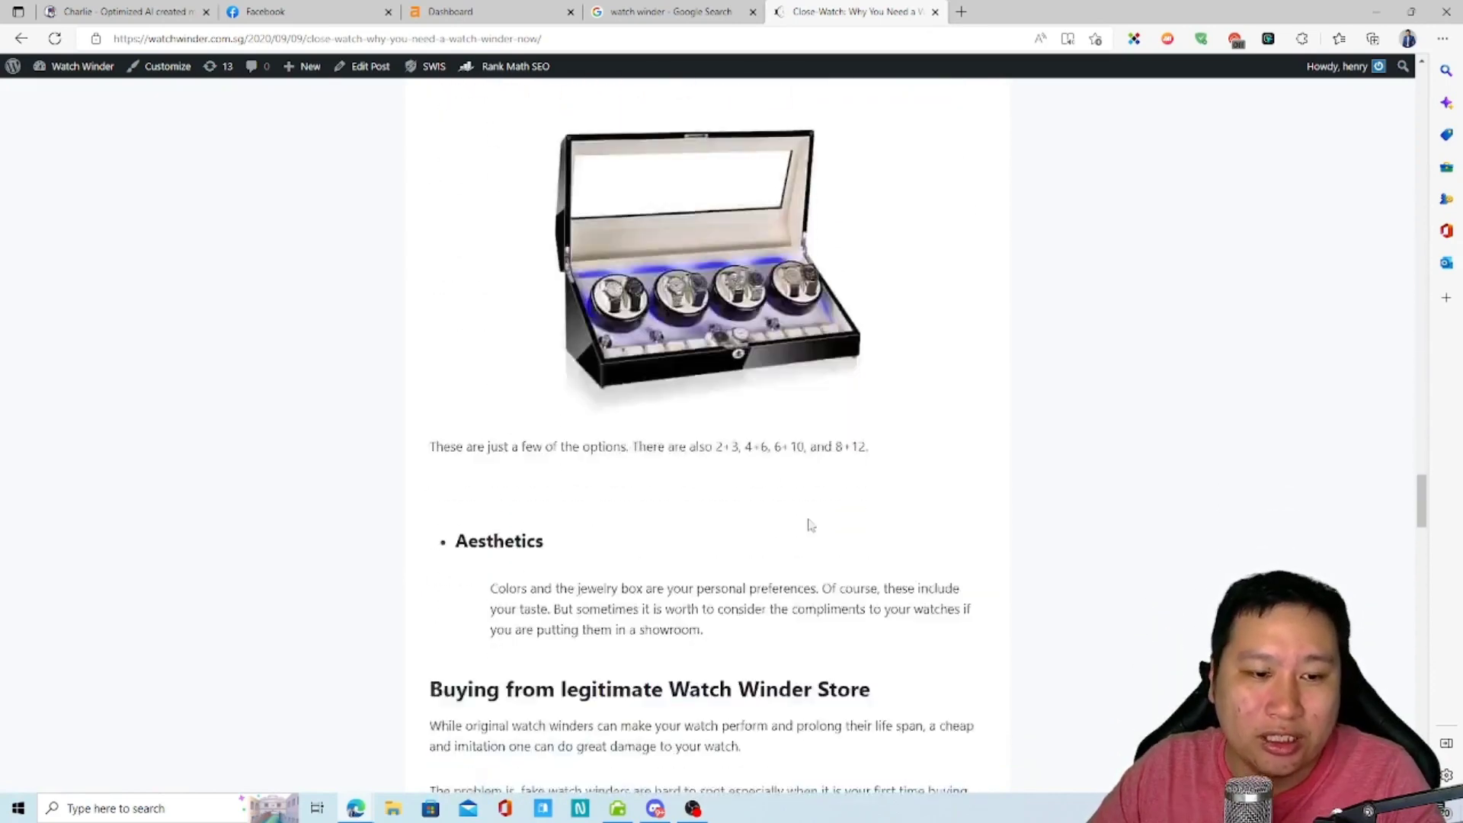
pyautogui.scroll(6, 1032, 532)
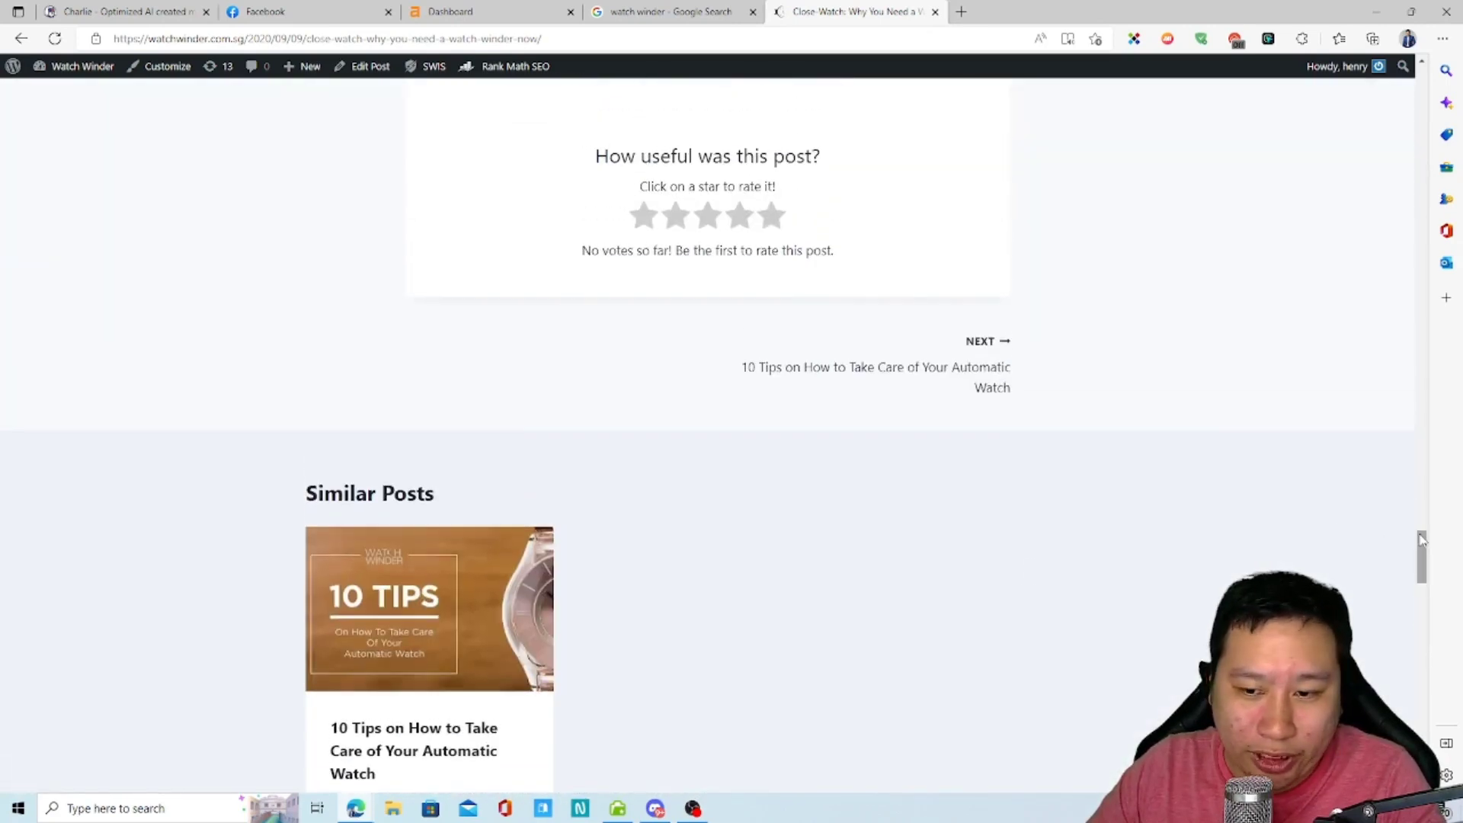
pyautogui.scroll(20, 1326, 537)
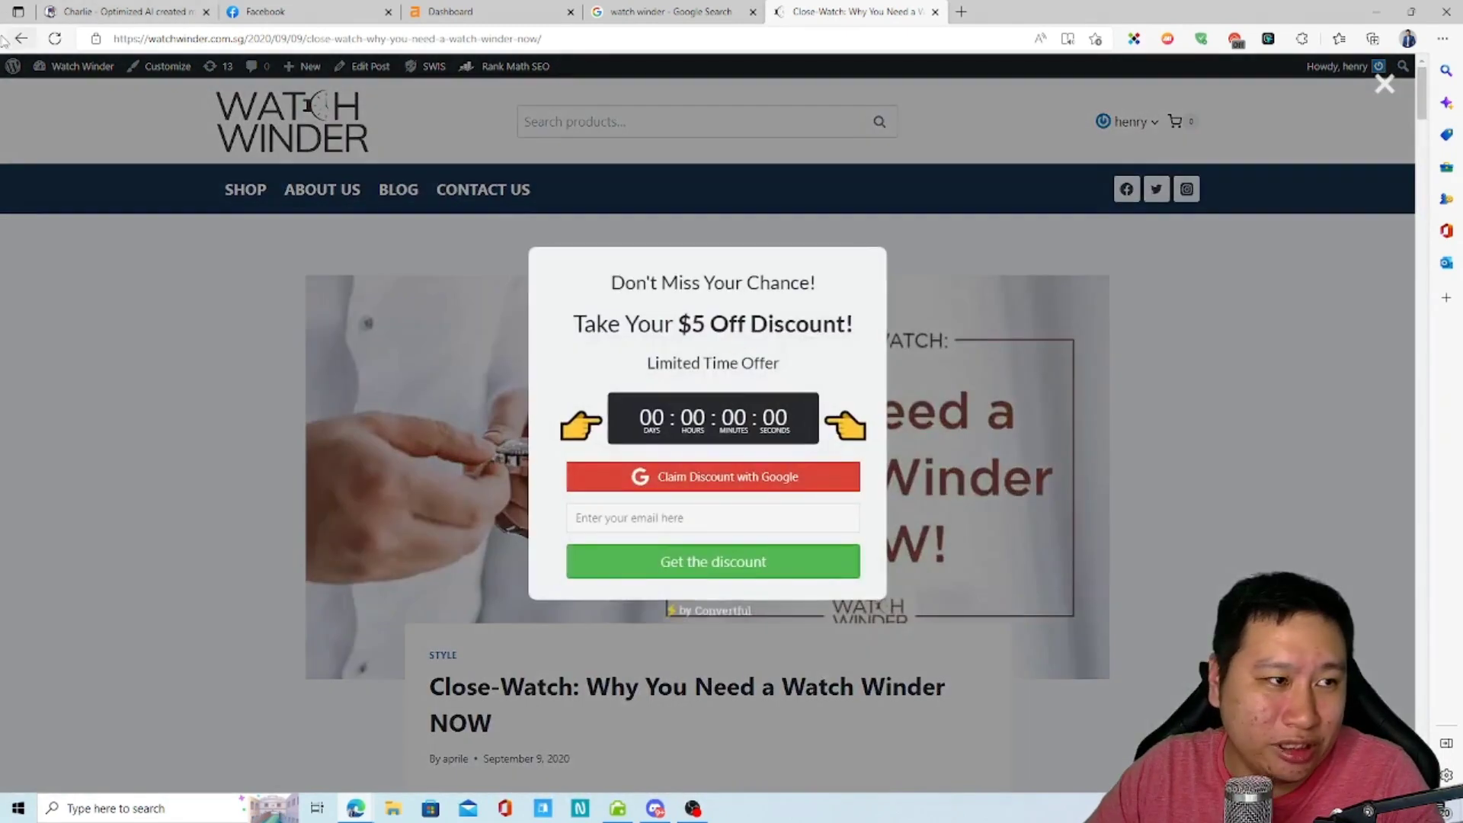
pyautogui.click(22, 38)
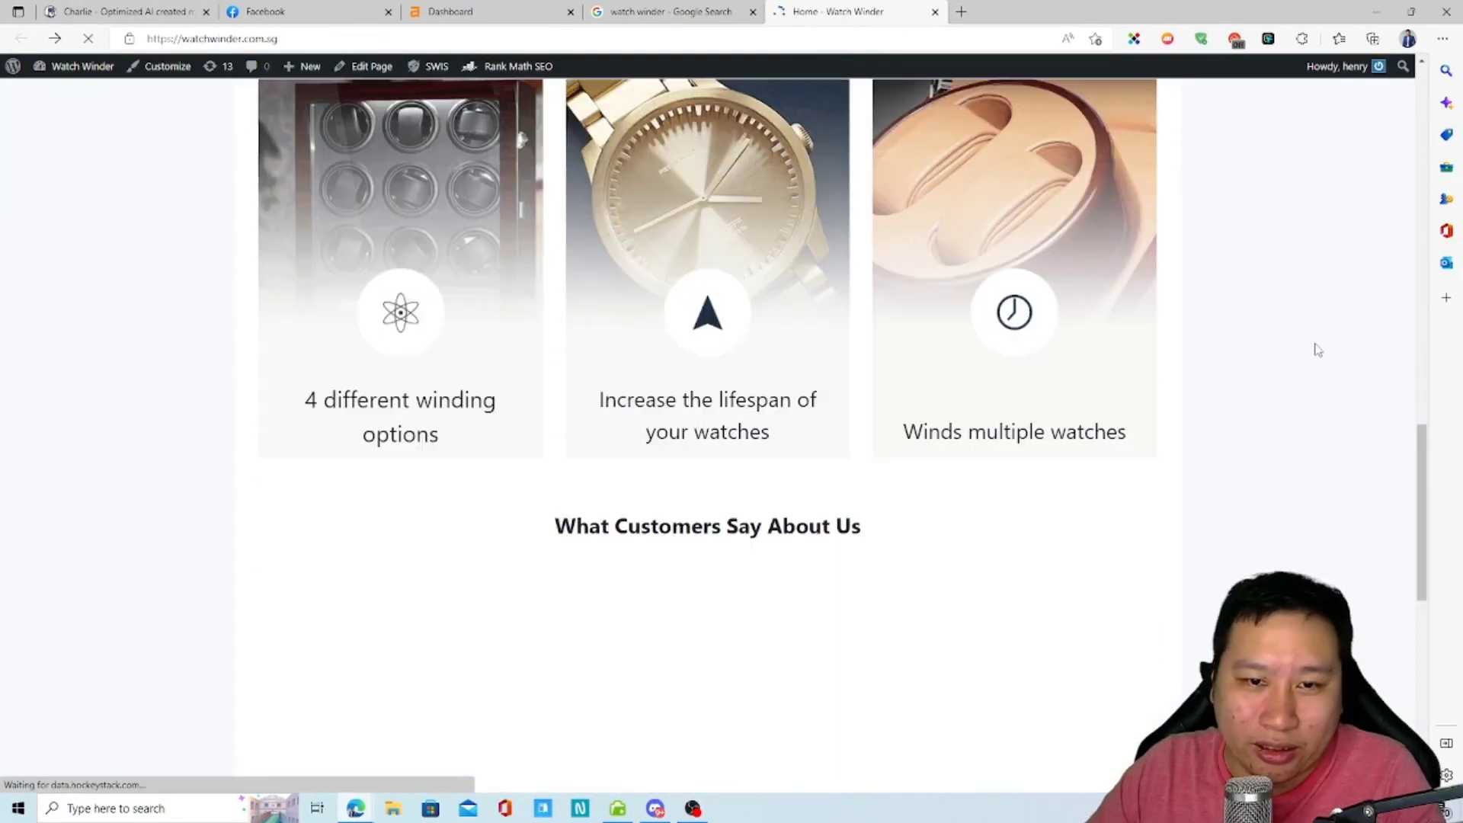
pyautogui.scroll(17, 1295, 548)
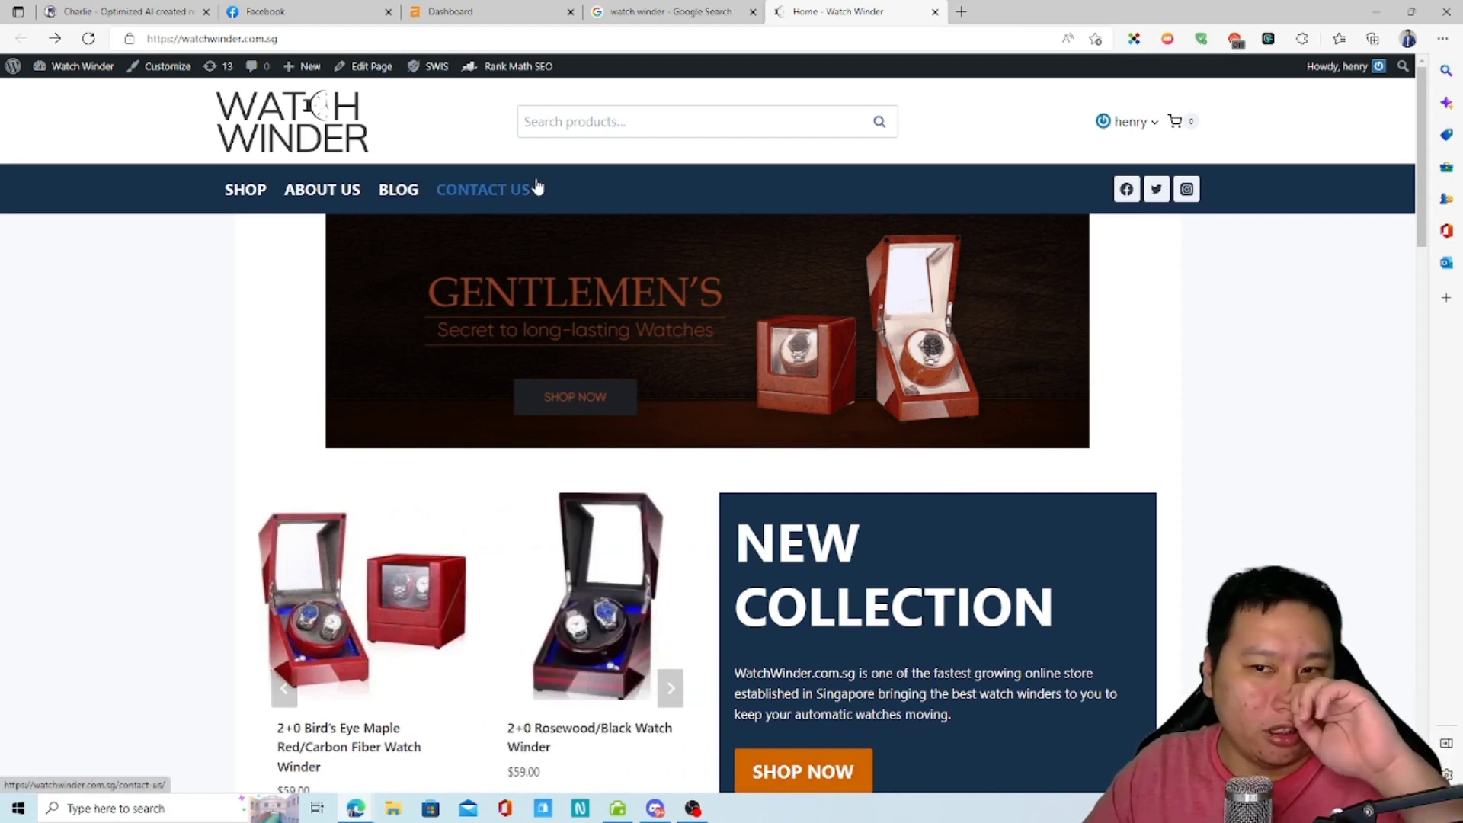
# - Switch to Ahrefs and open the Site Explorer overview for watchwinder.com.sg
pyautogui.click(451, 11)
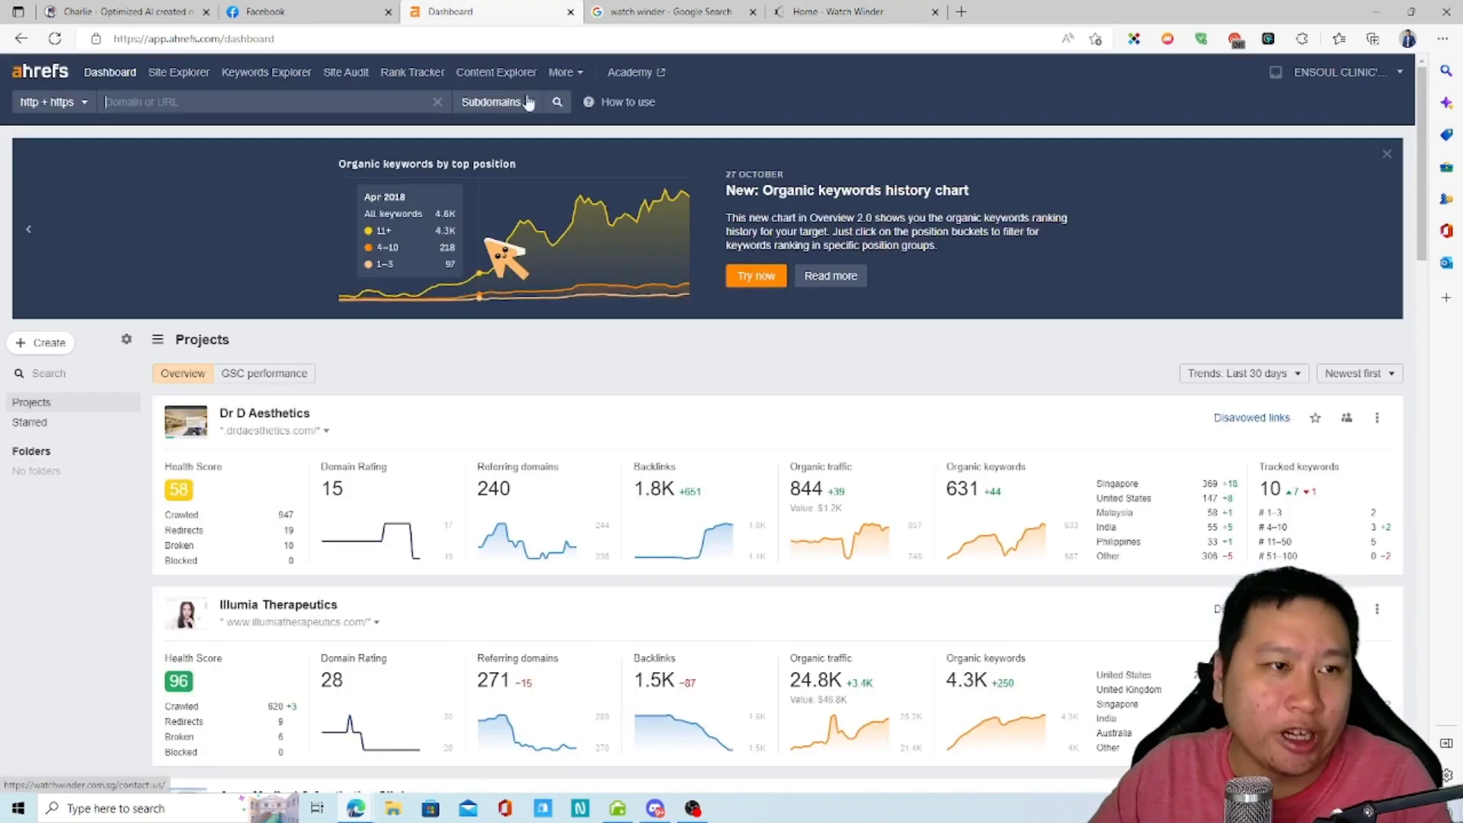
pyautogui.write('wathcwind')
pyautogui.press('BackSpace')
pyautogui.press('BackSpace')
pyautogui.press('BackSpace')
pyautogui.press('BackSpace')
pyautogui.press('BackSpace')
pyautogui.press('BackSpace')
pyautogui.write('chwinder')
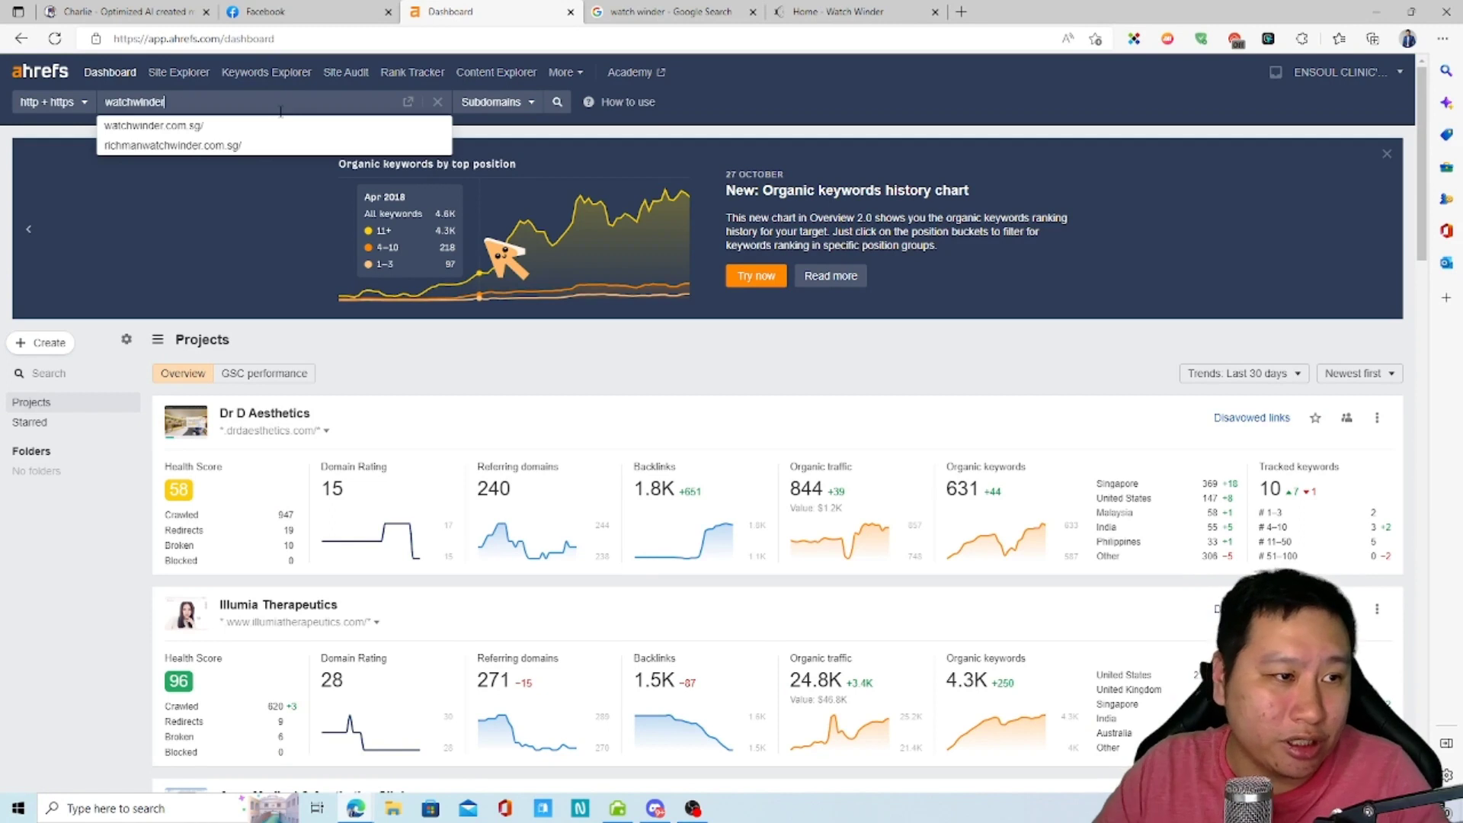
pyautogui.click(281, 125)
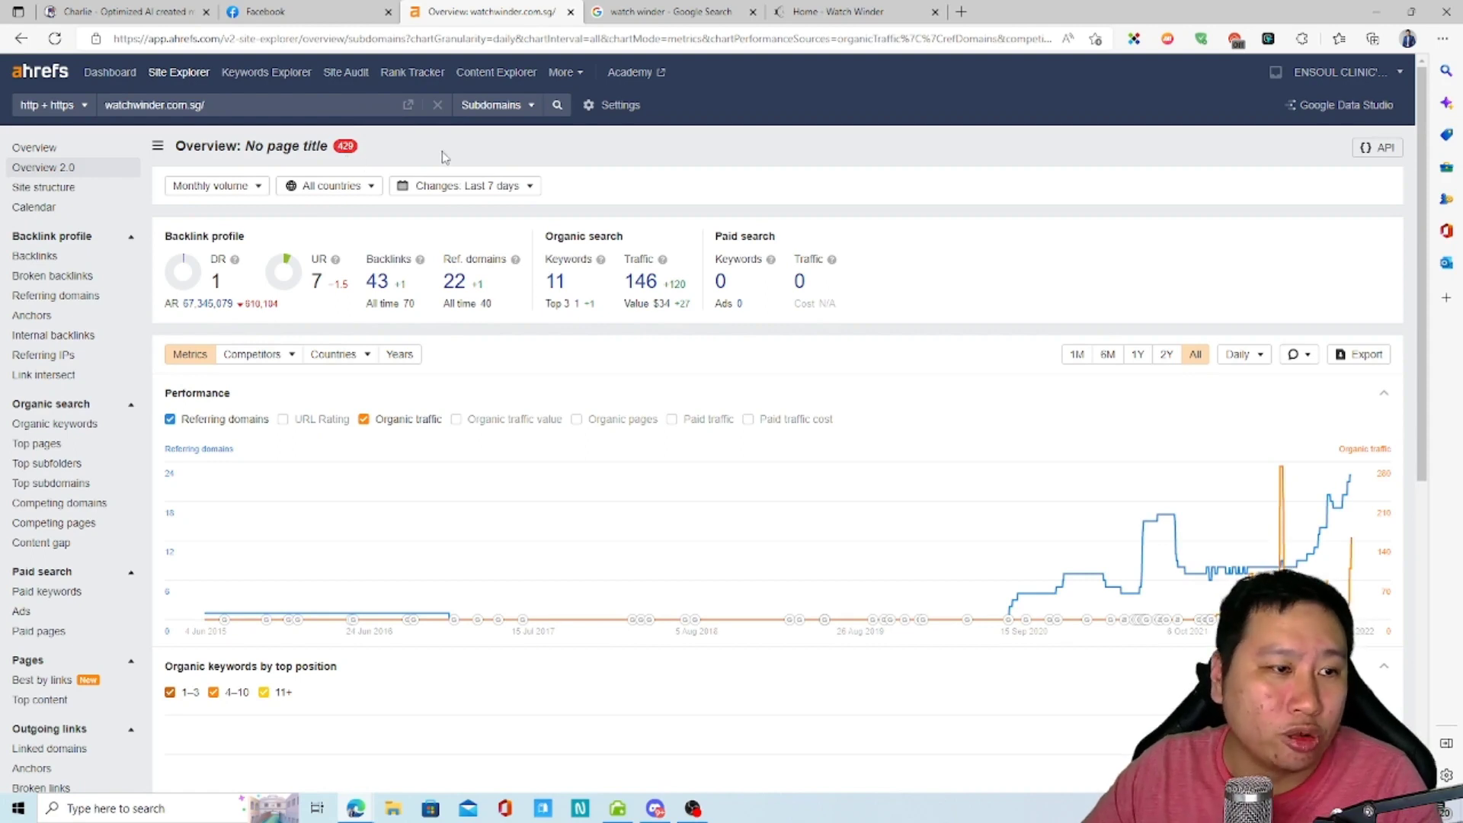
# - Open the organic keywords report for watchwinder.com.sg and check the positions of "watch winder" and "watch winder singapore"
pyautogui.click(556, 281)
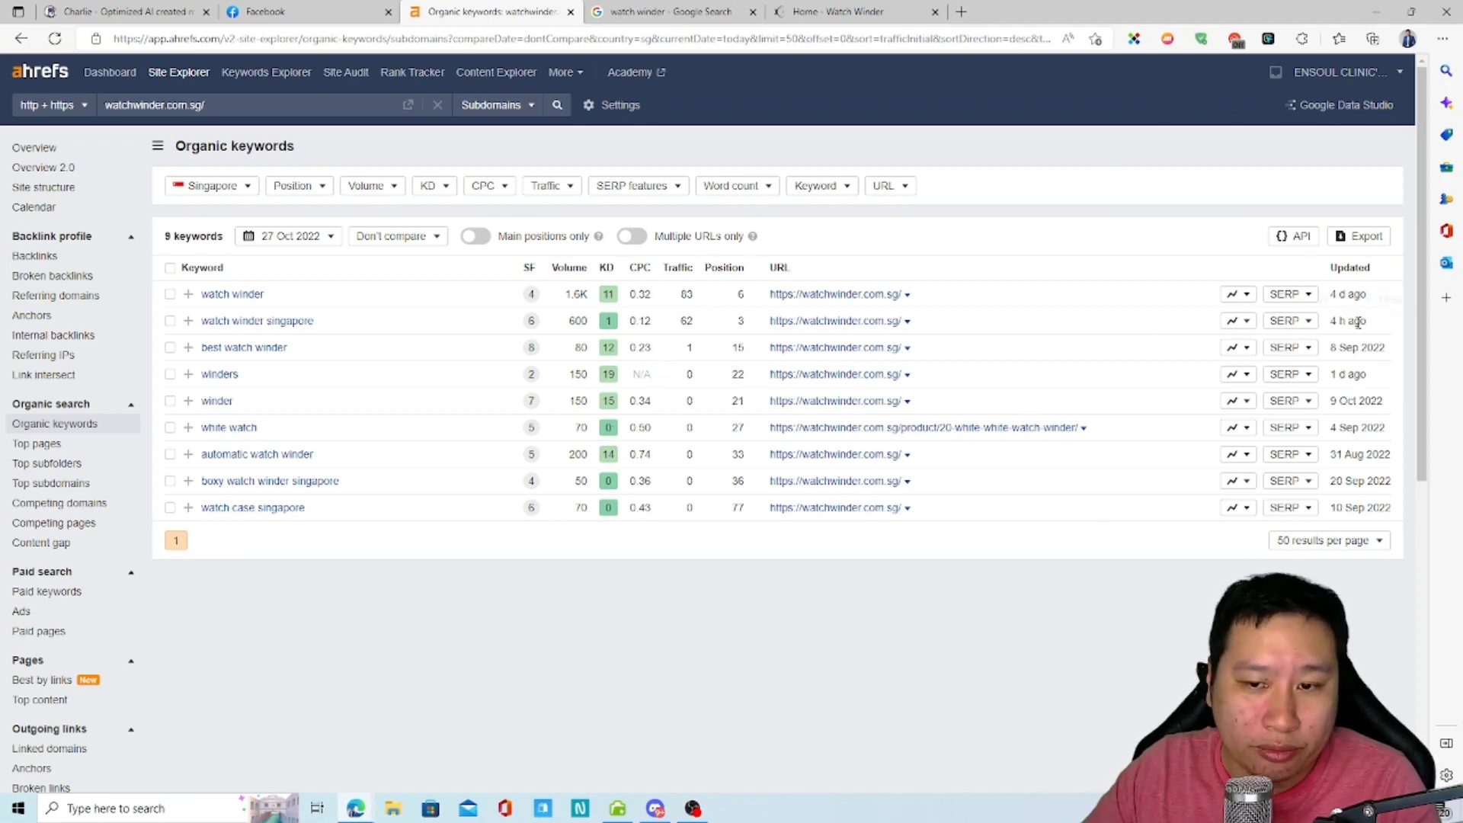
pyautogui.moveTo(683, 294); pyautogui.dragTo(739, 320)
pyautogui.click(735, 324)
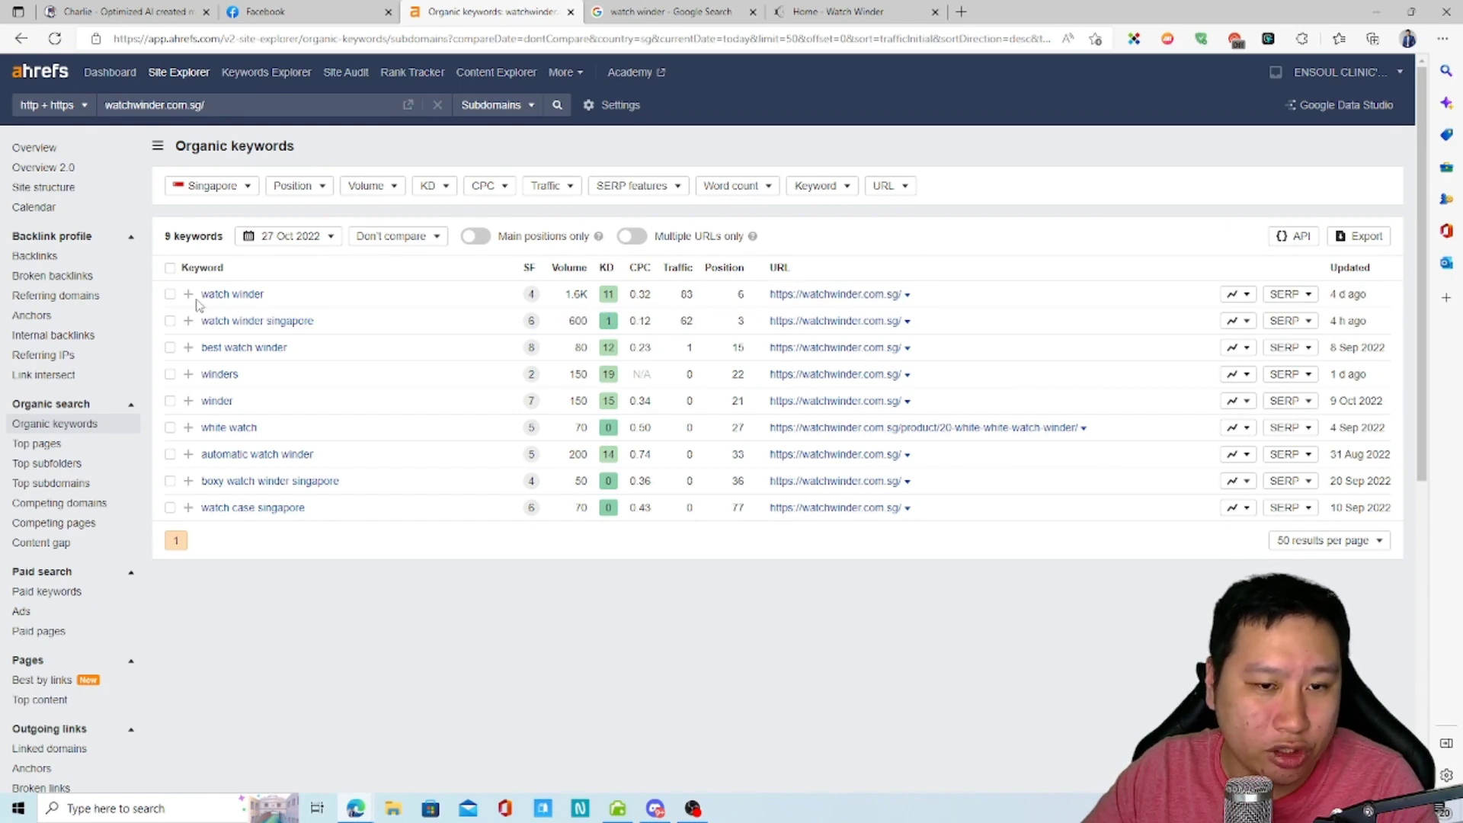
pyautogui.click(743, 297)
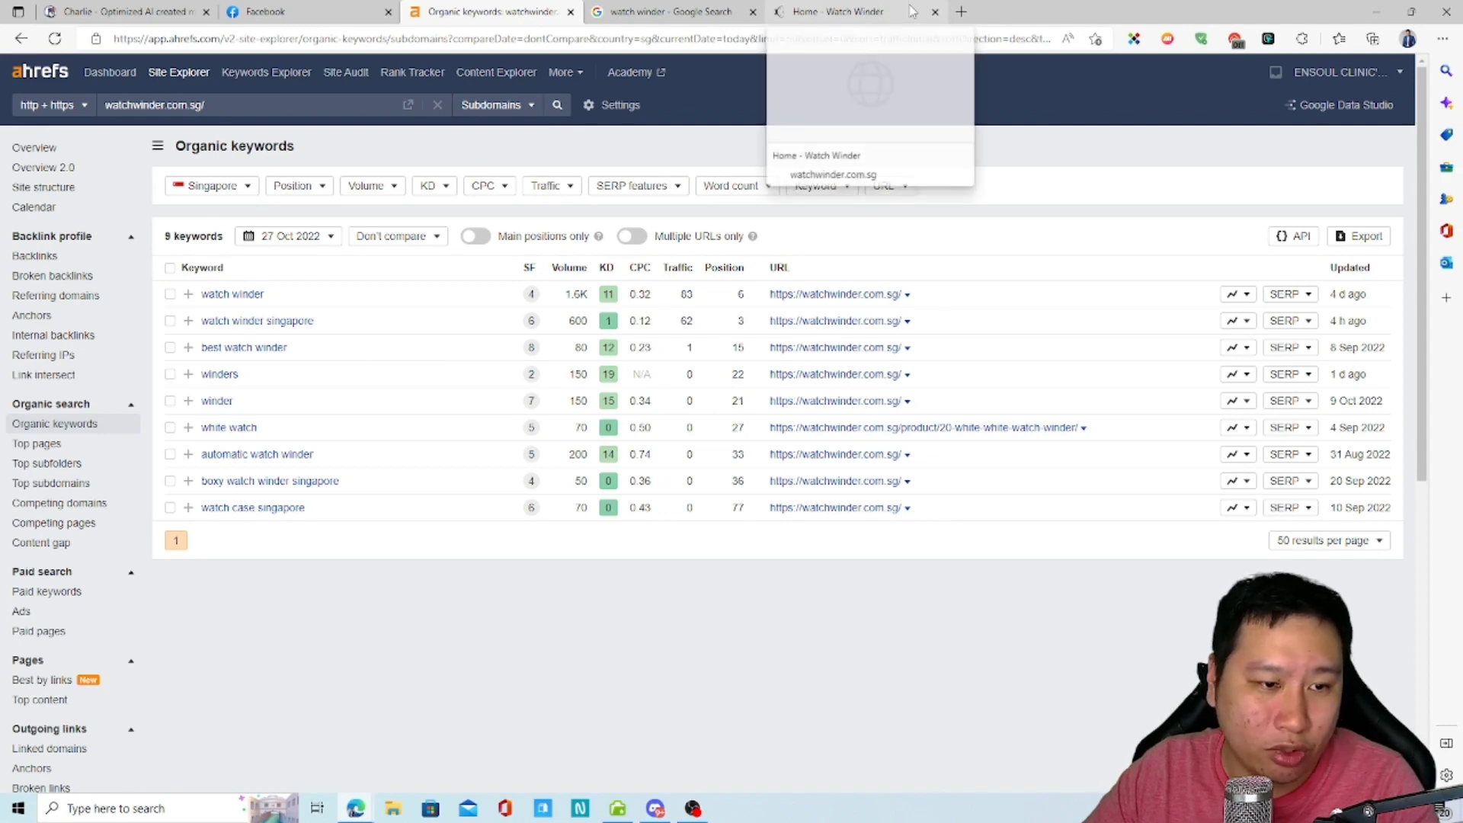
# - Search Google for "best watch winder" in a new browser tab
pyautogui.click(961, 12)
pyautogui.write('bes')
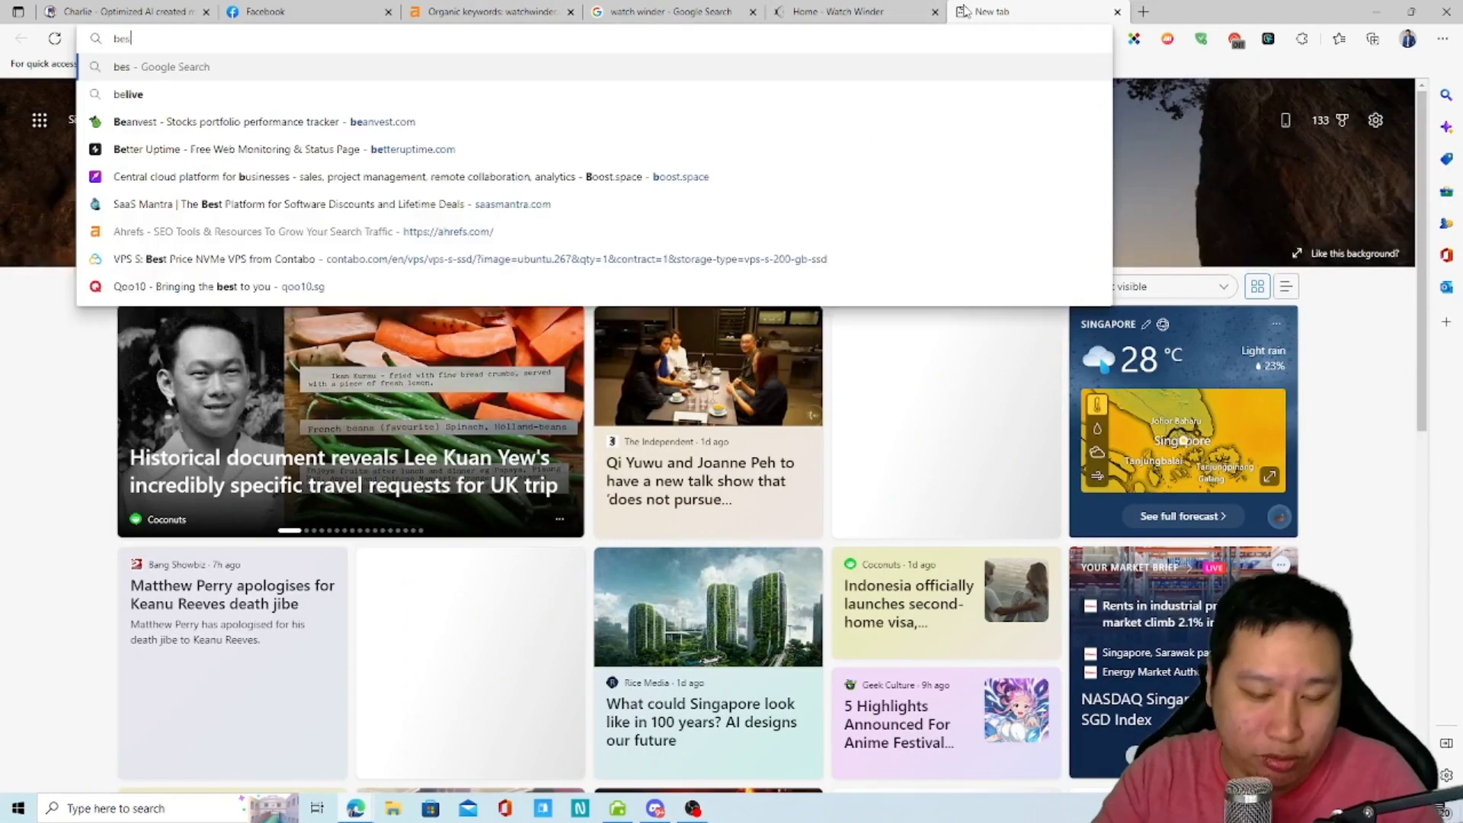
pyautogui.write('t watch winder')
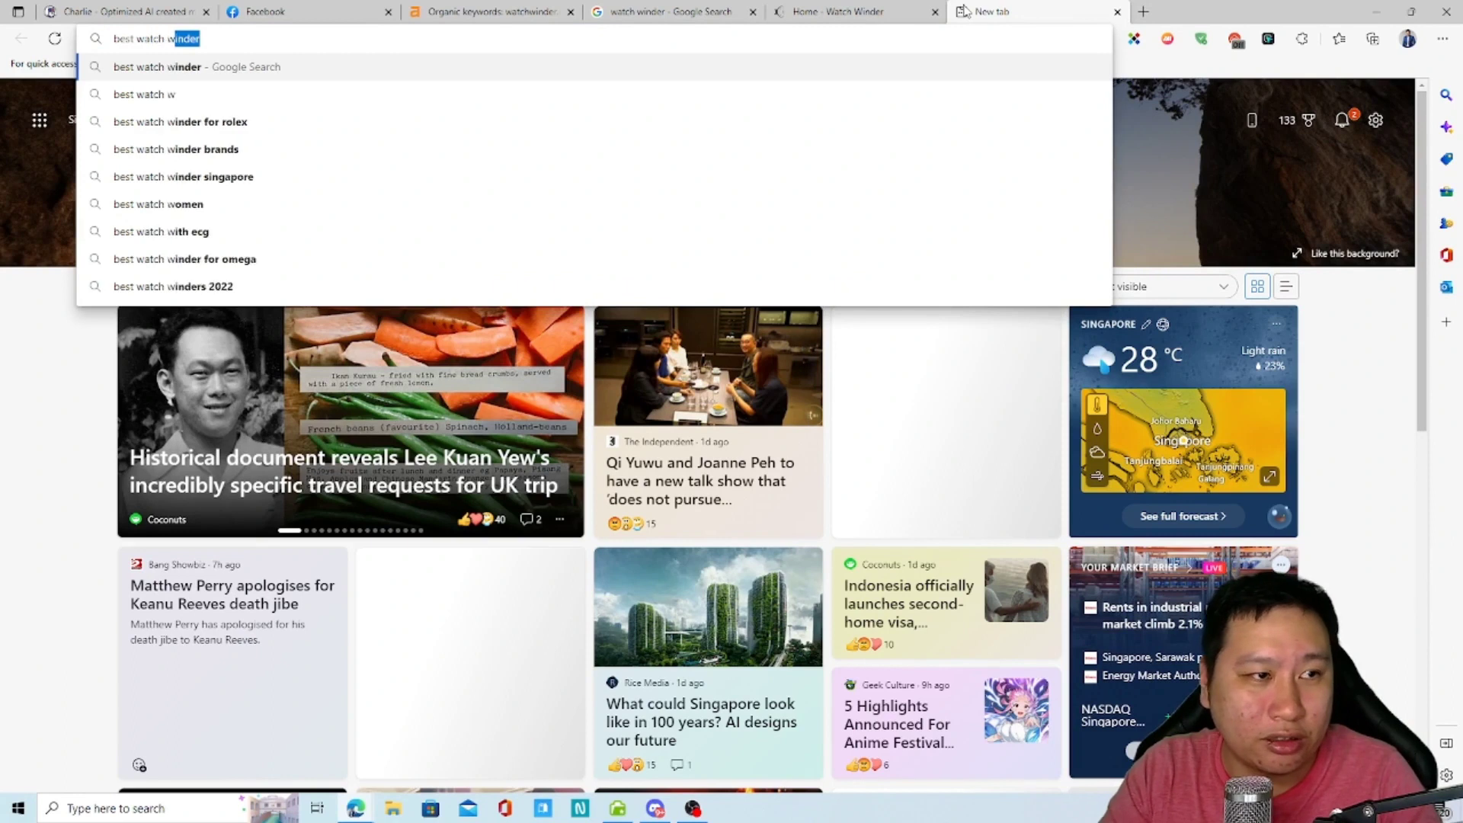
pyautogui.press('Return')
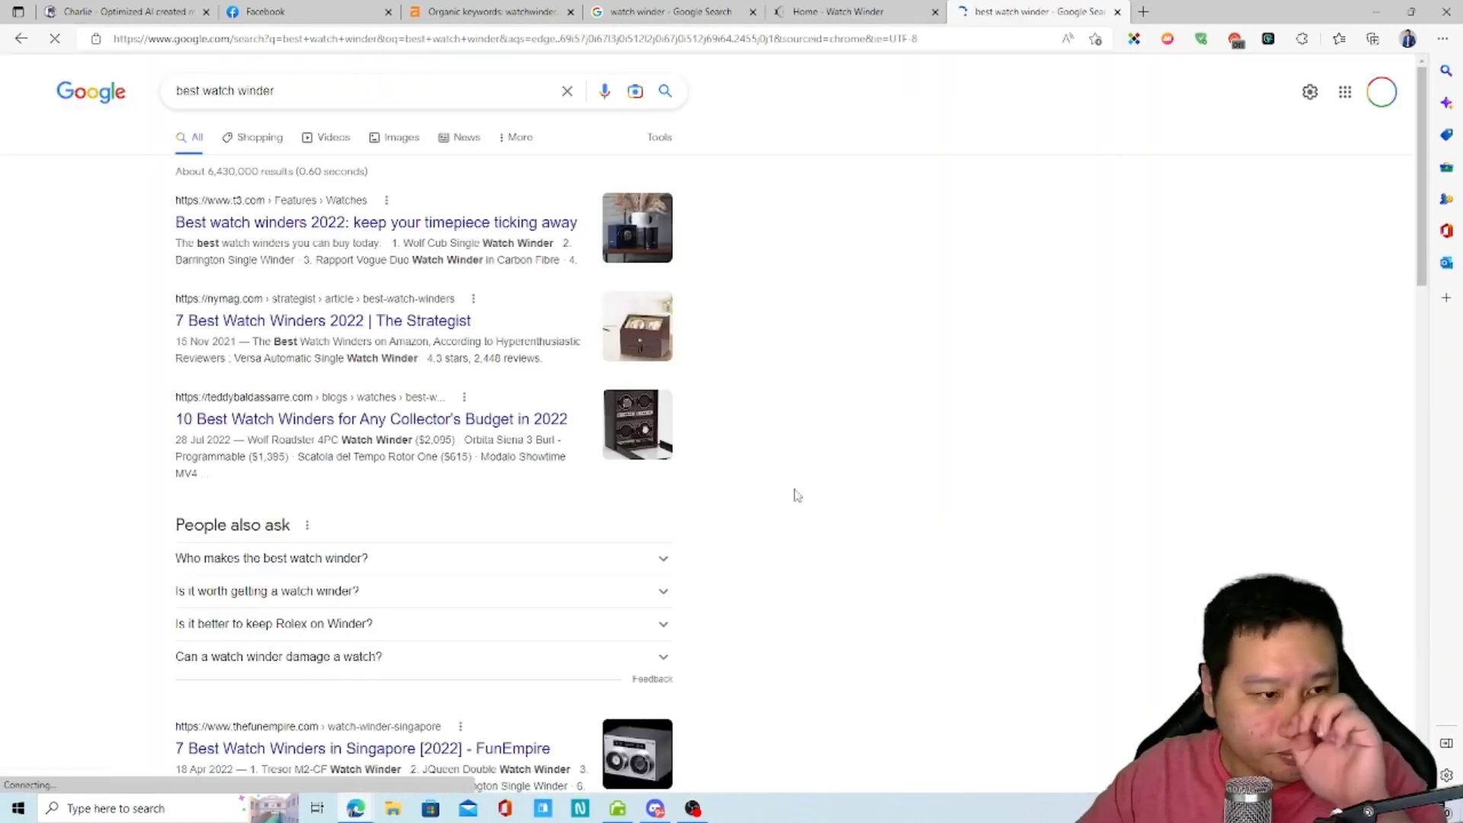
# - Look for watchwinder.com.sg on the first page of "best watch winder" results and open the second page
pyautogui.scroll(-15, 961, 533)
pyautogui.scroll(5, 845, 550)
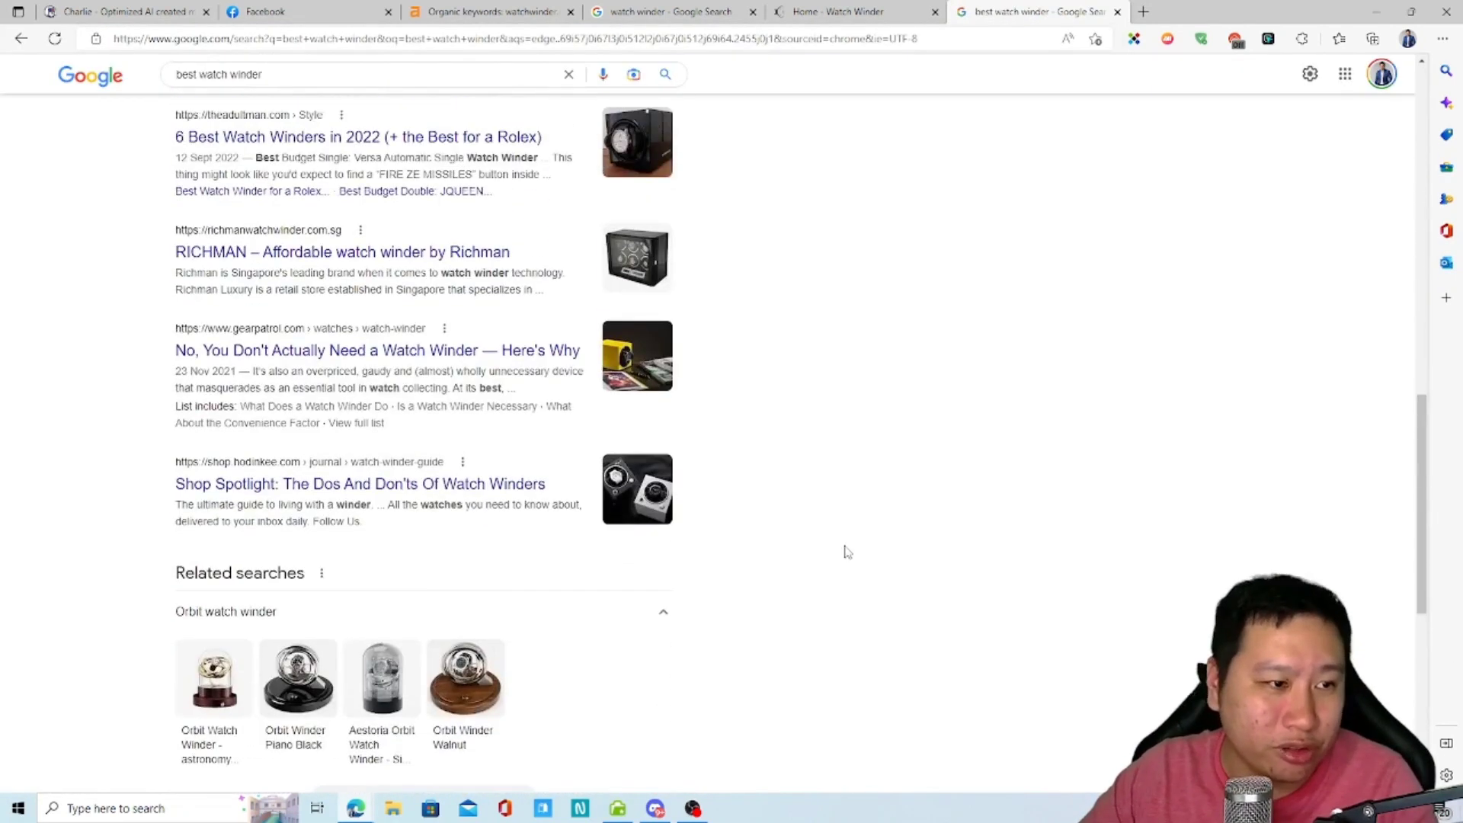
pyautogui.scroll(11, 848, 553)
pyautogui.scroll(-3, 869, 597)
pyautogui.scroll(2, 764, 572)
pyautogui.scroll(1, 621, 538)
pyautogui.scroll(-7, 622, 539)
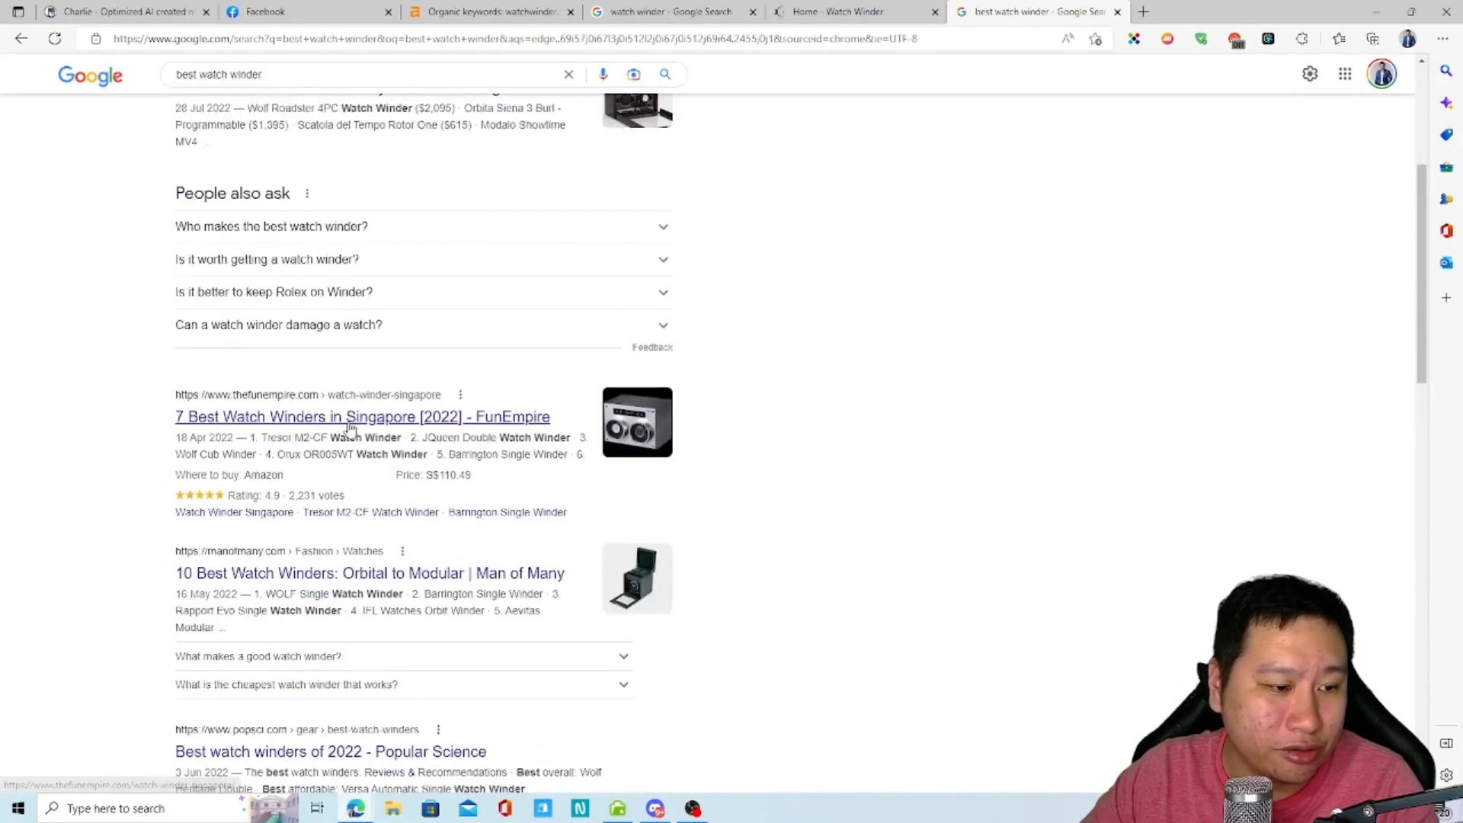
pyautogui.scroll(-3, 341, 439)
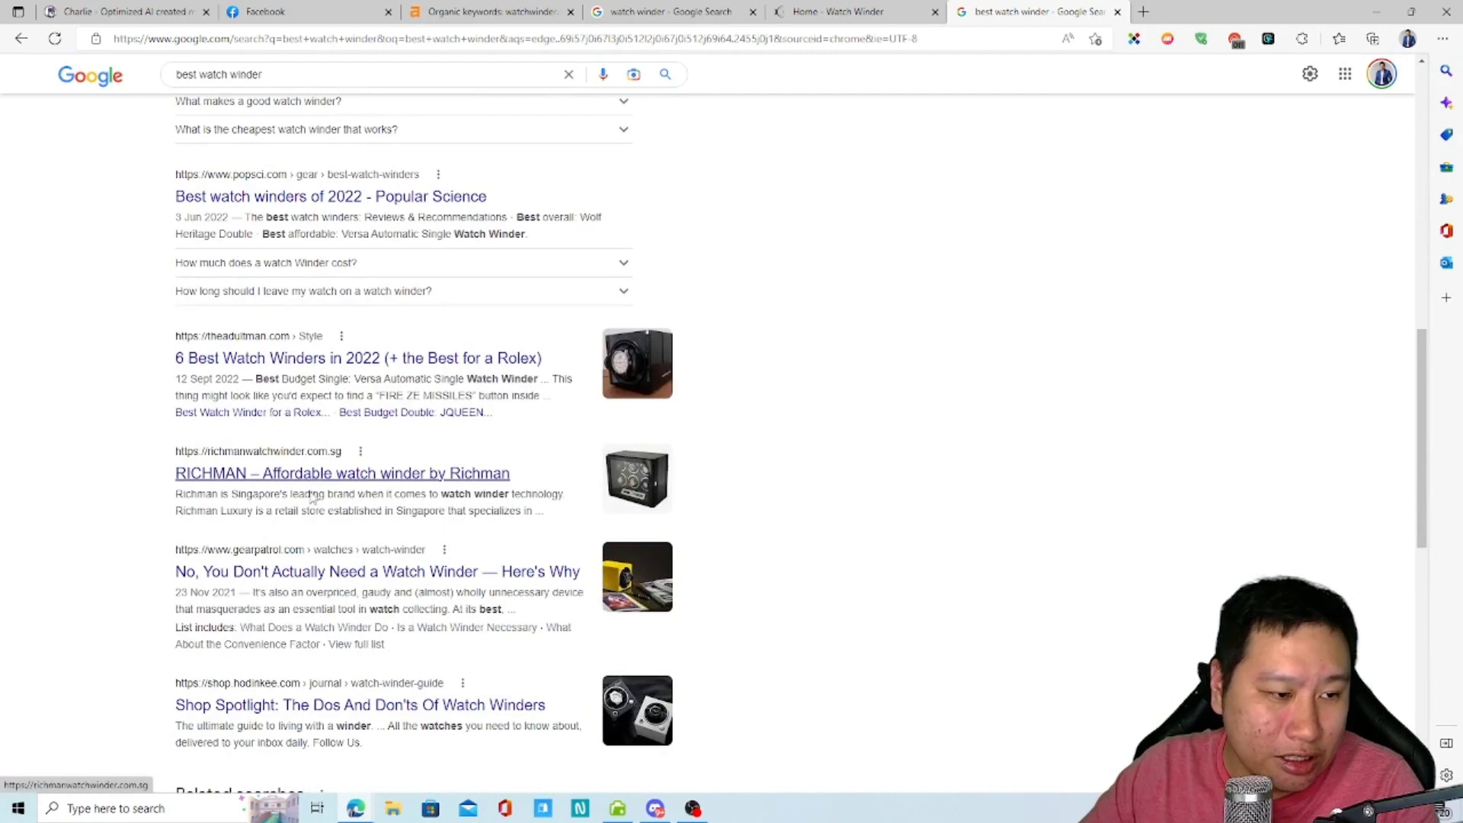
pyautogui.scroll(-9, 587, 686)
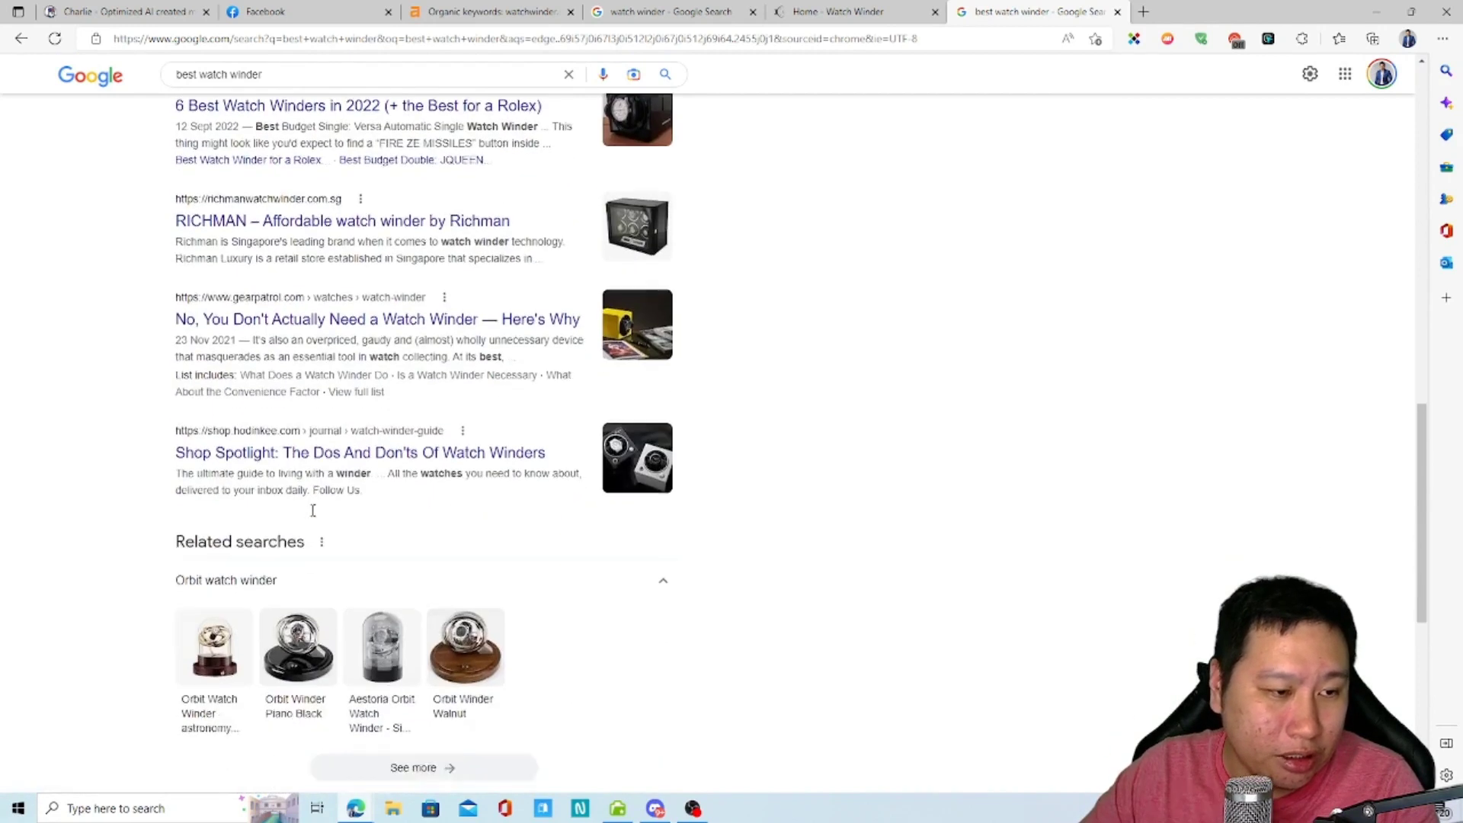
pyautogui.scroll(-2, 587, 732)
pyautogui.click(516, 680)
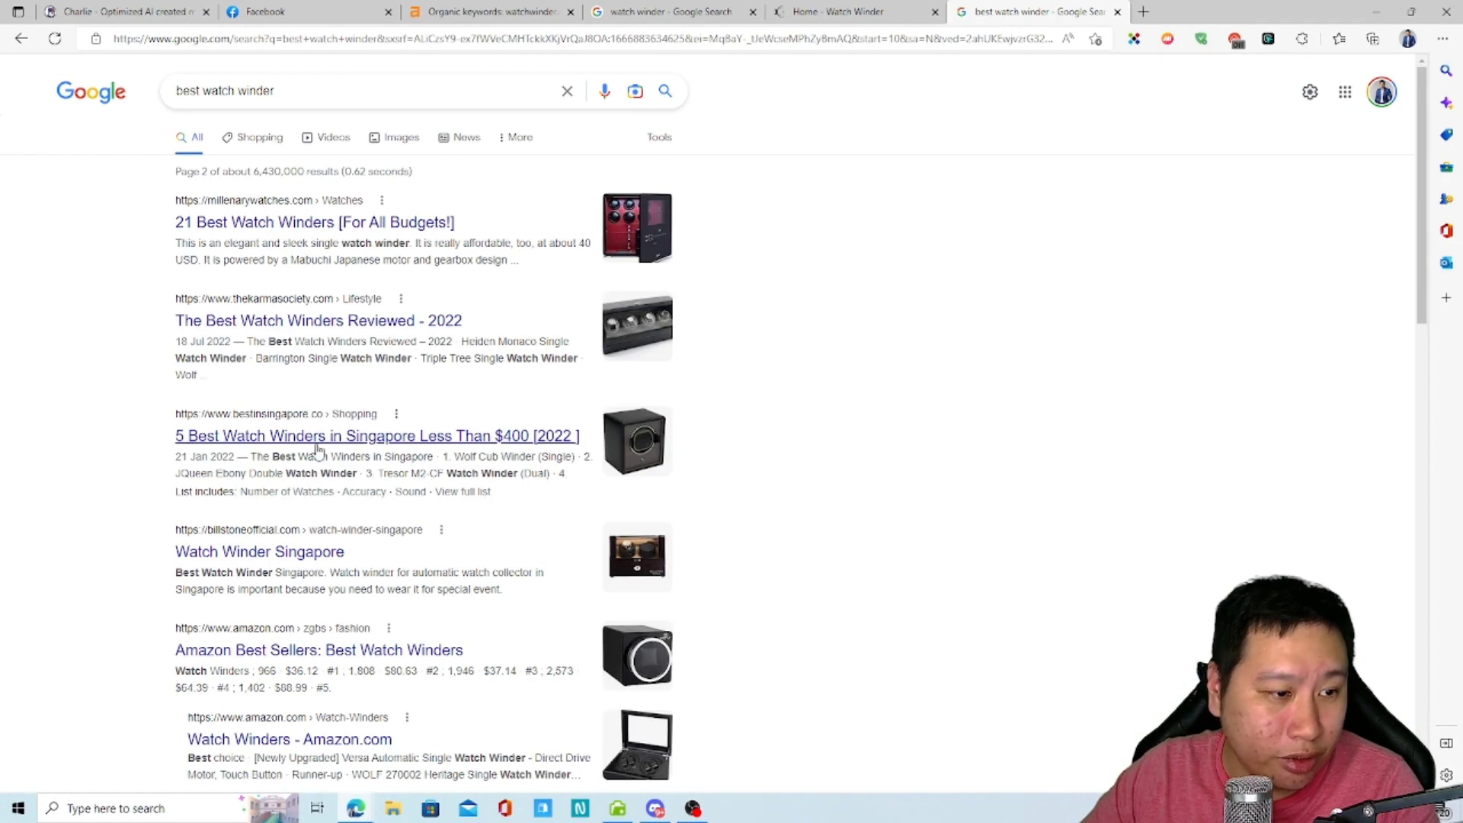
# - Check the second and third result pages for watchwinder.com.sg, and close the search to return to the Ahrefs keyword report
pyautogui.scroll(-4, 284, 538)
pyautogui.scroll(-5, 283, 538)
pyautogui.scroll(-4, 328, 563)
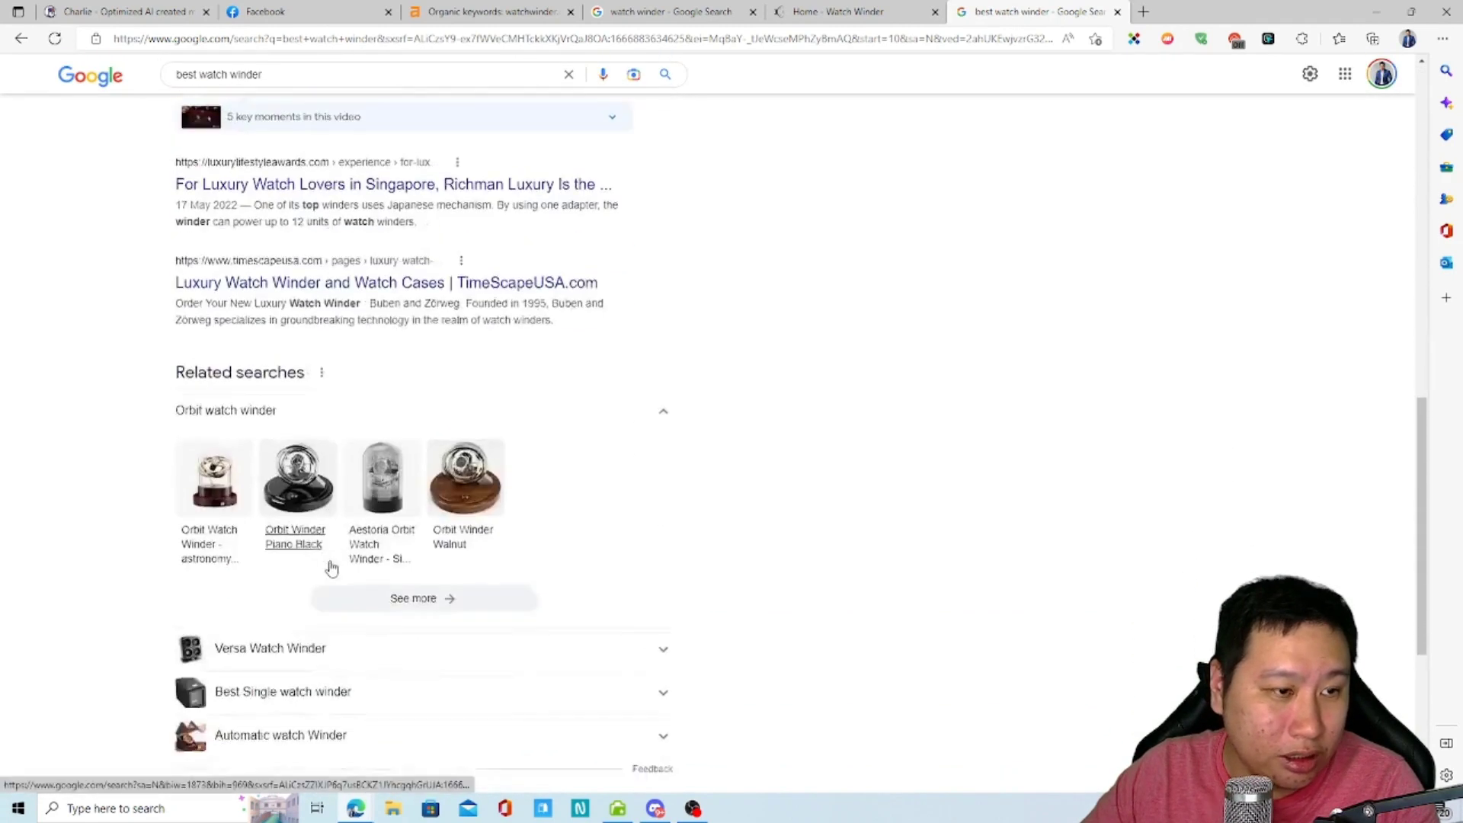
pyautogui.scroll(12, 327, 572)
pyautogui.scroll(-15, 451, 574)
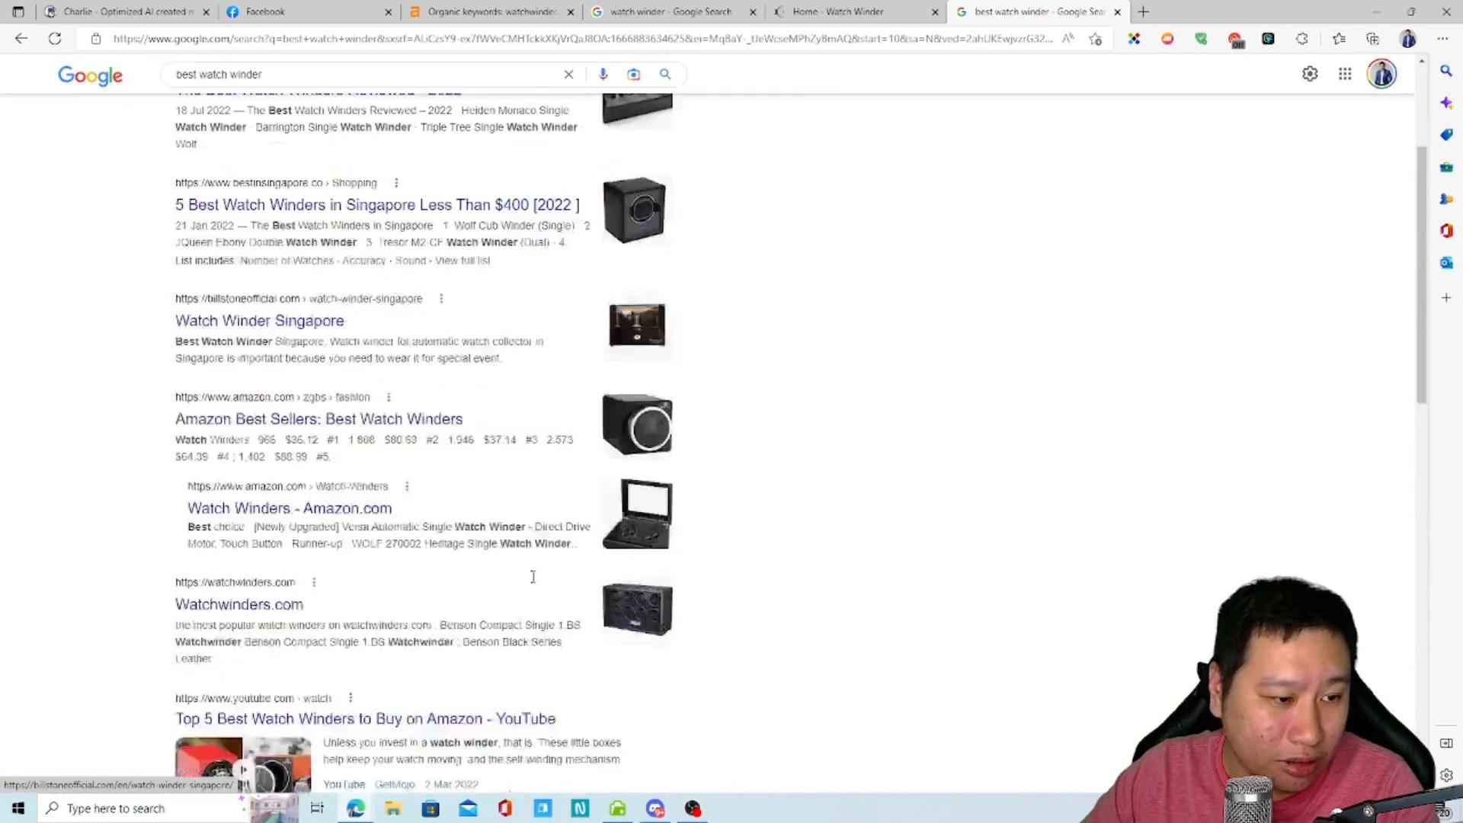
pyautogui.click(561, 784)
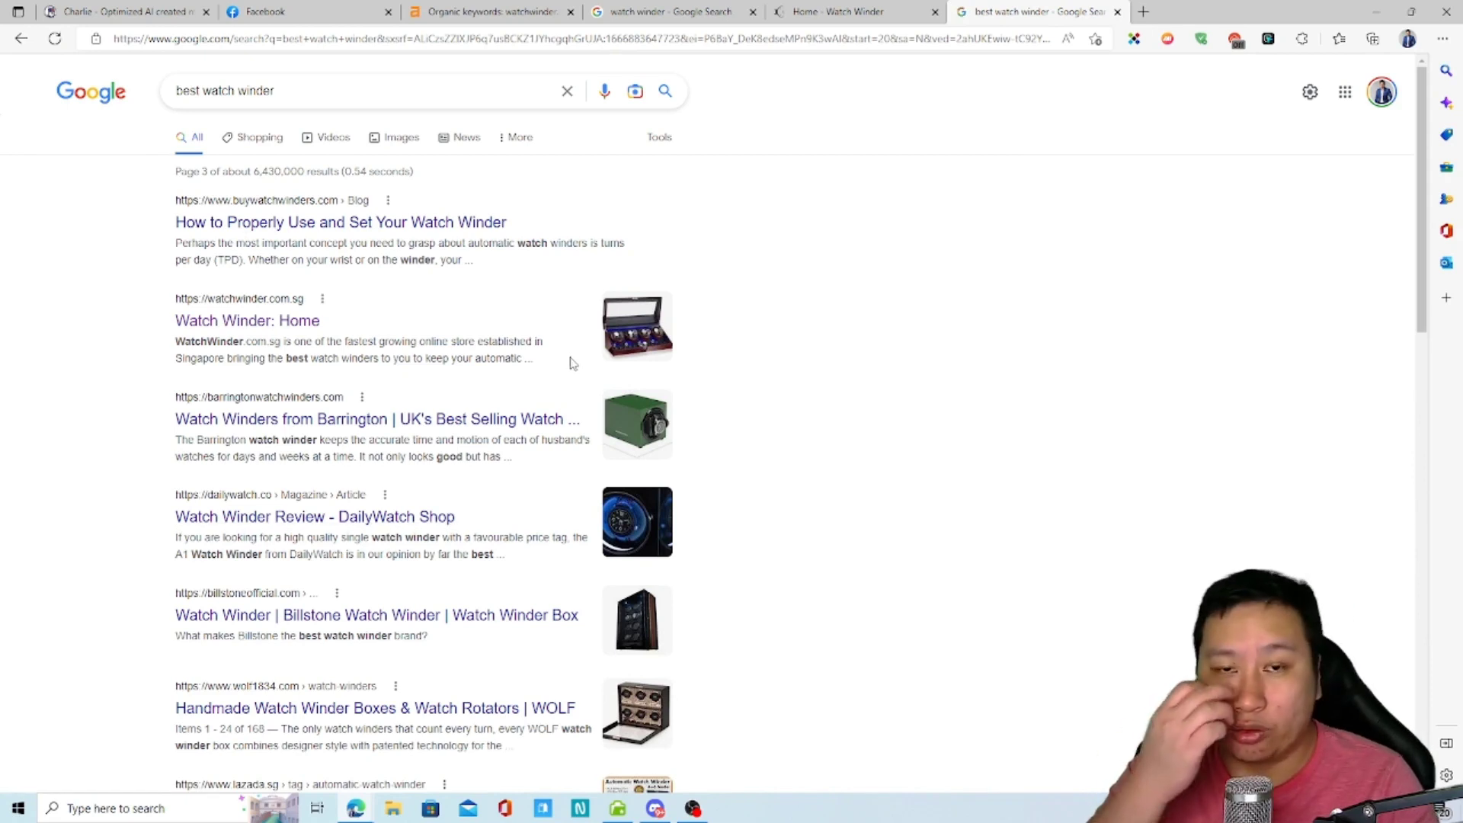
pyautogui.click(1118, 12)
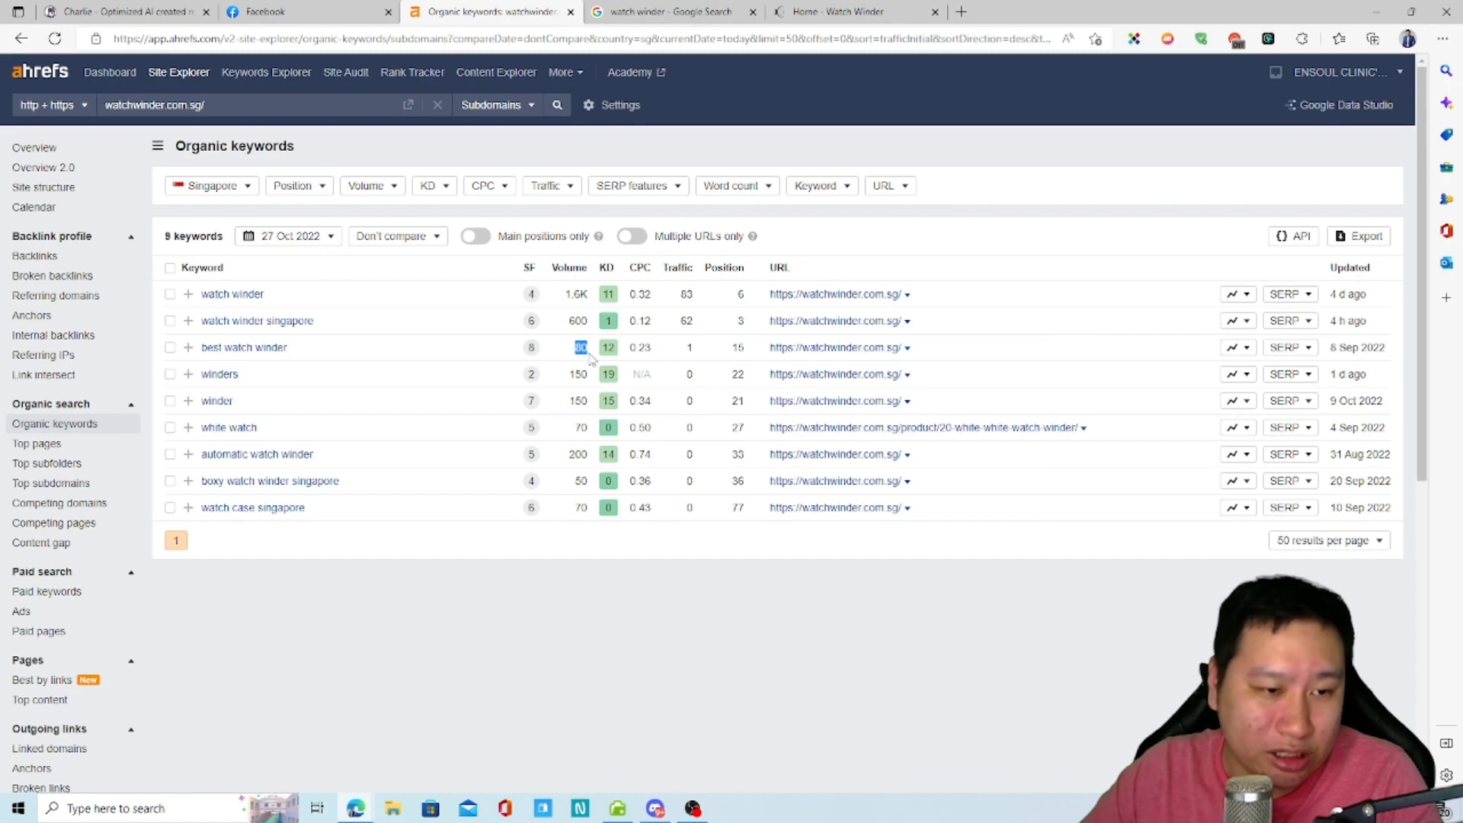
pyautogui.click(738, 371)
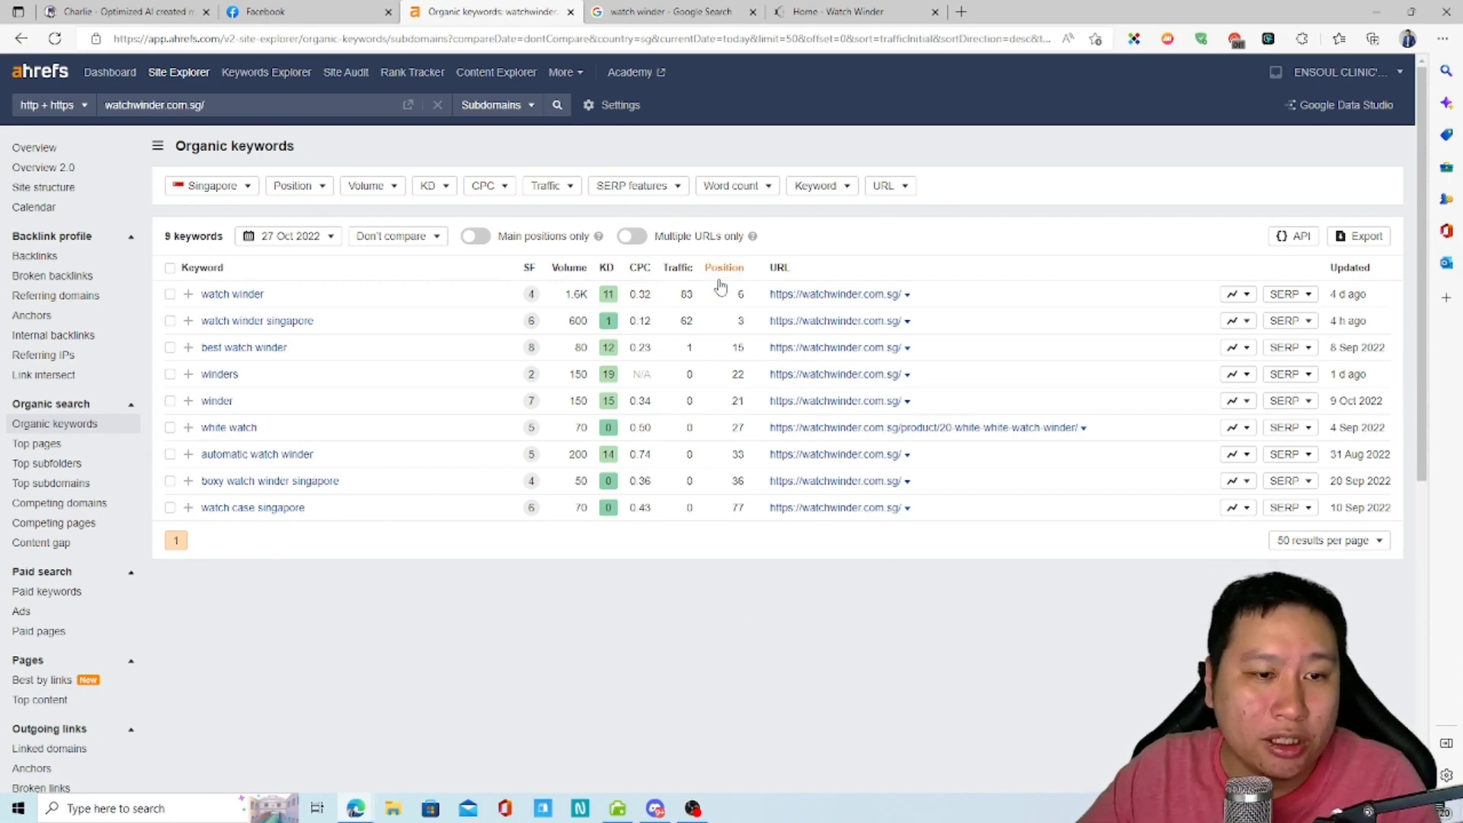
# - Open the referring domains report for watchwinder.com.sg and sort it by first-seen date, newest first
pyautogui.click(55, 297)
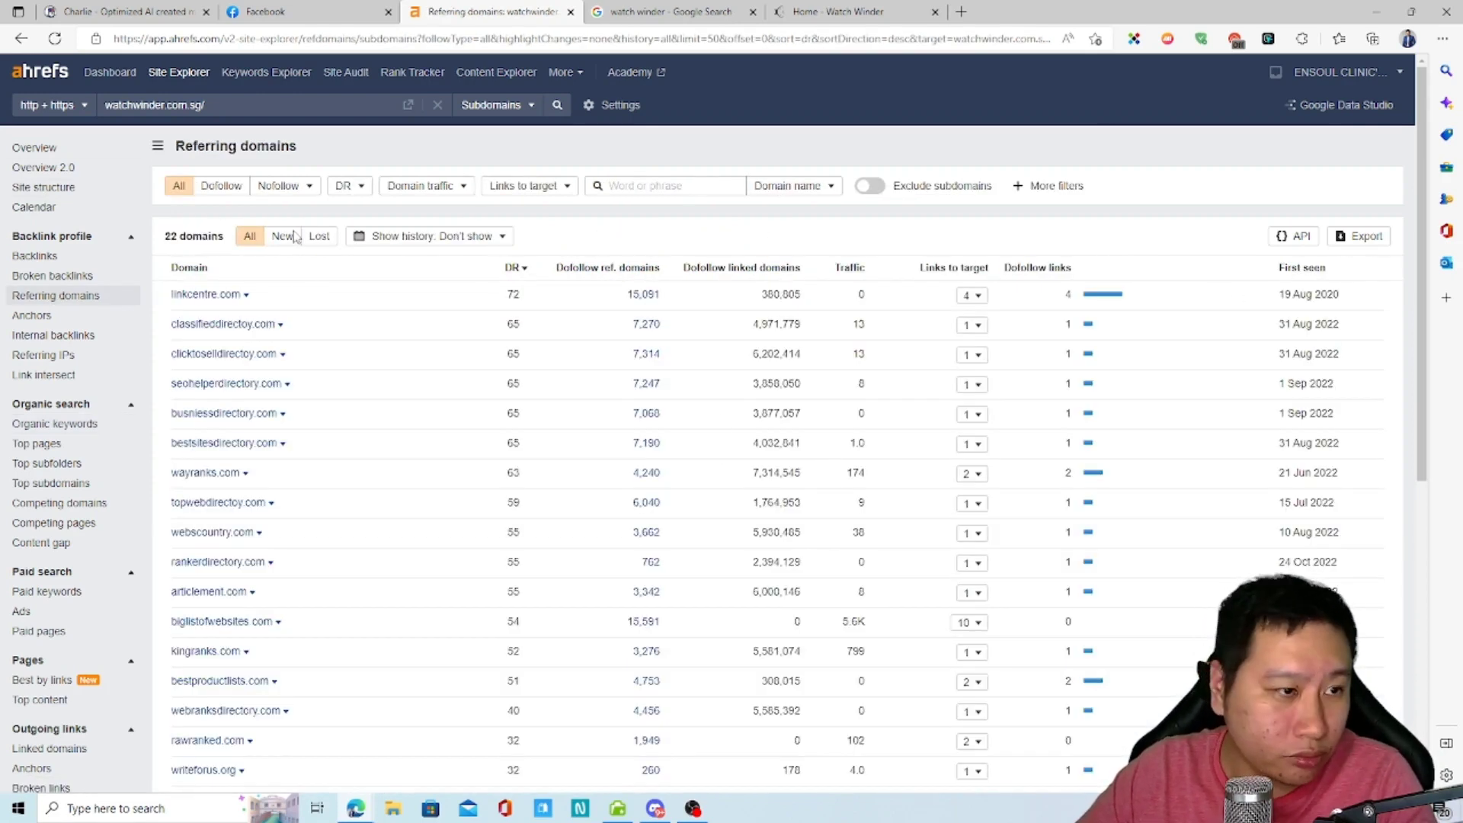
pyautogui.click(206, 190)
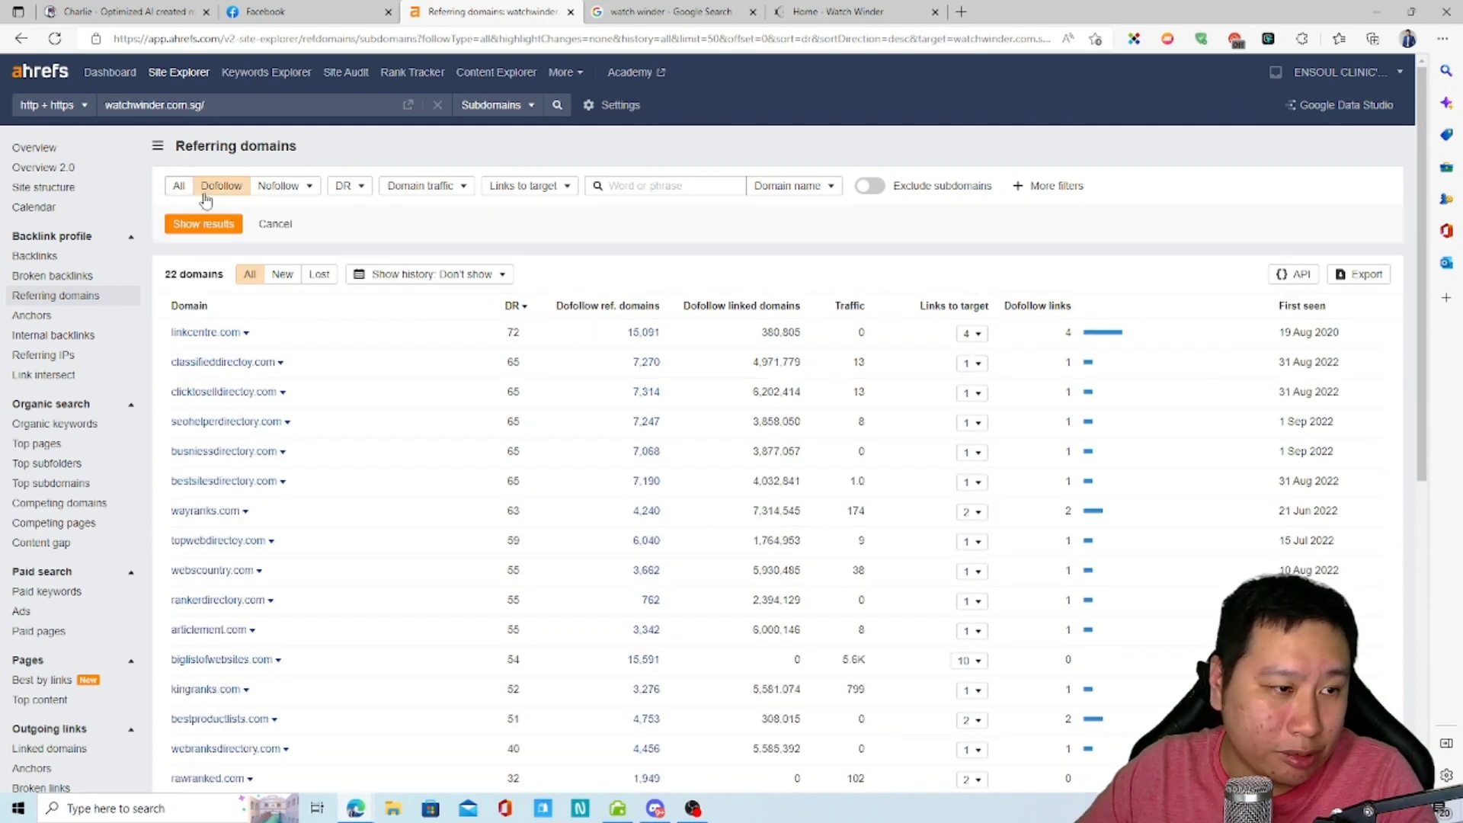
pyautogui.click(1300, 305)
# - Examine the referring domains and highlight the directory-type entries from busniessdirectory.com down to linkcentre.com
pyautogui.scroll(-5, 513, 327)
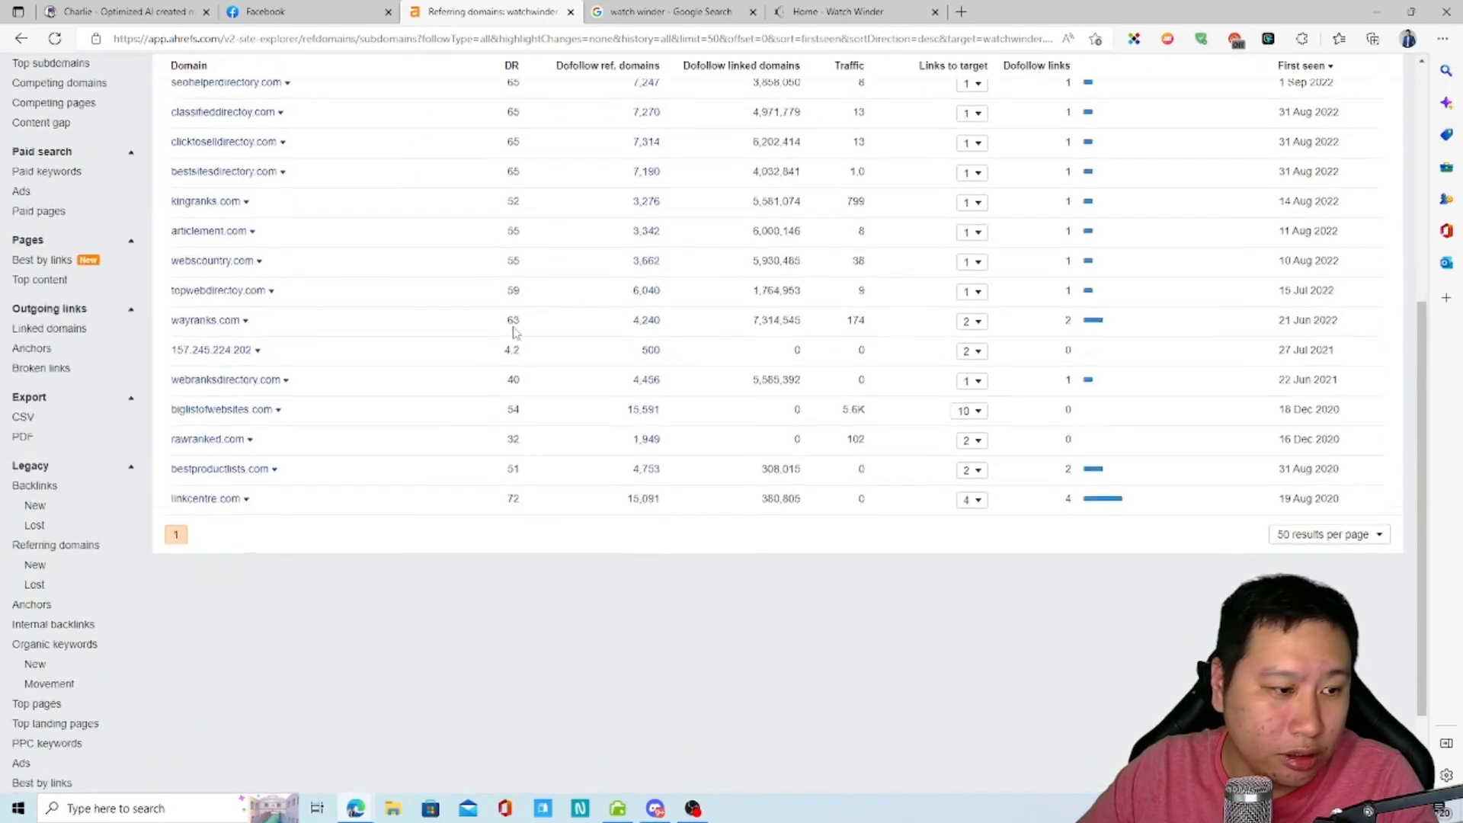
pyautogui.scroll(-4, 509, 332)
pyautogui.scroll(3, 513, 333)
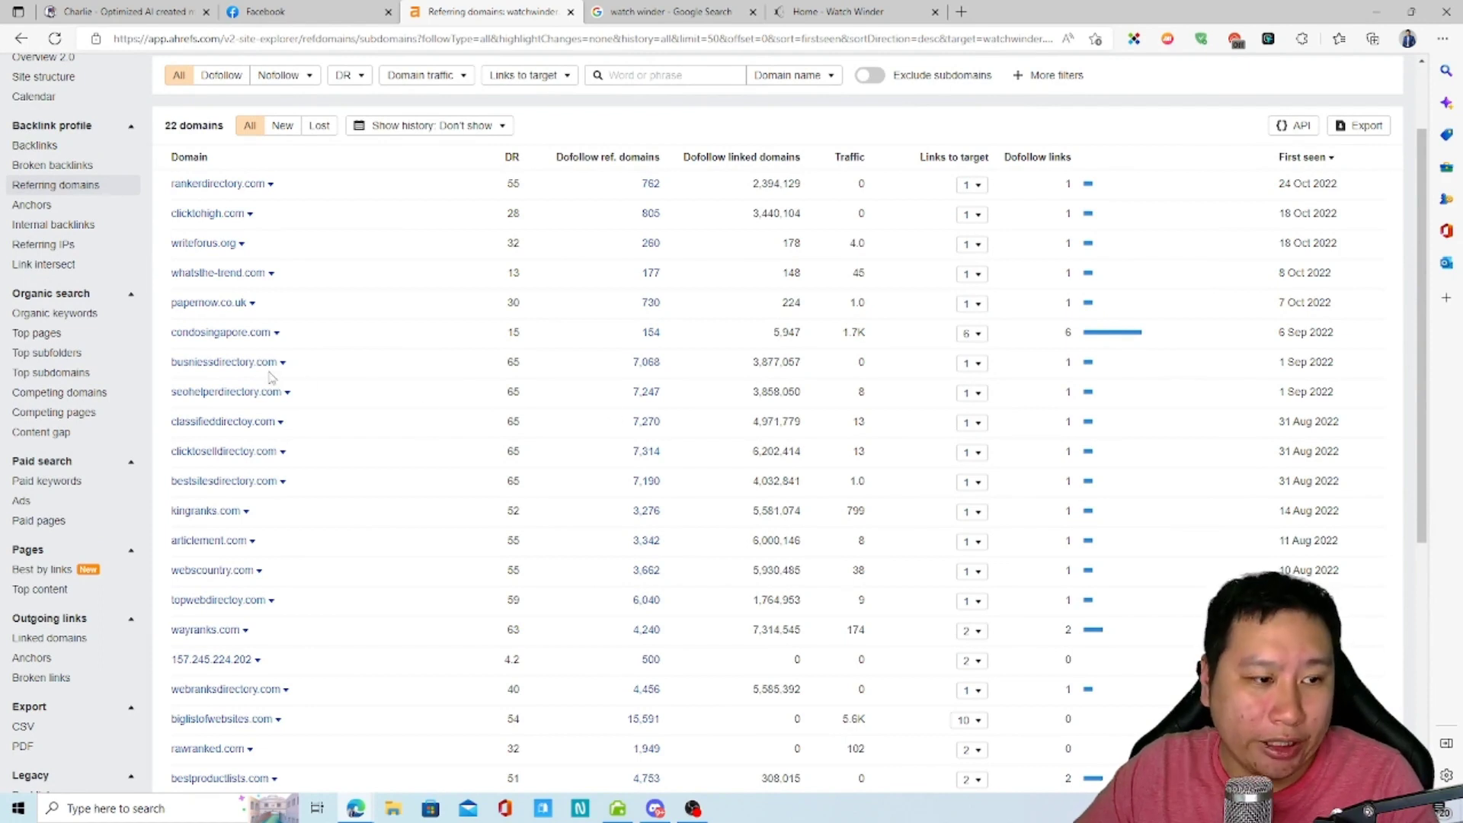
pyautogui.scroll(-2, 278, 601)
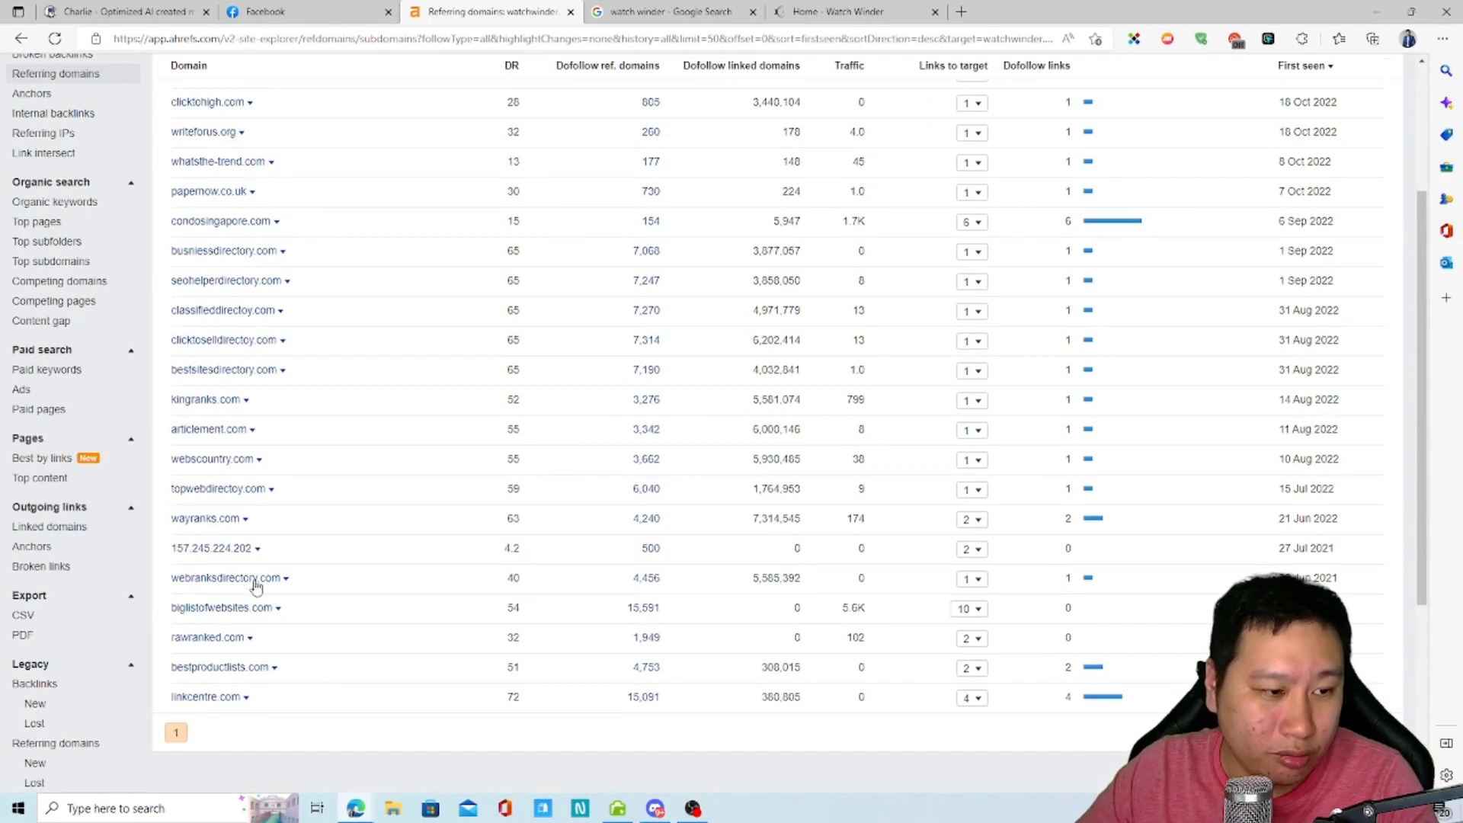
pyautogui.moveTo(318, 634); pyautogui.dragTo(173, 252)
pyautogui.moveTo(305, 651); pyautogui.dragTo(168, 248)
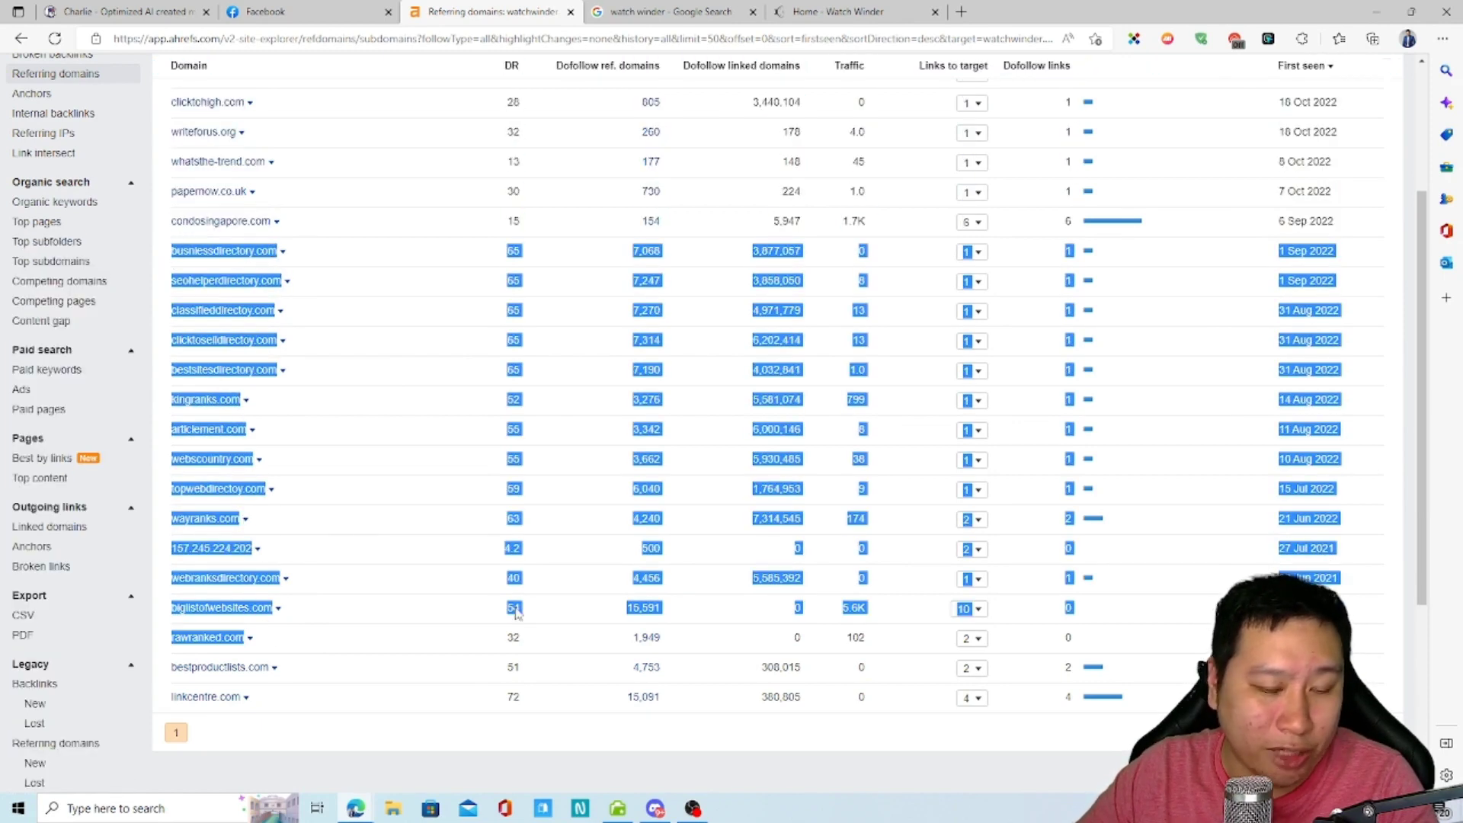
pyautogui.click(310, 693)
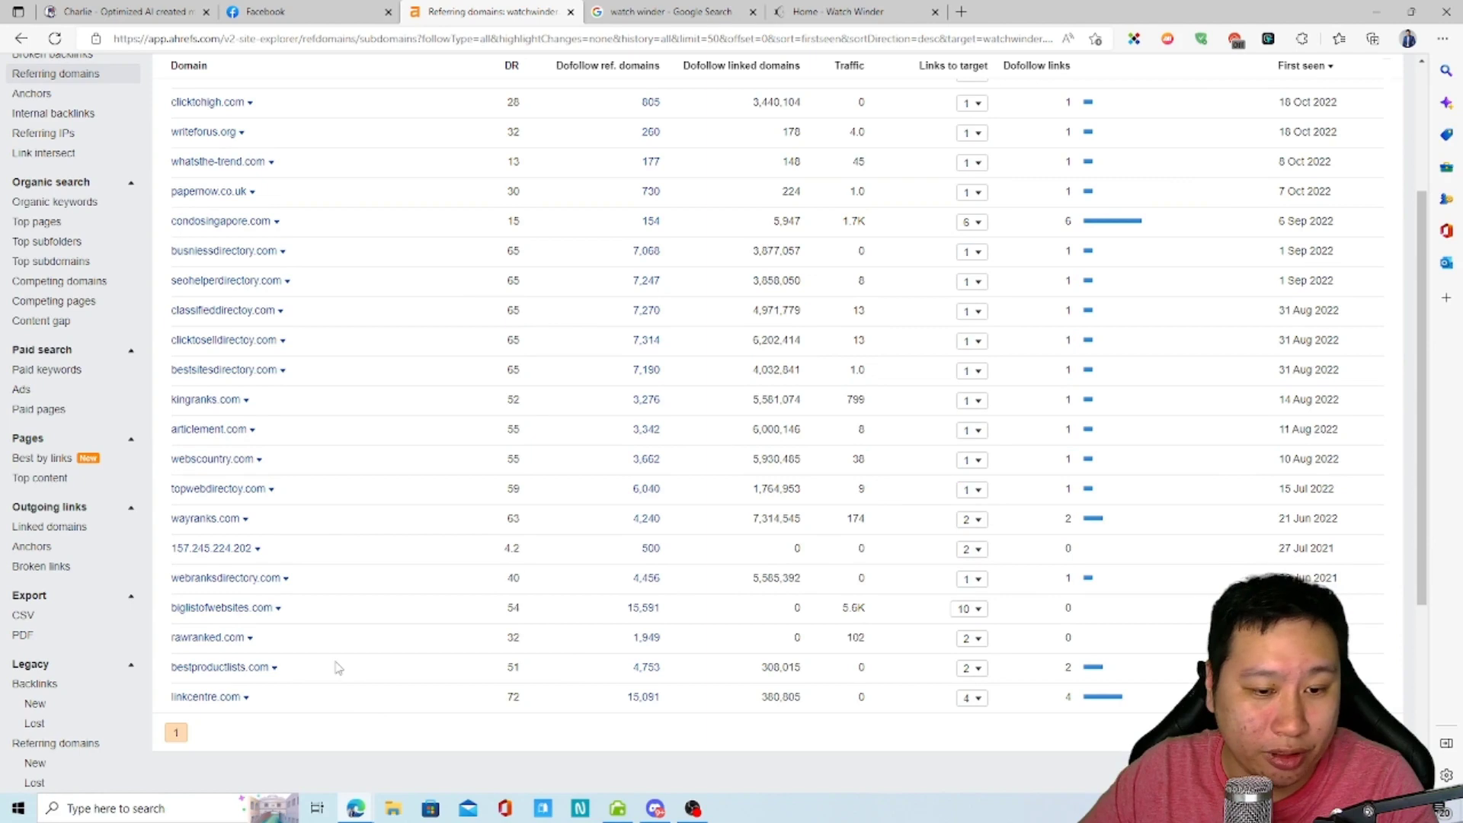
pyautogui.moveTo(326, 703); pyautogui.dragTo(172, 248)
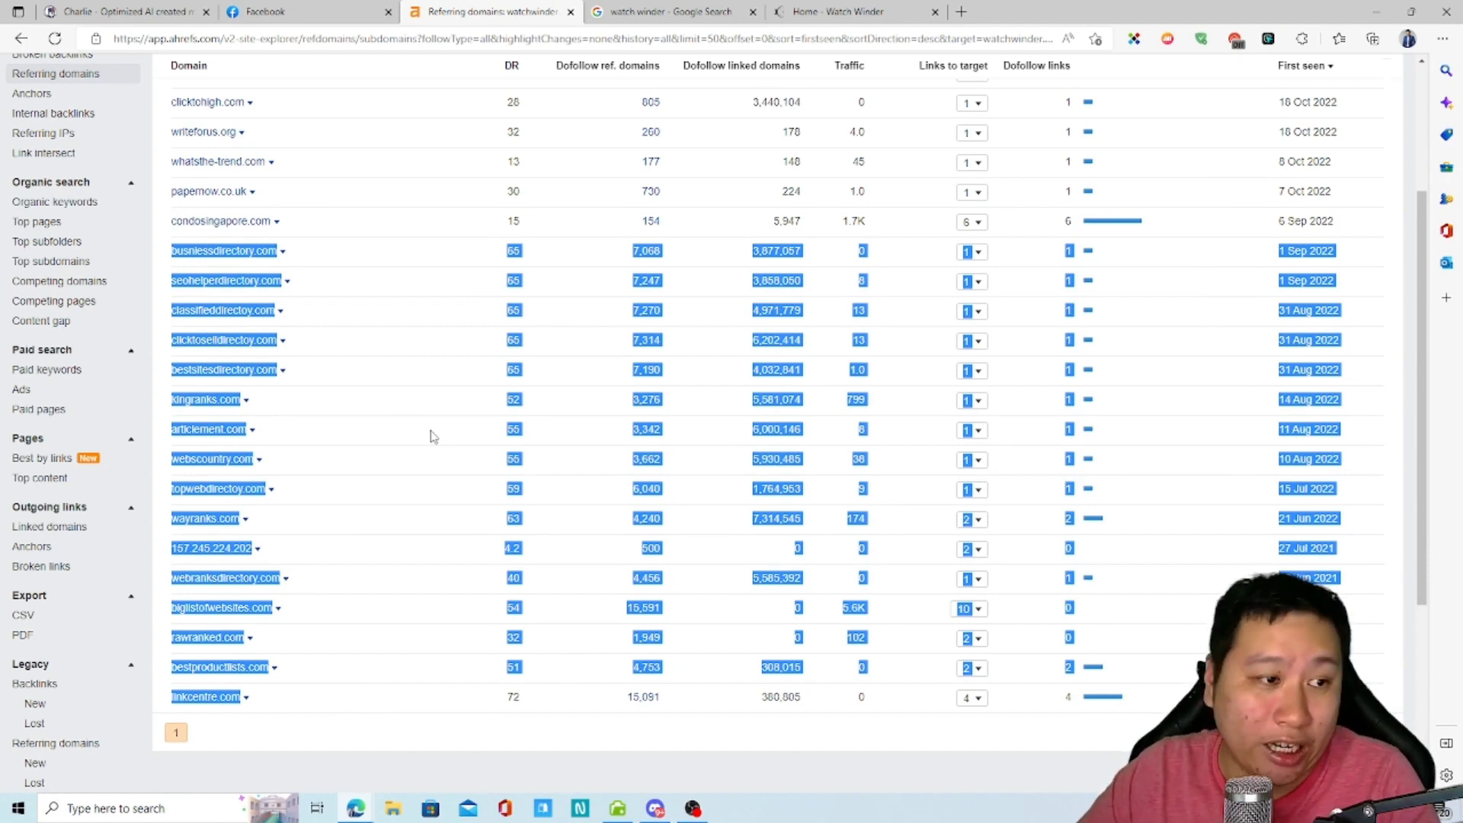
# - Clear the directory highlight and mark the newer referring domains from whatsthe-trend.com to condosingapore.com
pyautogui.scroll(3, 431, 436)
pyautogui.click(339, 441)
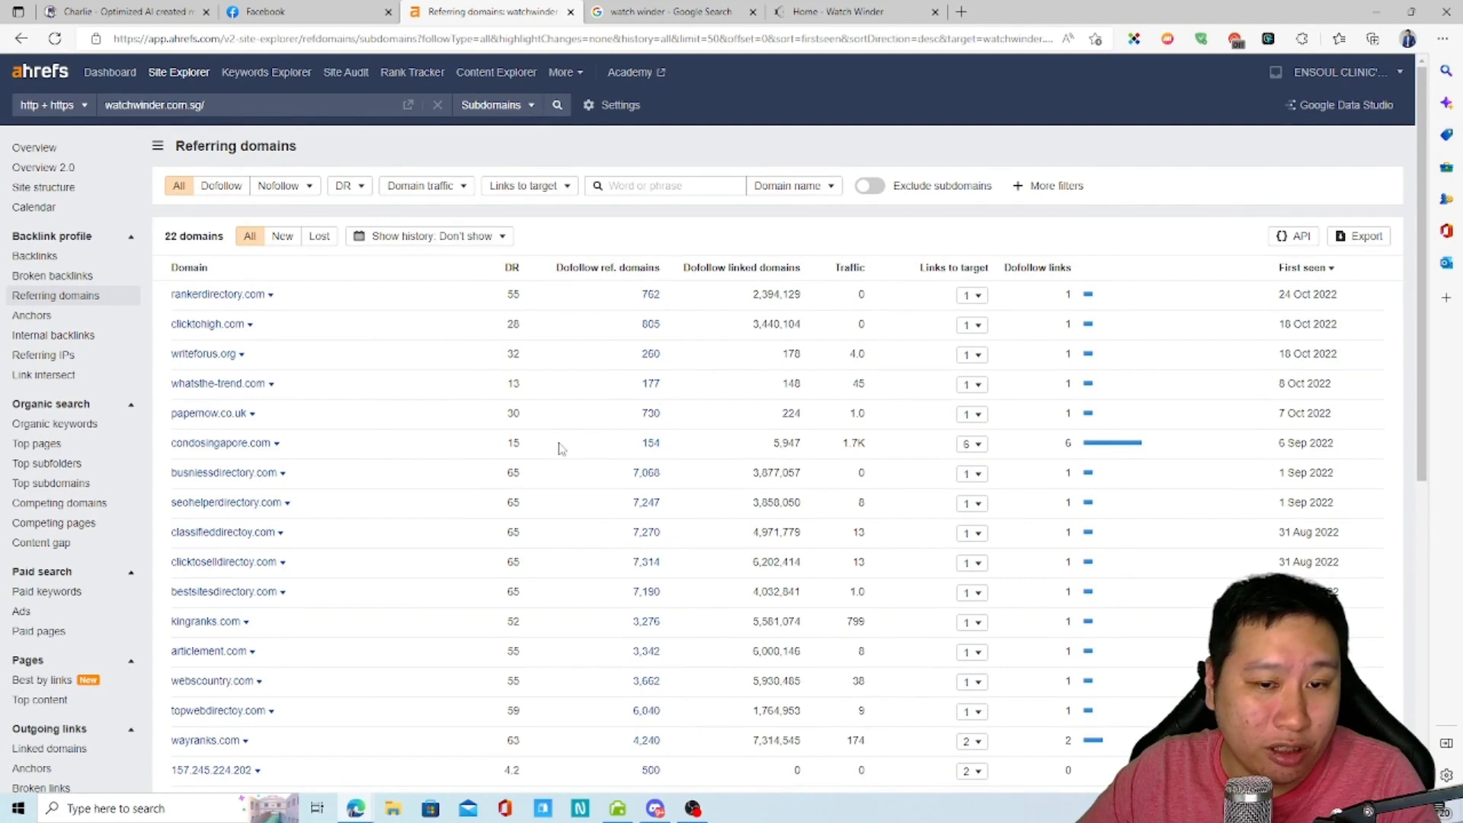
pyautogui.moveTo(468, 455); pyautogui.dragTo(263, 393)
pyautogui.moveTo(340, 458); pyautogui.dragTo(171, 371)
pyautogui.click(406, 438)
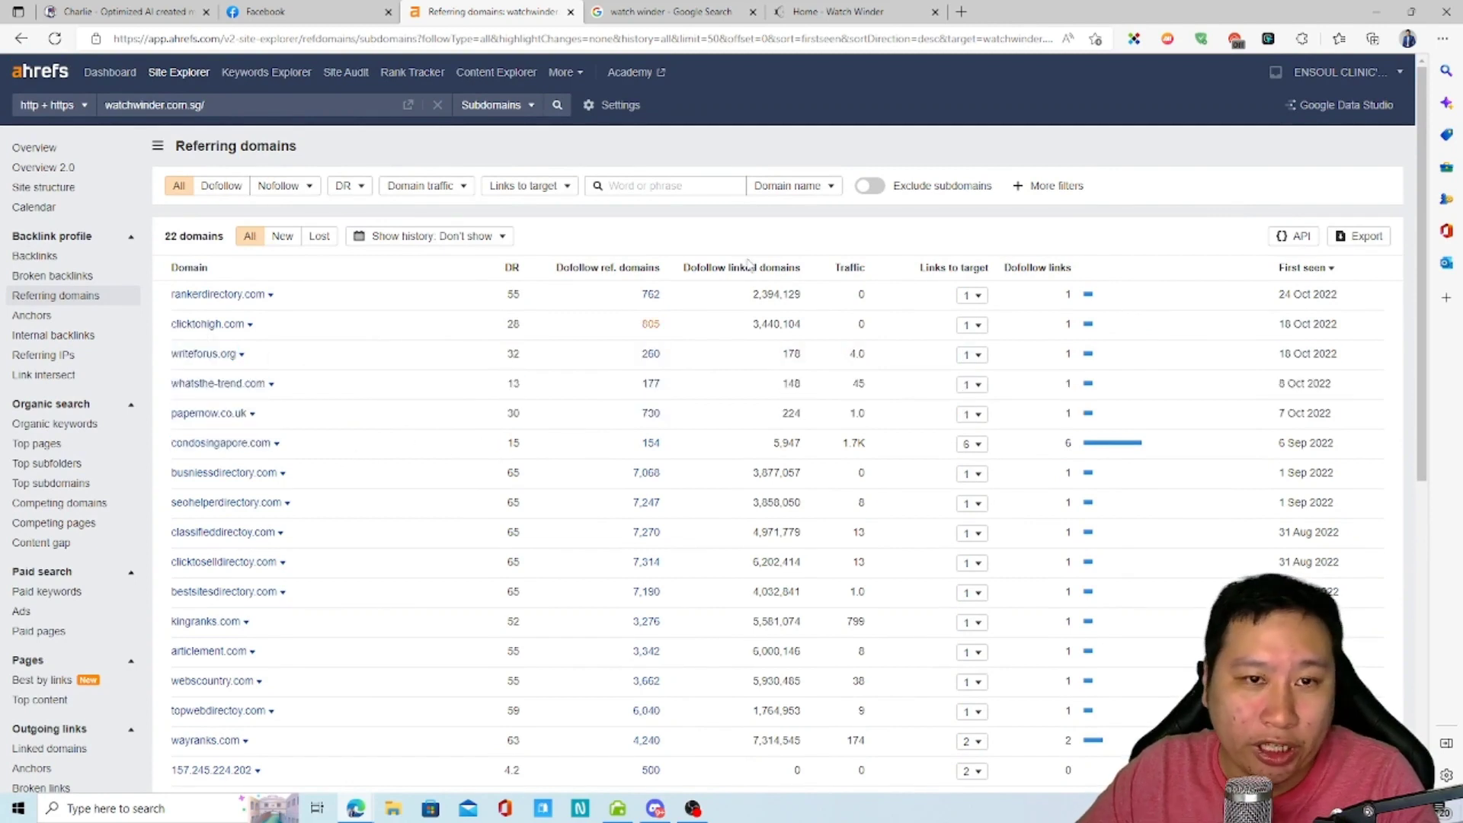
# - Switch to the Google results for "watch winder" and examine the organic listings, videos and places
pyautogui.click(838, 11)
pyautogui.click(670, 11)
pyautogui.scroll(15, 330, 442)
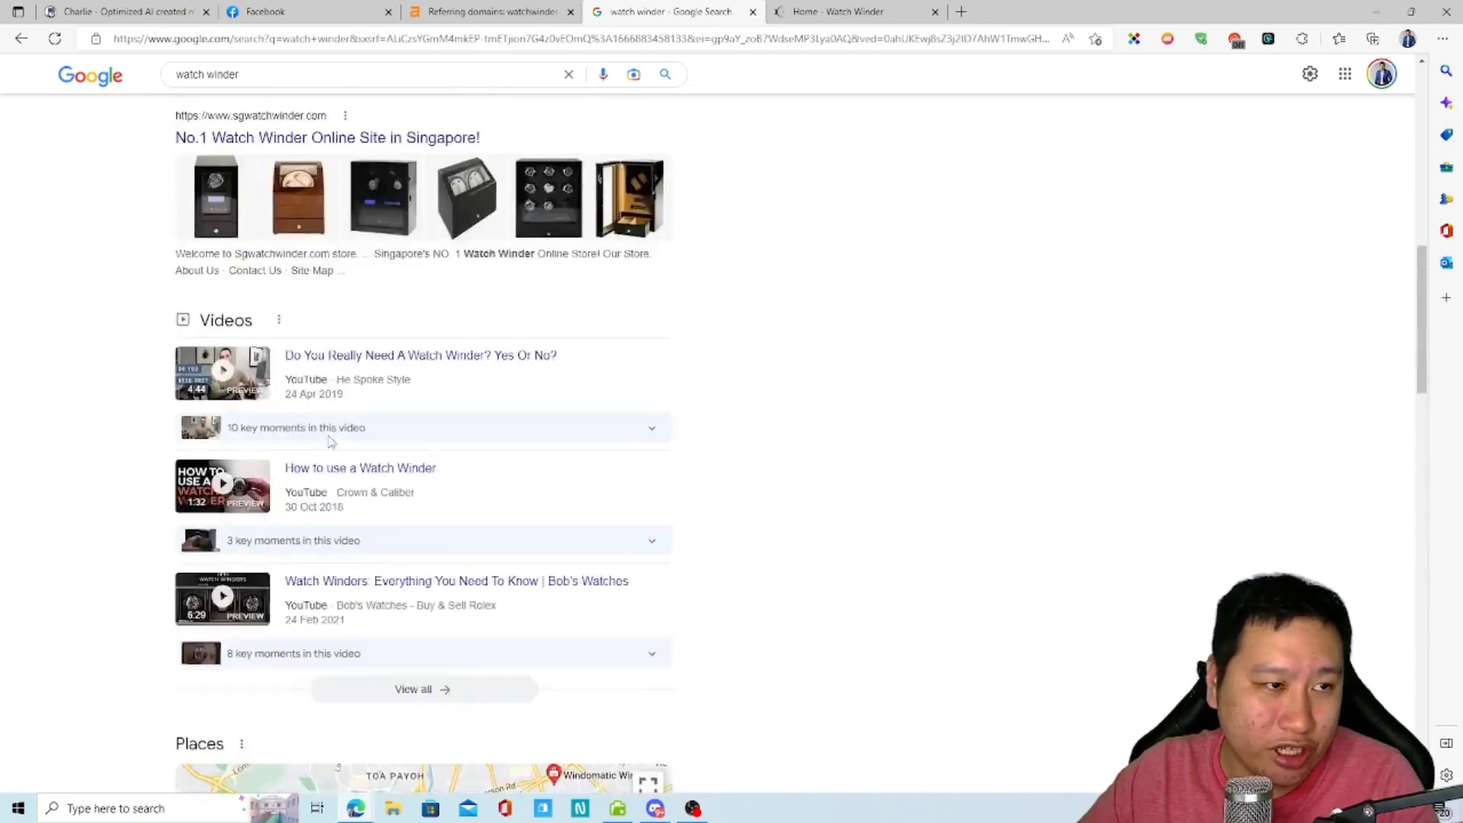
pyautogui.scroll(-8, 330, 442)
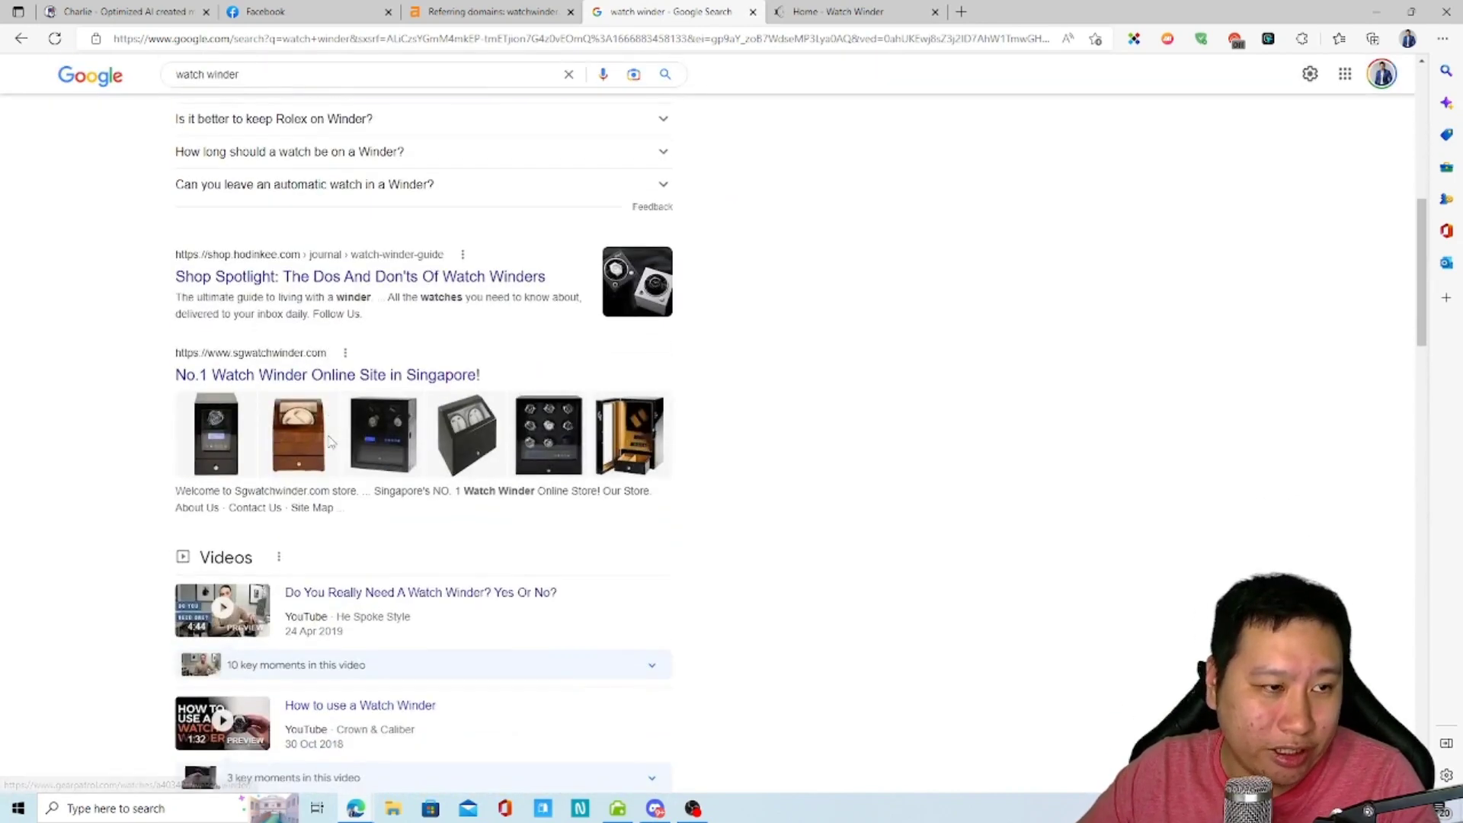
pyautogui.scroll(4, 330, 442)
pyautogui.scroll(-6, 328, 444)
pyautogui.scroll(-12, 328, 444)
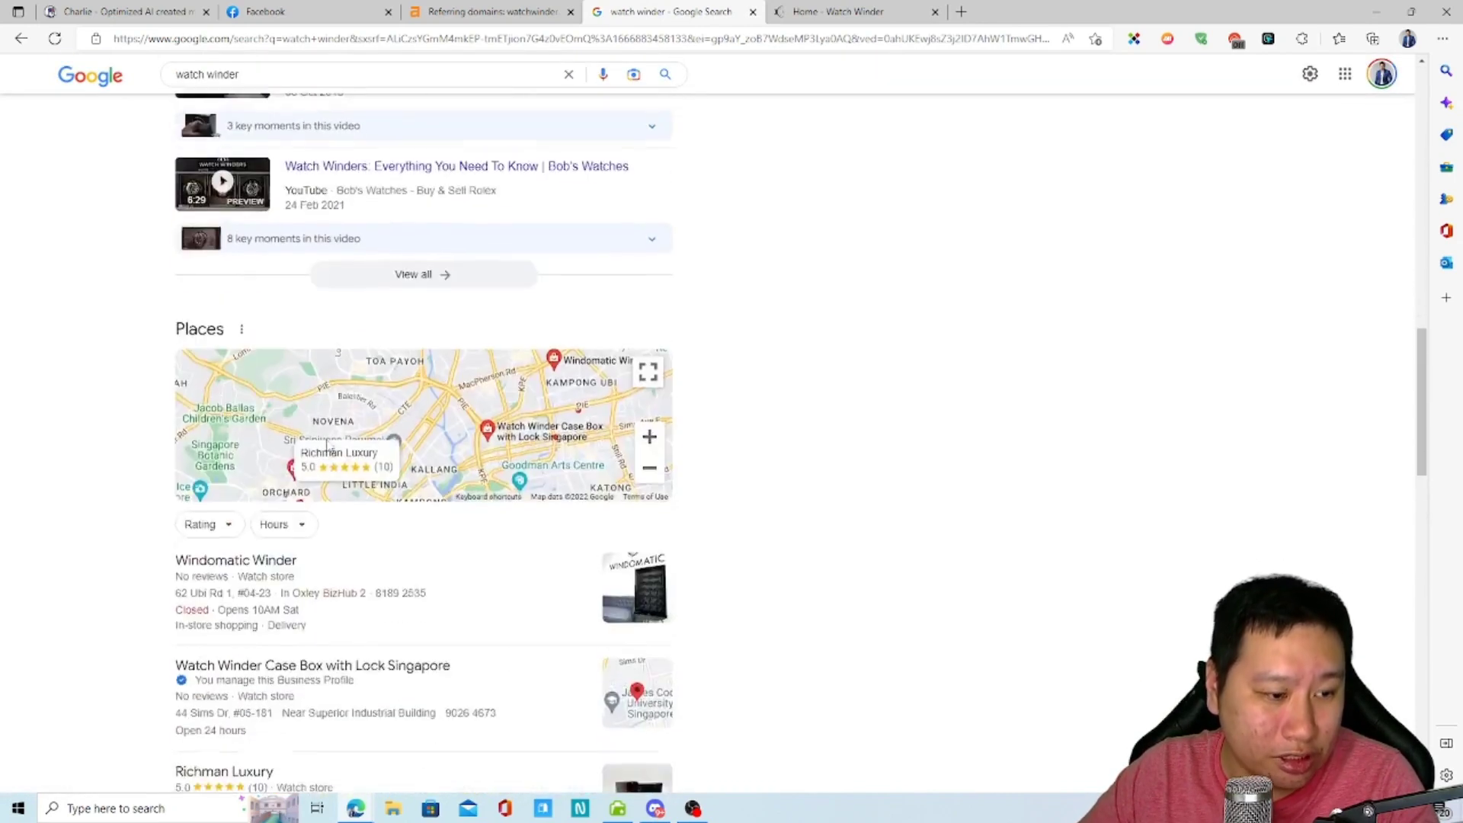
pyautogui.scroll(7, 329, 446)
pyautogui.scroll(15, 329, 446)
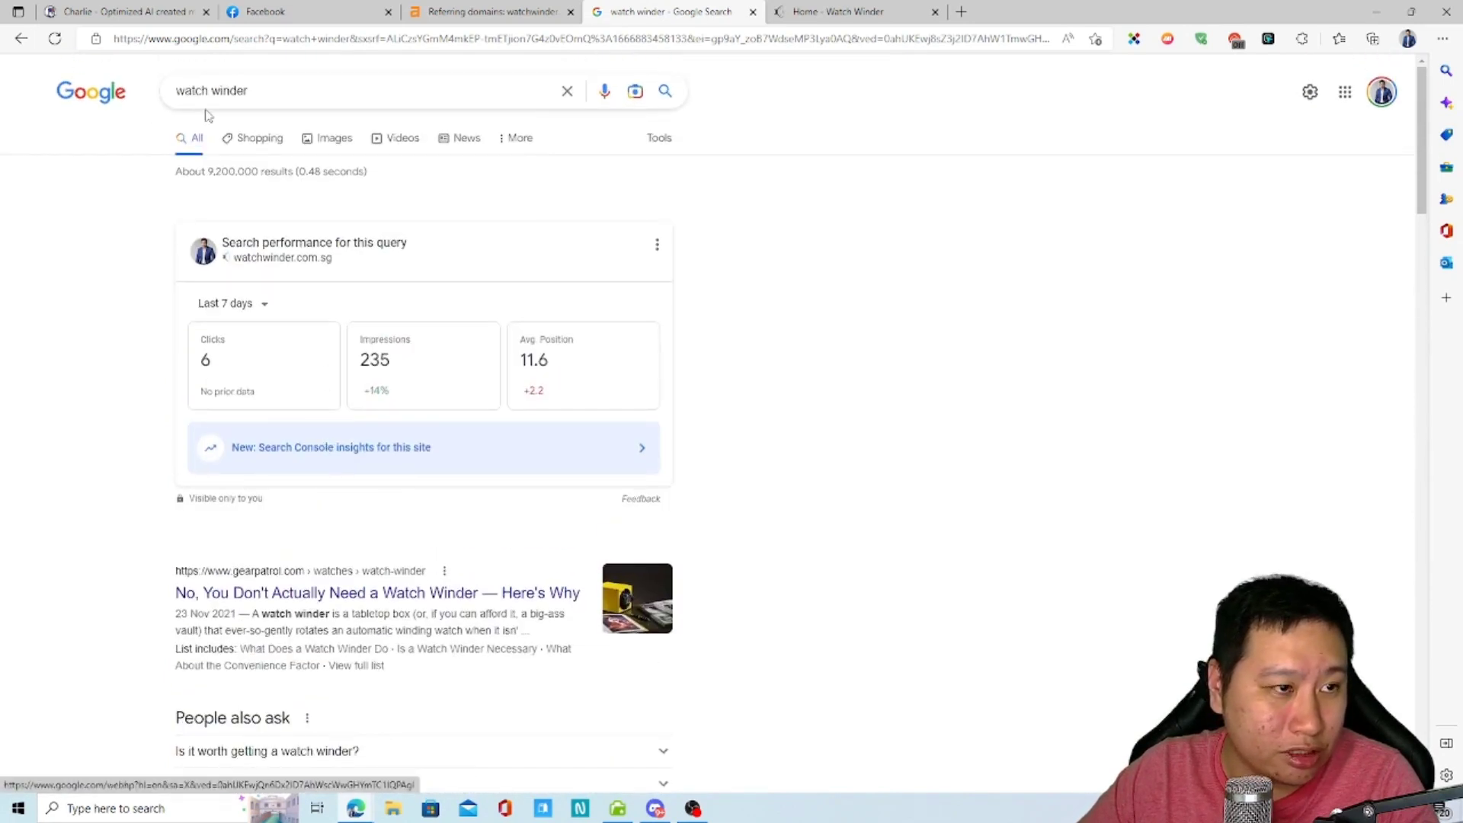
# - Search Google for "watch winder singapore", look through the first page and highlight the shopee.sg result
pyautogui.click(270, 89)
pyautogui.write('singapore')
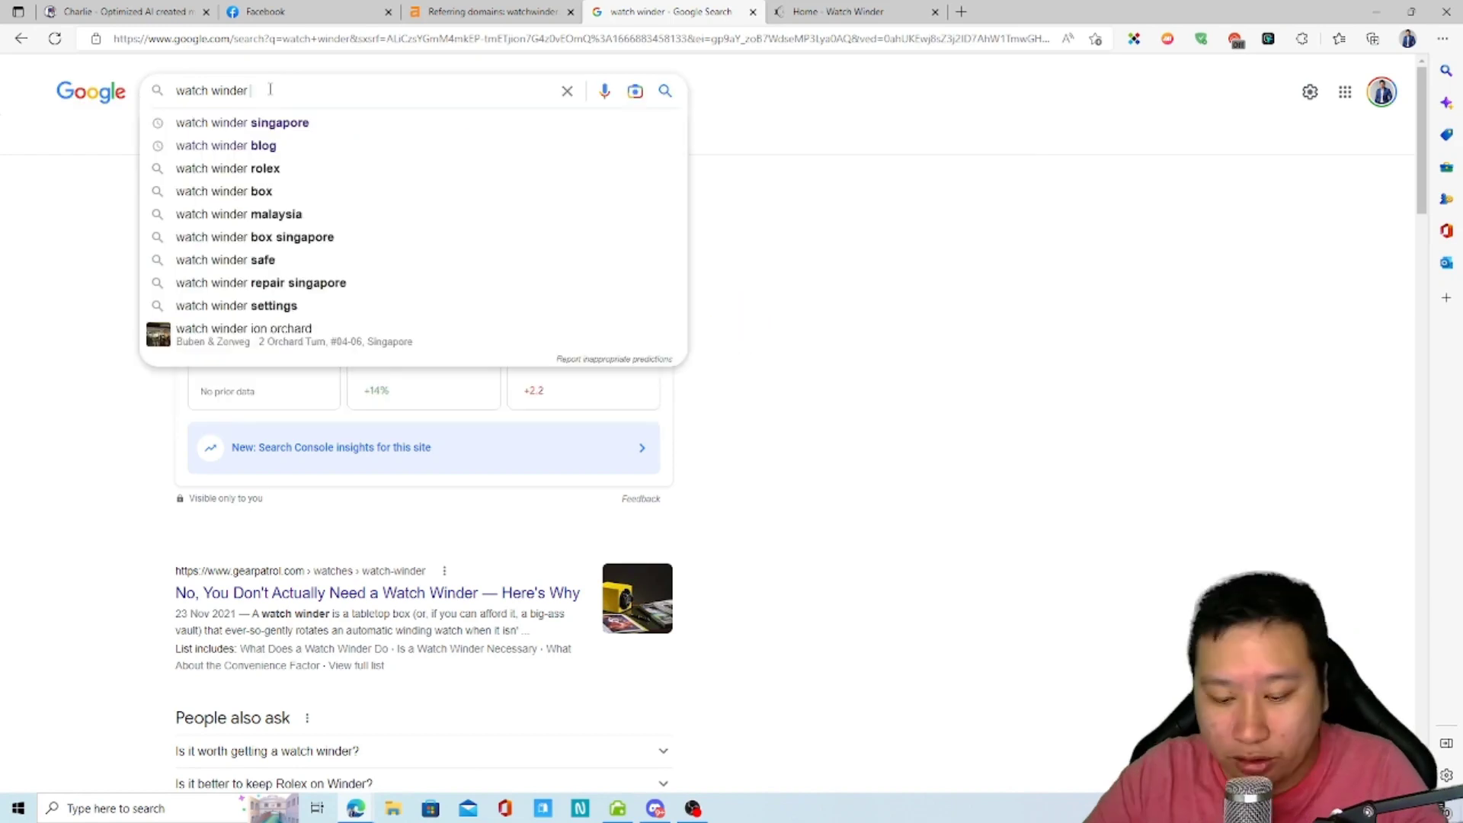
pyautogui.press('Return')
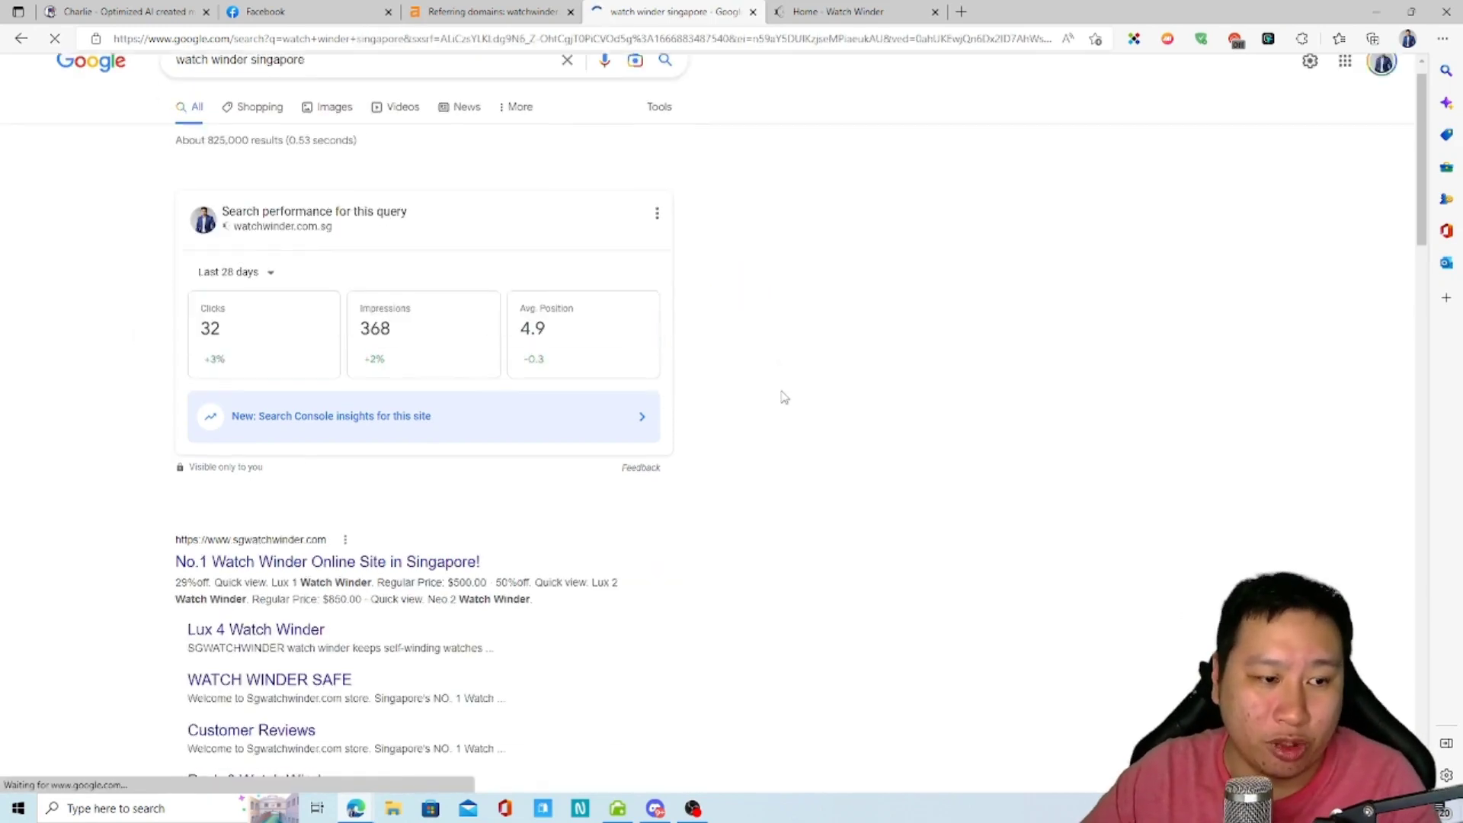
pyautogui.scroll(-10, 754, 404)
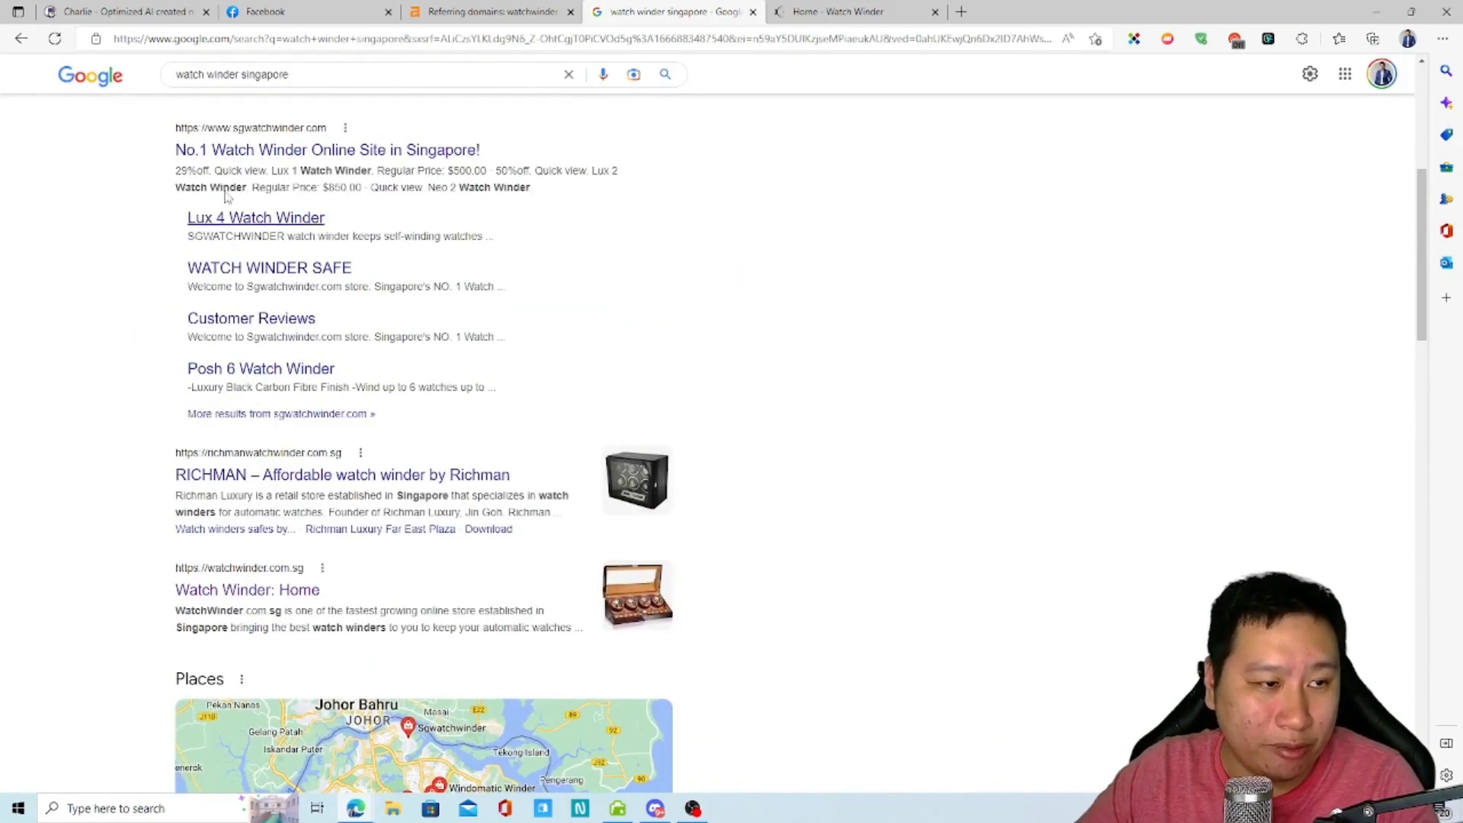
pyautogui.scroll(-10, 232, 524)
pyautogui.scroll(-4, 233, 524)
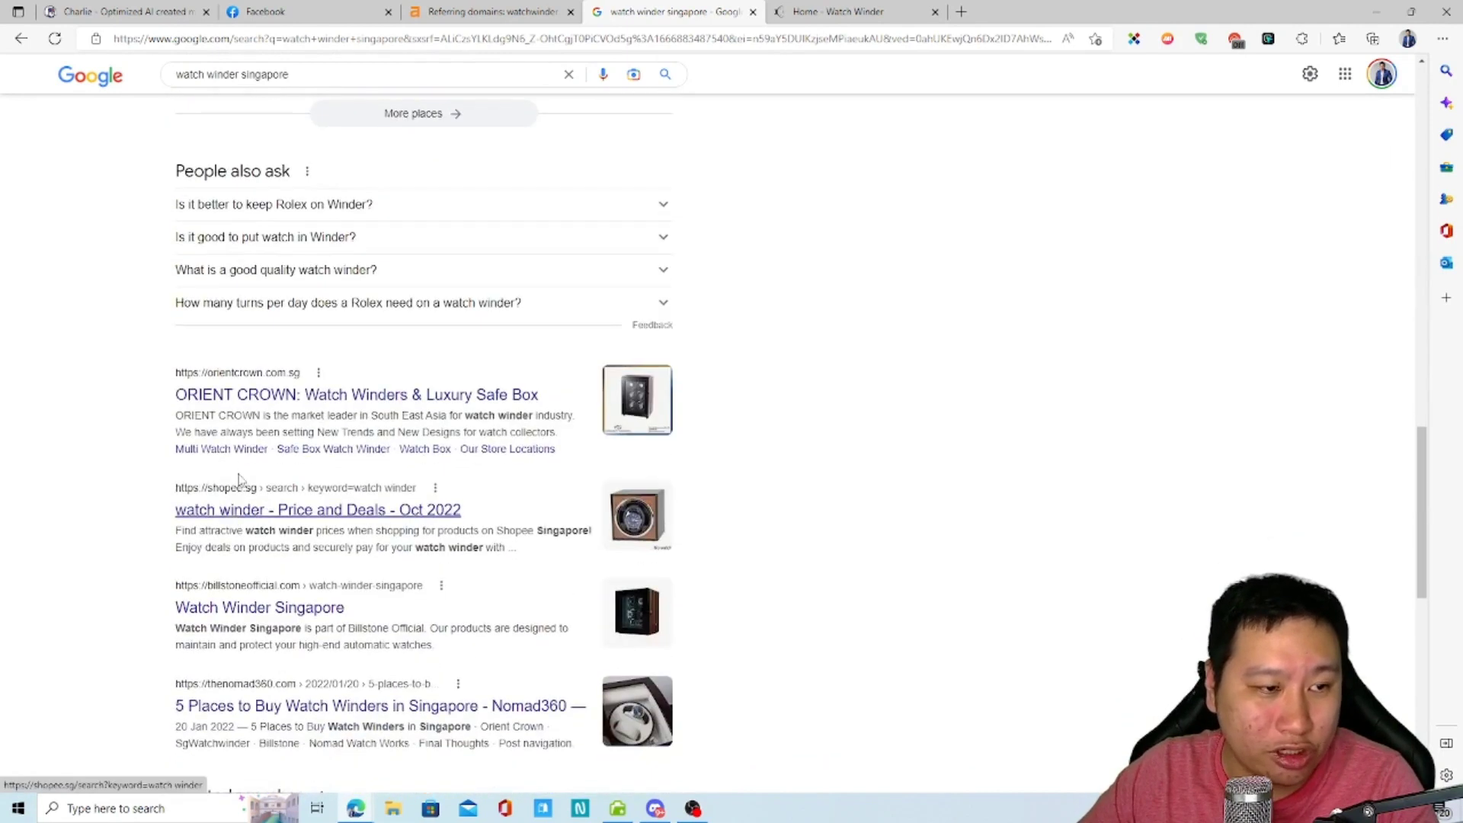
pyautogui.moveTo(172, 499); pyautogui.dragTo(526, 559)
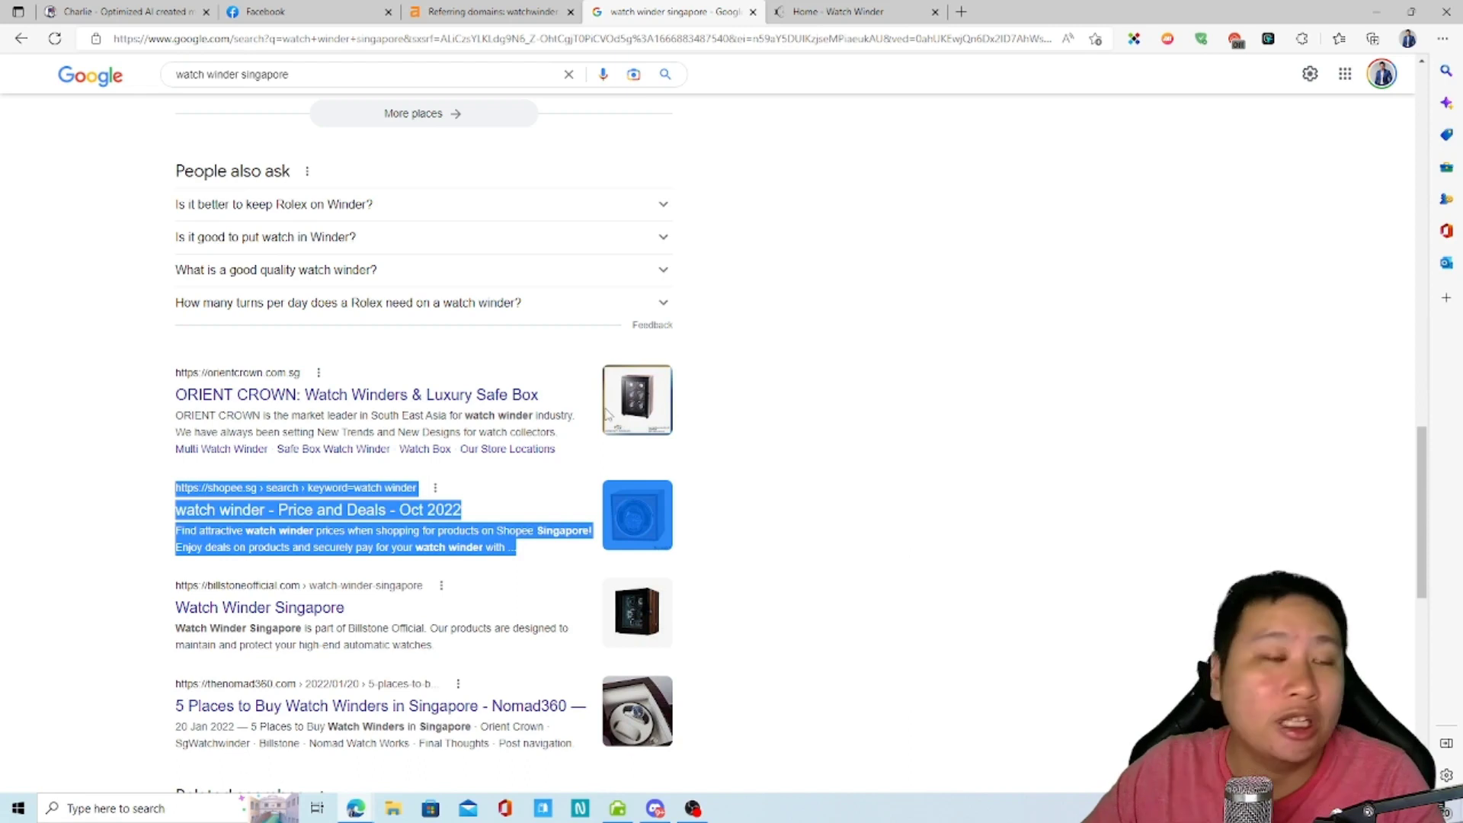
# - Return to the Ahrefs referring domains report, open condosingapore.com to view the site, and close it
pyautogui.click(500, 12)
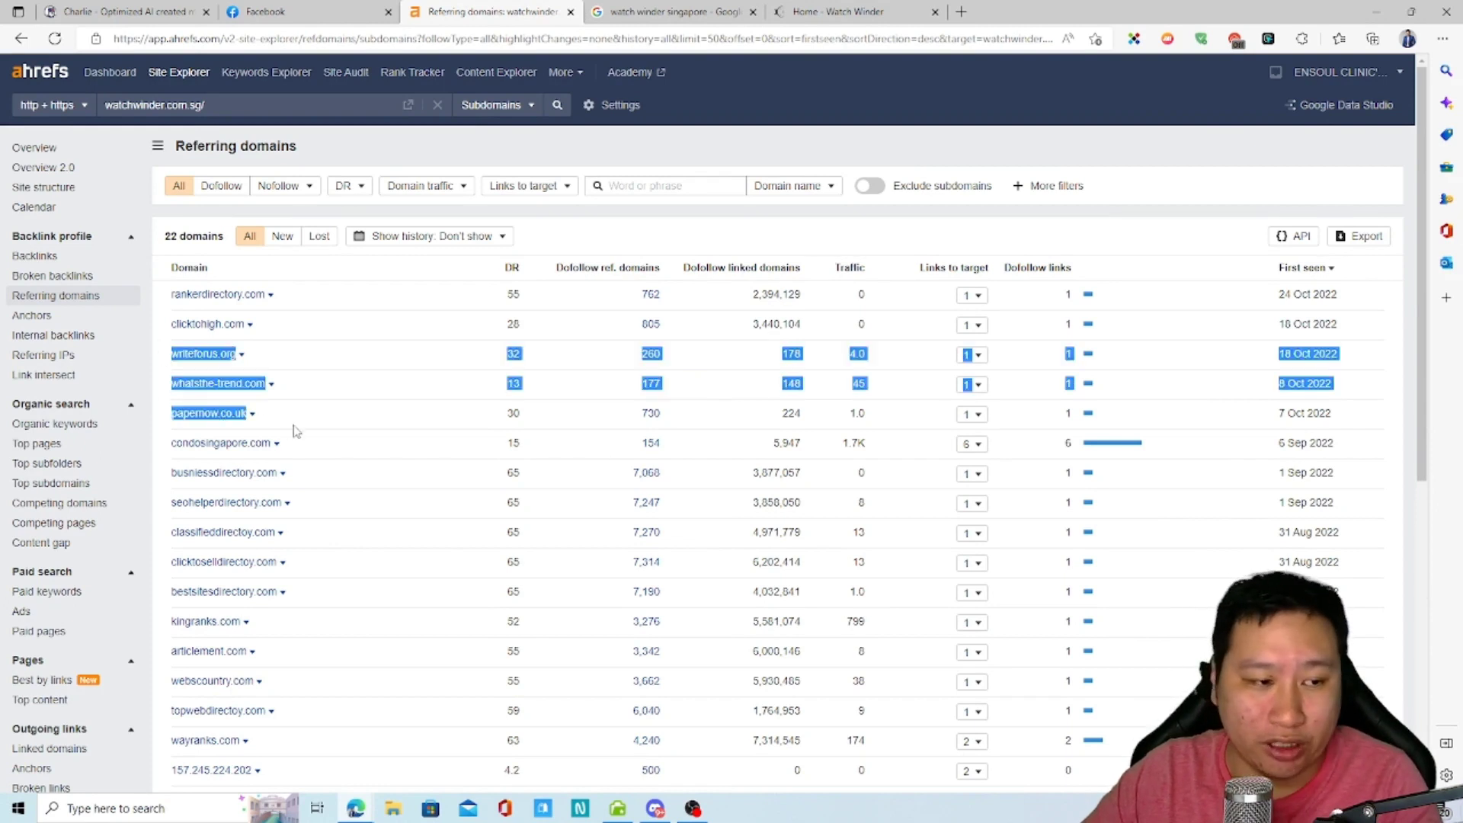
pyautogui.rightClick(233, 444)
pyautogui.click(290, 92)
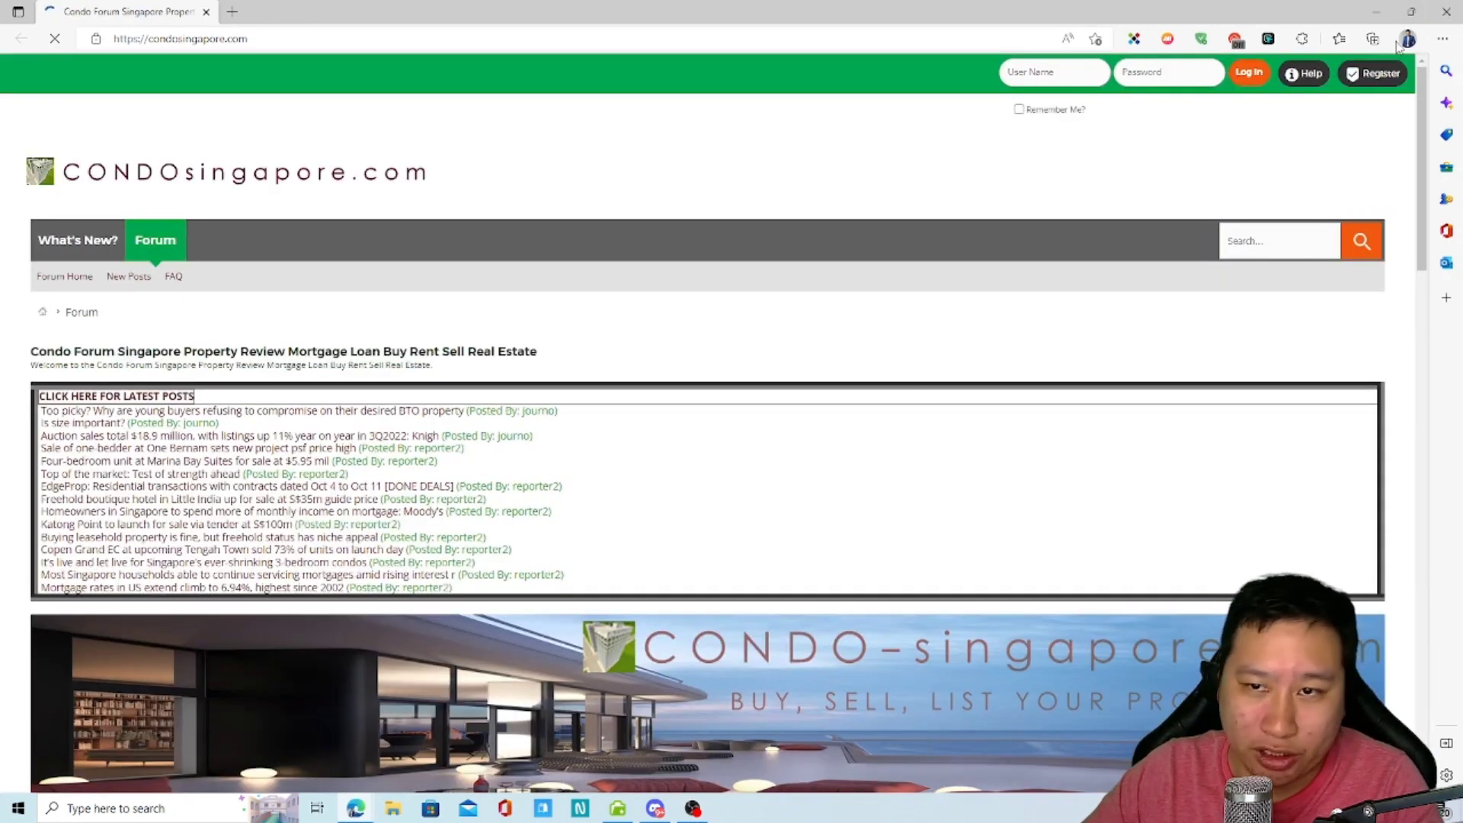
pyautogui.click(1446, 11)
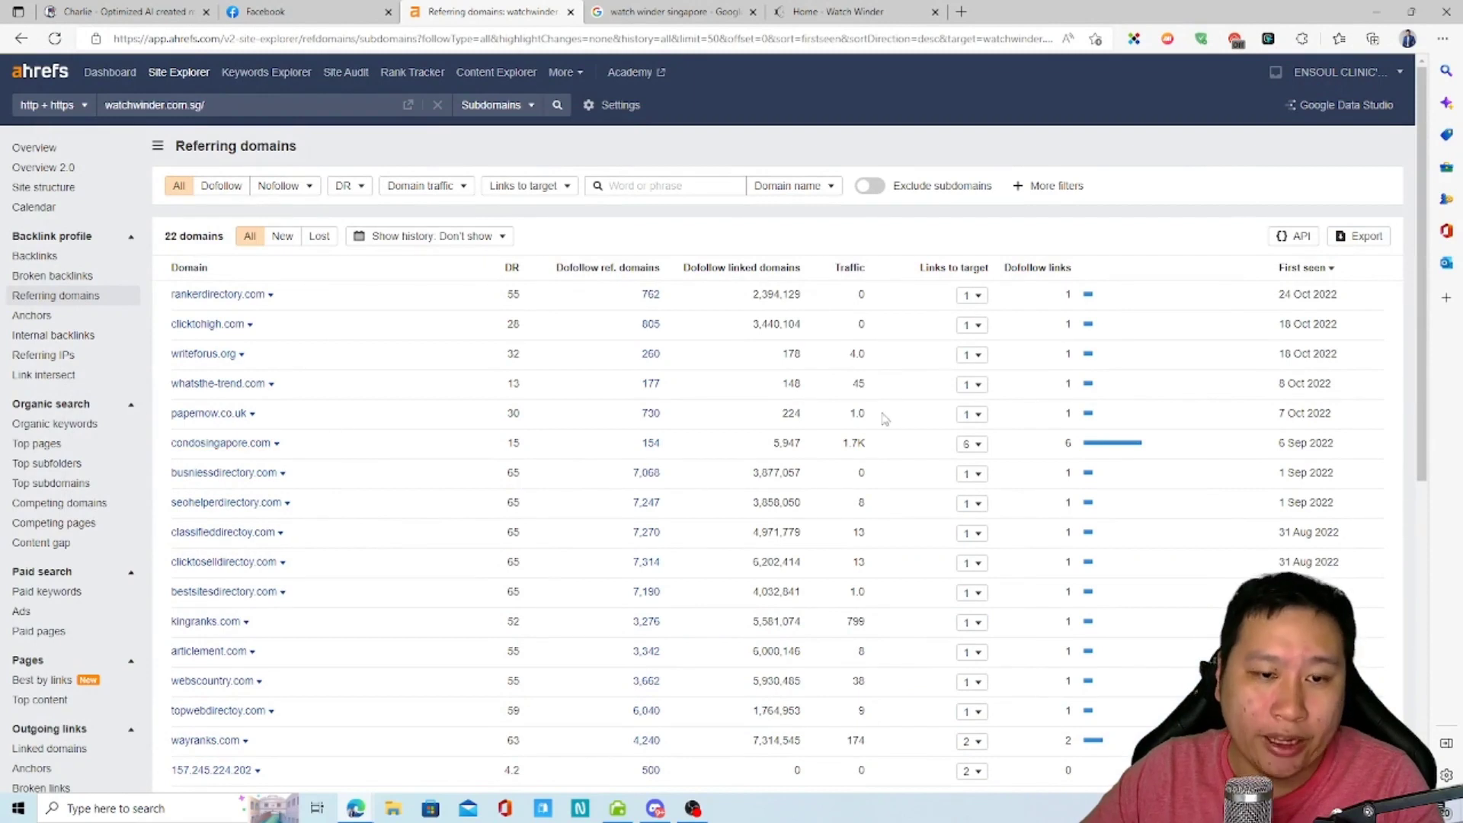
# - Highlight the writeforus.org to papernow.co.uk rows and their October first-seen dates, followed by the rankerdirectory.com and clicktohigh.com rows
pyautogui.moveTo(170, 354); pyautogui.dragTo(247, 414)
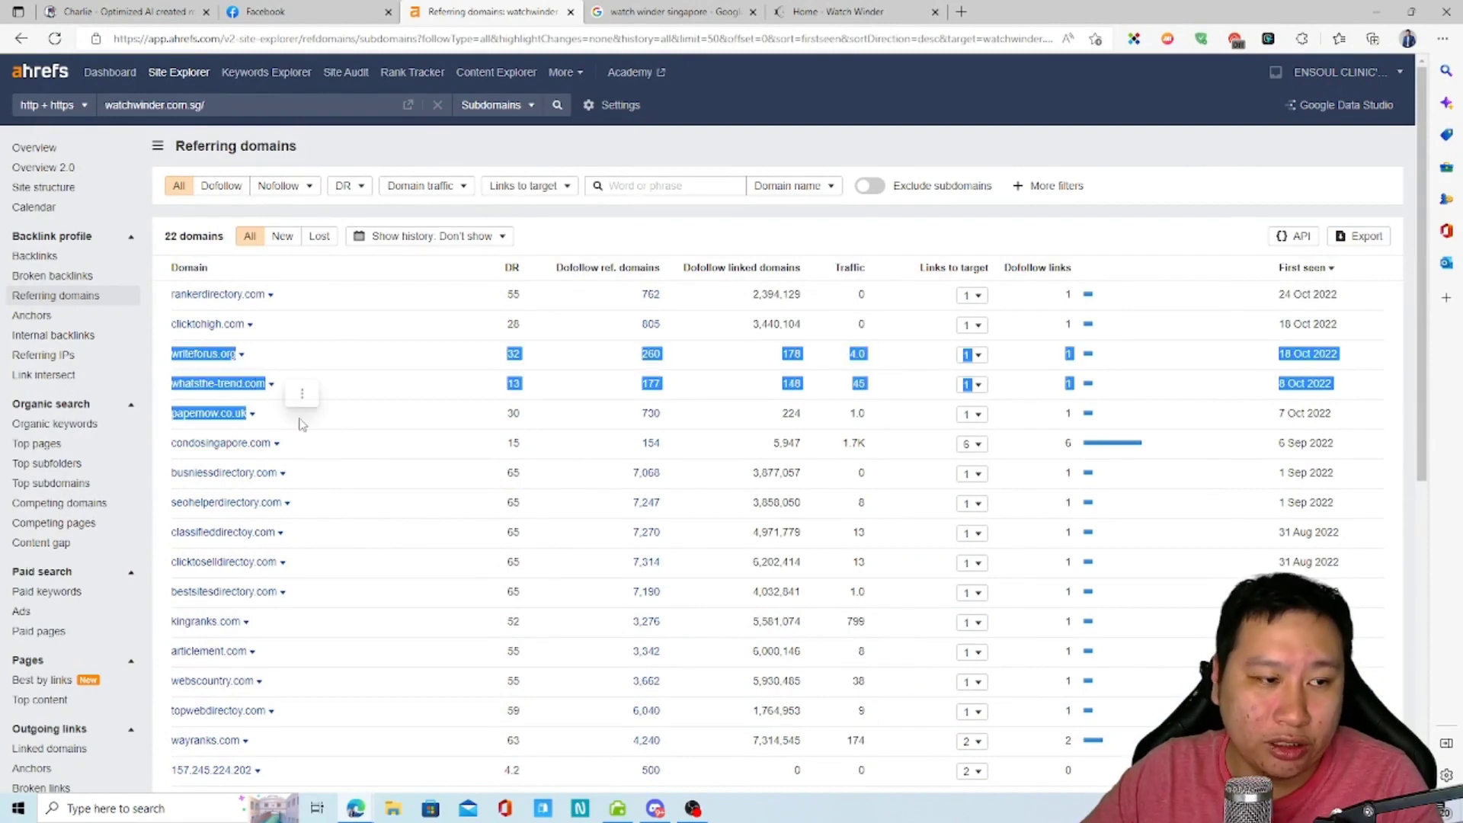
pyautogui.click(1128, 423)
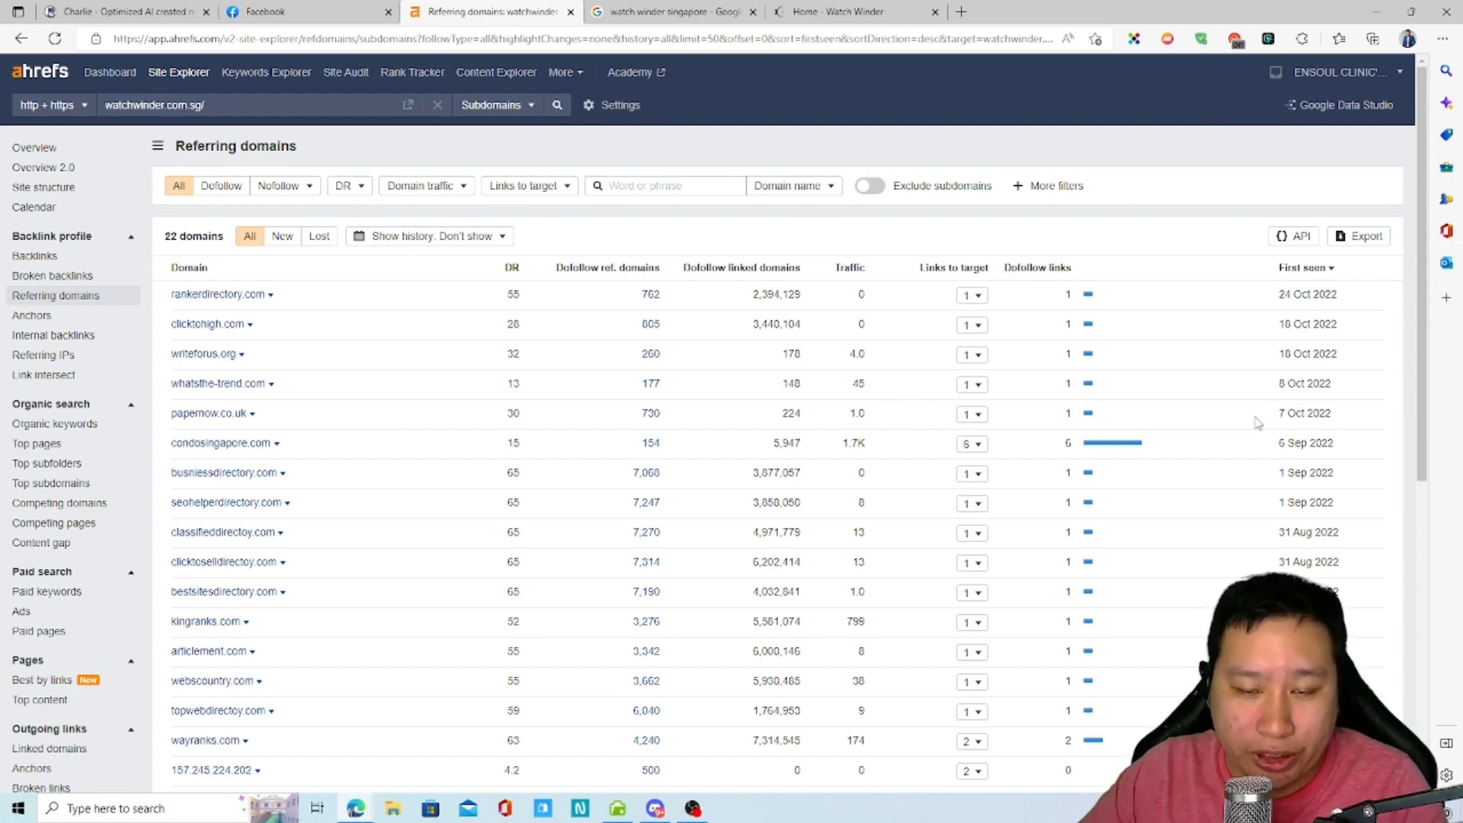
pyautogui.moveTo(1334, 415); pyautogui.dragTo(1262, 385)
pyautogui.click(1282, 414)
pyautogui.moveTo(1368, 362); pyautogui.dragTo(1279, 356)
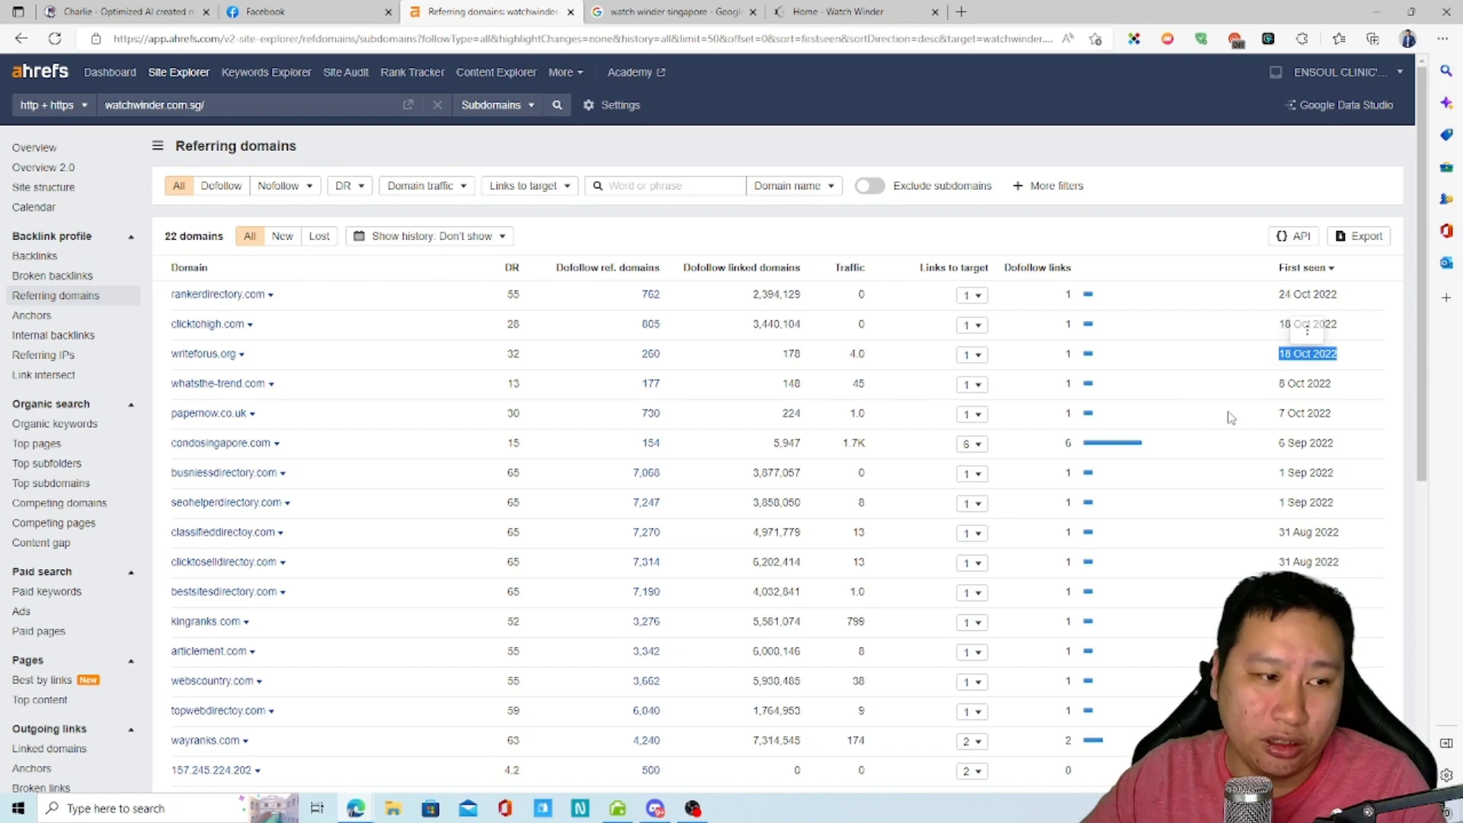
pyautogui.click(1233, 373)
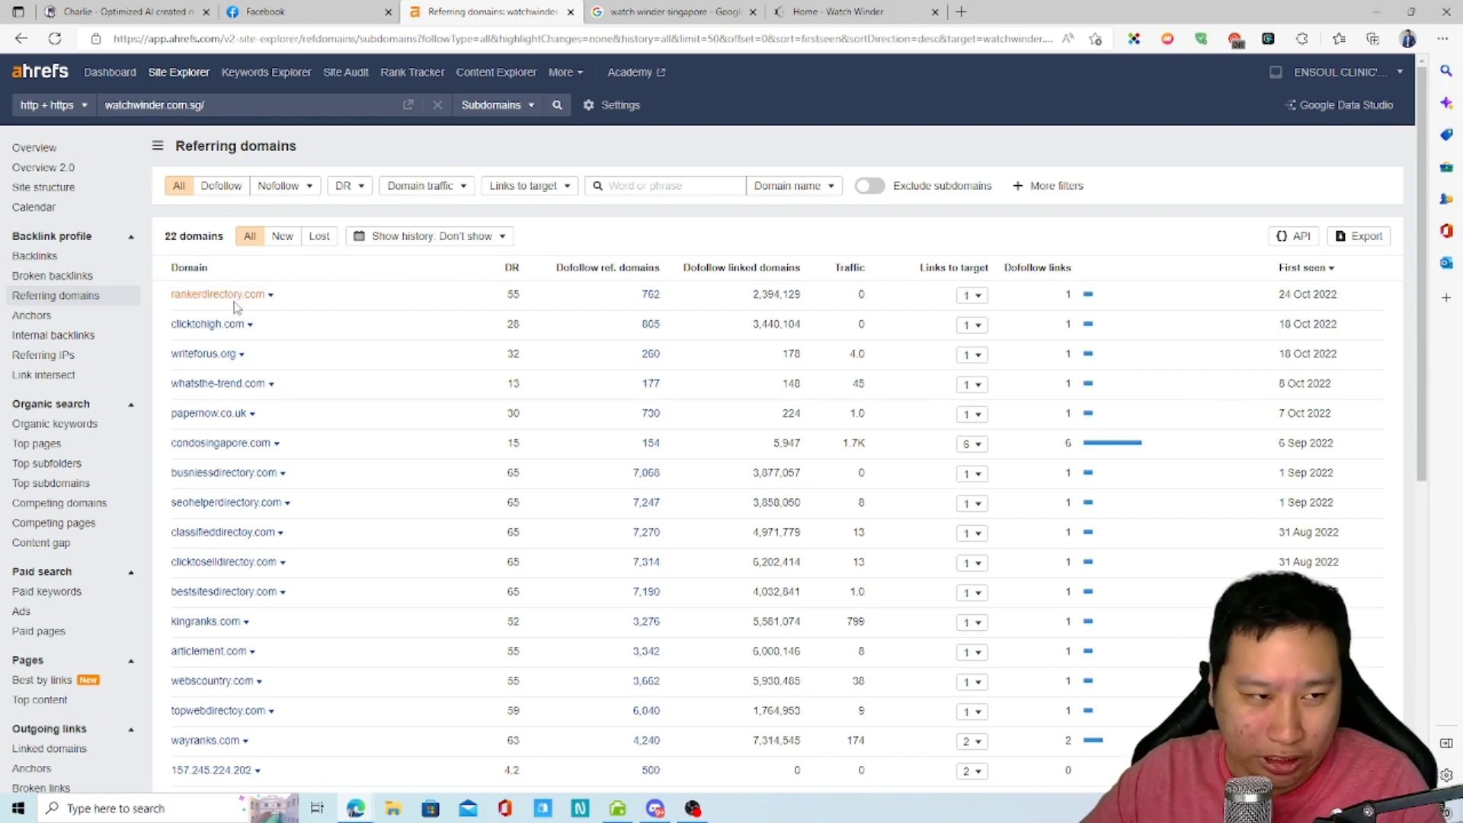
pyautogui.moveTo(162, 300); pyautogui.dragTo(366, 334)
pyautogui.click(397, 334)
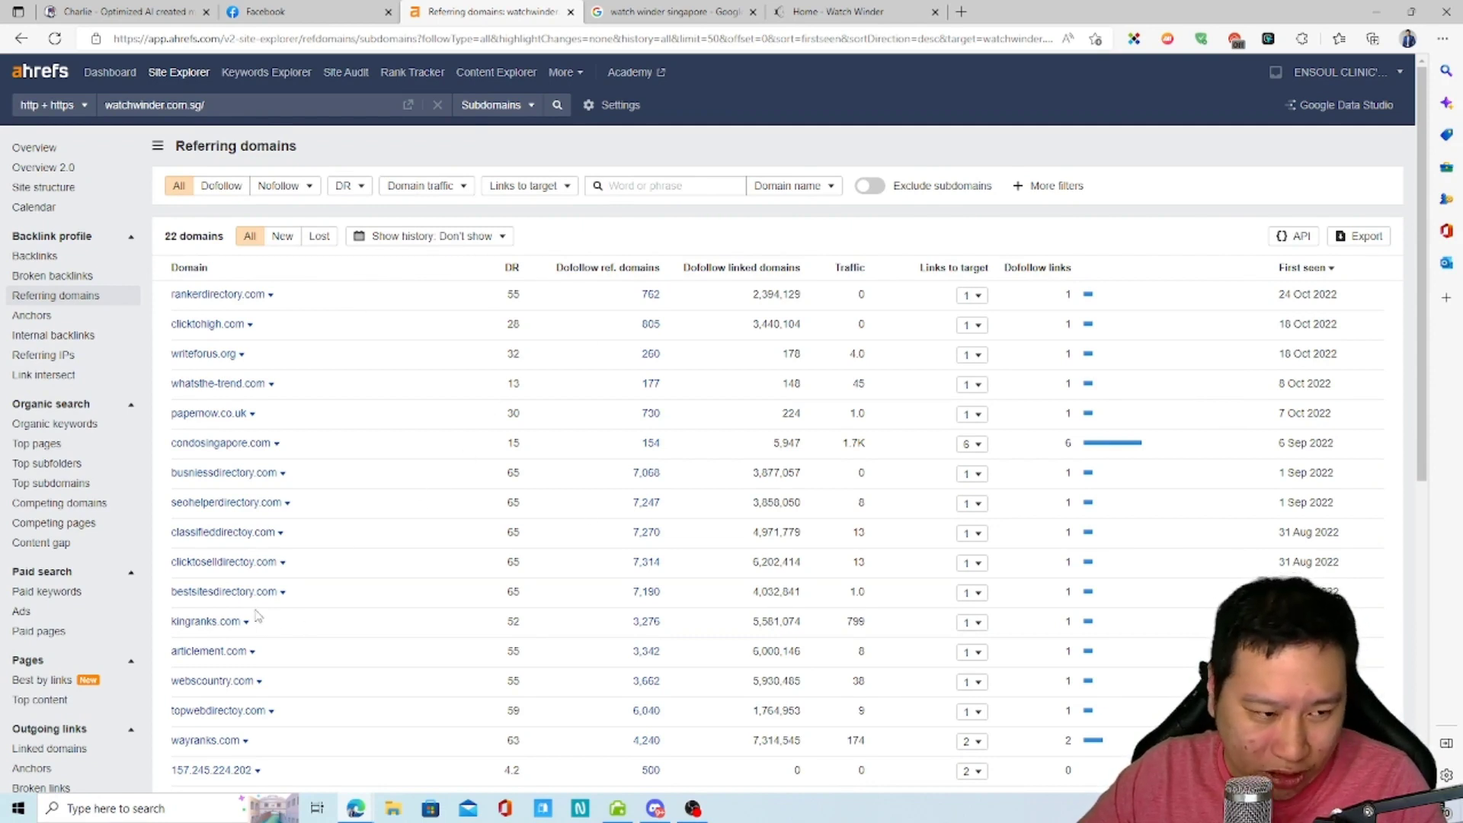
# - Open bestsitesdirectory.com from the referring domains in a new tab, look over its home page, and close it
pyautogui.scroll(-3, 257, 616)
pyautogui.scroll(1, 257, 615)
pyautogui.rightClick(240, 484)
pyautogui.click(337, 103)
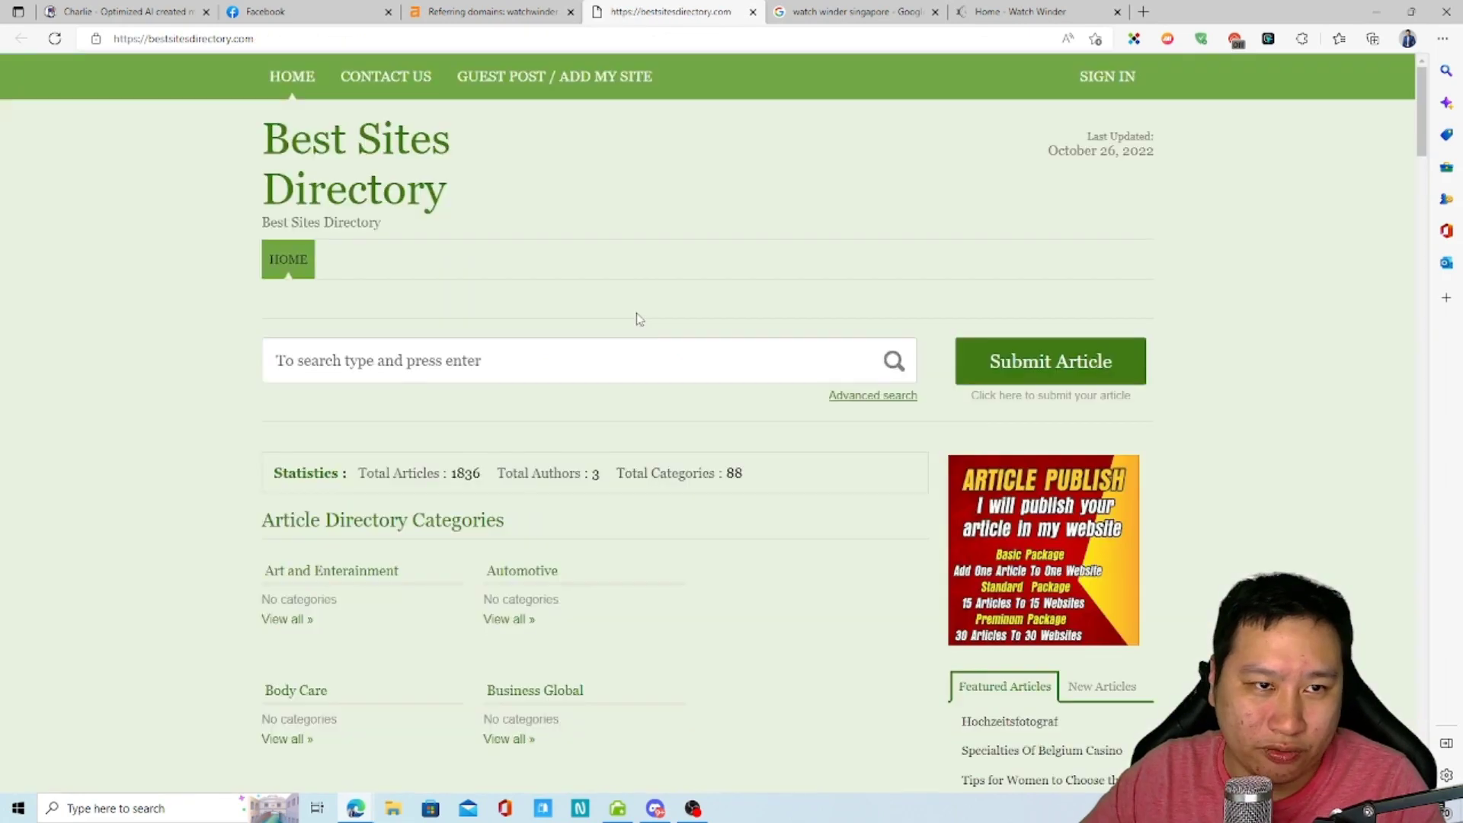
pyautogui.scroll(-2, 461, 408)
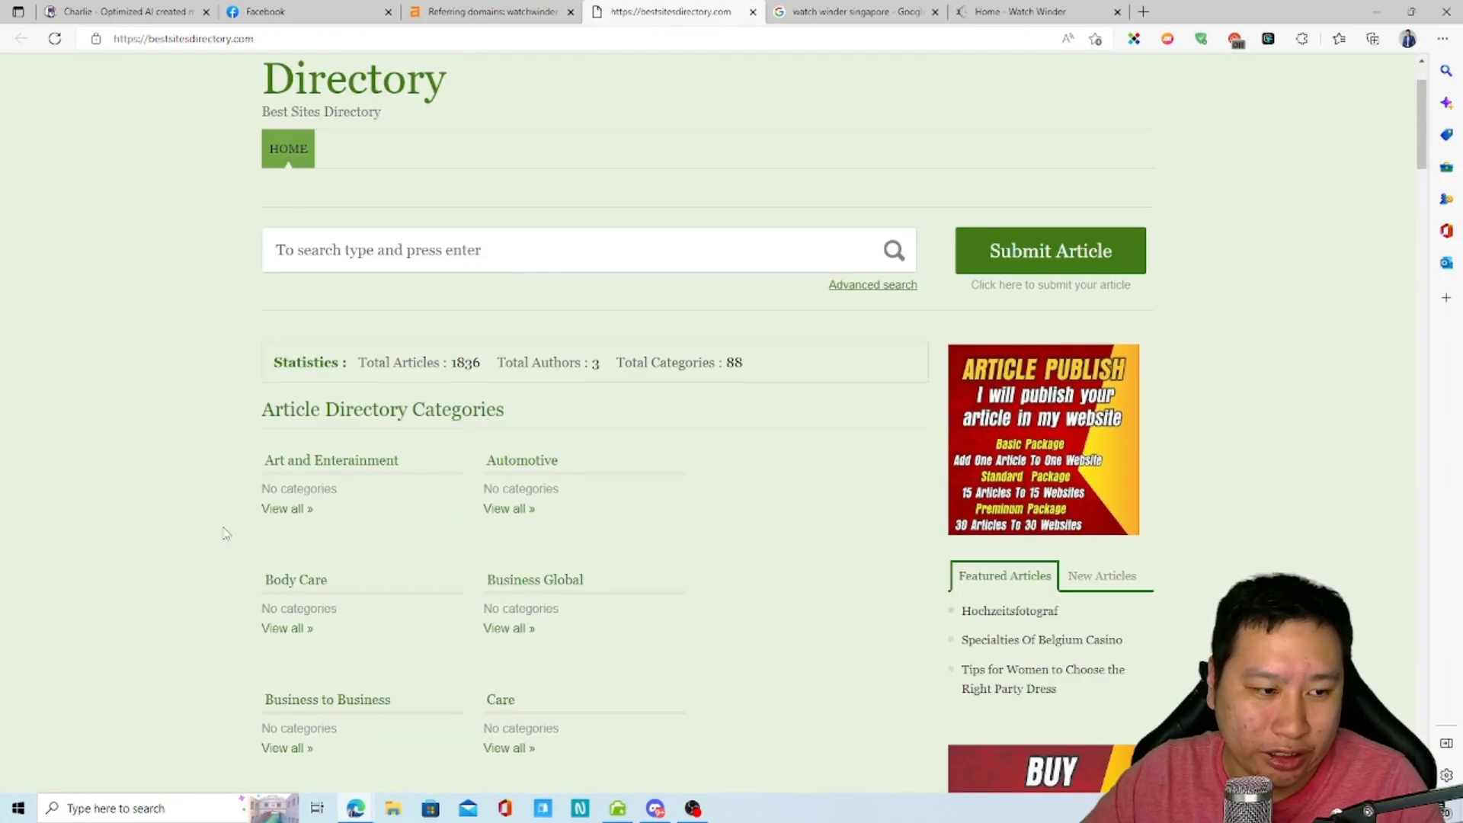
pyautogui.click(753, 11)
pyautogui.click(389, 457)
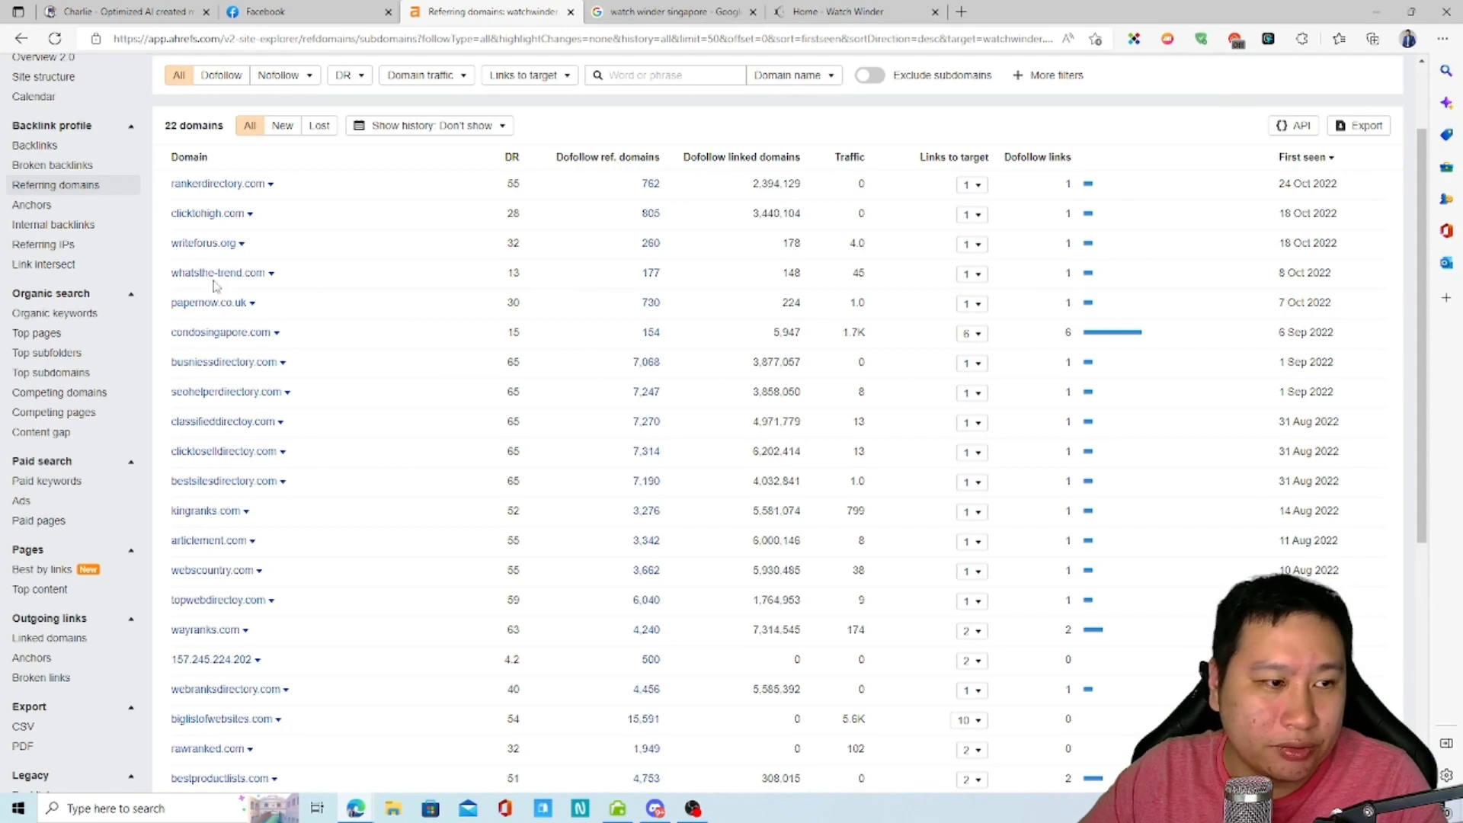
# - Mark the guest-post domains from writeforus.org to papernow.co.uk in the referring domains list and clear the highlight
pyautogui.moveTo(162, 245); pyautogui.dragTo(282, 330)
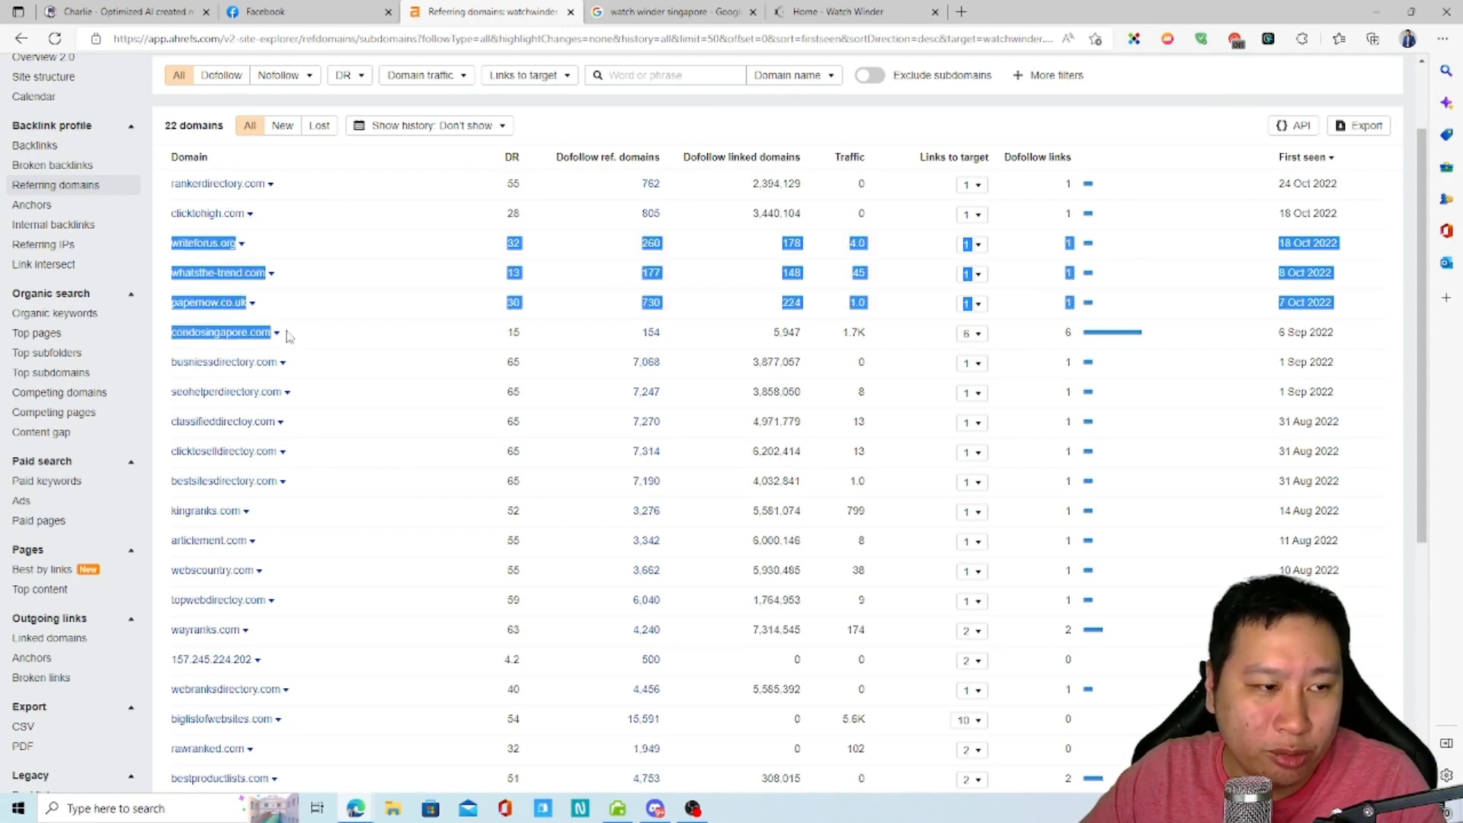
pyautogui.click(330, 313)
pyautogui.moveTo(149, 246); pyautogui.dragTo(264, 308)
pyautogui.click(470, 320)
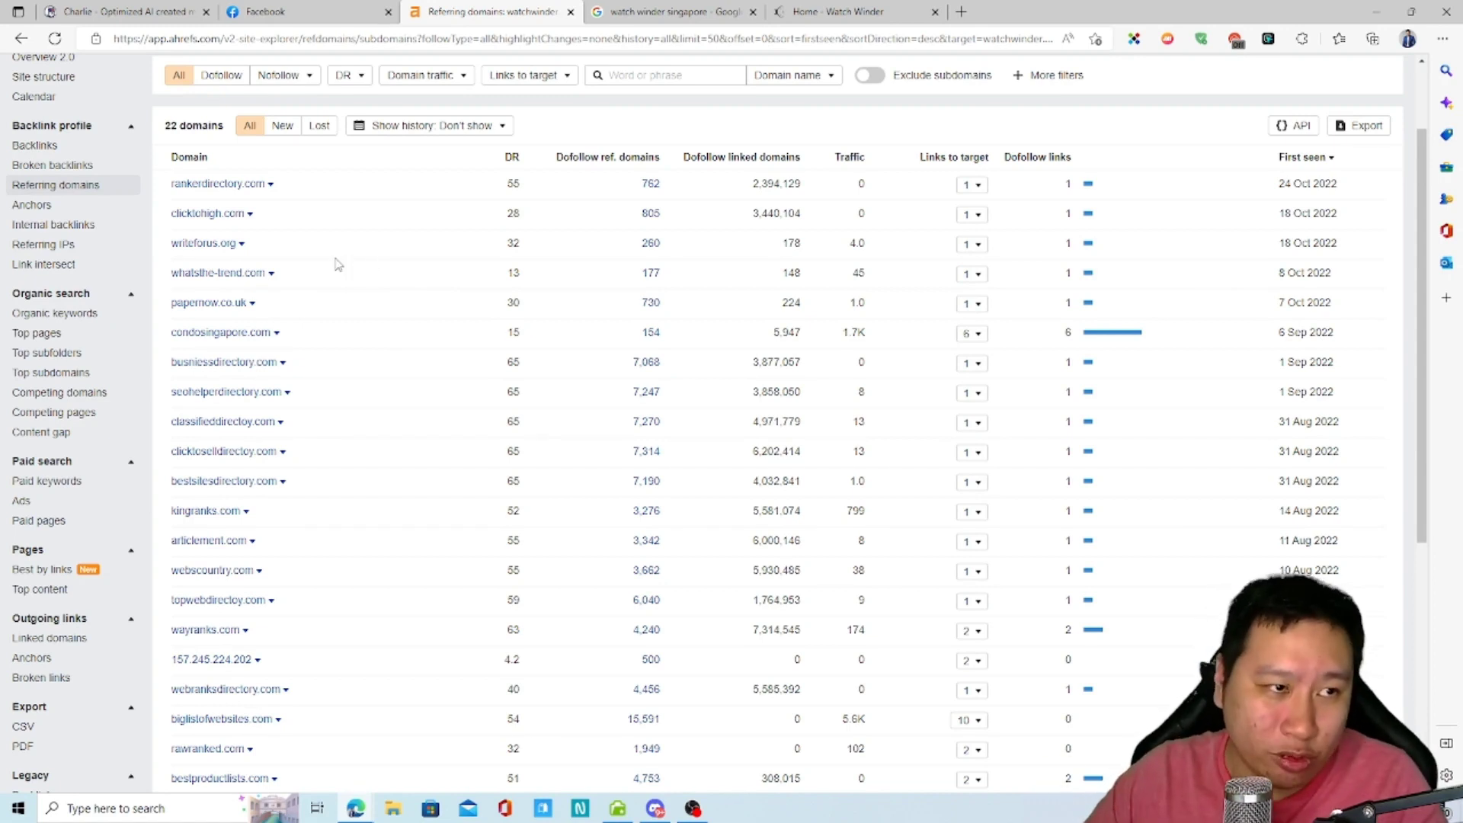
# - Switch to Facebook and look up "free guest" to find guest posting groups
pyautogui.click(262, 12)
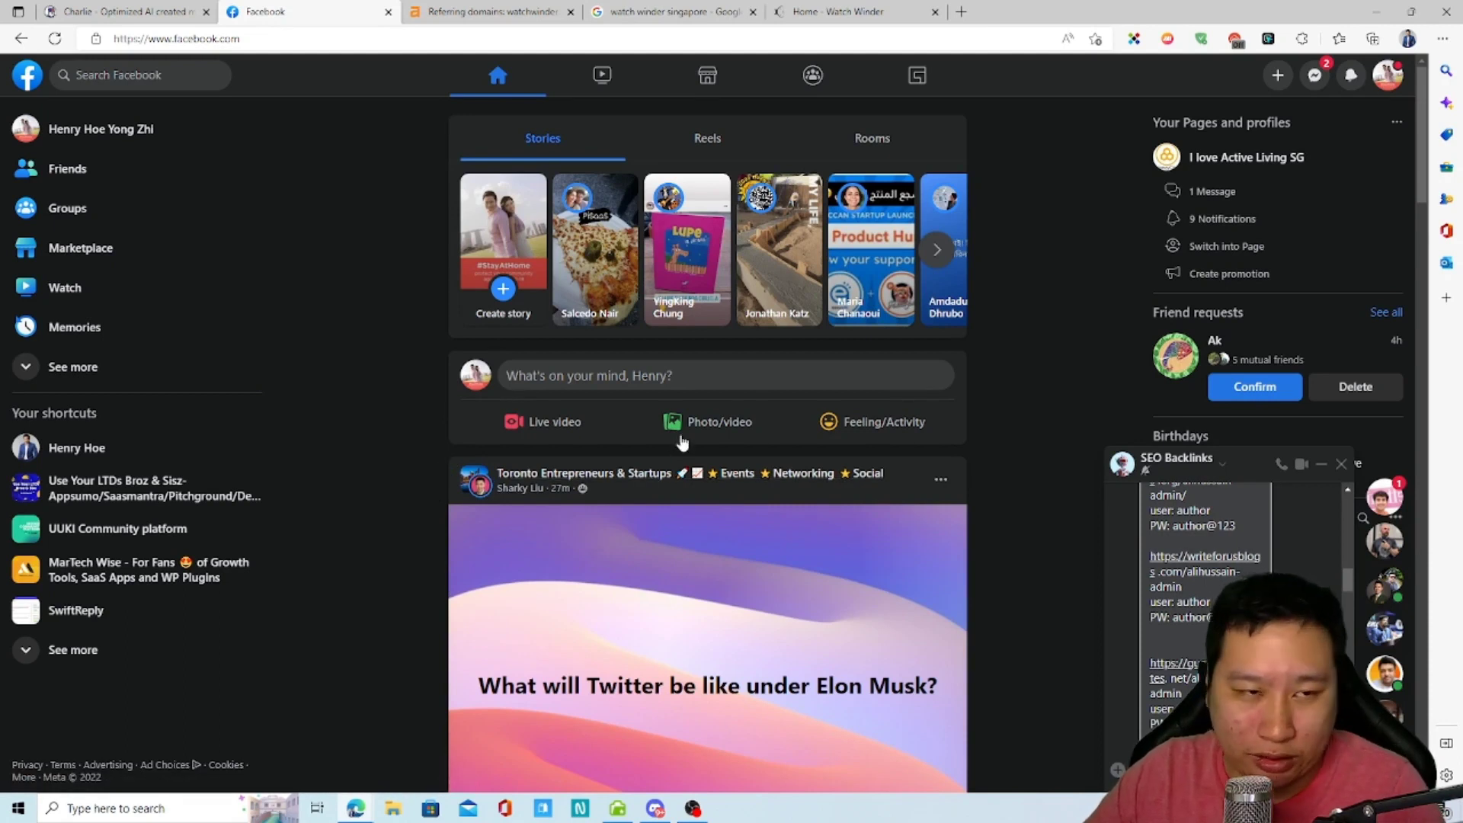
pyautogui.click(166, 84)
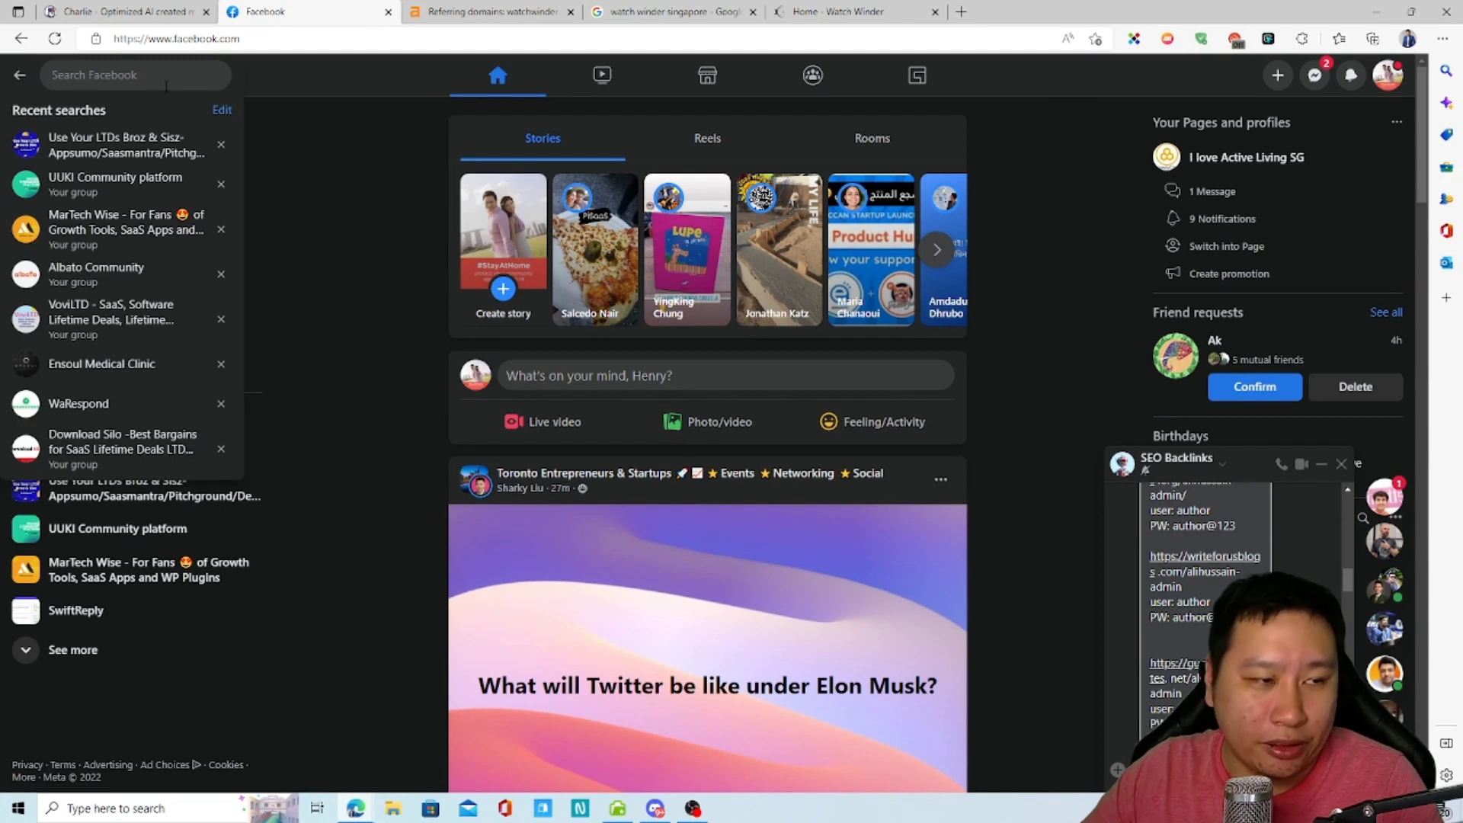
pyautogui.write('free')
pyautogui.press('BackSpace')
pyautogui.press('BackSpace')
pyautogui.press('BackSpace')
pyautogui.press('BackSpace')
pyautogui.write('free guse')
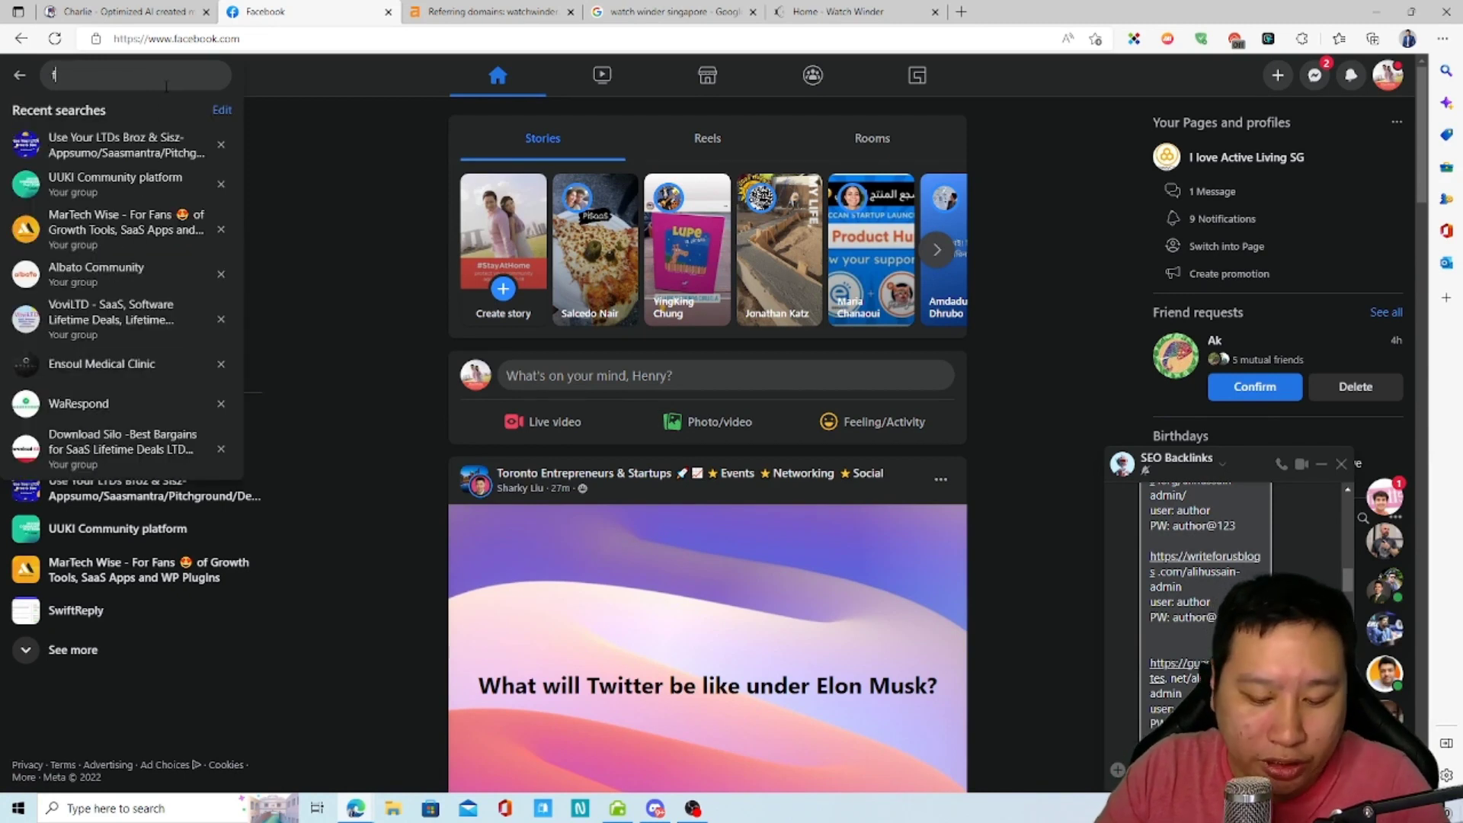
pyautogui.press('BackSpace')
pyautogui.press('BackSpace')
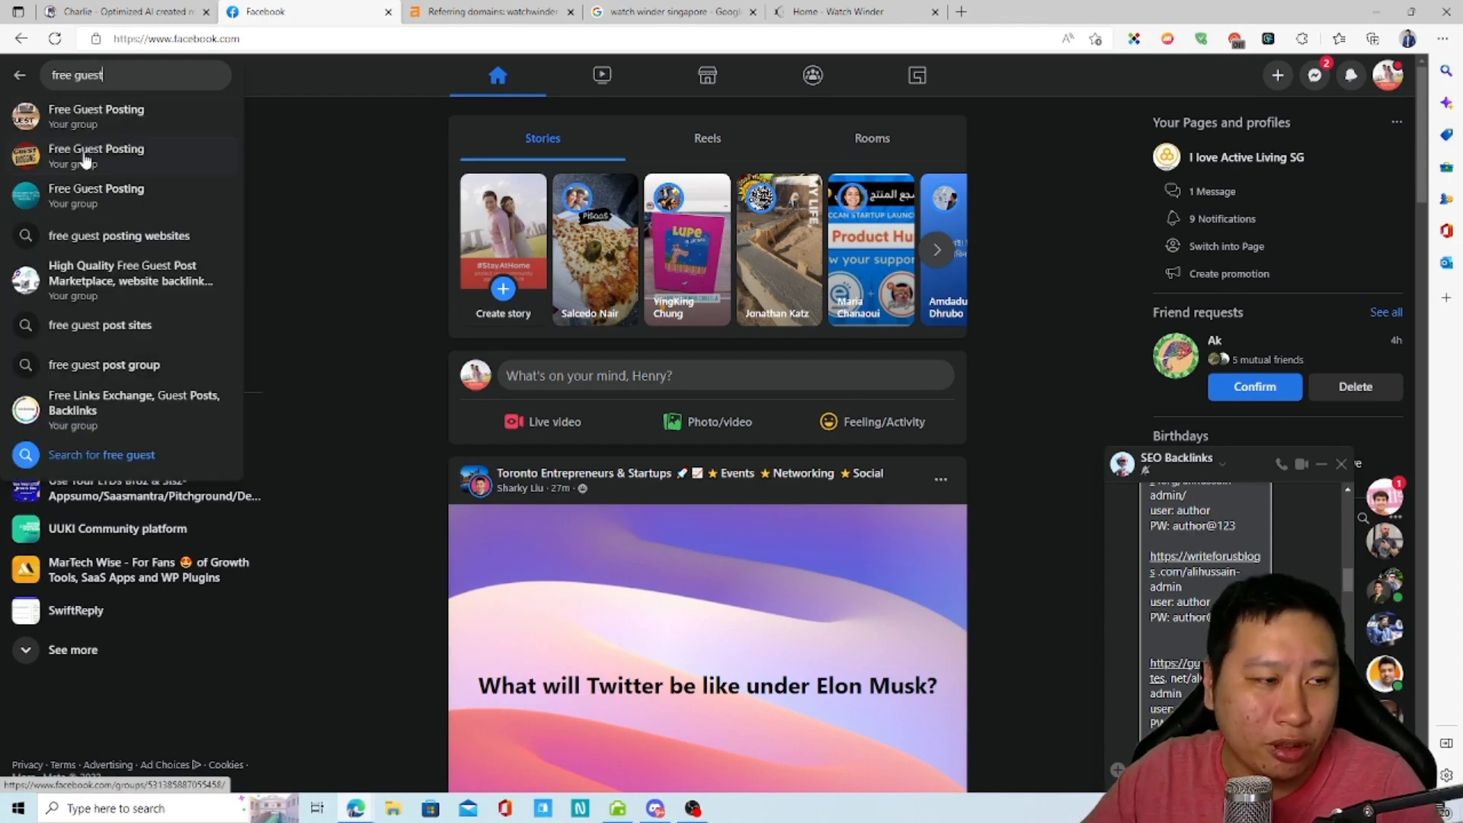
# - Open the first suggested Free Guest Posting group and look through its posts for guest post offers
pyautogui.click(107, 112)
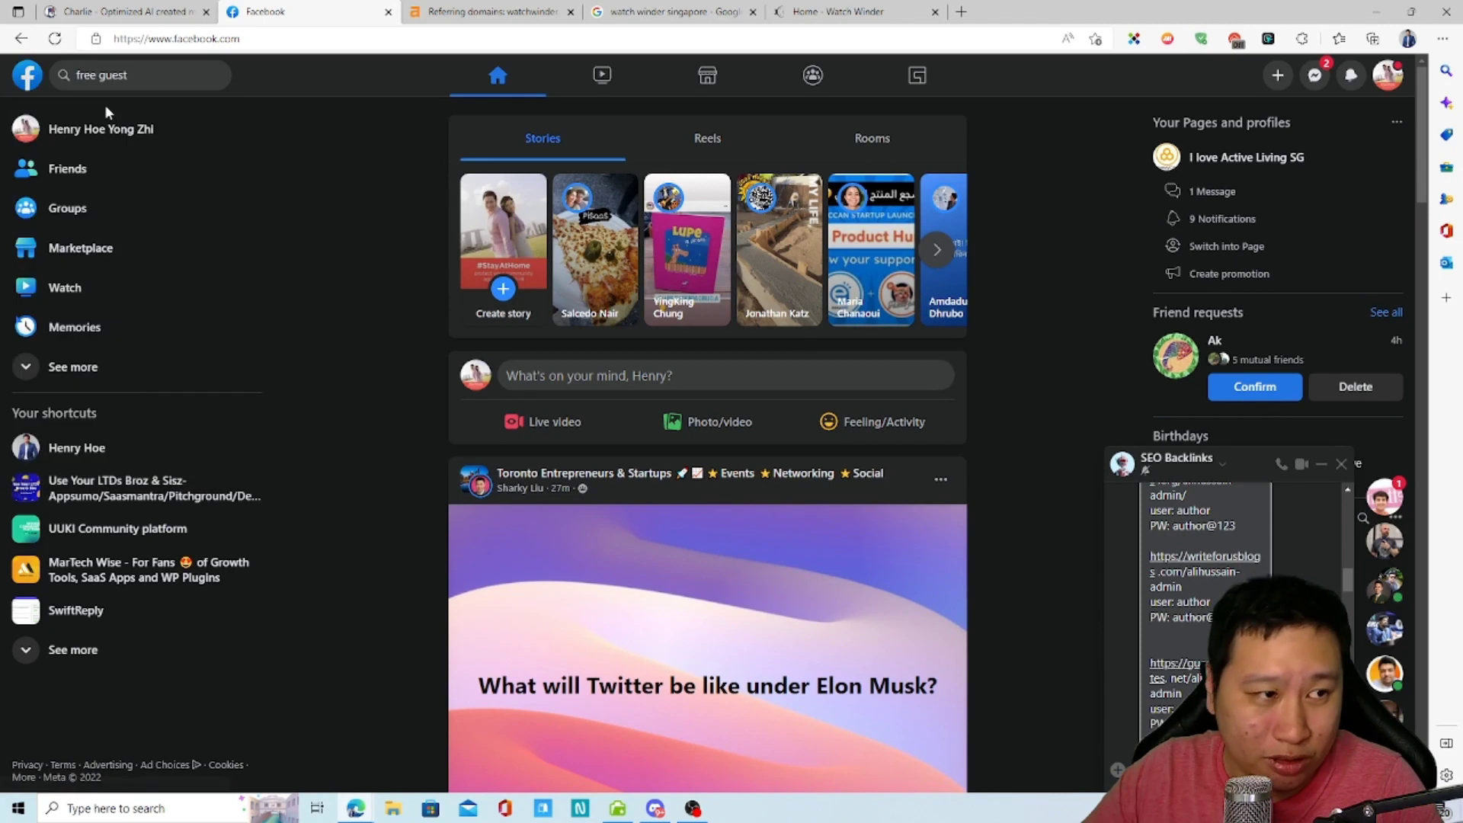
pyautogui.click(122, 75)
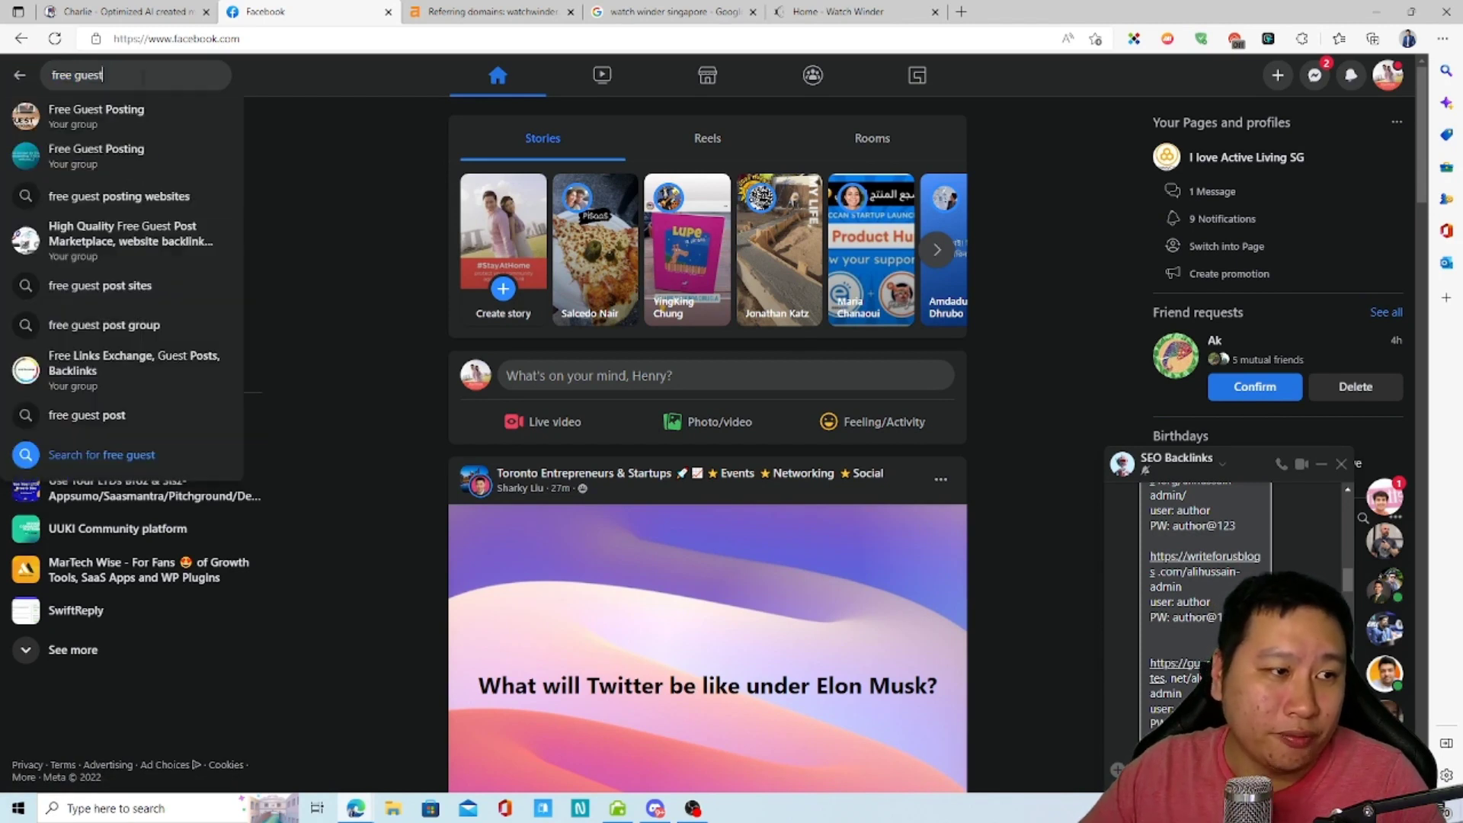
pyautogui.click(96, 112)
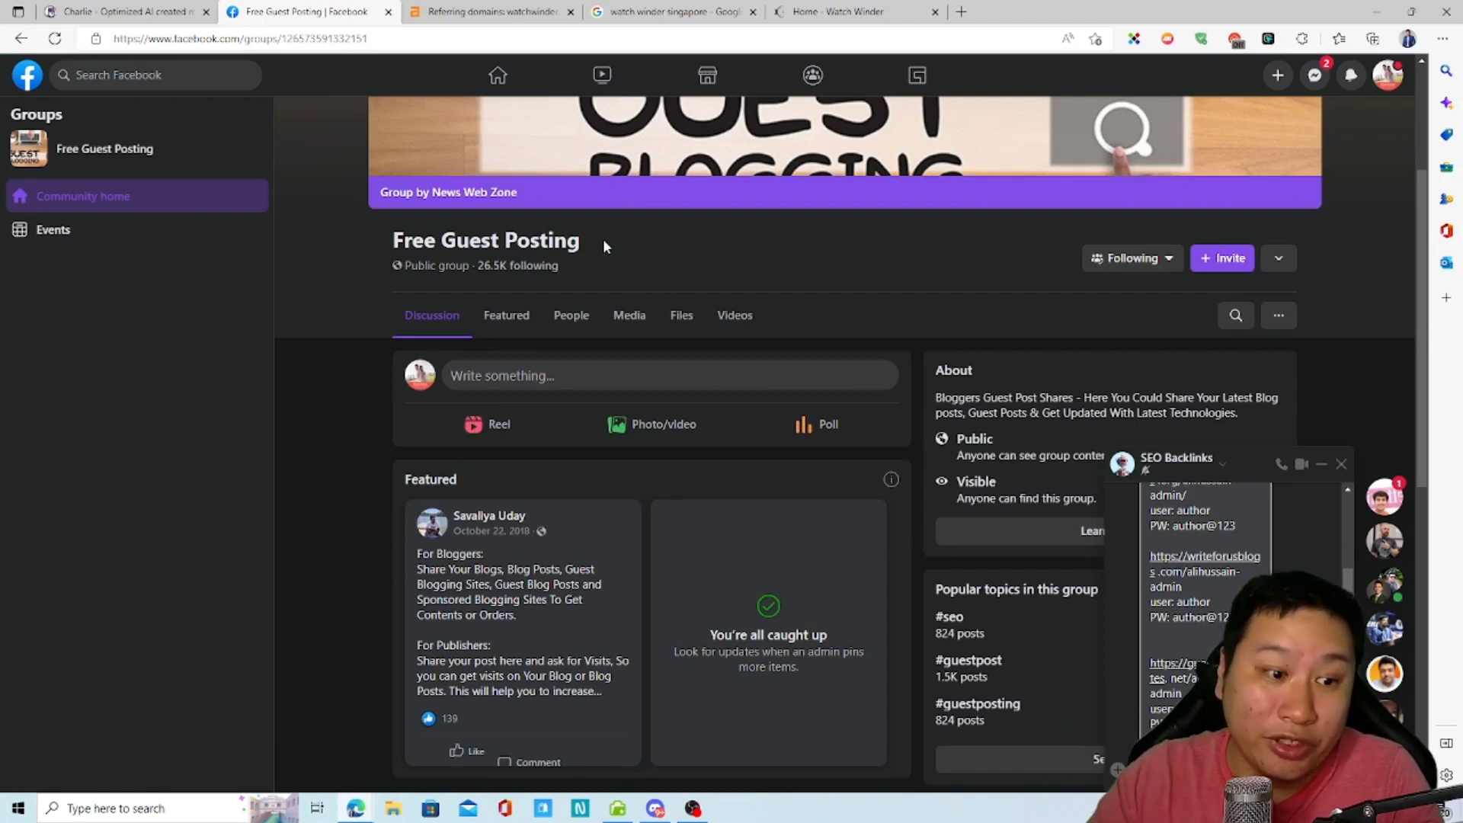
pyautogui.scroll(-5, 632, 359)
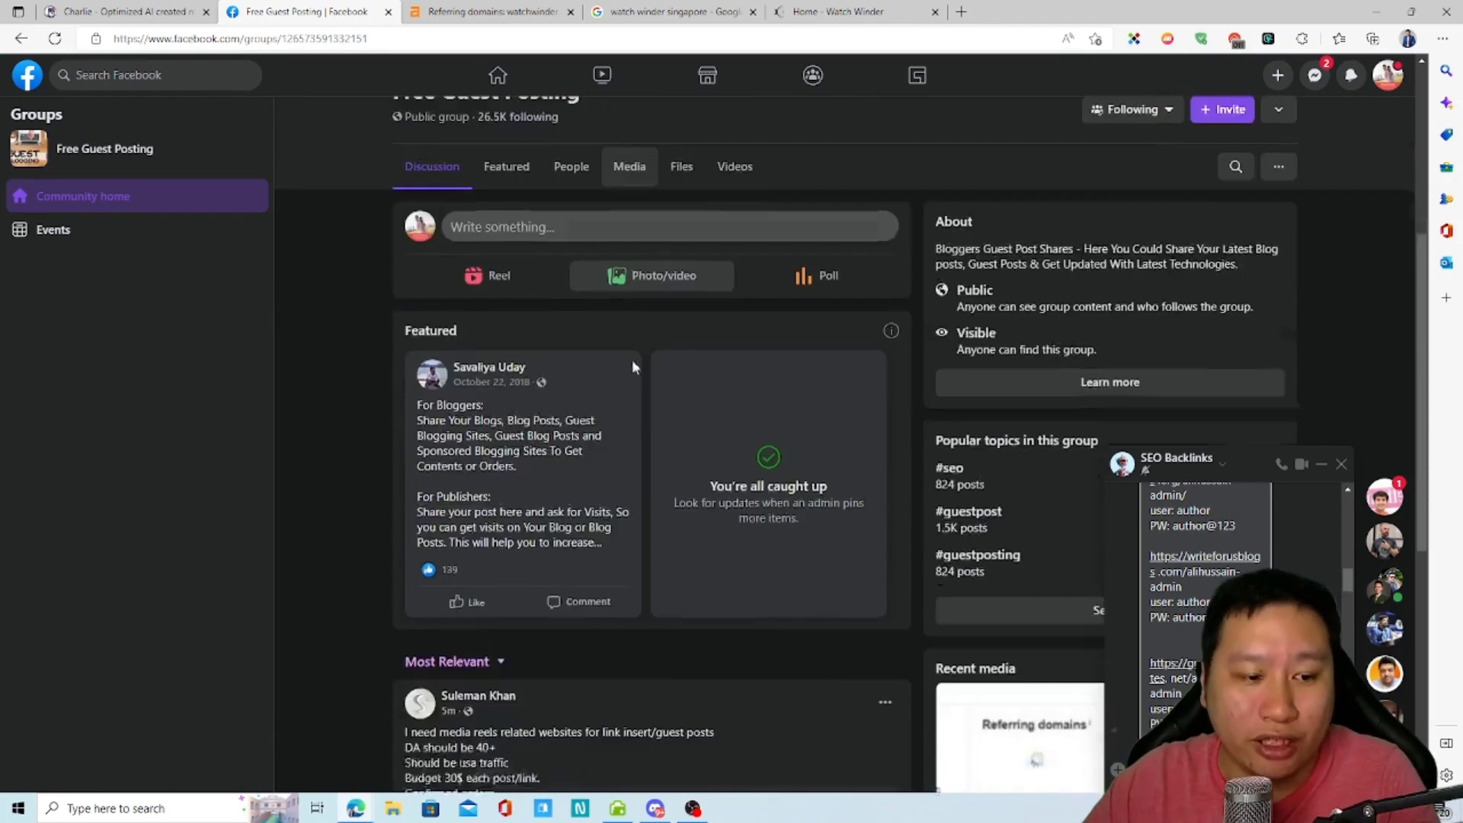
pyautogui.scroll(-2, 396, 480)
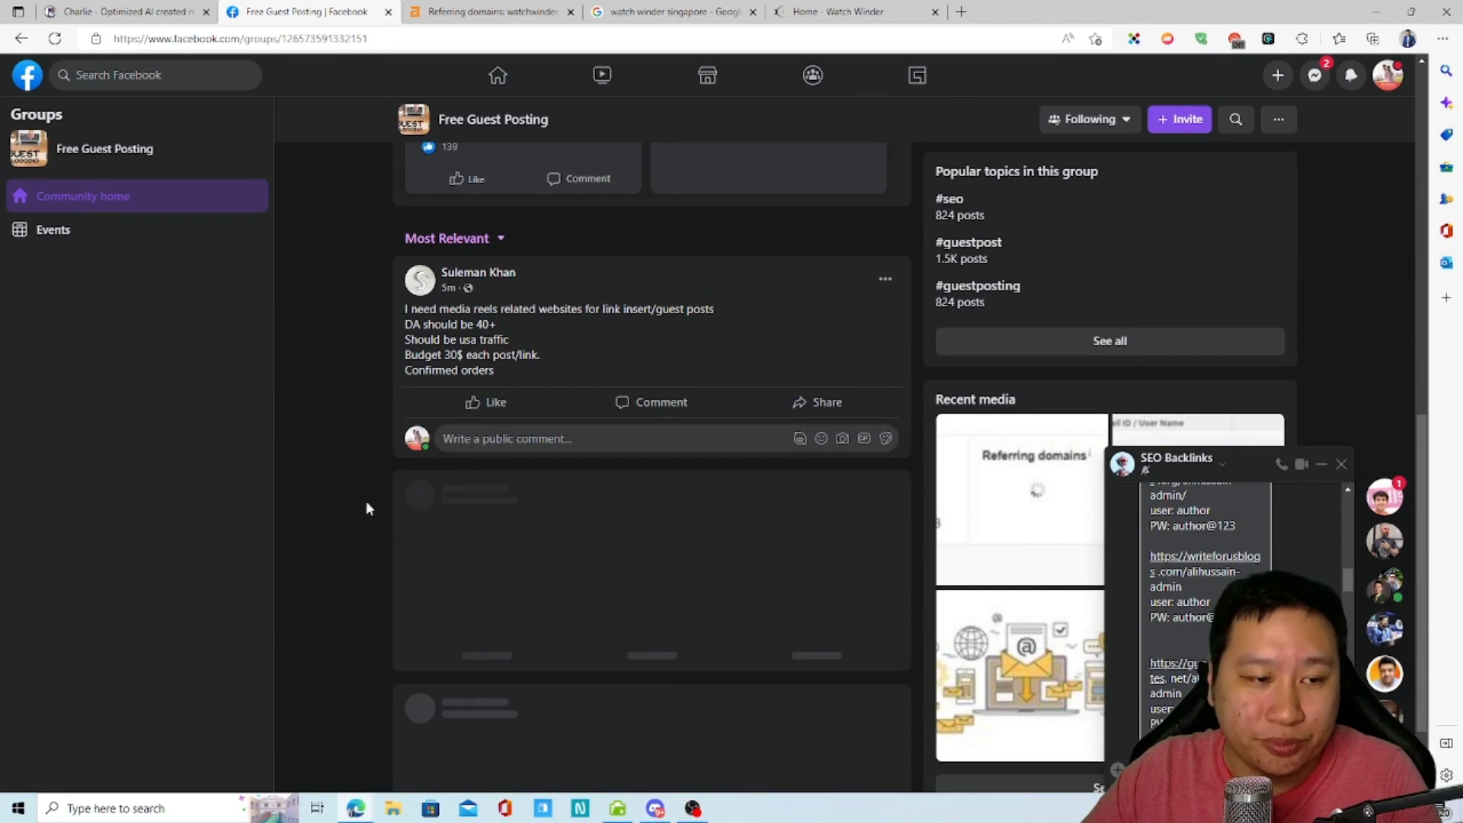
pyautogui.scroll(-3, 338, 427)
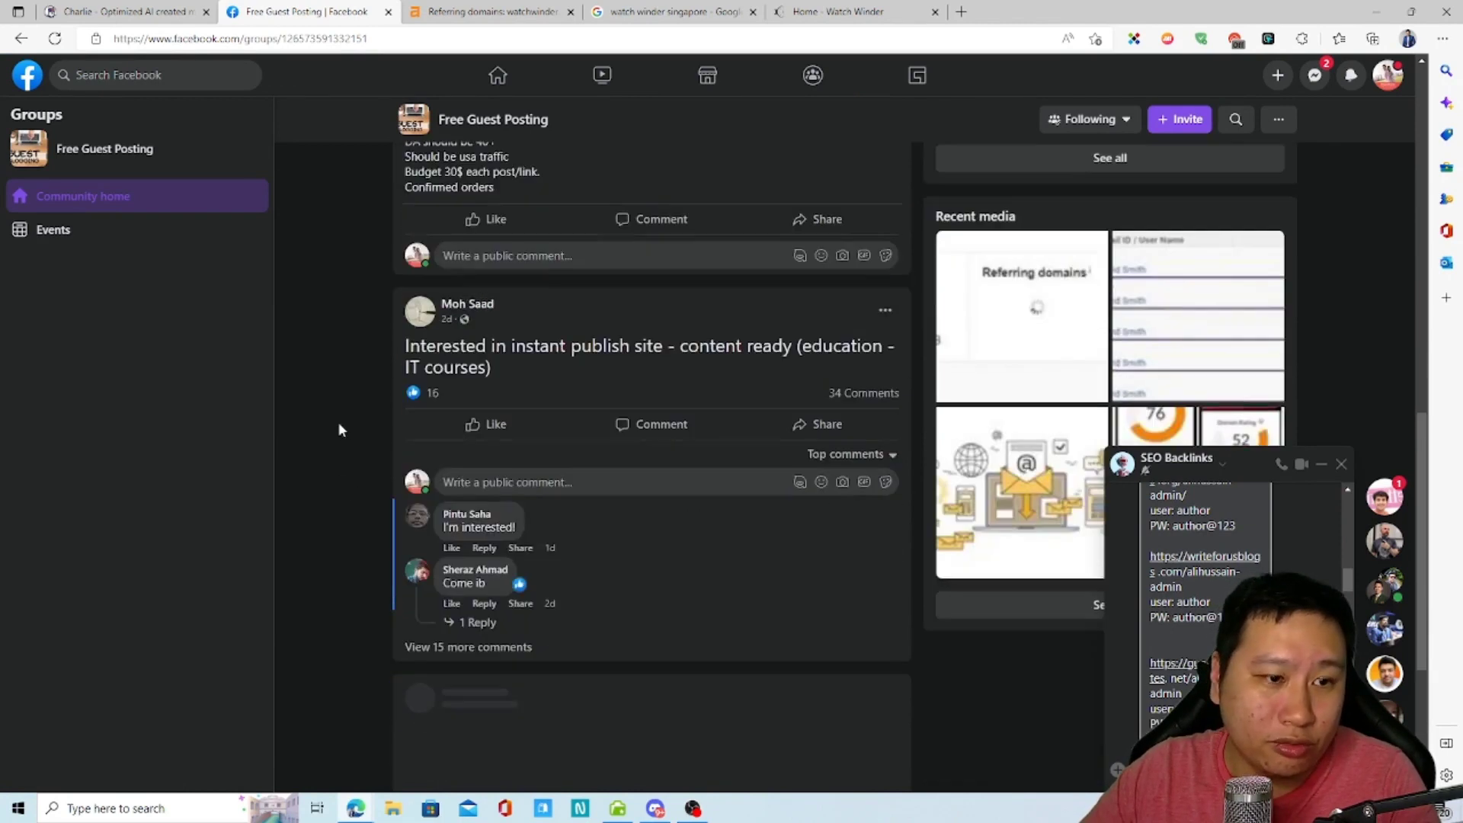
pyautogui.scroll(-5, 327, 457)
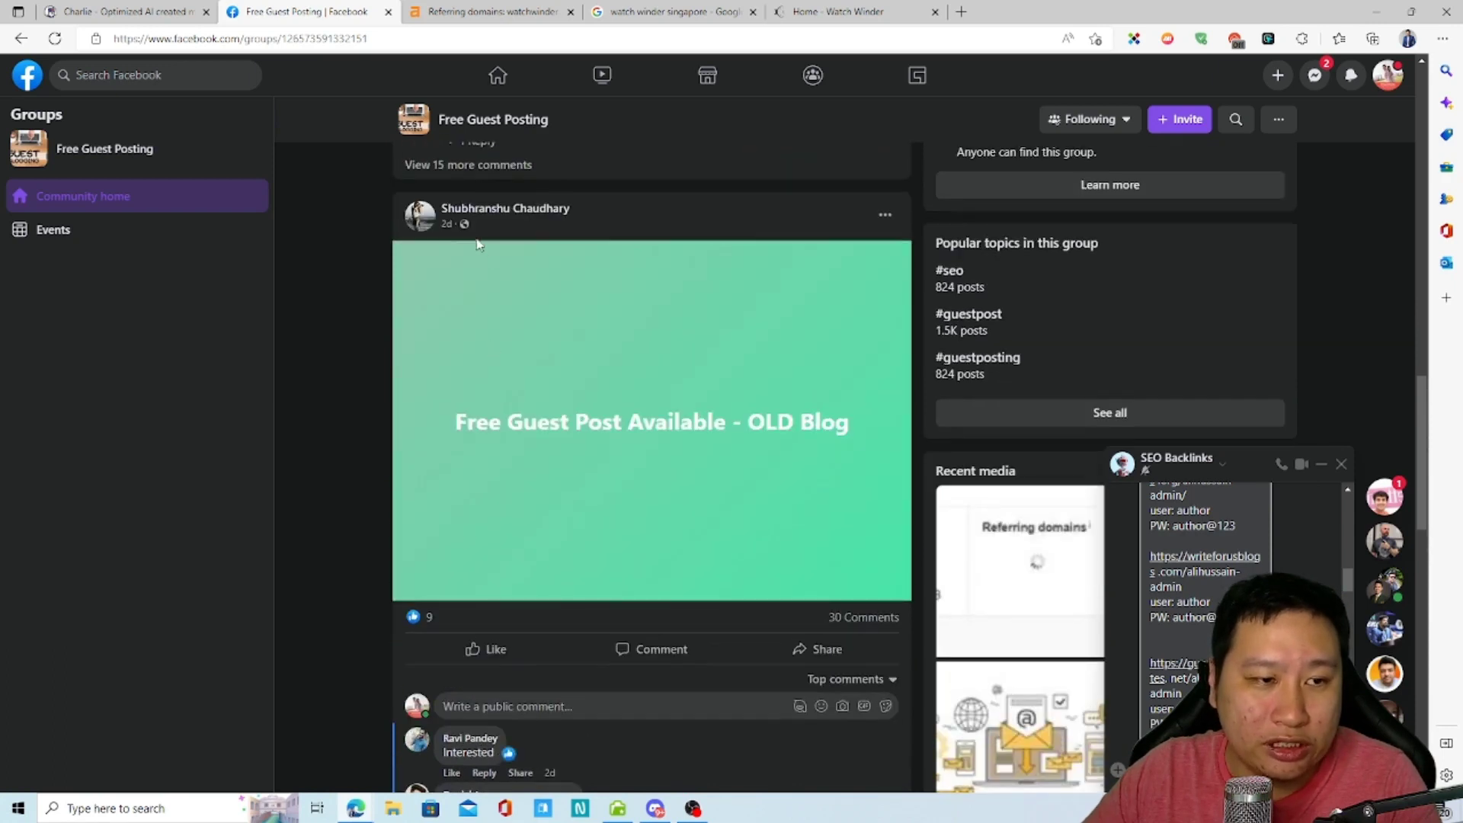
# - Examine the "Free Guest Post Available - OLD Blog" post in the group, including its headline and comments
pyautogui.moveTo(455, 422); pyautogui.dragTo(702, 421)
pyautogui.scroll(-4, 634, 491)
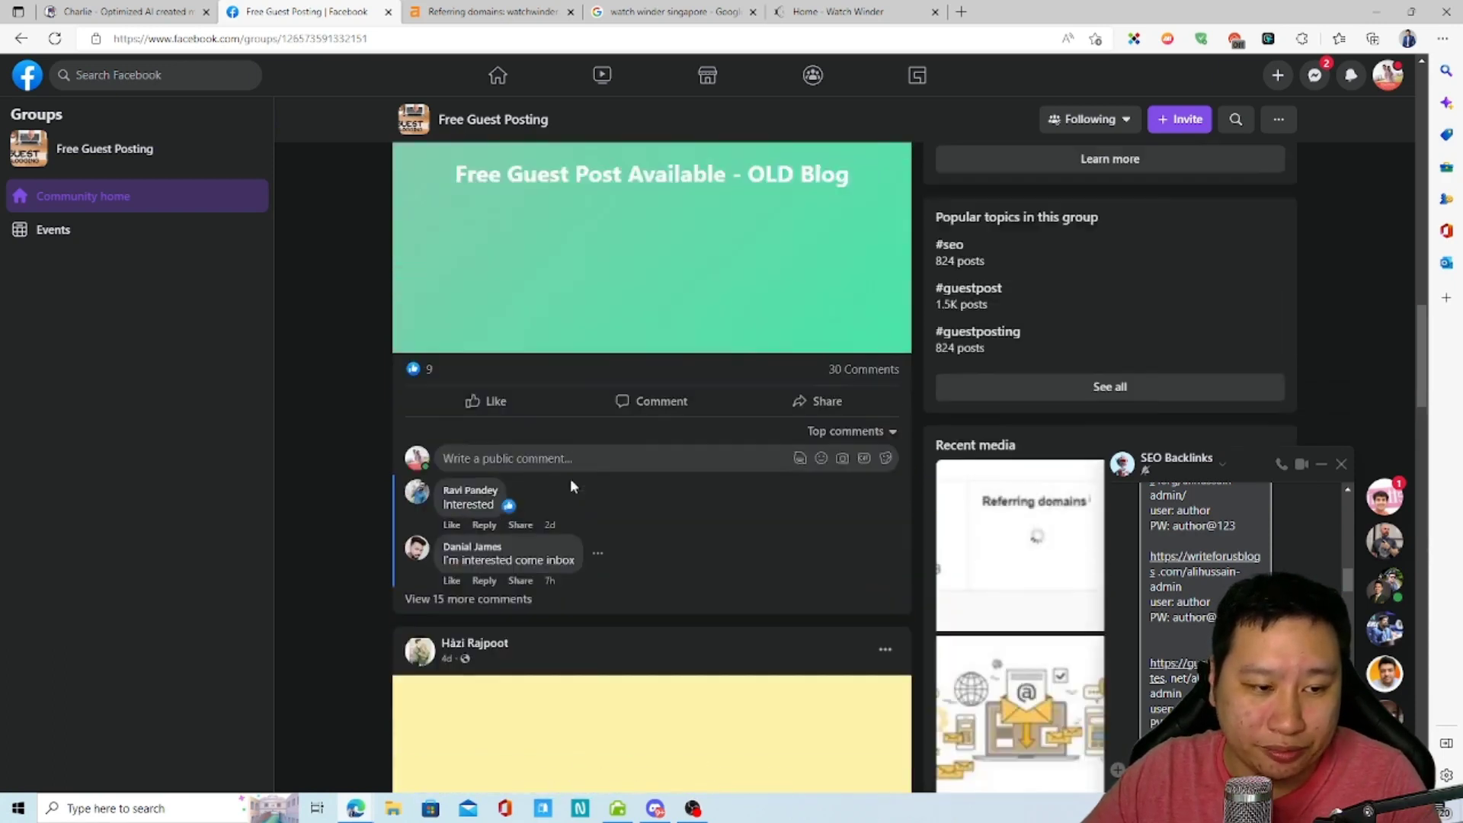
pyautogui.scroll(5, 534, 488)
pyautogui.scroll(-2, 447, 490)
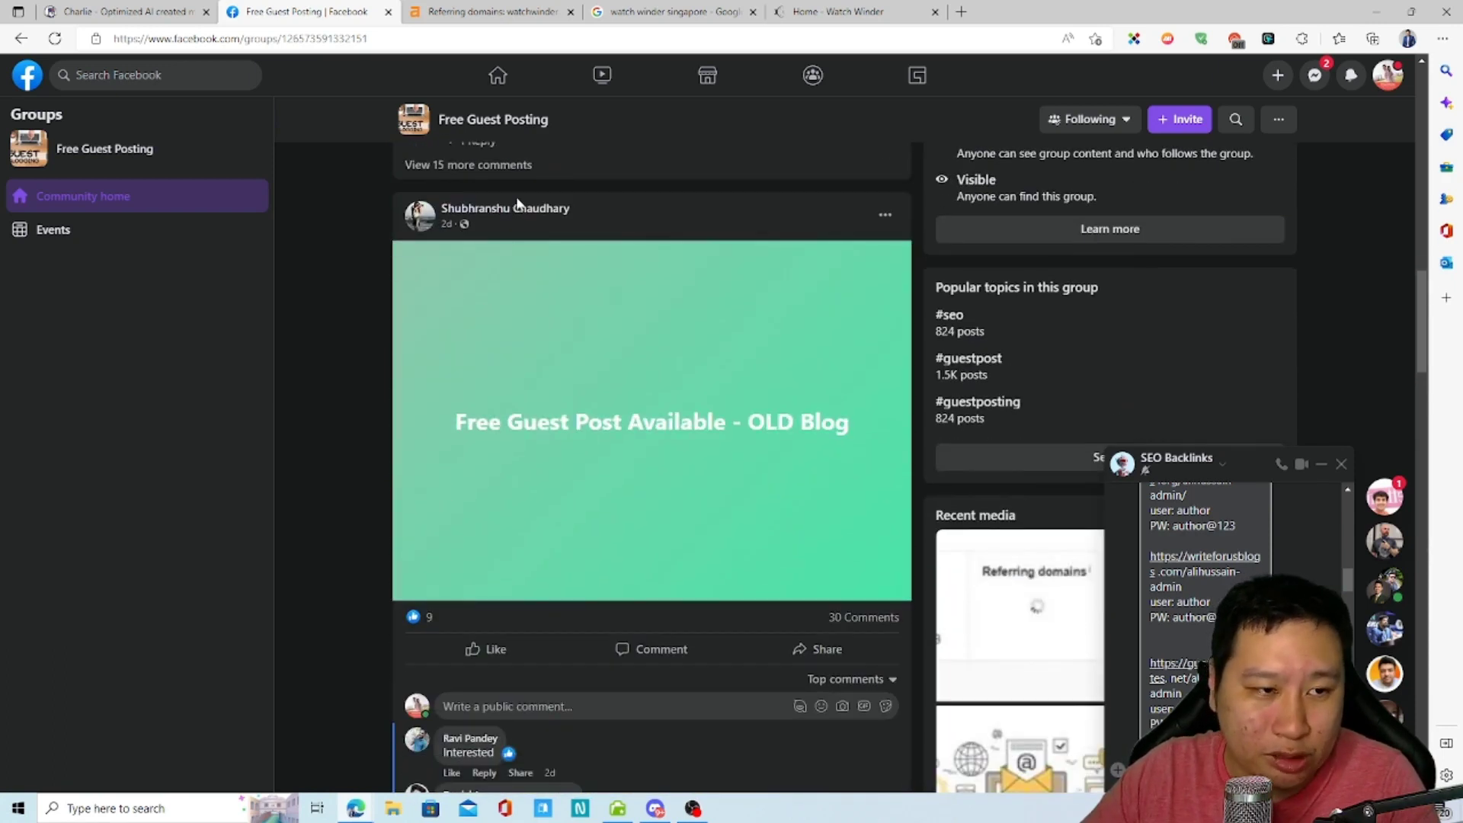
pyautogui.moveTo(456, 422); pyautogui.dragTo(837, 424)
pyautogui.click(687, 433)
pyautogui.click(685, 445)
pyautogui.click(614, 547)
pyautogui.scroll(-3, 518, 426)
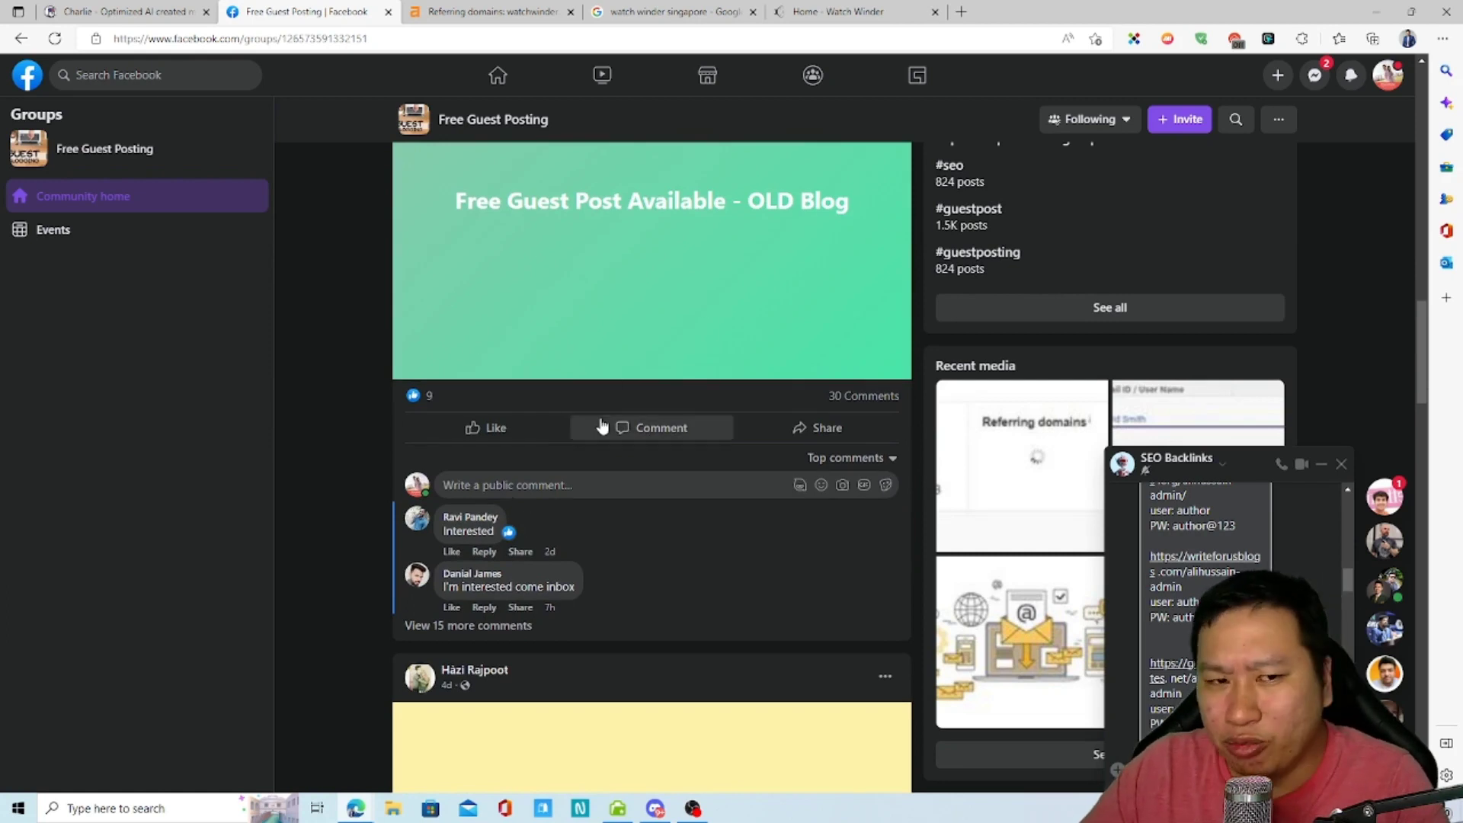
# - Find the "i need guest posting sites" post, expand its remaining answers and look through the sites offered
pyautogui.scroll(-10, 721, 418)
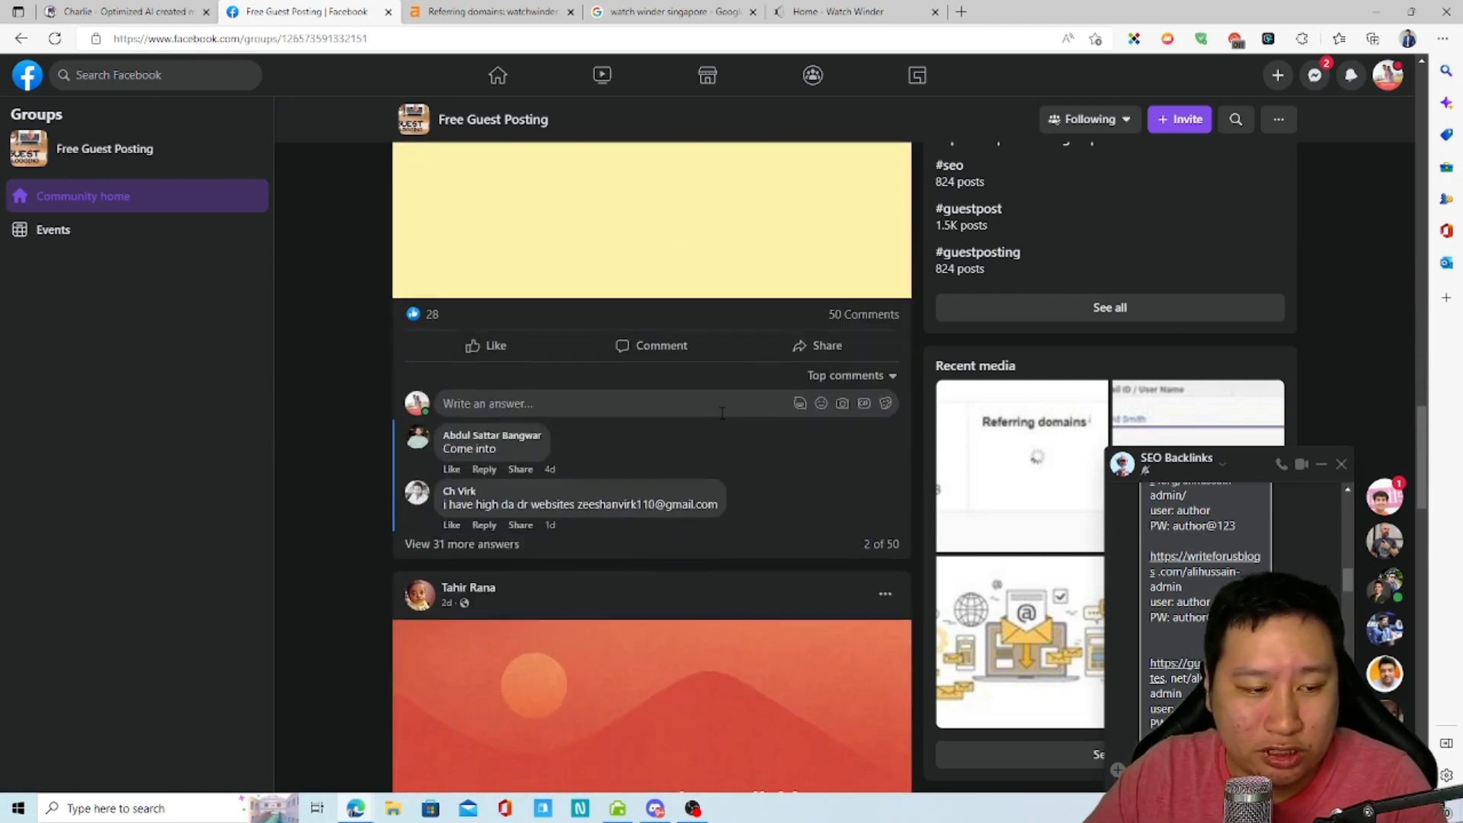
pyautogui.scroll(4, 536, 437)
pyautogui.moveTo(503, 440); pyautogui.dragTo(743, 501)
pyautogui.click(744, 504)
pyautogui.scroll(-3, 648, 518)
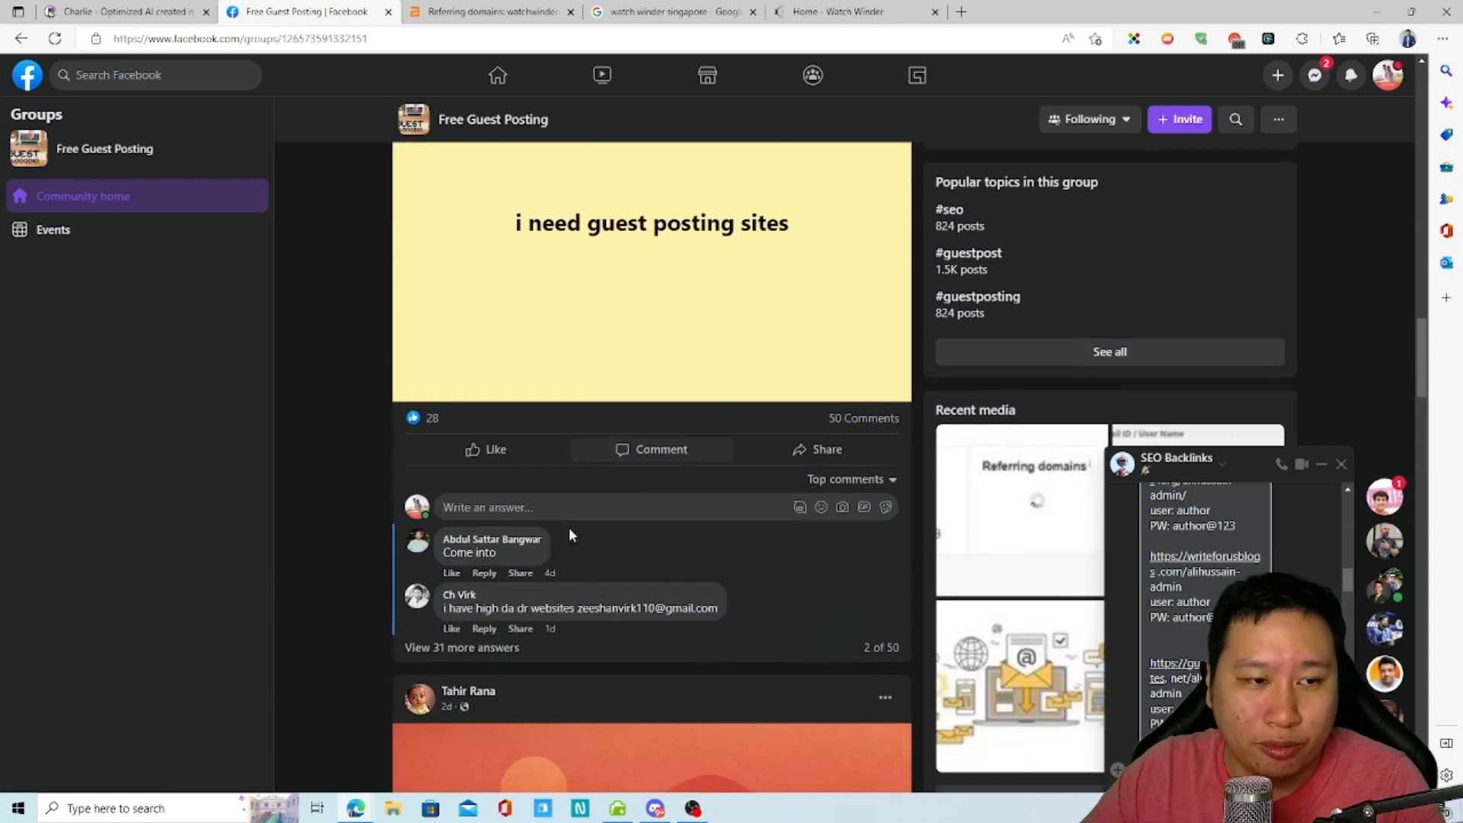
pyautogui.click(515, 645)
pyautogui.scroll(-7, 533, 495)
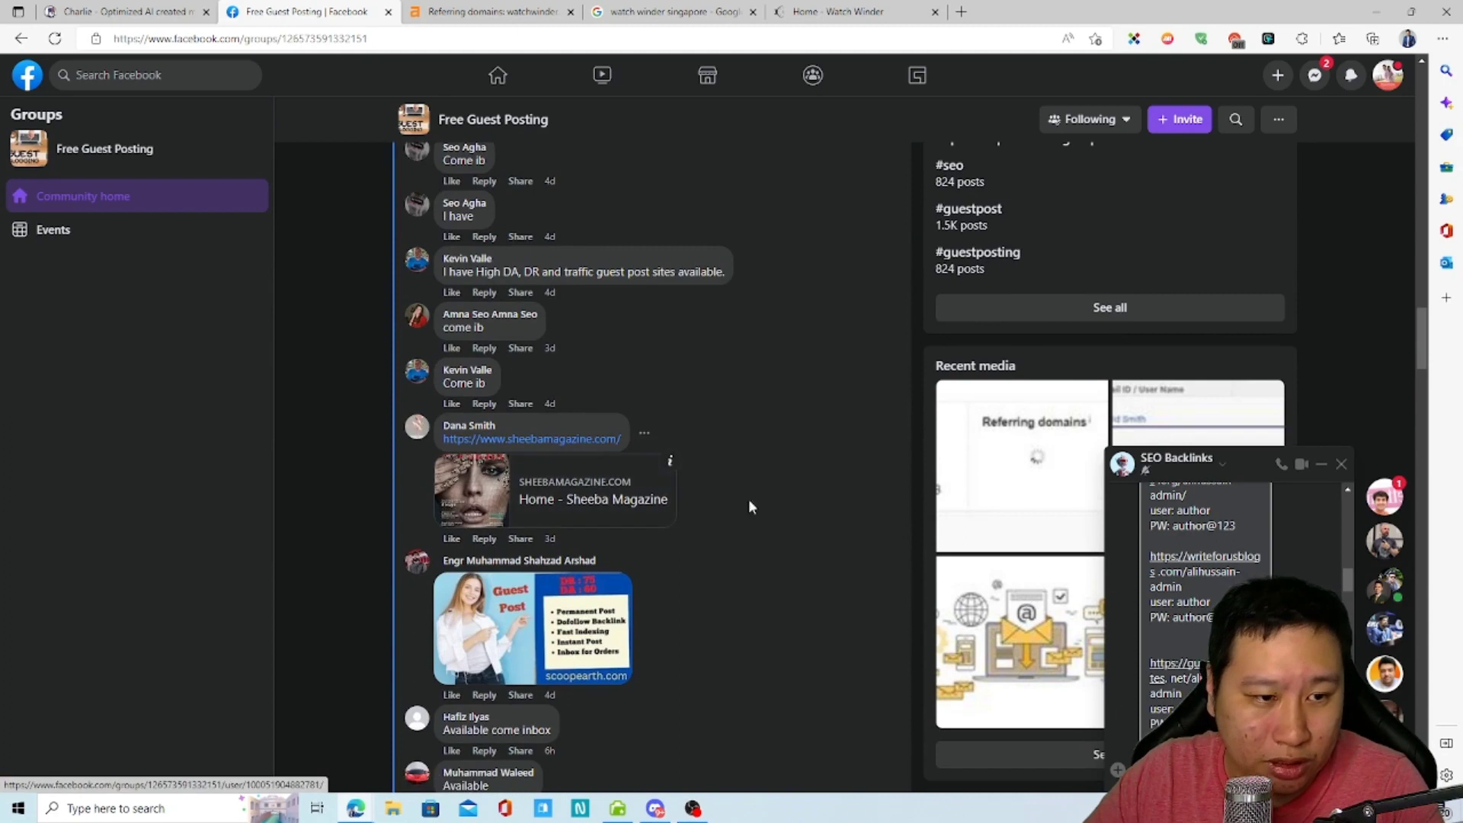
# - Open the Sheeba Magazine link from the answers in a new tab and copy its domain from the address
pyautogui.rightClick(539, 503)
pyautogui.click(609, 111)
pyautogui.click(487, 12)
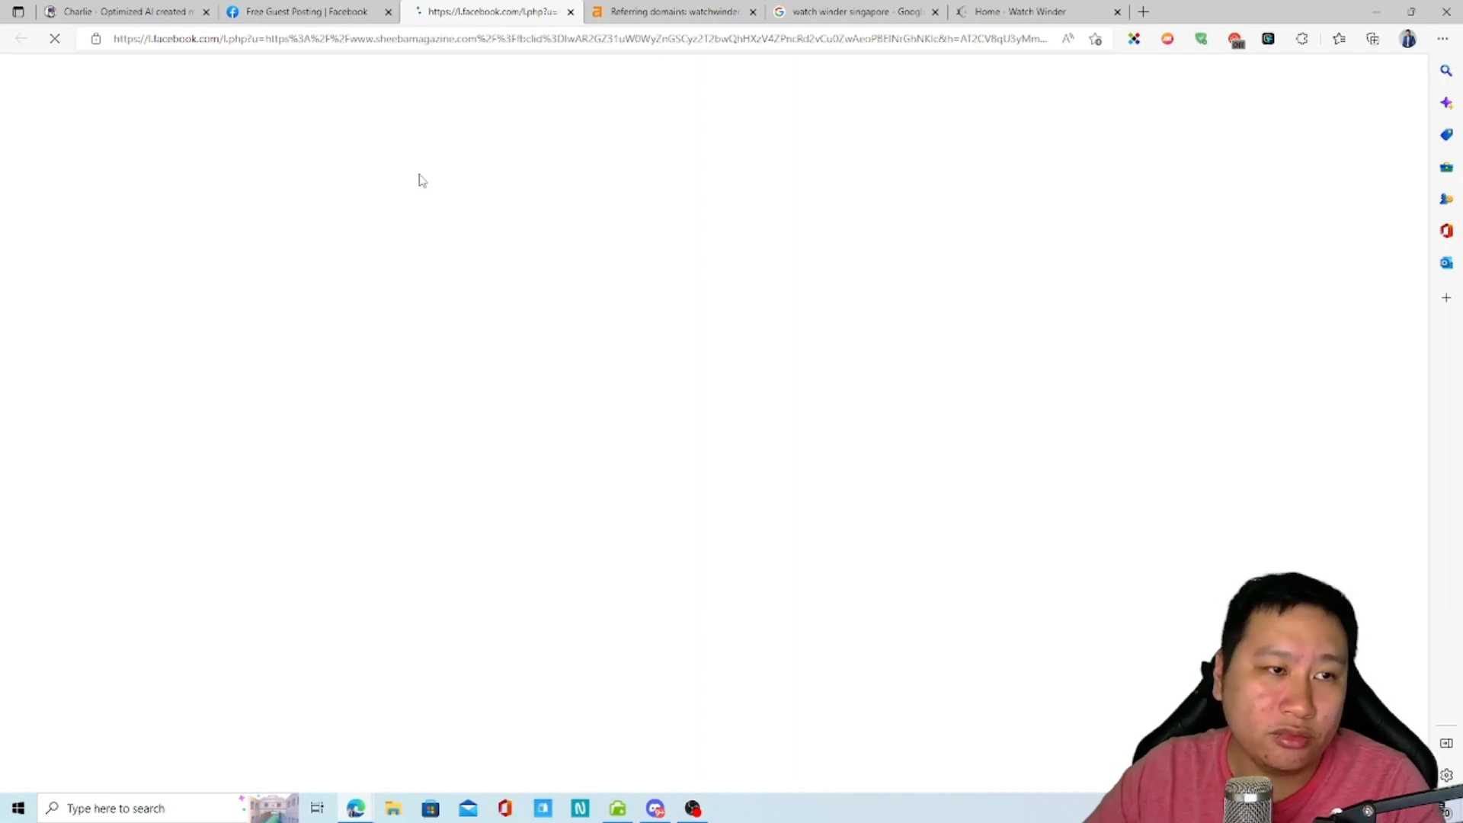
pyautogui.click(290, 38)
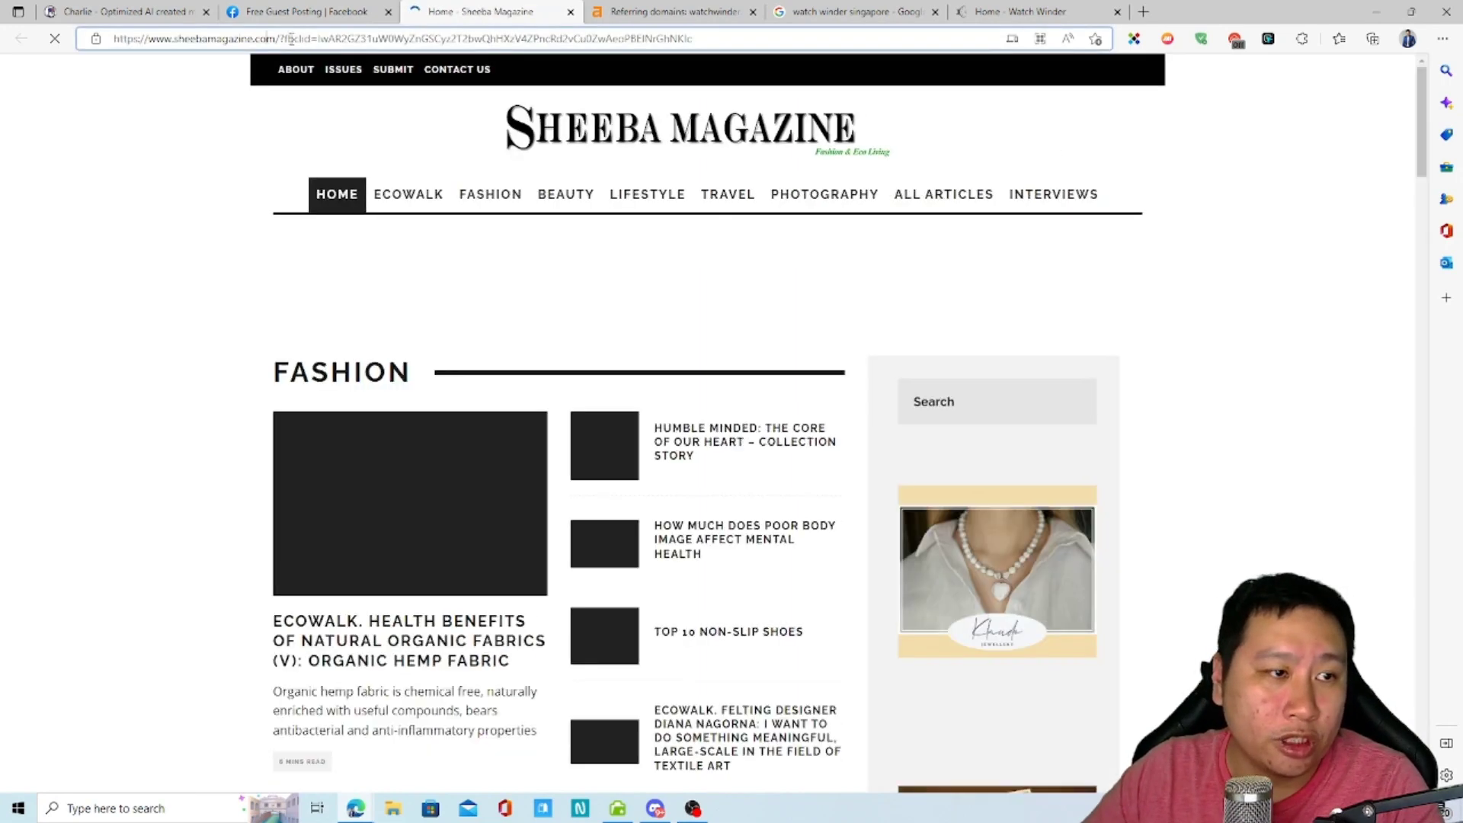
pyautogui.moveTo(275, 38); pyautogui.dragTo(175, 60)
pyautogui.hotkey('ctrl', 'c')
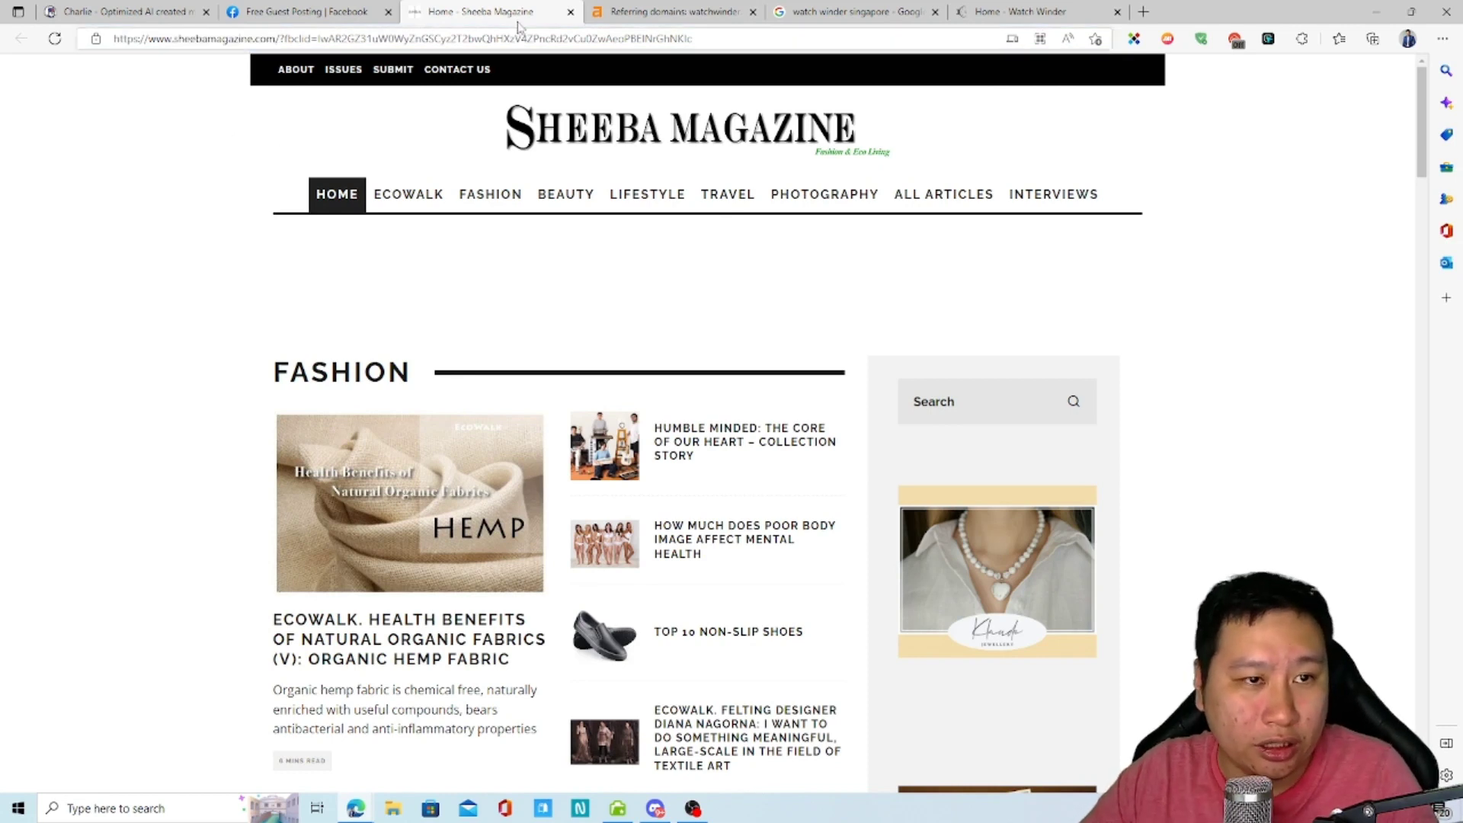
# - Look up sheebamagazine.com in Ahrefs Site Explorer and open its Overview 2.0 report
pyautogui.hotkey('ctrl', 'Tab')
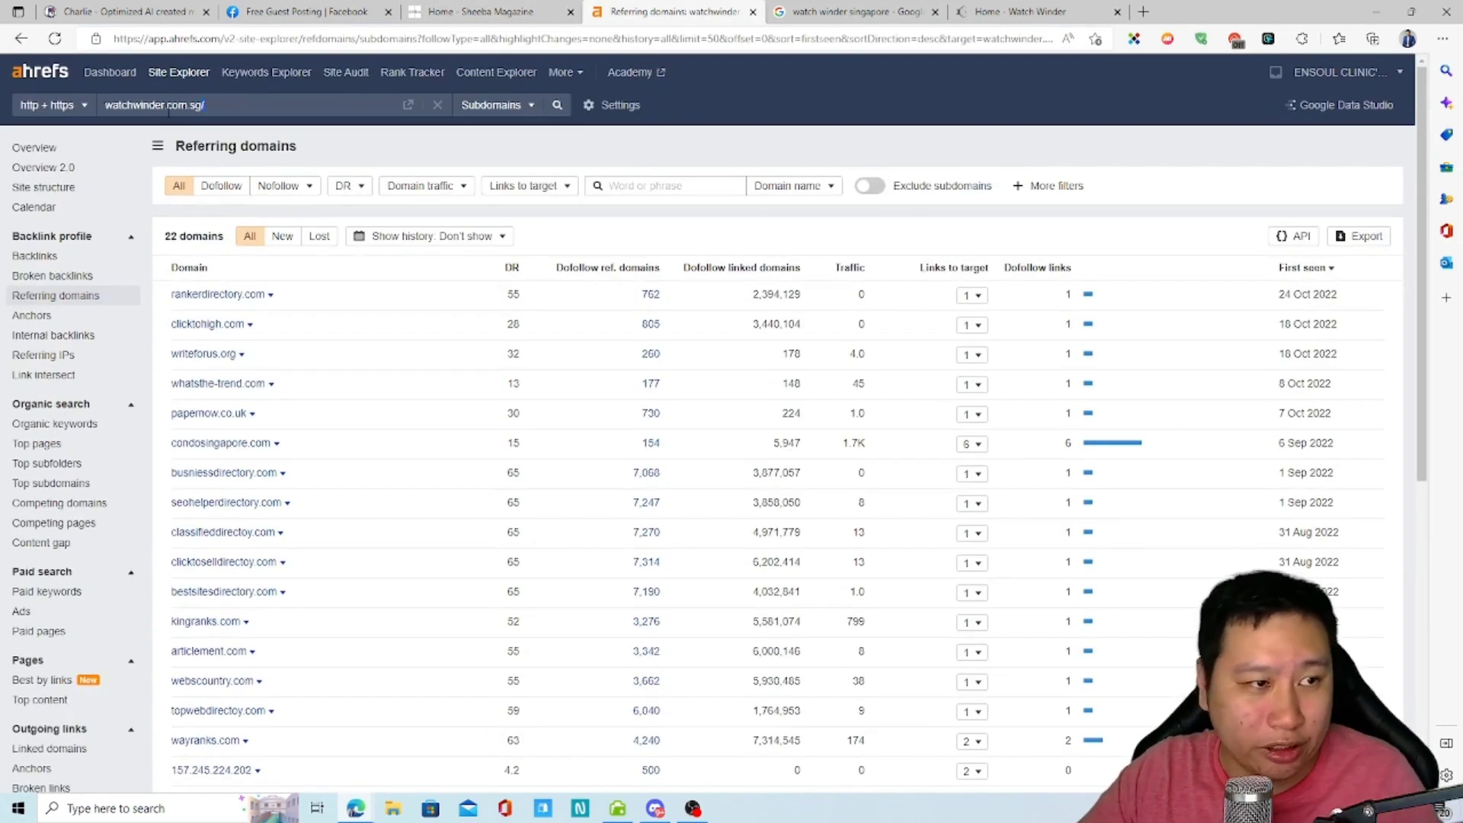
pyautogui.tripleClick(169, 109)
pyautogui.hotkey('ctrl', 'v')
pyautogui.press('Return')
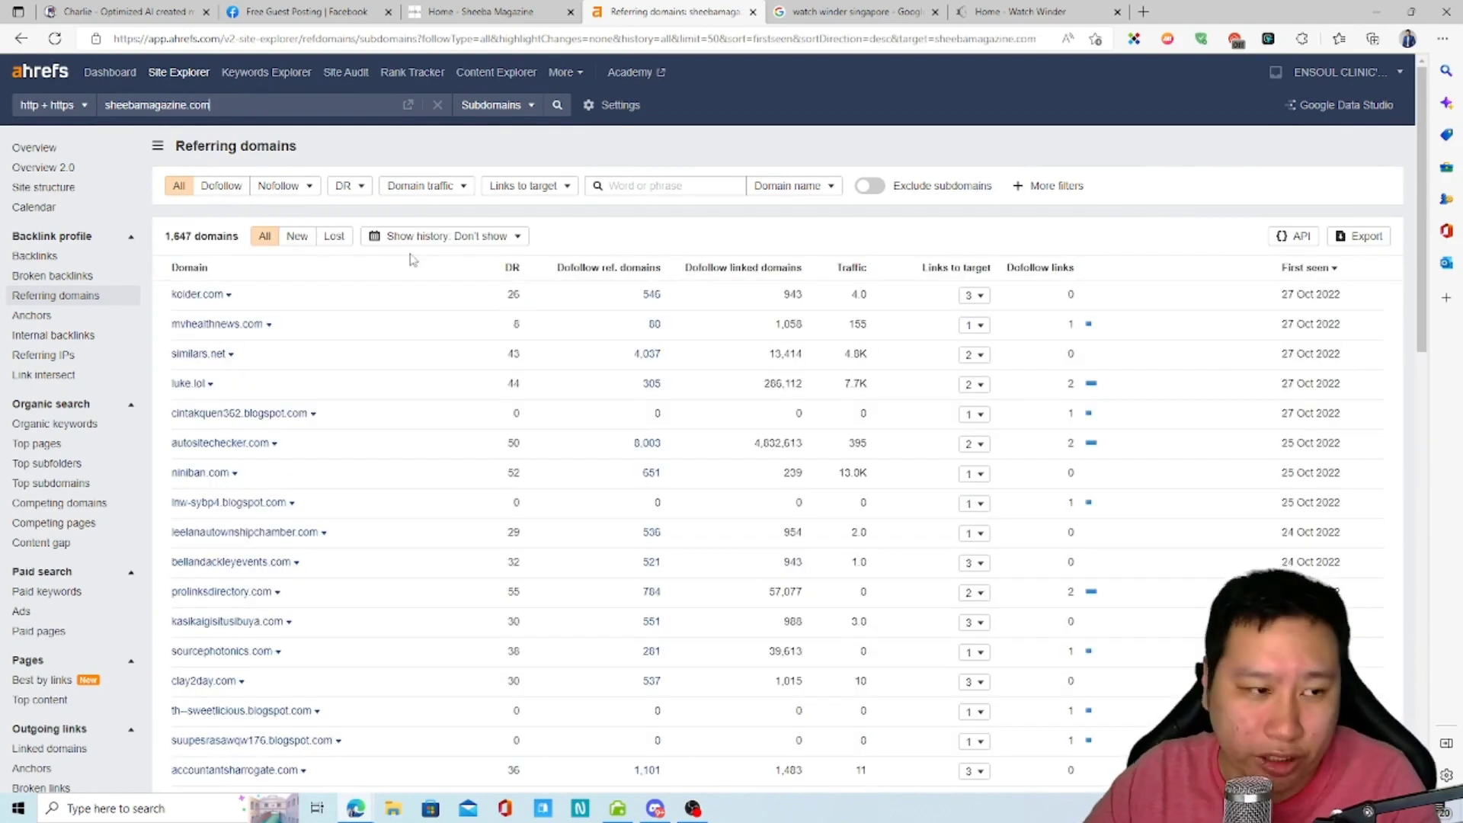
pyautogui.click(48, 167)
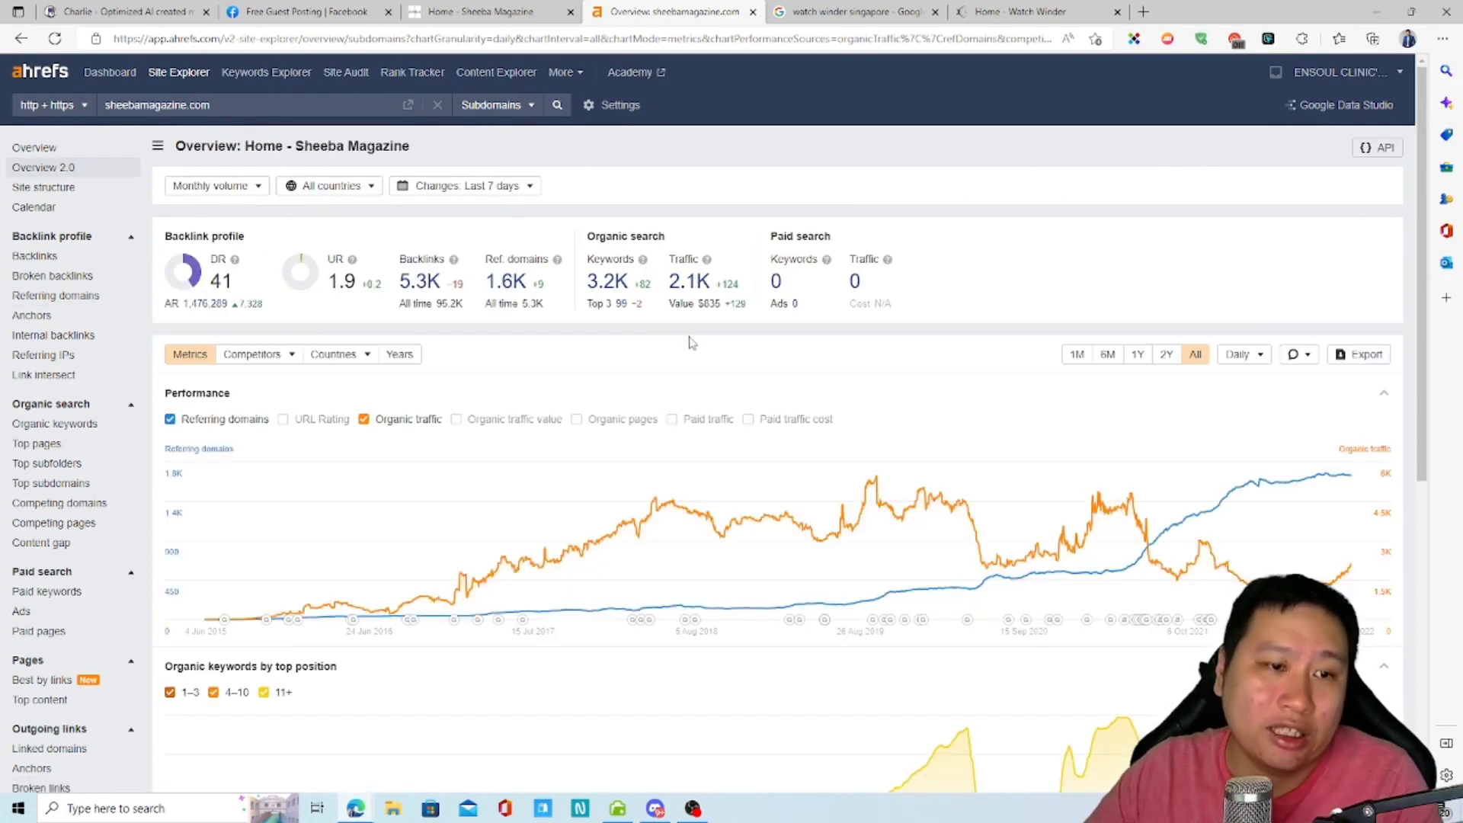
pyautogui.click(461, 13)
pyautogui.click(663, 11)
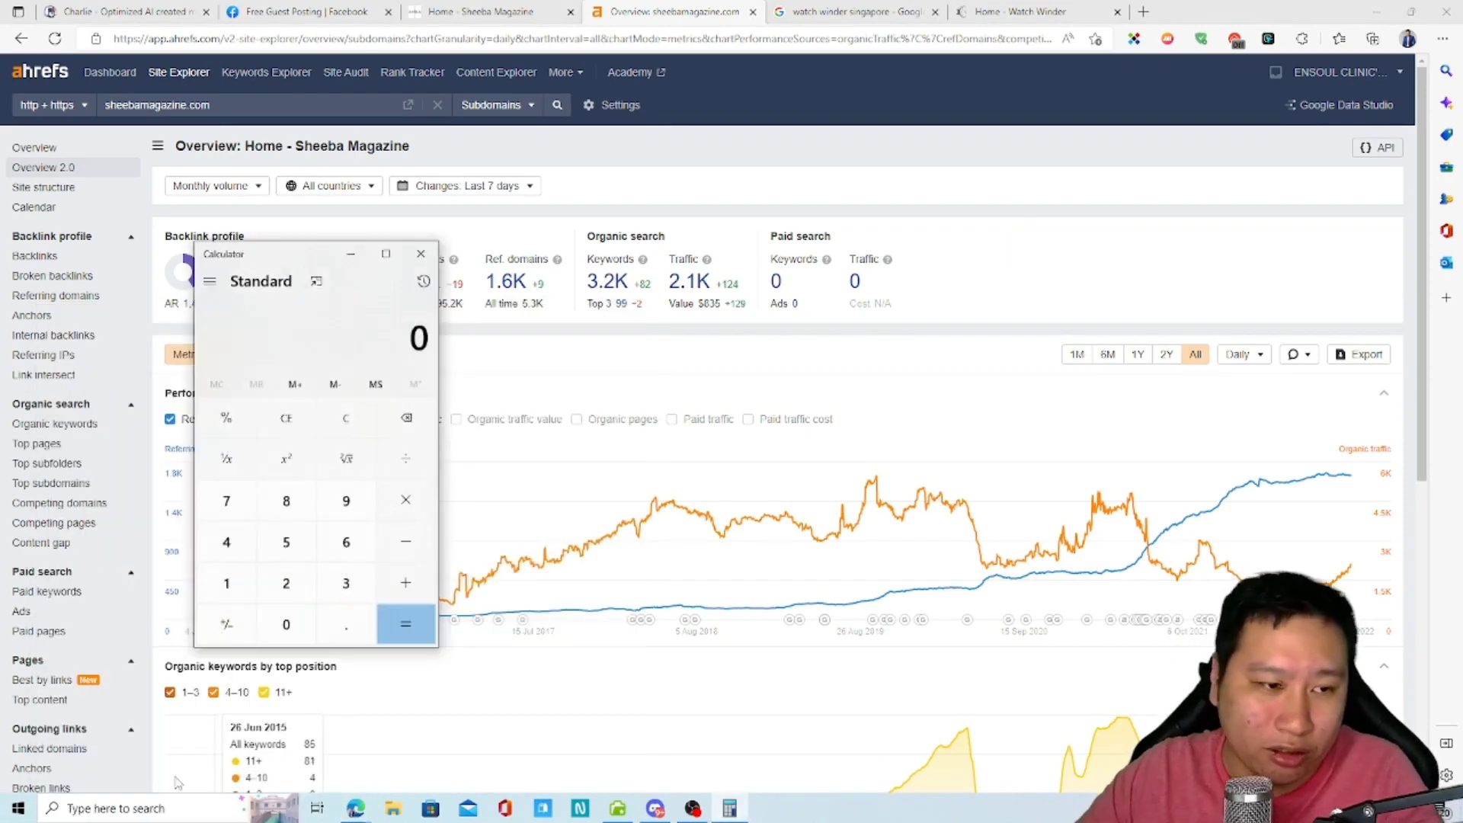
# - Divide the site's organic traffic of 2100 by its 3200 keywords in Calculator, and close it
pyautogui.moveTo(259, 252); pyautogui.dragTo(961, 122)
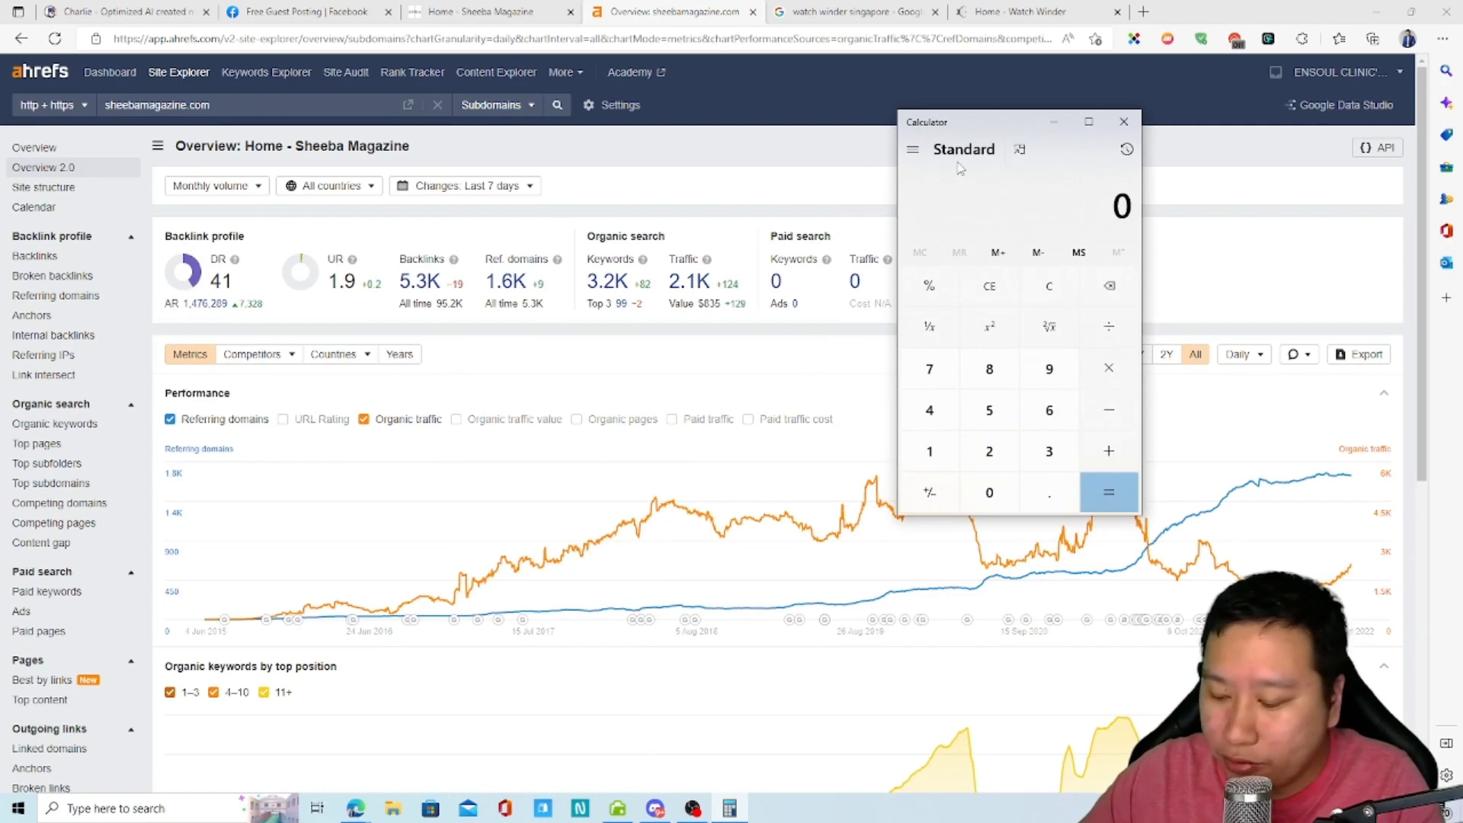
pyautogui.write('2100')
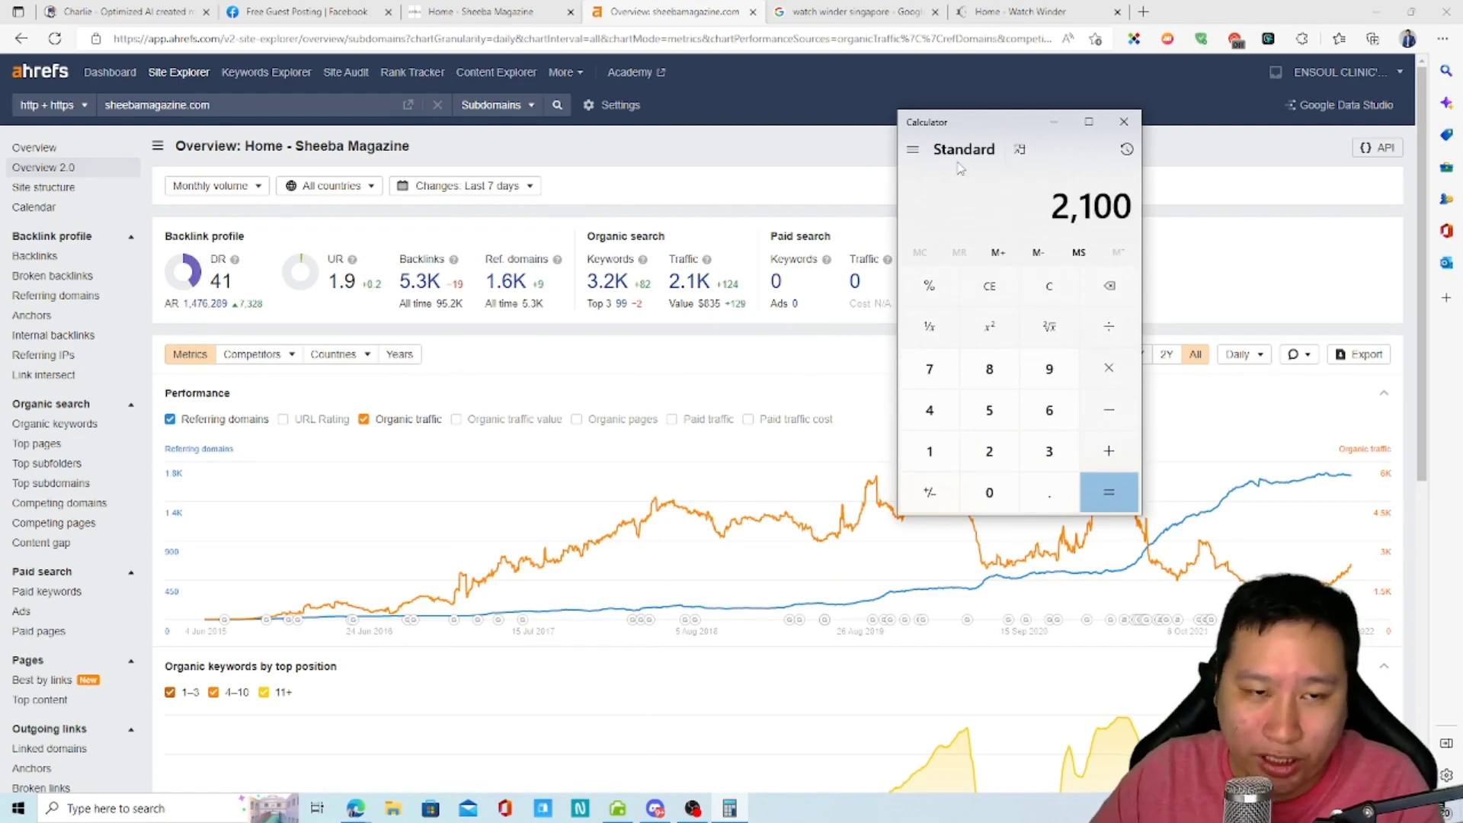
pyautogui.press('-')
pyautogui.write('3200')
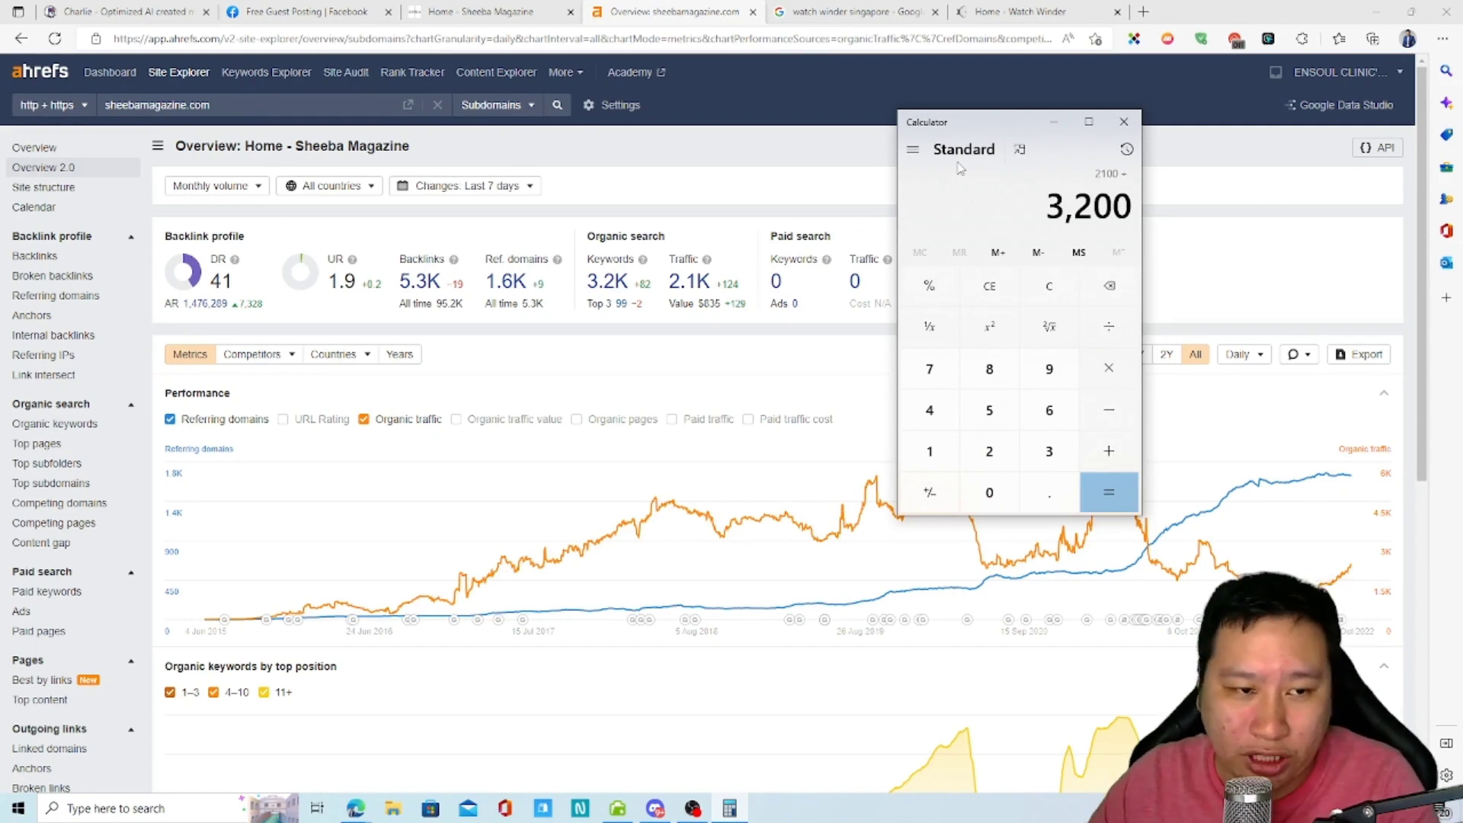
pyautogui.press('Return')
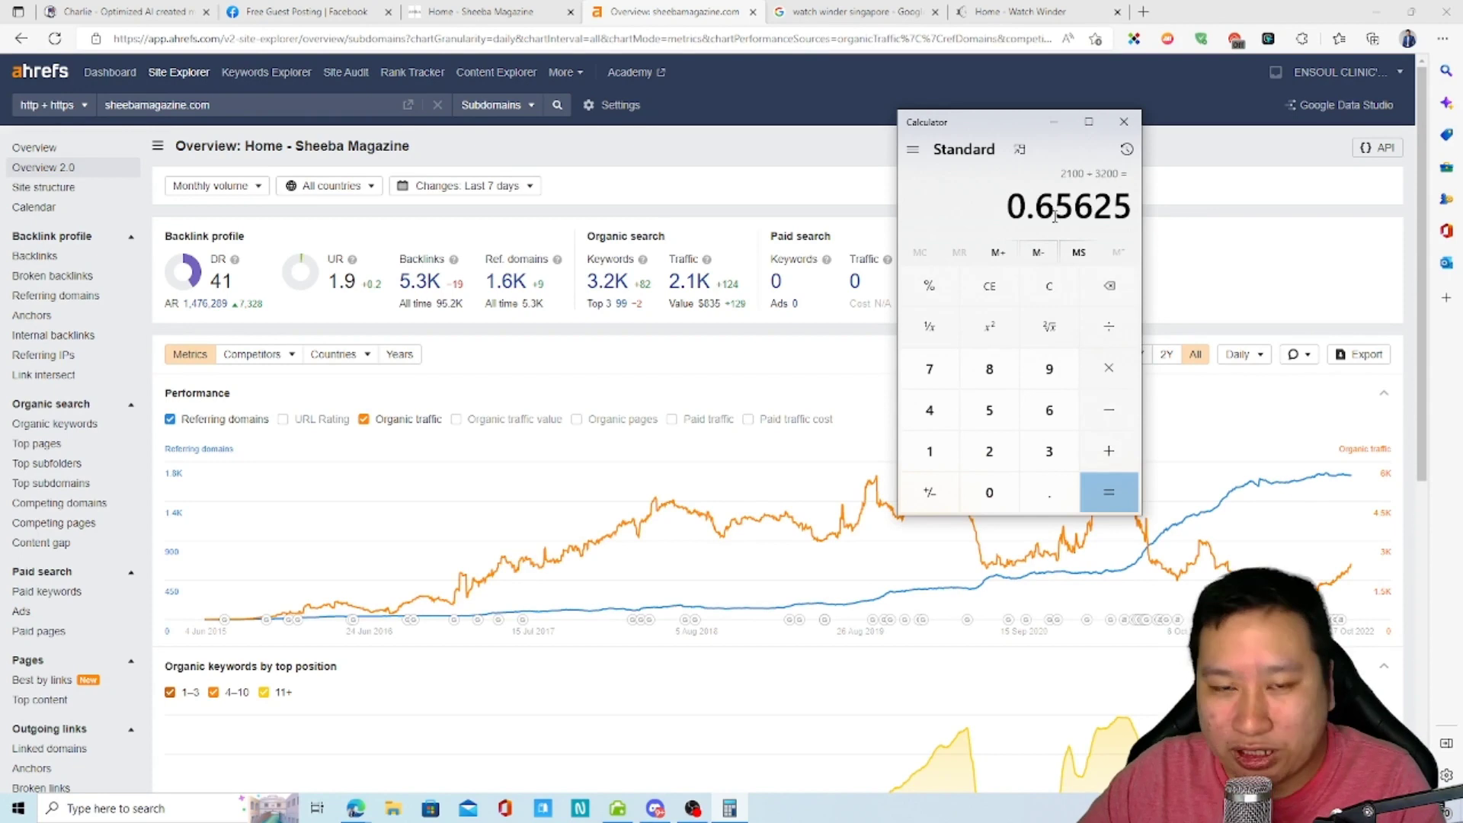
pyautogui.click(1123, 123)
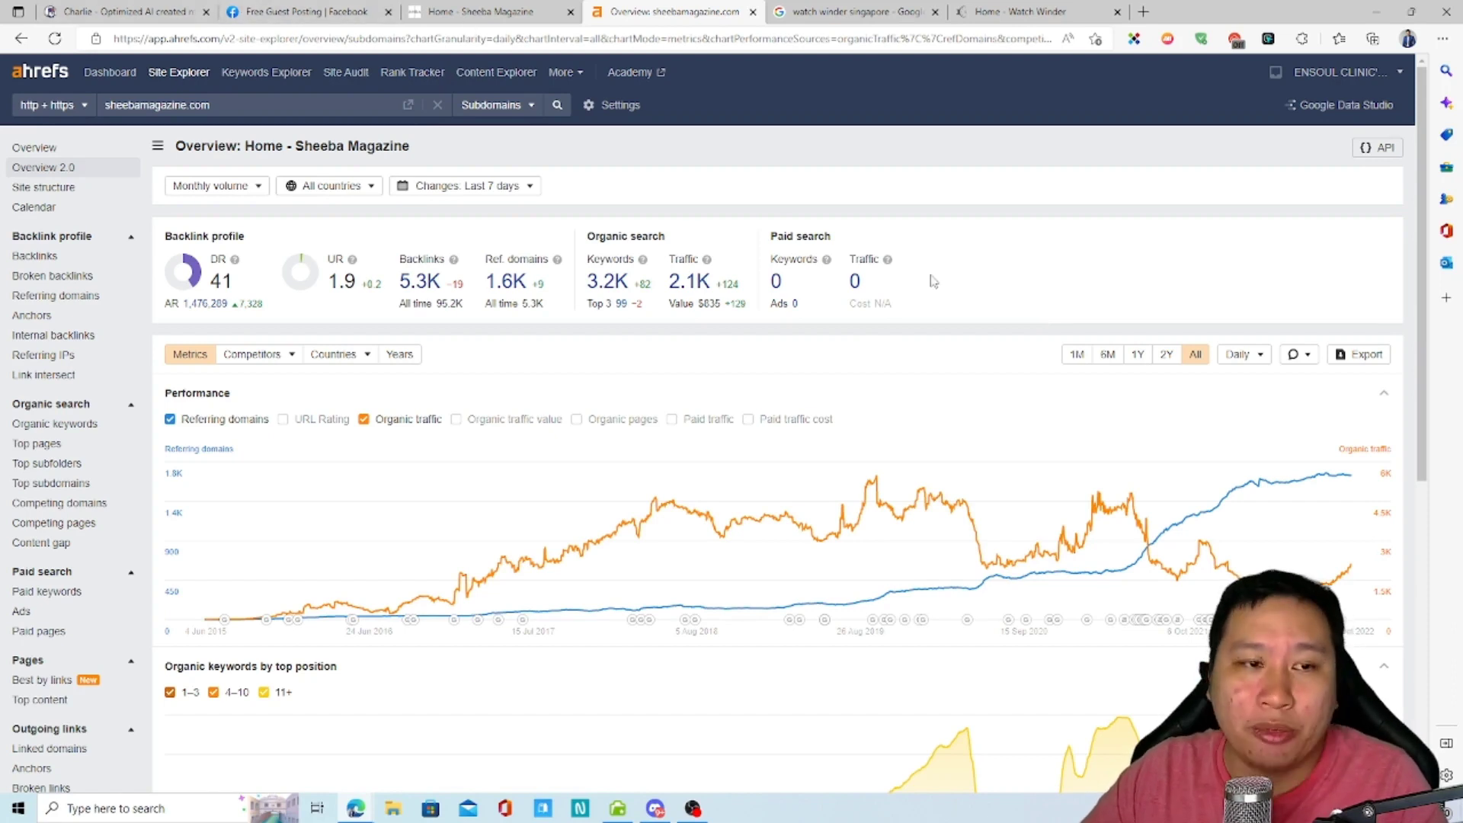
# - Return to the Free Guest Posting group on Facebook and look through its posts for sites offering free guest posts
pyautogui.hotkey('ctrl', 'shift', 'Tab')
pyautogui.hotkey('ctrl', 'shift', 'Tab')
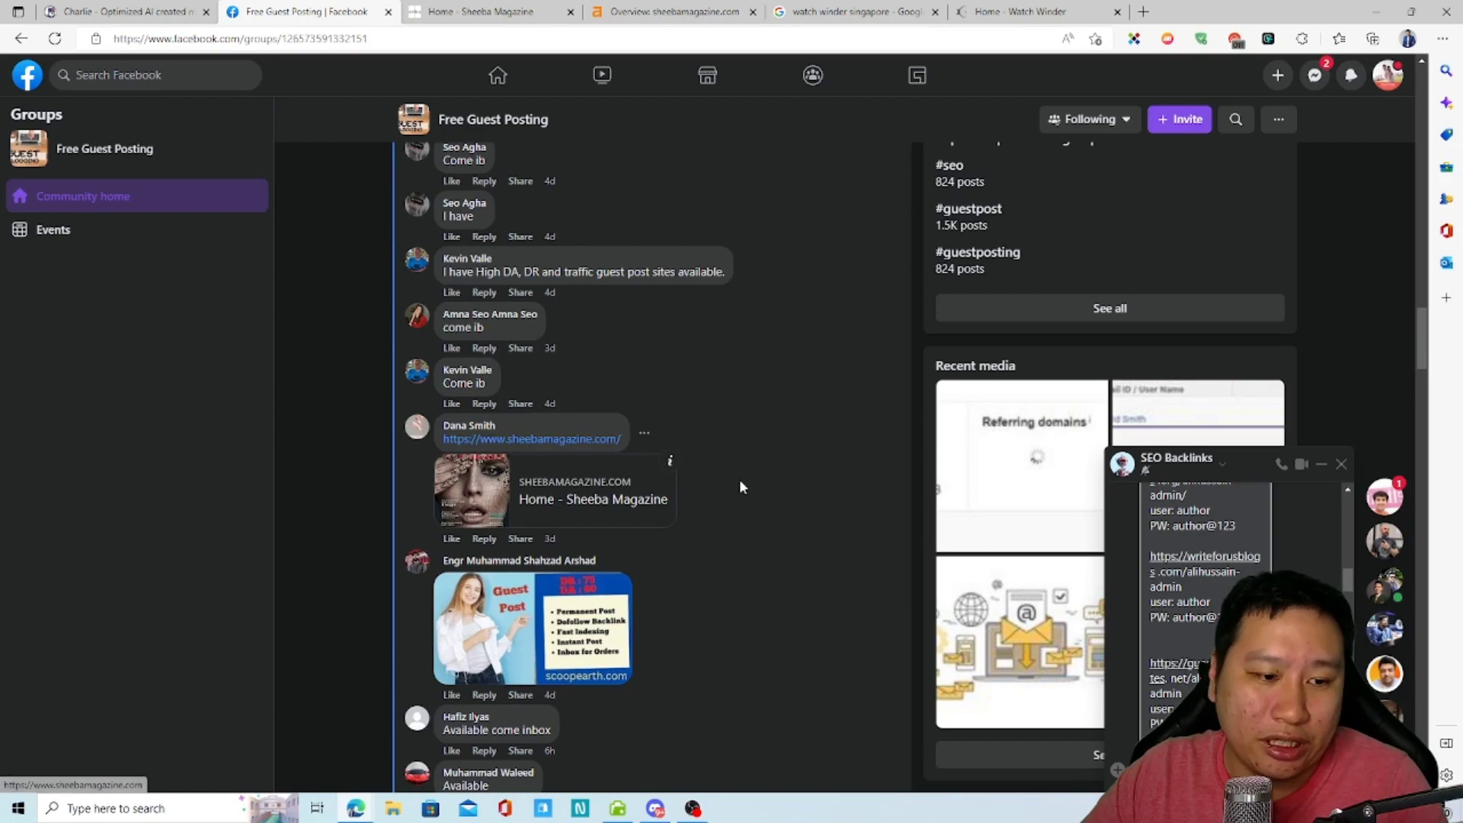
pyautogui.scroll(-15, 736, 482)
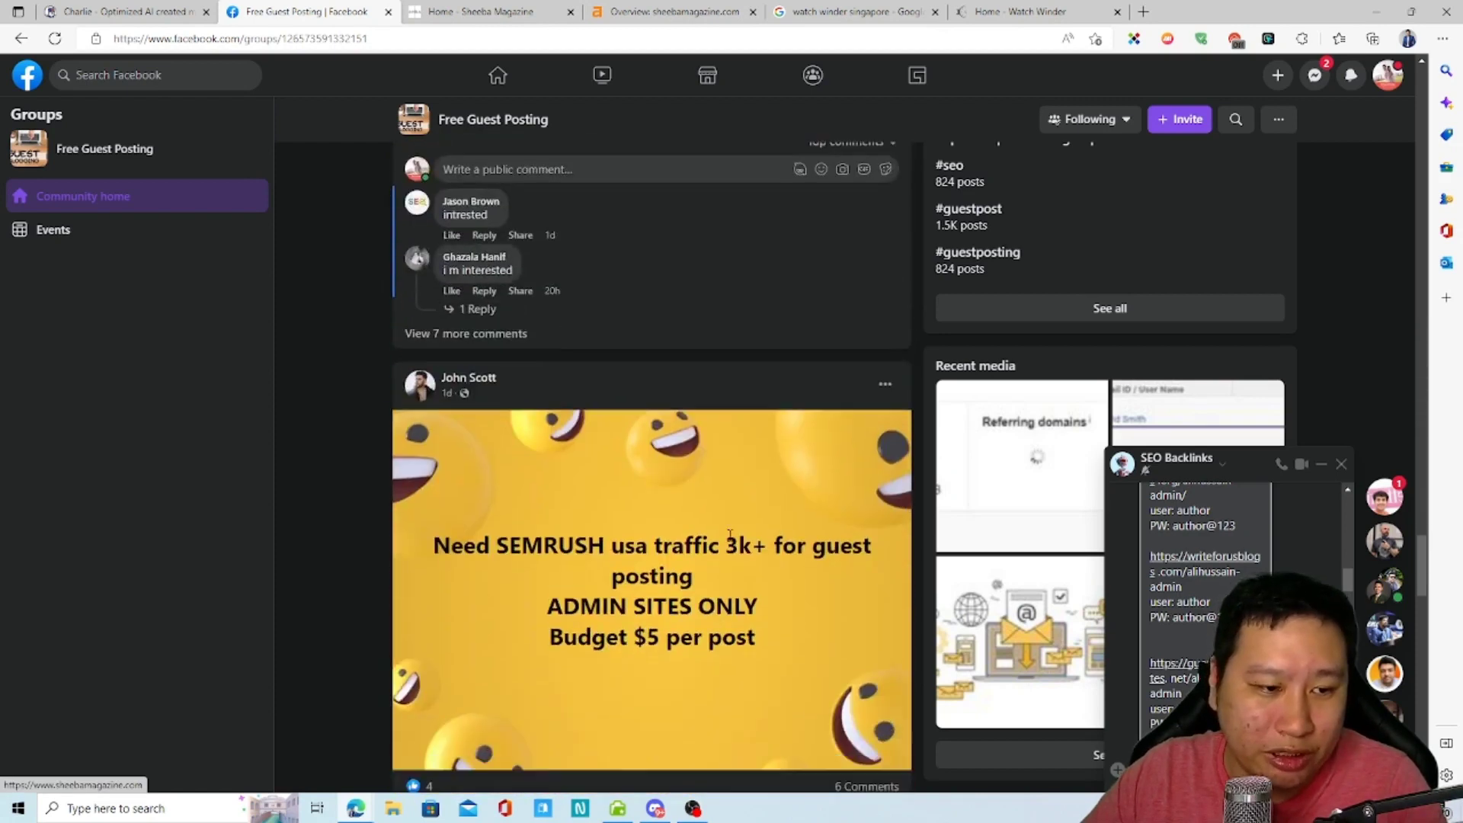
pyautogui.scroll(10, 728, 535)
pyautogui.scroll(-3, 724, 535)
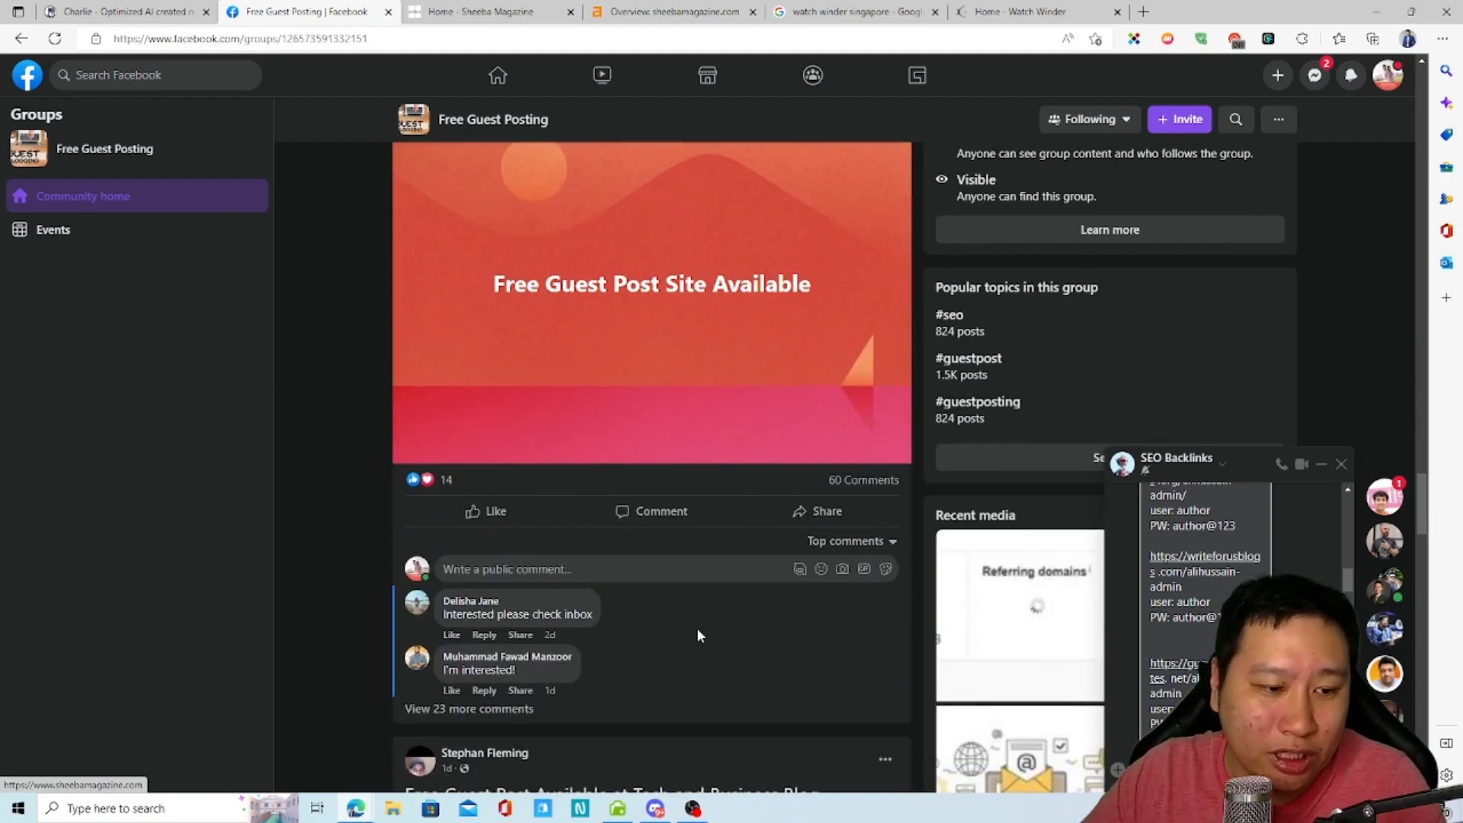
pyautogui.scroll(-6, 663, 602)
pyautogui.scroll(-6, 621, 570)
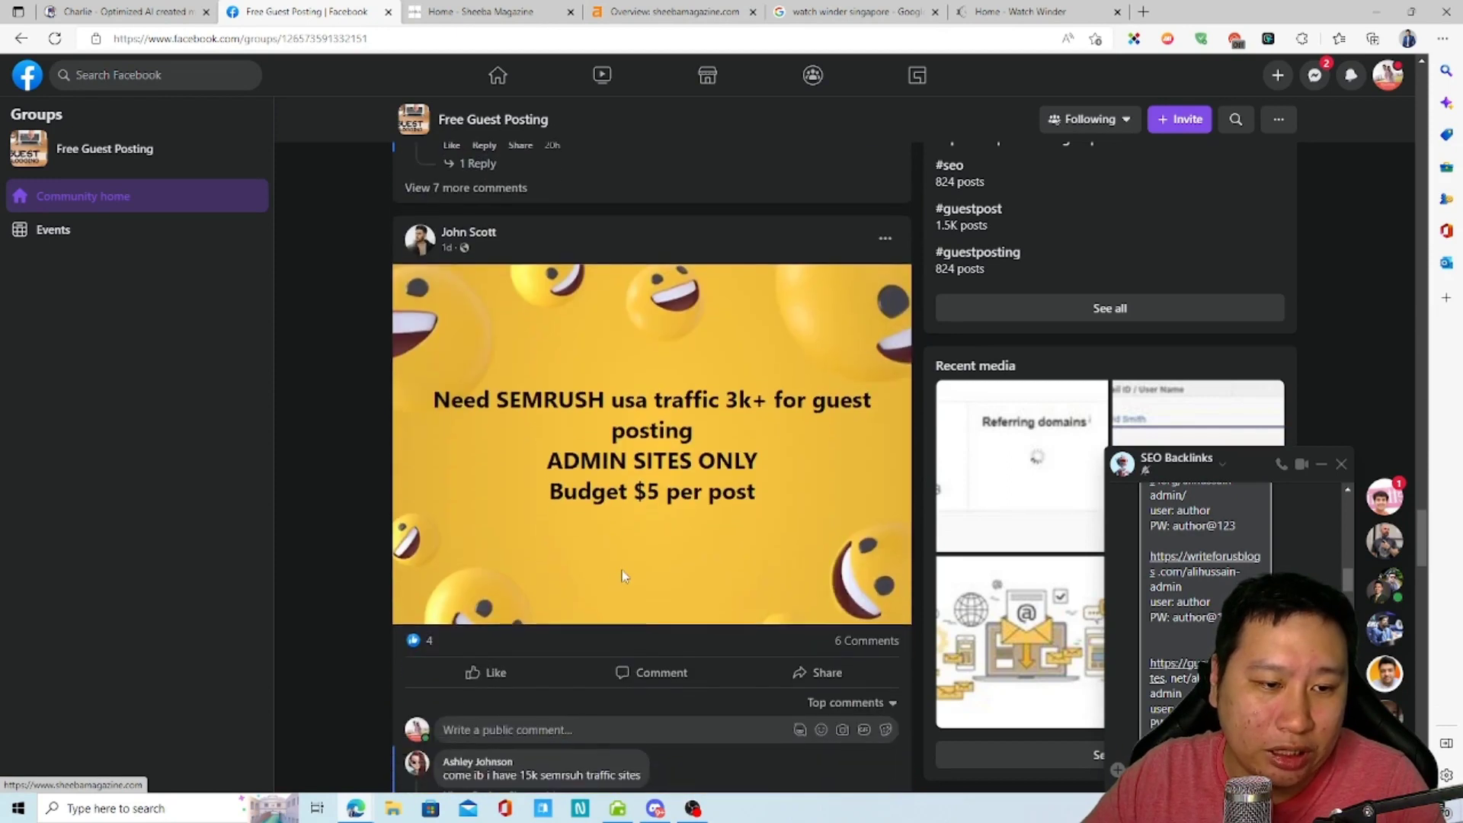
pyautogui.scroll(-3, 627, 564)
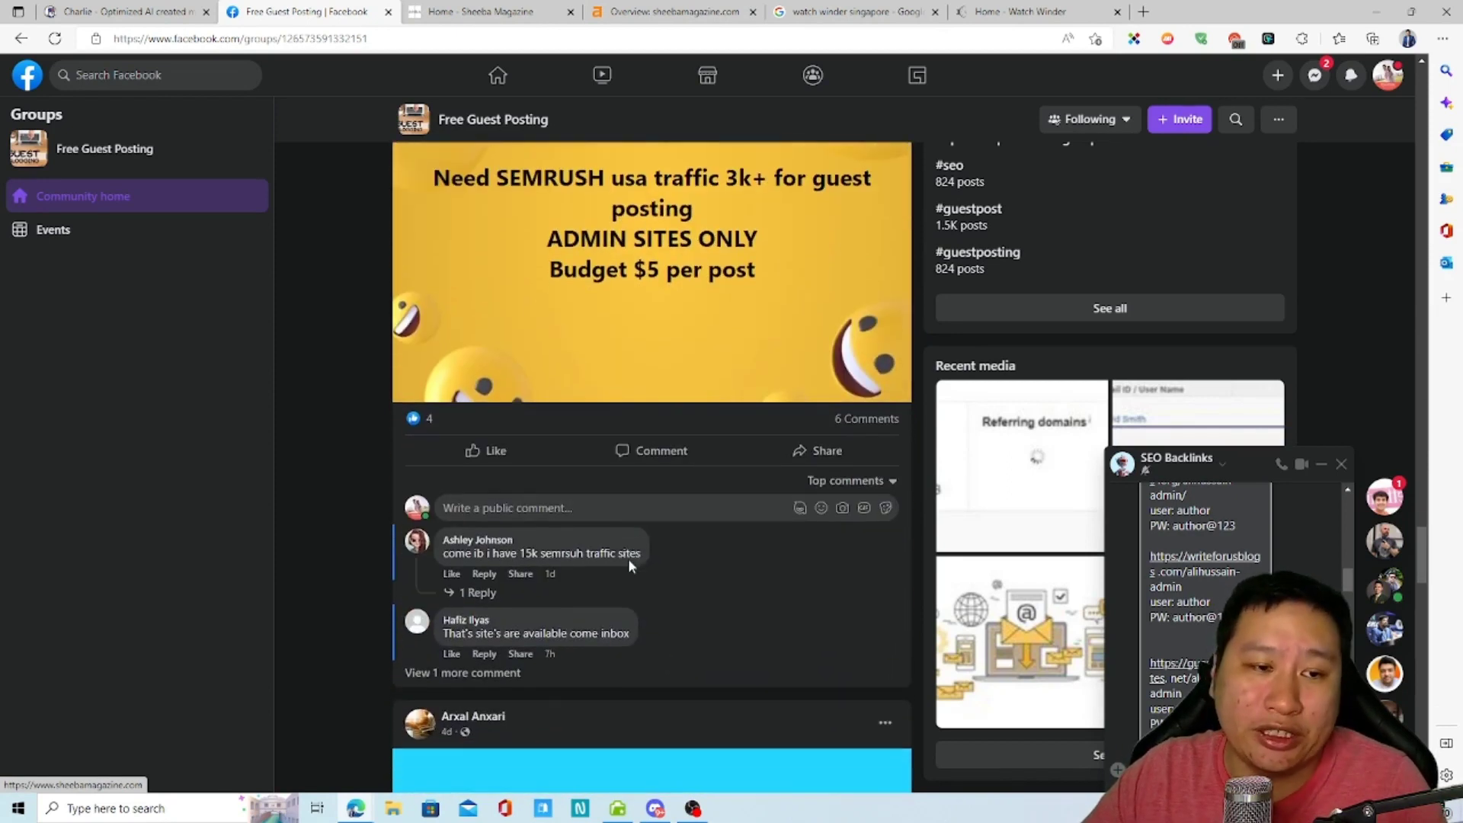
pyautogui.scroll(-10, 628, 557)
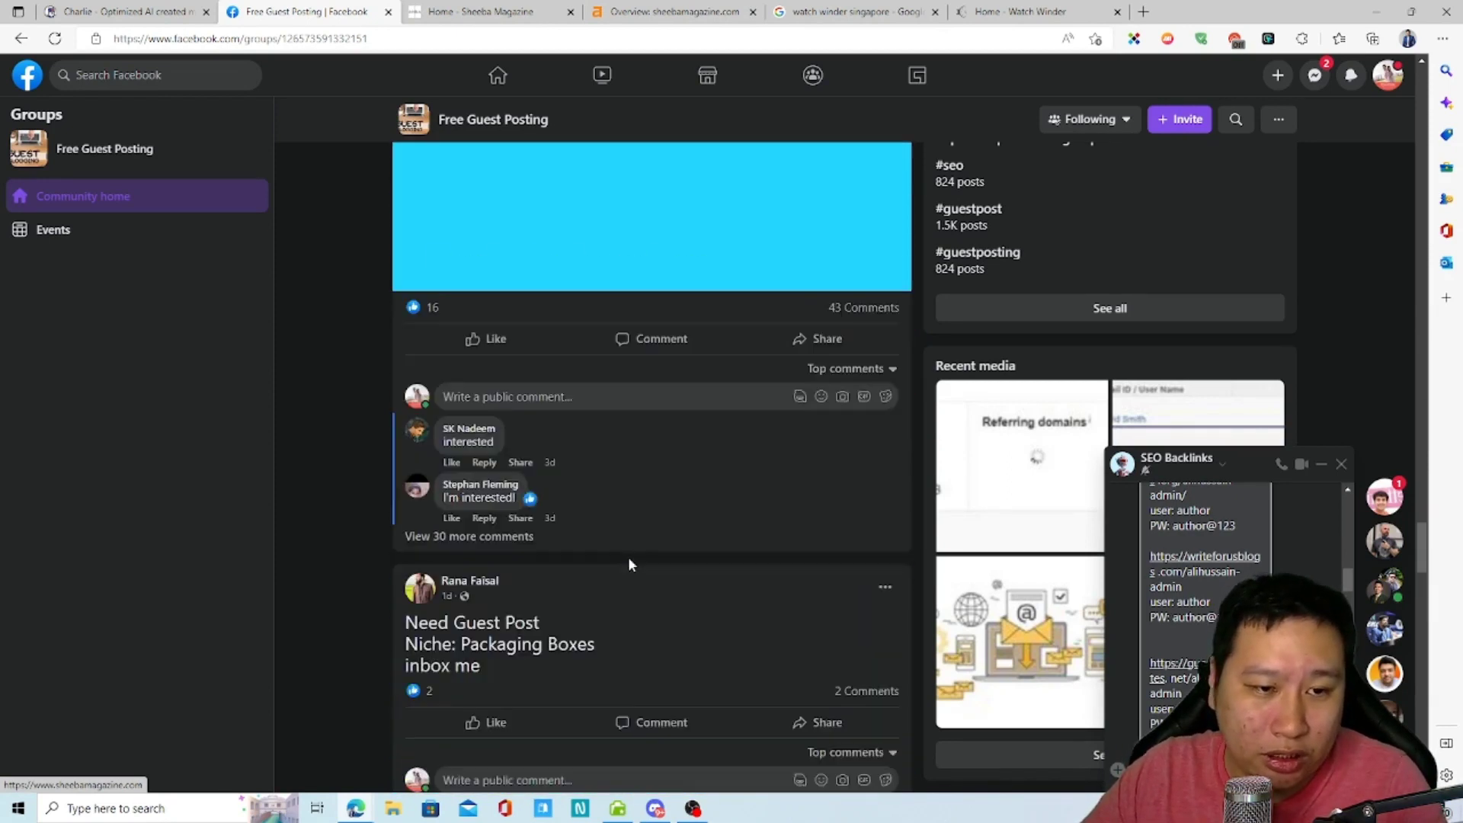
pyautogui.scroll(-6, 756, 540)
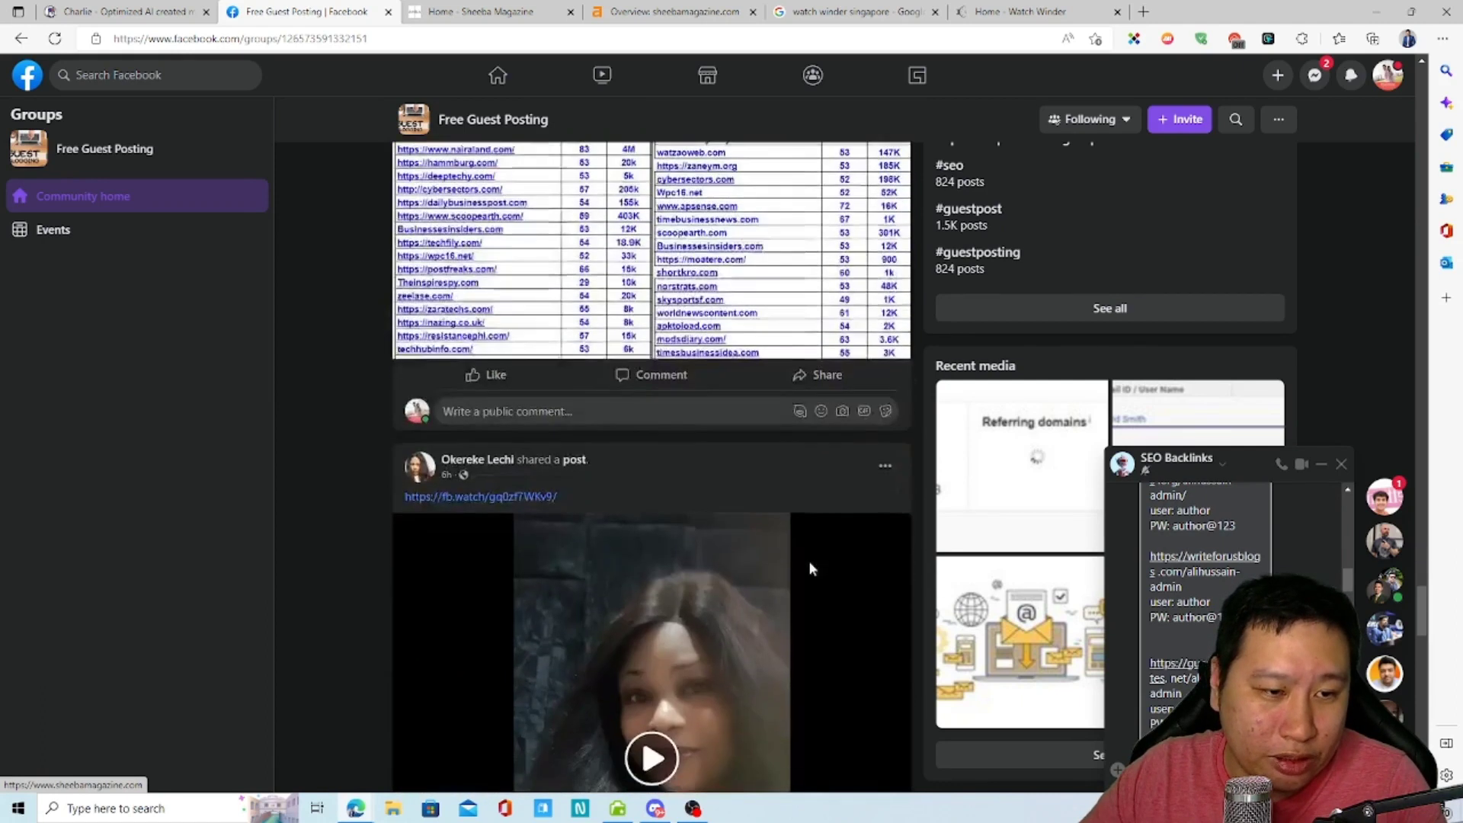
pyautogui.scroll(-9, 812, 570)
pyautogui.scroll(2, 605, 569)
pyautogui.scroll(-2, 605, 568)
pyautogui.scroll(-4, 605, 577)
# - Copy annualeventpost.com from the free guest post offer and look up its overview in Ahrefs Site Explorer
pyautogui.moveTo(531, 410); pyautogui.dragTo(772, 421)
pyautogui.hotkey('ctrl', 'c')
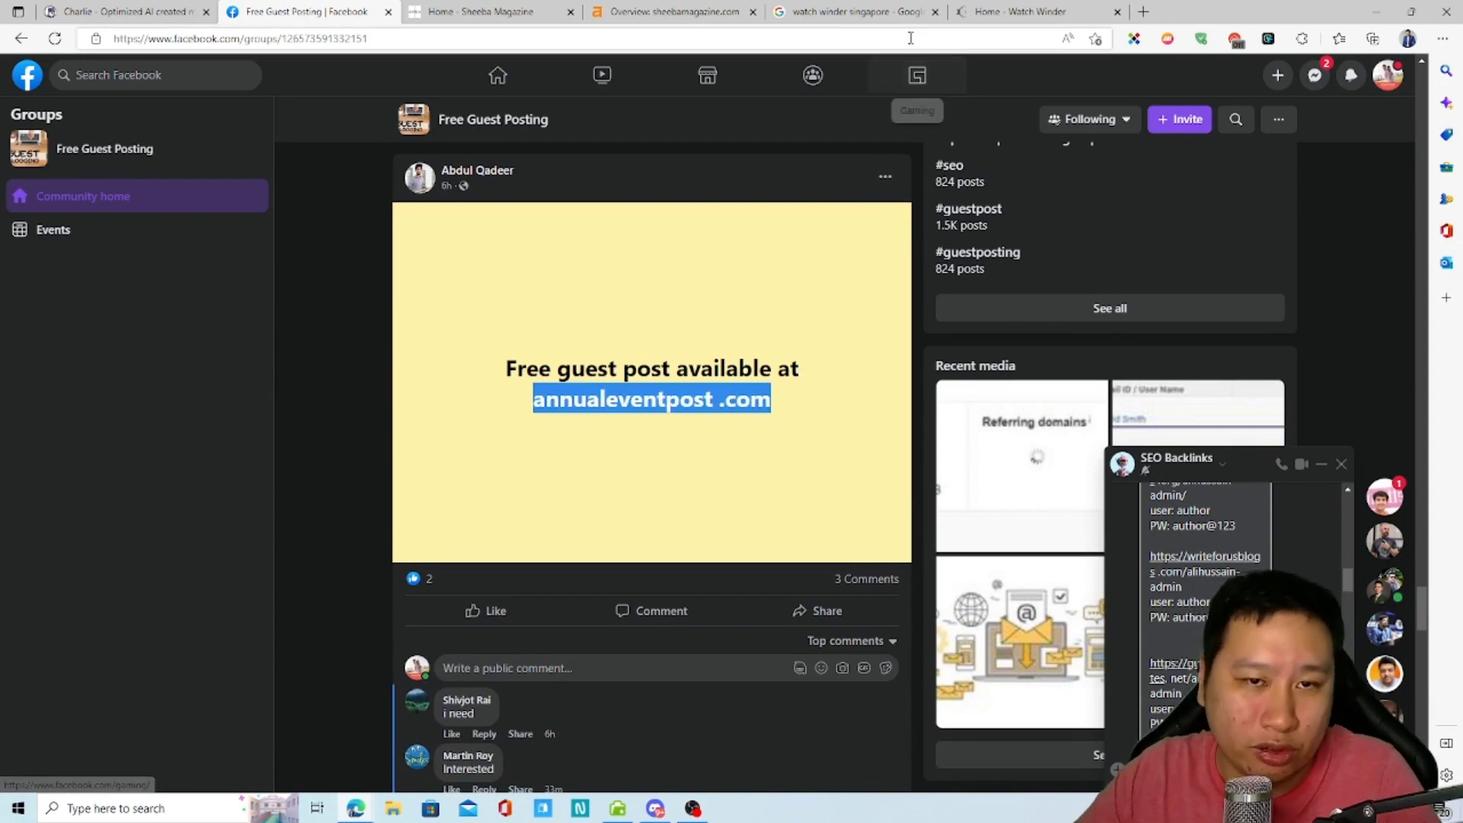
pyautogui.click(648, 11)
pyautogui.tripleClick(257, 100)
pyautogui.hotkey('ctrl', 'v')
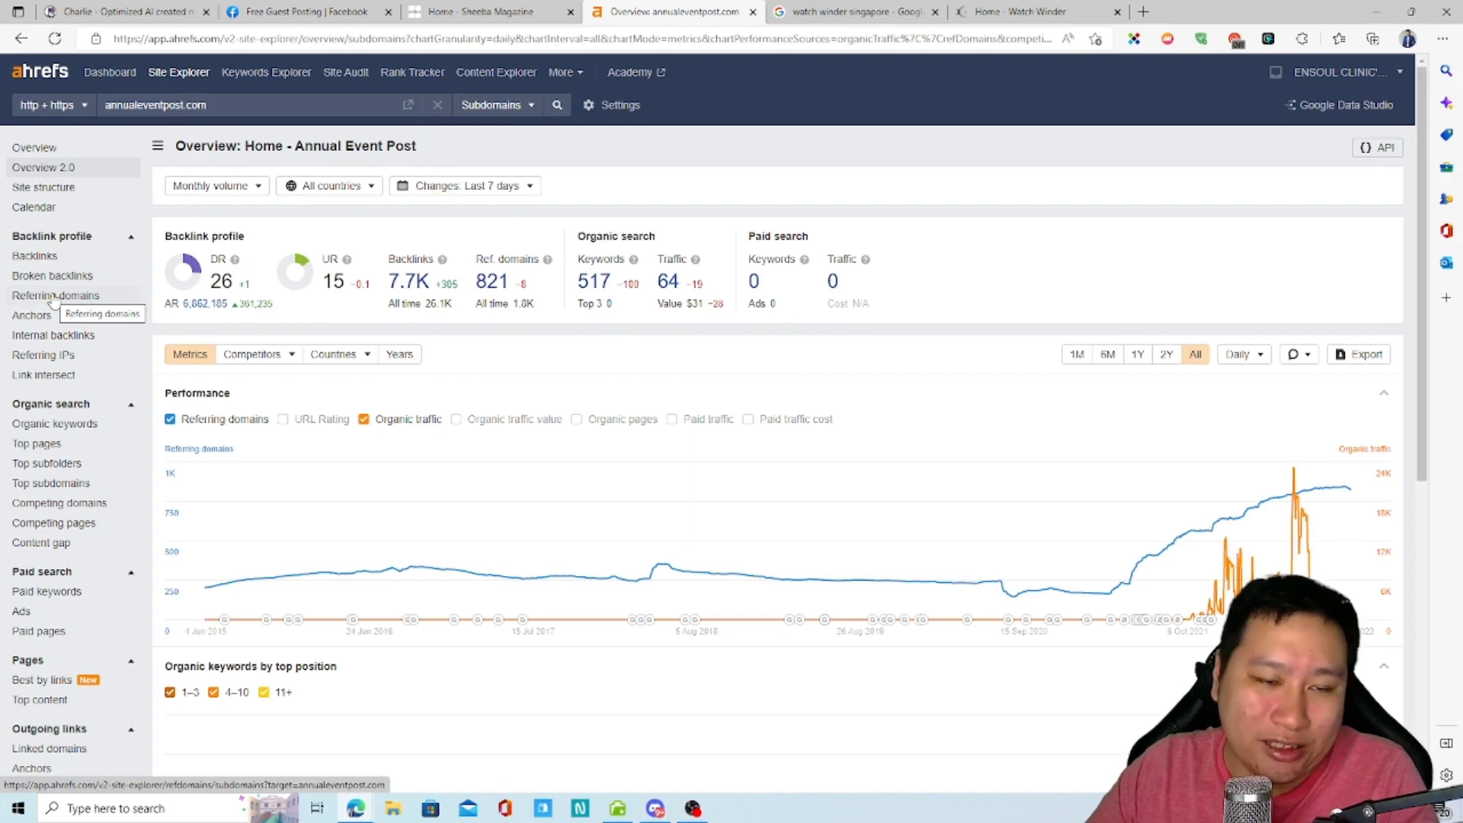
# - Go back to the Facebook group, find the travel-niche guest post request and expand the comment listing site links
pyautogui.click(297, 11)
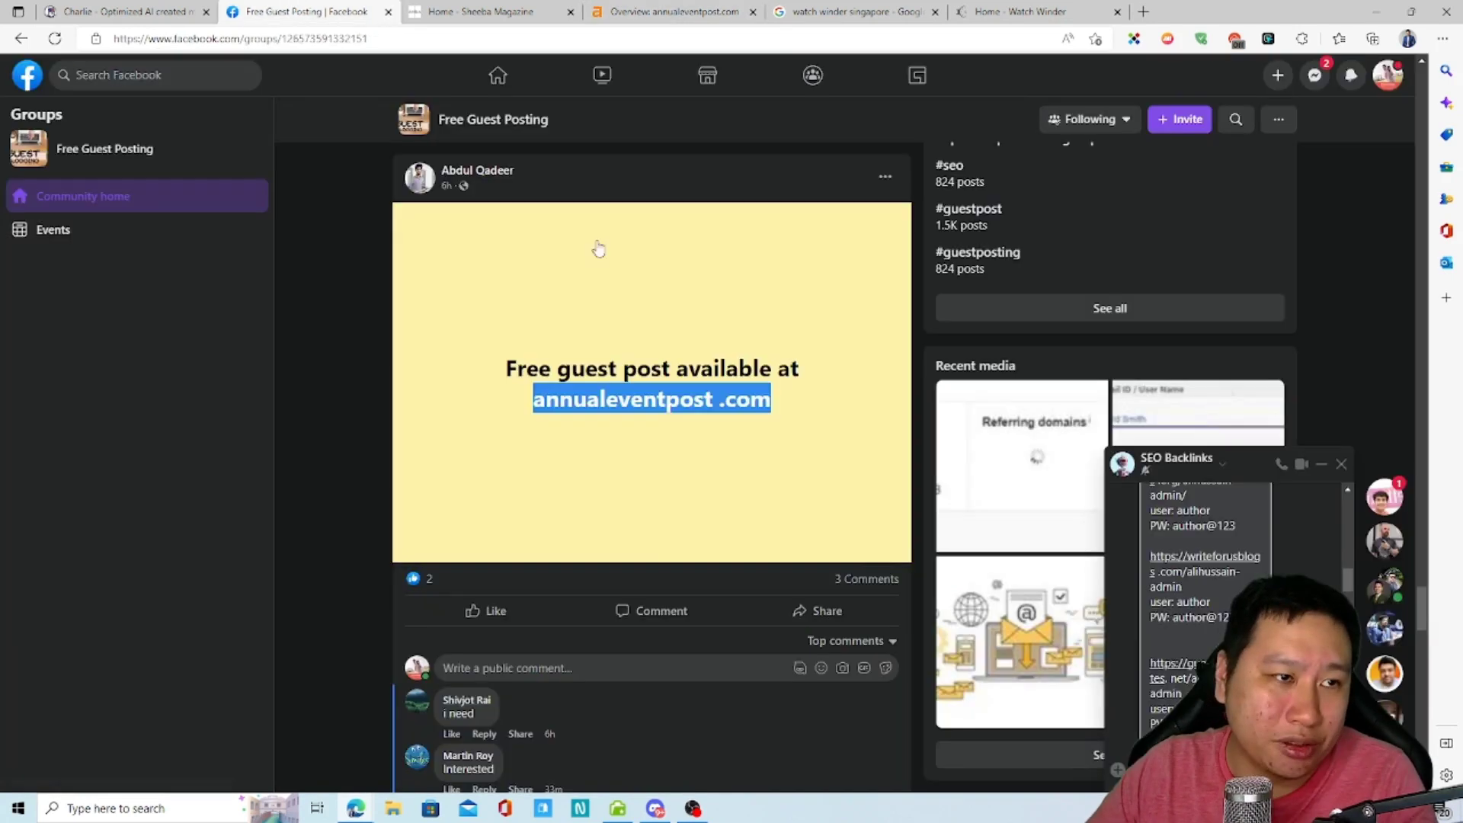
pyautogui.scroll(-10, 679, 532)
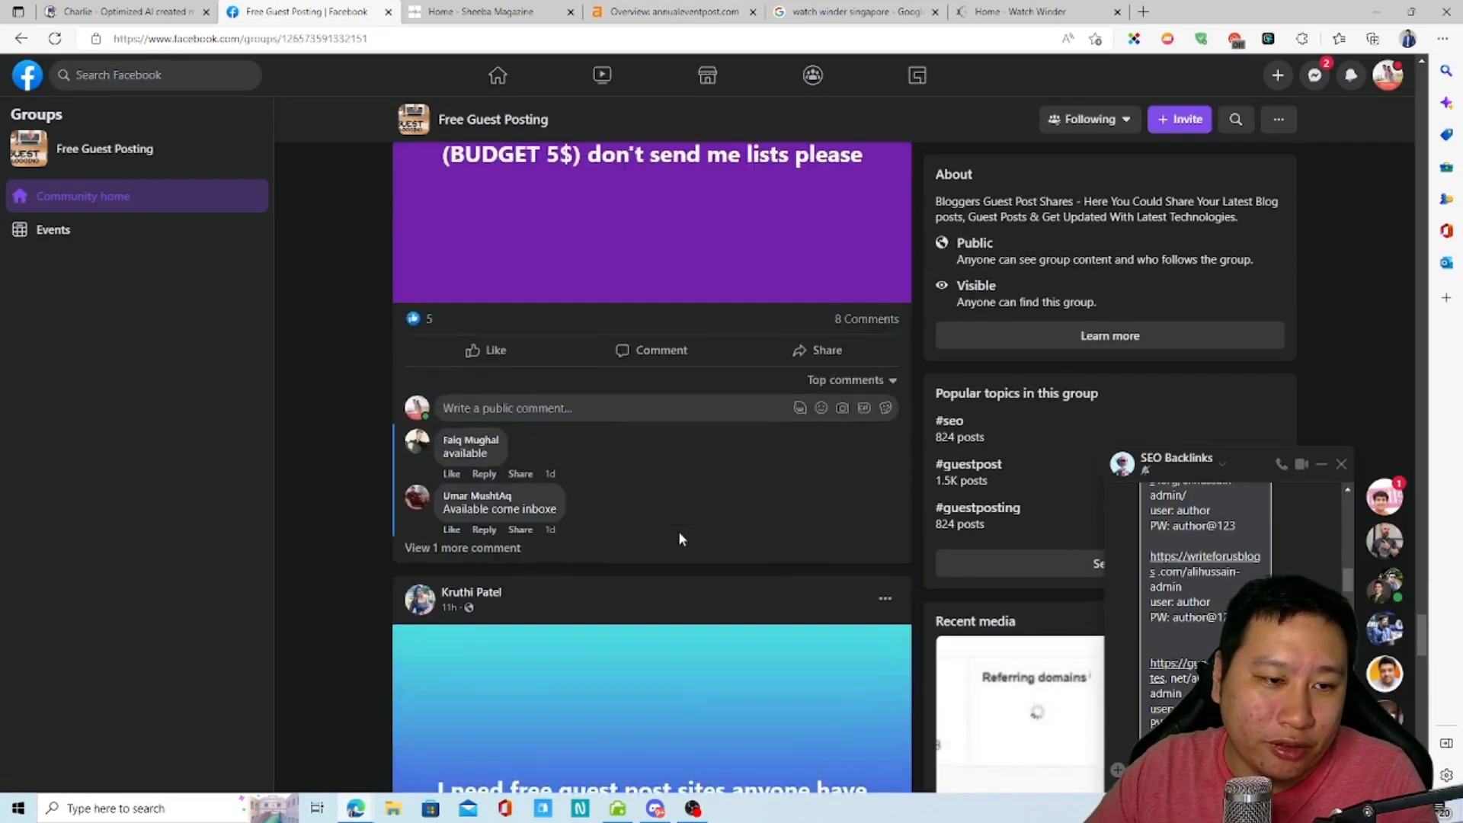
pyautogui.scroll(-10, 679, 532)
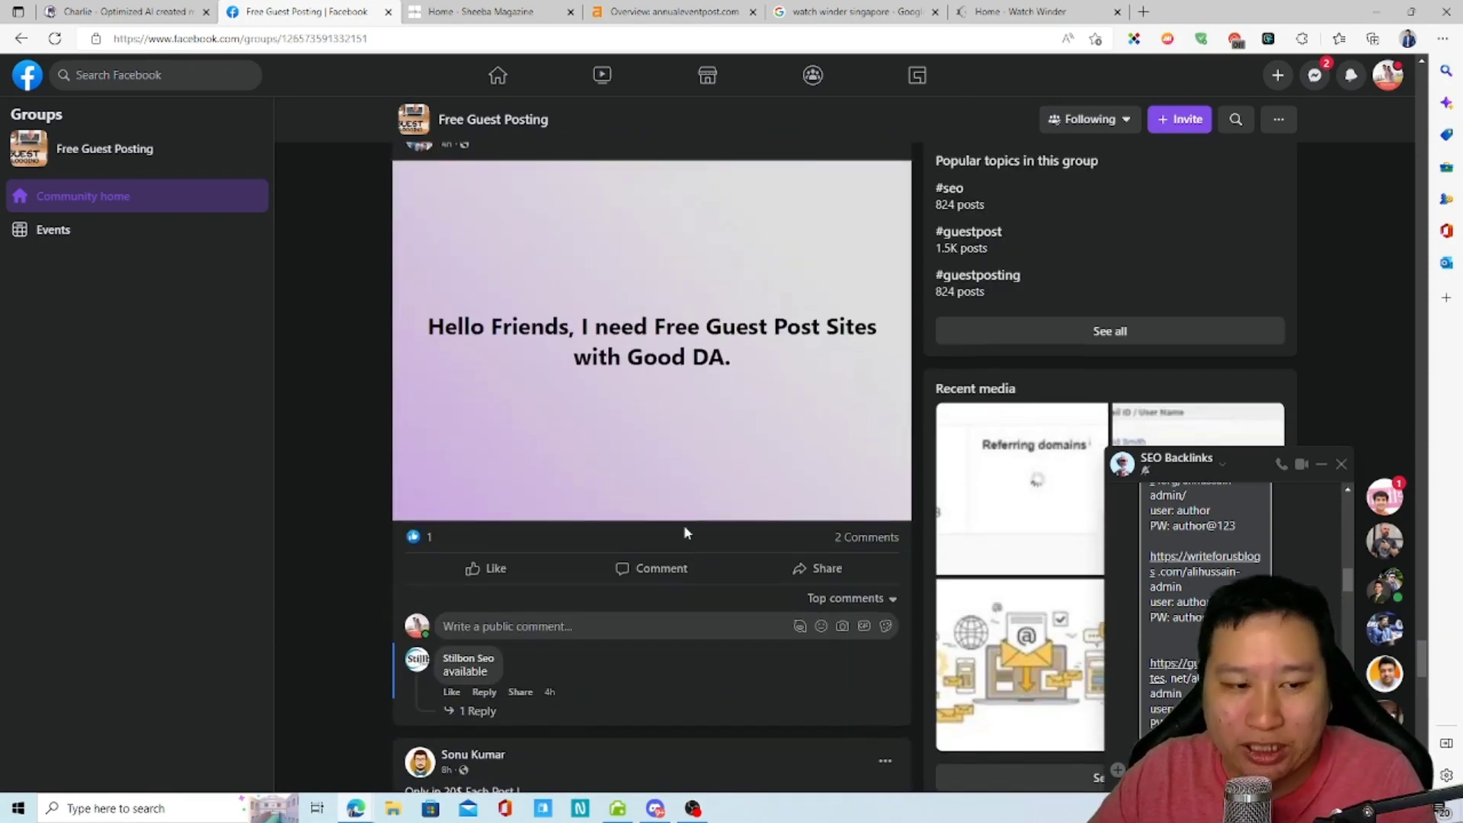
pyautogui.scroll(-5, 683, 528)
pyautogui.scroll(-9, 652, 531)
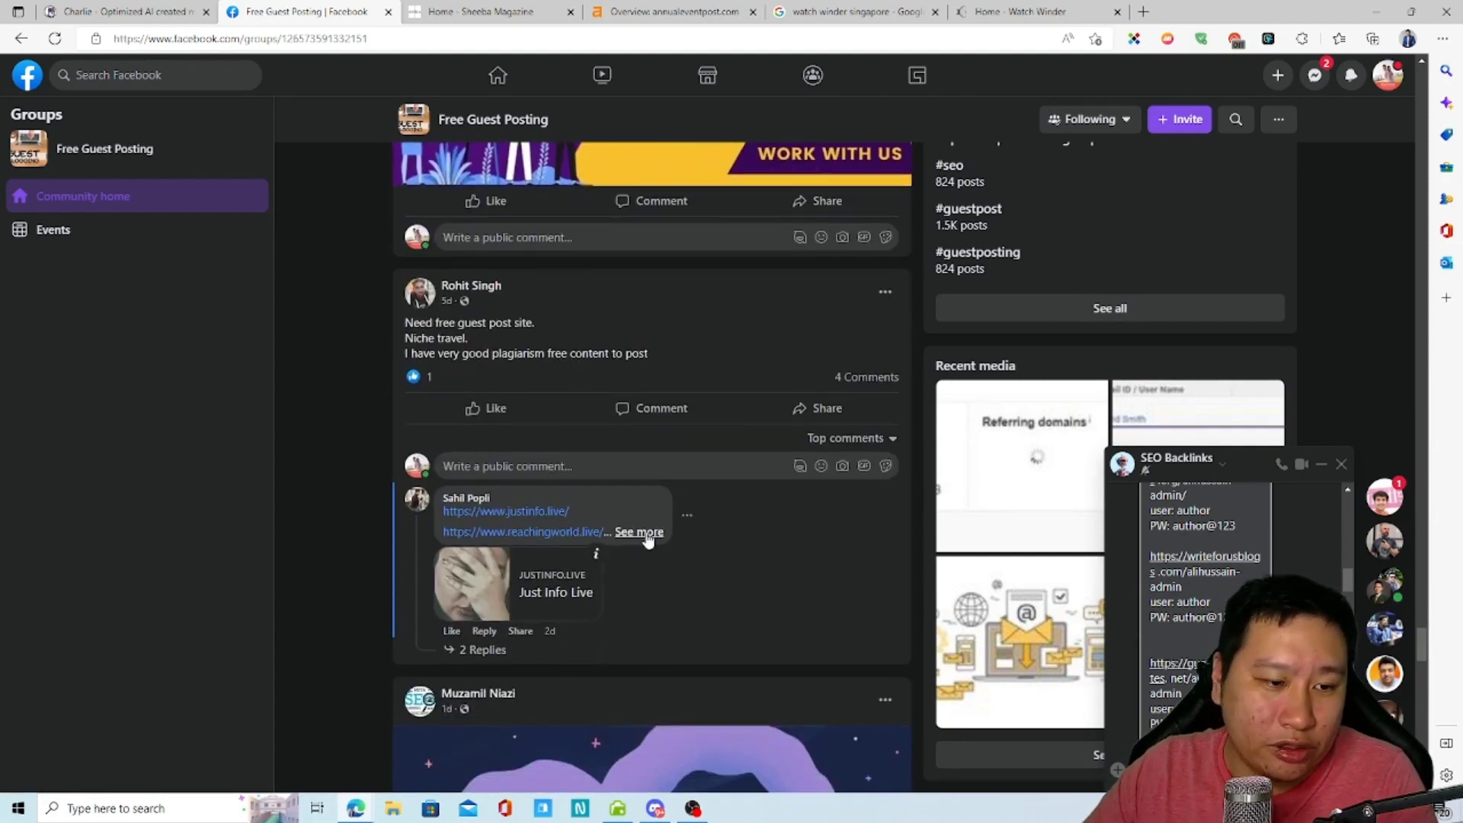
pyautogui.click(646, 534)
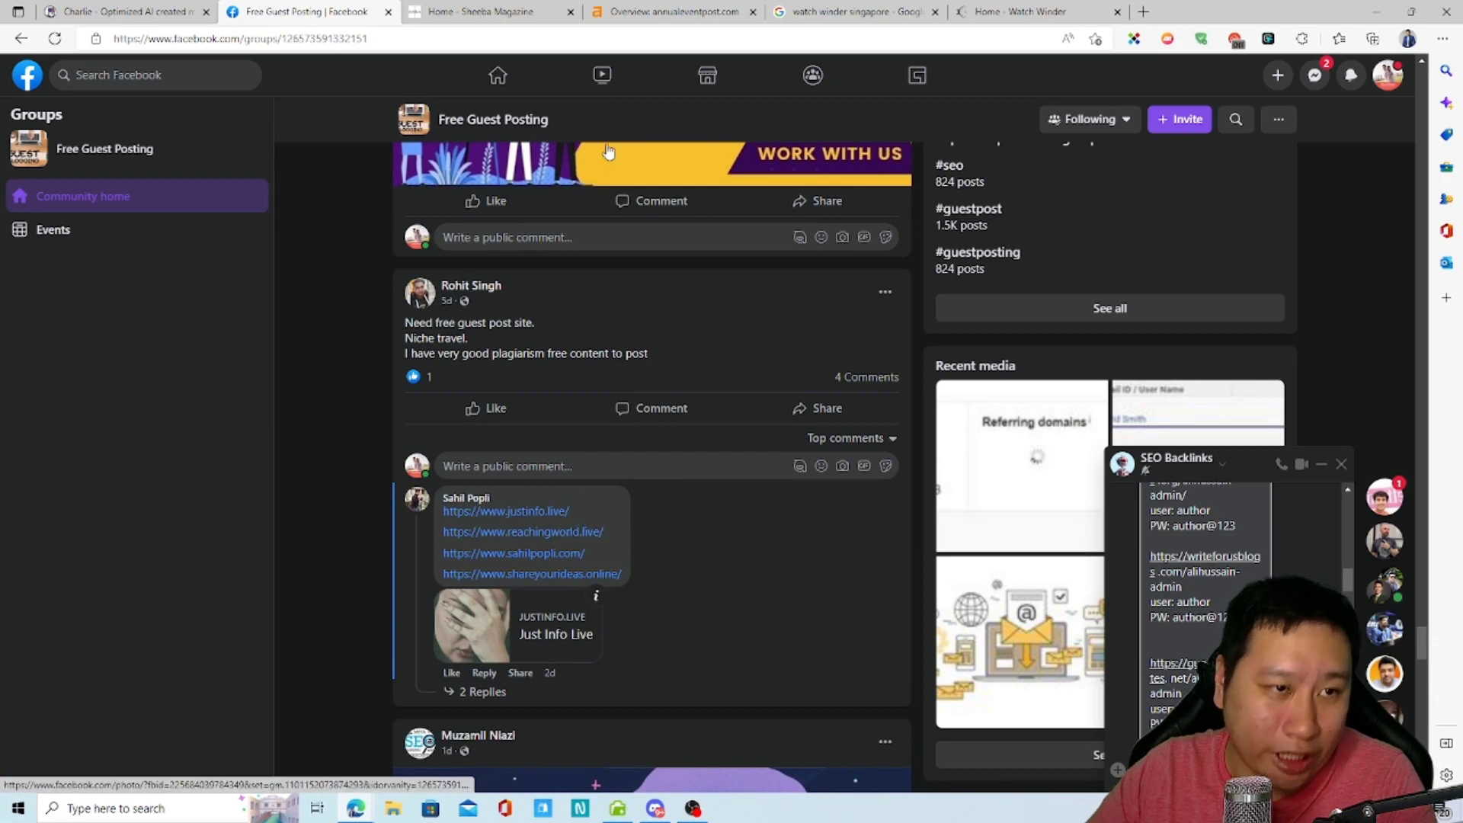
# - Copy justinfo.live from the comment under the travel-niche request and look up its overview in Ahrefs Site Explorer
pyautogui.moveTo(570, 511); pyautogui.dragTo(535, 511)
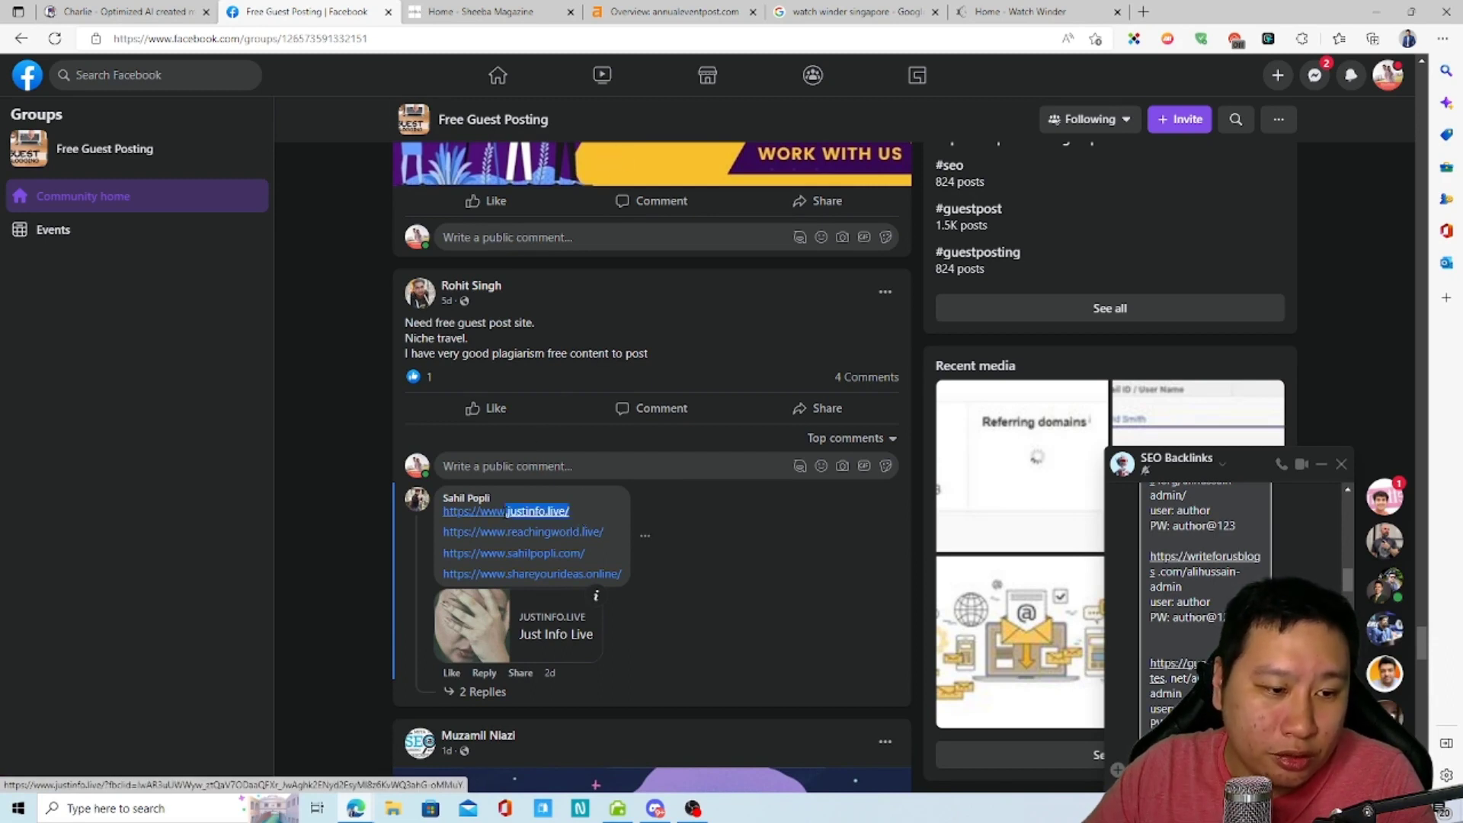
pyautogui.click(640, 9)
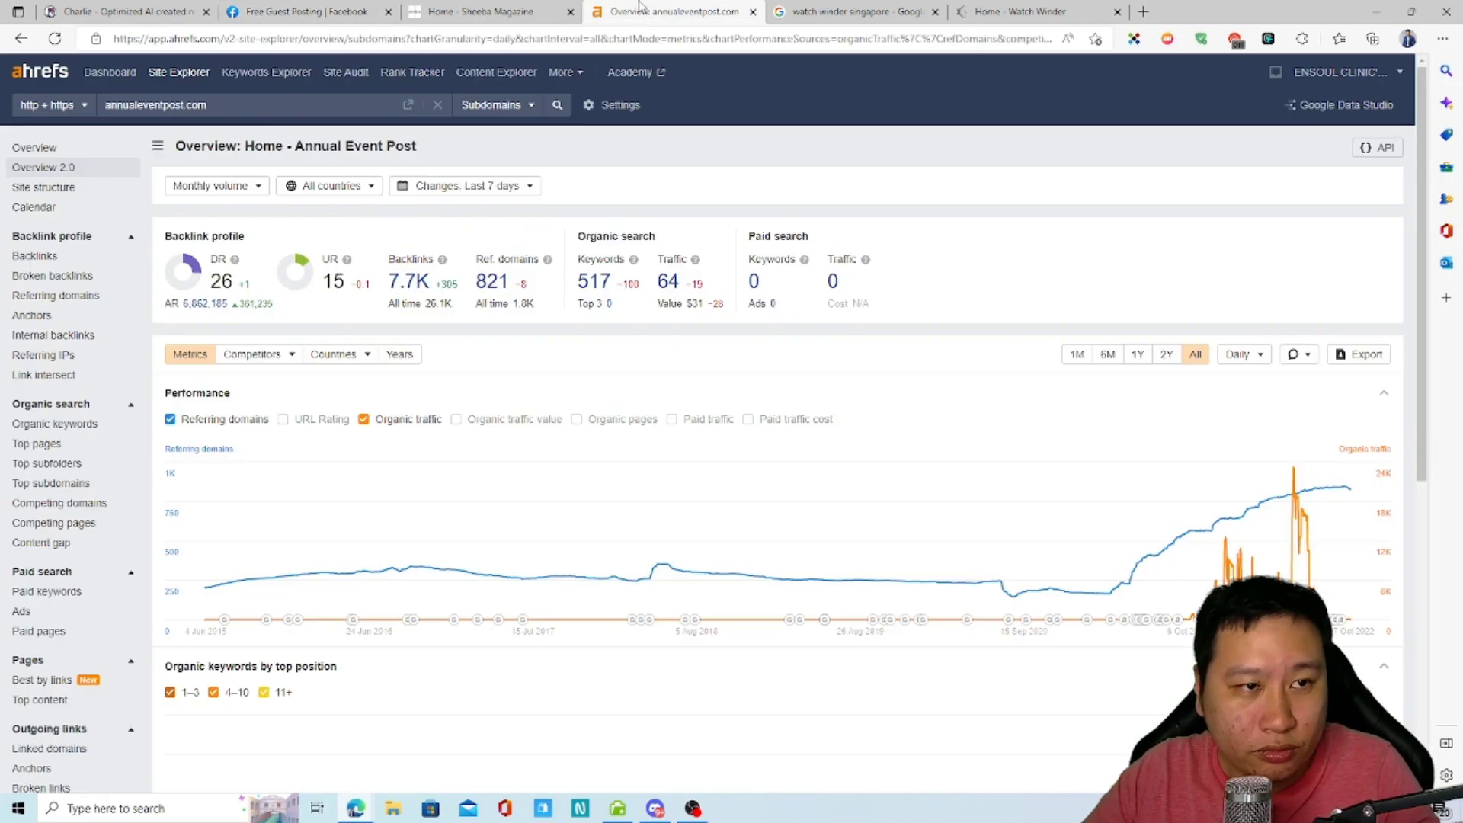
pyautogui.click(257, 100)
pyautogui.hotkey('ctrl', 'a')
pyautogui.write('justinfo.live')
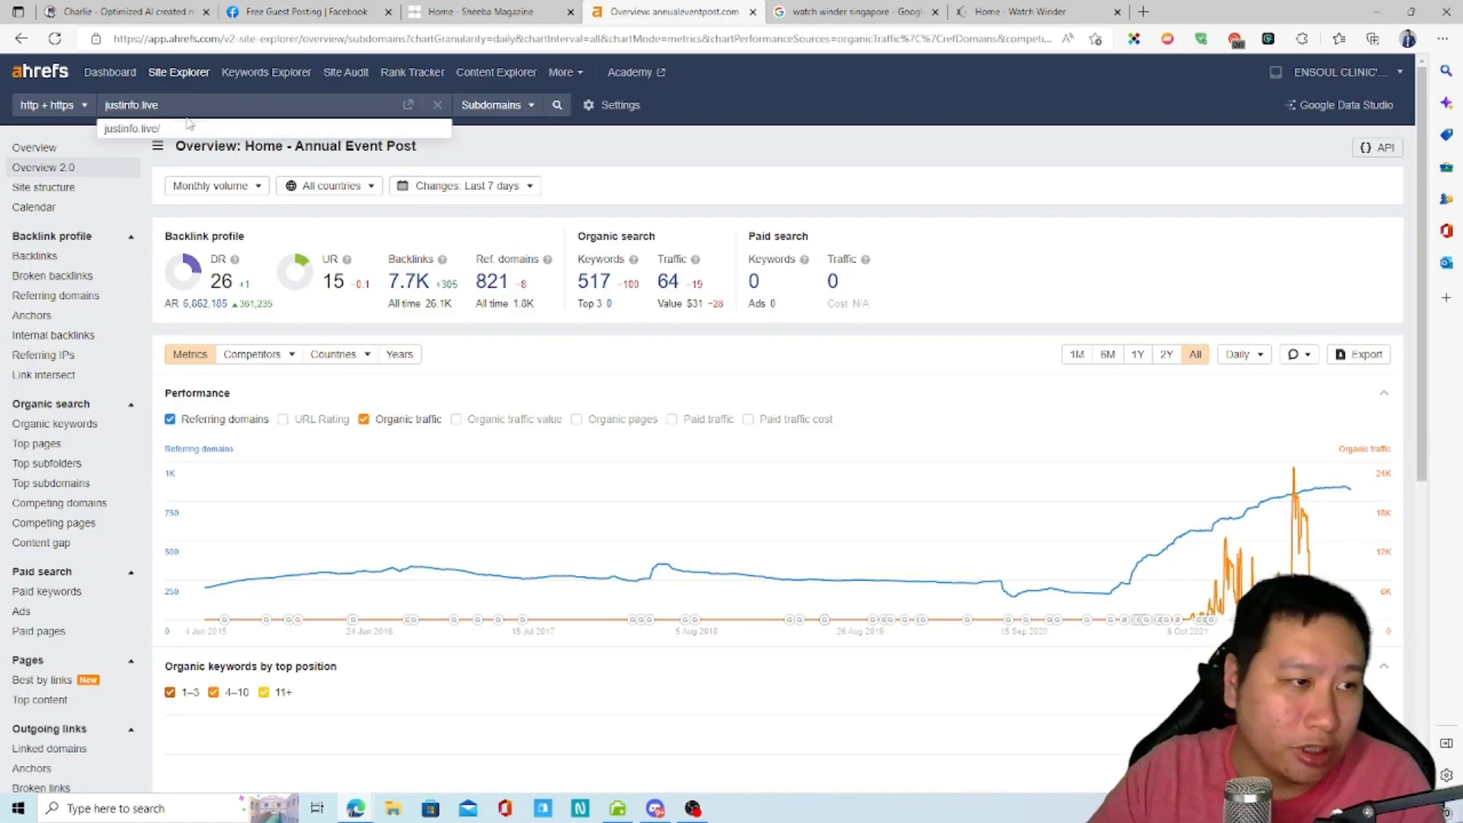
pyautogui.press('Return')
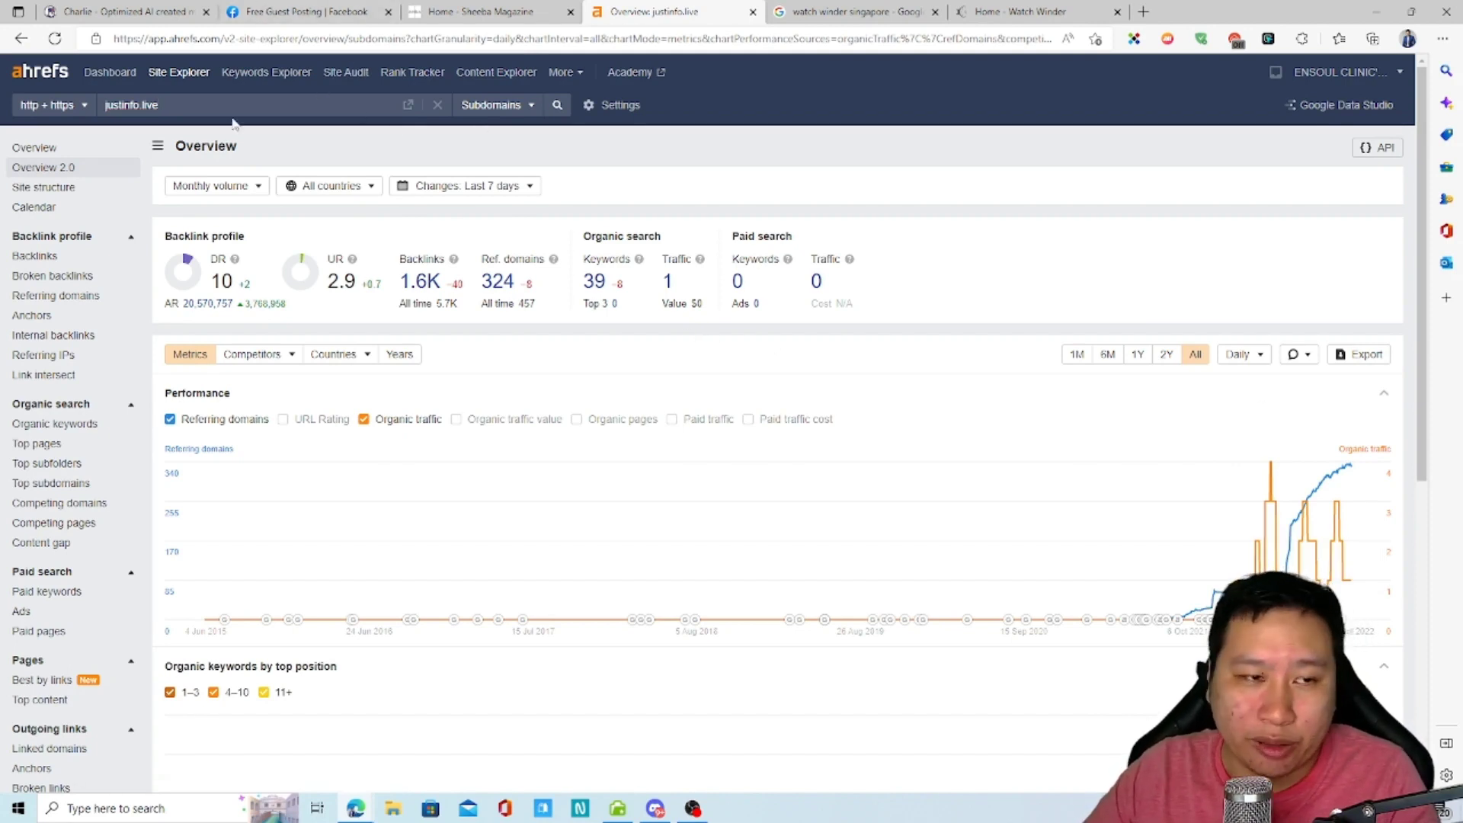
# - Go back in Ahrefs to the referring domains report for watchwinder.com.sg and check the linking sites' traffic
pyautogui.click(843, 11)
pyautogui.hotkey('ctrl', 'Tab')
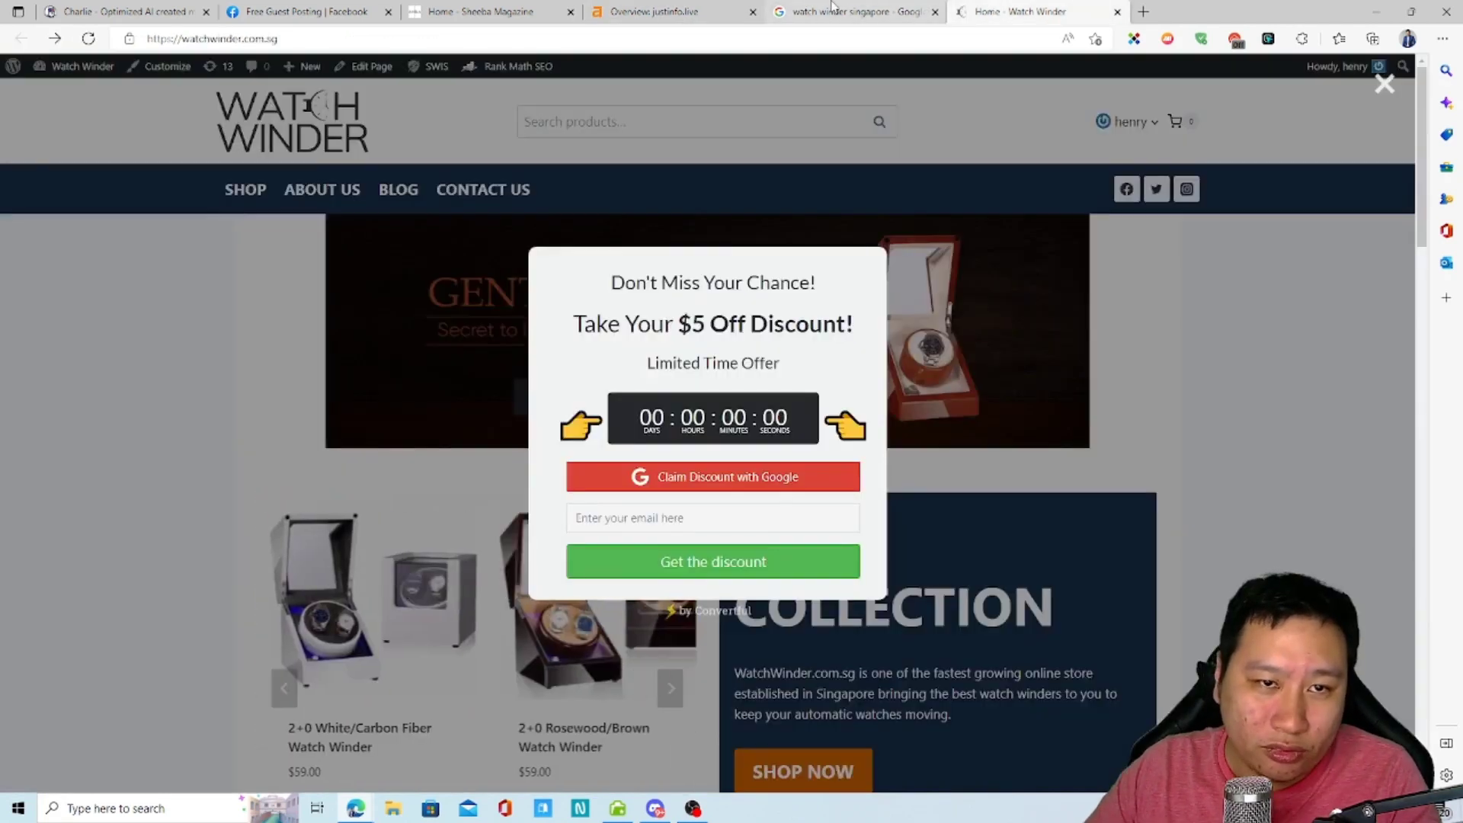
pyautogui.click(657, 9)
pyautogui.rightClick(21, 38)
pyautogui.click(81, 141)
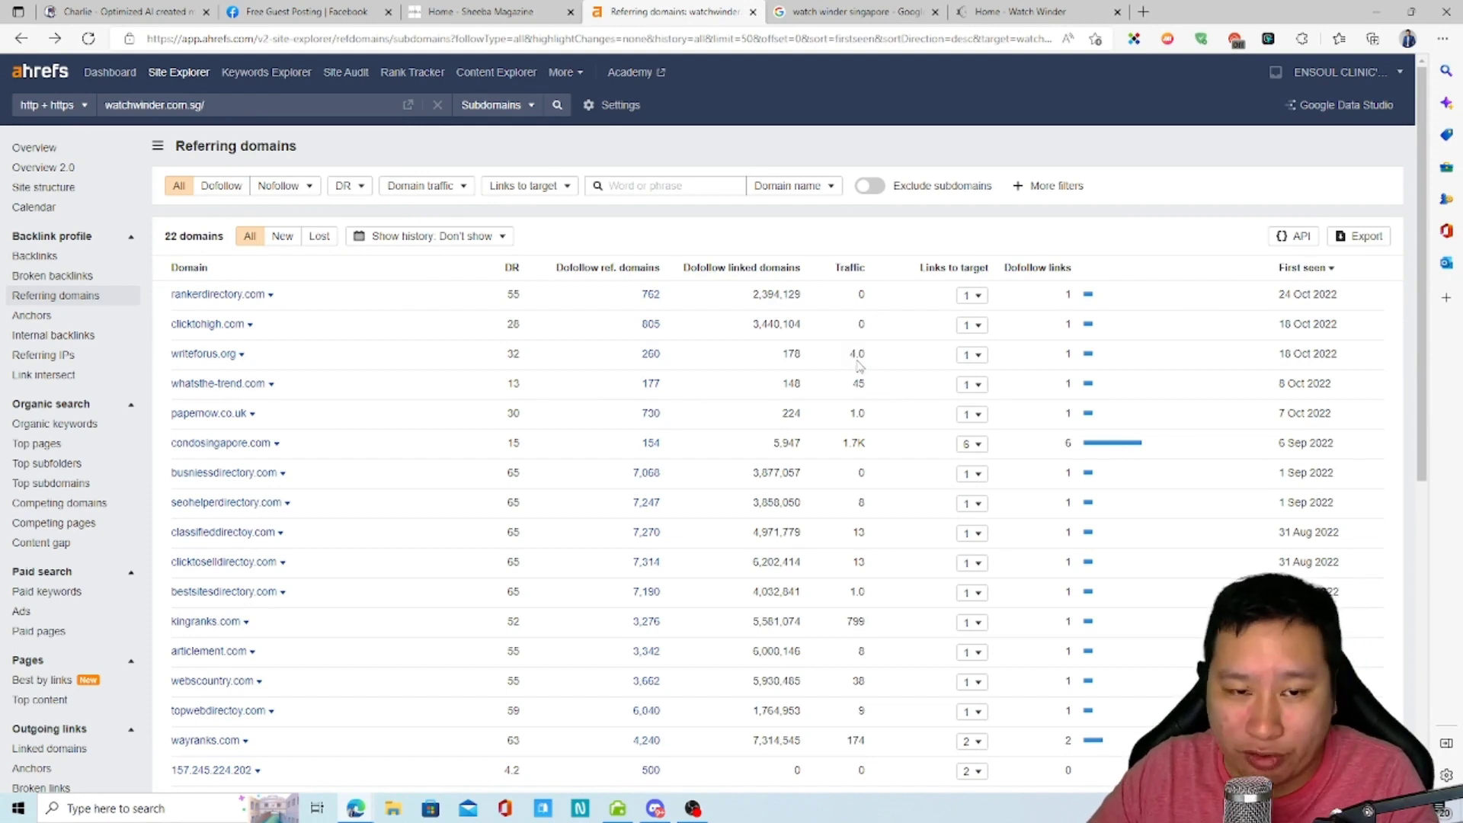
pyautogui.doubleClick(860, 415)
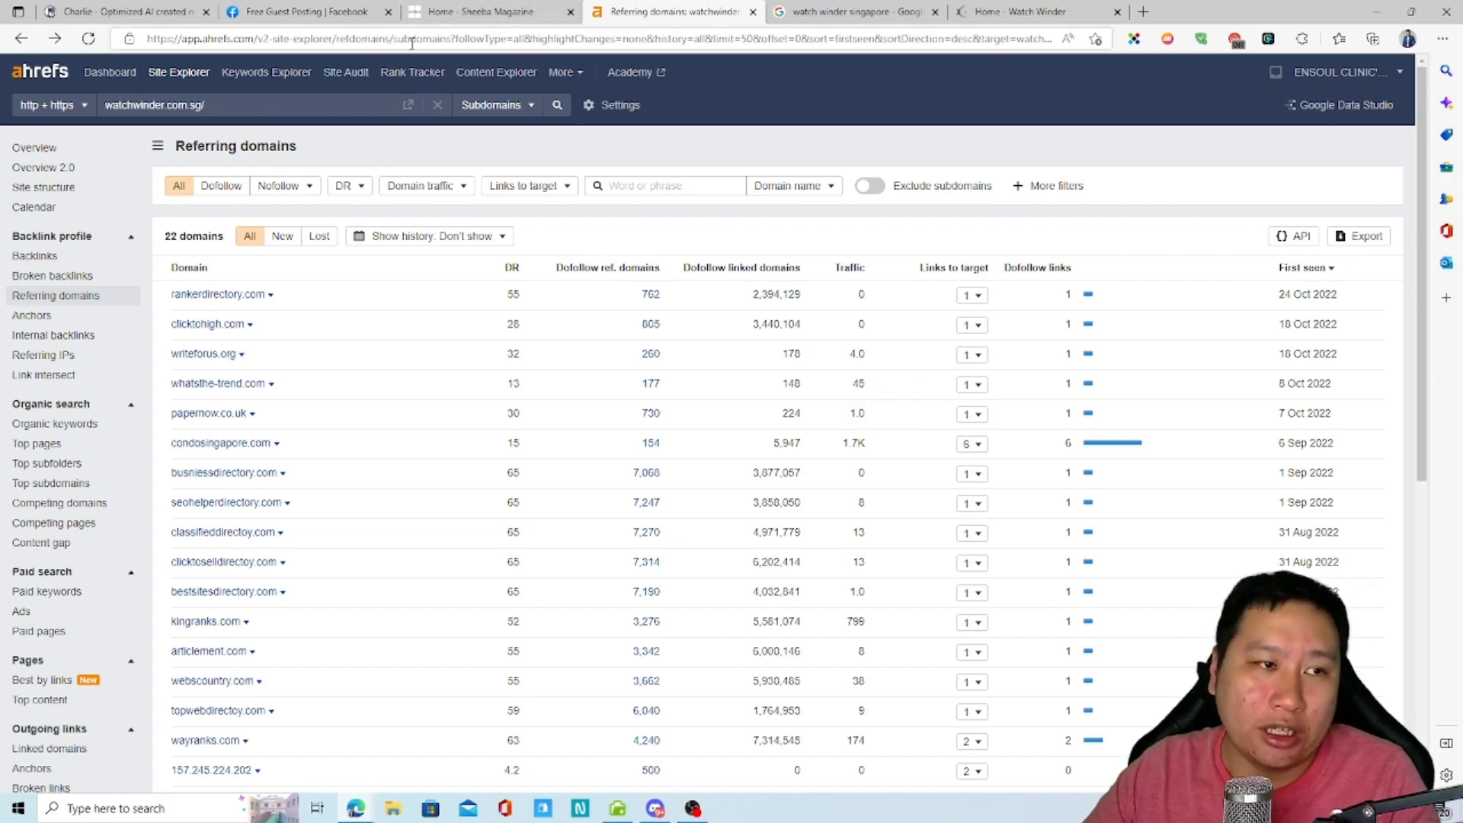
# - Return to the Google results for "watch winder singapore" and review the listings up to the highest-ranked sites
pyautogui.click(297, 11)
pyautogui.click(671, 12)
pyautogui.click(837, 12)
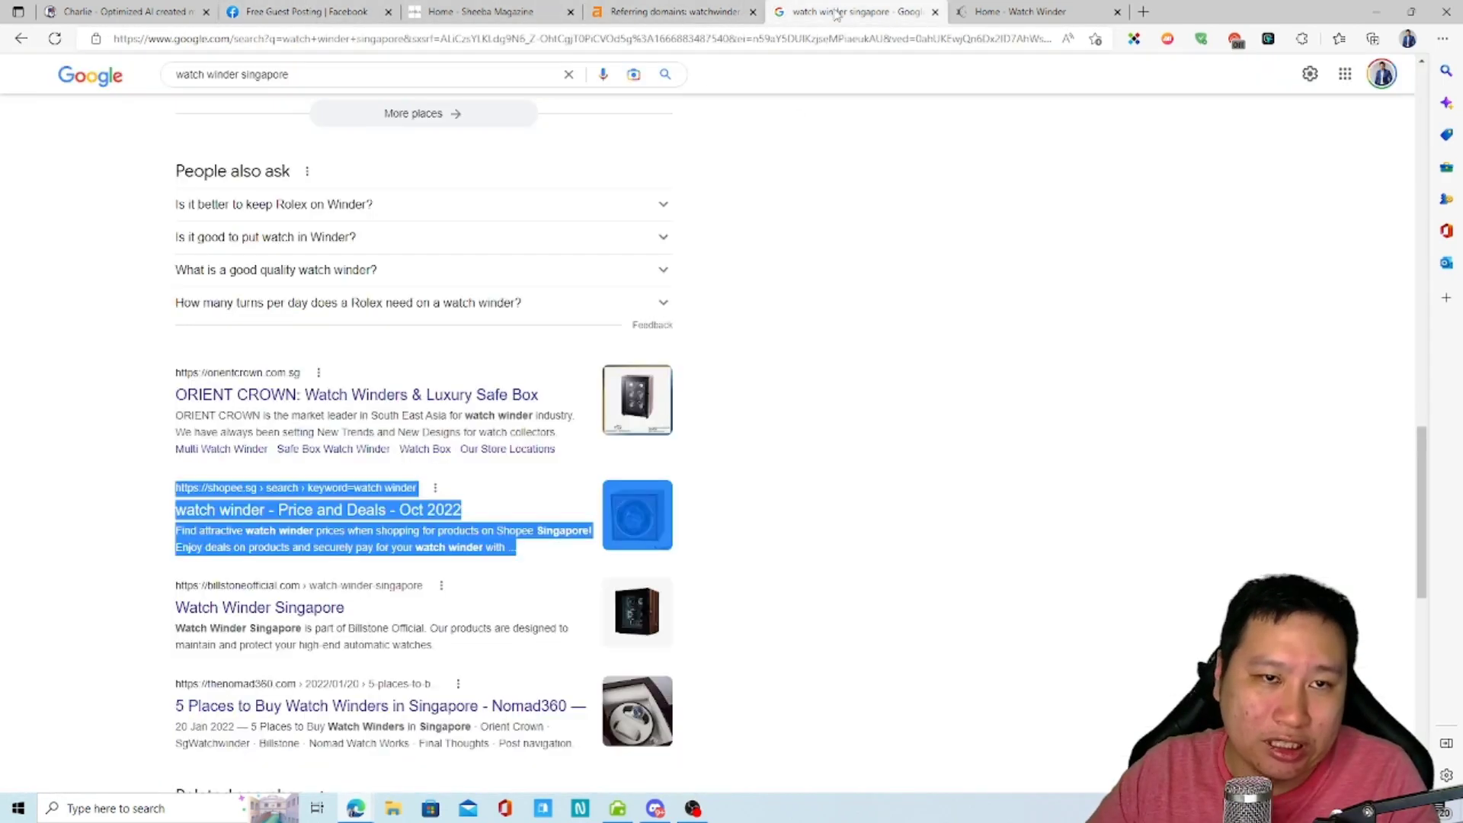
pyautogui.click(946, 381)
pyautogui.scroll(8, 758, 510)
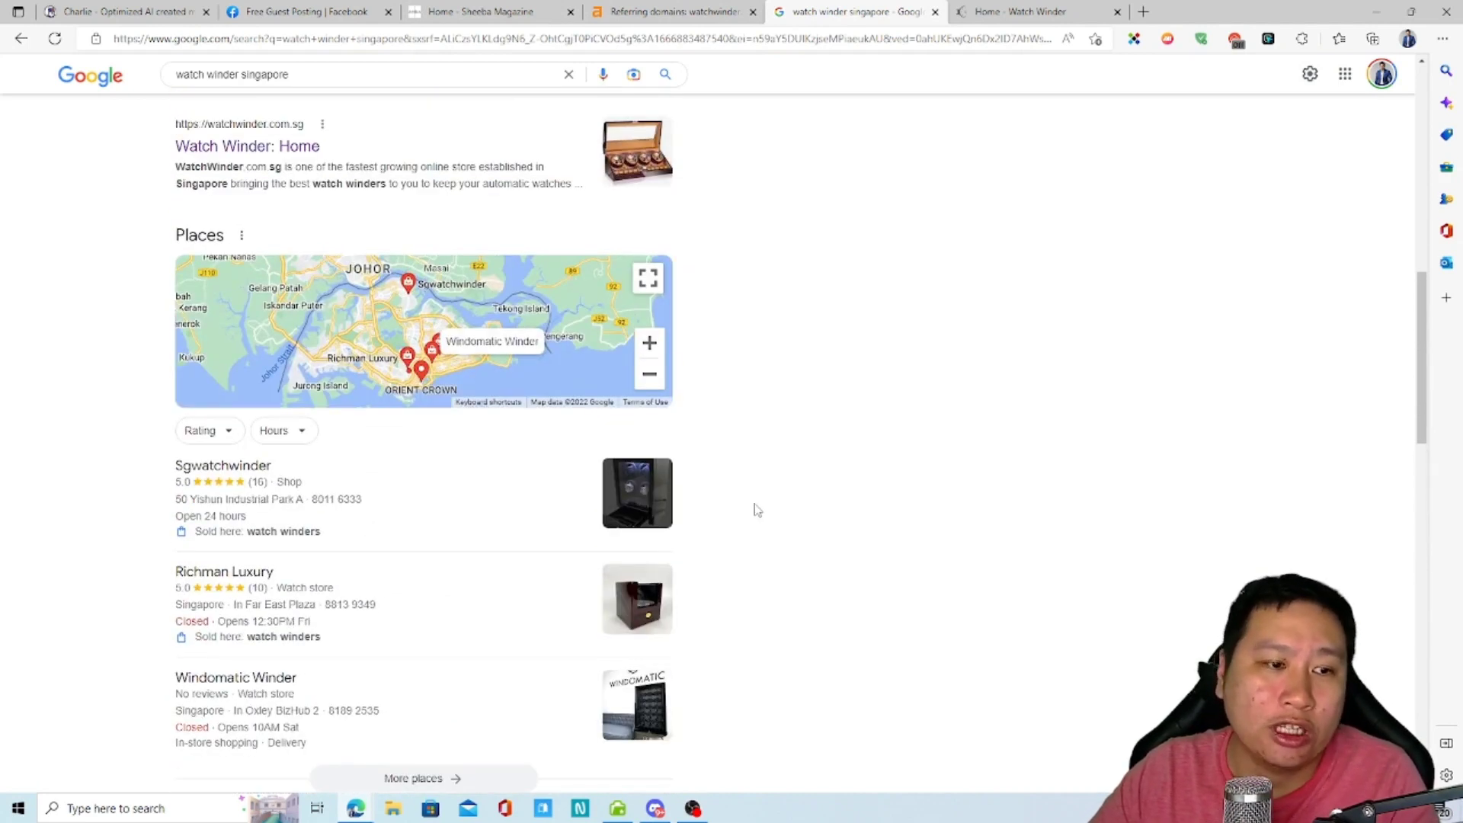
pyautogui.scroll(5, 758, 510)
pyautogui.scroll(4, 686, 513)
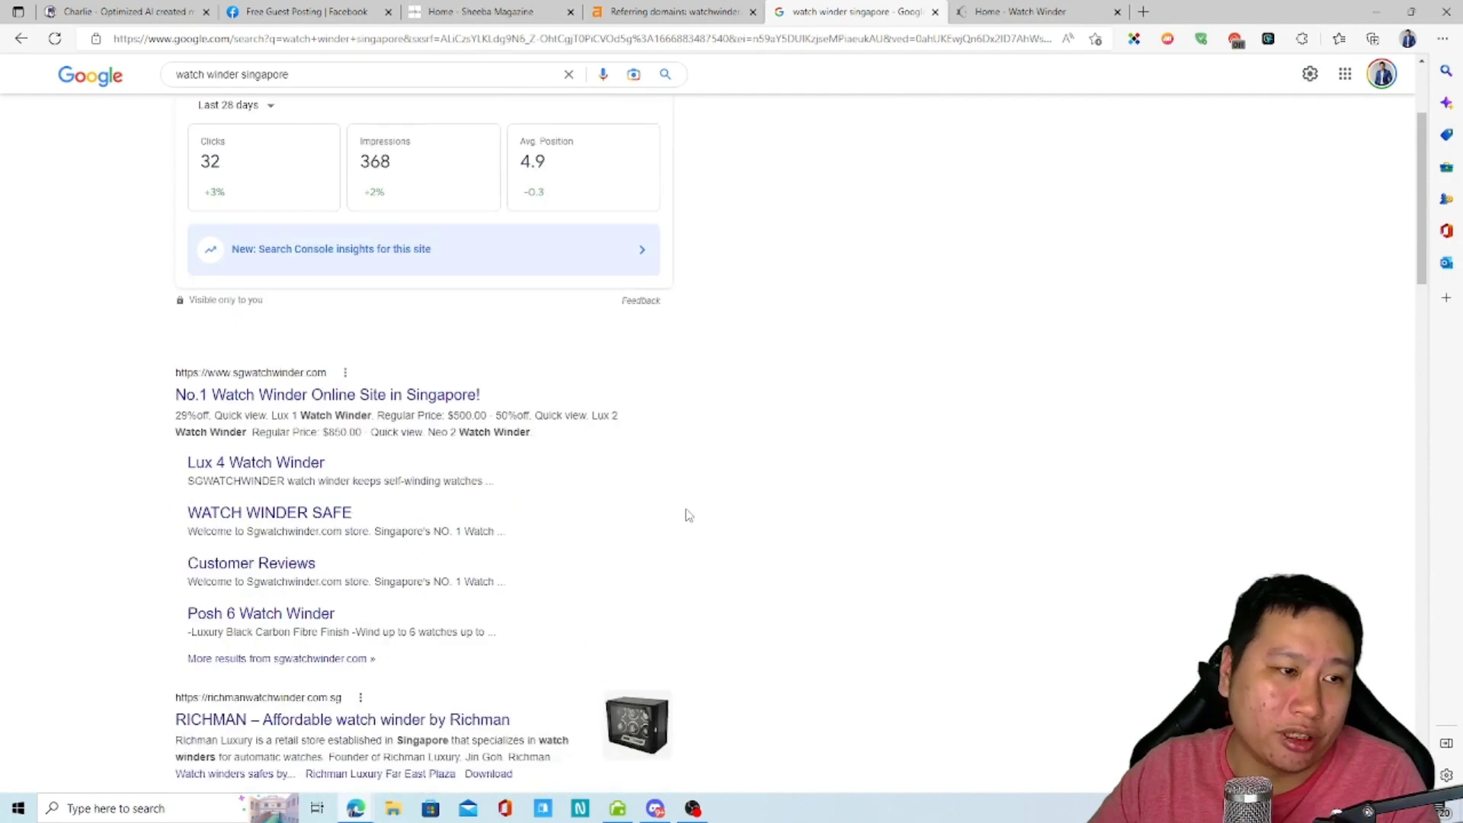
# - Go back to the Facebook group and read through the guest post sites listed in the SEO Backlinks chat
pyautogui.click(499, 11)
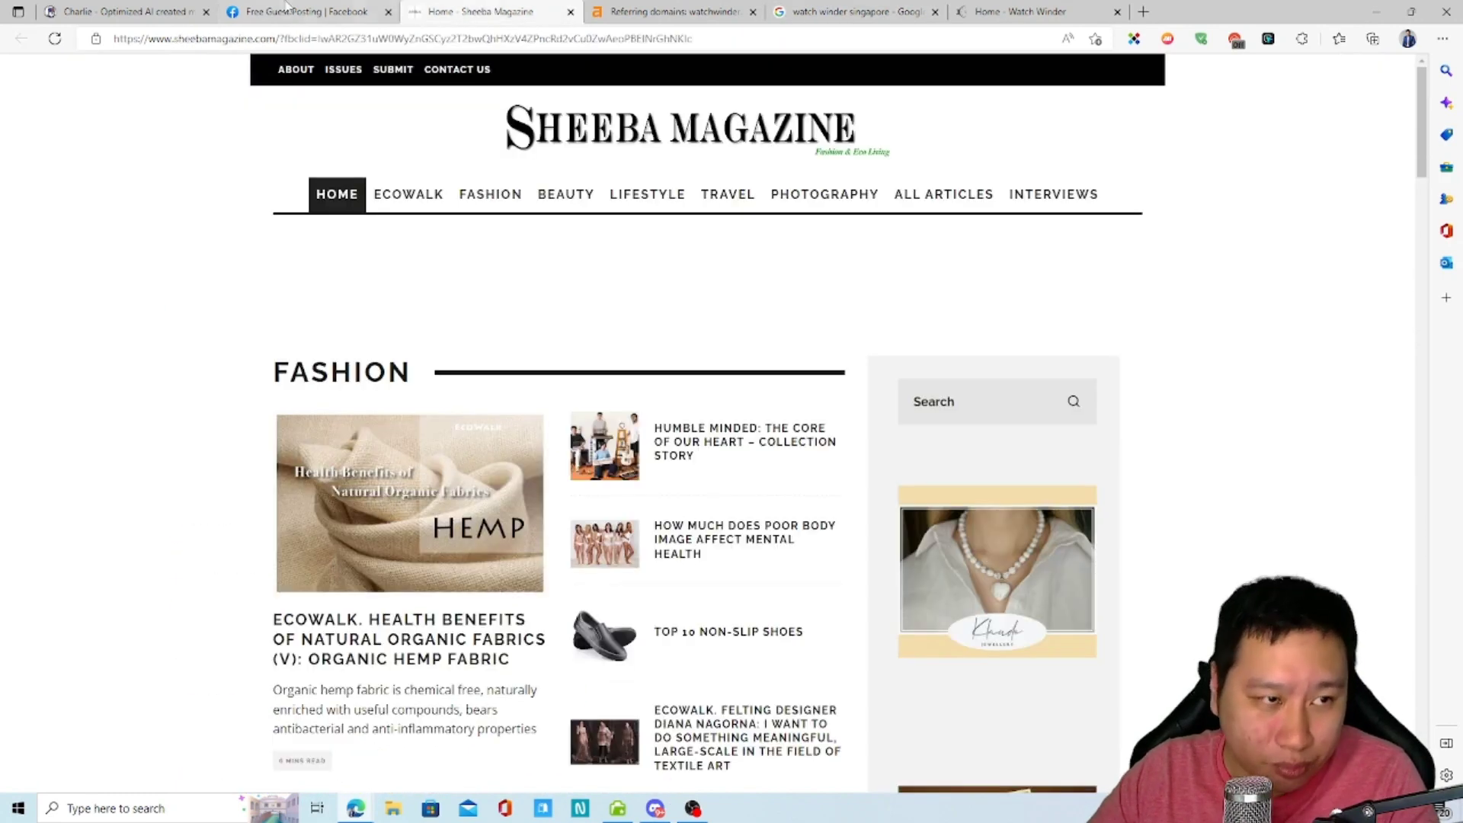
pyautogui.click(305, 12)
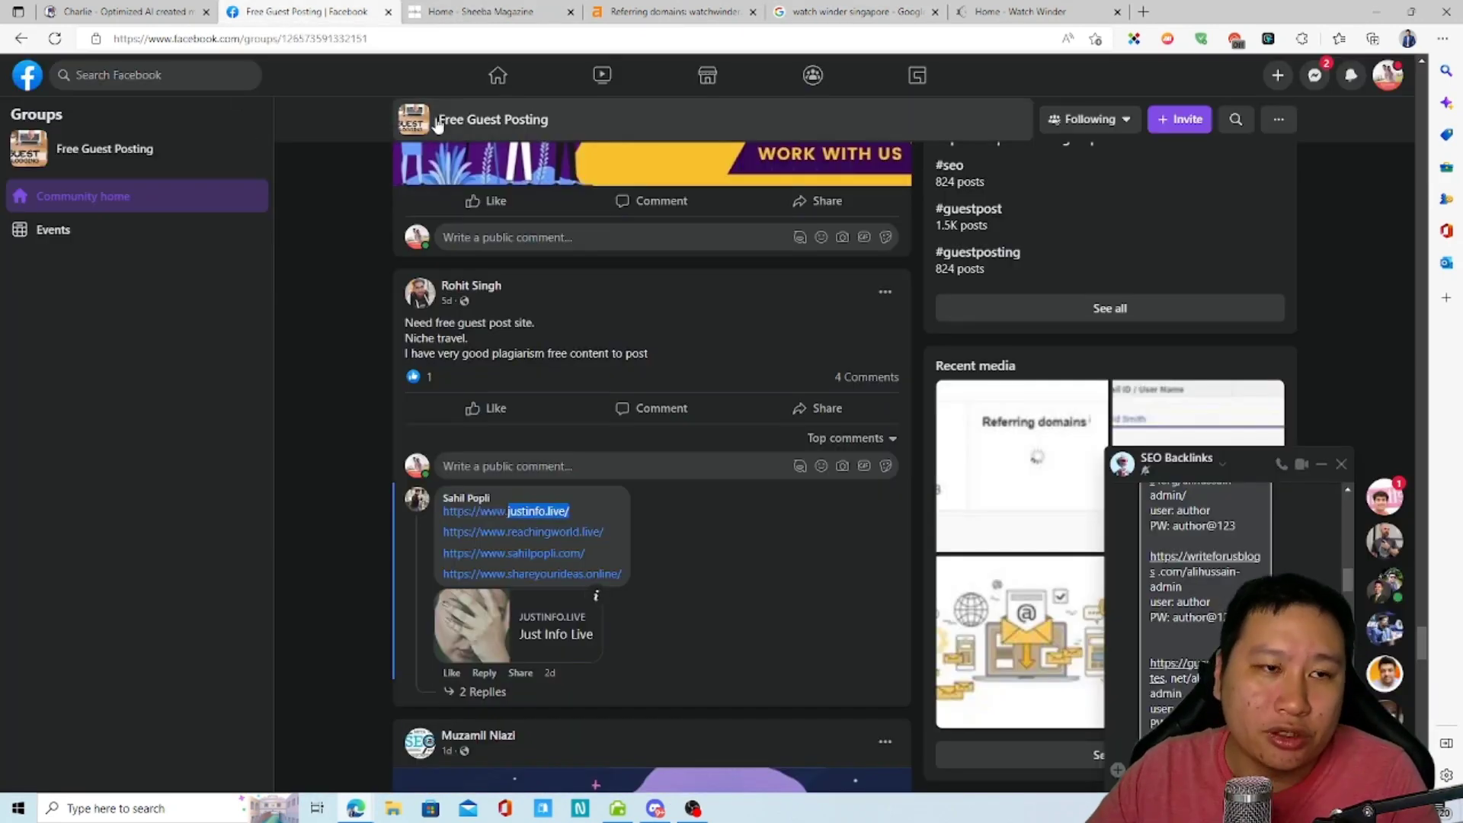
pyautogui.click(854, 11)
pyautogui.click(305, 11)
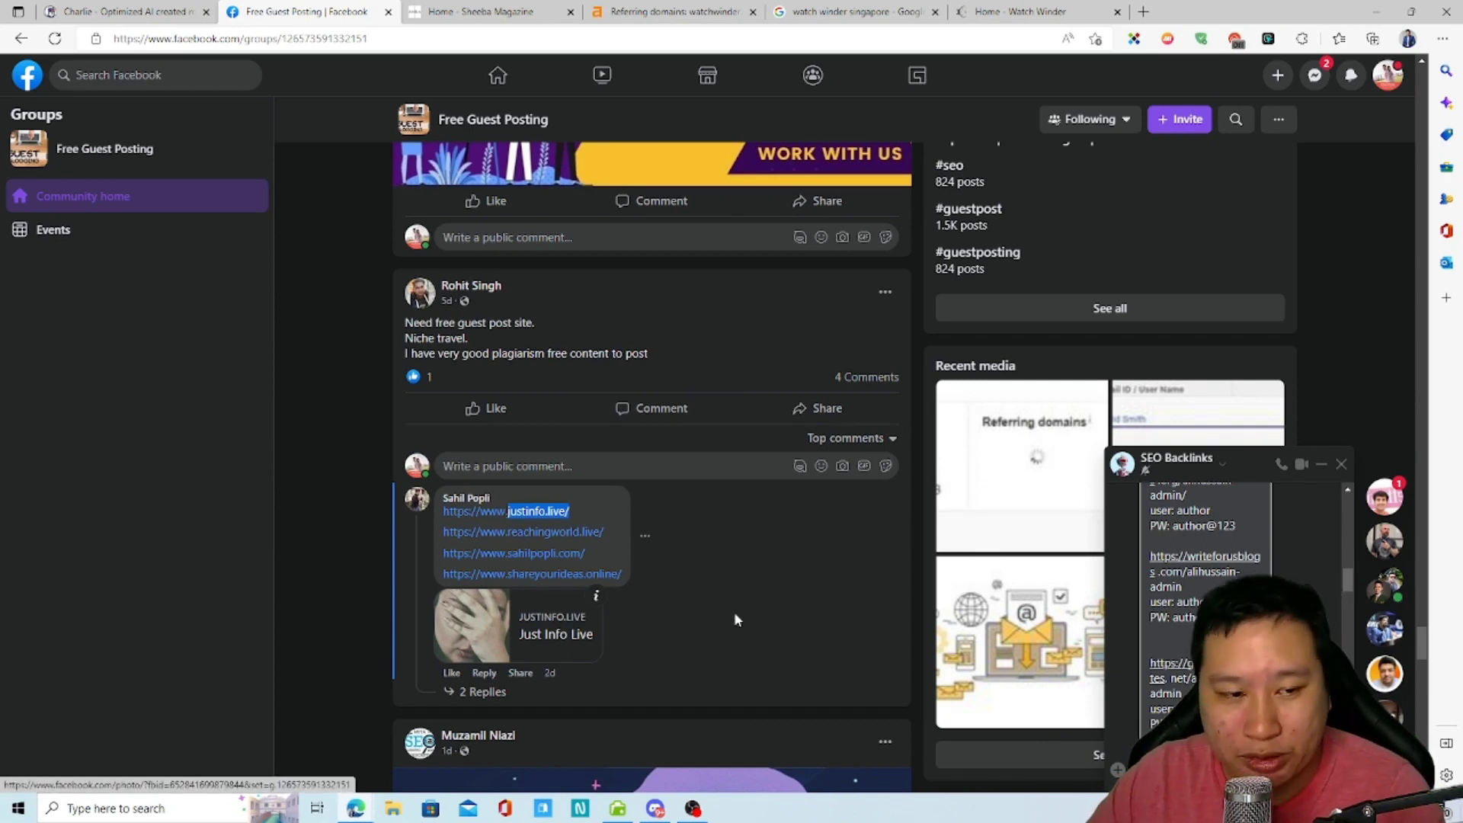
pyautogui.click(753, 598)
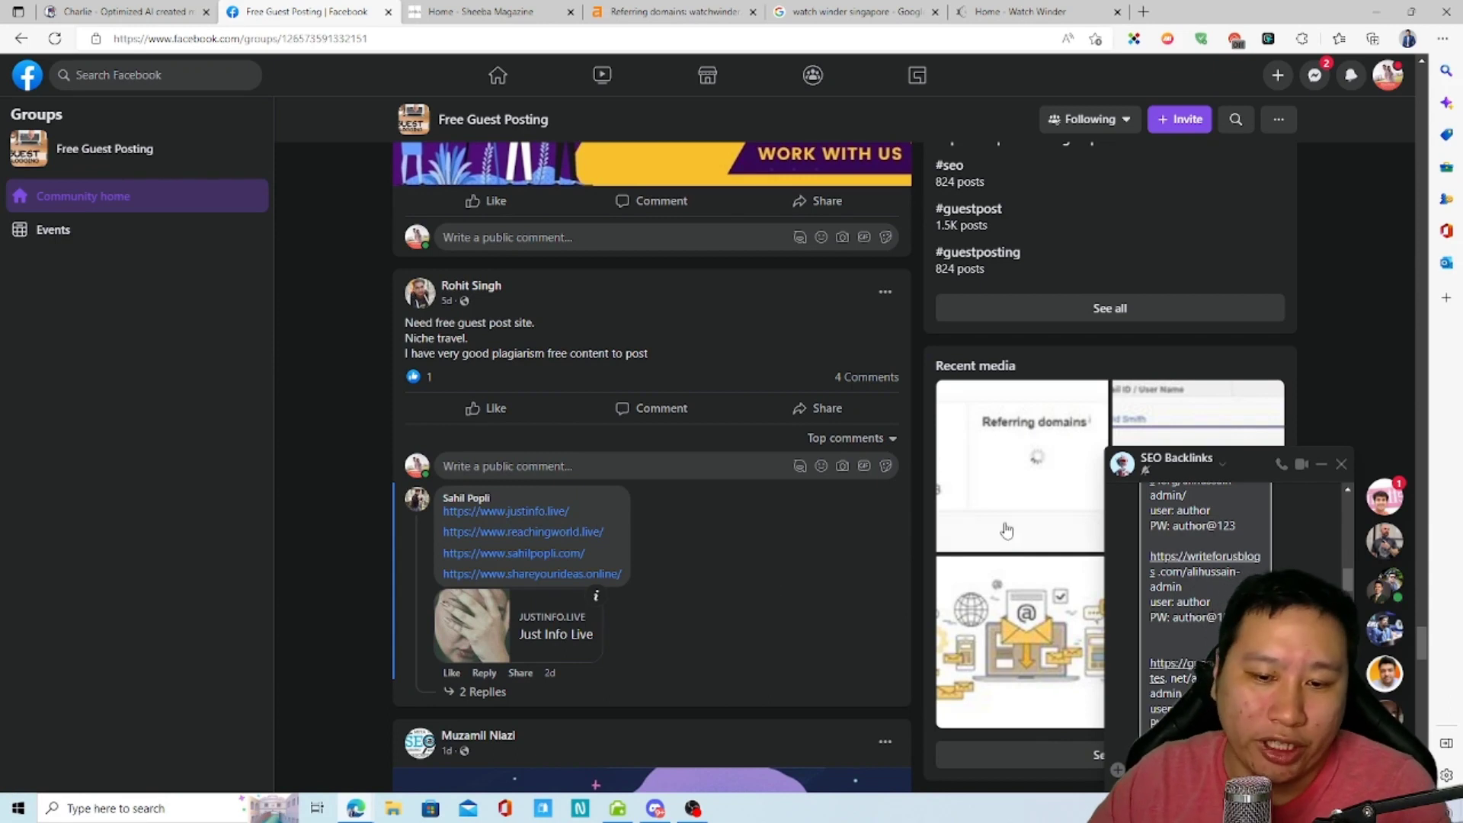
pyautogui.scroll(3, 1204, 595)
pyautogui.scroll(-2, 1205, 595)
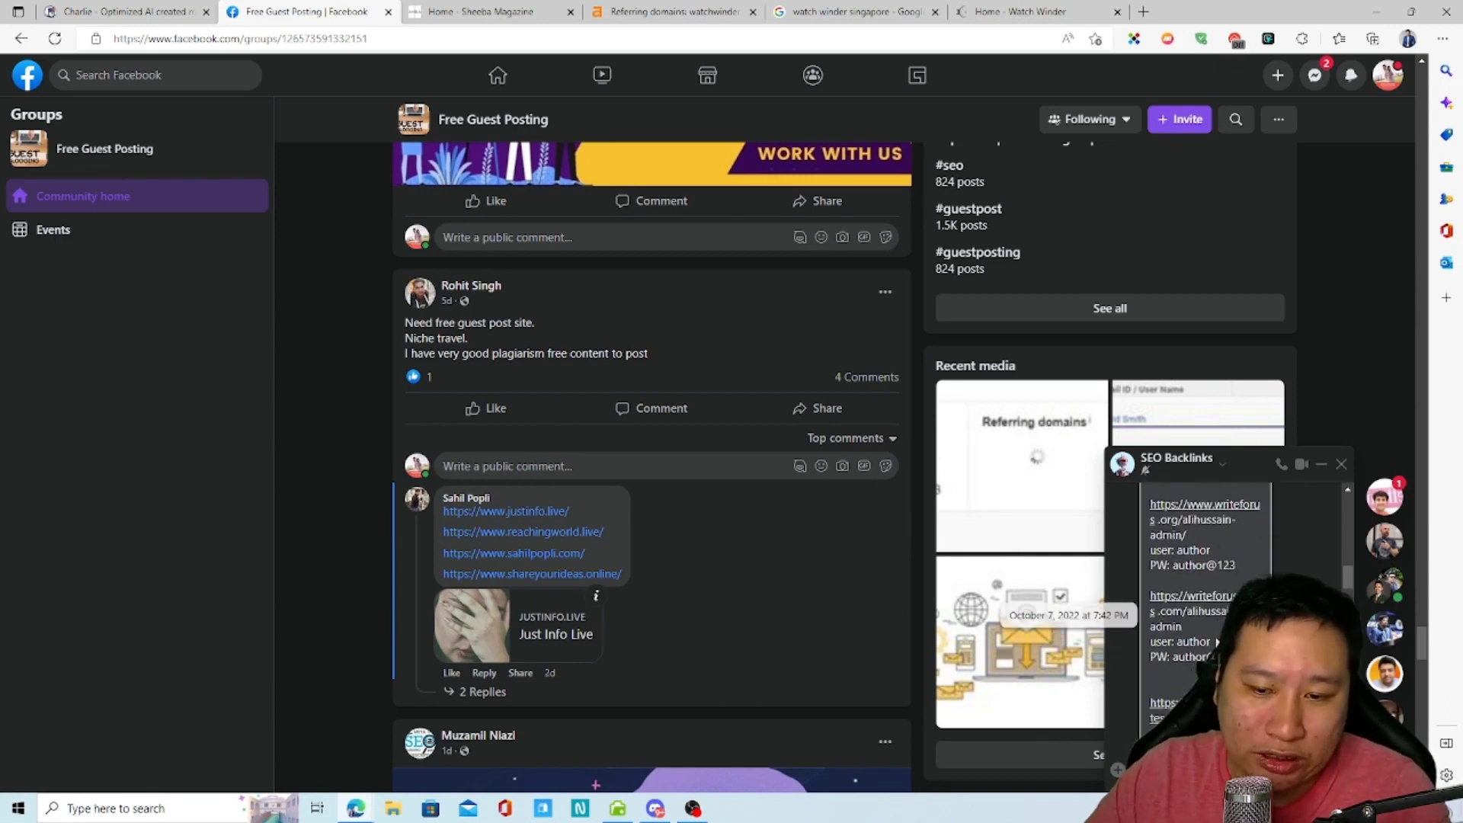
pyautogui.scroll(2, 1203, 657)
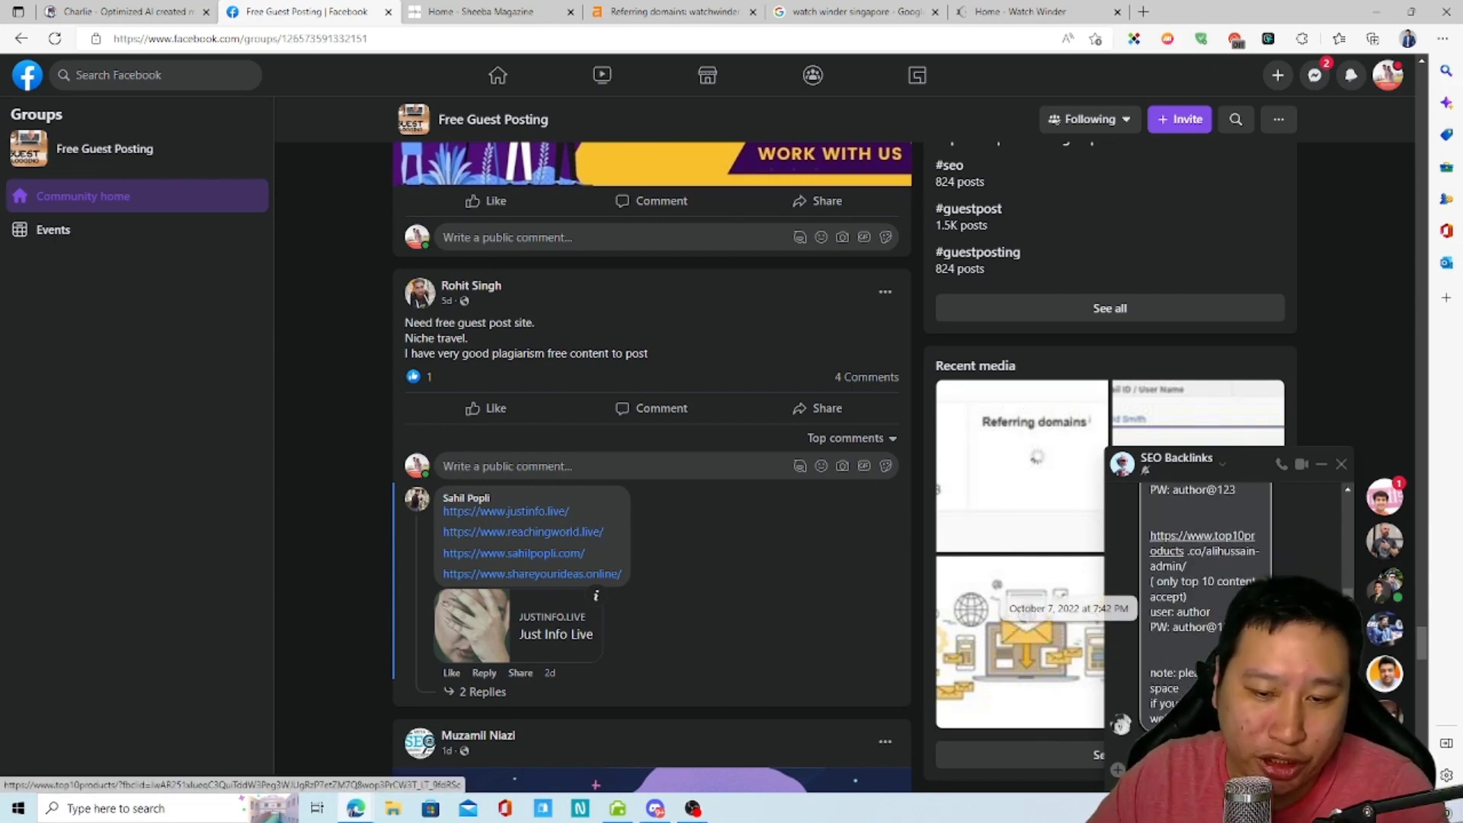
pyautogui.scroll(2, 1203, 657)
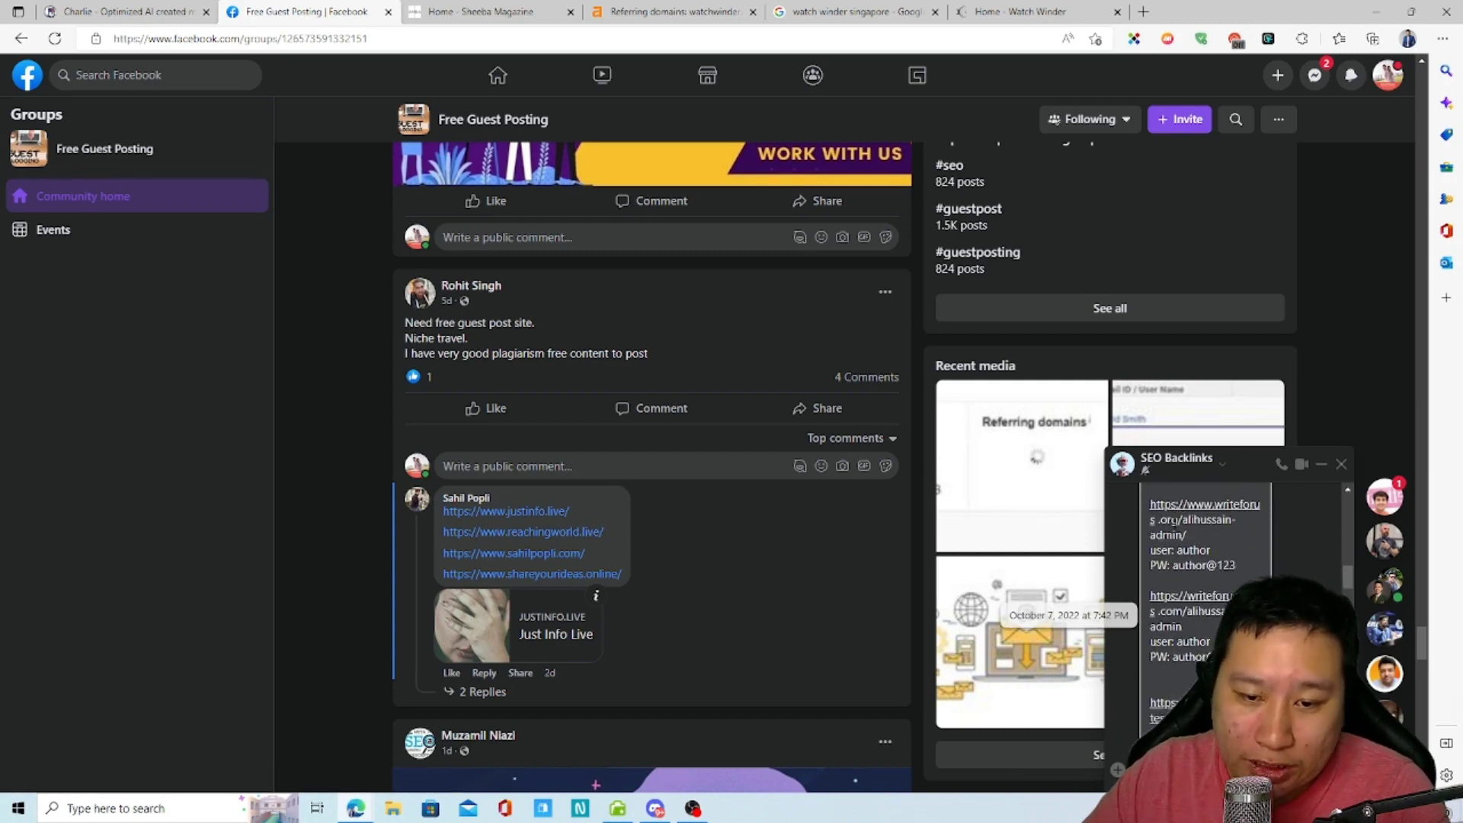
# - Copy writeforus.org from the SEO Backlinks chat and look up its Overview 2.0 in Ahrefs Site Explorer
pyautogui.moveTo(1175, 519); pyautogui.dragTo(1152, 505)
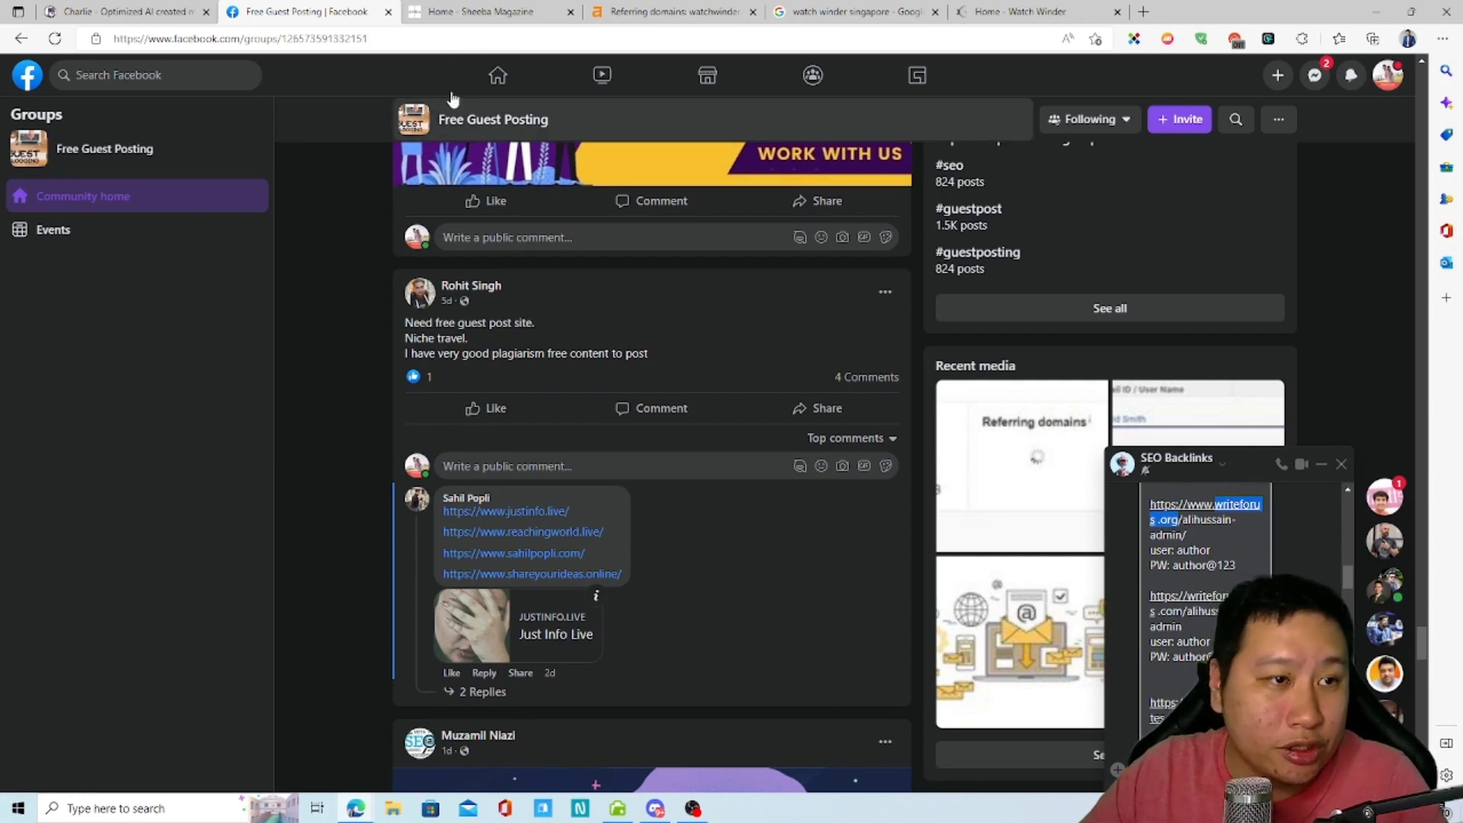
pyautogui.click(663, 11)
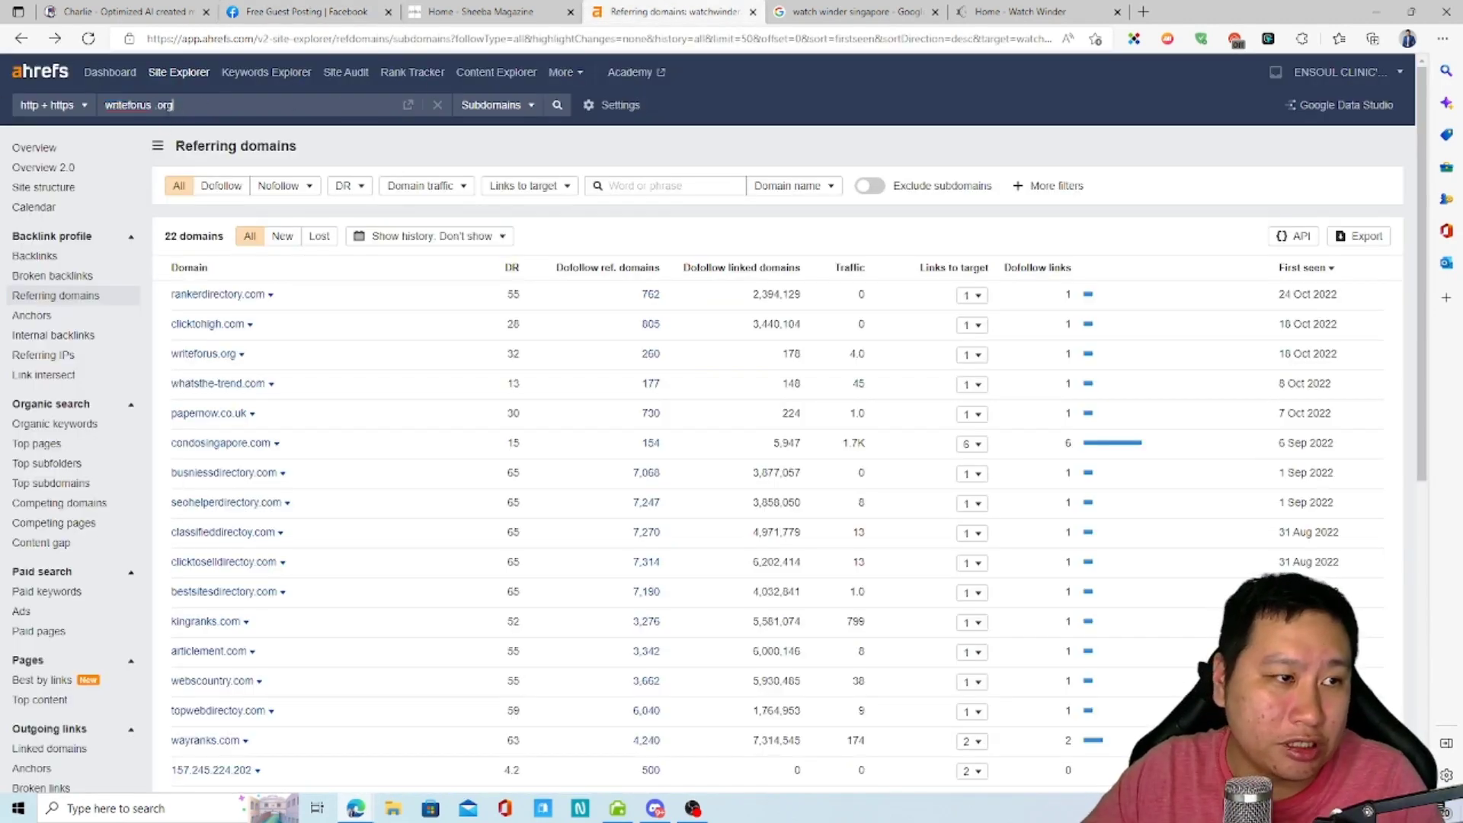
pyautogui.press('Return')
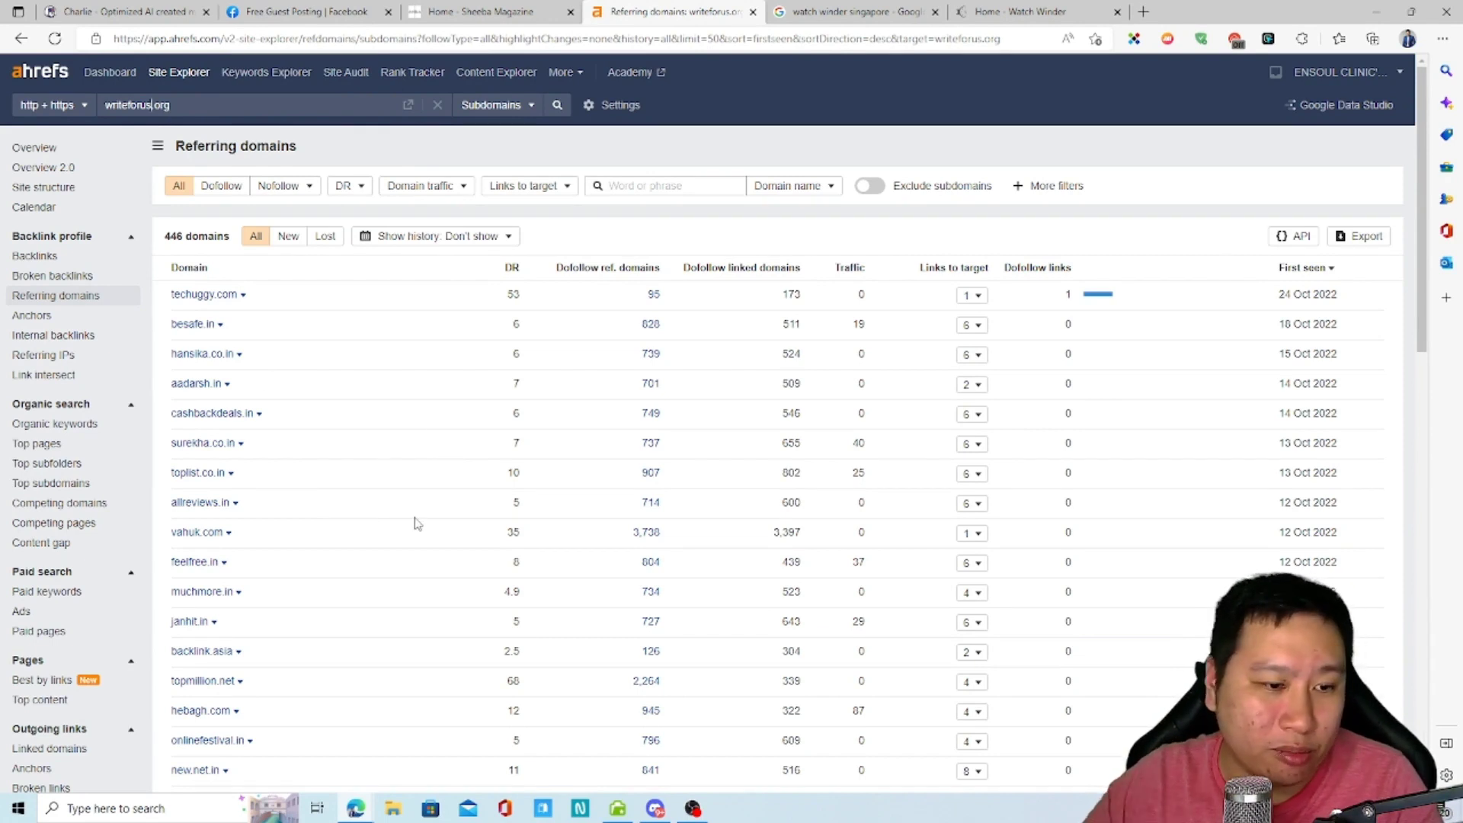
pyautogui.click(42, 168)
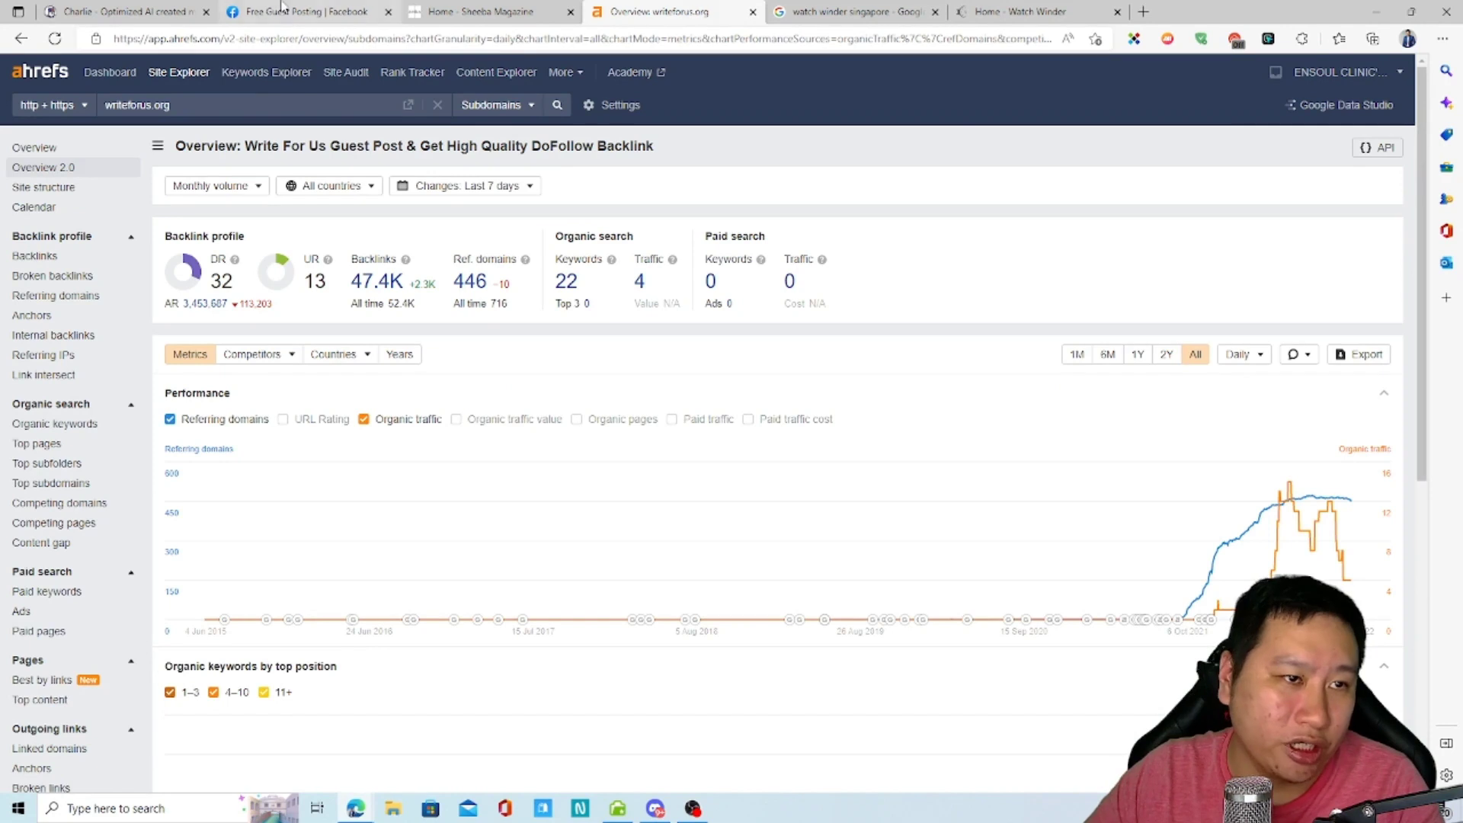
# - Copy guestpostingsites.net from the SEO Backlinks chat and look up its overview in Ahrefs, removing the stray space from the domain
pyautogui.click(305, 11)
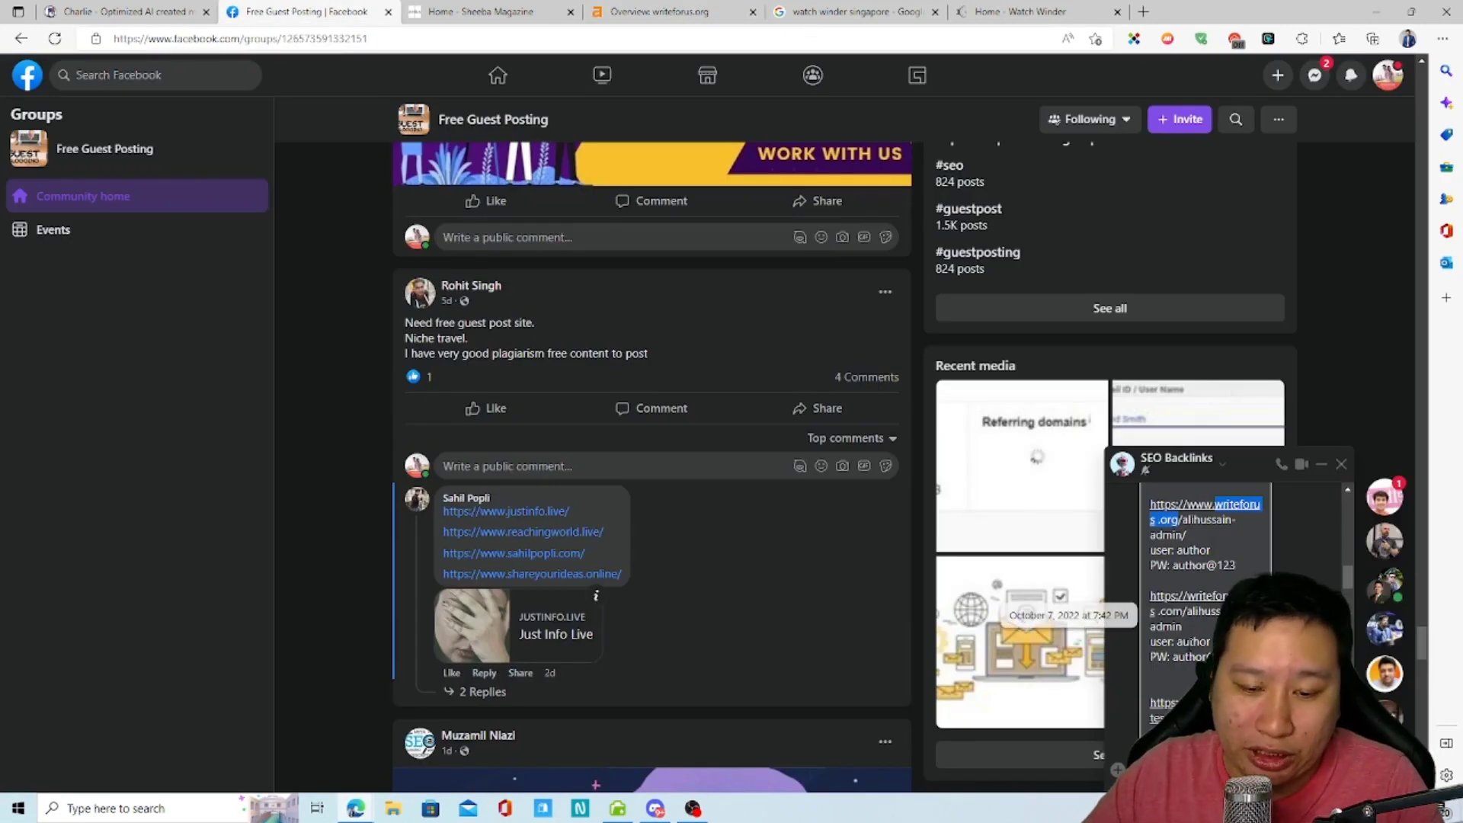
pyautogui.scroll(-3, 1210, 646)
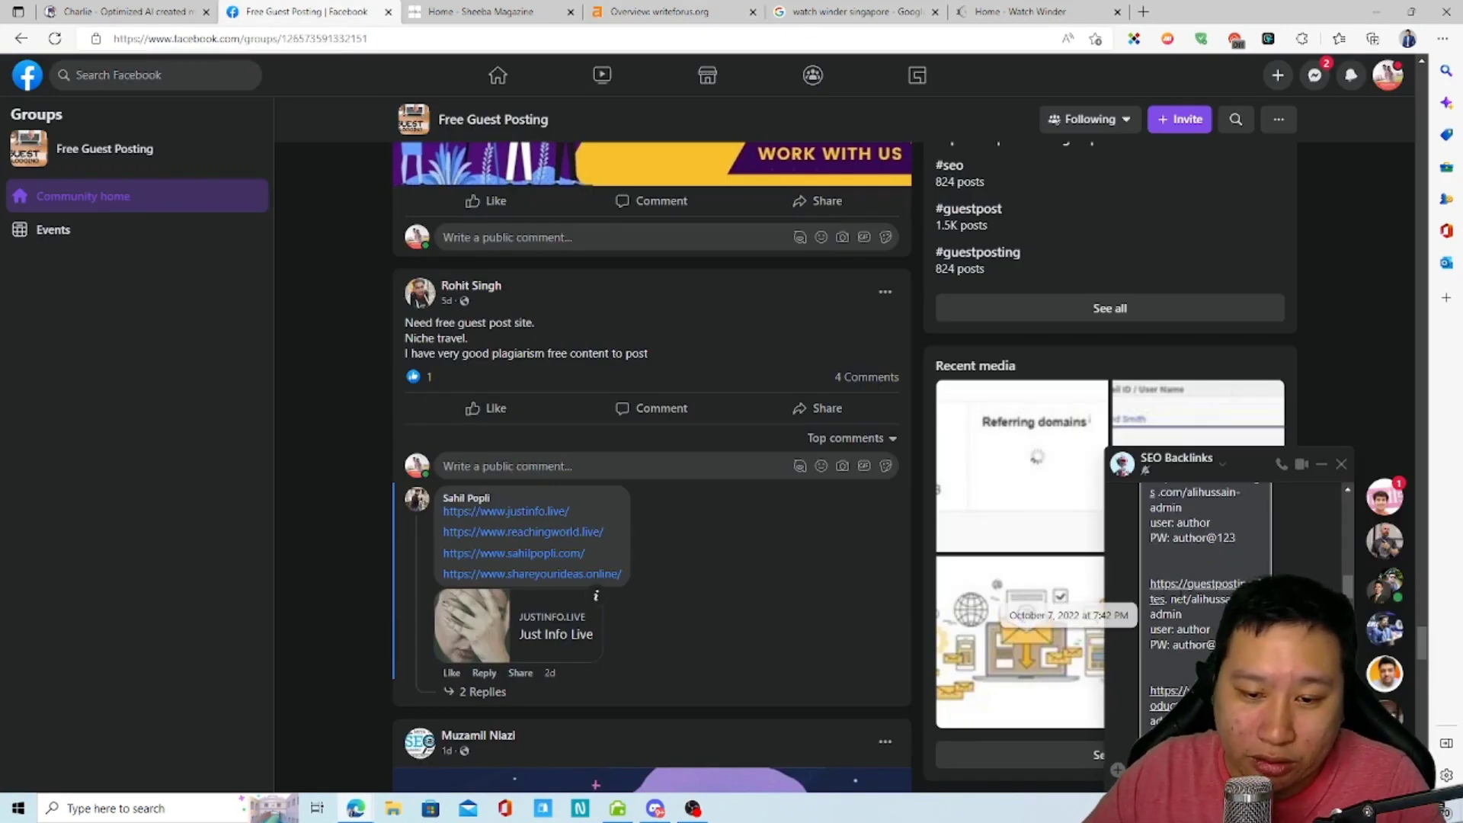
pyautogui.moveTo(1188, 600); pyautogui.dragTo(1195, 584)
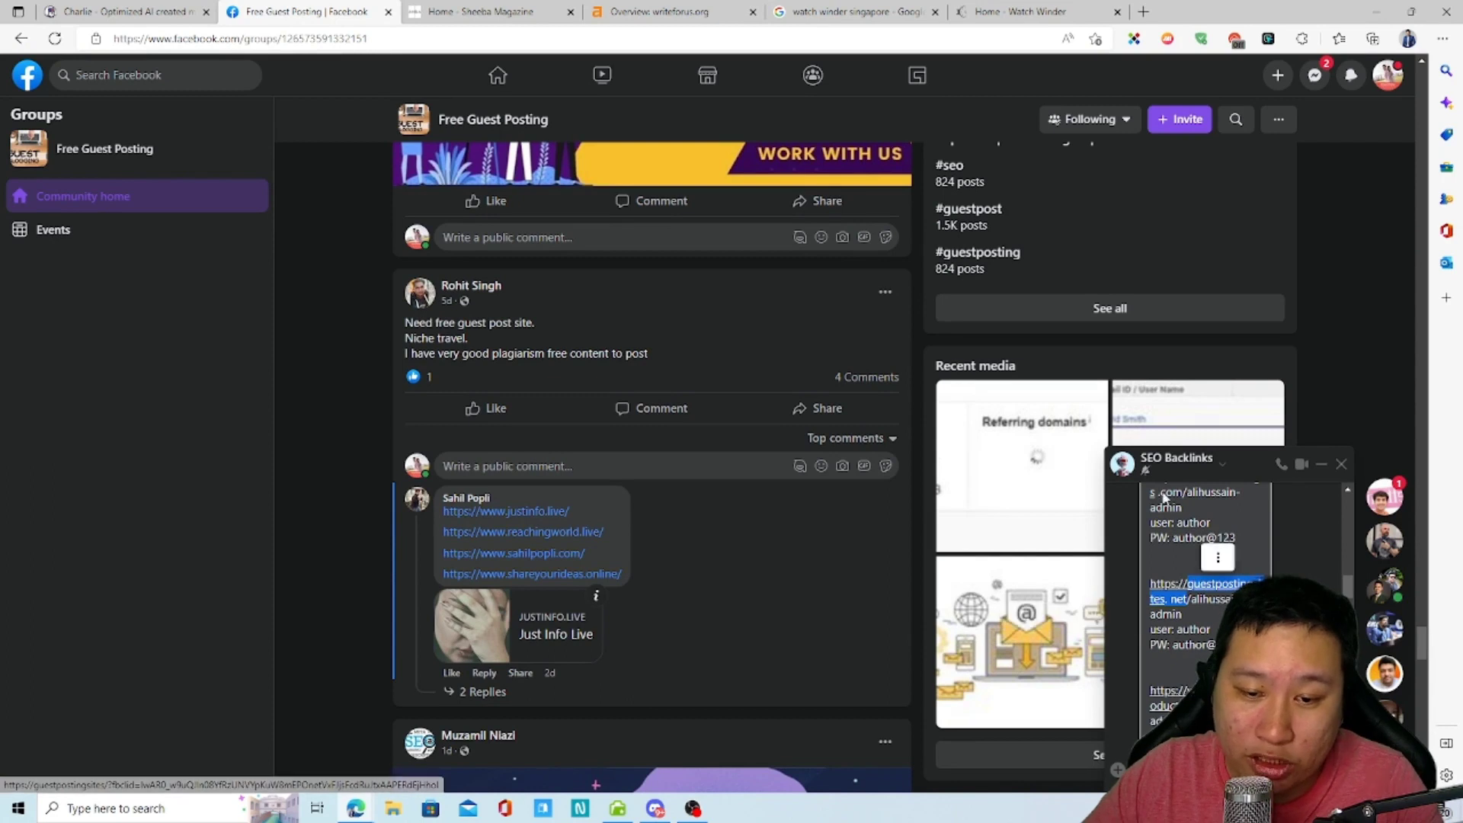
pyautogui.click(663, 11)
pyautogui.click(300, 102)
pyautogui.hotkey('ctrl', 'a')
pyautogui.write('guestpostingsites. net')
pyautogui.click(191, 104)
pyautogui.press('Delete')
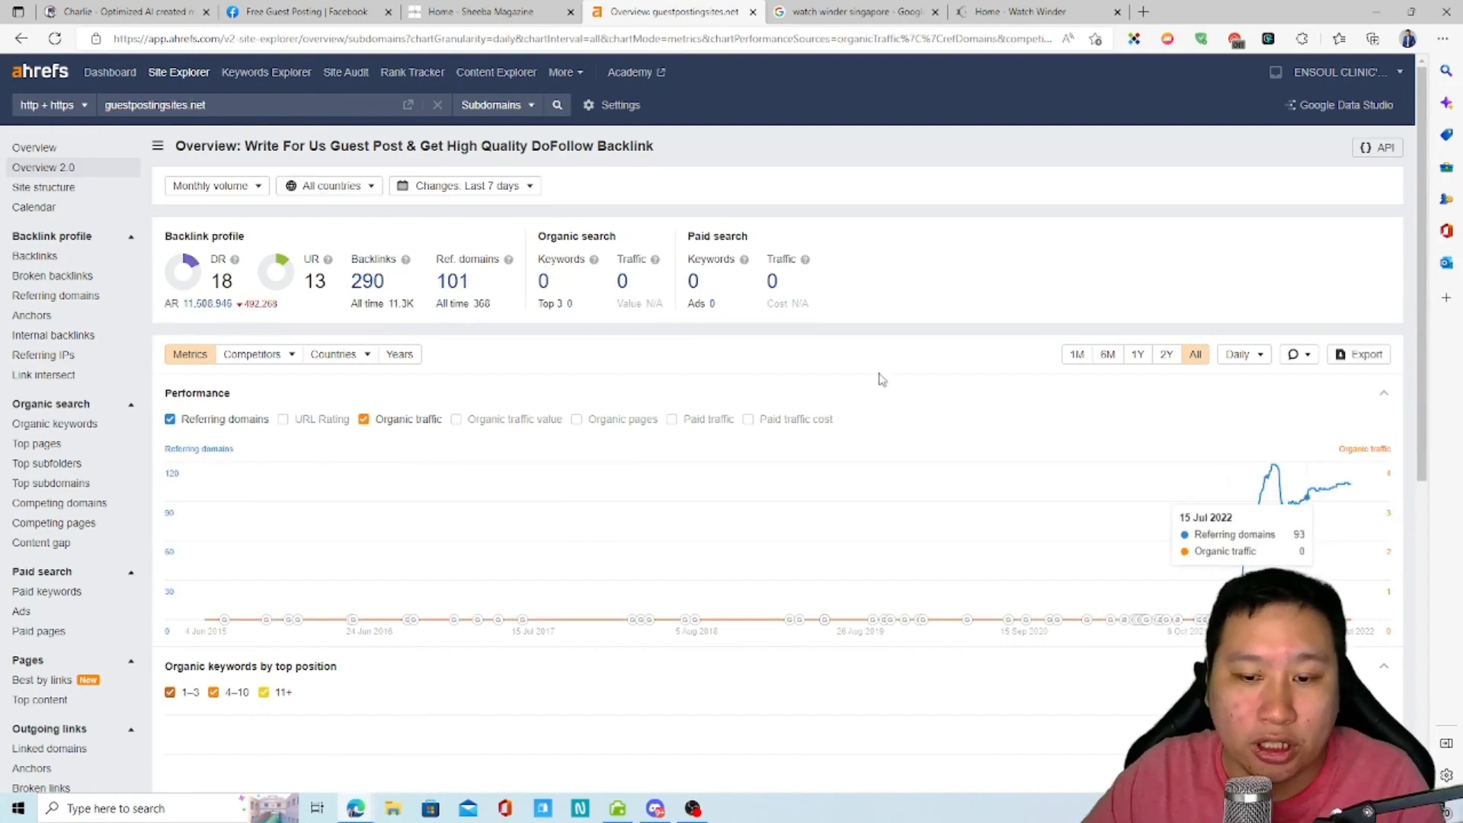
# - Open the referring domains of guestpostingsites.net and look through the list, including the links from ic.gc.ca
pyautogui.click(287, 11)
pyautogui.click(705, 11)
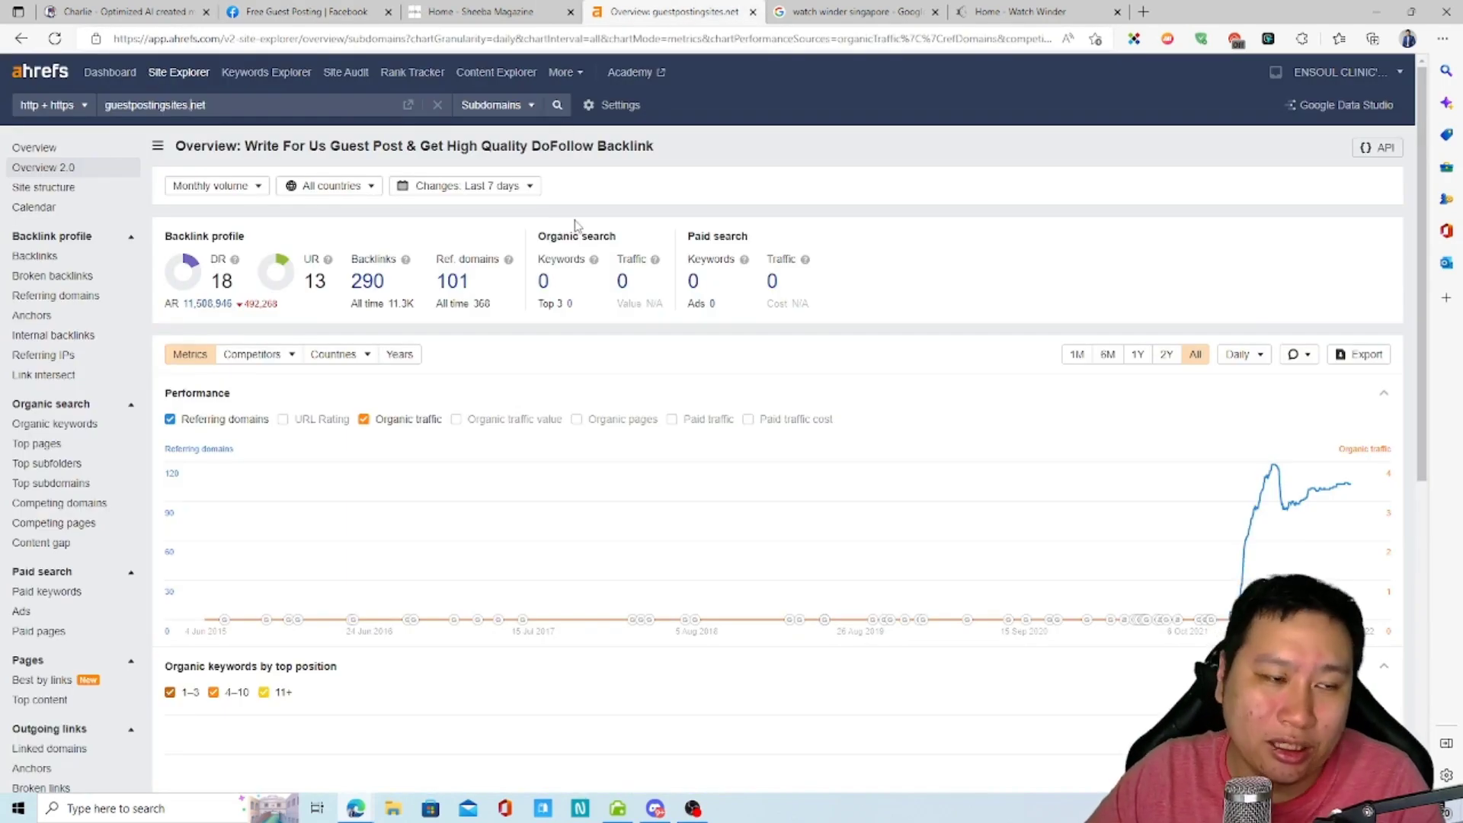
pyautogui.click(460, 282)
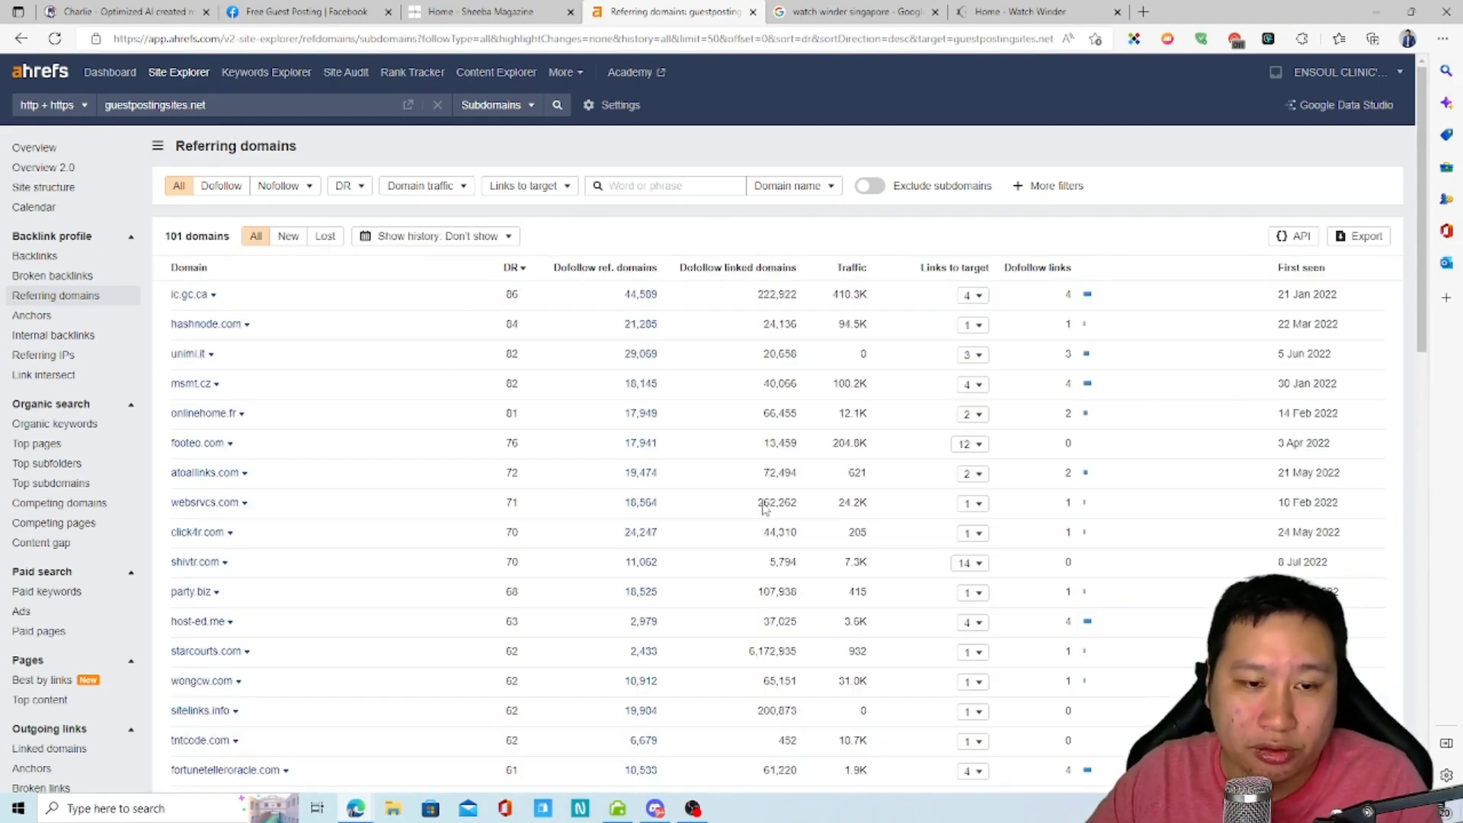
pyautogui.scroll(-6, 593, 495)
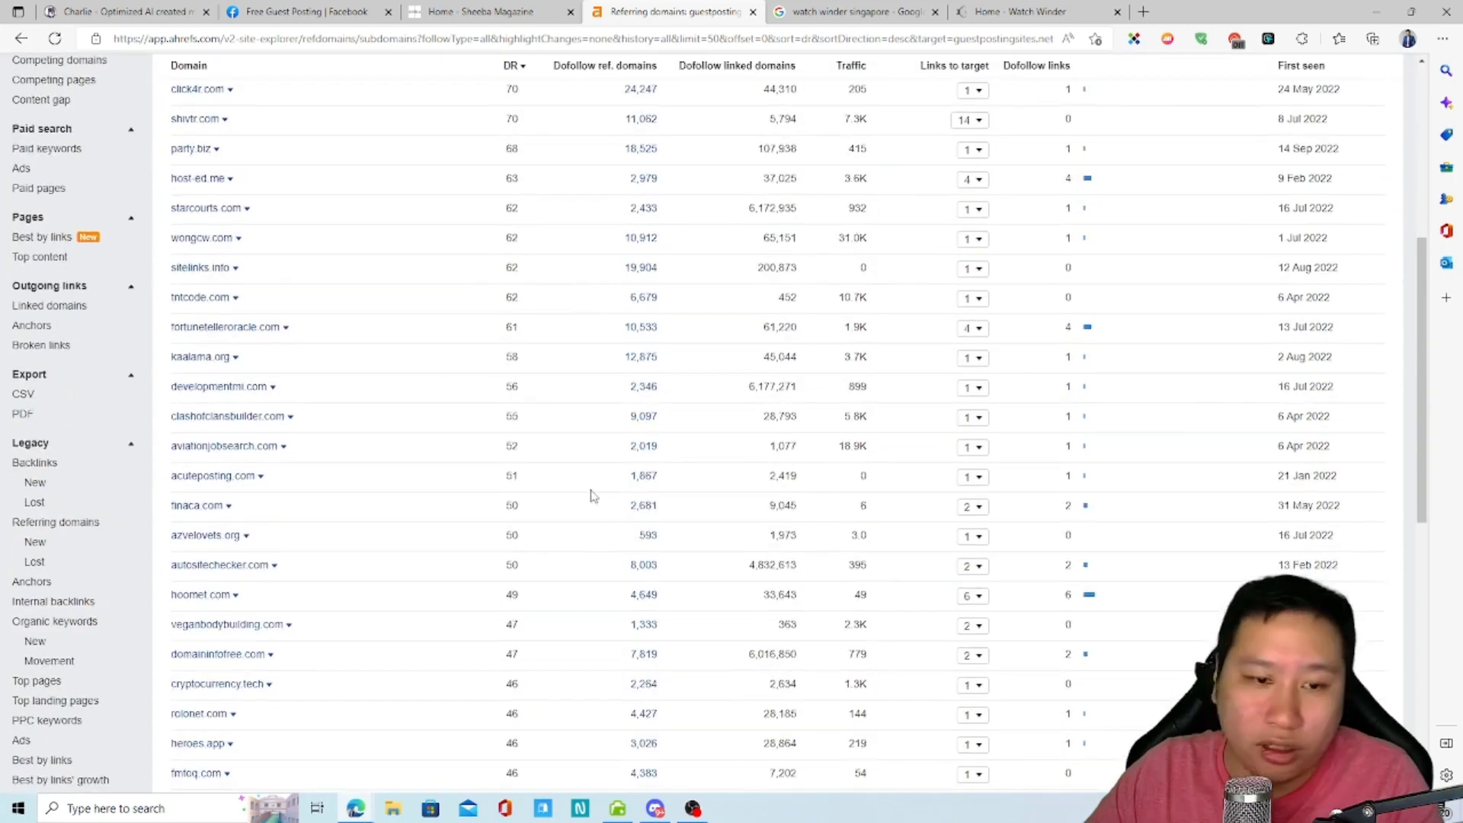
pyautogui.scroll(-7, 593, 496)
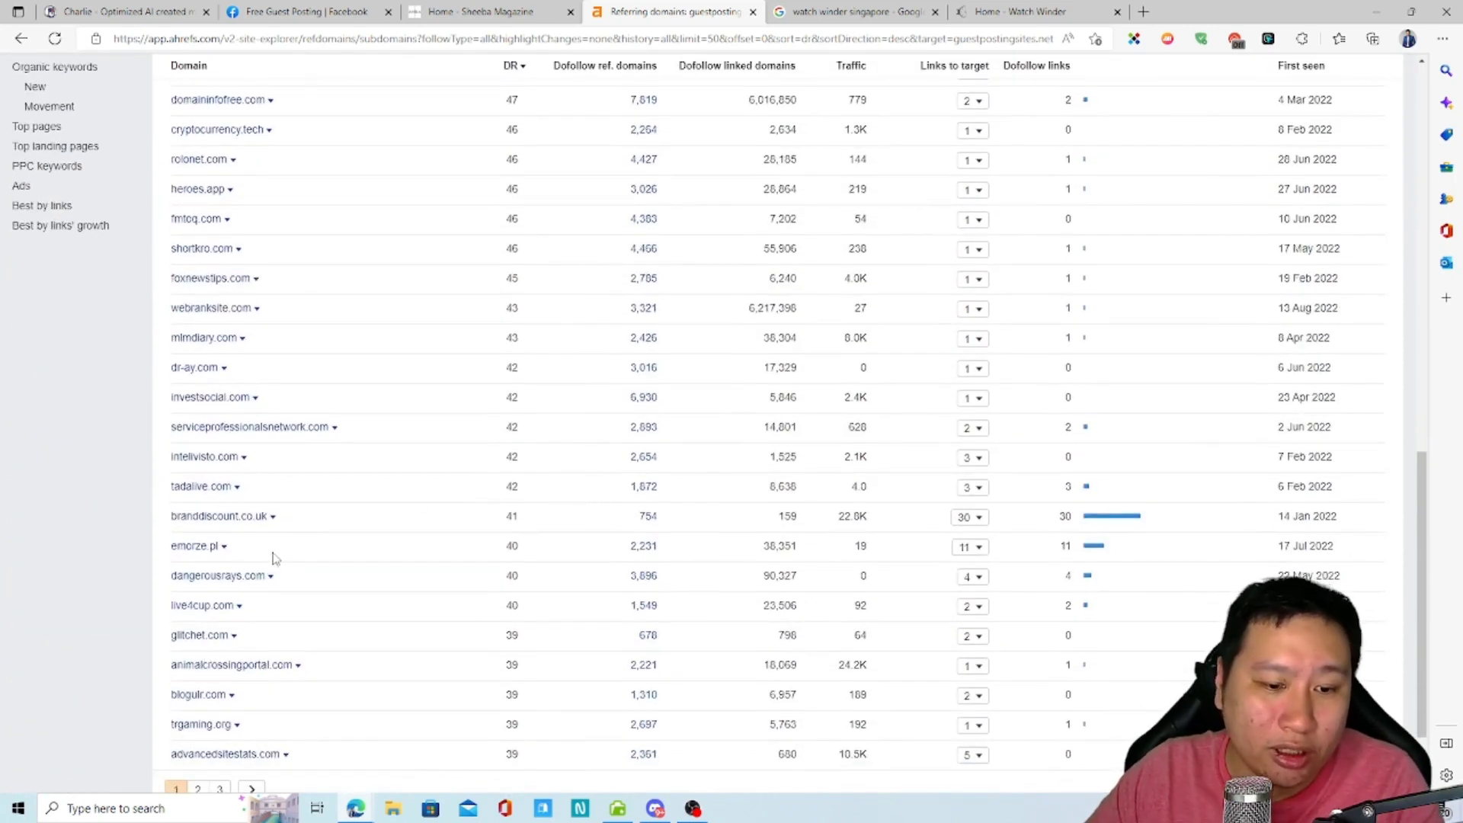
pyautogui.scroll(15, 425, 560)
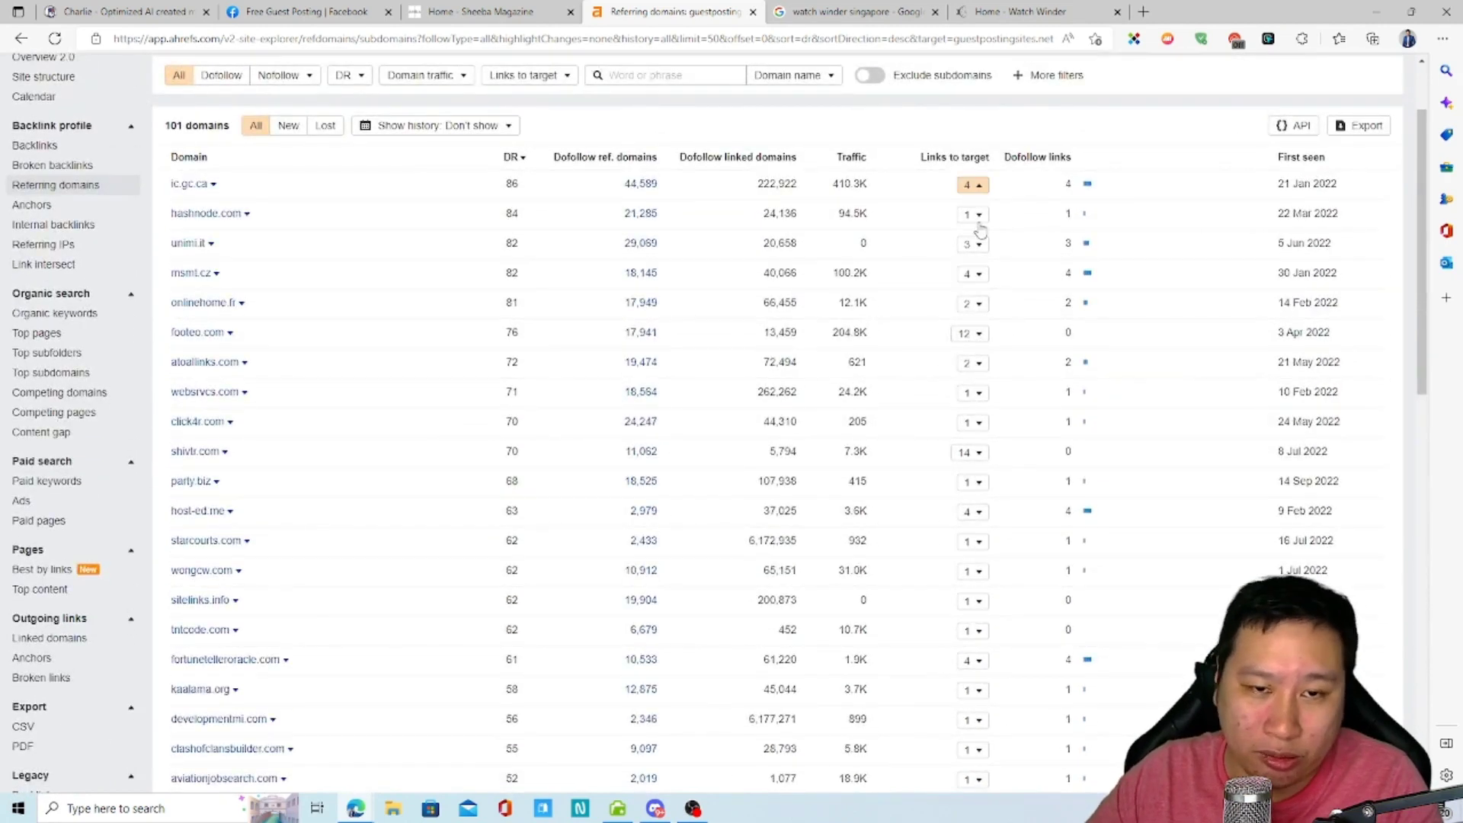
pyautogui.click(973, 185)
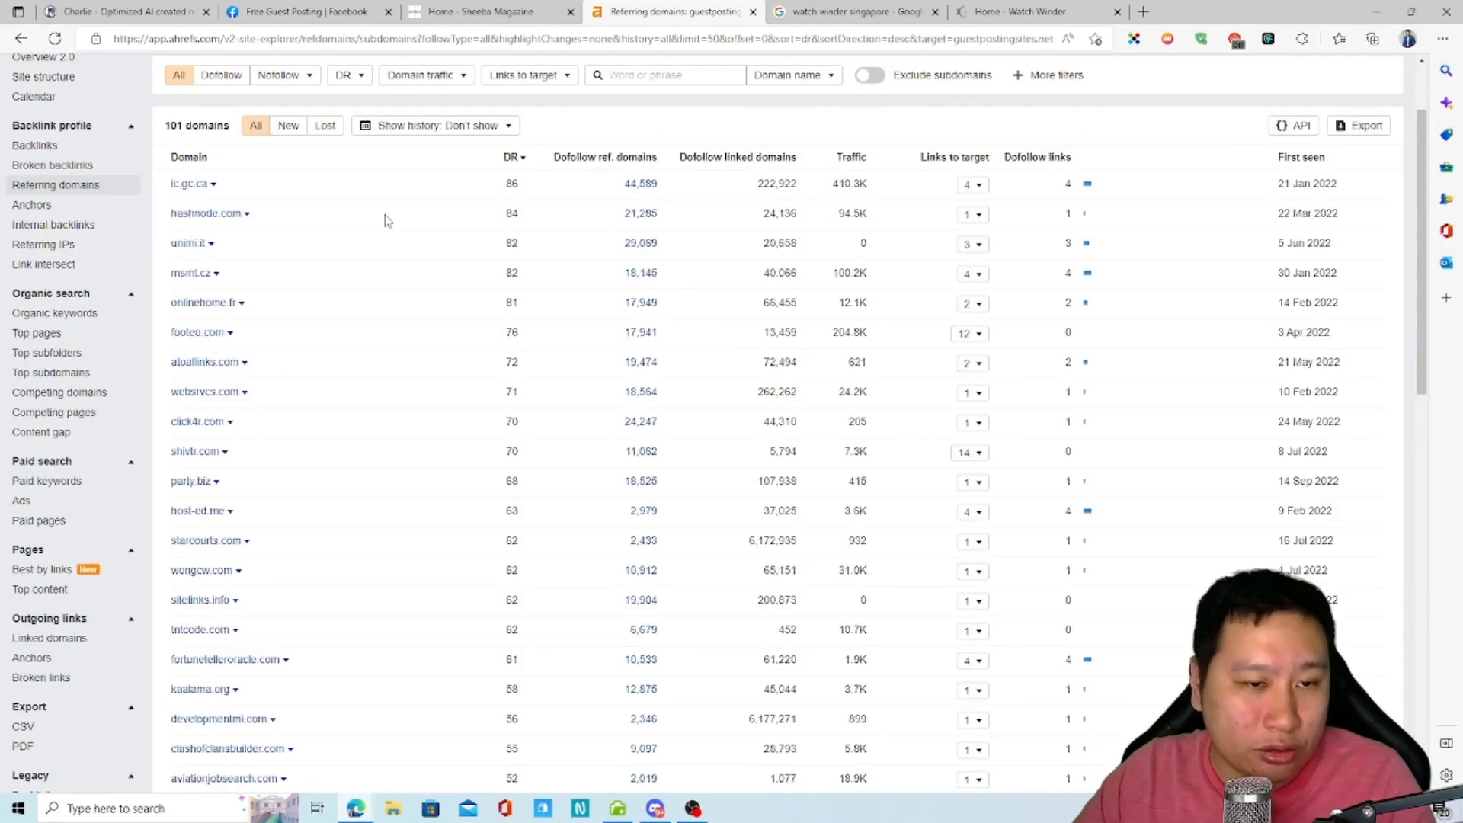
# - Open scalenut.com in place of the Google results for watch winder singapore
pyautogui.click(313, 11)
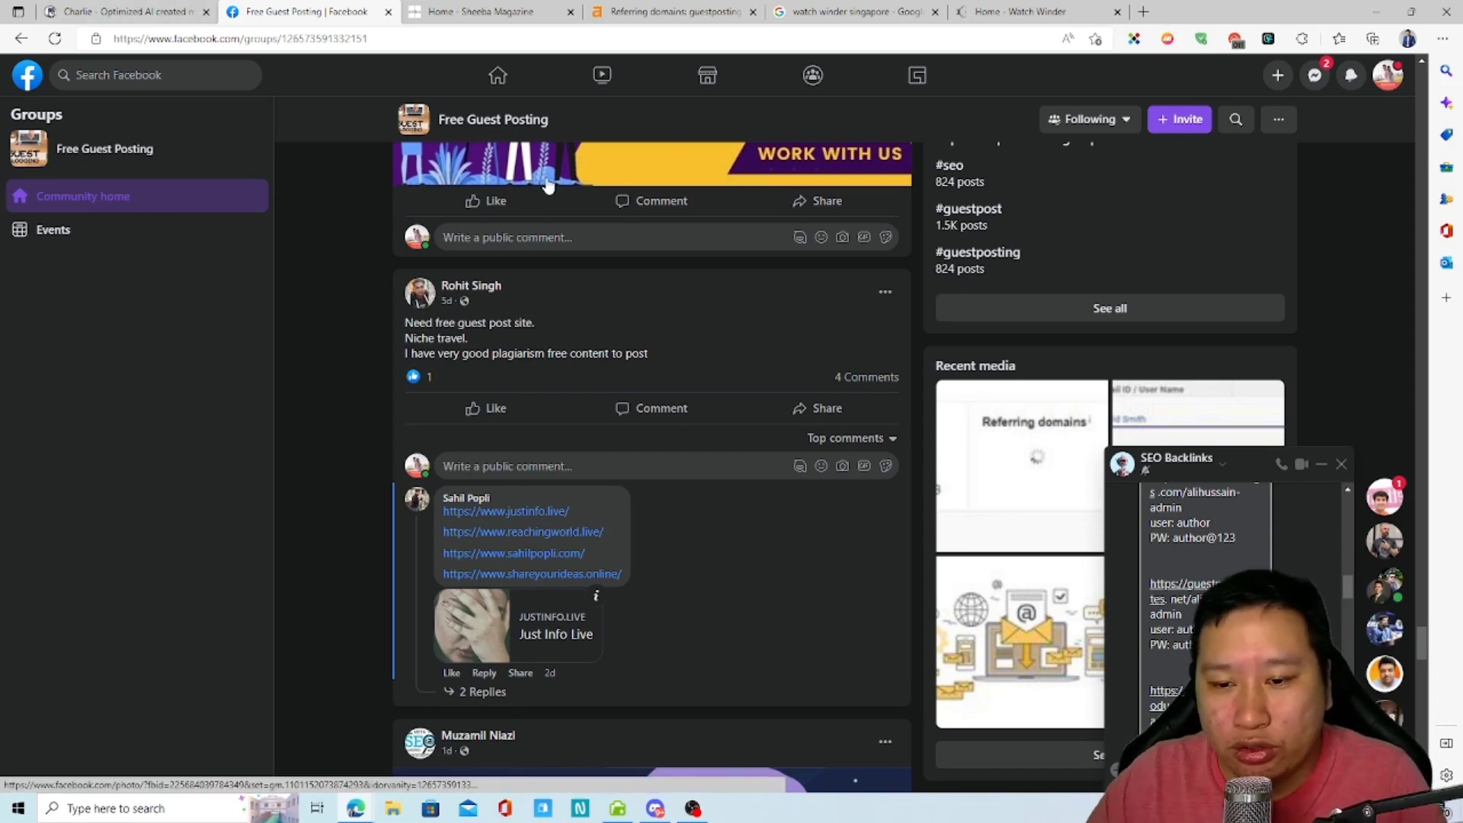
pyautogui.click(1014, 12)
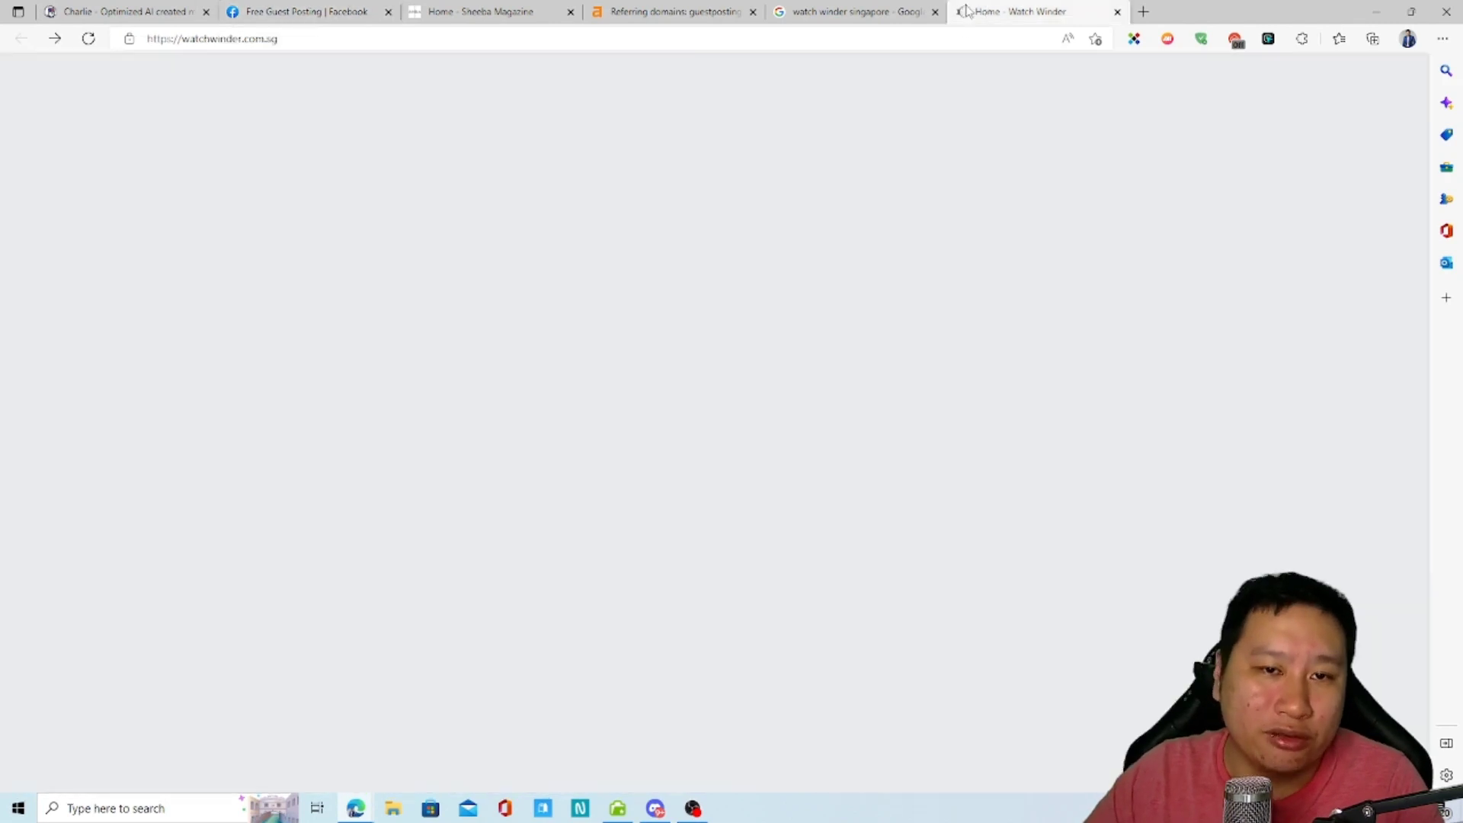
pyautogui.click(854, 11)
pyautogui.click(823, 40)
pyautogui.write('scalenut.')
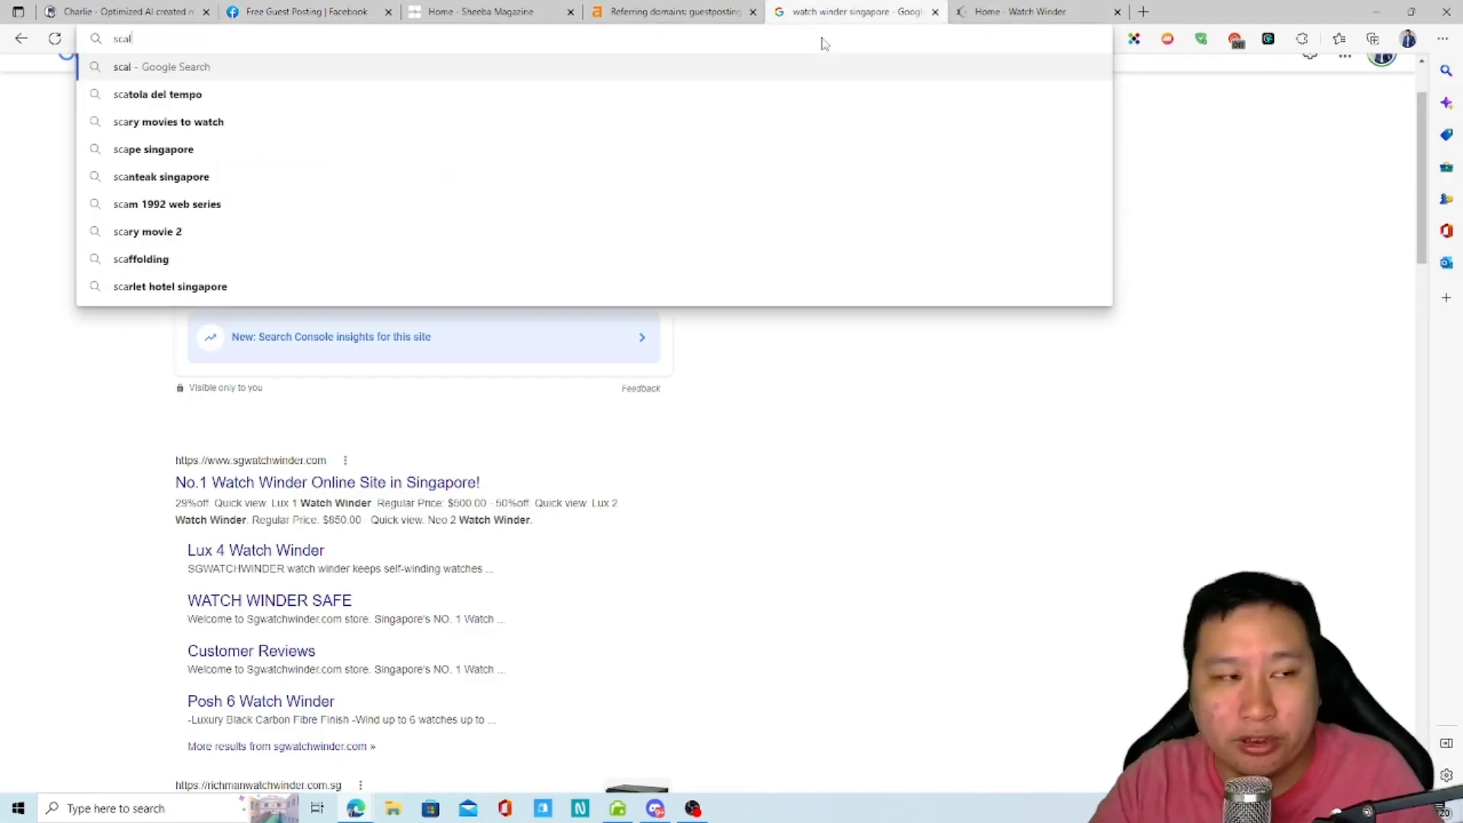
pyautogui.write('com')
pyautogui.press('Return')
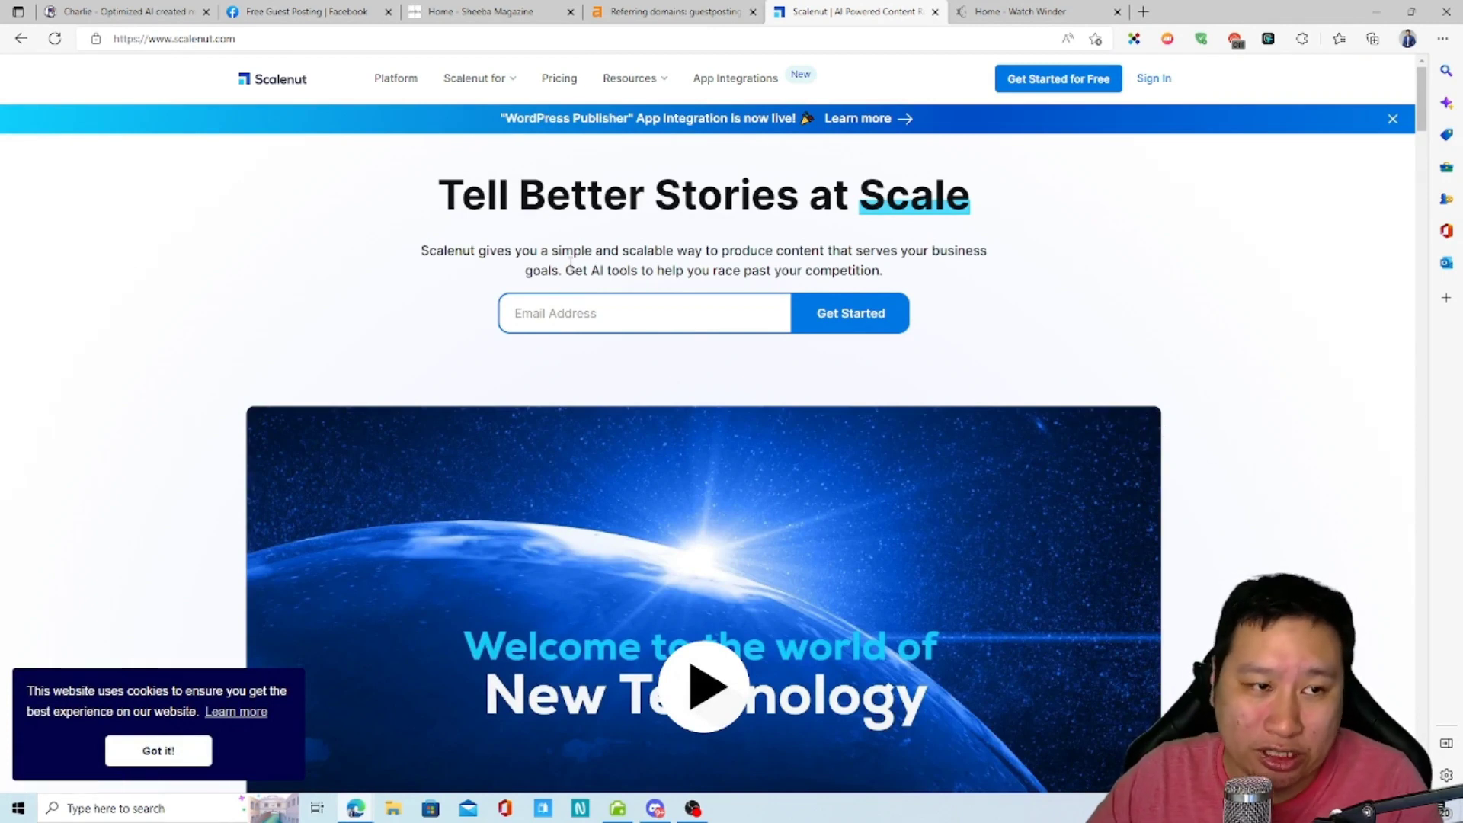
# - Skim the Scalenut homepage, switch to GoCharlie and open its 1 Click Blog tool
pyautogui.scroll(-9, 1014, 408)
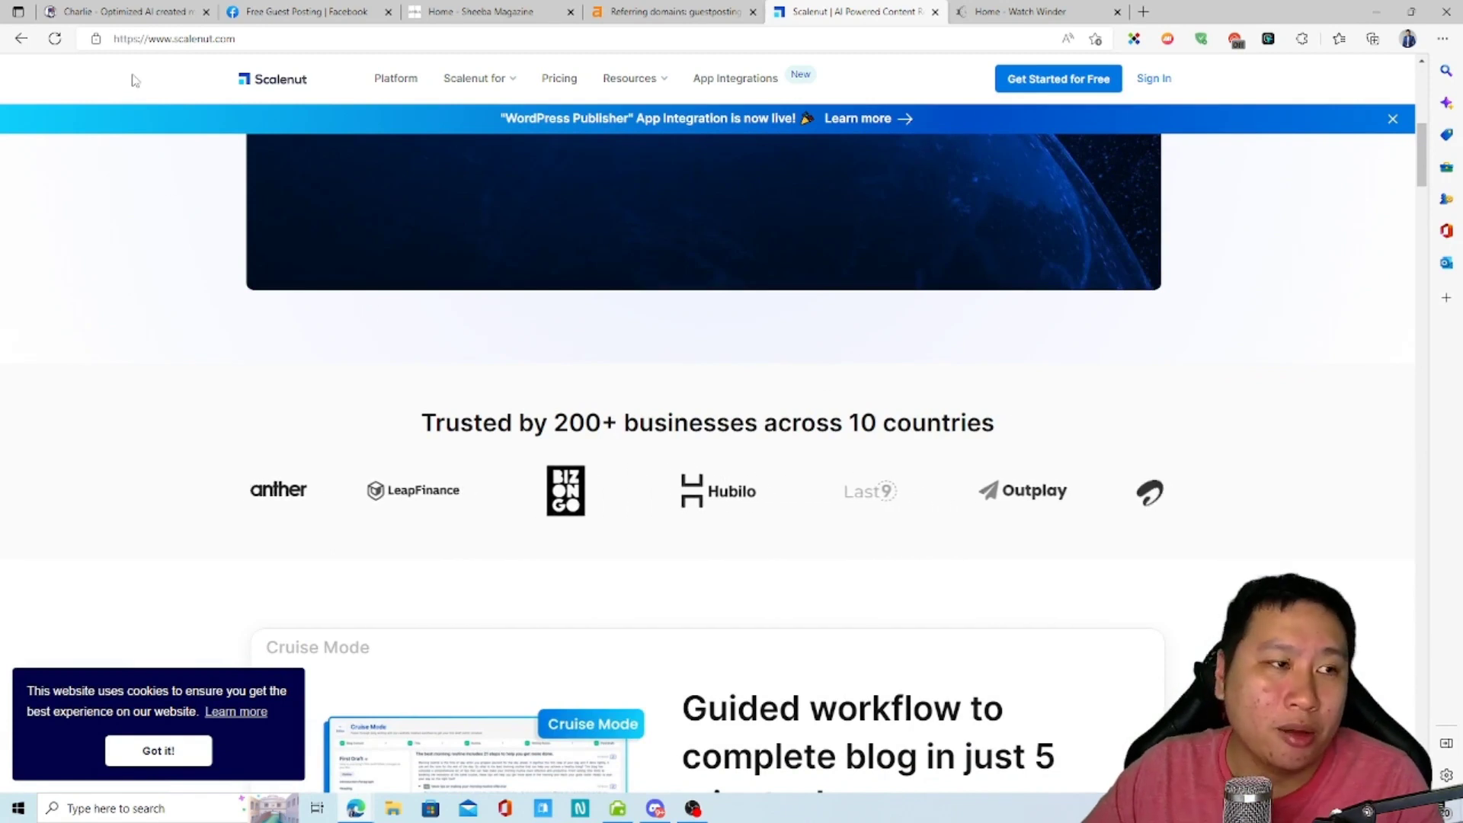
pyautogui.click(141, 13)
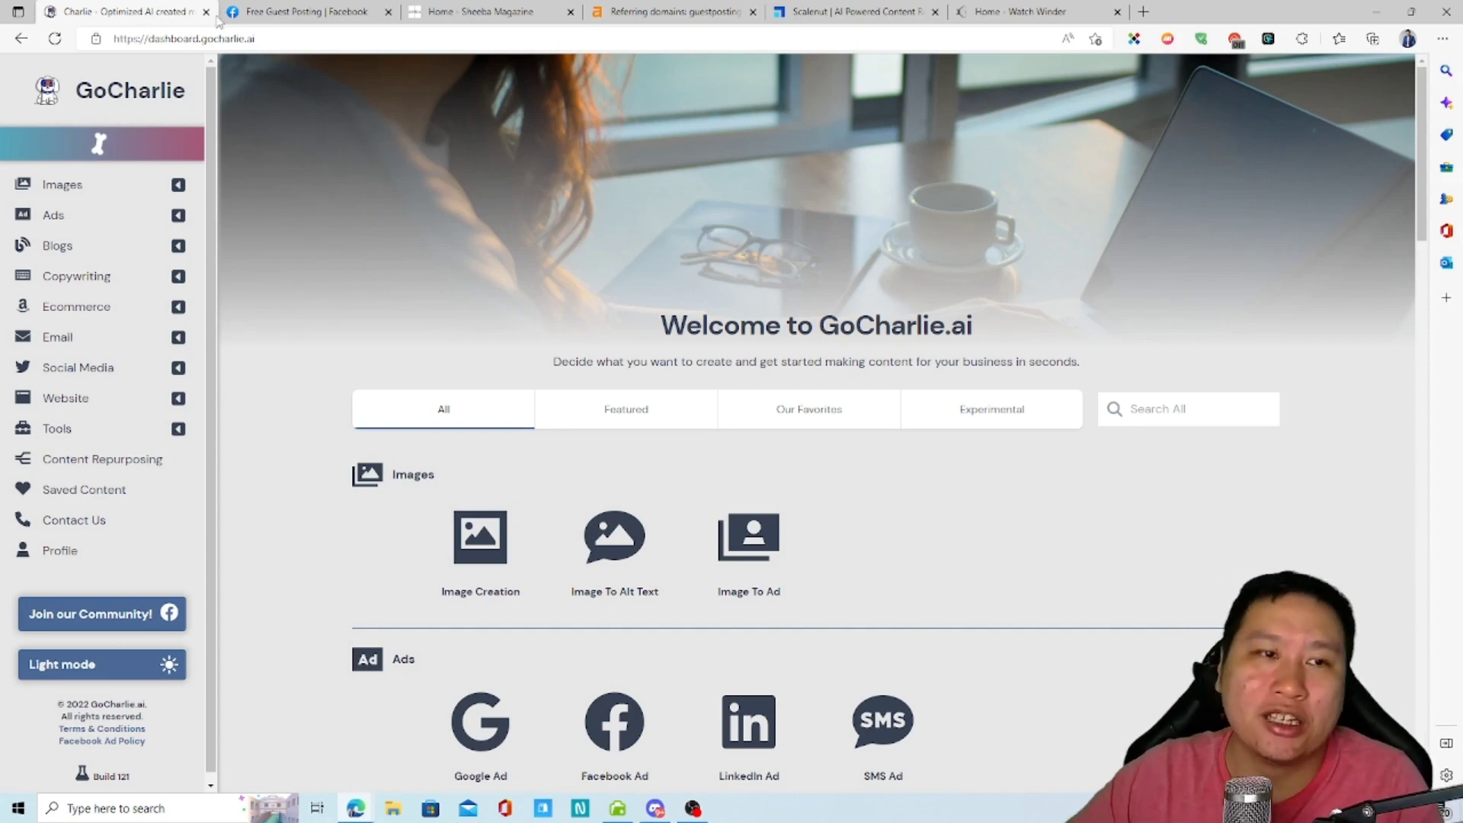
pyautogui.click(67, 245)
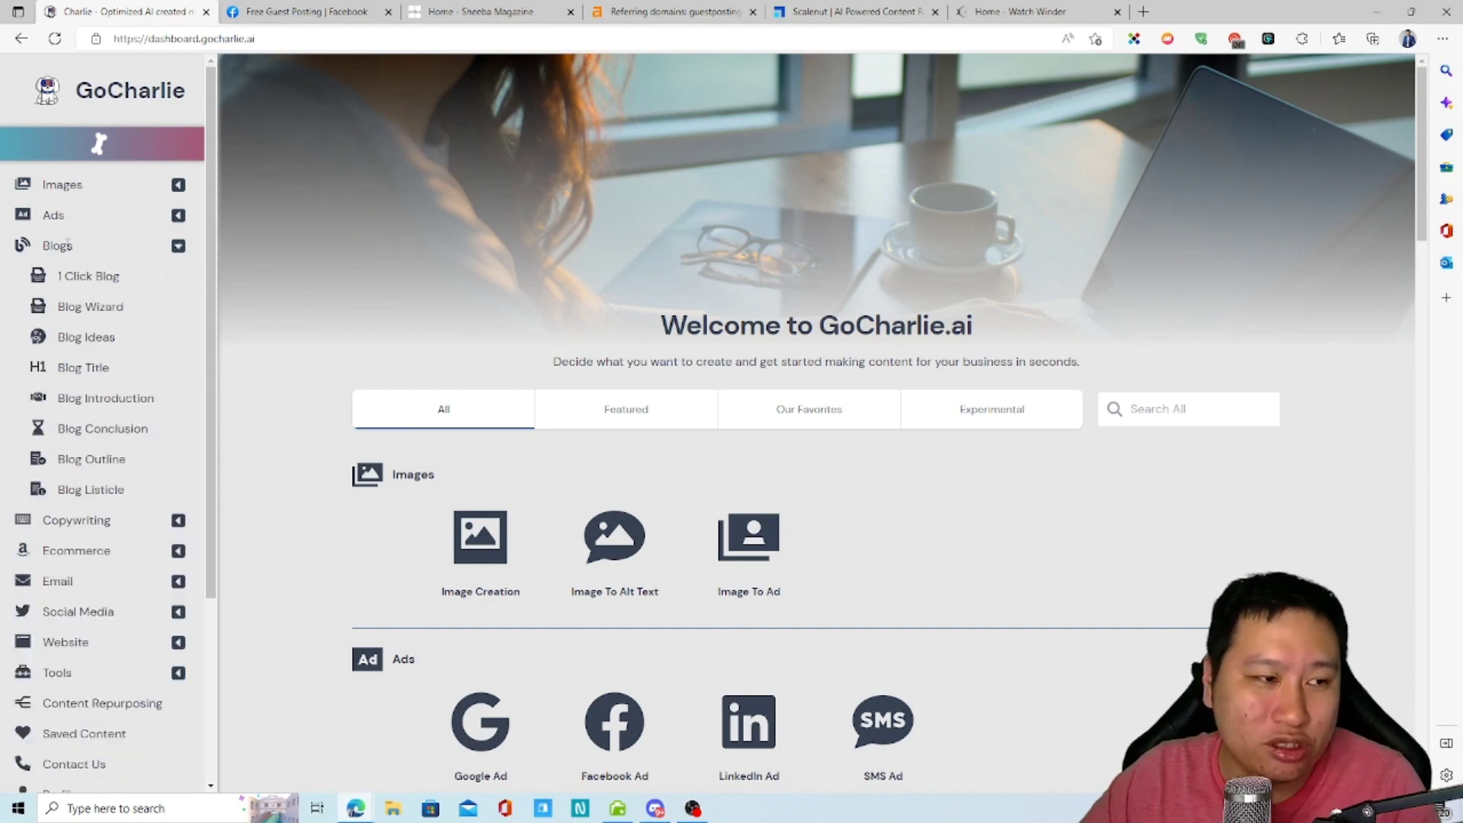
pyautogui.click(76, 278)
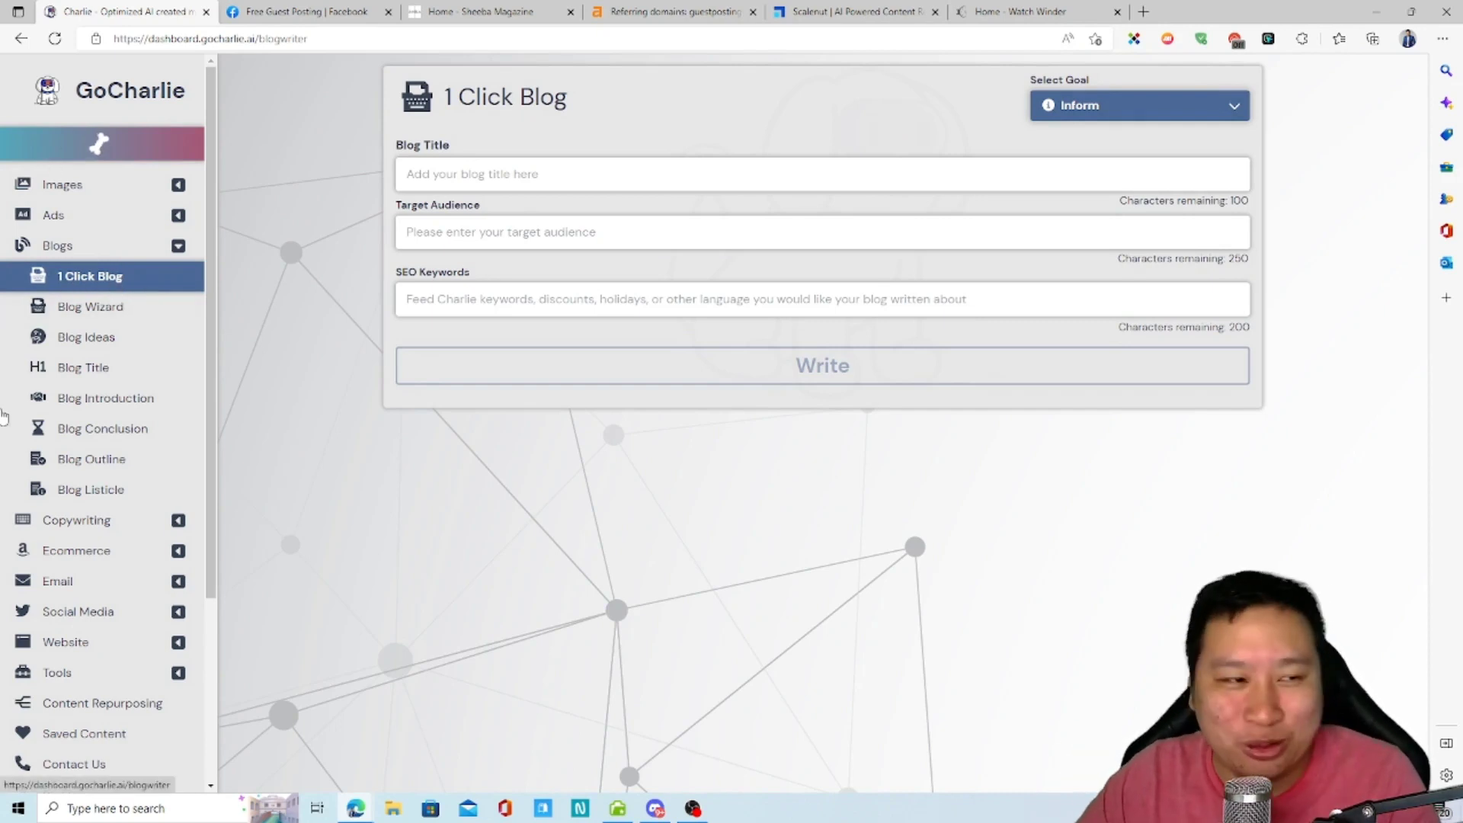
# - Expand GoCharlie's Images, Ads, Copywriting and Ecommerce categories and look through the content tools they offer
pyautogui.click(66, 186)
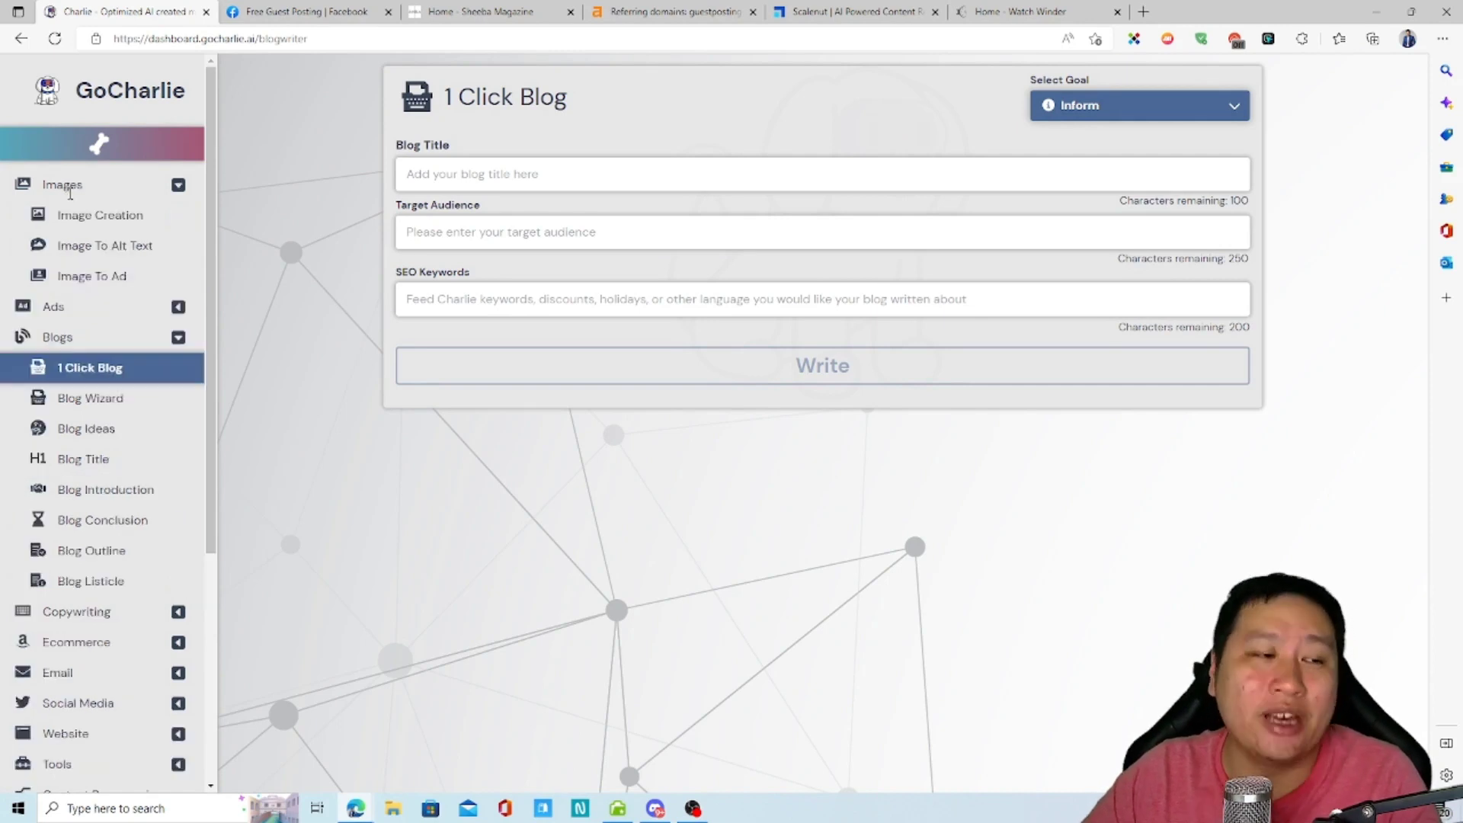
pyautogui.click(68, 305)
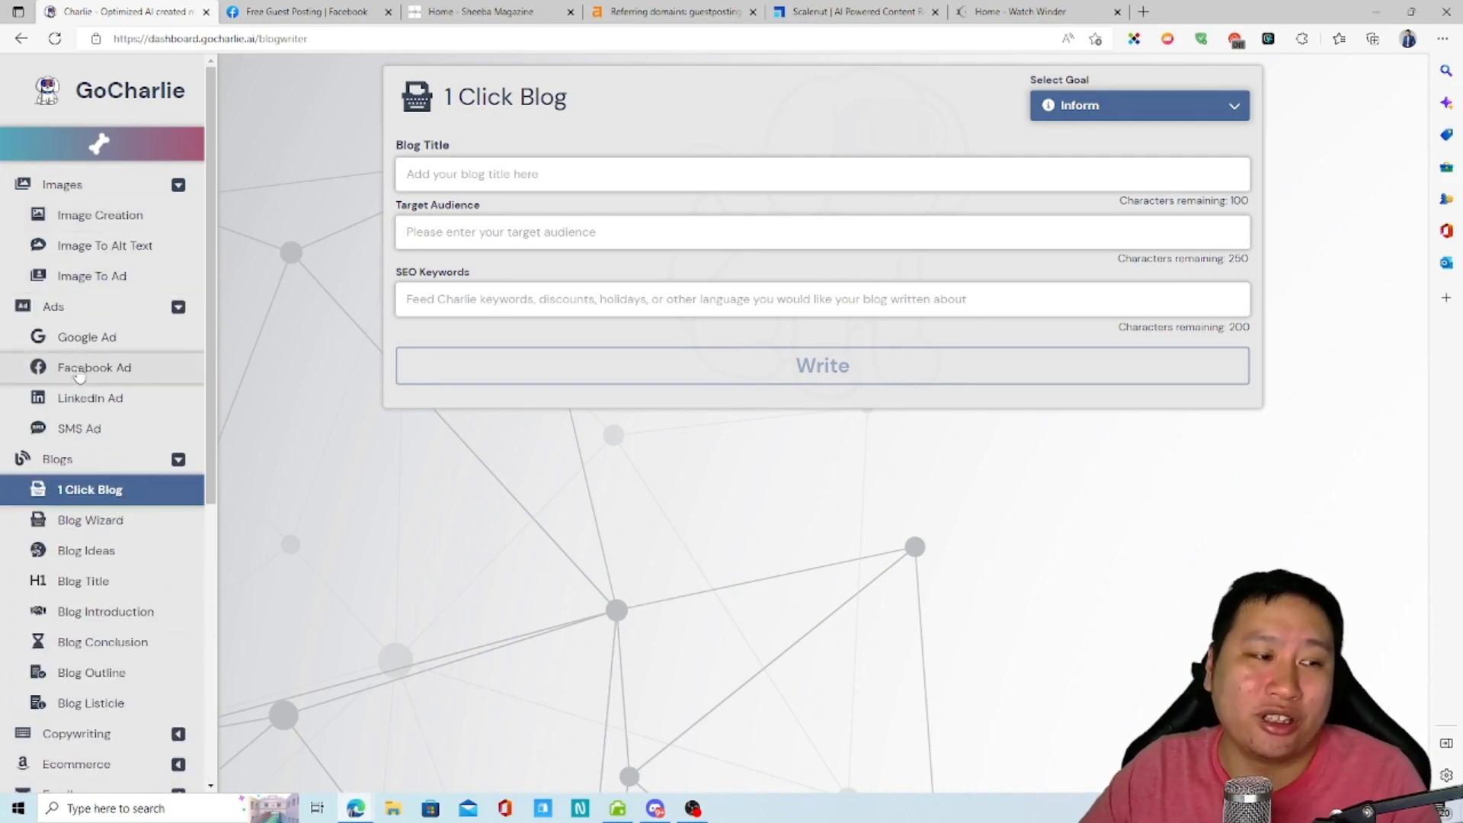
pyautogui.scroll(-3, 52, 525)
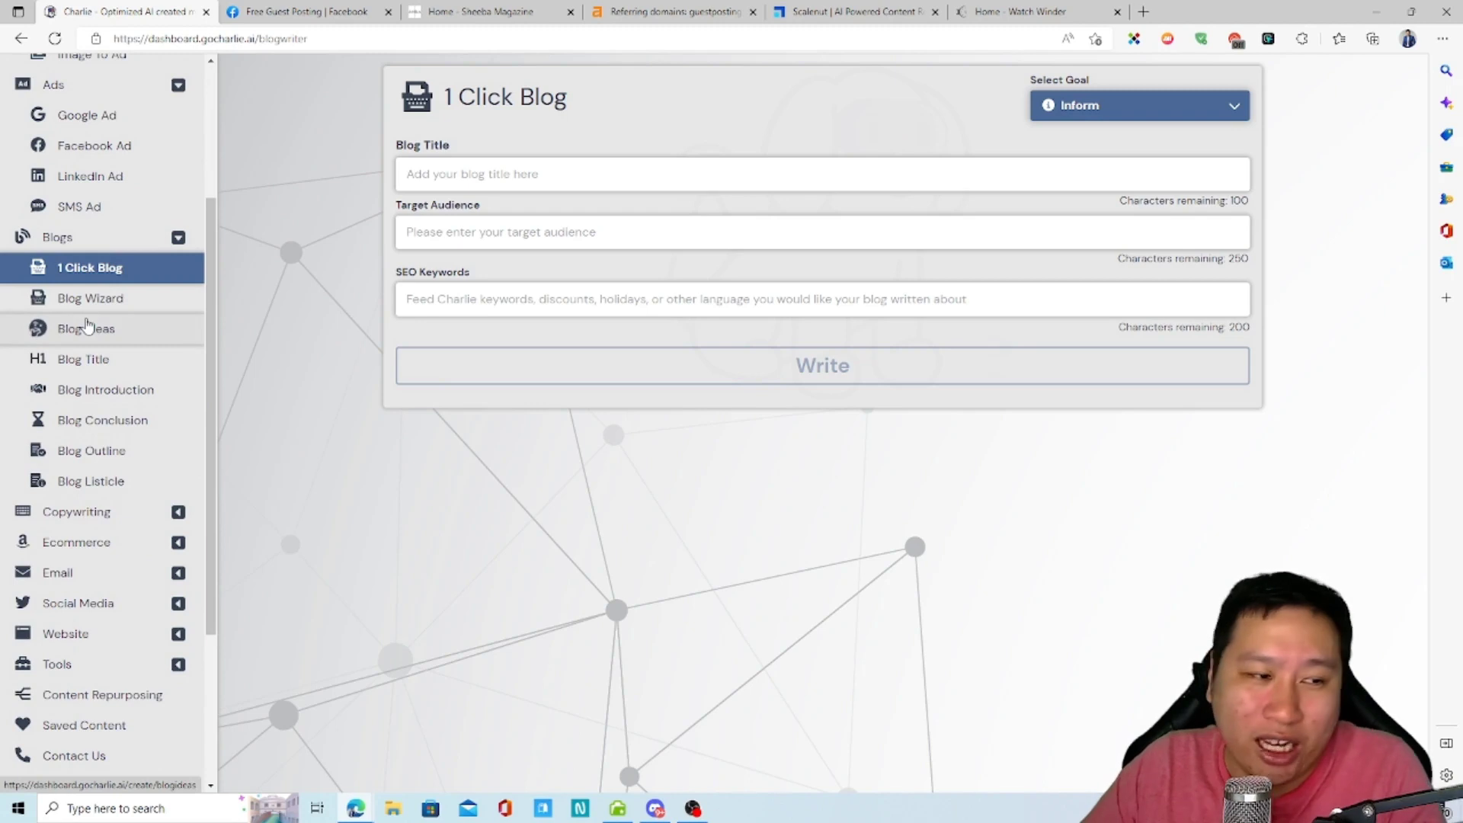
pyautogui.click(65, 516)
pyautogui.scroll(-8, 91, 473)
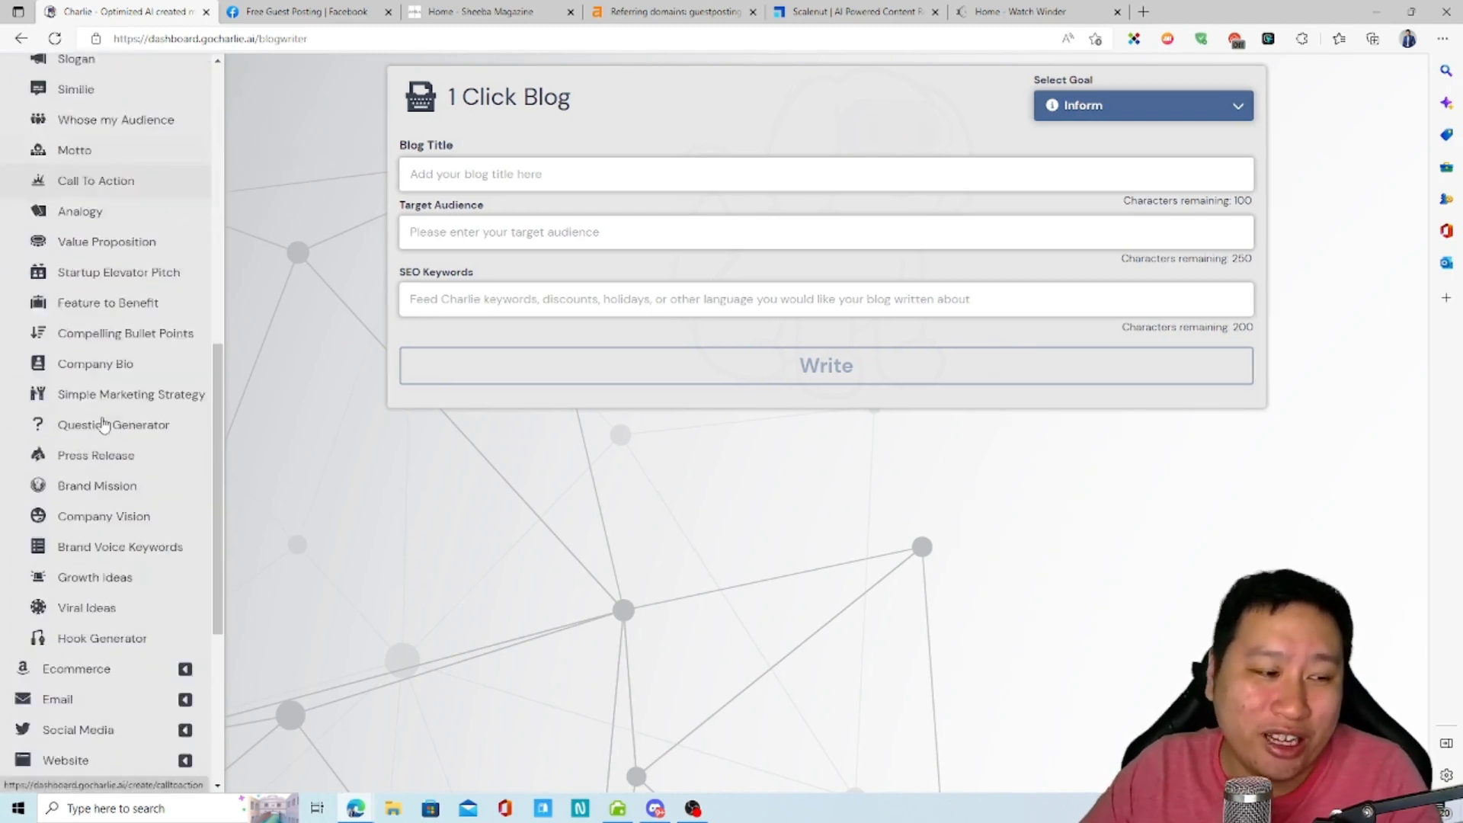
pyautogui.click(90, 492)
pyautogui.scroll(-4, 80, 503)
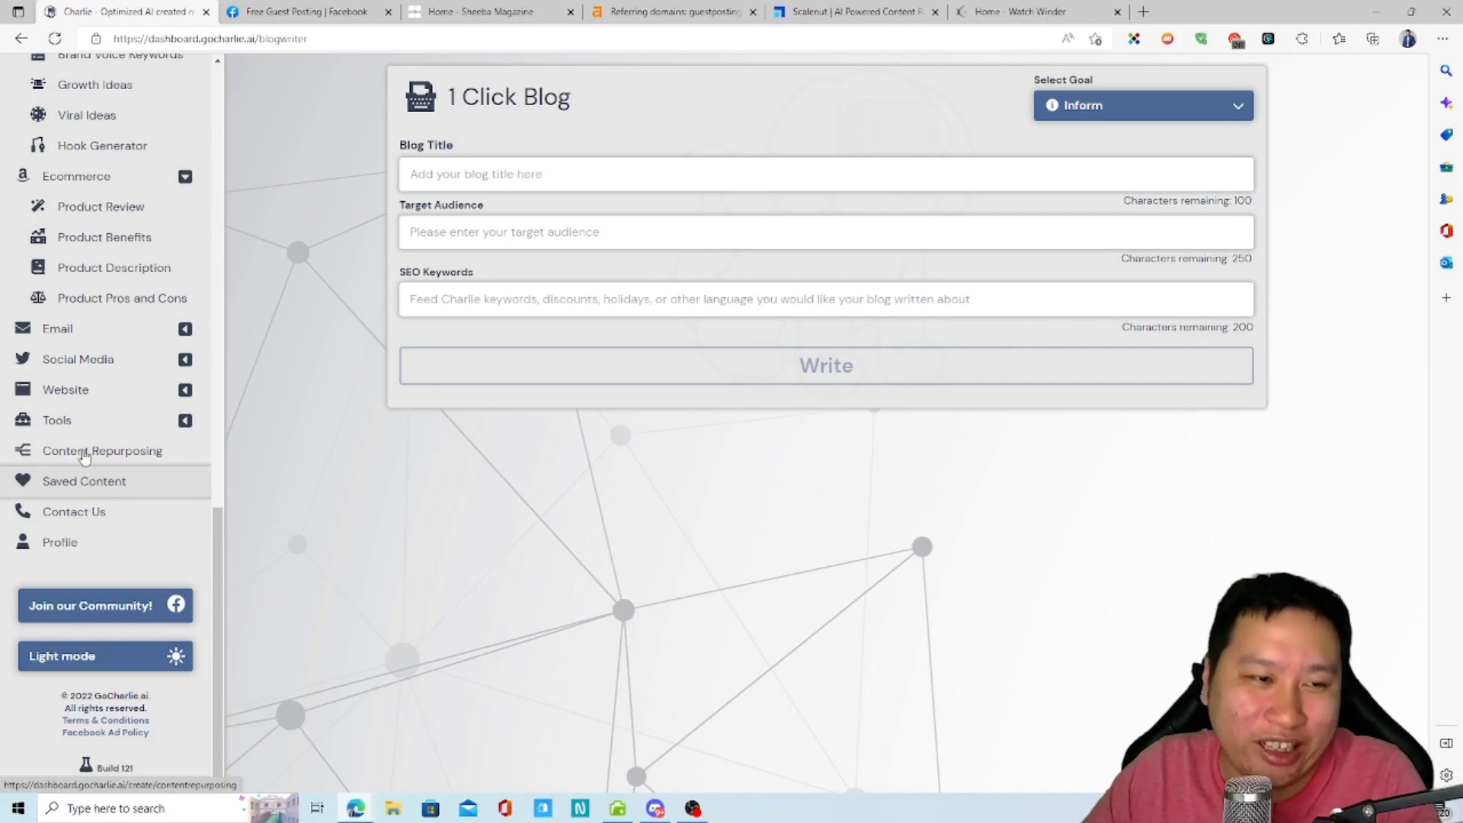
pyautogui.scroll(9, 82, 473)
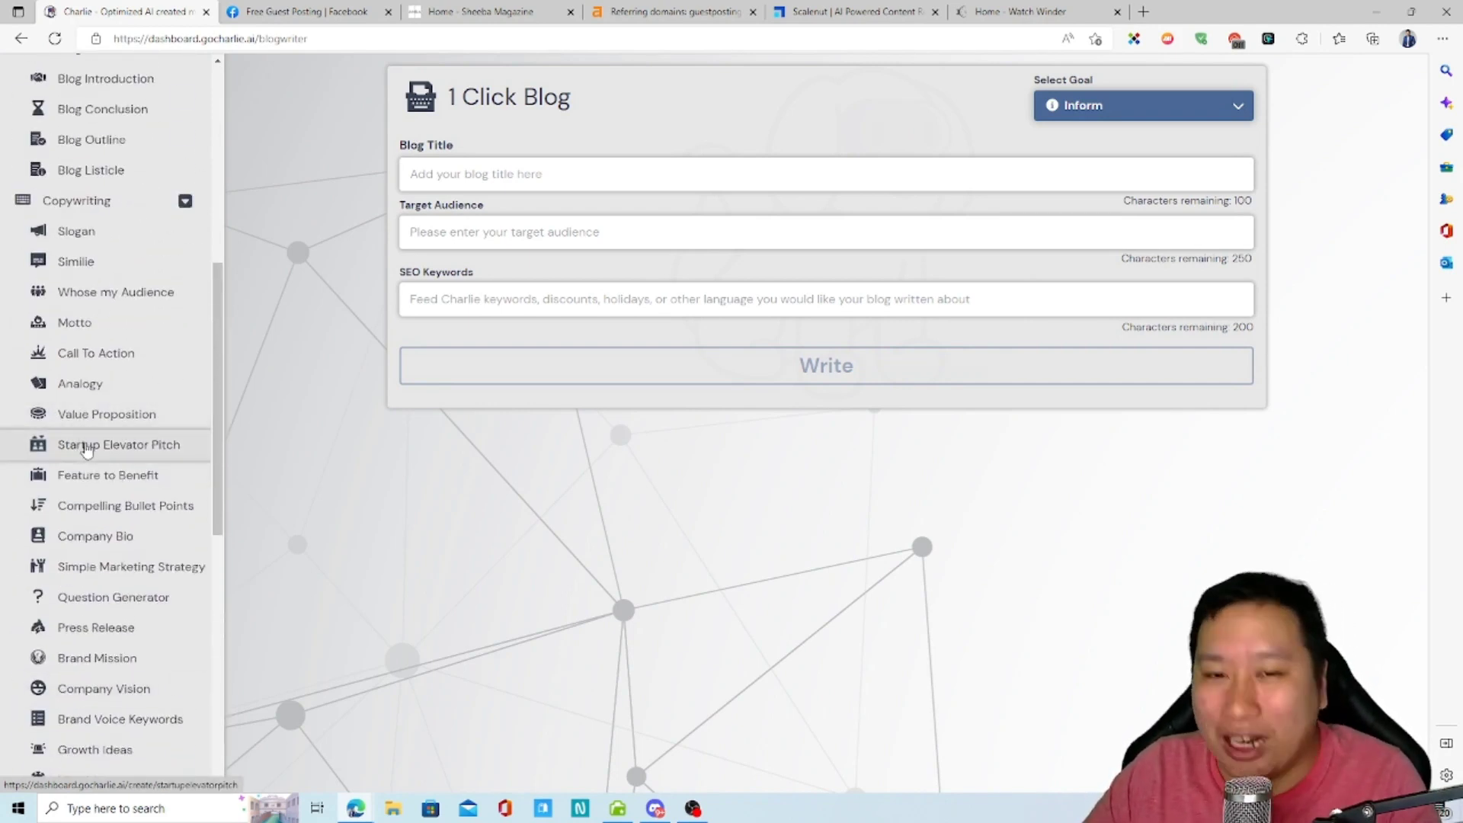
pyautogui.scroll(3, 84, 450)
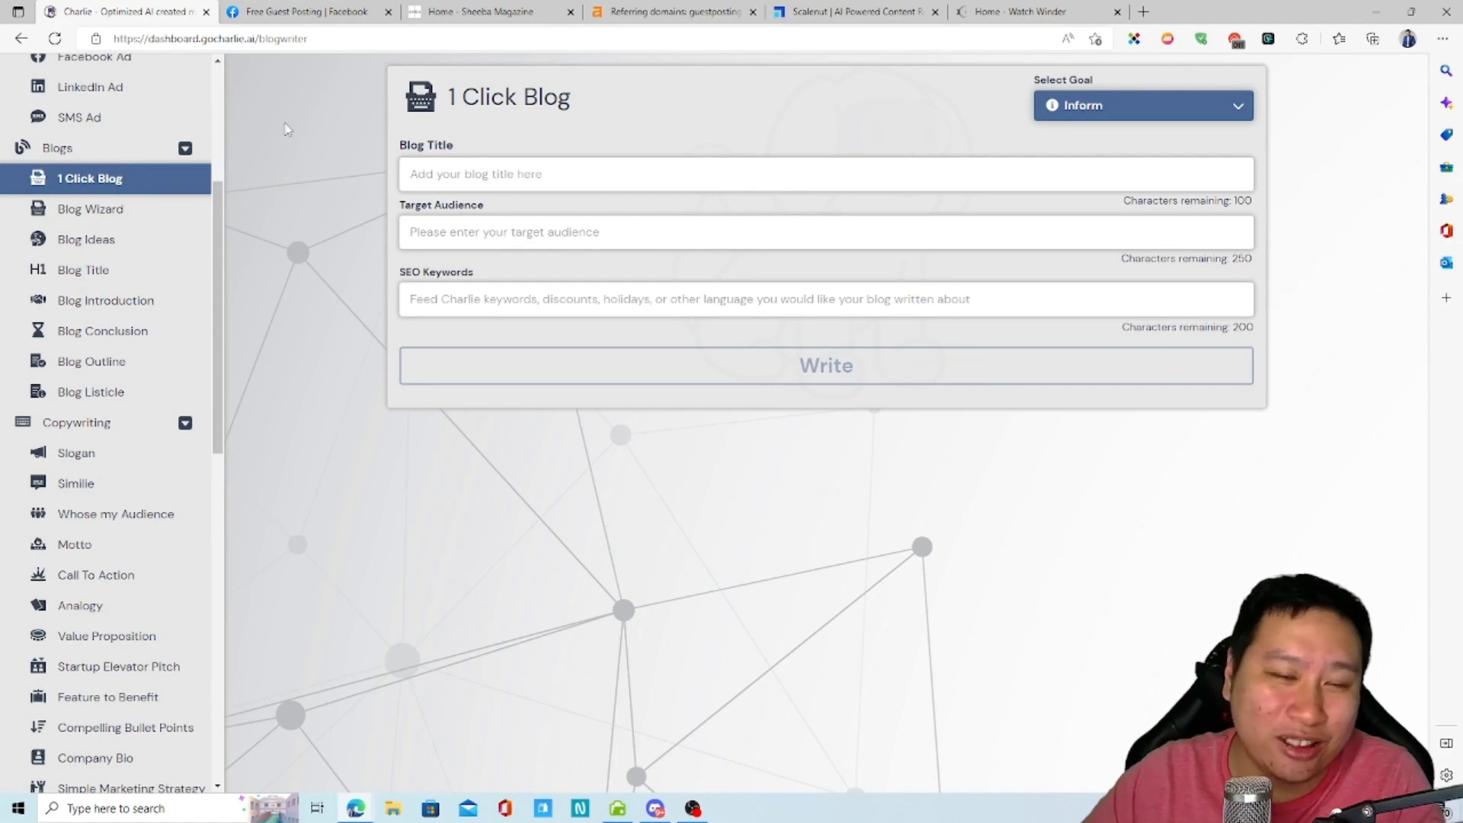
pyautogui.scroll(3, 94, 367)
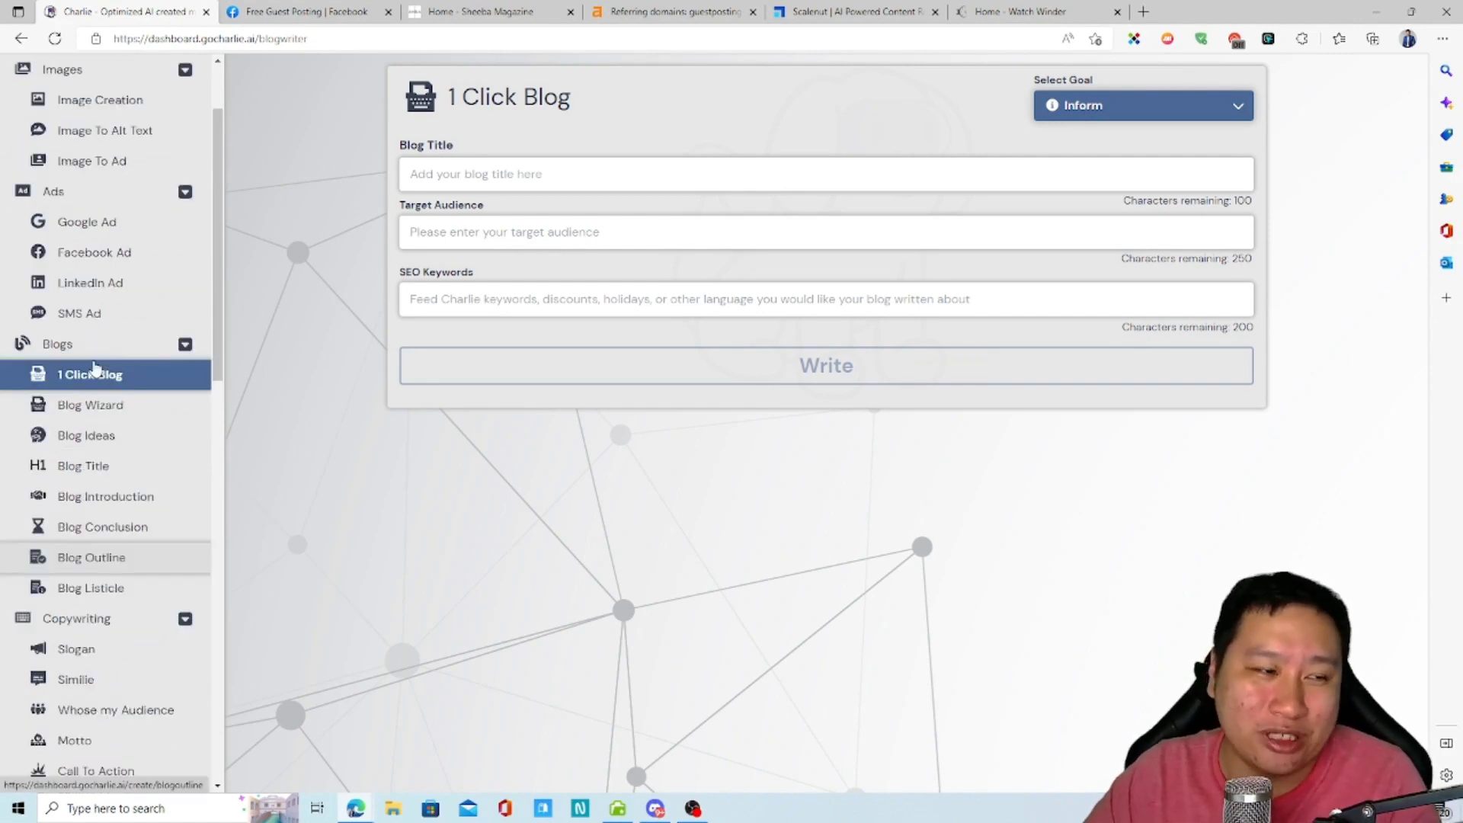
pyautogui.scroll(1, 94, 368)
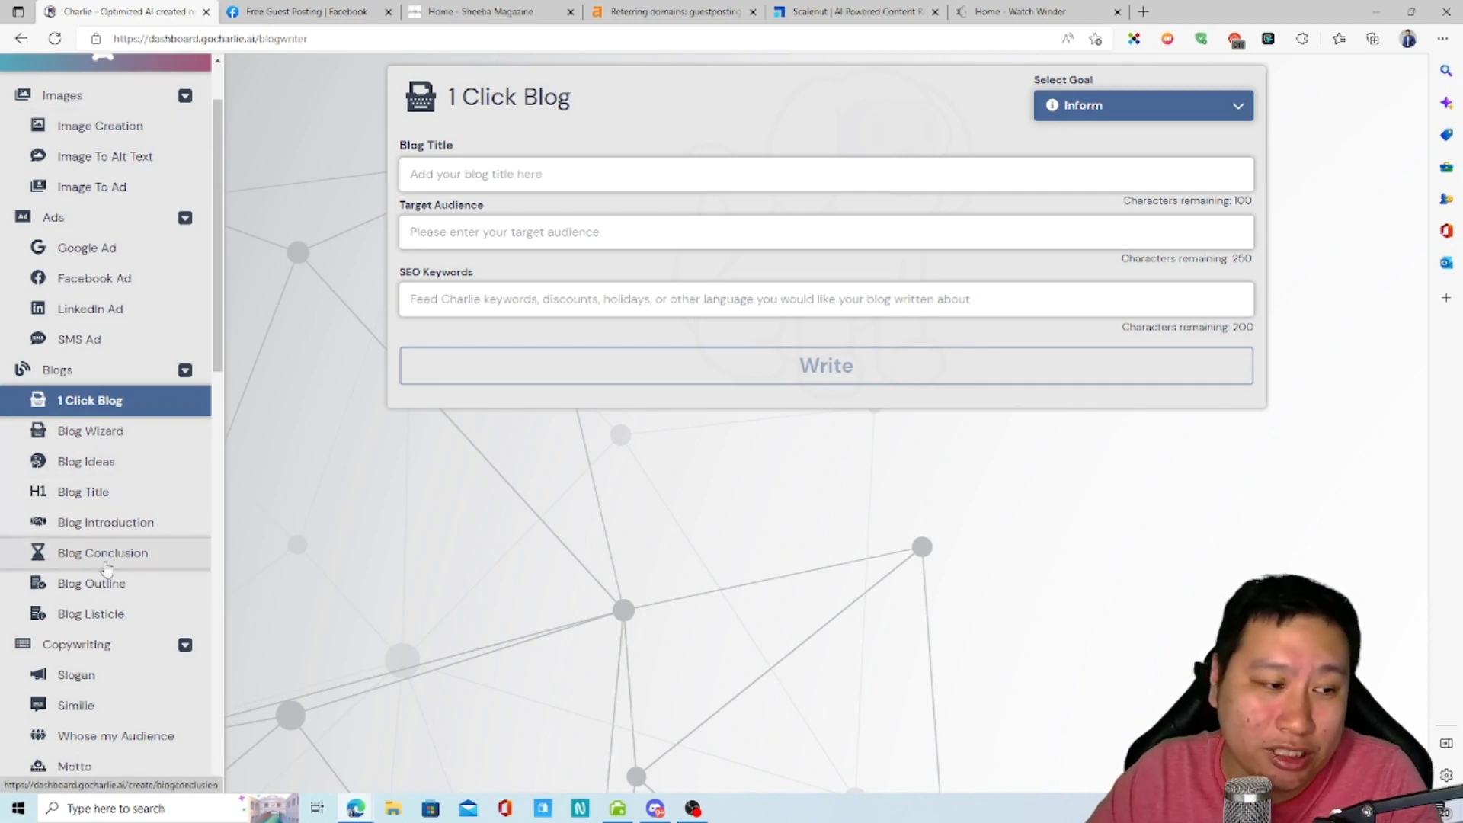
pyautogui.scroll(-13, 95, 566)
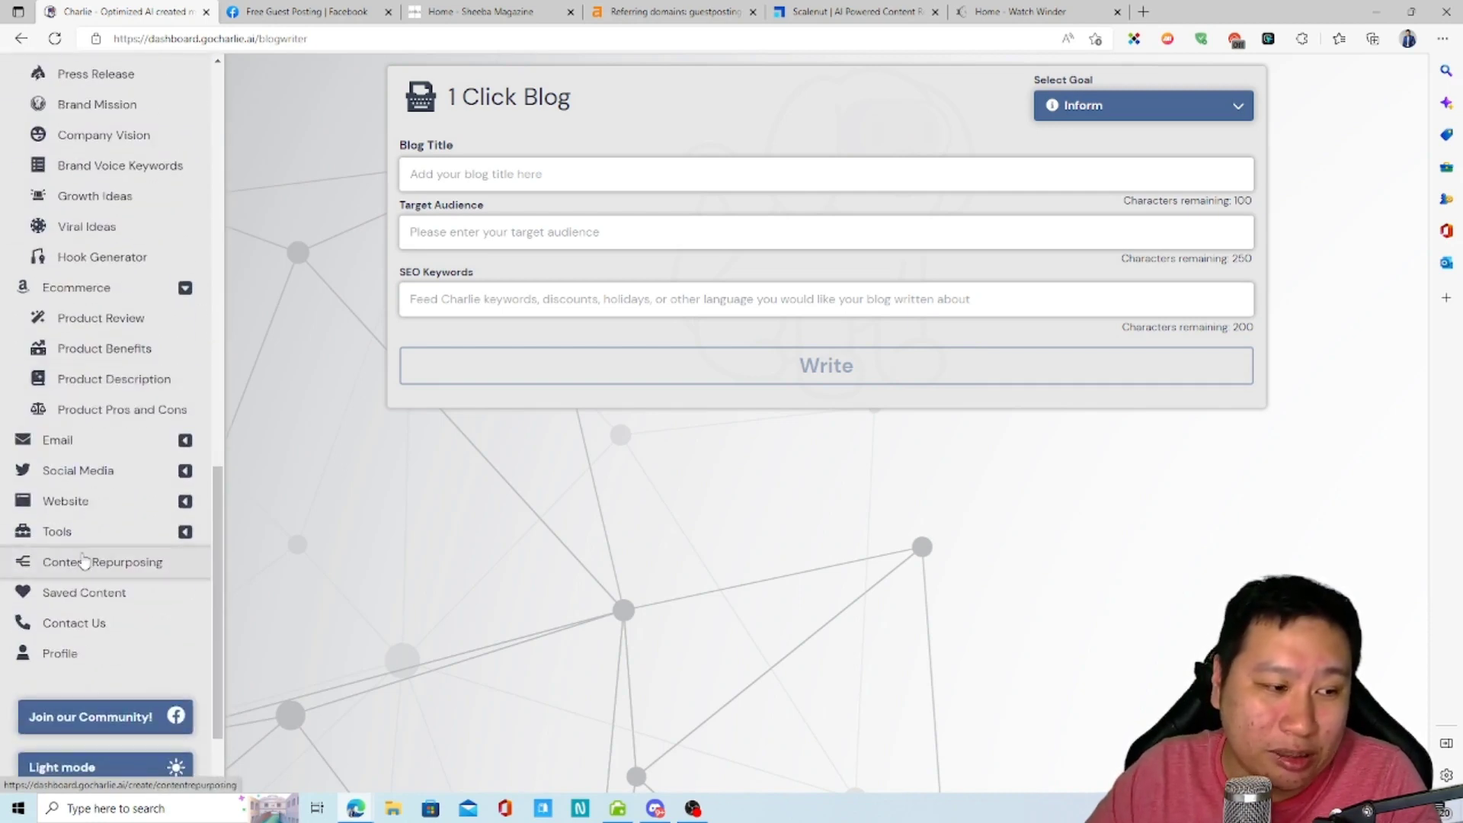
# - Look through the Email and Tools categories, collapse Email again, and open the Content Repurposing tool
pyautogui.click(93, 532)
pyautogui.click(96, 534)
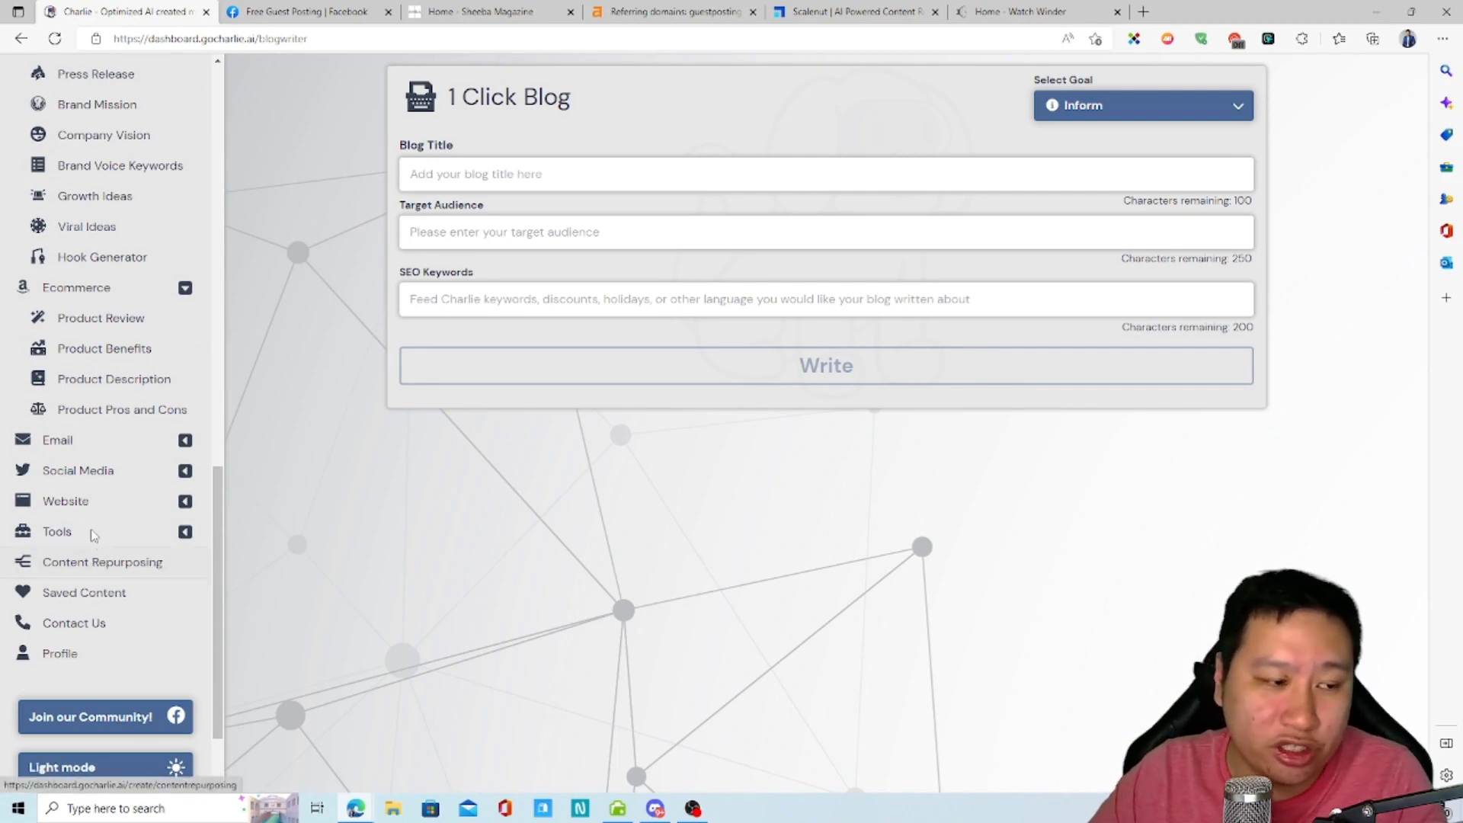
pyautogui.click(88, 499)
pyautogui.click(87, 501)
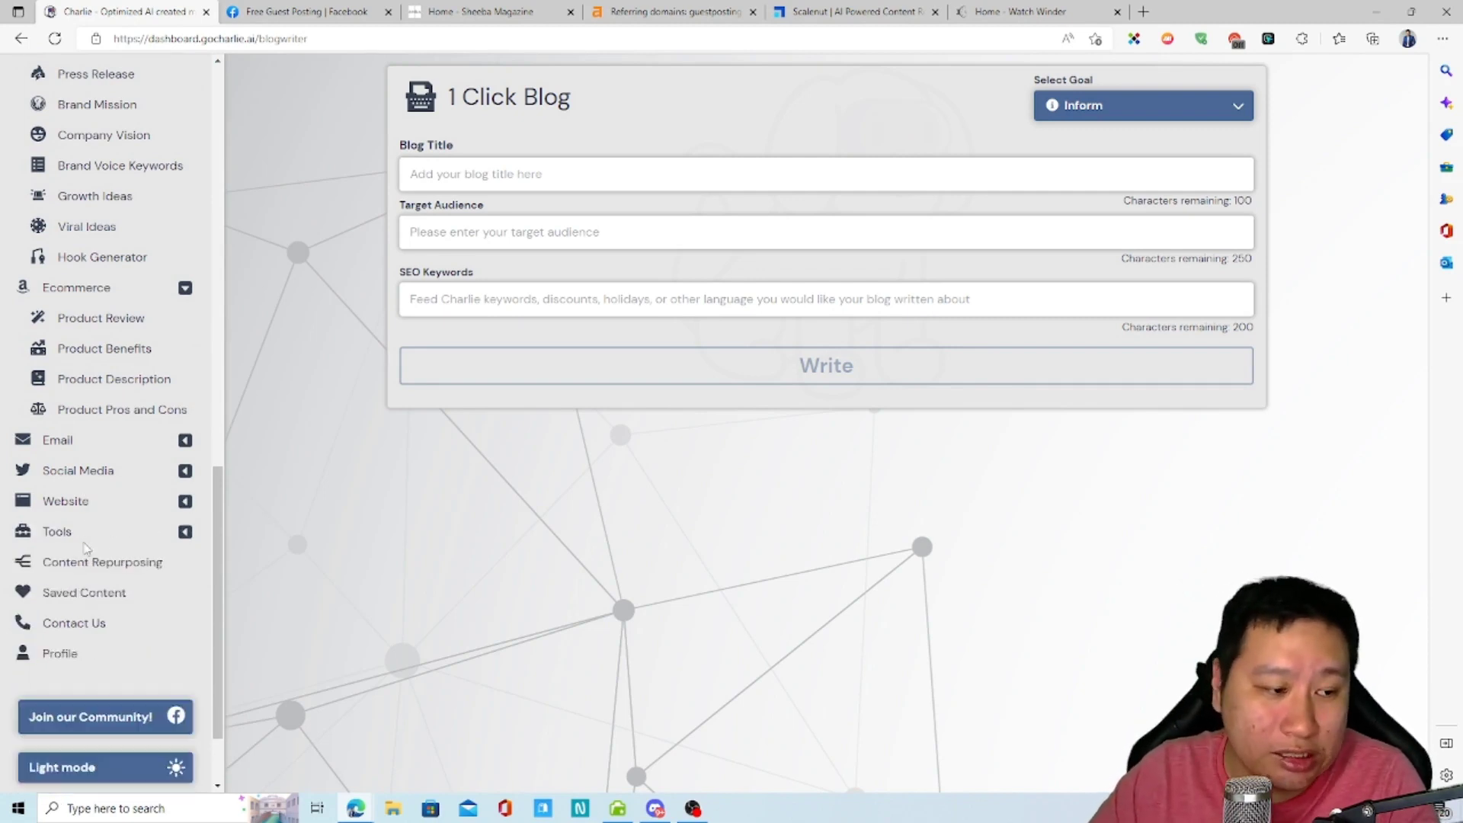
pyautogui.click(115, 534)
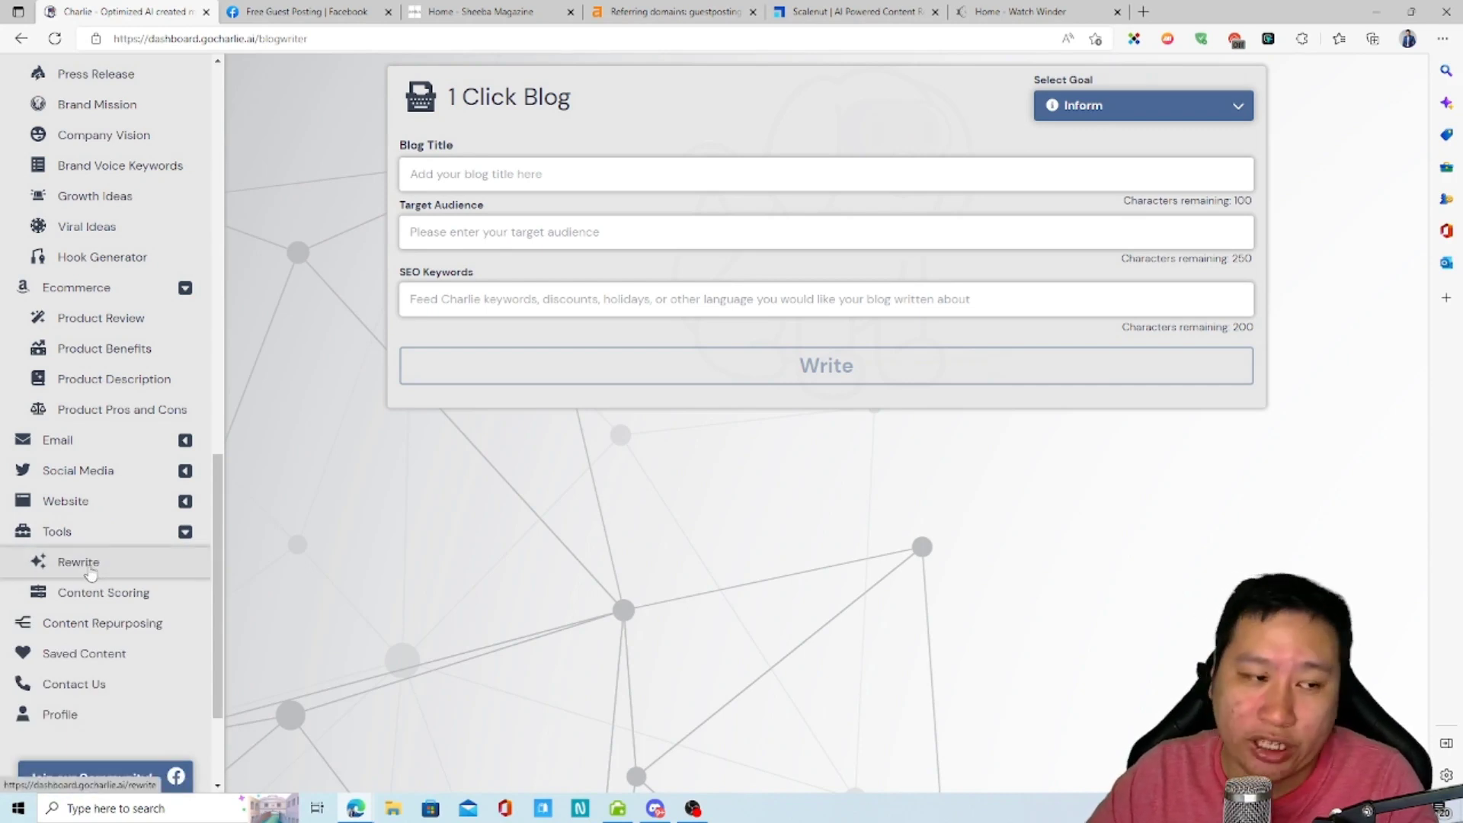
pyautogui.click(93, 446)
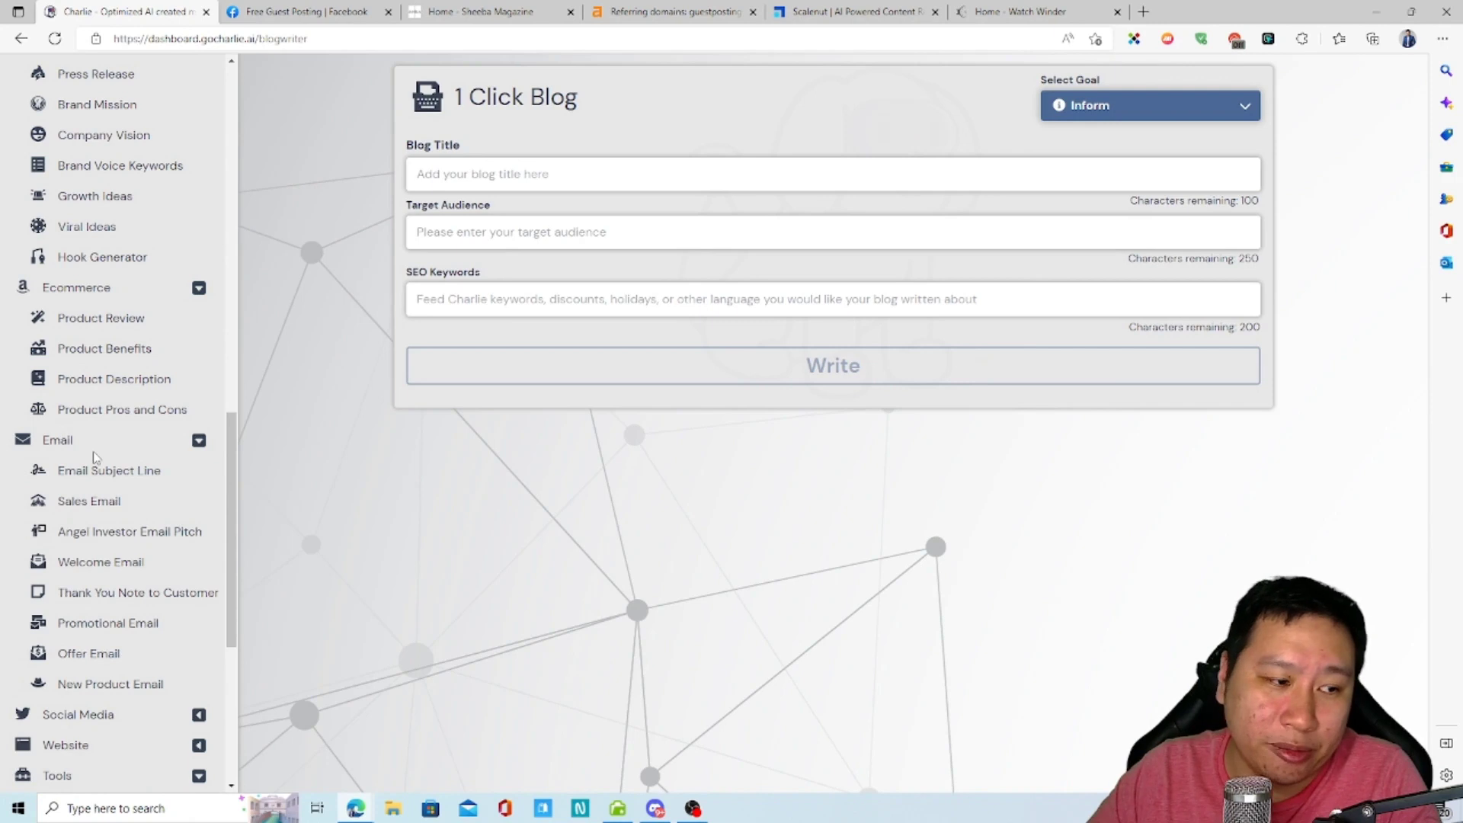
pyautogui.click(73, 440)
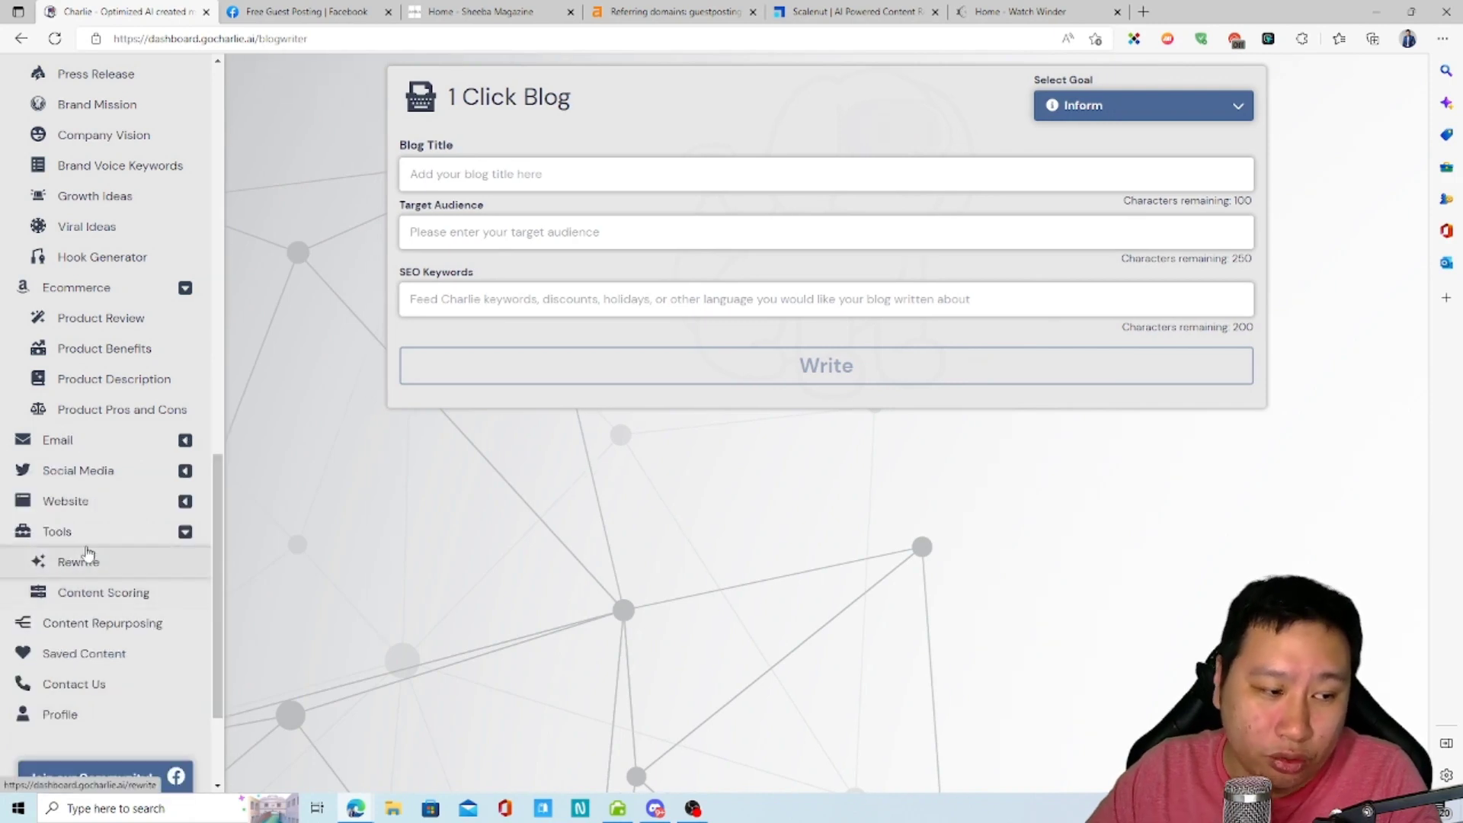
pyautogui.click(89, 629)
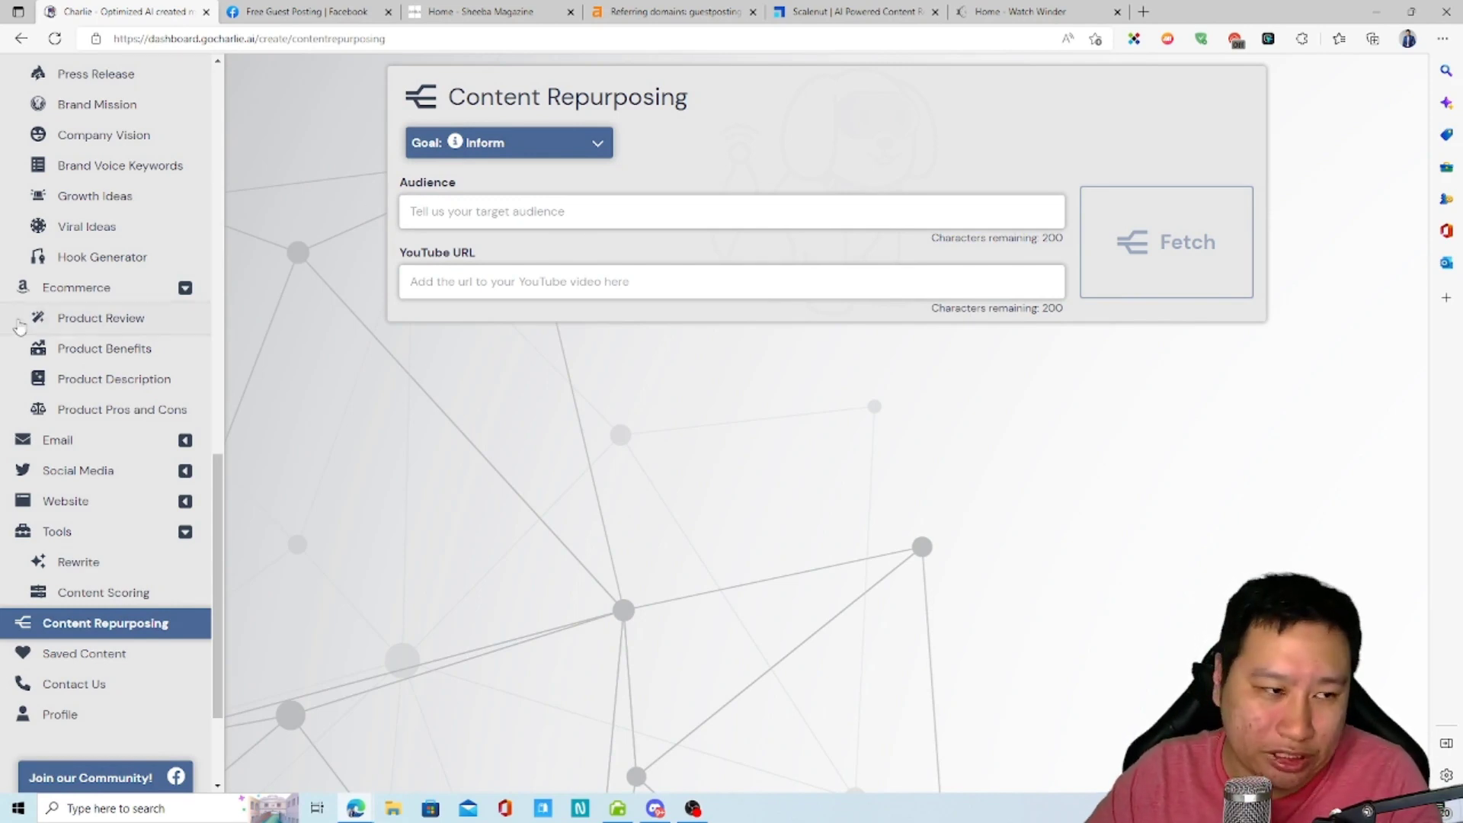
# - Reopen the 1 Click Blog form, glance at the Watch Winder store homepage and return to the form
pyautogui.scroll(5, 104, 367)
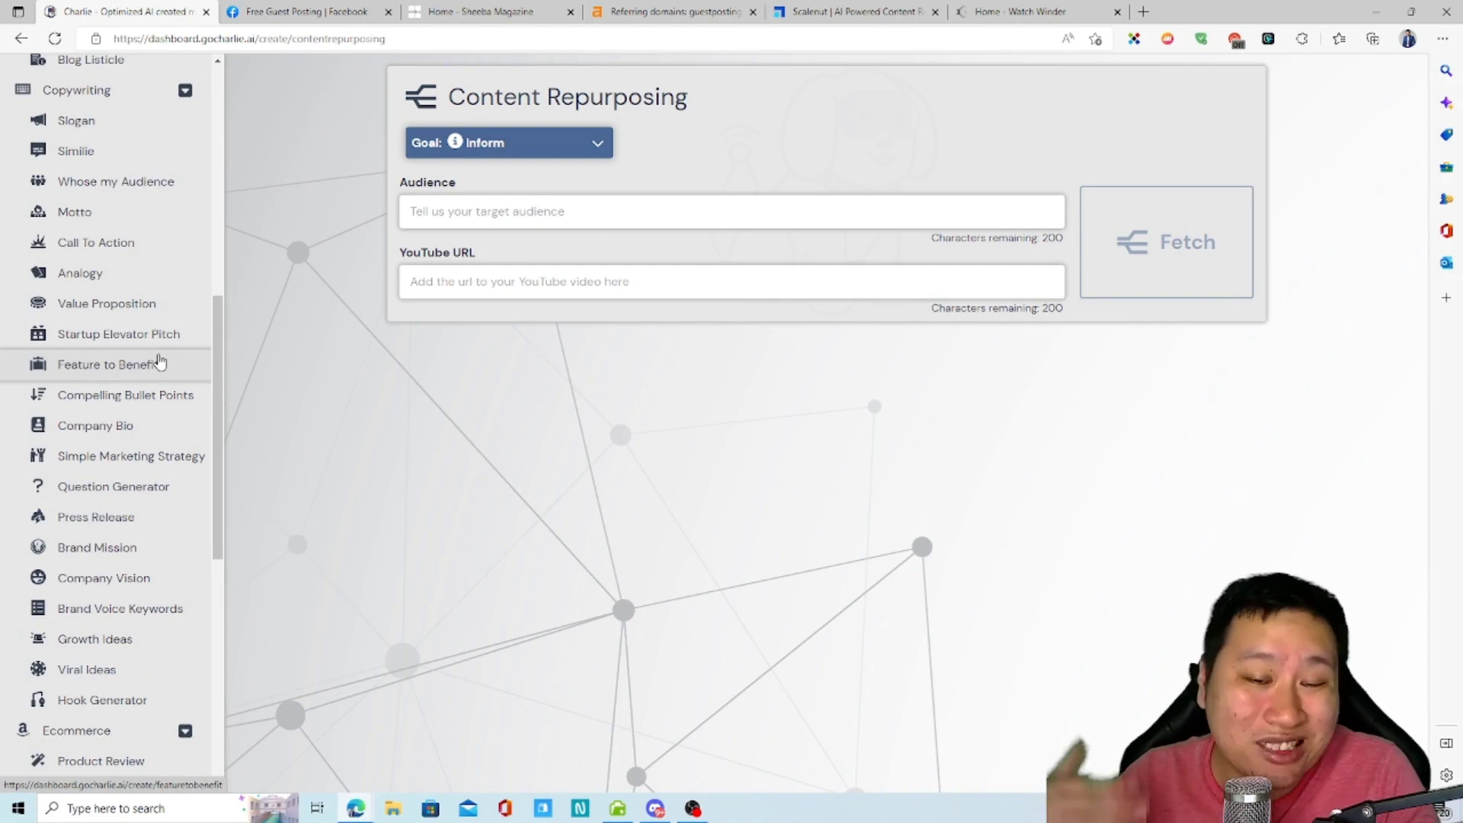
pyautogui.scroll(6, 107, 358)
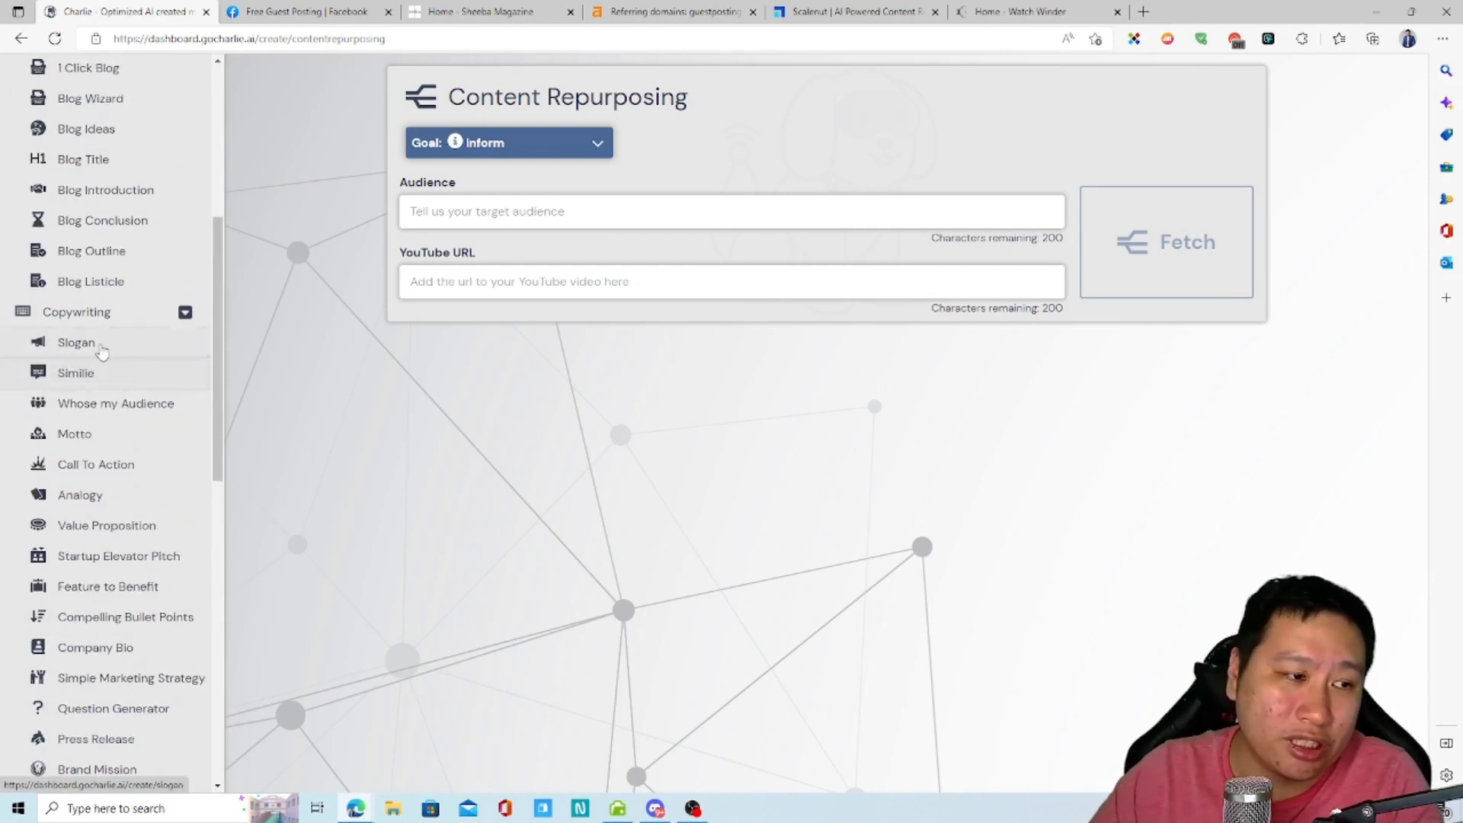
pyautogui.scroll(1, 102, 352)
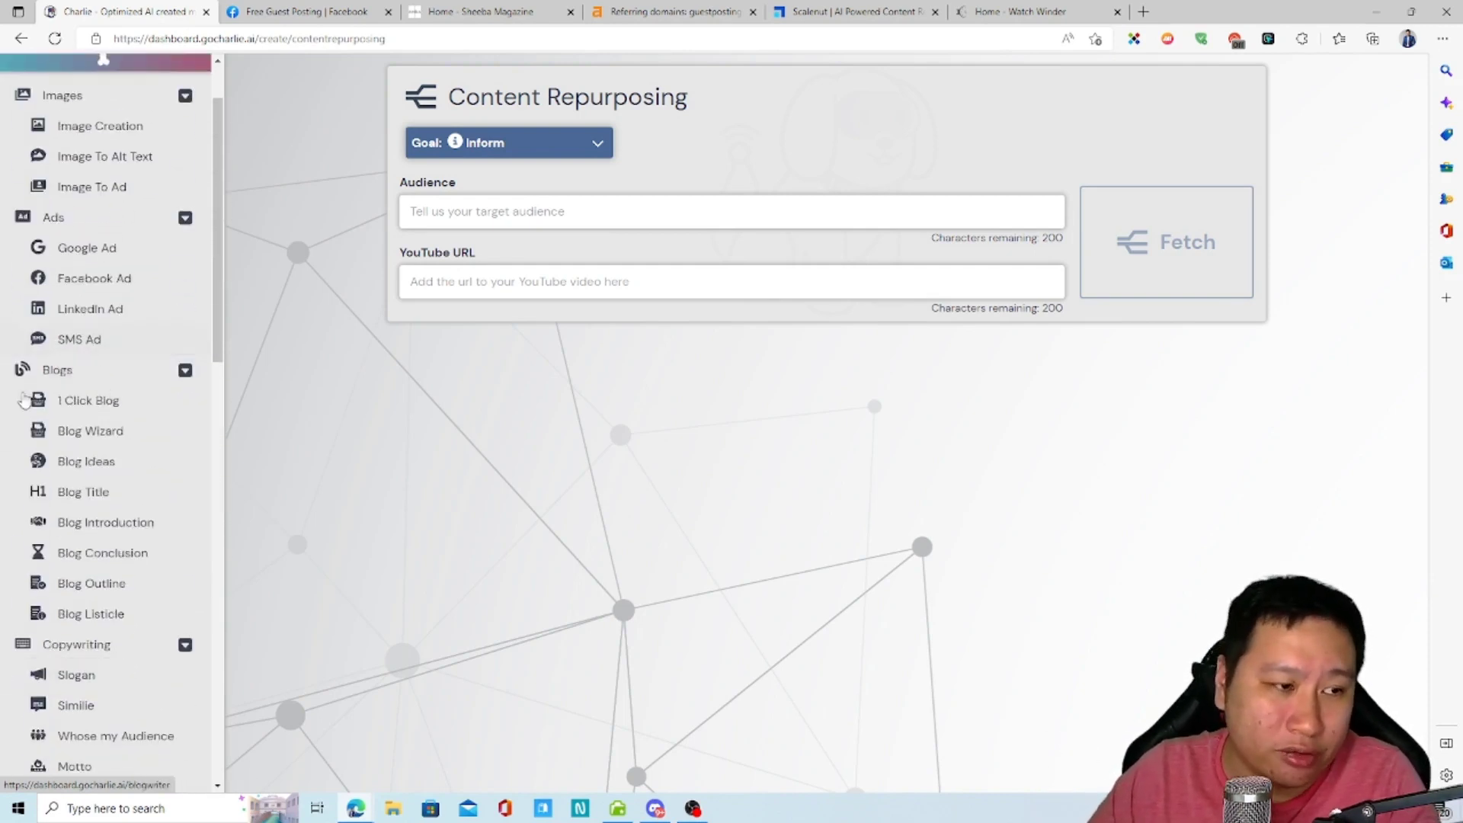
pyautogui.click(111, 409)
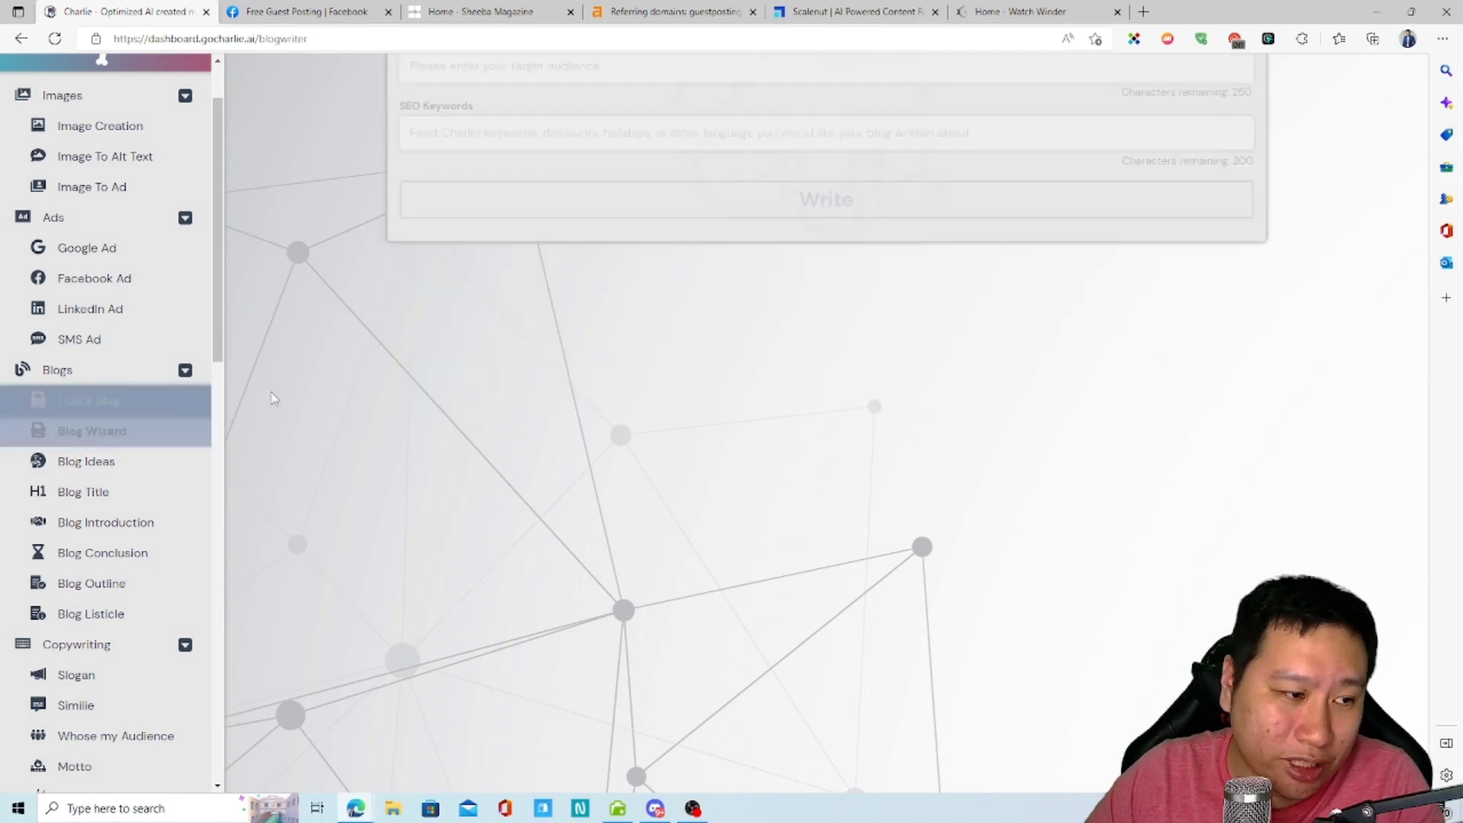
pyautogui.click(604, 171)
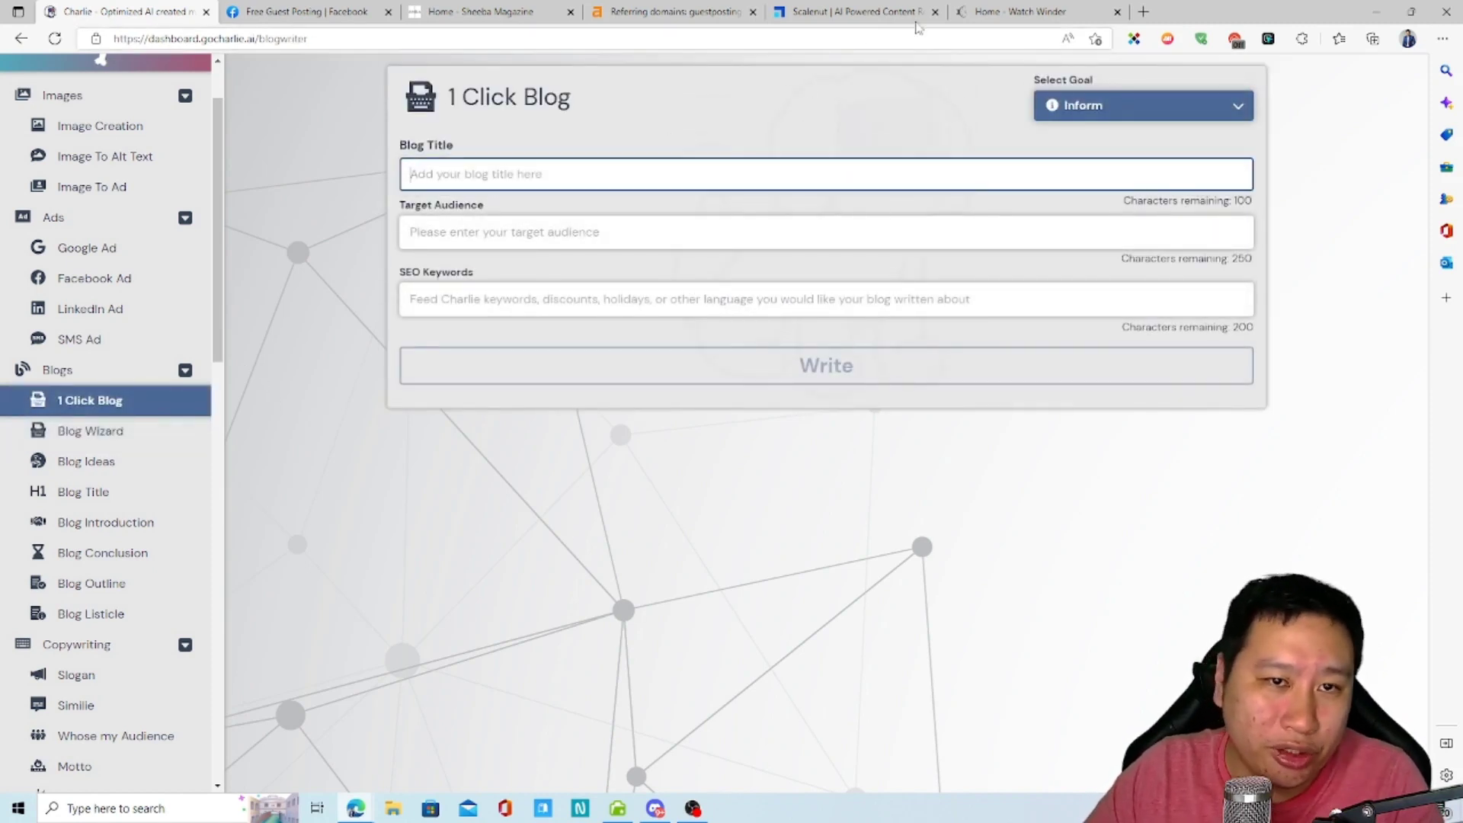
pyautogui.click(1006, 11)
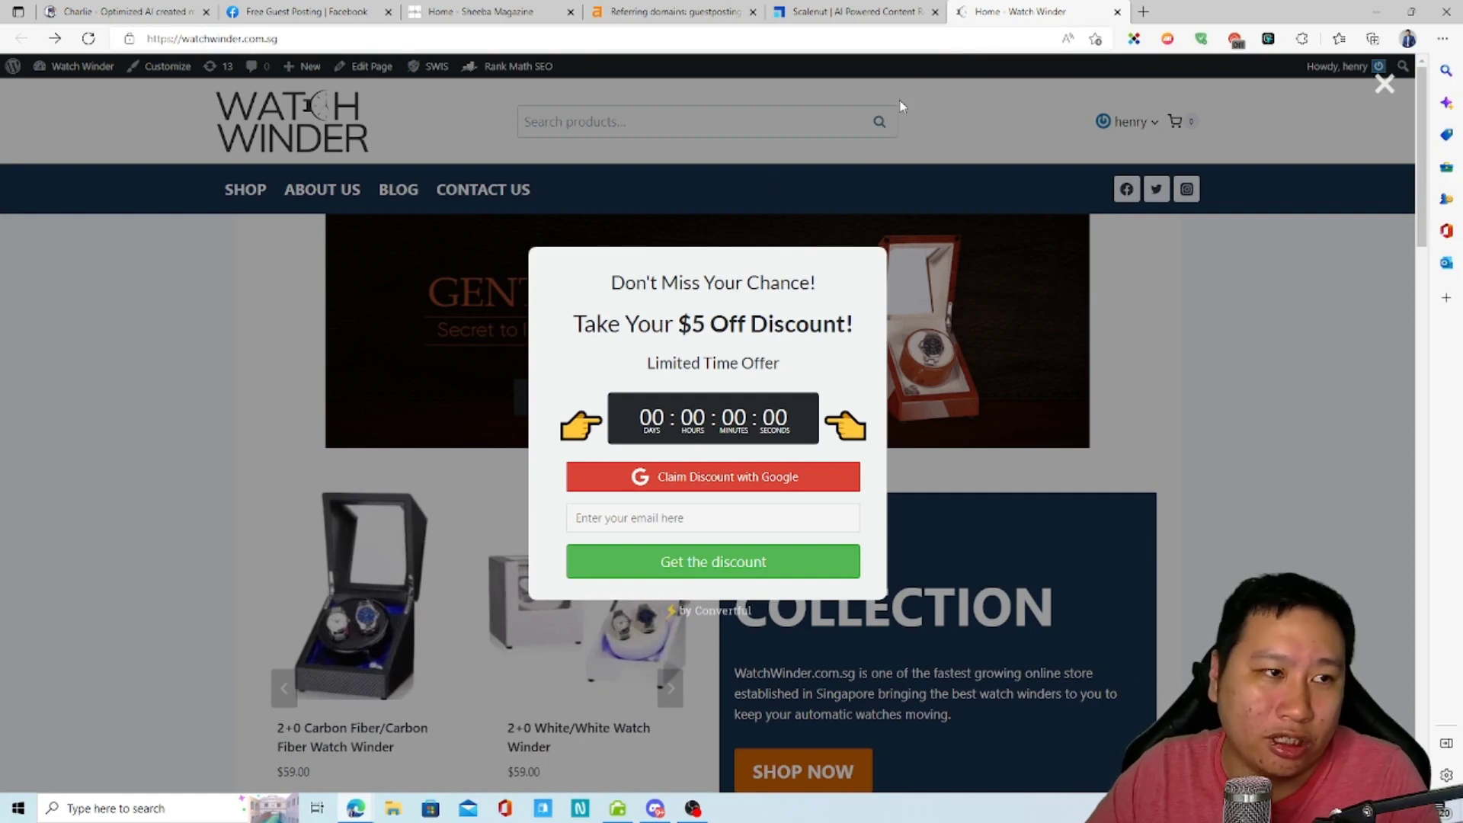
pyautogui.click(99, 11)
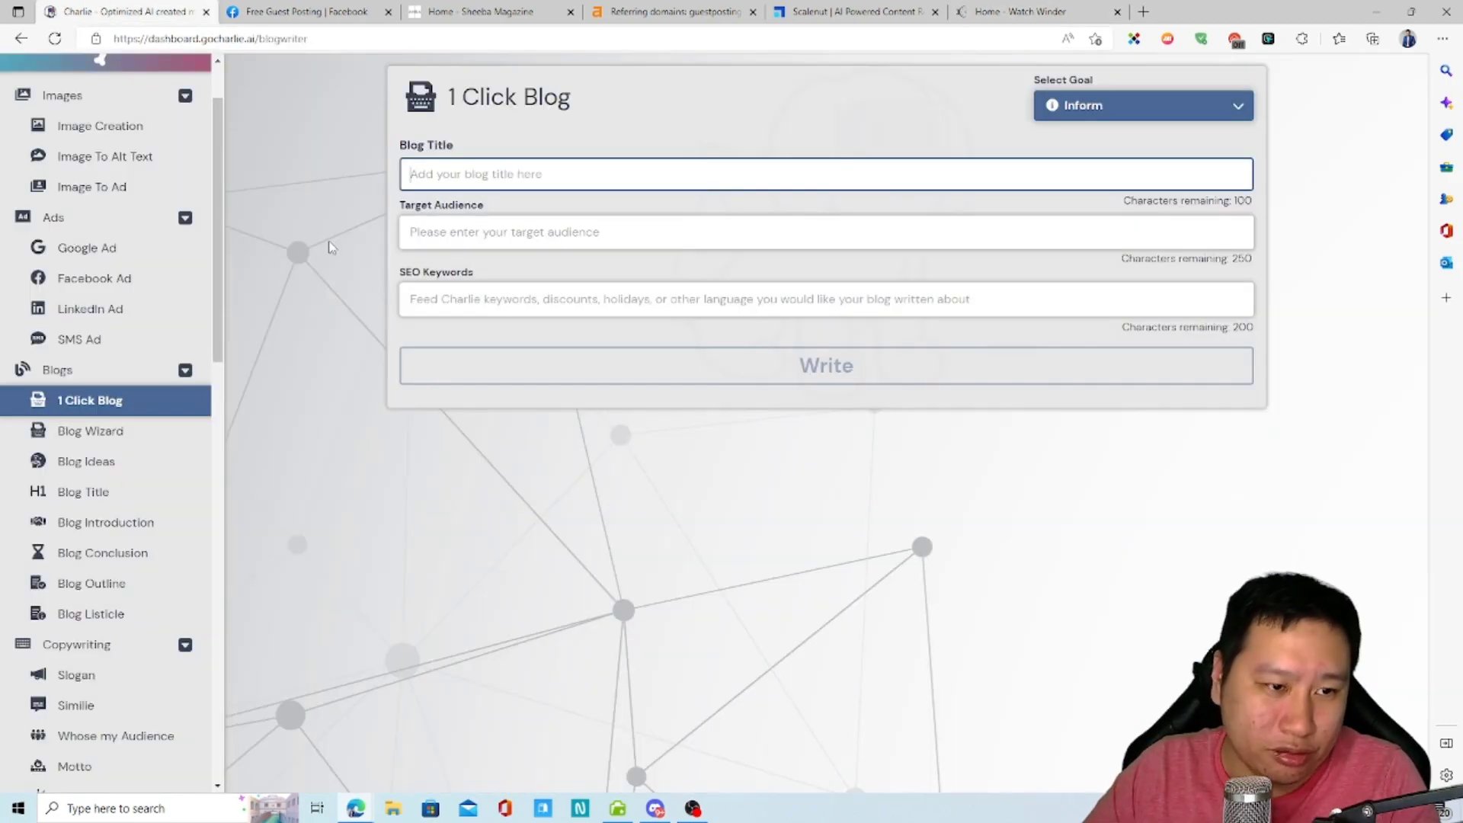
# - Enter the blog title "What is a Watch Winder & Why Do You Need One?"
pyautogui.write('Wha')
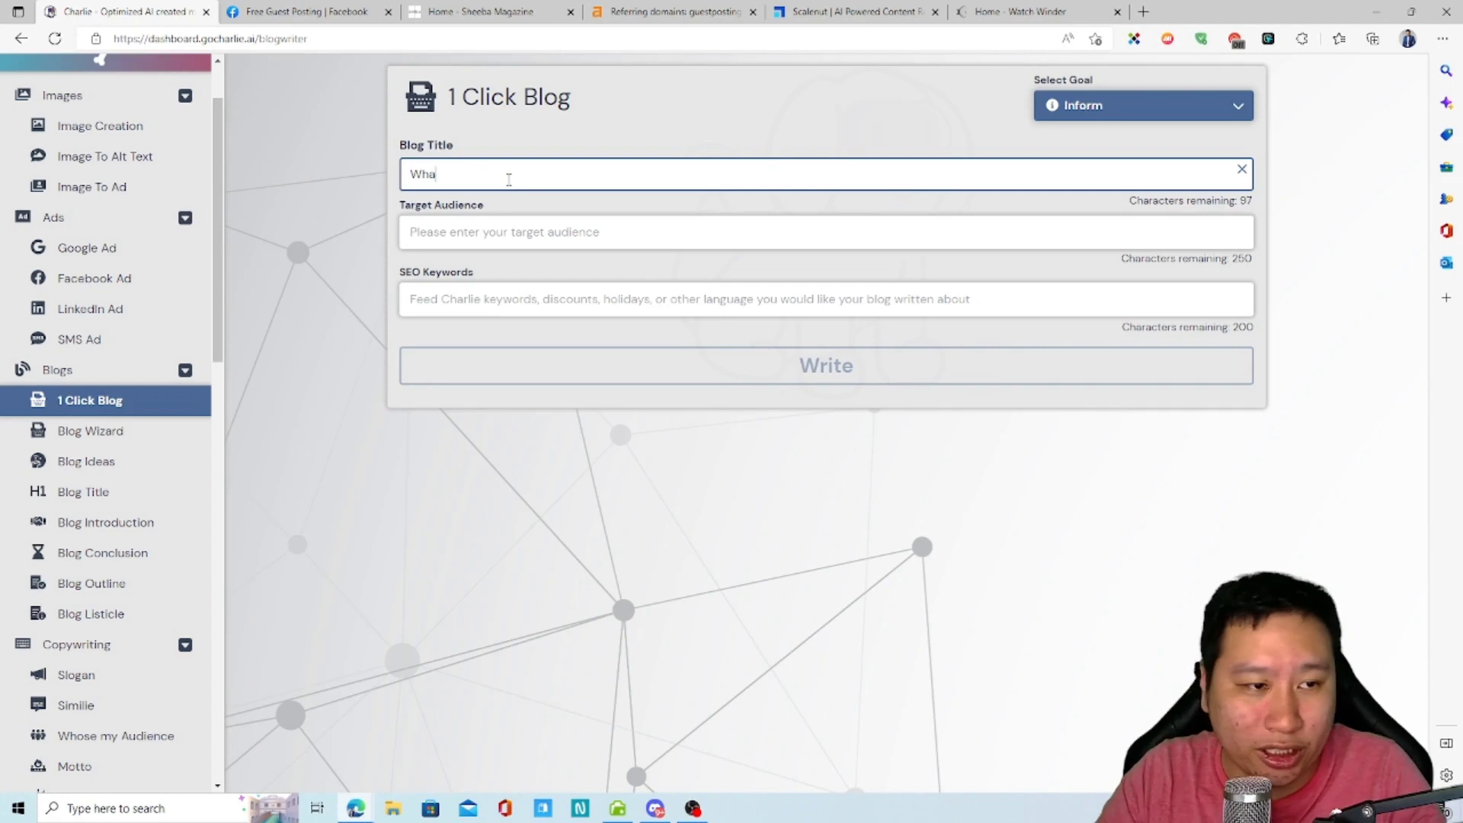
pyautogui.write('t is a WatchWinde')
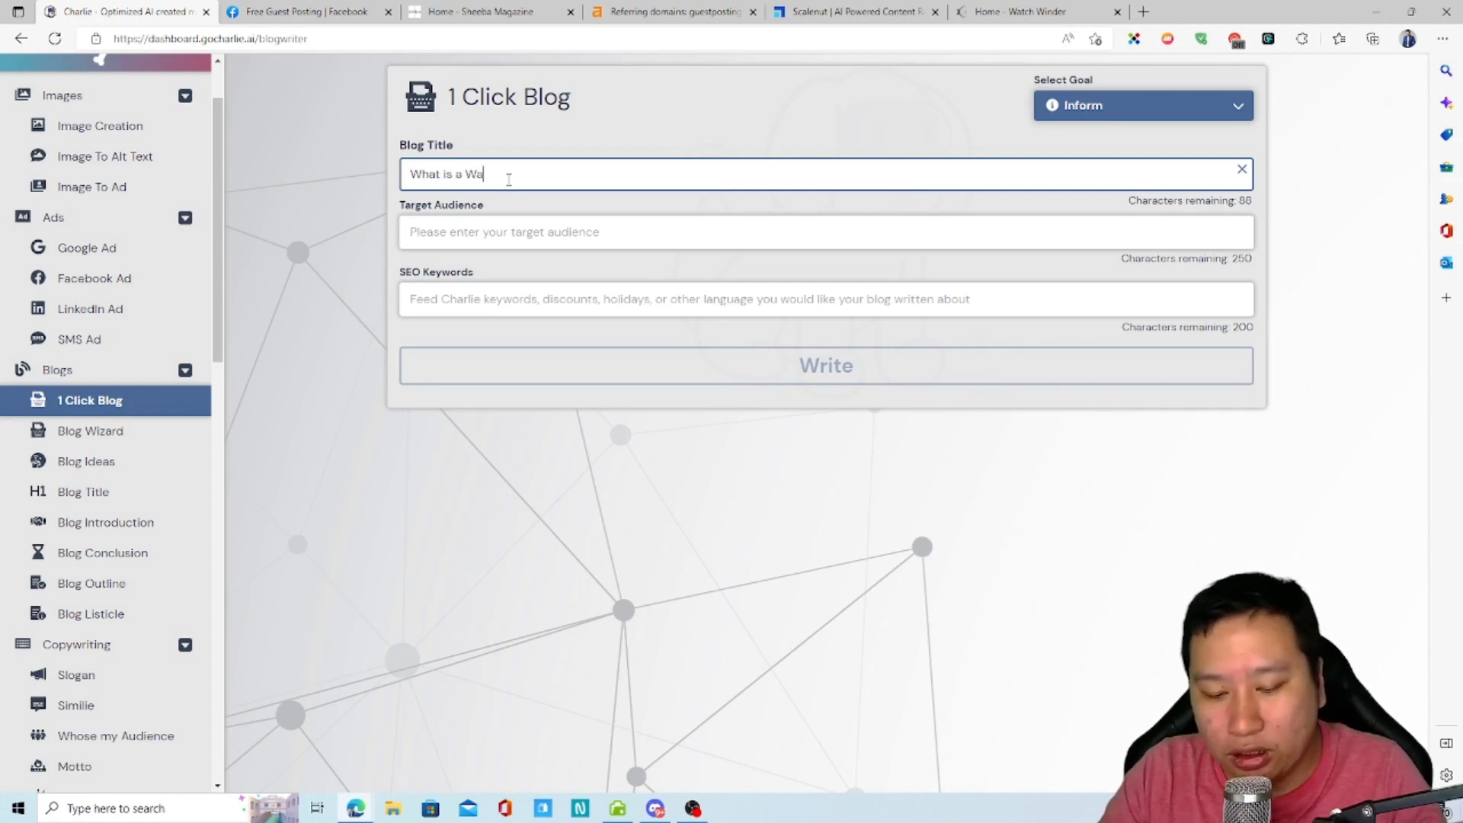
pyautogui.press('BackSpace')
pyautogui.press('BackSpace')
pyautogui.press('BackSpace')
pyautogui.press('BackSpace')
pyautogui.press('BackSpace')
pyautogui.write('Winder?')
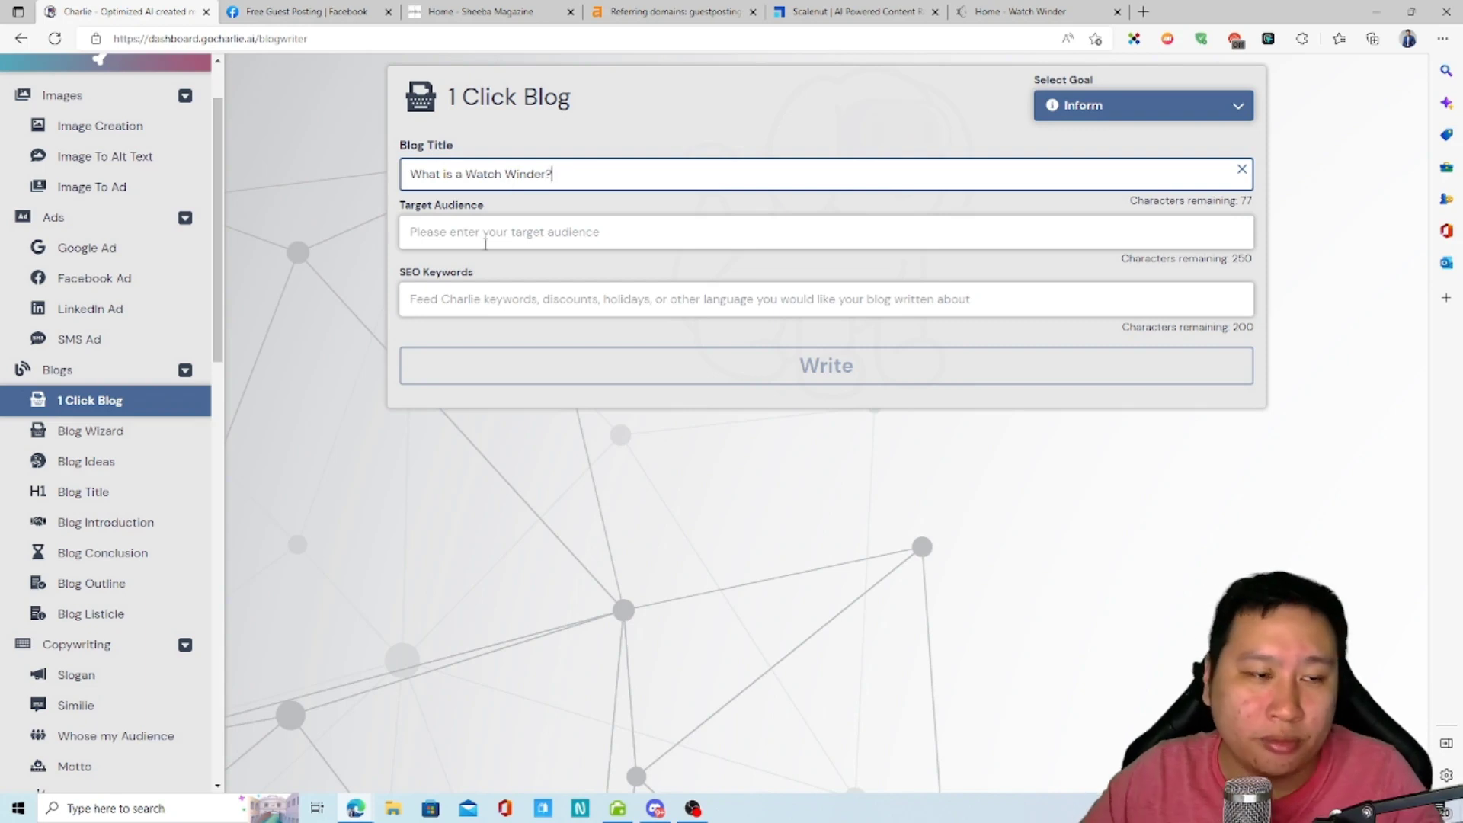
pyautogui.press('BackSpace')
pyautogui.write('& Why Do')
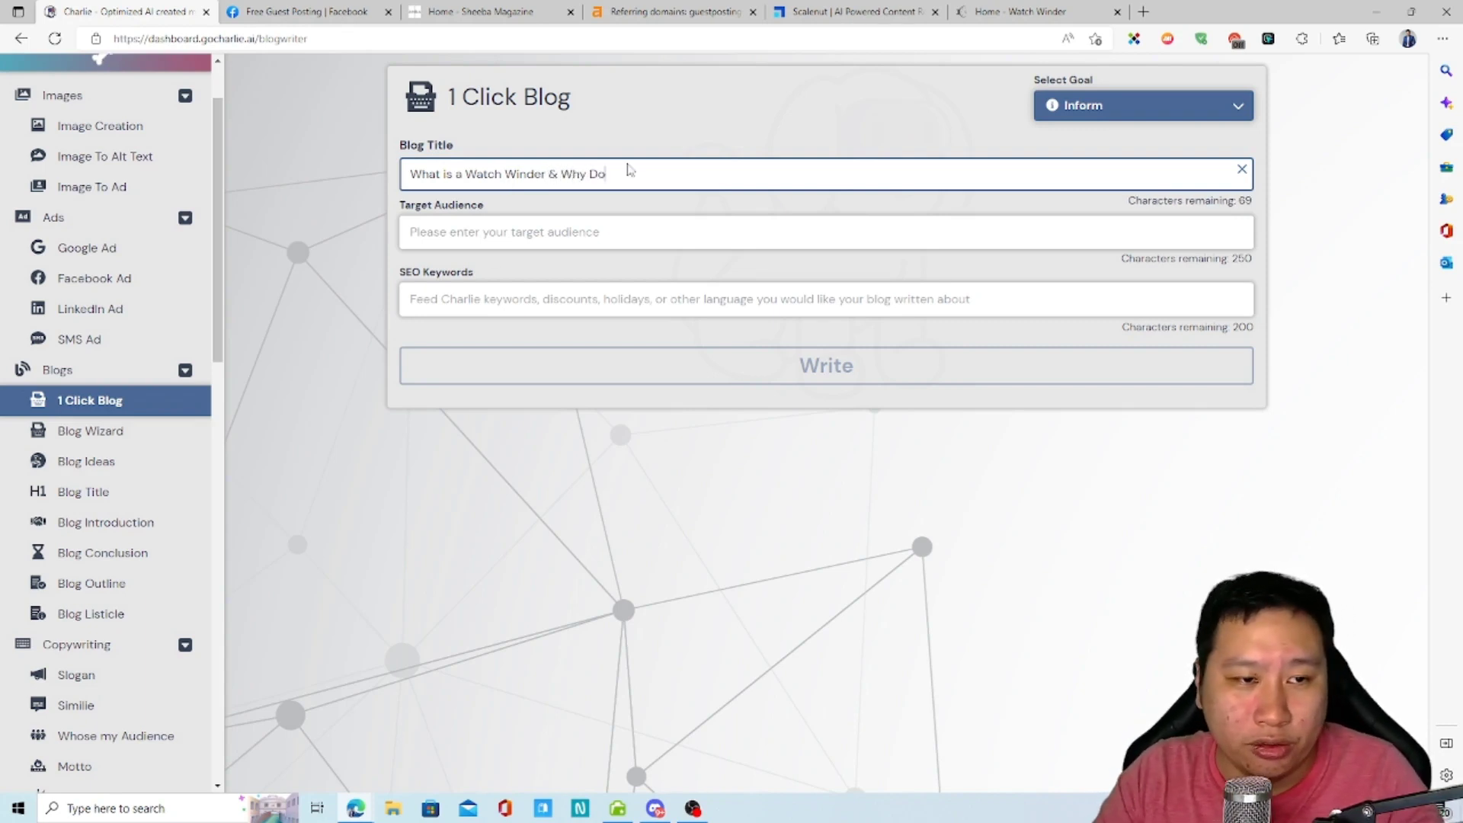
pyautogui.write(' You Need One?')
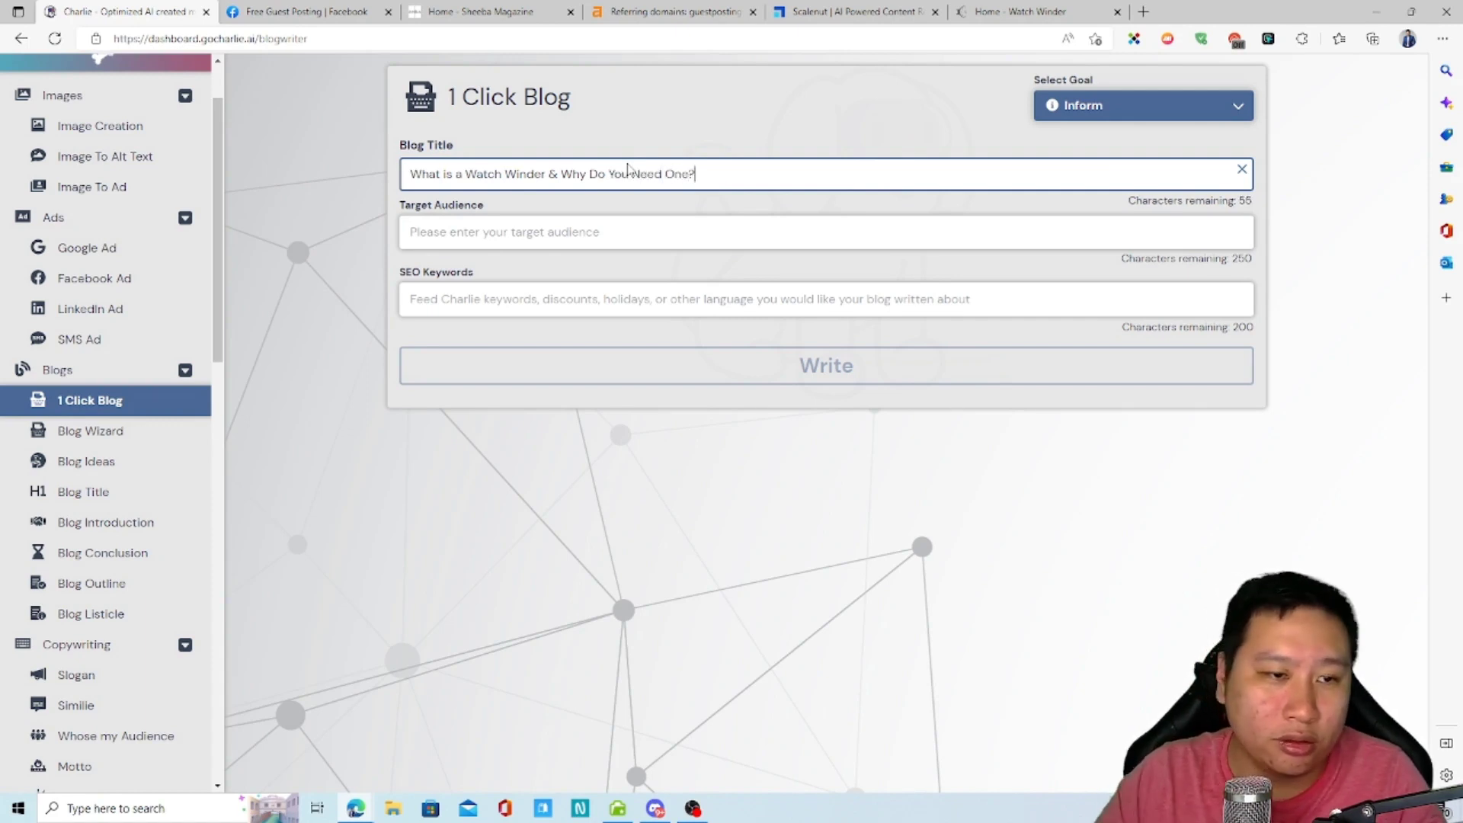
# - Set the blog's target audience to "People into luxury automatic watches"
pyautogui.click(607, 238)
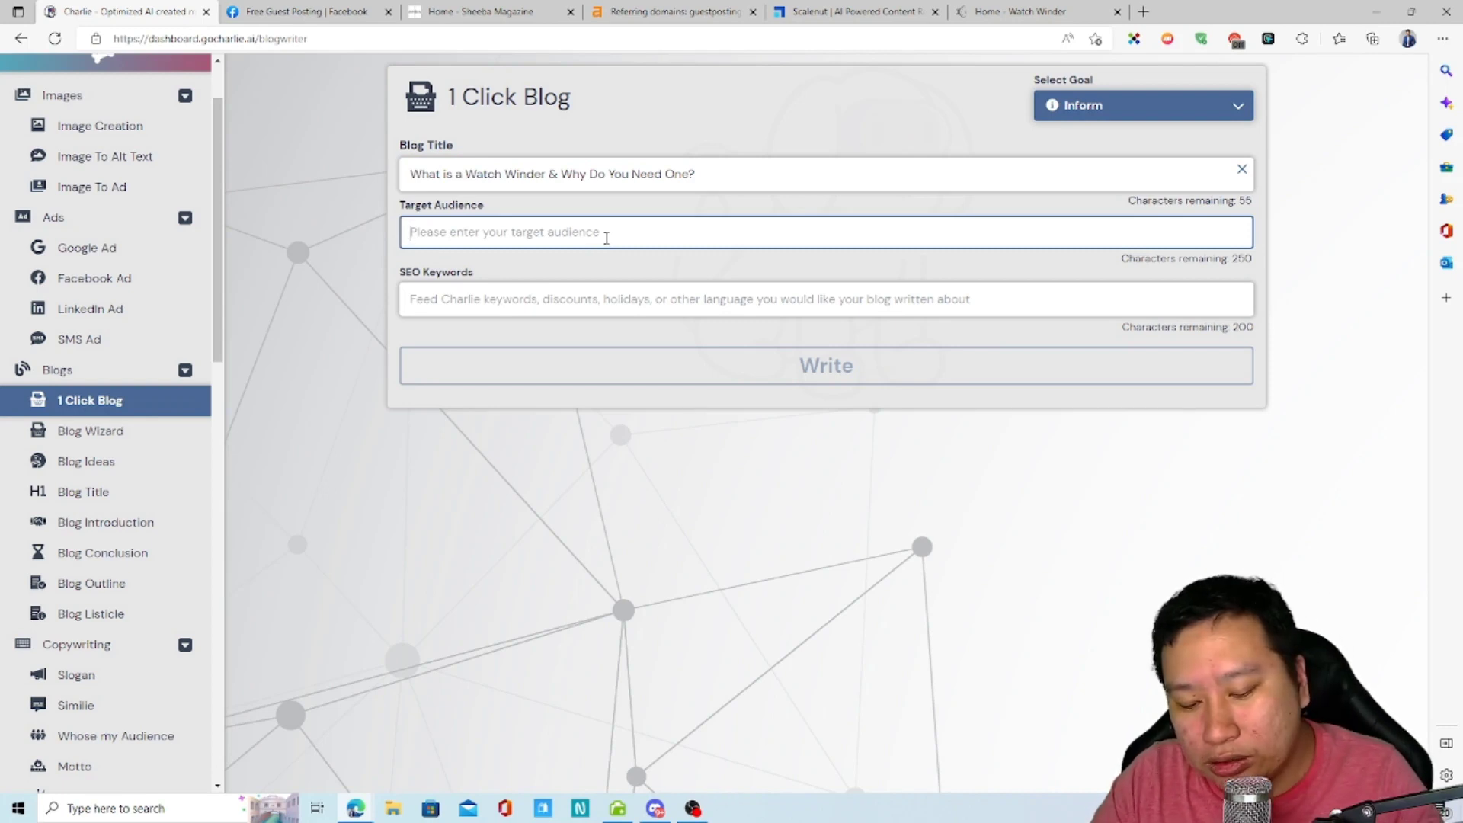
pyautogui.write('People into luxury')
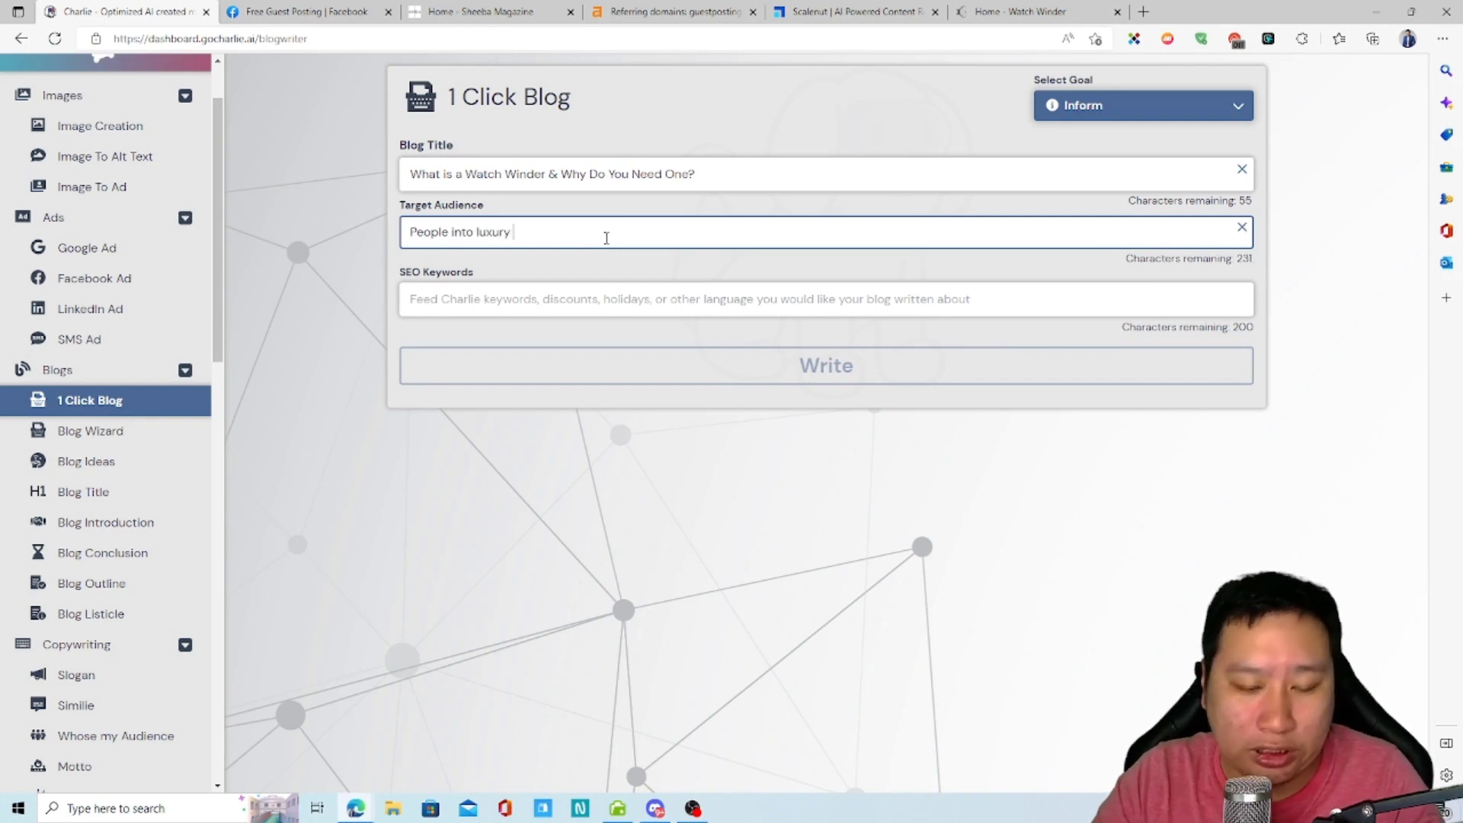
pyautogui.write(' automatic watches')
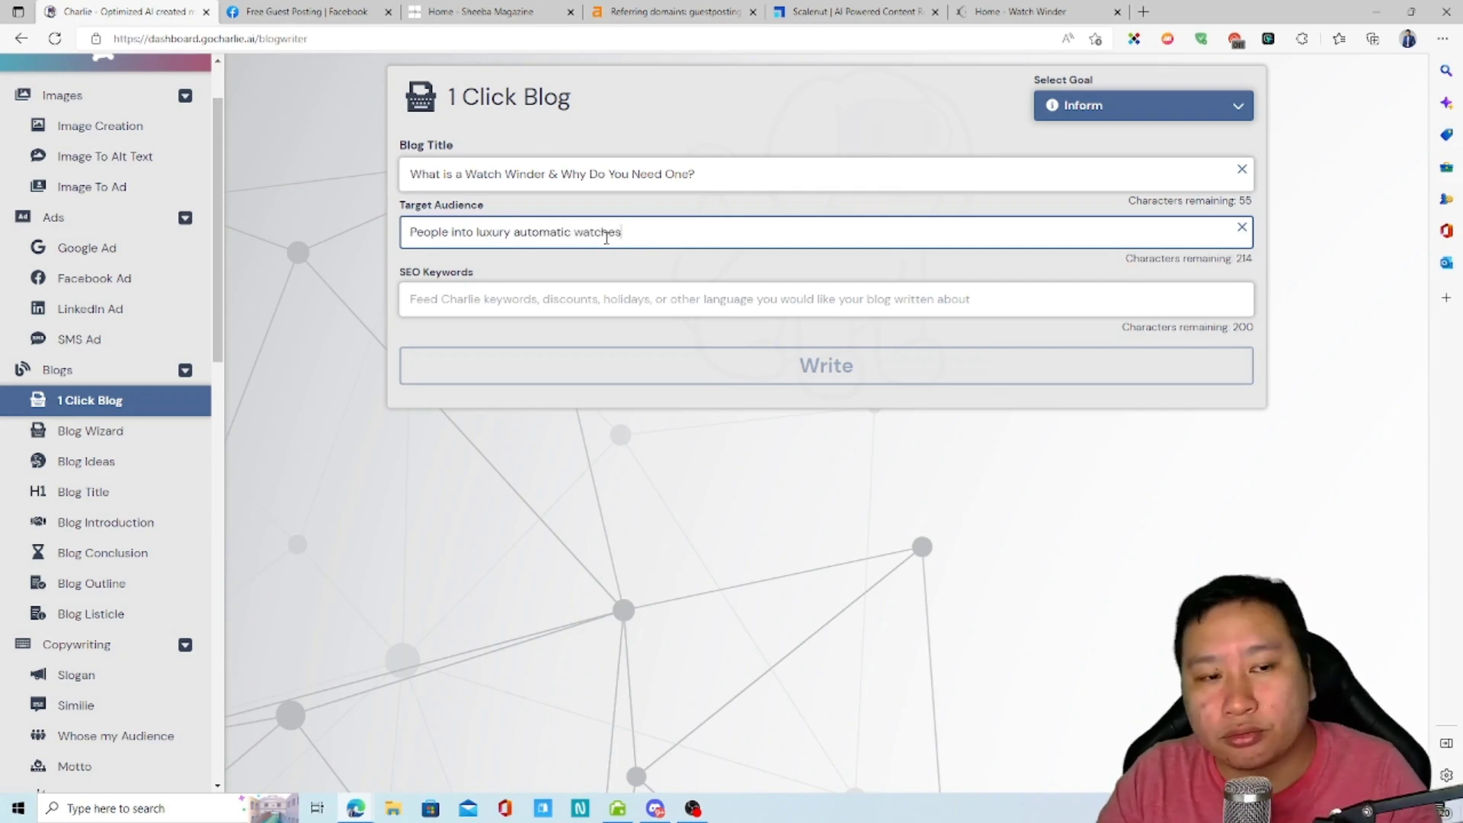
# - Add "watch winder" and "watch storage compartment" as SEO keywords for the blog
pyautogui.click(692, 287)
pyautogui.click(702, 298)
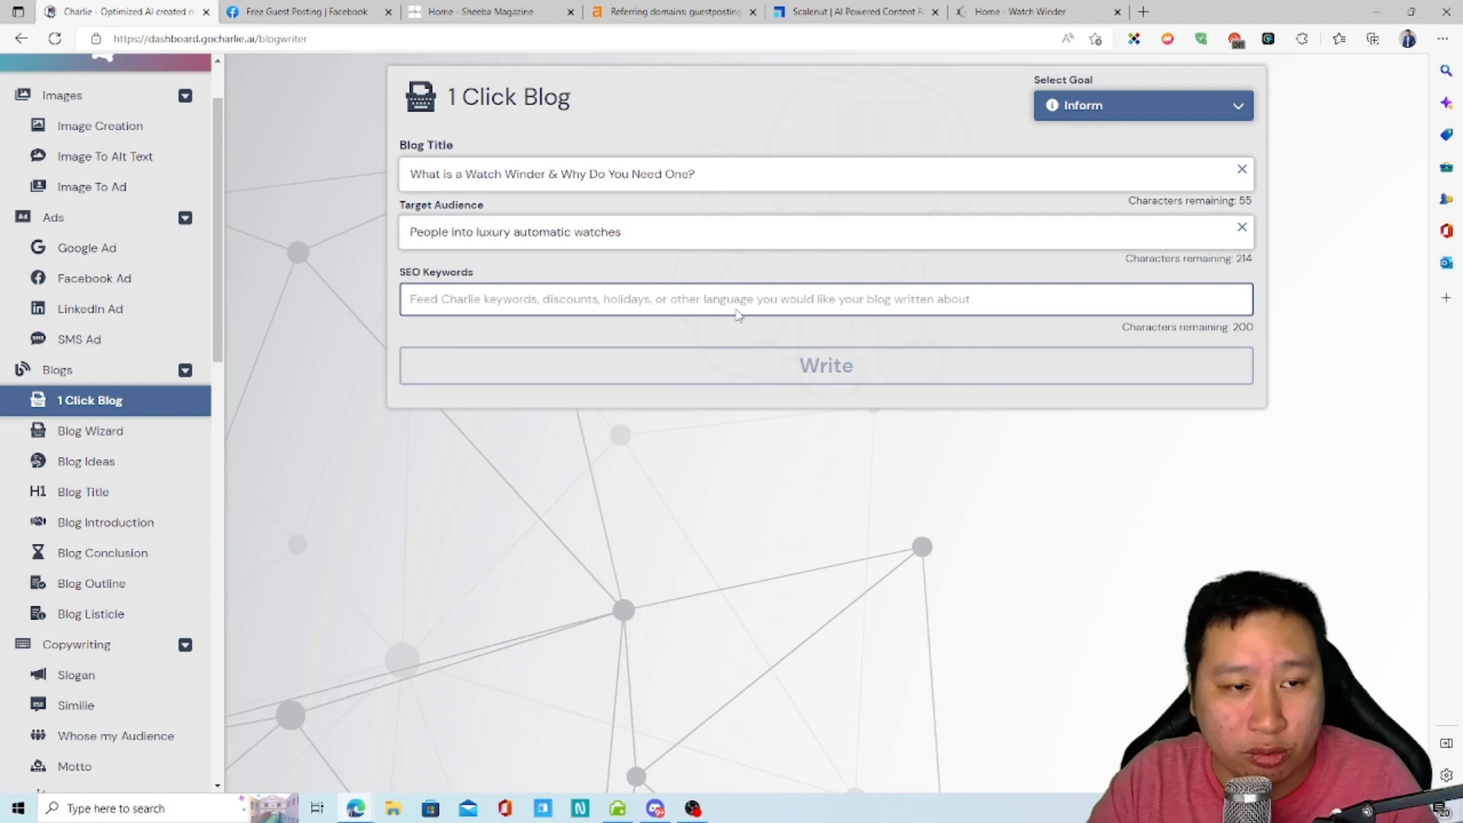
pyautogui.write('watch winder')
pyautogui.press('Return')
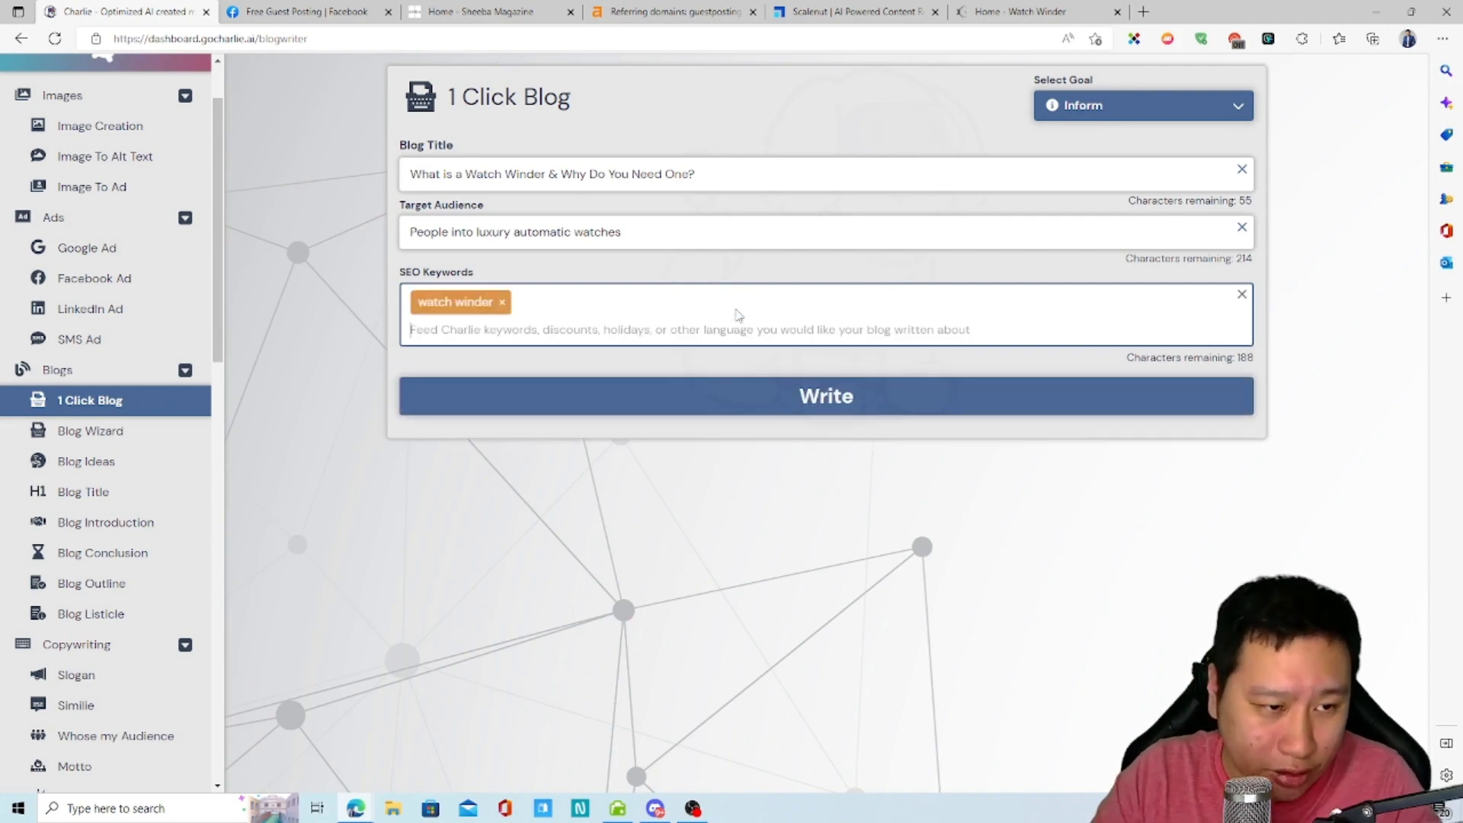
pyautogui.write('watch')
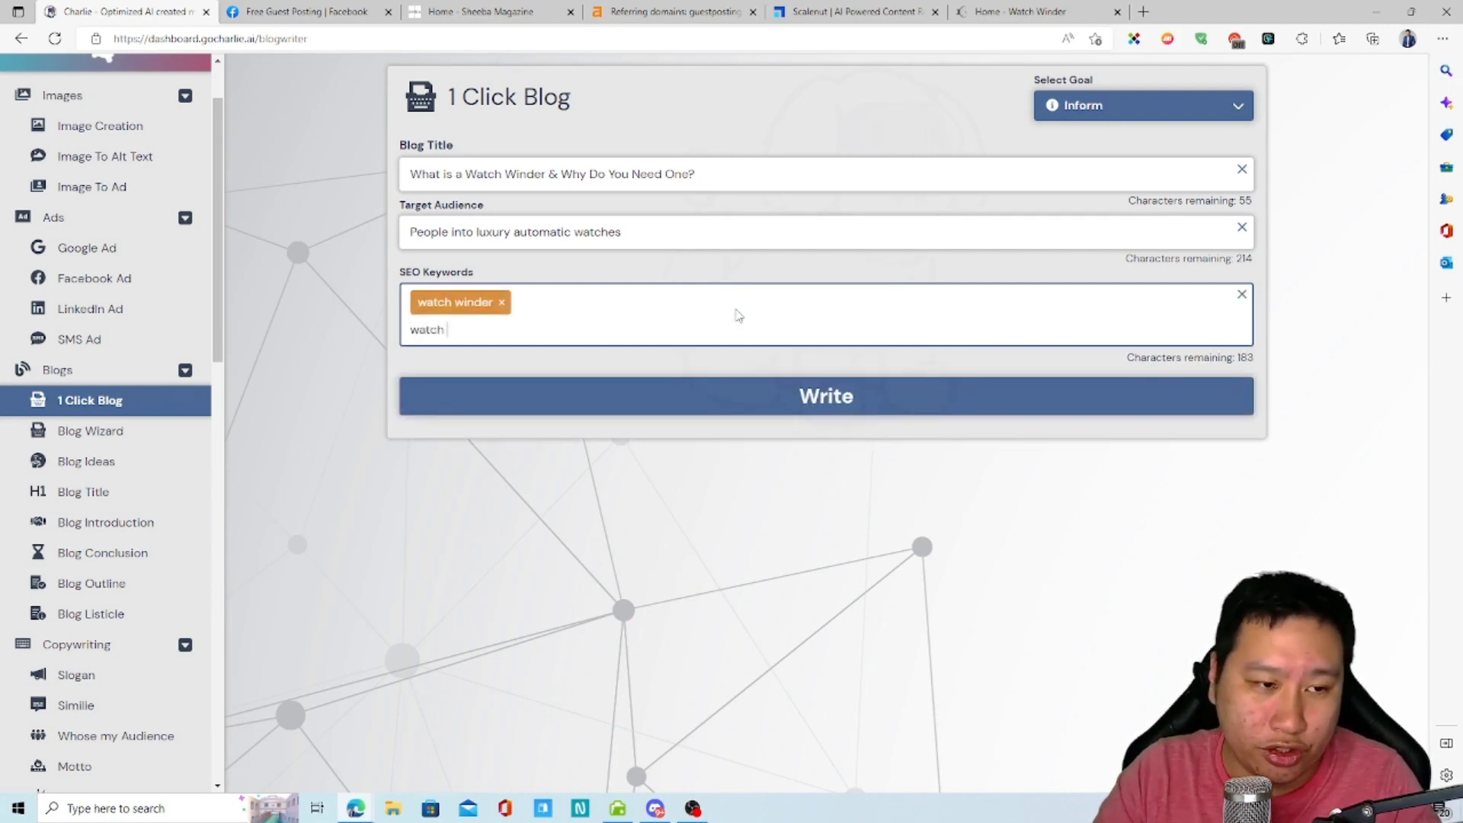
pyautogui.write(' storage com')
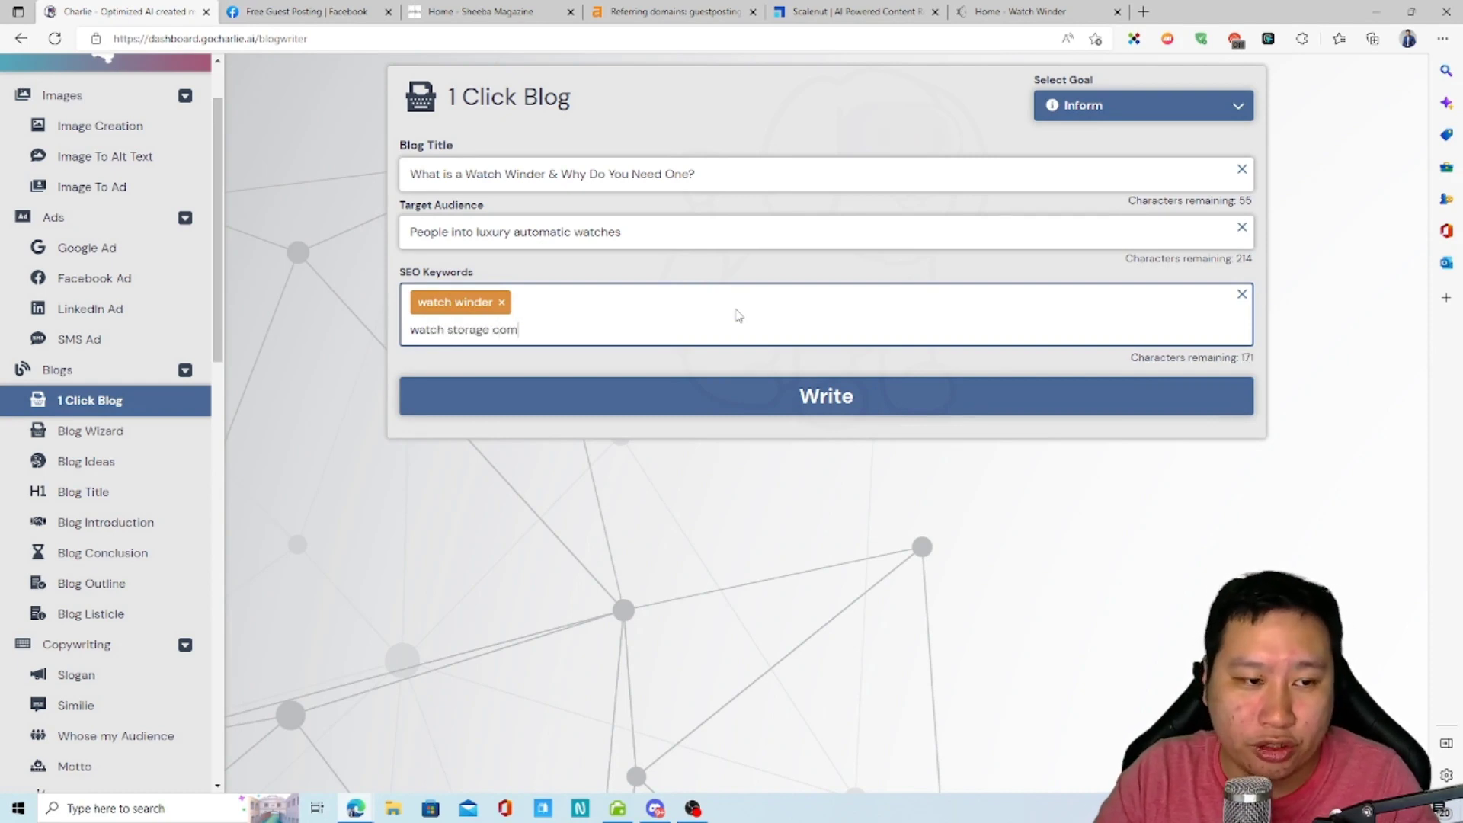
pyautogui.write('partmettment')
pyautogui.press('Return')
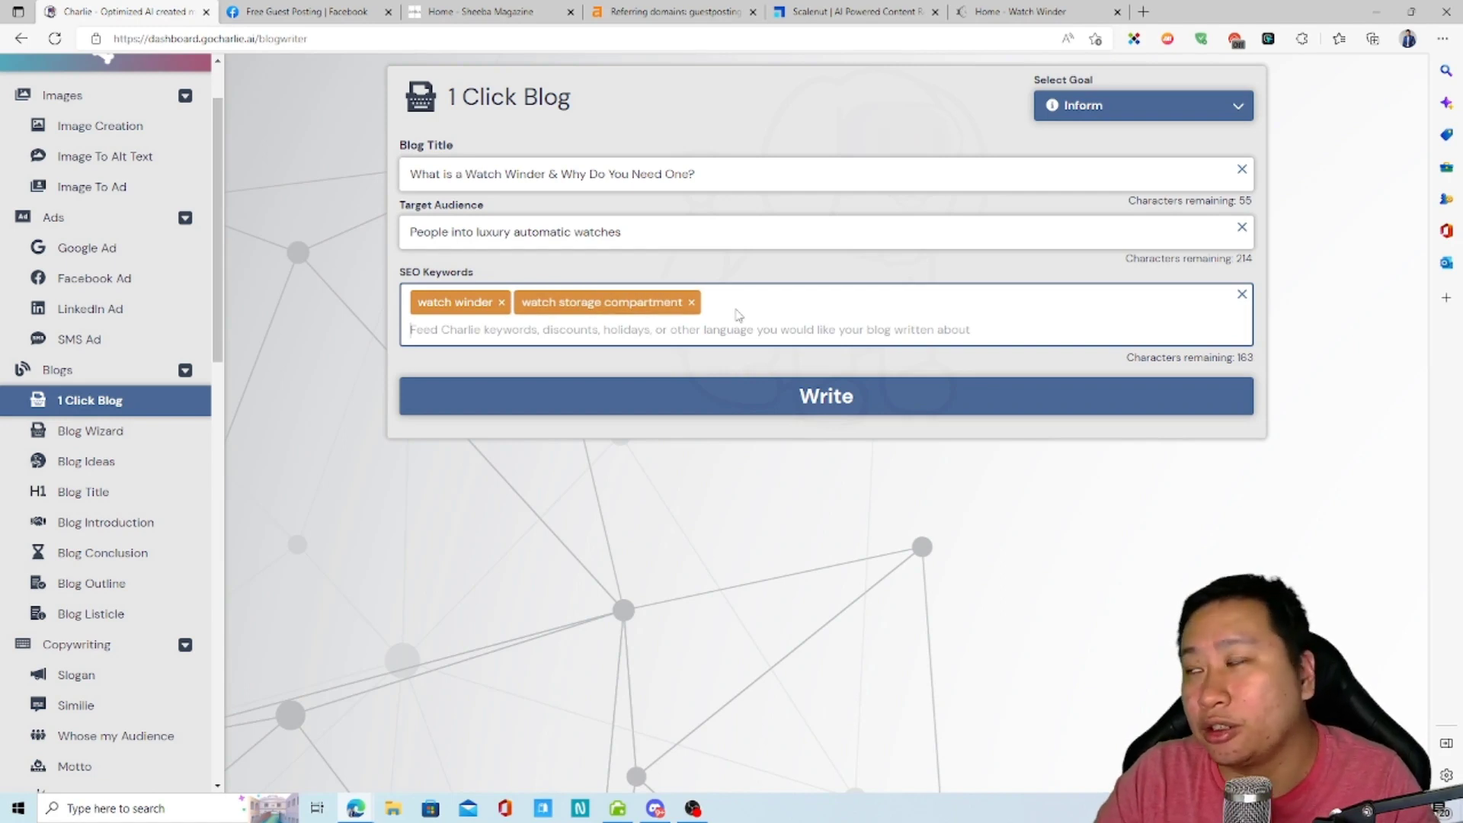
# - Add "prevent dust" and "prevent oxidation" as SEO keywords for the watch winder blog
pyautogui.write('prevent dust')
pyautogui.press('Return')
pyautogui.write('prevent oxidation')
pyautogui.press('Return')
# - Add "organise watch collection" as another SEO keyword
pyautogui.write('organice your watch collec')
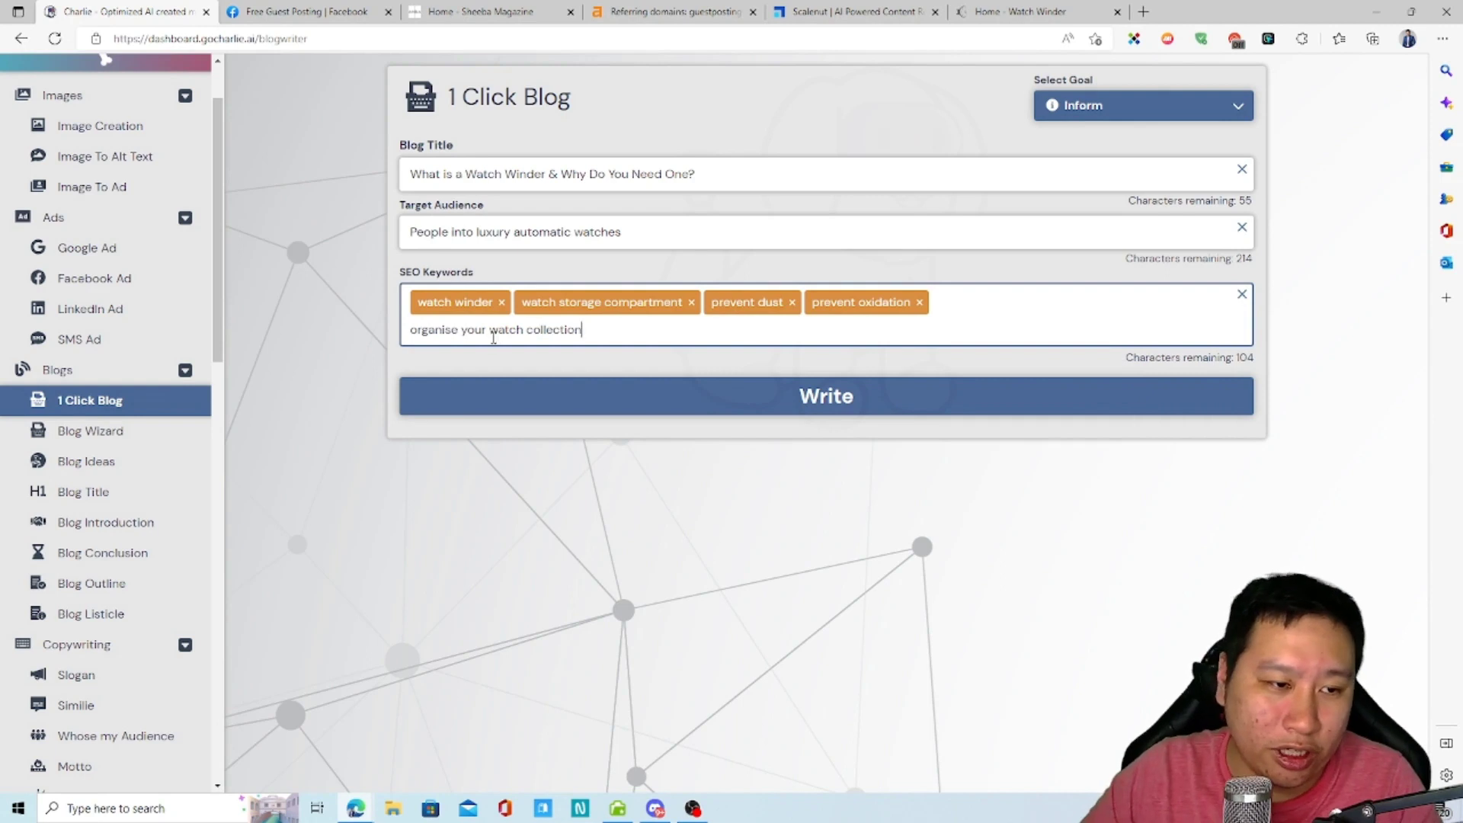
pyautogui.write('tion')
pyautogui.press('BackSpace')
pyautogui.press('BackSpace')
pyautogui.press('BackSpace')
pyautogui.press('BackSpace')
pyautogui.press('BackSpace')
pyautogui.press('Return')
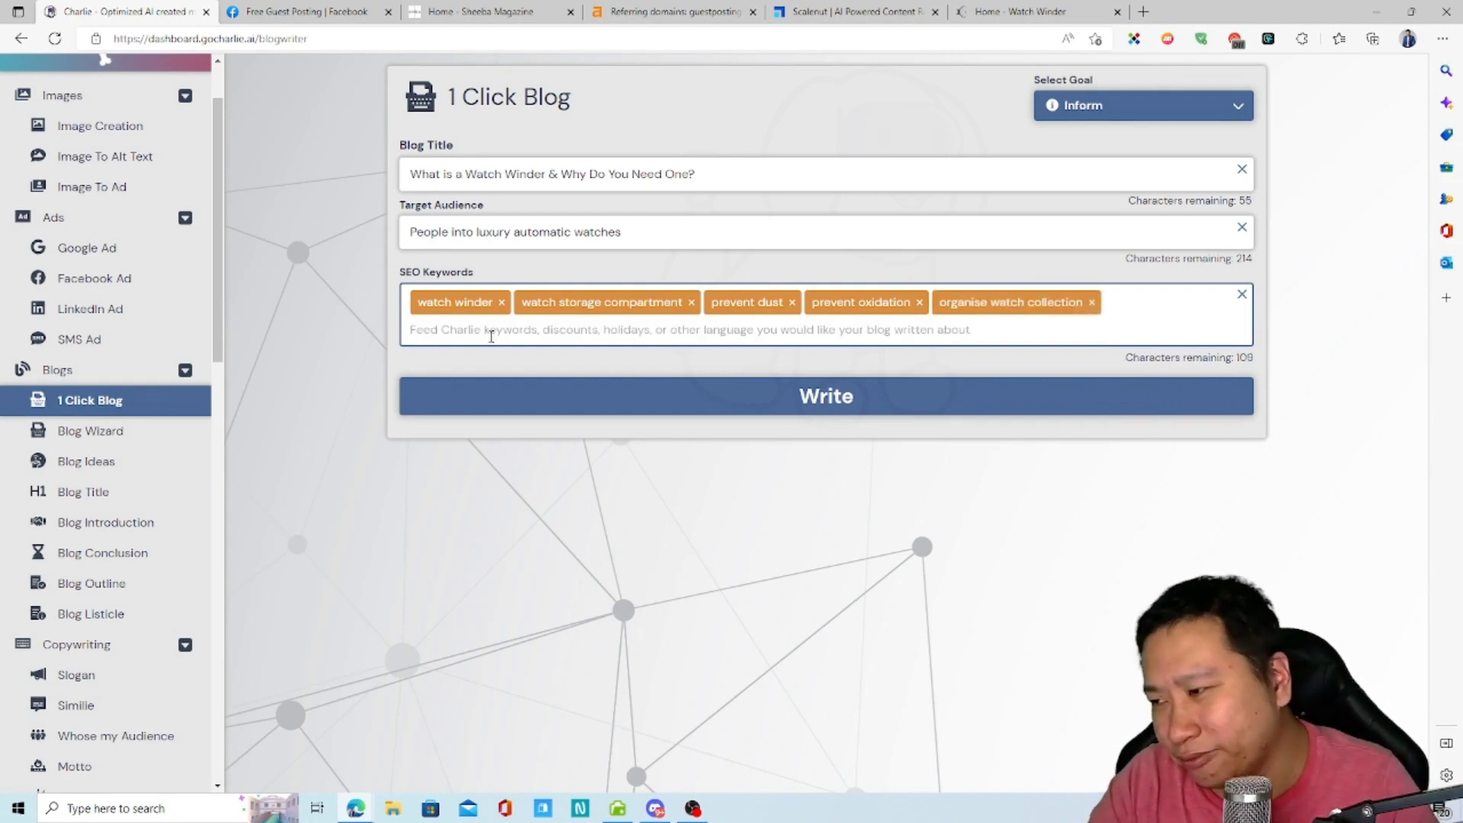
# - Add "prevent theft" to the blog's SEO keywords
pyautogui.write('lock')
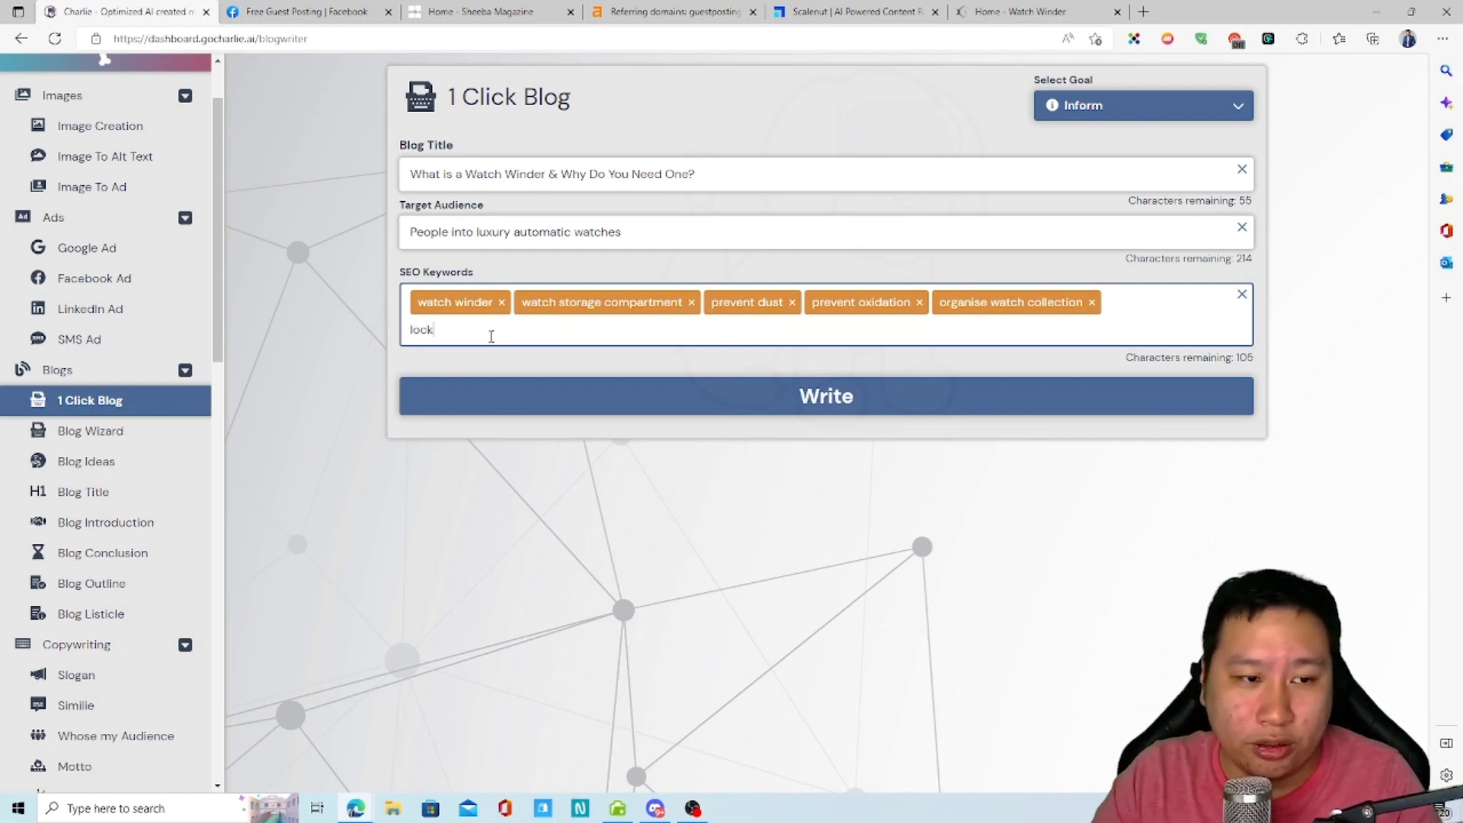
pyautogui.press('BackSpace')
pyautogui.press('BackSpace')
pyautogui.press('BackSpace')
pyautogui.press('BackSpace')
pyautogui.write('prevent')
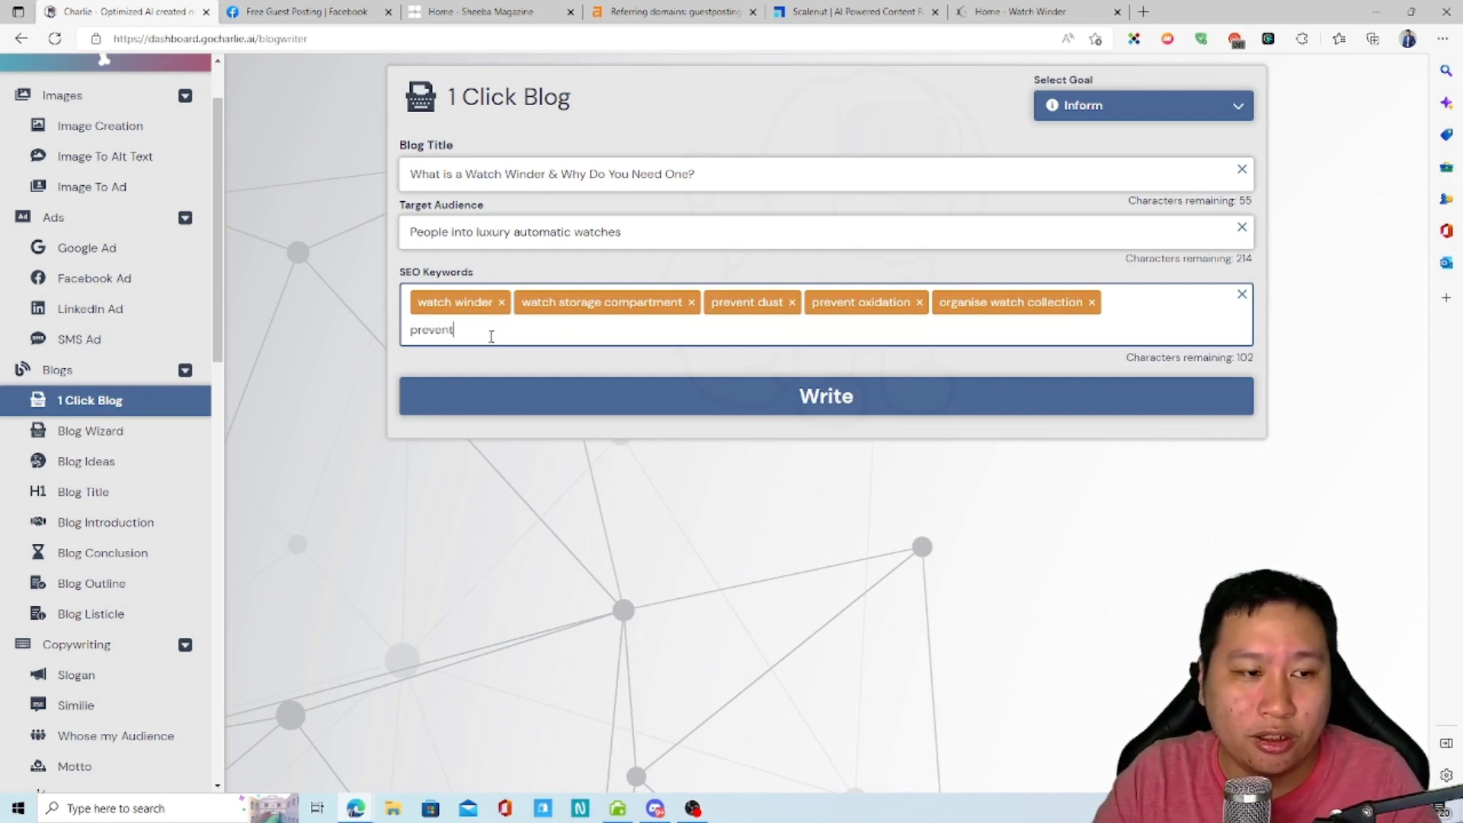
pyautogui.write(' theft')
pyautogui.press('Return')
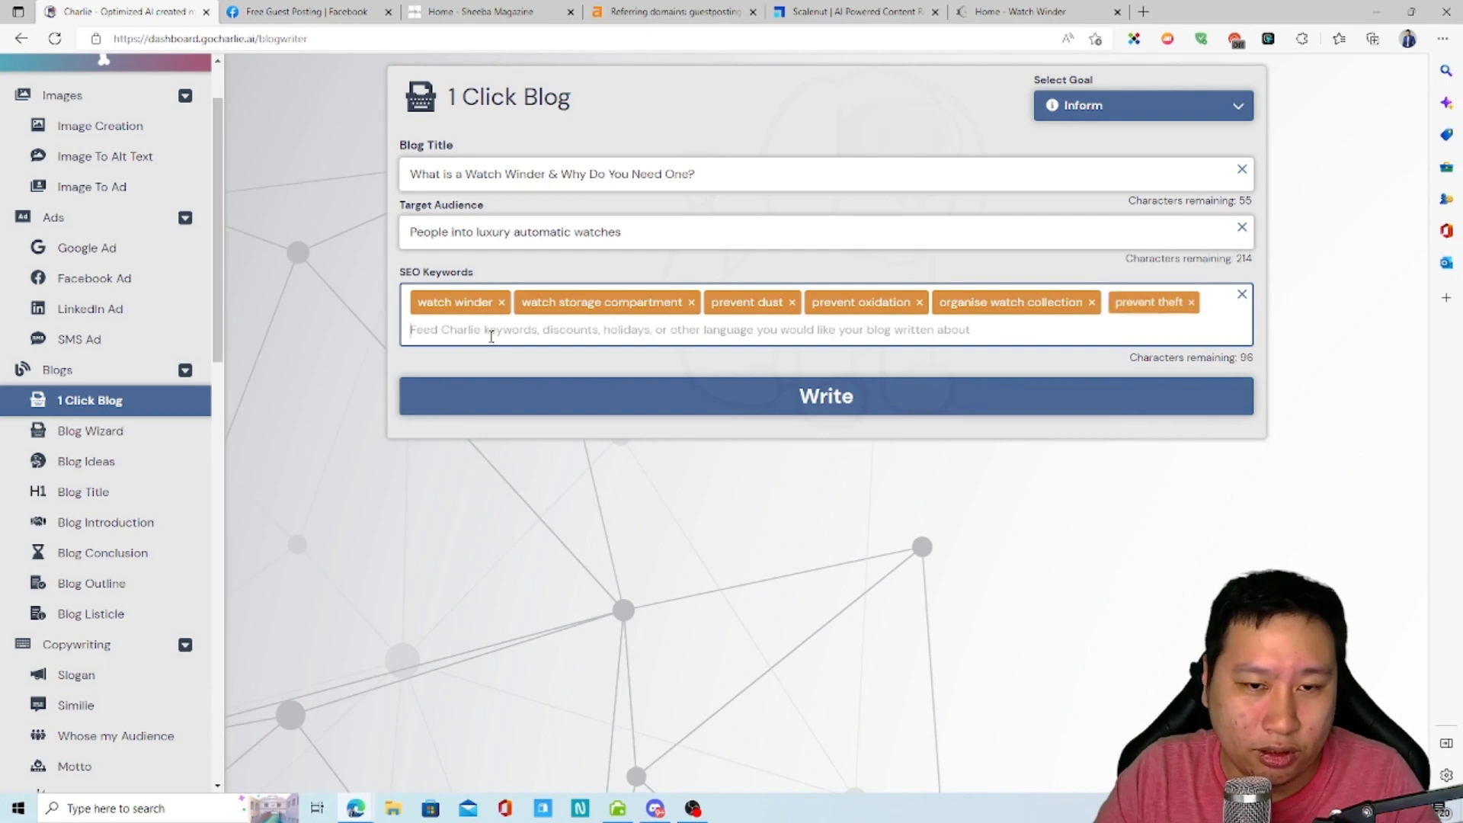
# - Add the SEO keywords "digital lock" and "portable", and start writing the blog
pyautogui.write('digital lock')
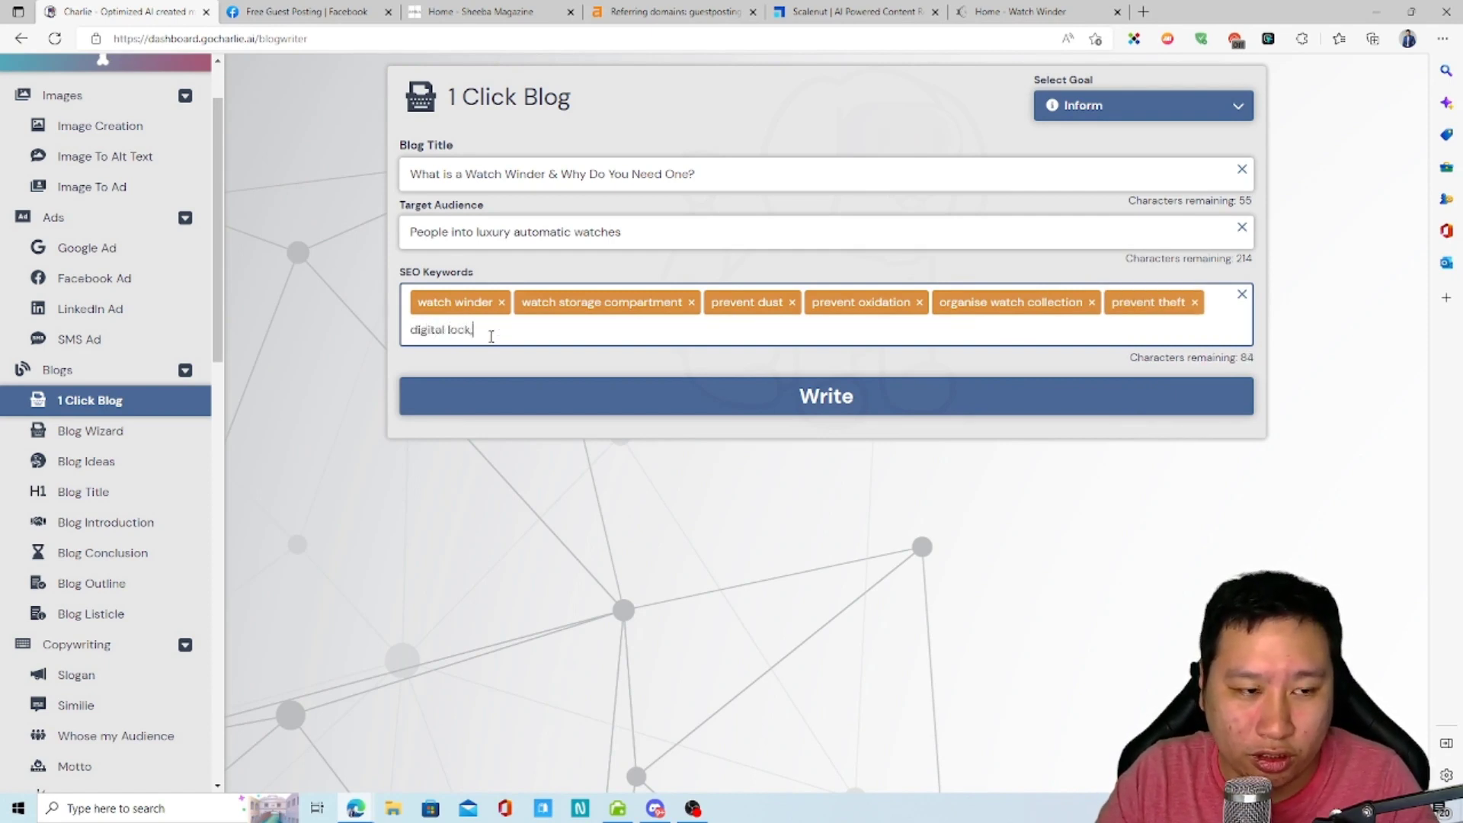
pyautogui.press('Return')
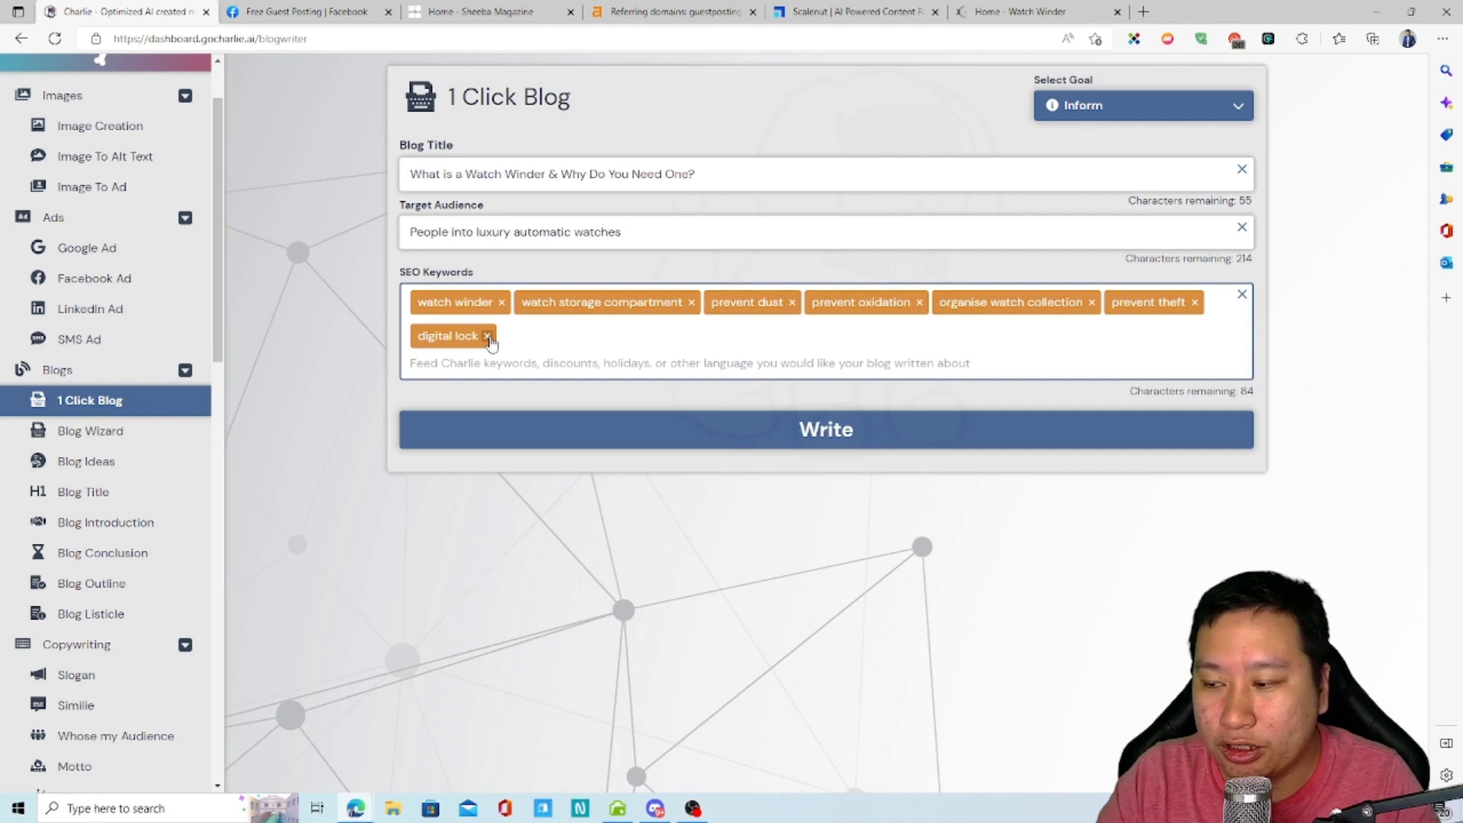
pyautogui.write('prote')
pyautogui.press('BackSpace')
pyautogui.press('BackSpace')
pyautogui.press('BackSpace')
pyautogui.write('rtable')
pyautogui.press('Return')
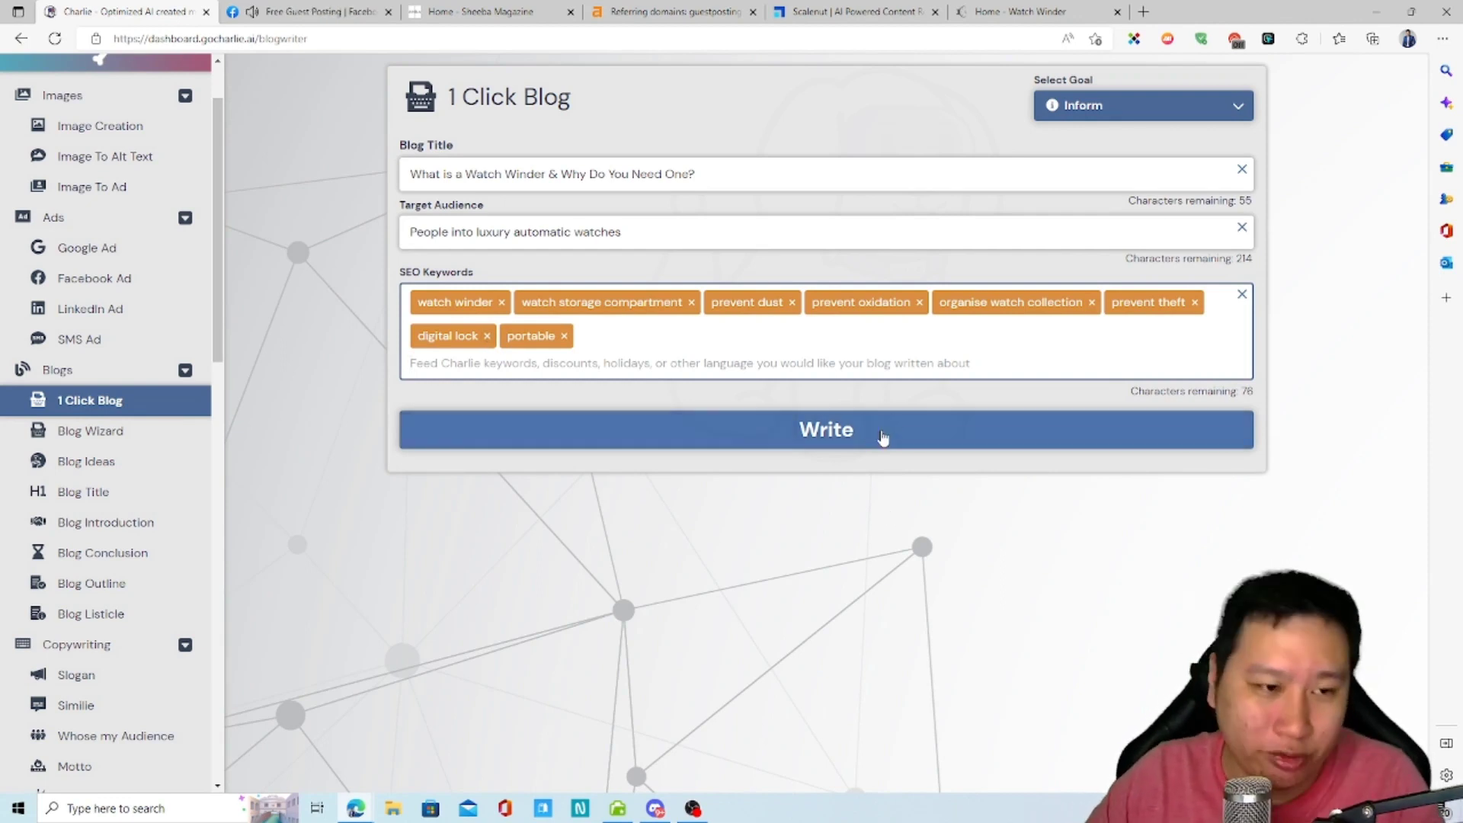
pyautogui.click(785, 442)
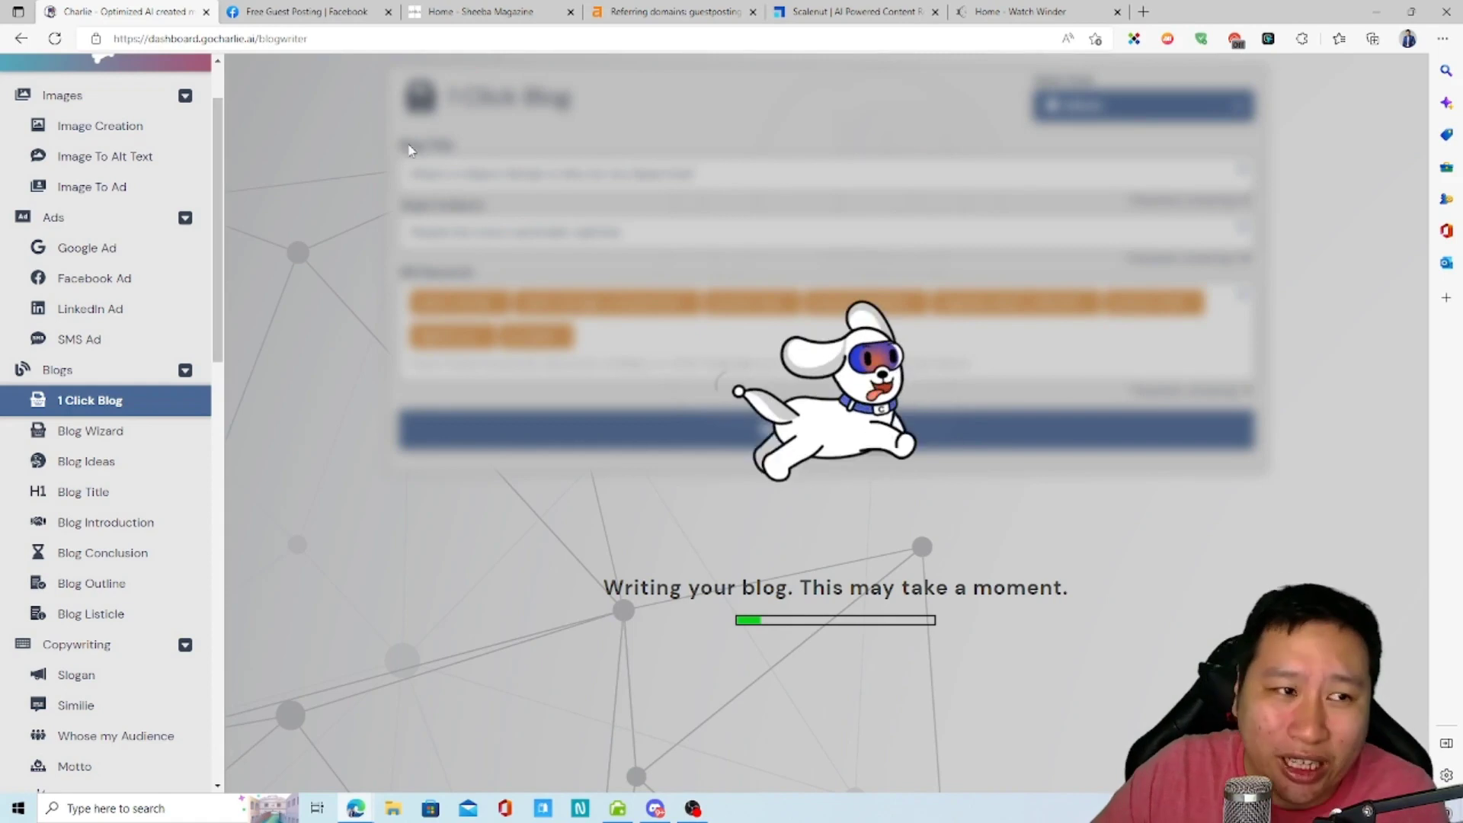
# - Switch to the Free Guest Posting Facebook group and review the guest post offers and the site links commented under the travel niche request
pyautogui.click(307, 12)
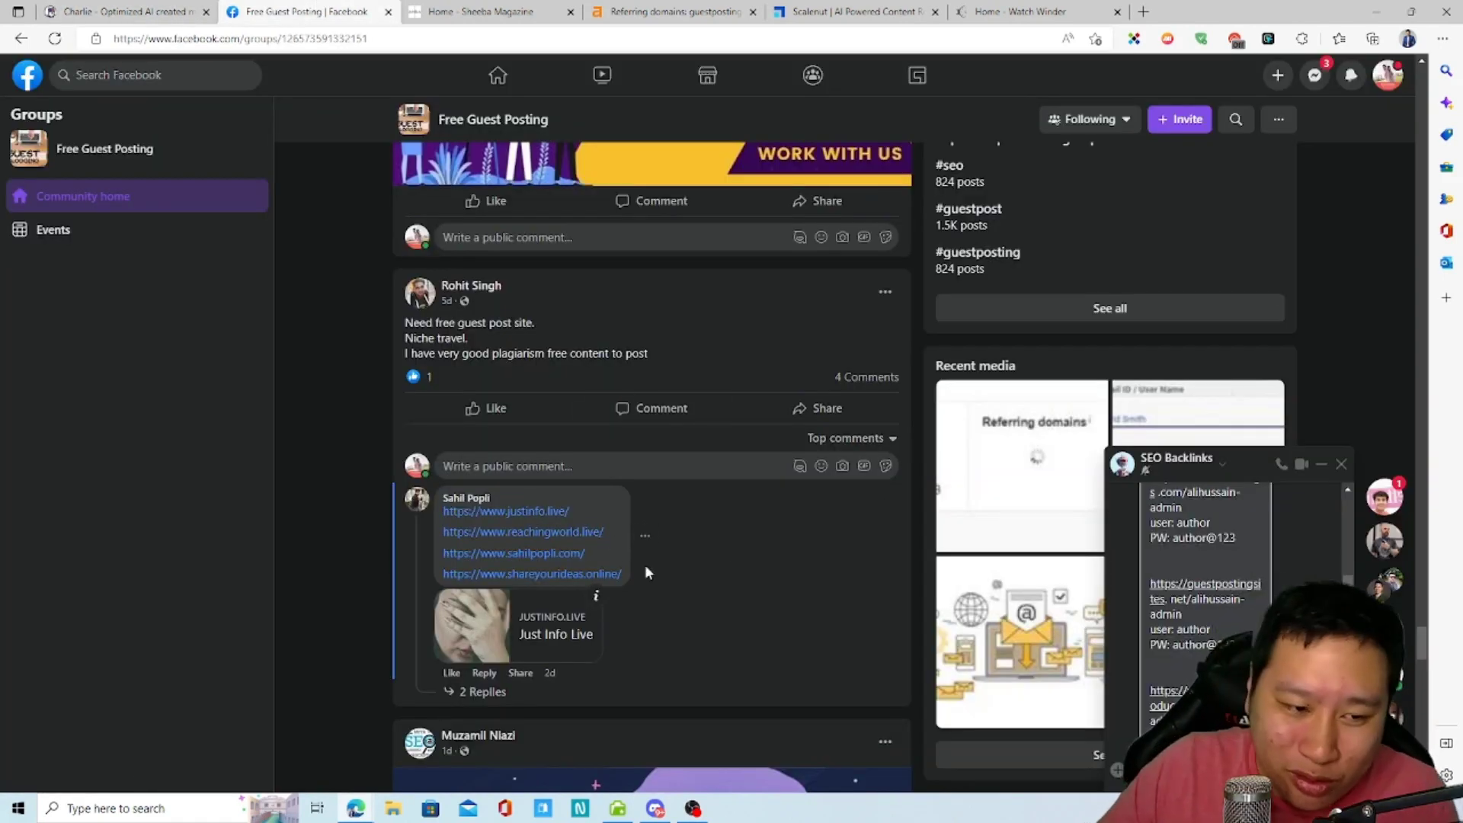
pyautogui.scroll(-2, 351, 491)
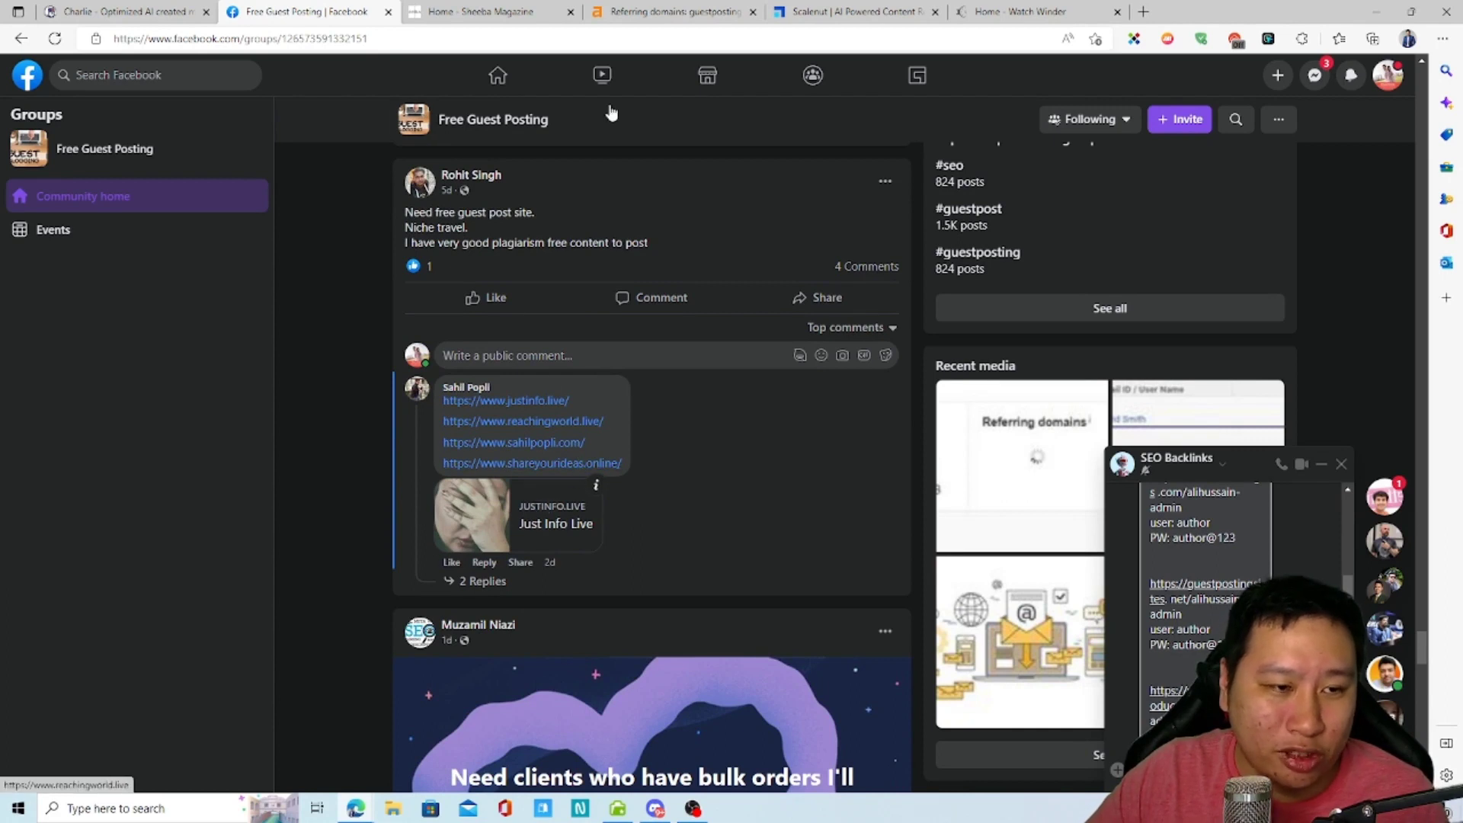
pyautogui.moveTo(585, 442); pyautogui.dragTo(509, 444)
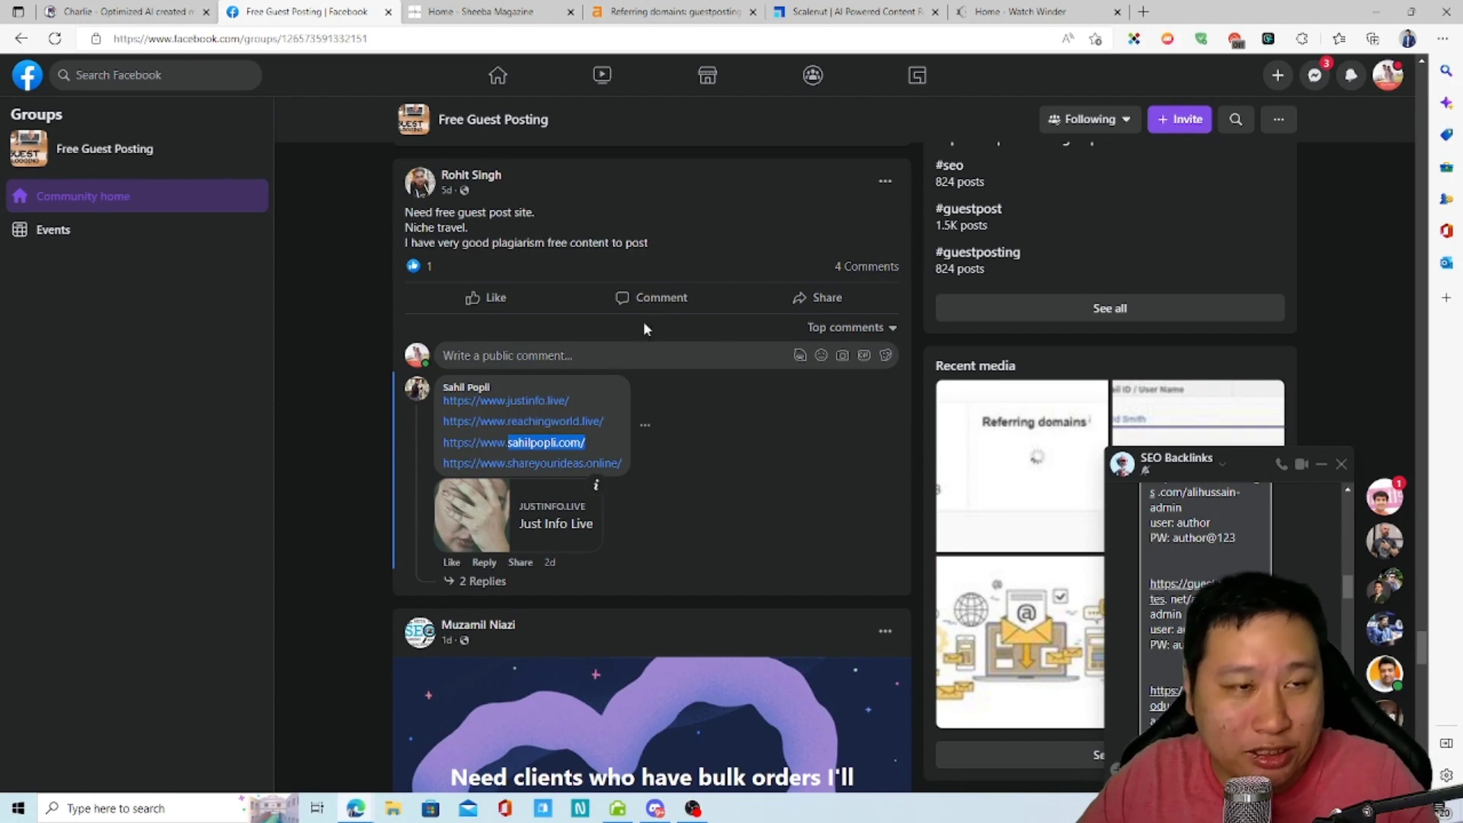
pyautogui.click(670, 11)
pyautogui.click(305, 11)
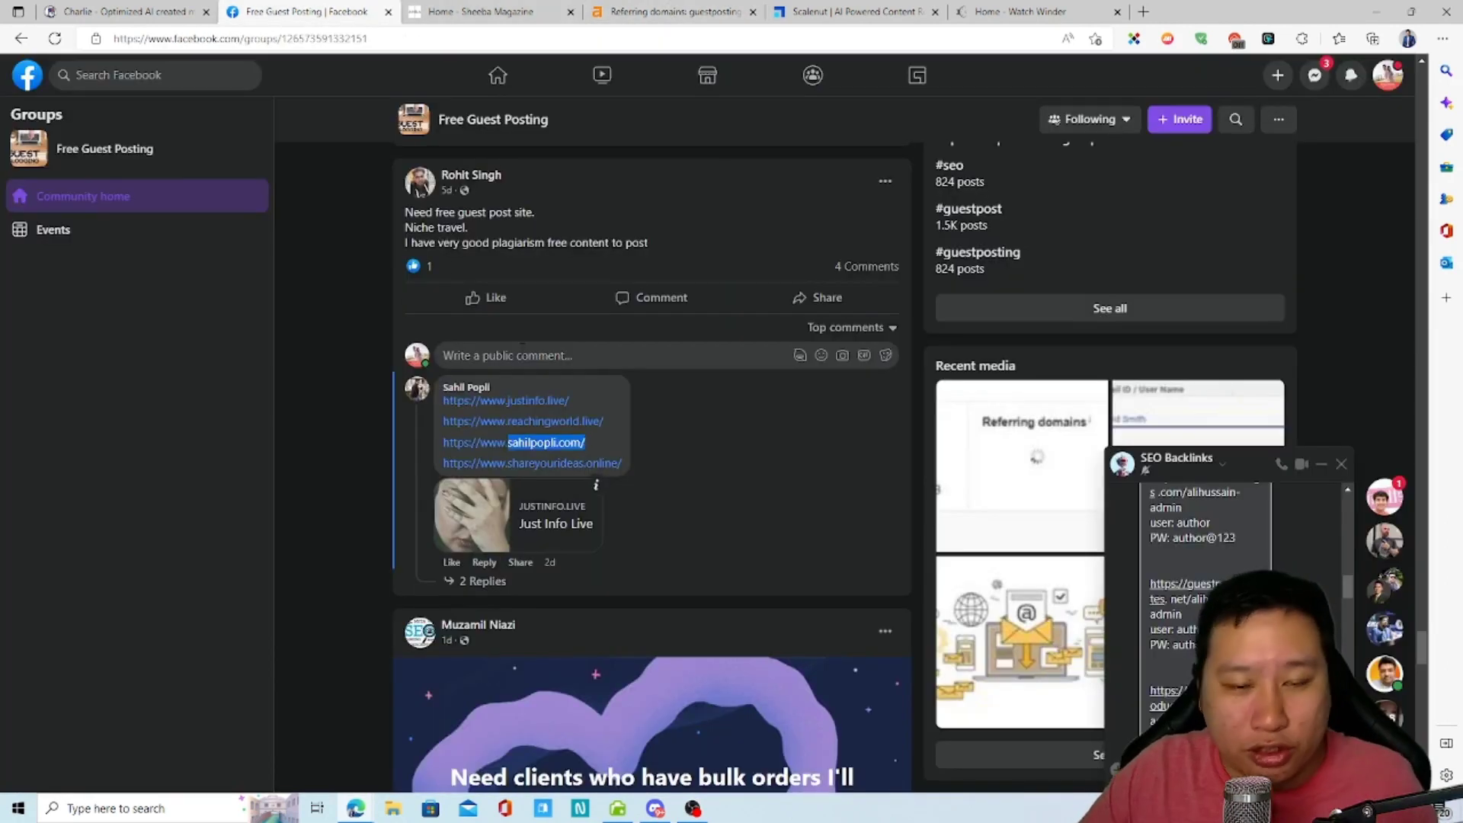
pyautogui.click(778, 517)
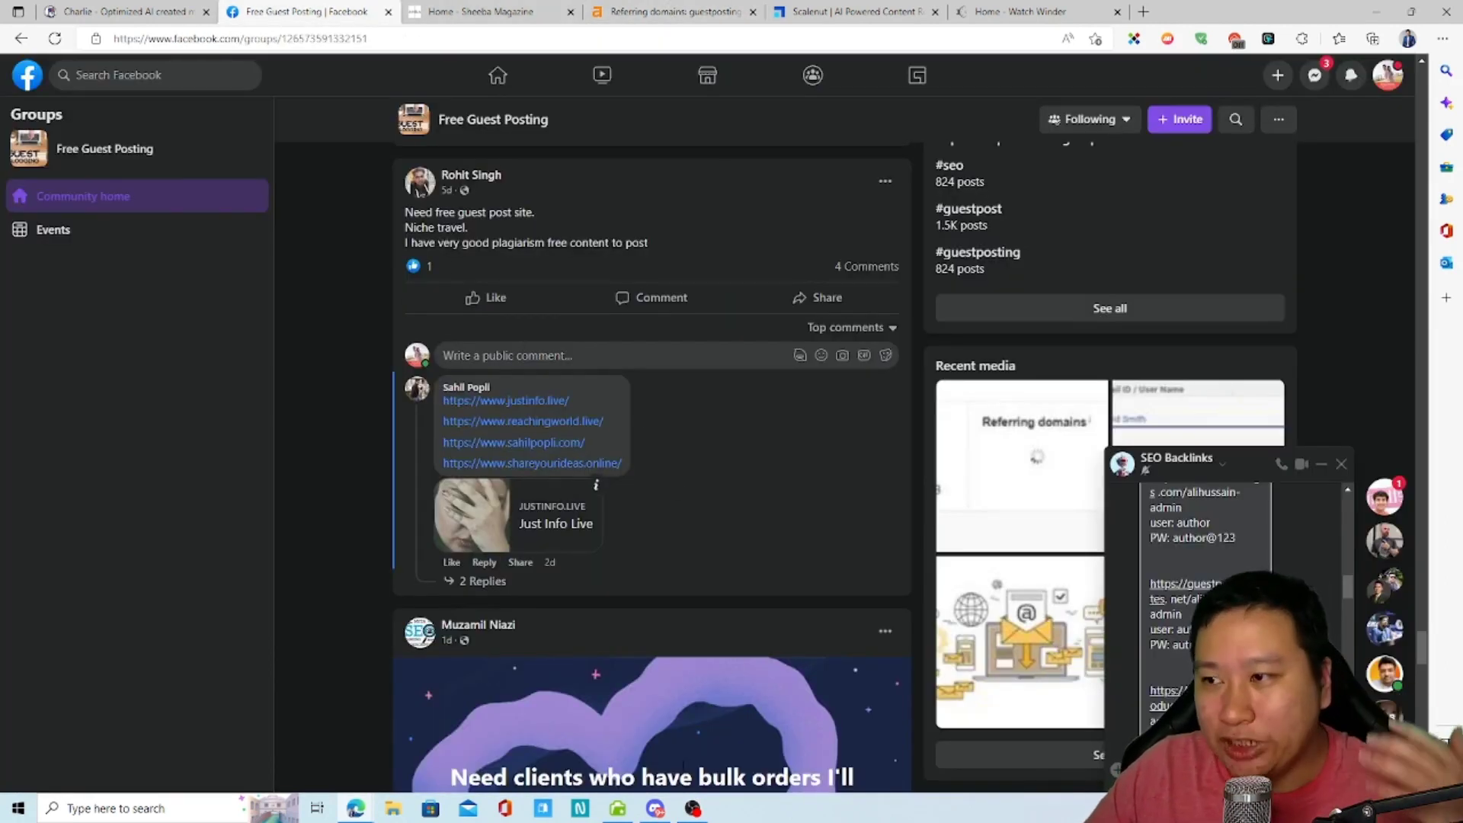
pyautogui.scroll(10, 543, 761)
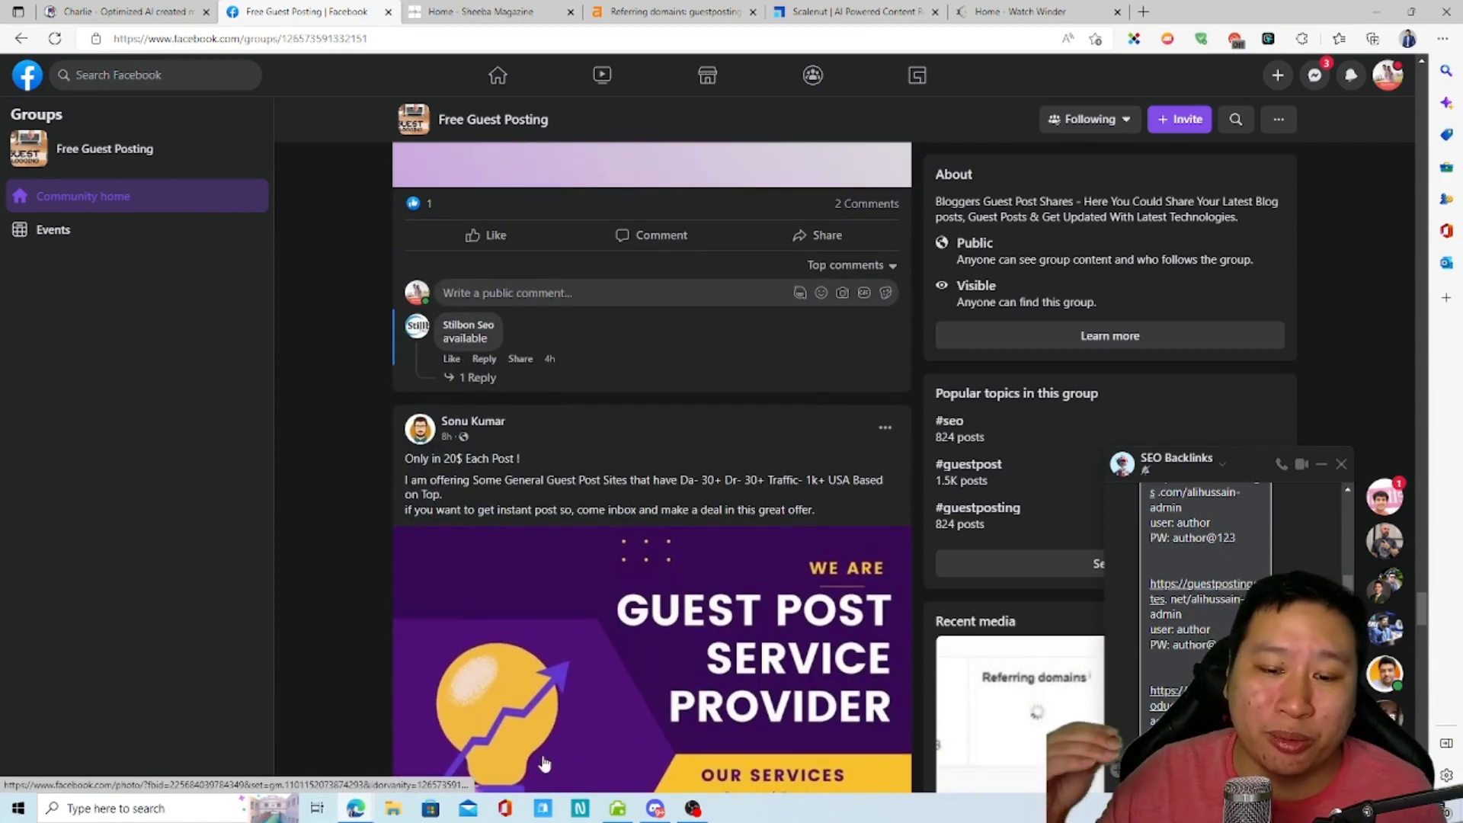
pyautogui.scroll(-5, 707, 517)
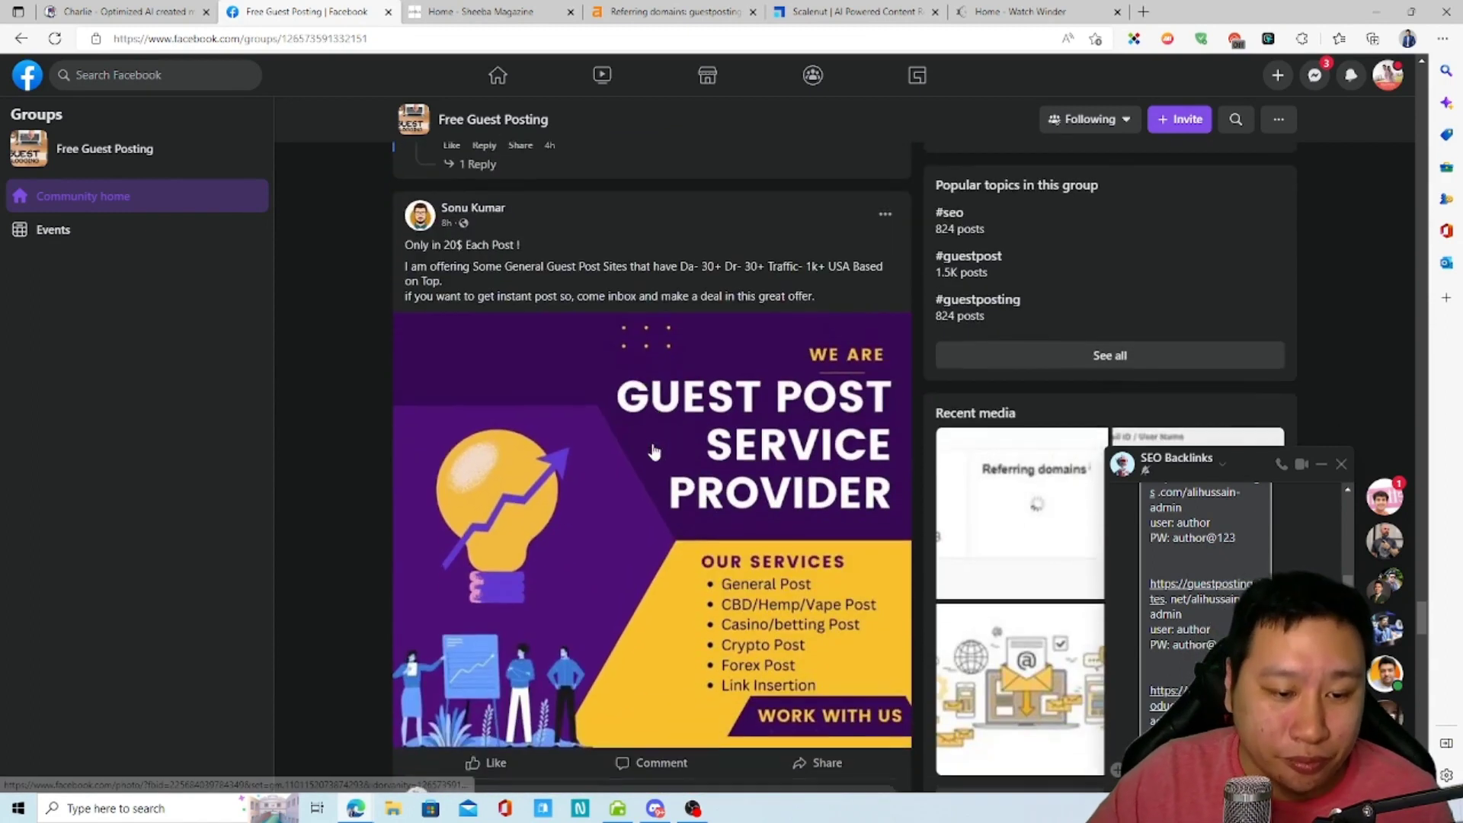
pyautogui.scroll(5, 707, 517)
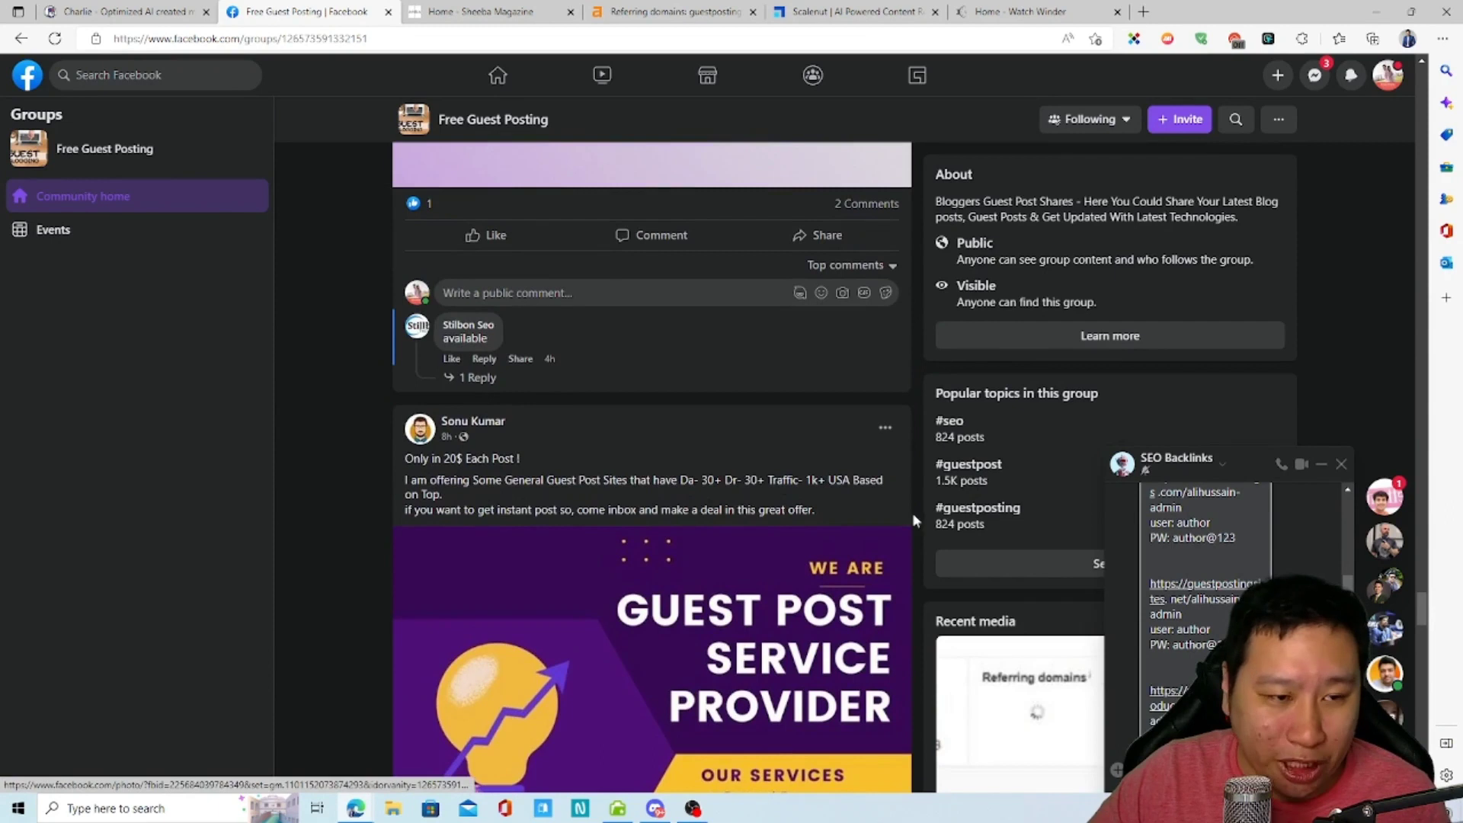
# - Open the SEO Backlinks group chat in Messenger in a new browser tab
pyautogui.scroll(-5, 1189, 580)
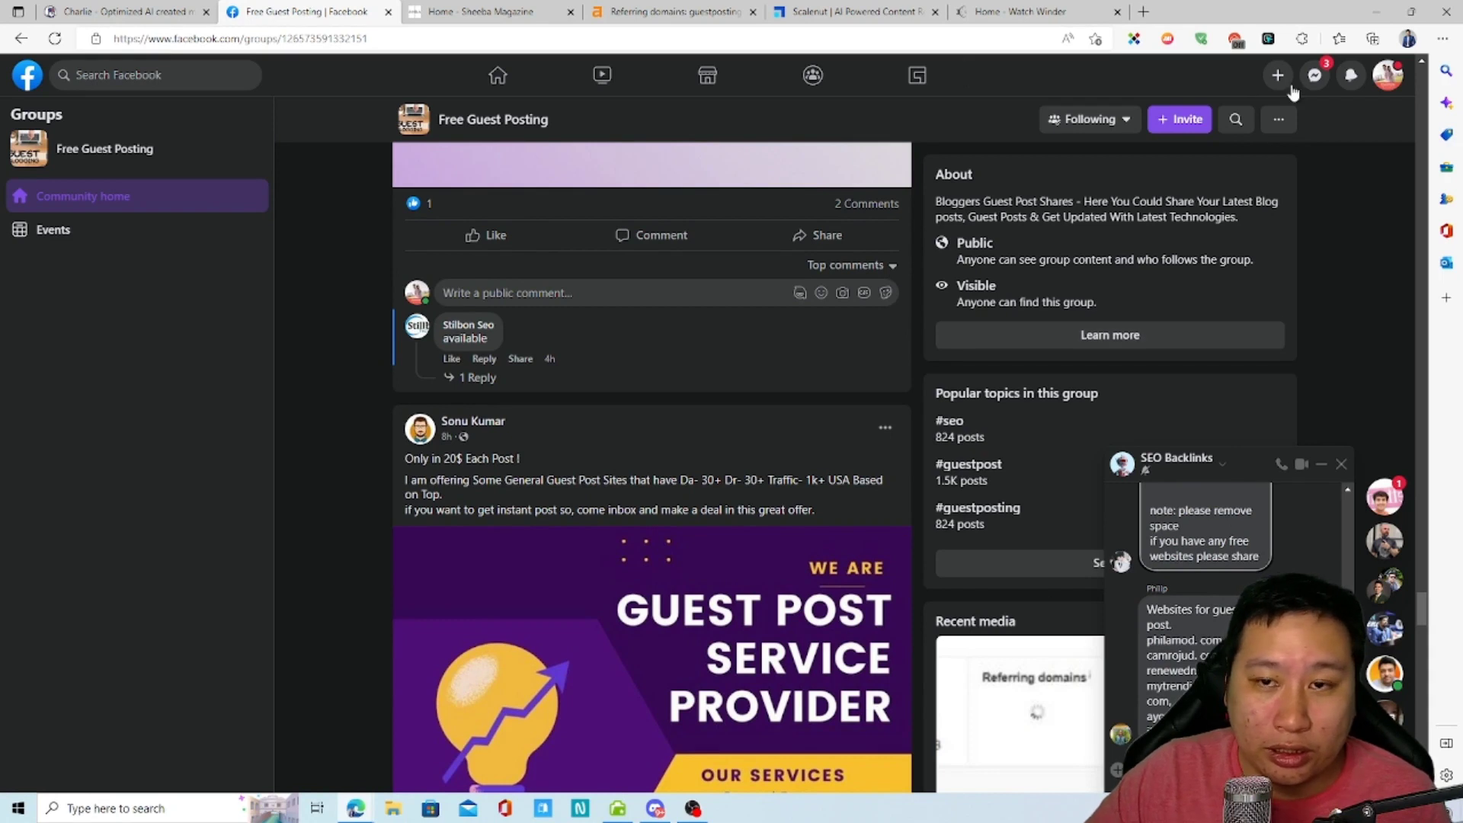
pyautogui.click(1219, 464)
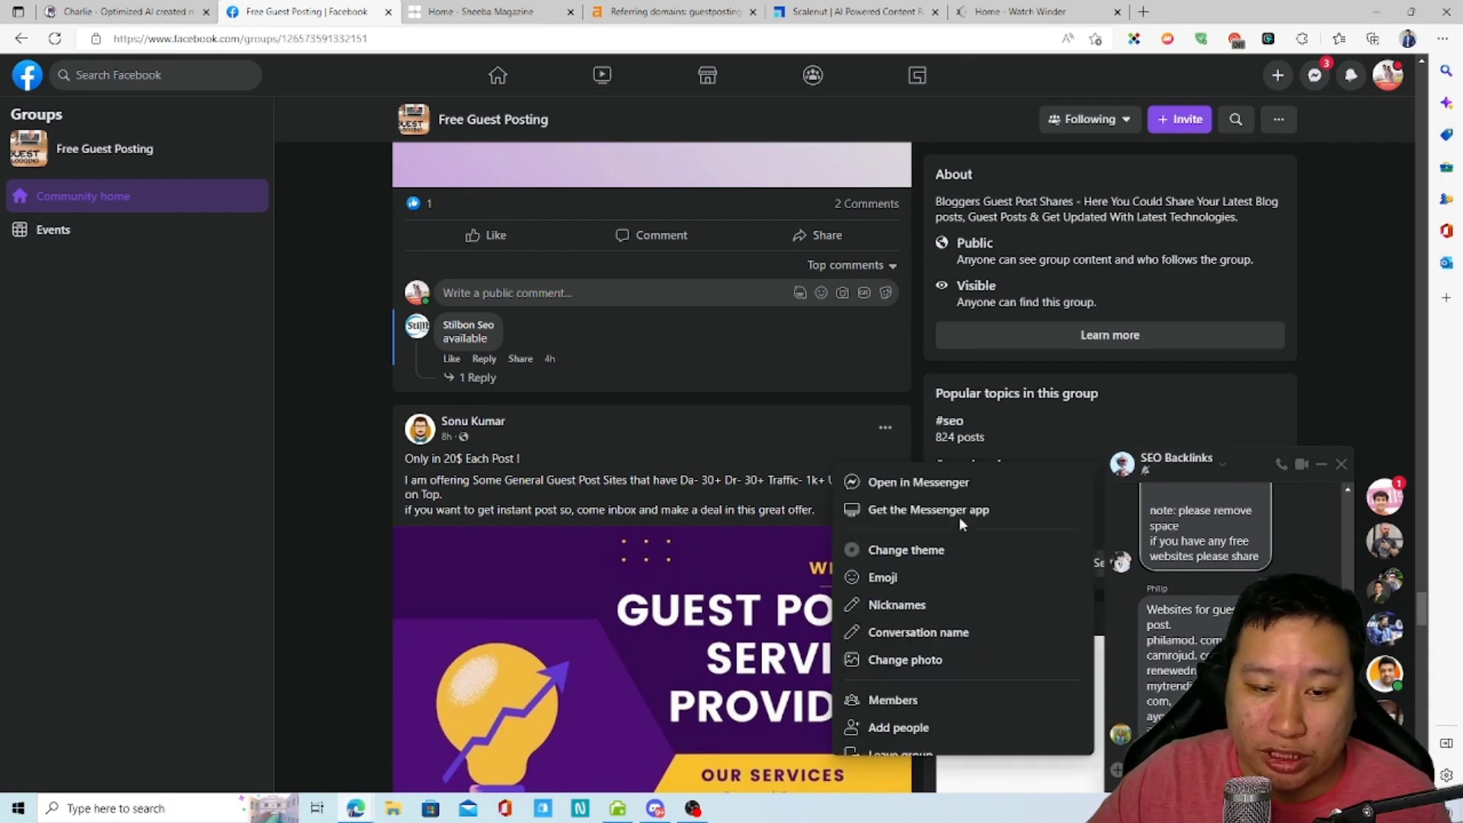
pyautogui.rightClick(925, 485)
pyautogui.click(959, 111)
pyautogui.click(452, 12)
# - Find the paid guest posting offer in the Free Guest Posting group, examine its first website list photo and close it
pyautogui.click(354, 13)
pyautogui.scroll(-1, 391, 421)
pyautogui.scroll(-15, 378, 410)
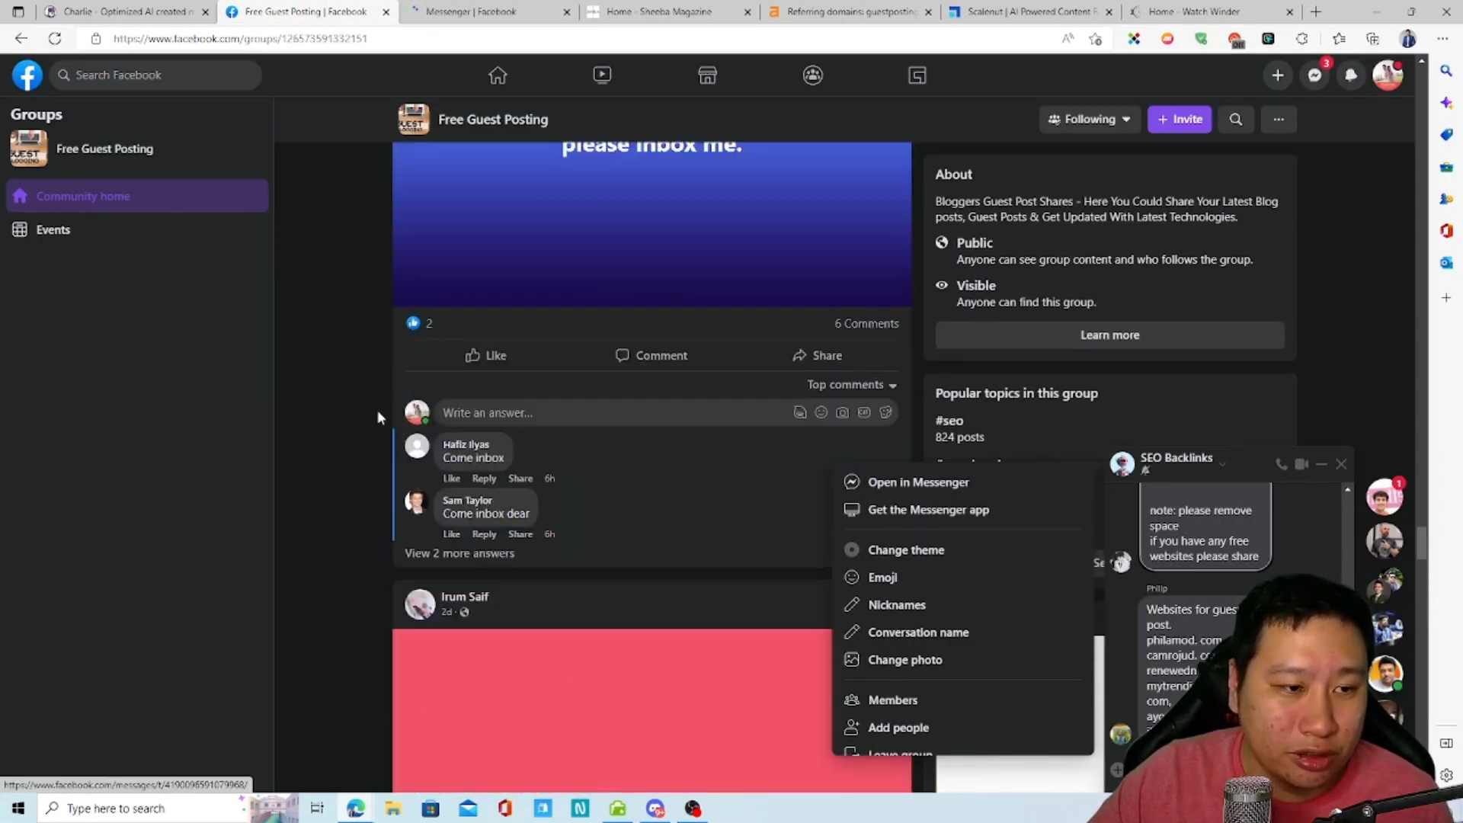
pyautogui.scroll(-15, 351, 396)
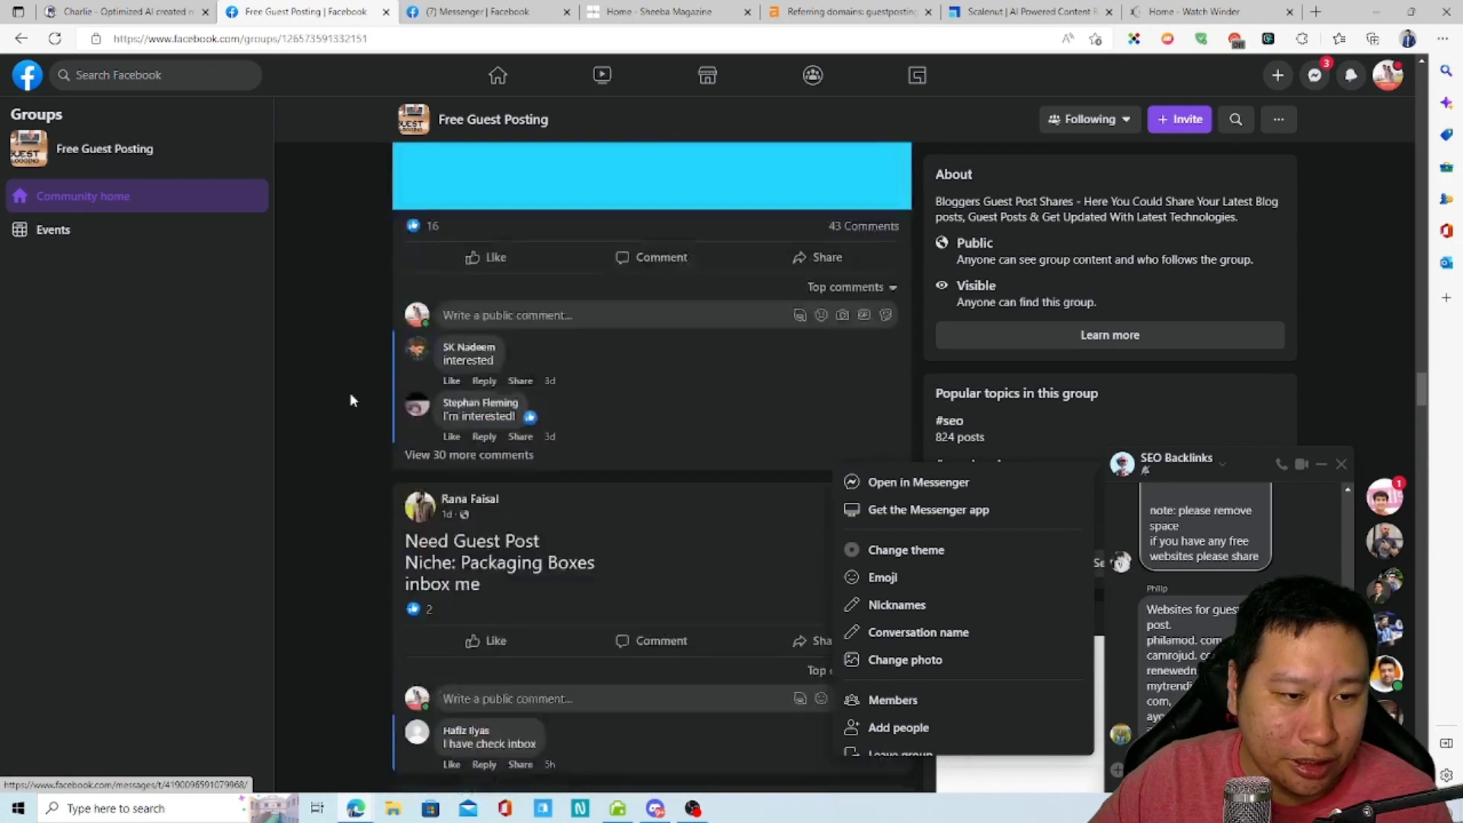
pyautogui.scroll(-5, 350, 401)
pyautogui.click(521, 385)
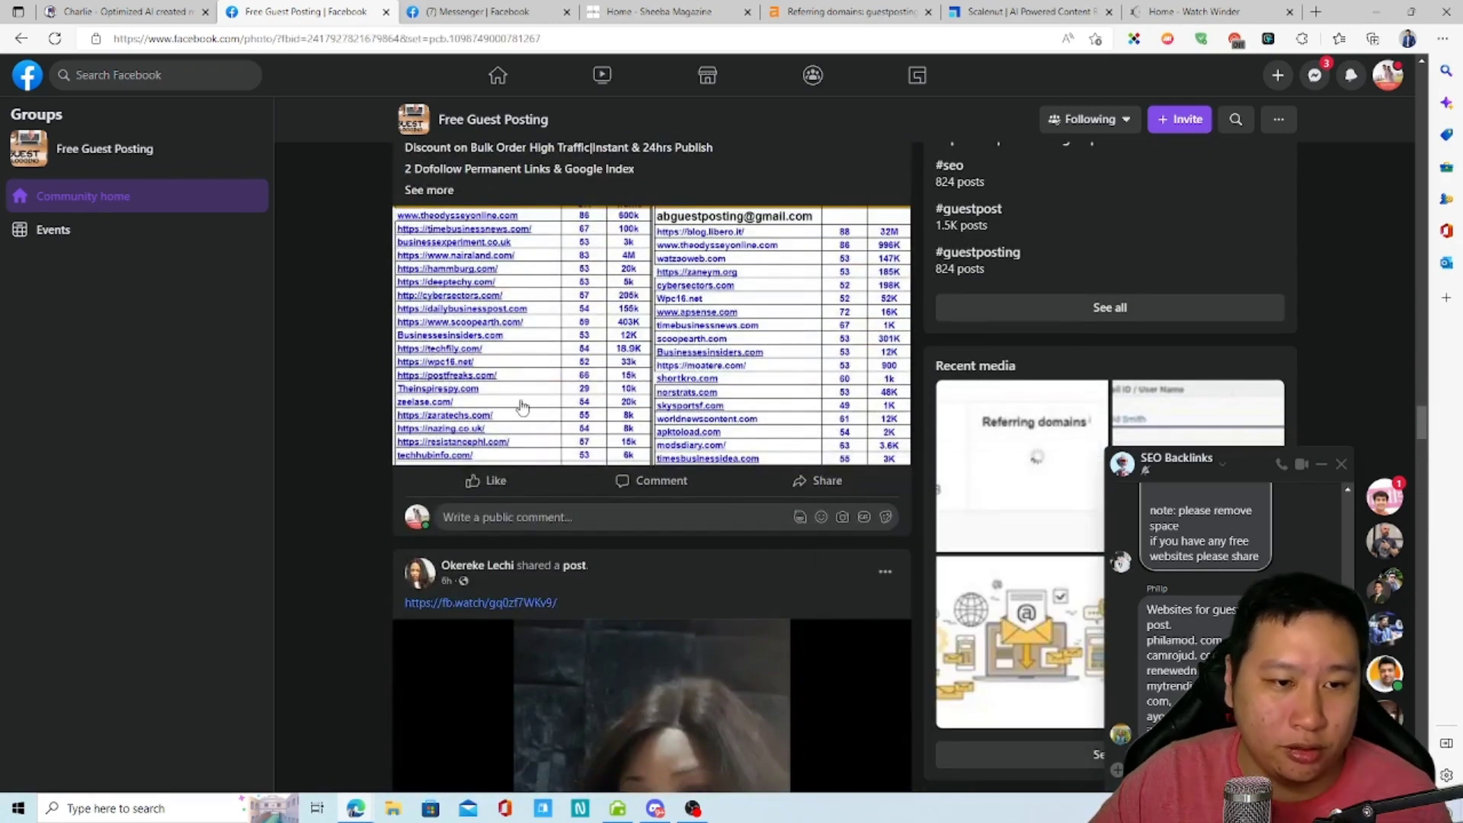
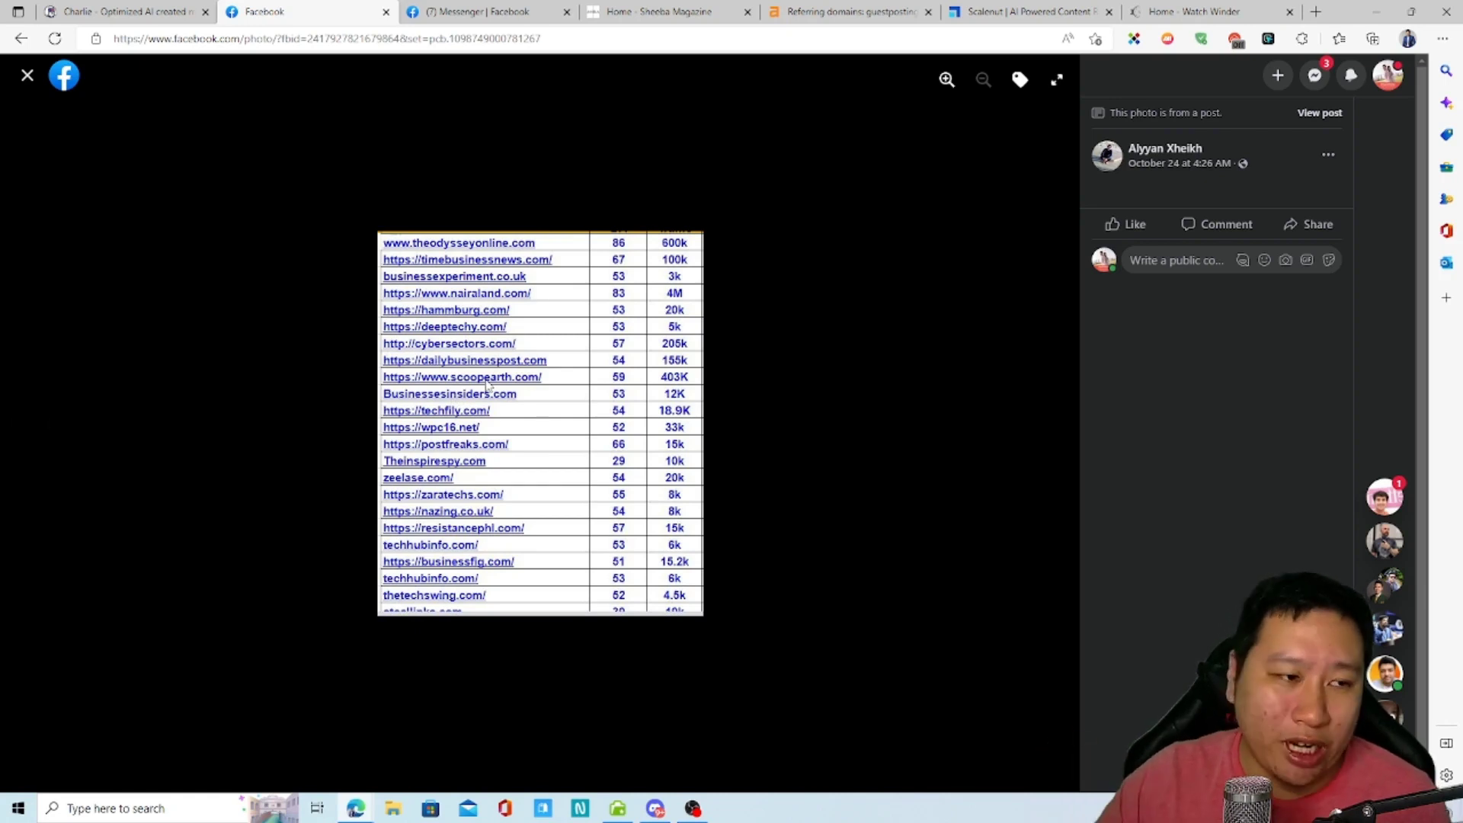
pyautogui.click(27, 75)
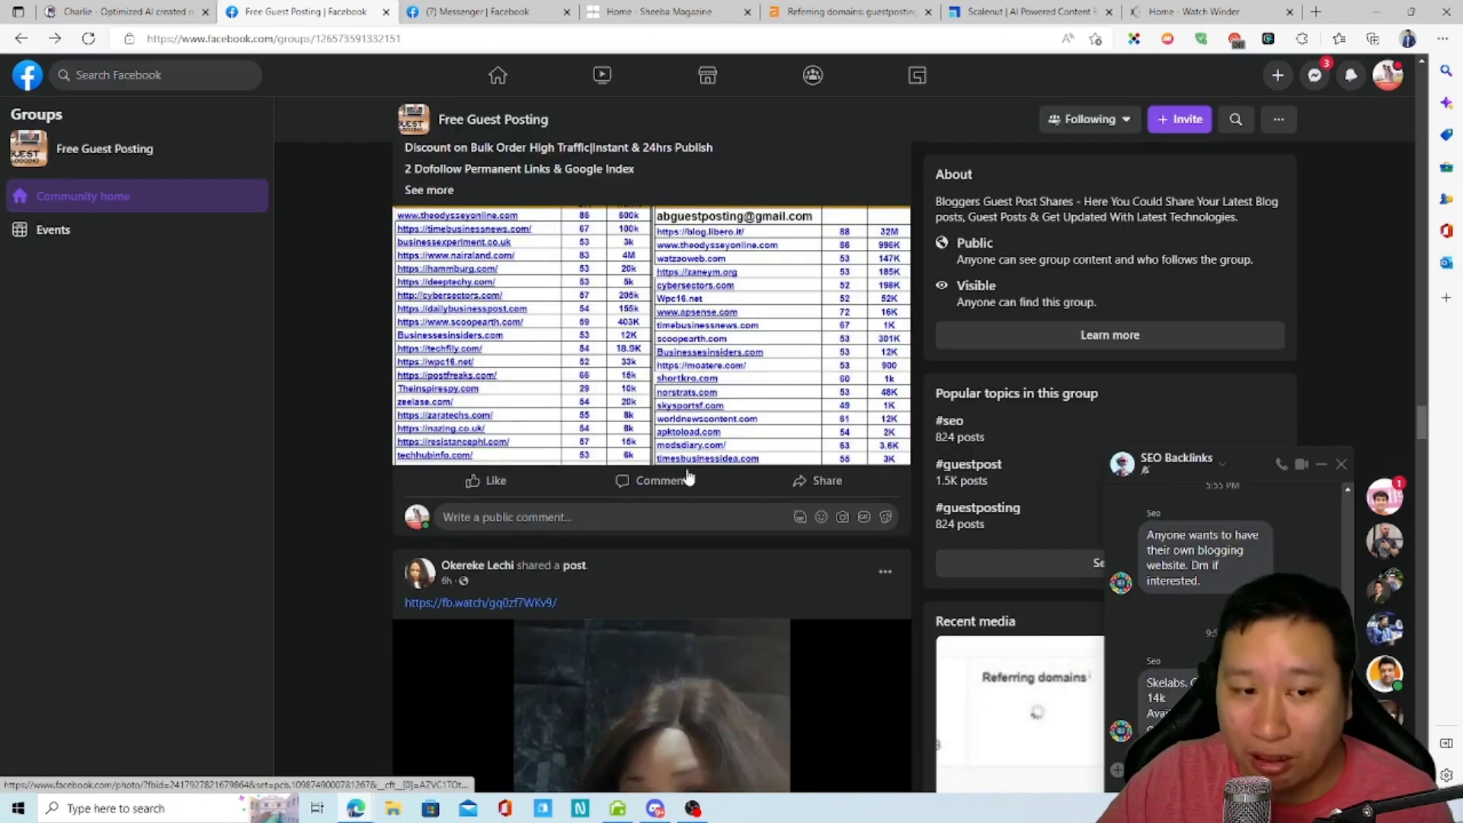
# - Expand the full text of the Paid Guest Posting post and check its price range
pyautogui.scroll(4, 346, 432)
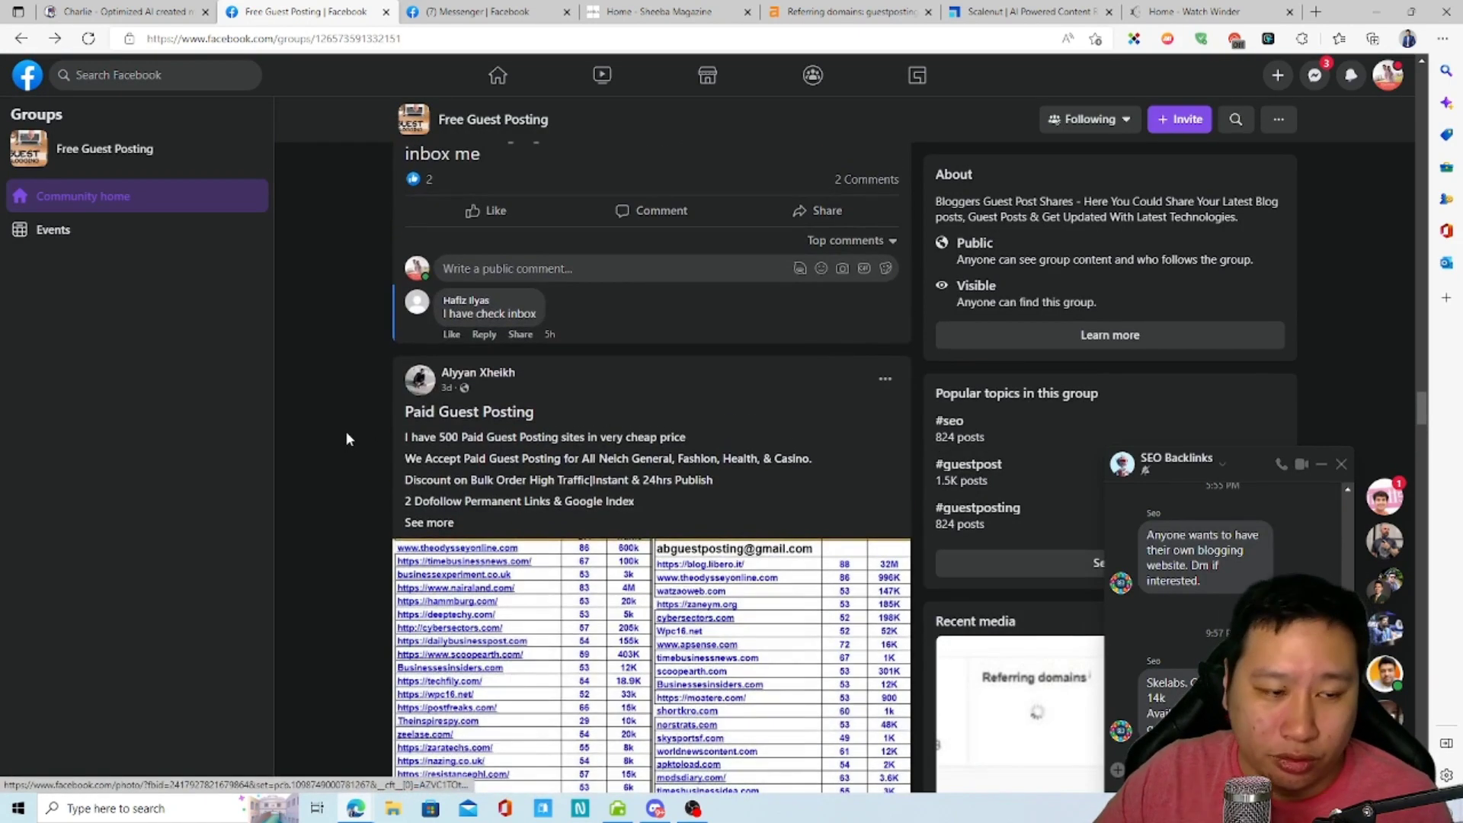
pyautogui.click(449, 523)
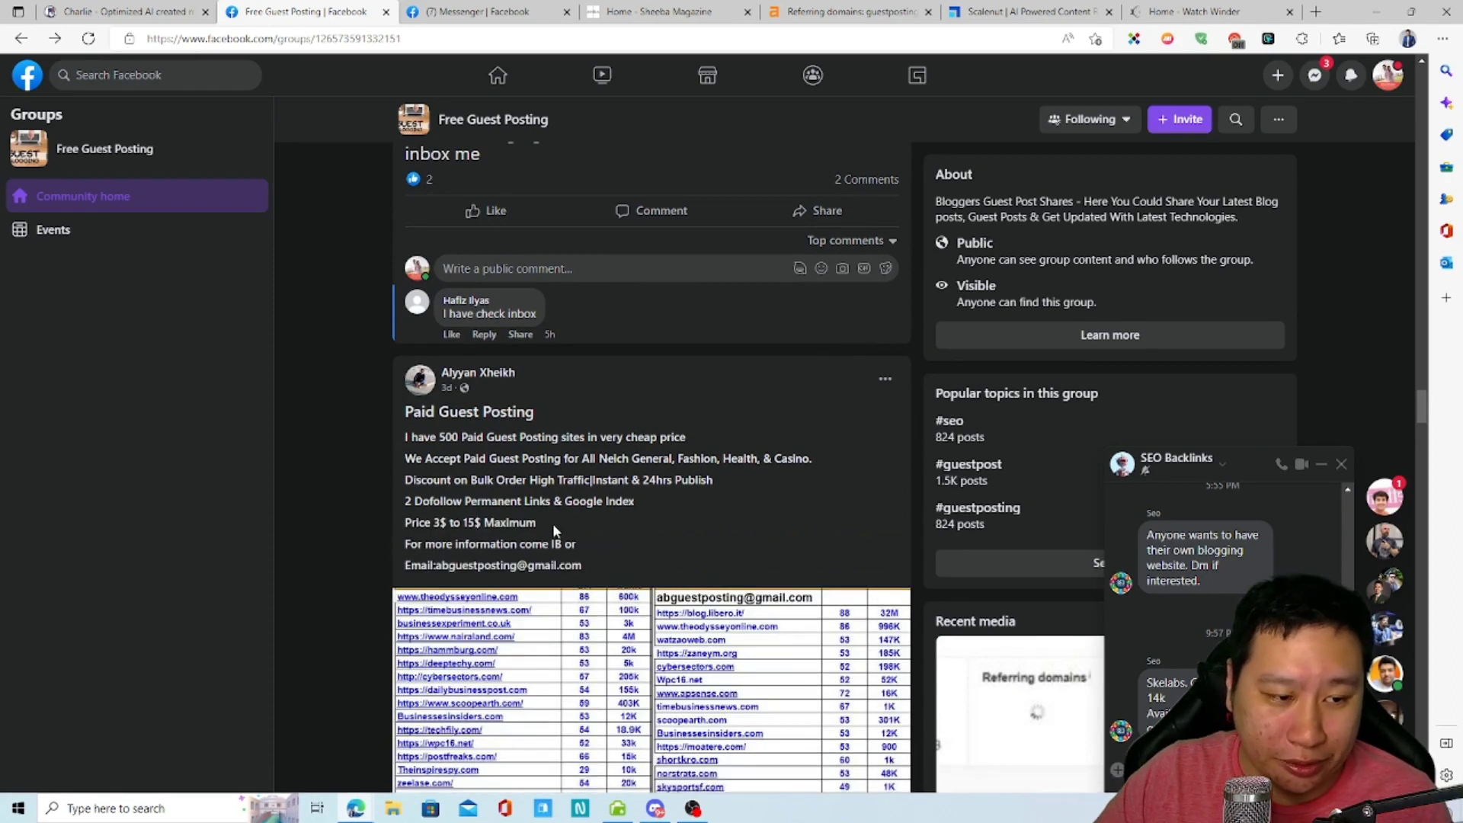
pyautogui.scroll(-2, 518, 473)
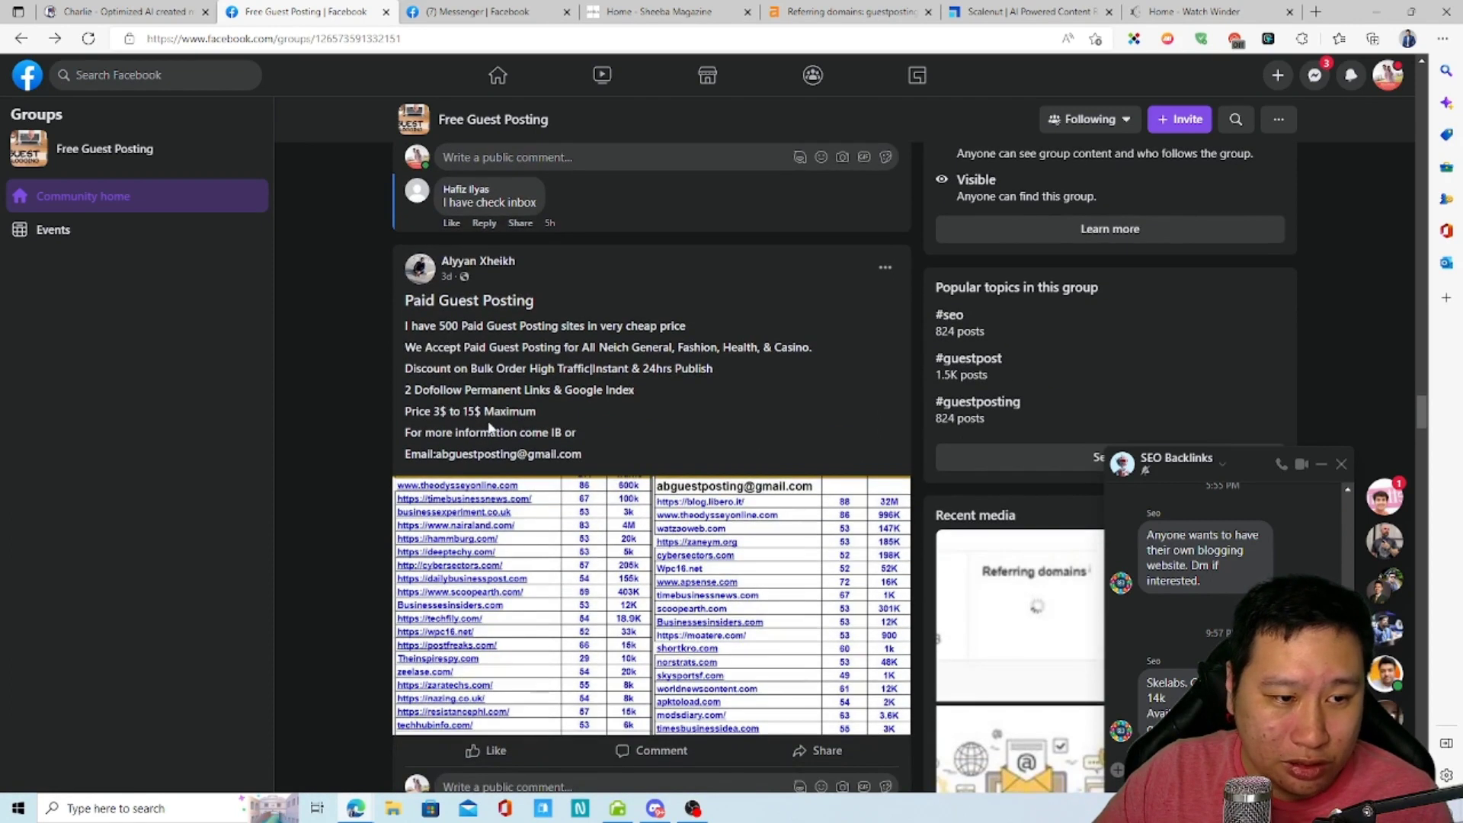
pyautogui.moveTo(448, 413); pyautogui.dragTo(482, 413)
pyautogui.click(477, 412)
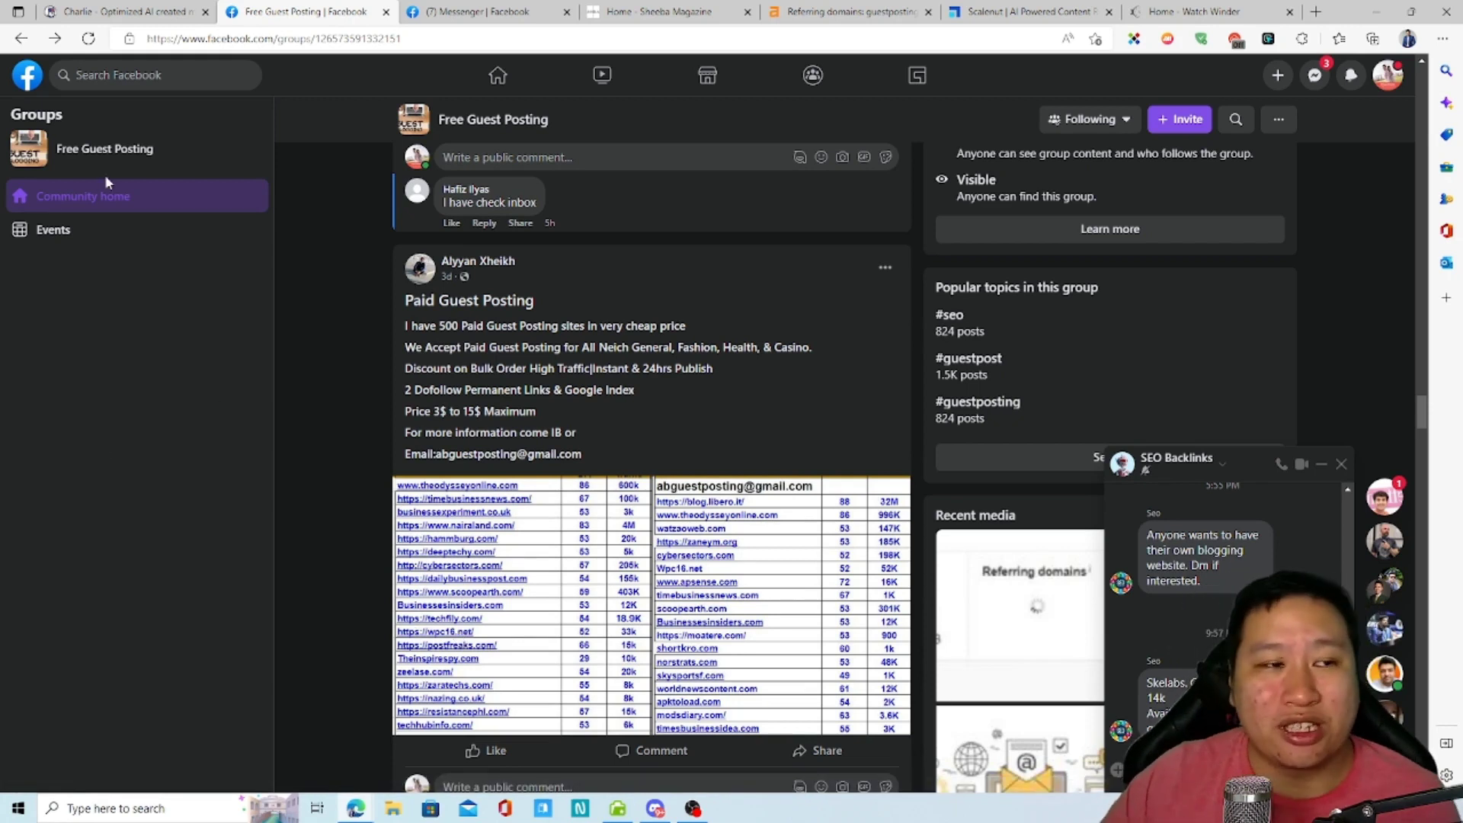
# - Return to the 1 Click Blog page, run the blog writing again and look through the list of available writing tools
pyautogui.click(46, 7)
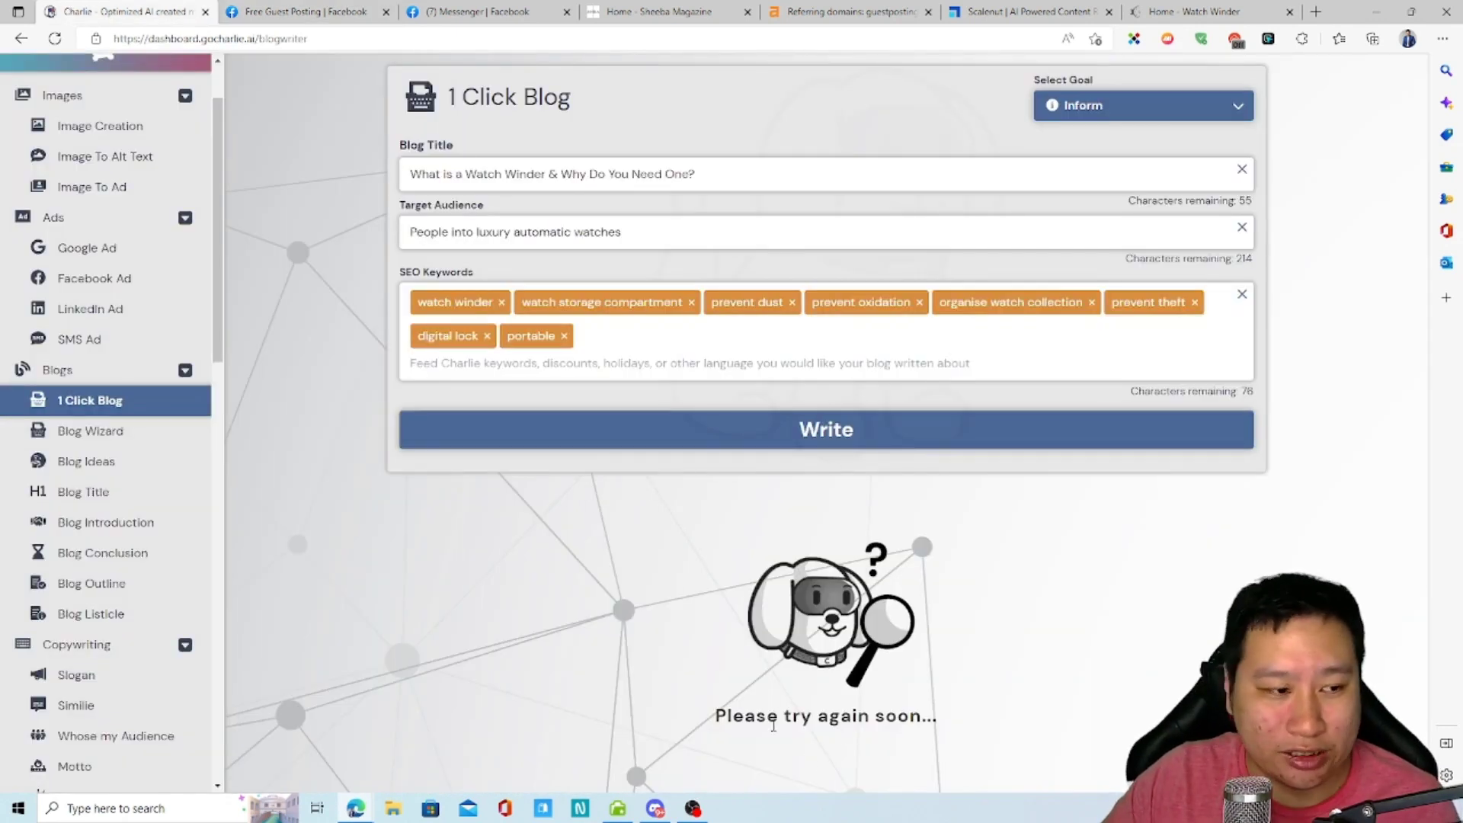
pyautogui.click(866, 431)
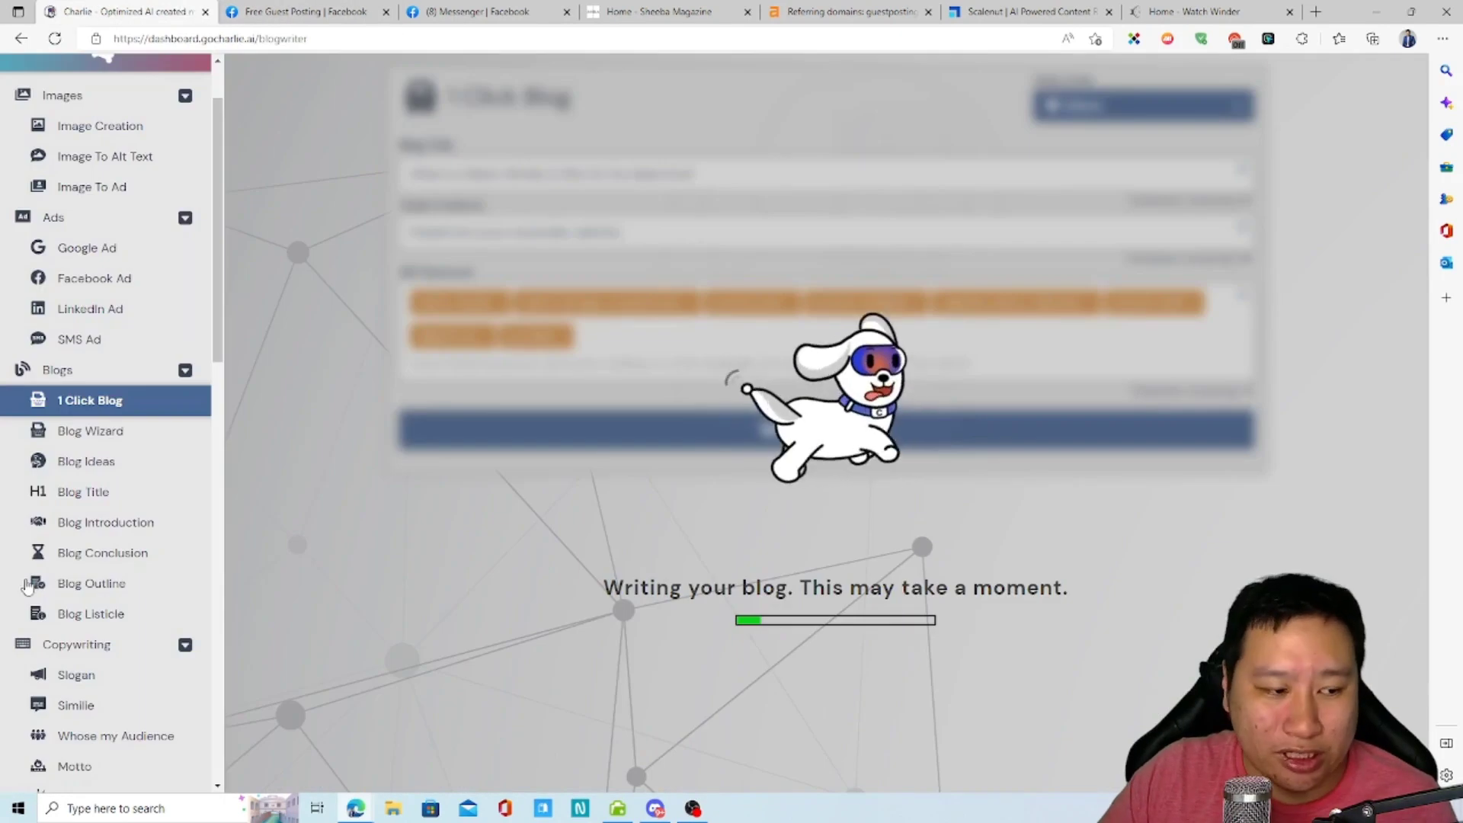
pyautogui.scroll(-3, 98, 678)
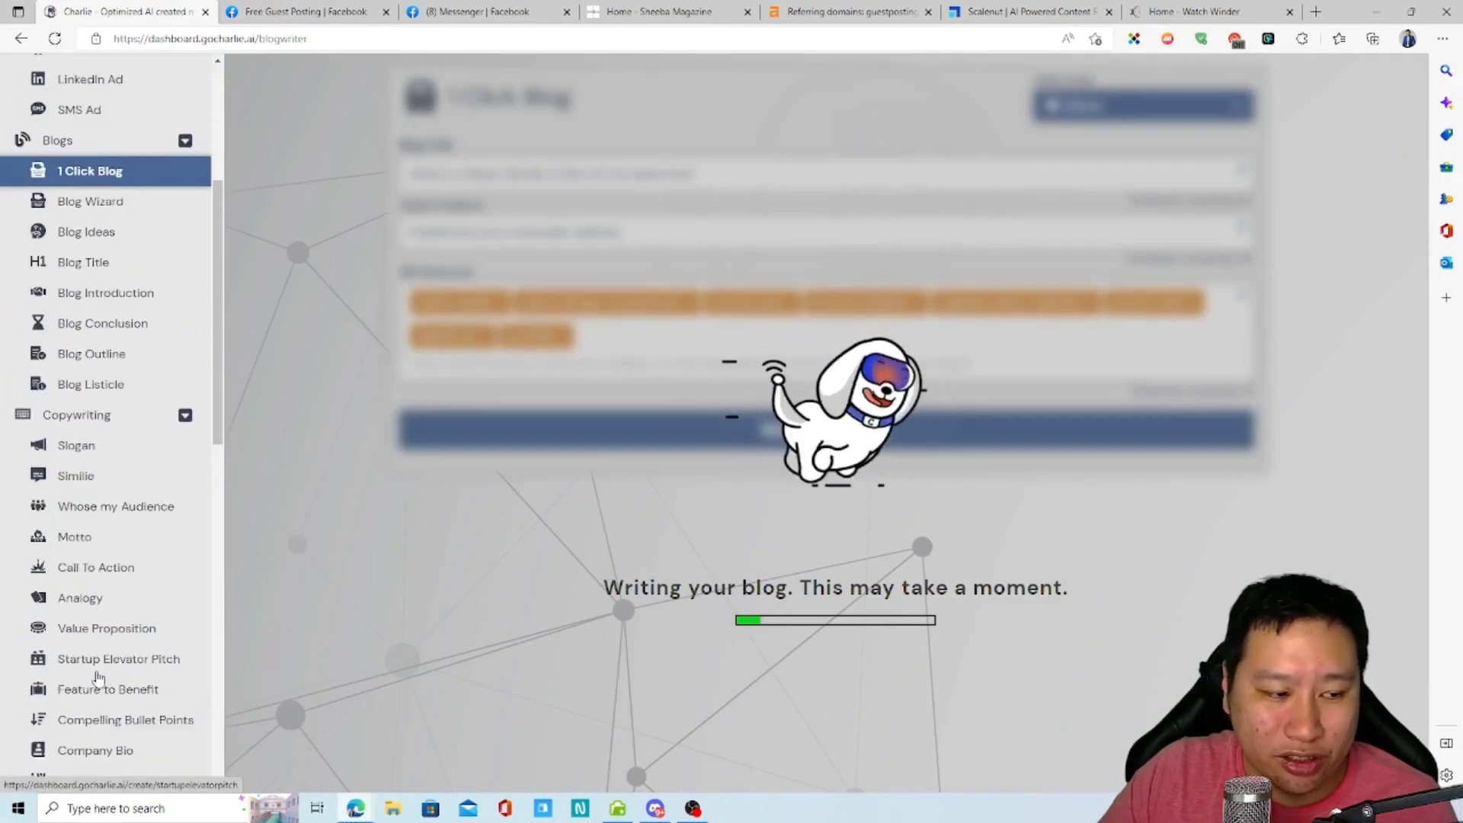
pyautogui.scroll(-10, 97, 678)
pyautogui.scroll(4, 111, 549)
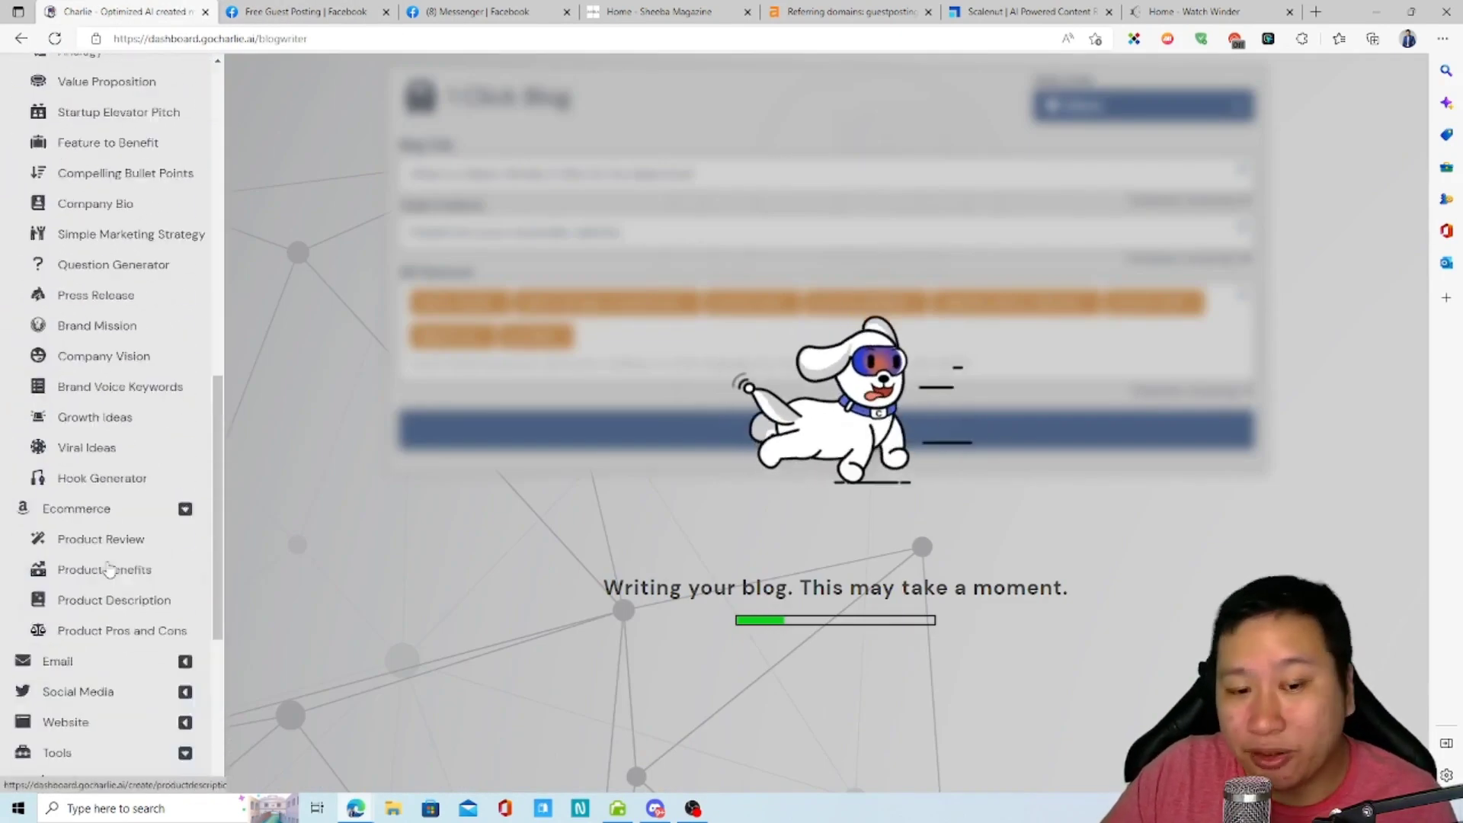
pyautogui.scroll(8, 111, 570)
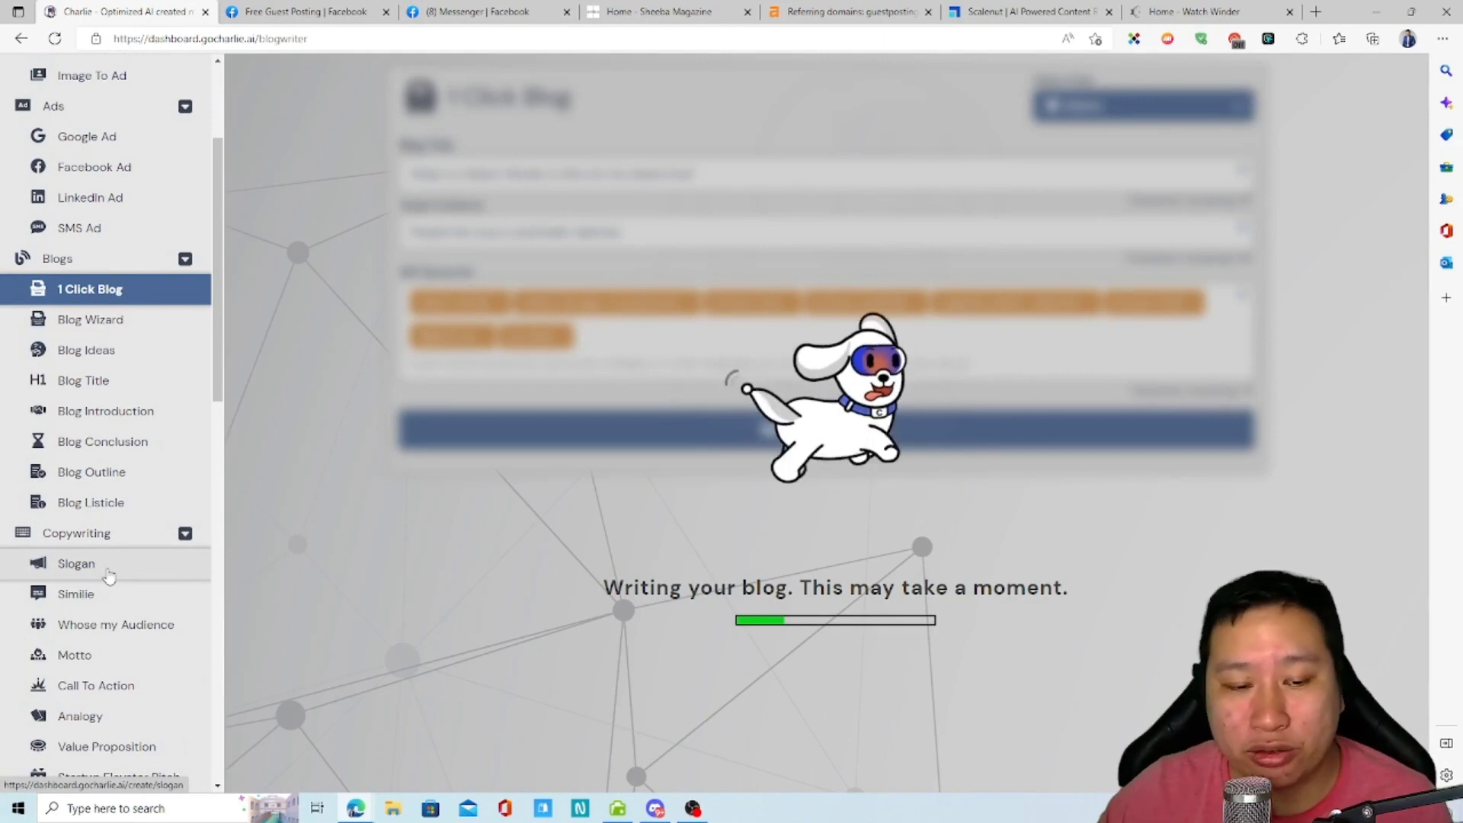
# - Go back to the Facebook group and reopen the first website list photo of the Paid Guest Posting post
pyautogui.click(335, 12)
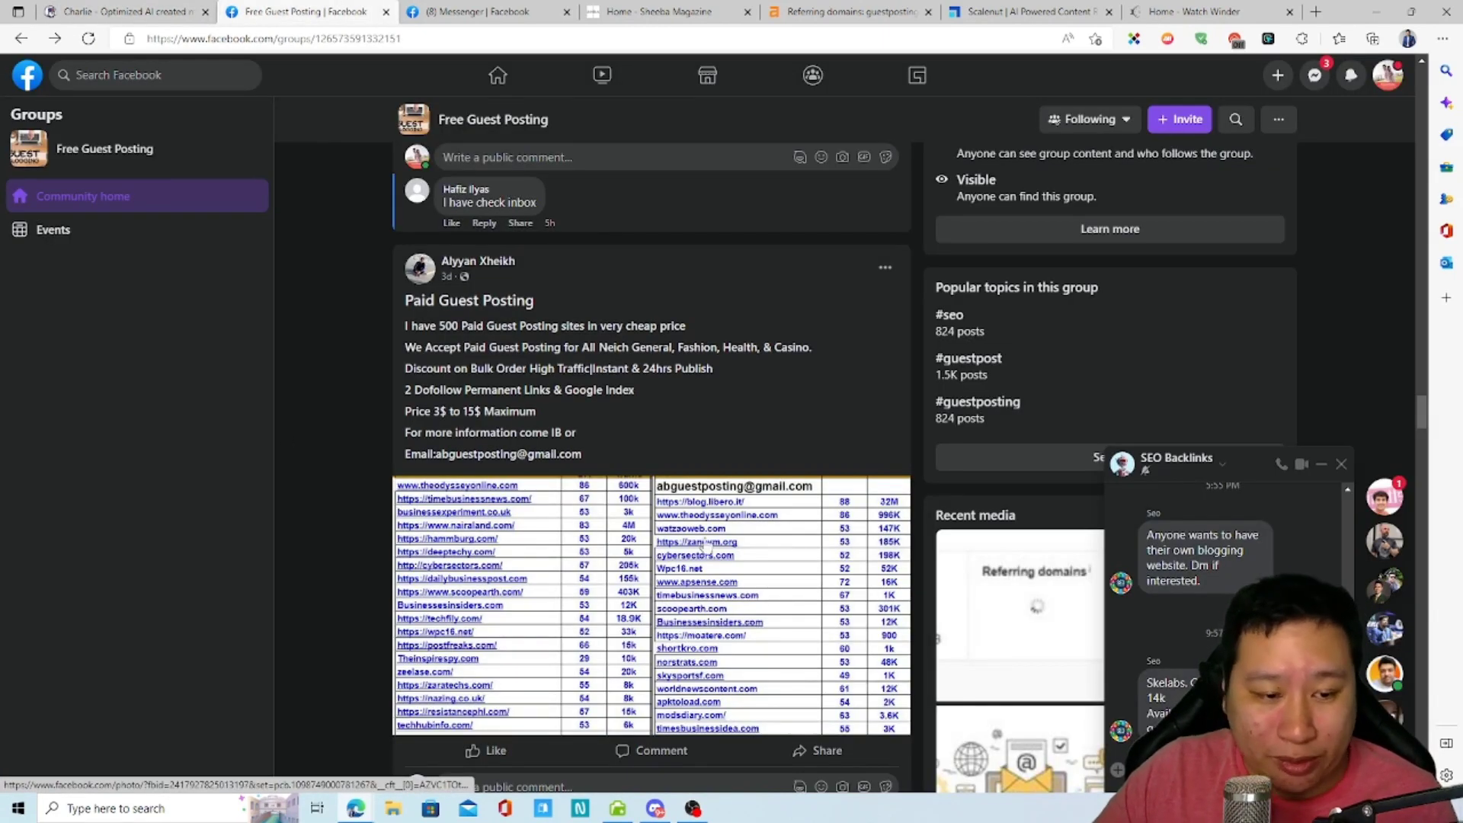
pyautogui.click(488, 552)
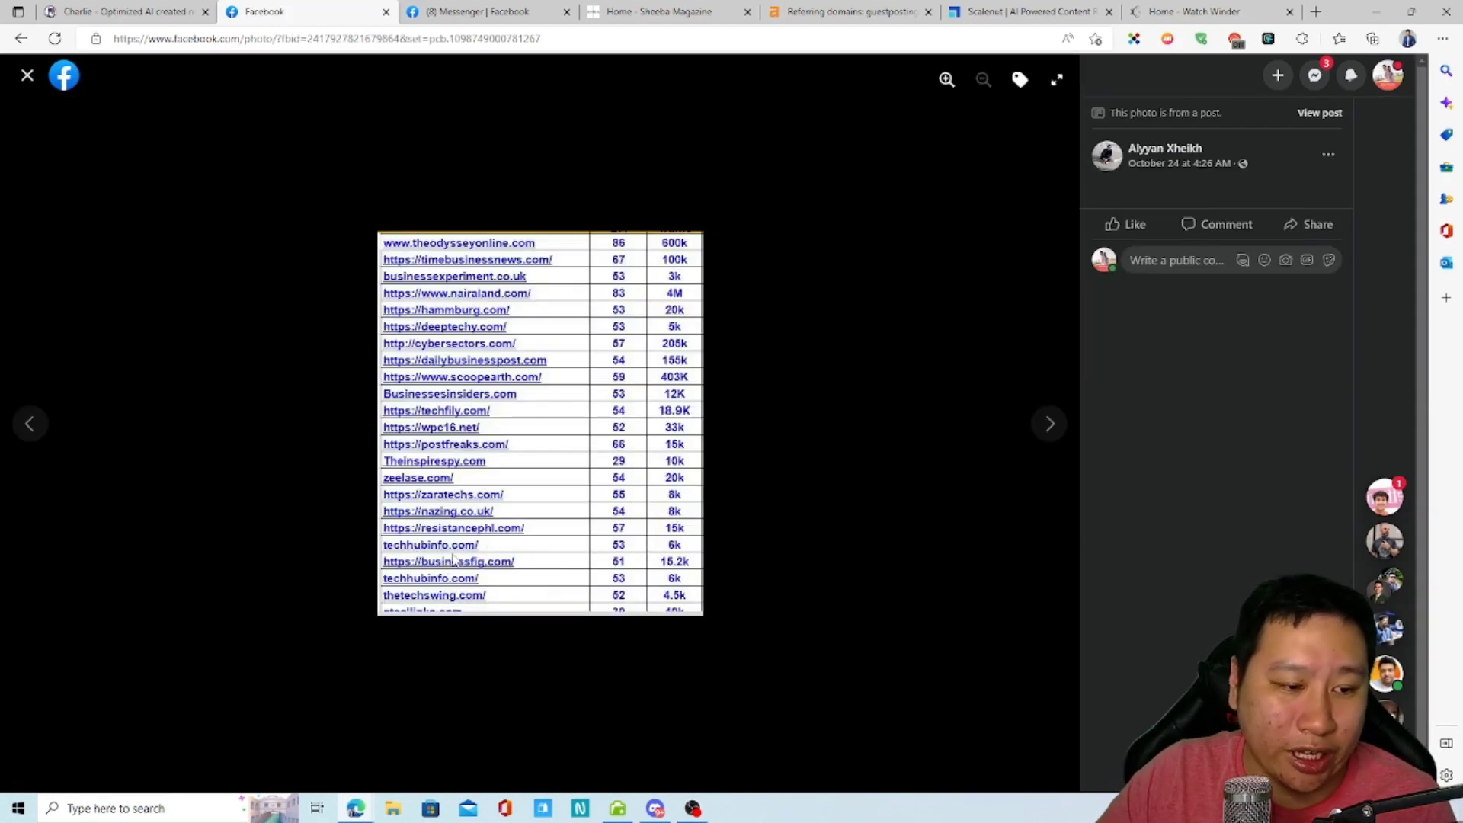
# - Switch to Ahrefs Site Explorer, look up techhubinfo.com and open its Overview 2.0 report to check its backlink and traffic metrics
pyautogui.click(846, 12)
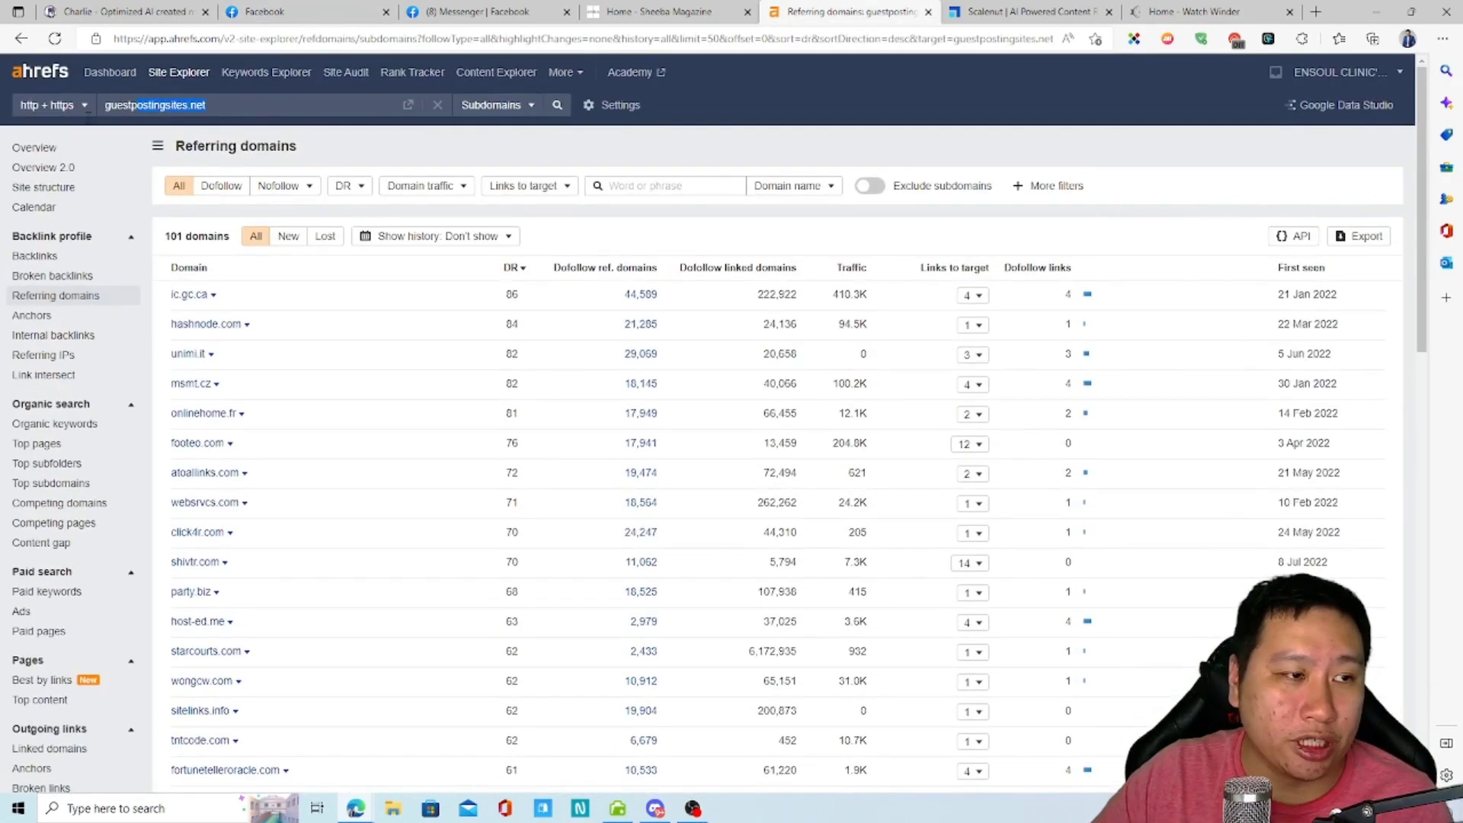
pyautogui.write('tech')
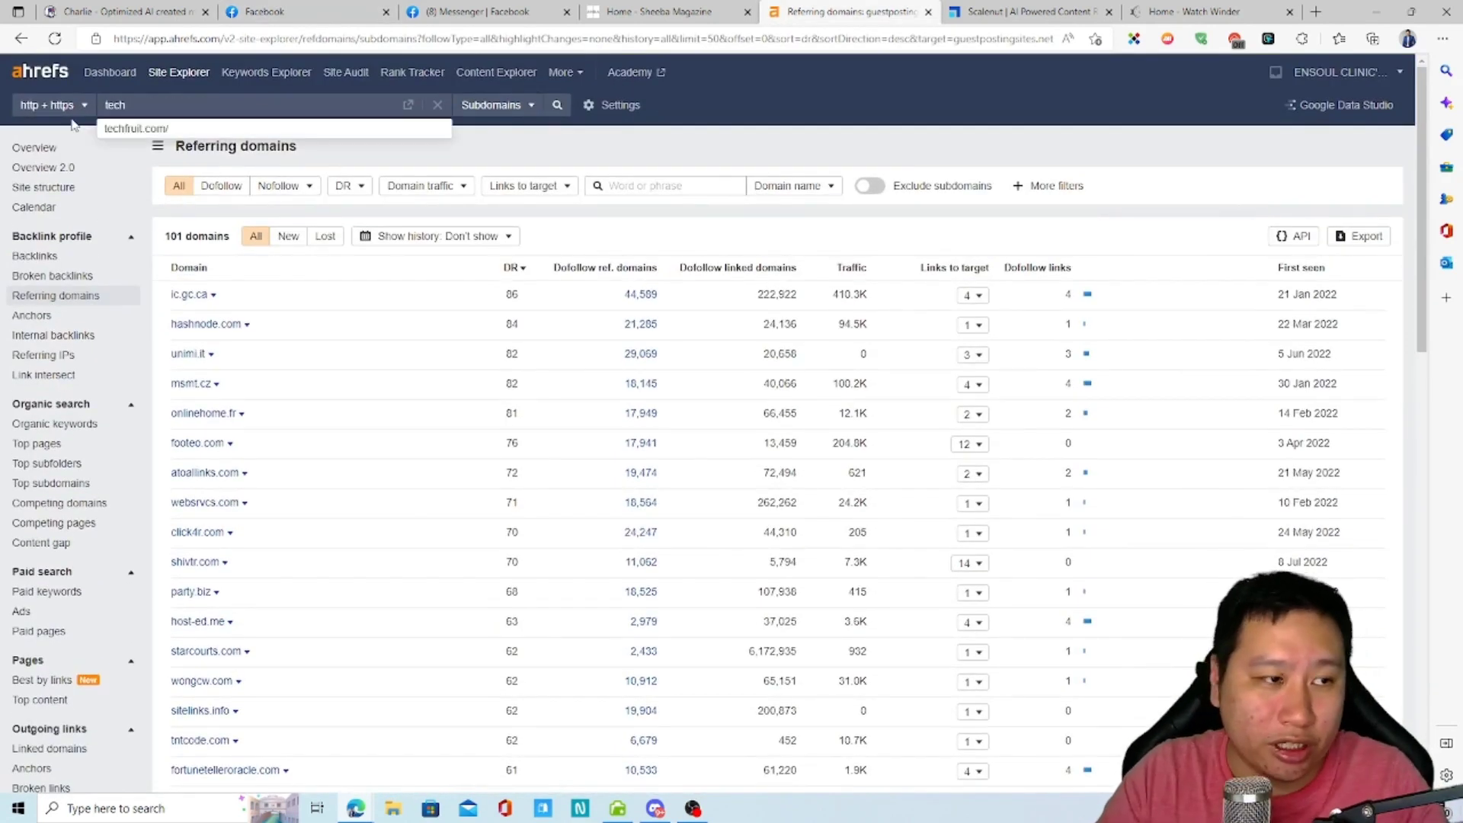
pyautogui.write('hubinfo.com')
pyautogui.click(558, 105)
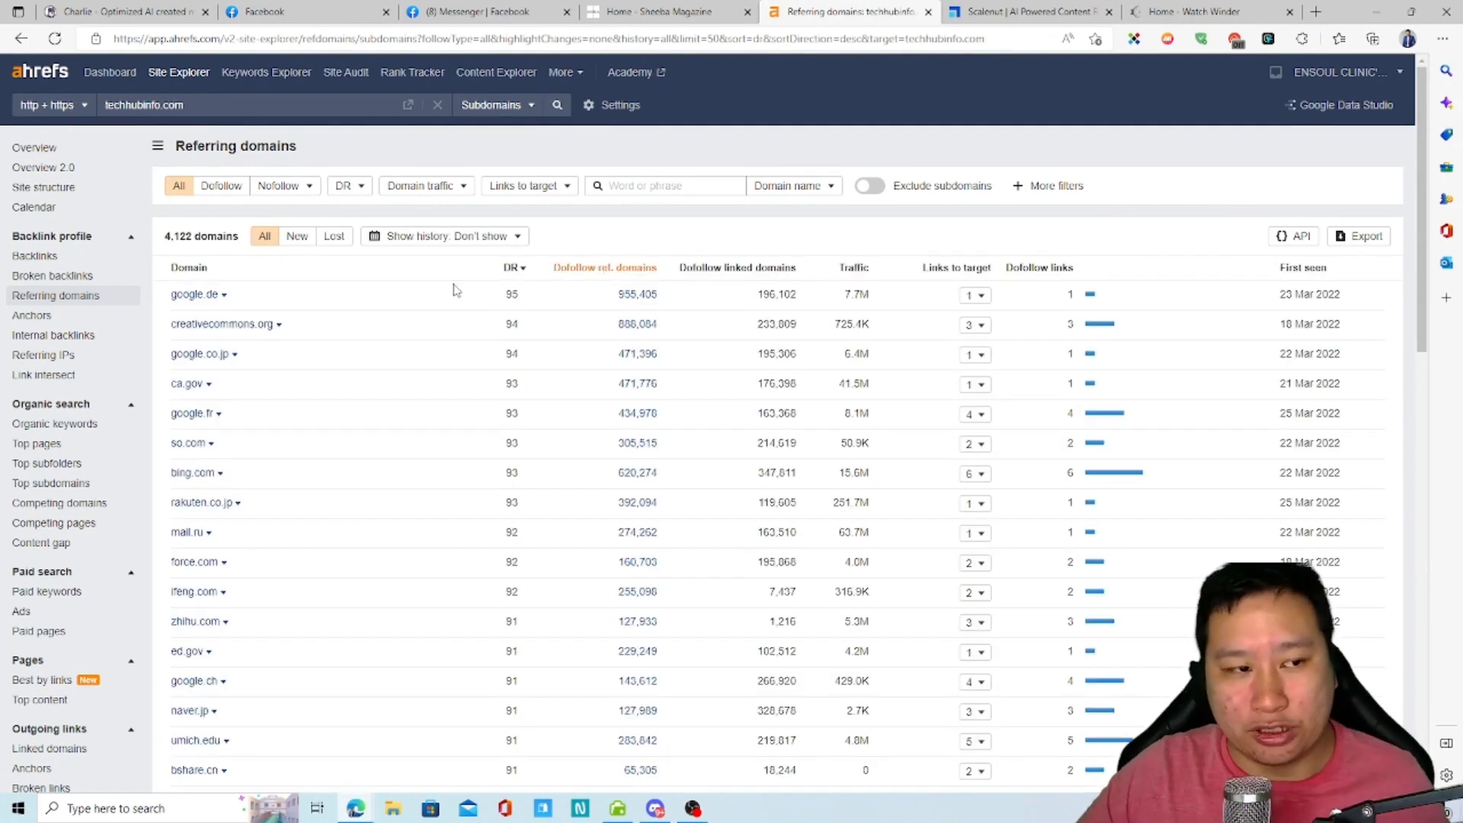
pyautogui.click(69, 170)
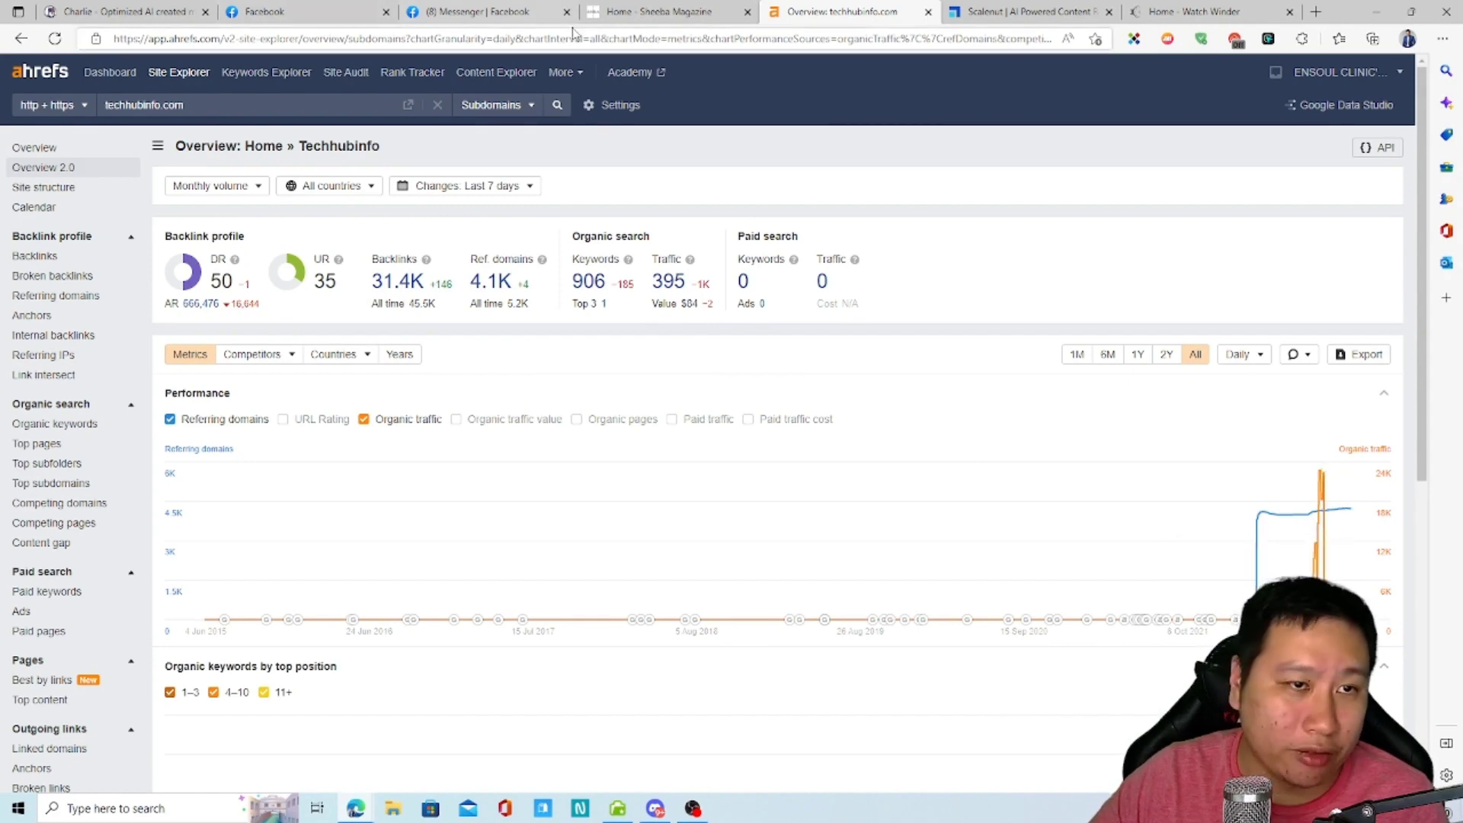
# - Pick scoopearth.com from the Facebook website list photo and check its overview metrics in Ahrefs
pyautogui.click(358, 10)
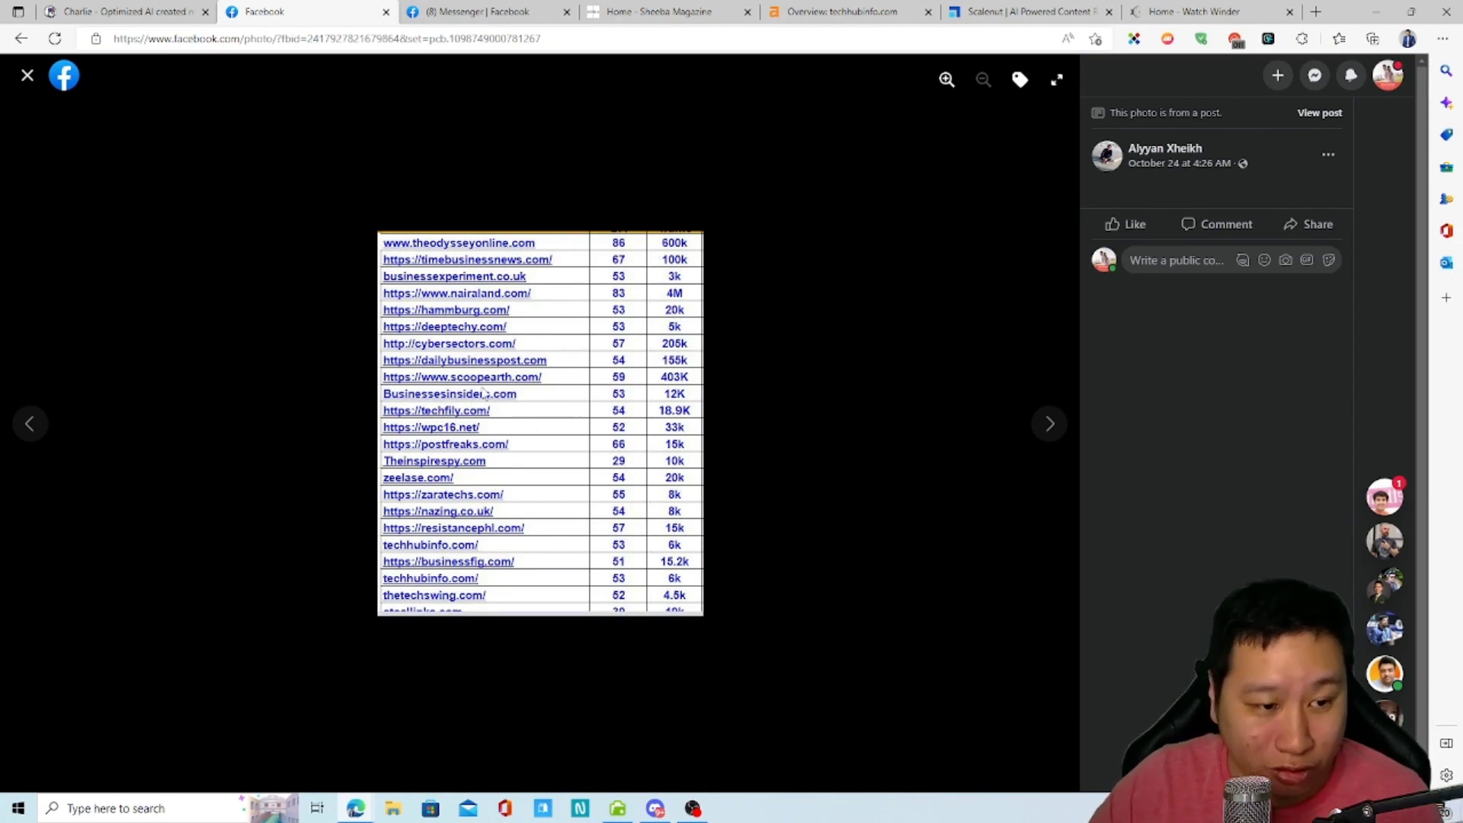
pyautogui.click(831, 10)
pyautogui.write('scoo')
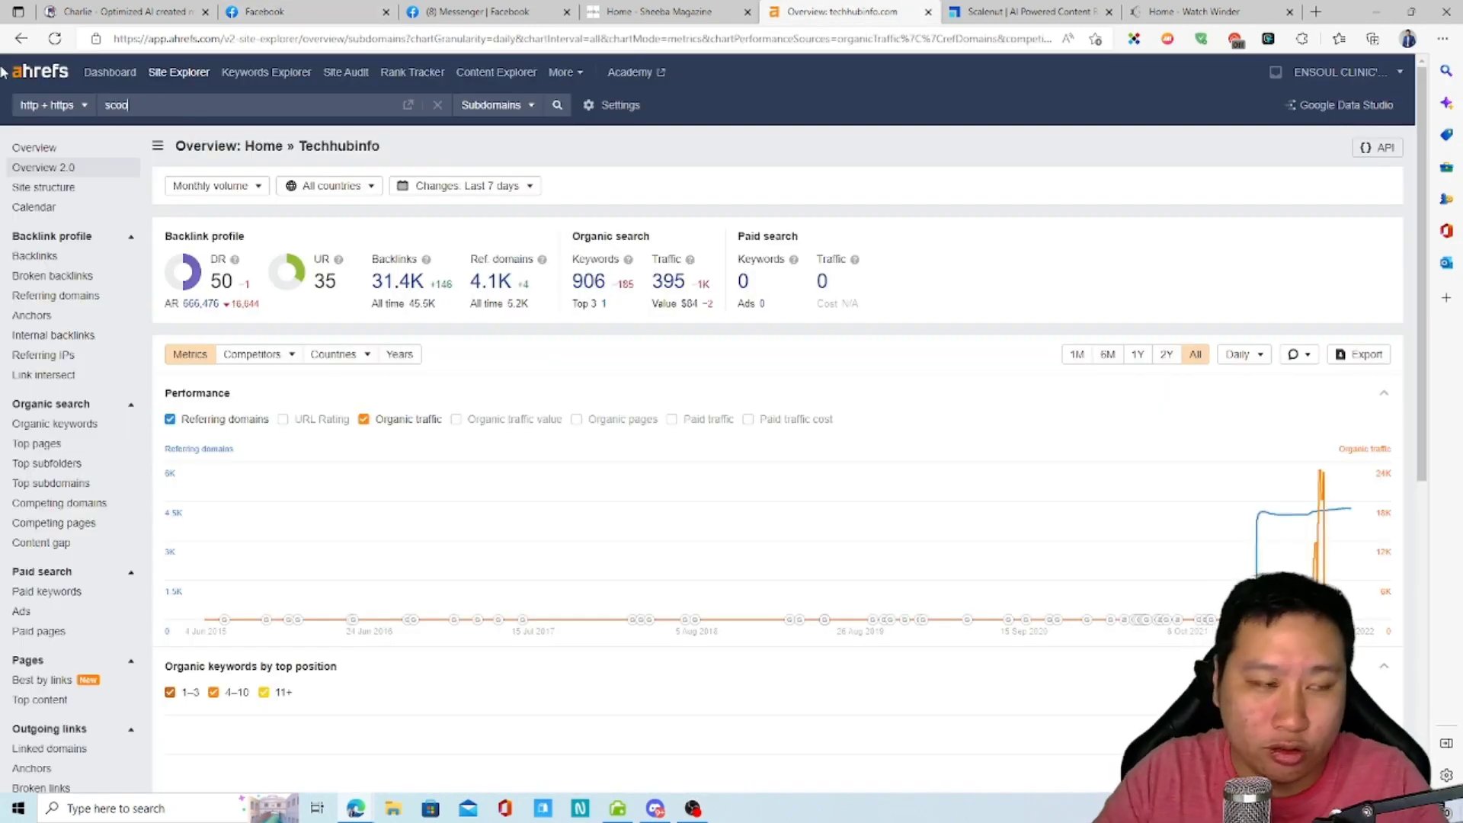
pyautogui.write('pearth.com')
pyautogui.press('Return')
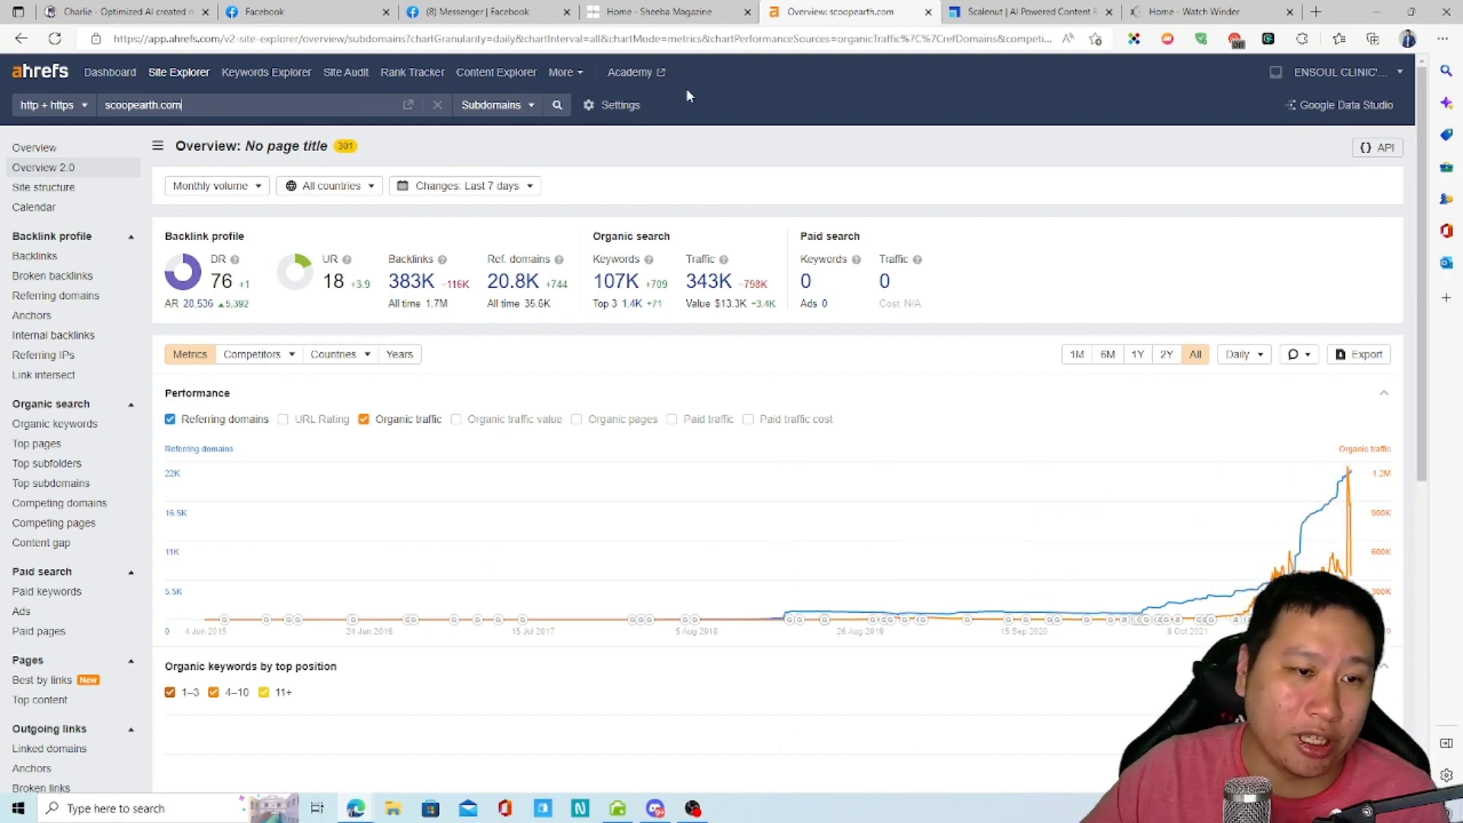
# - Return to the website list photo for another candidate and look up cybersectors.com in Ahrefs to compare its metrics
pyautogui.click(307, 8)
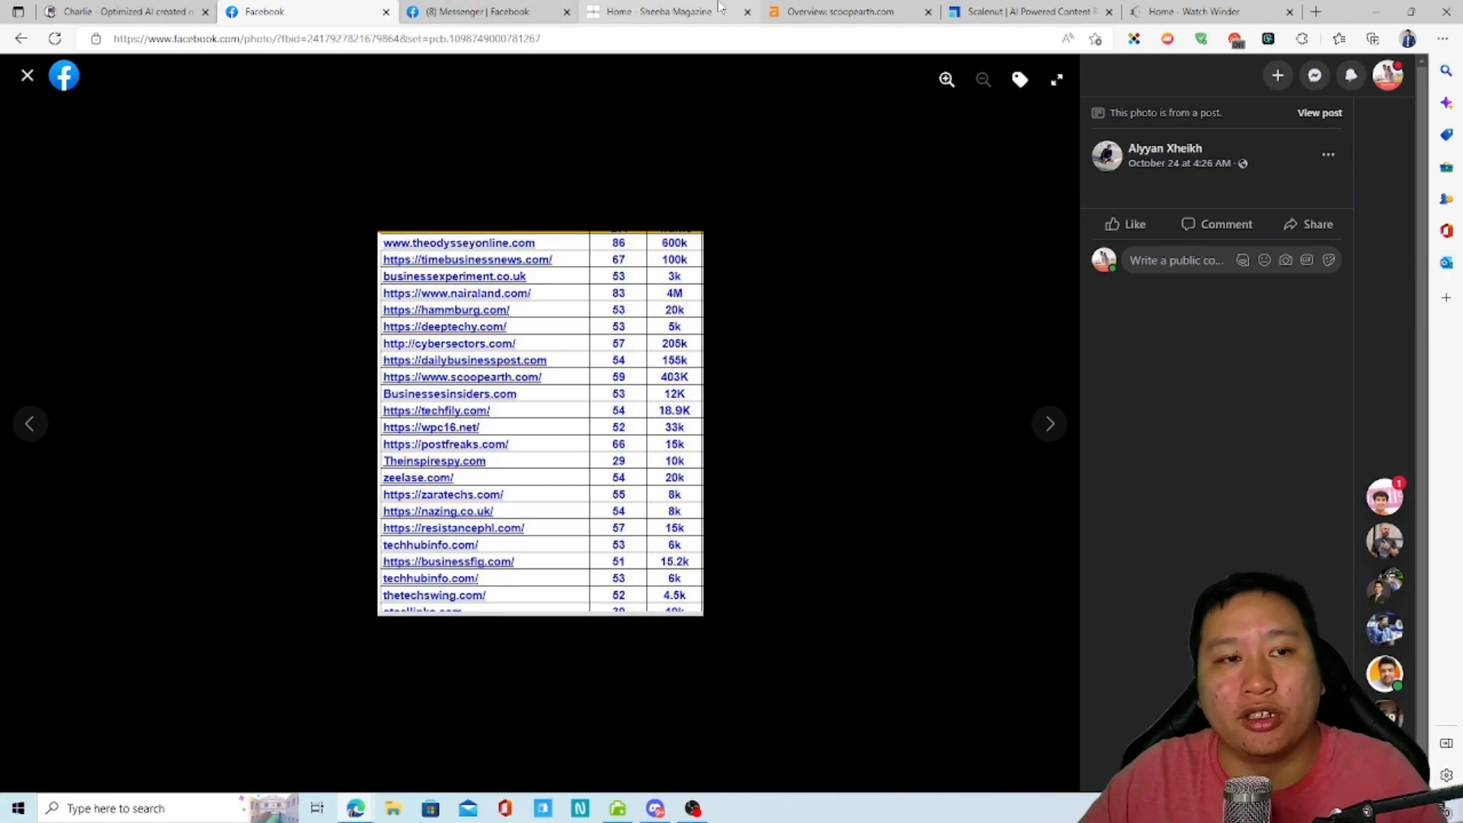
pyautogui.click(838, 11)
pyautogui.click(215, 104)
pyautogui.write('cybersec')
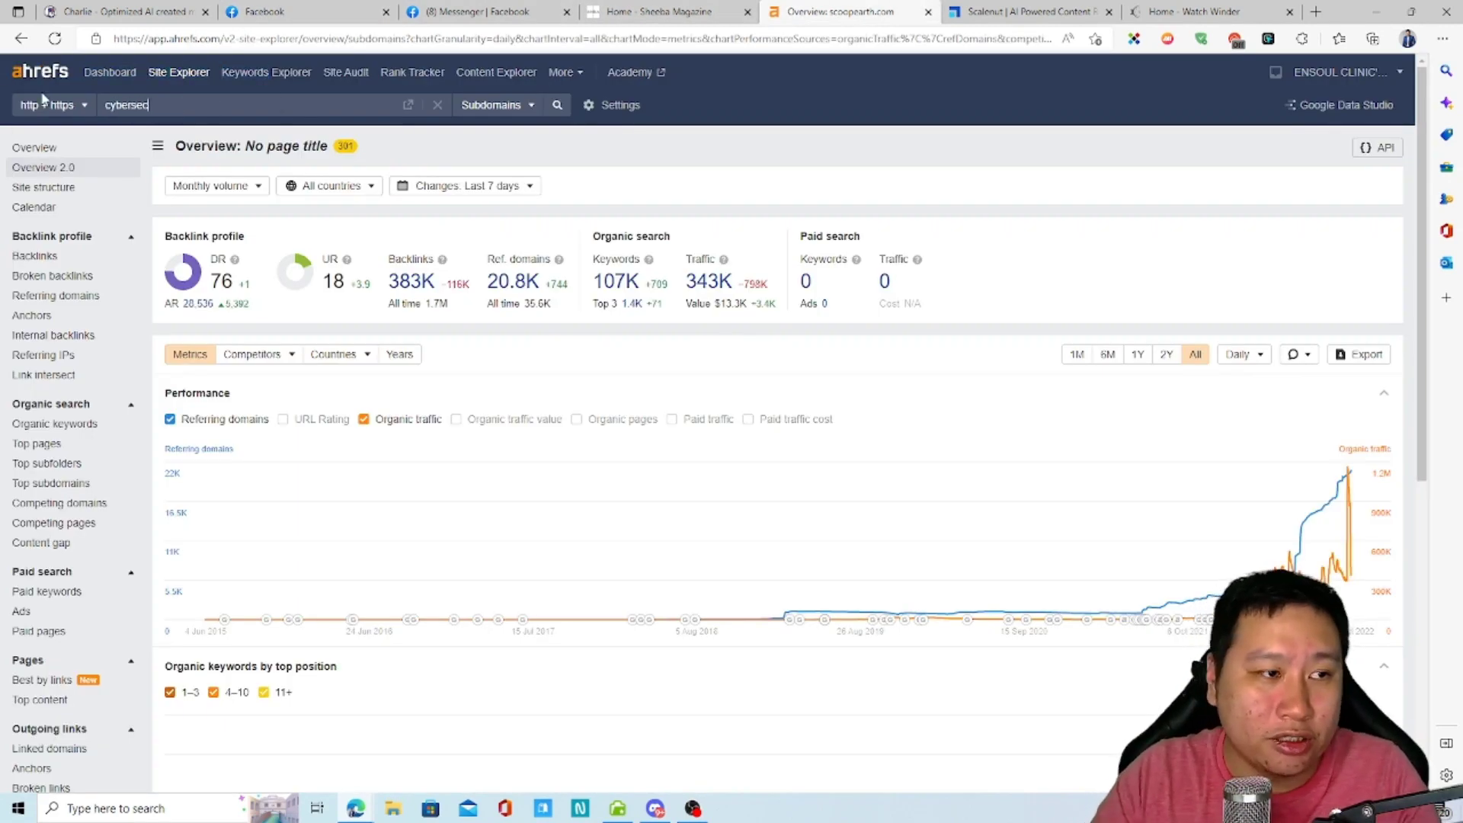
pyautogui.write('tors.com')
pyautogui.press('Return')
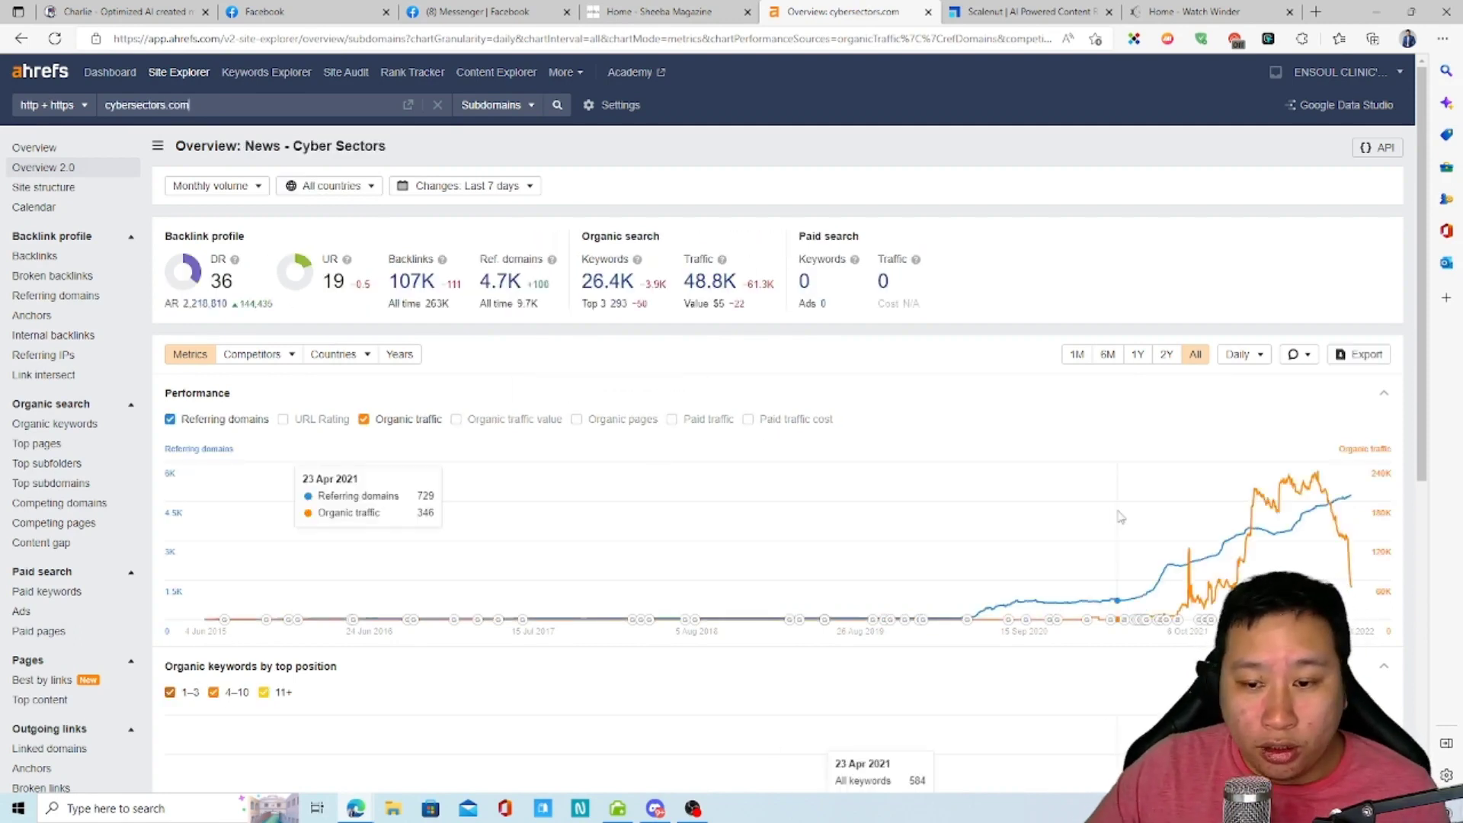
# - Consult the website list photo again and look up thetechswing.com in Ahrefs to check its domain rating and traffic
pyautogui.click(271, 11)
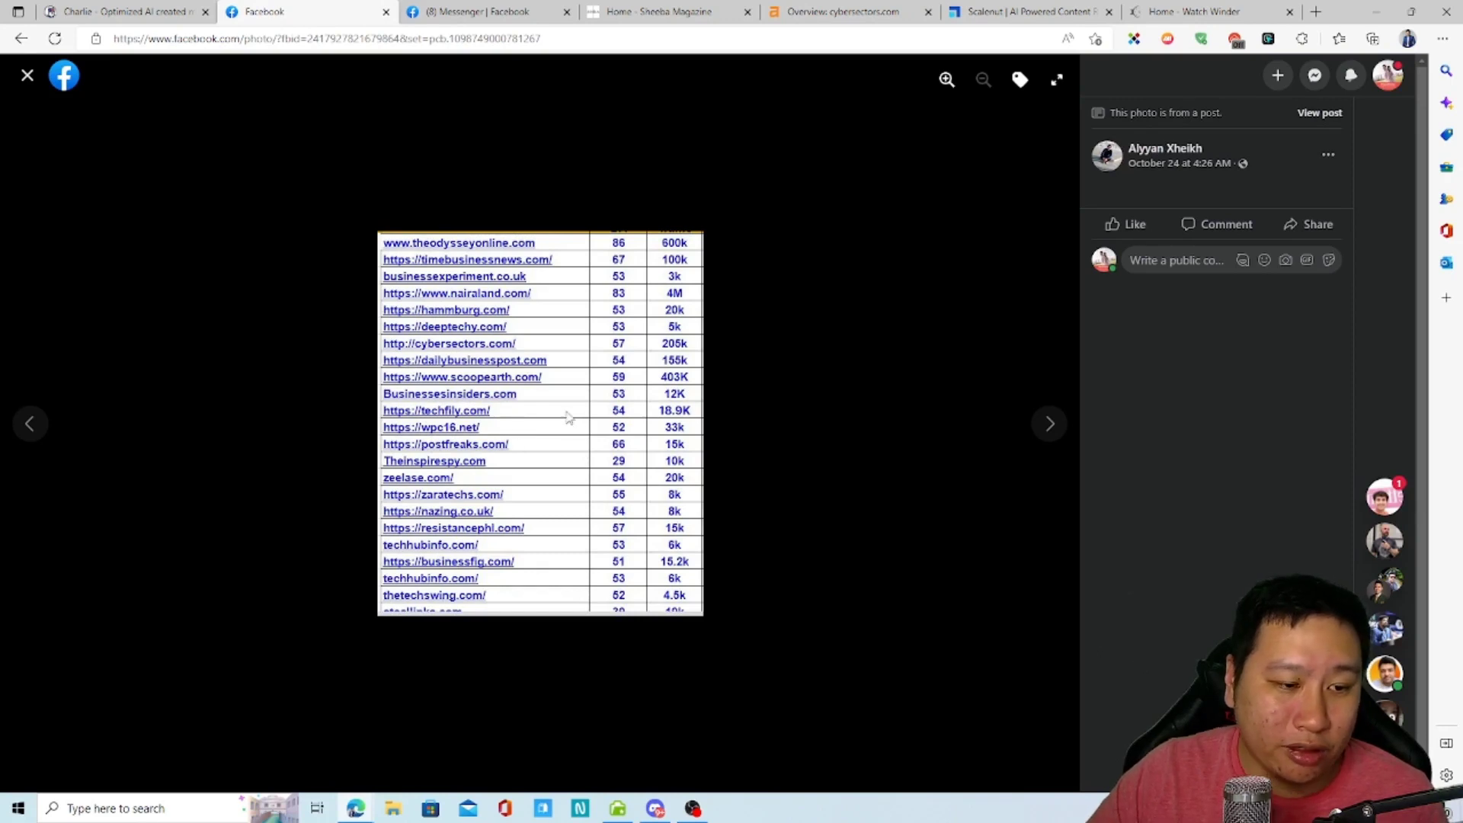
pyautogui.click(838, 12)
pyautogui.write('the')
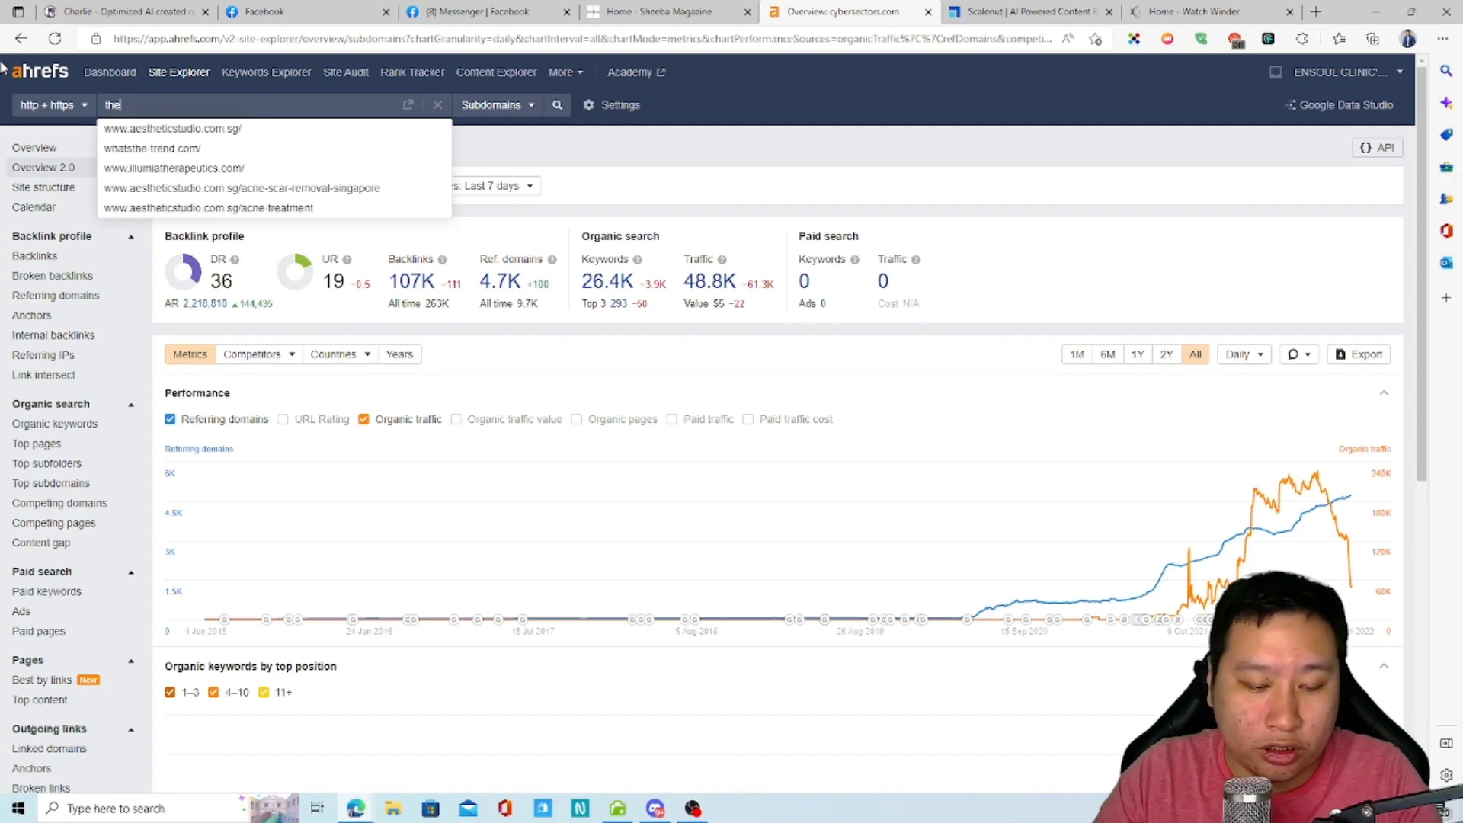
pyautogui.write('tec')
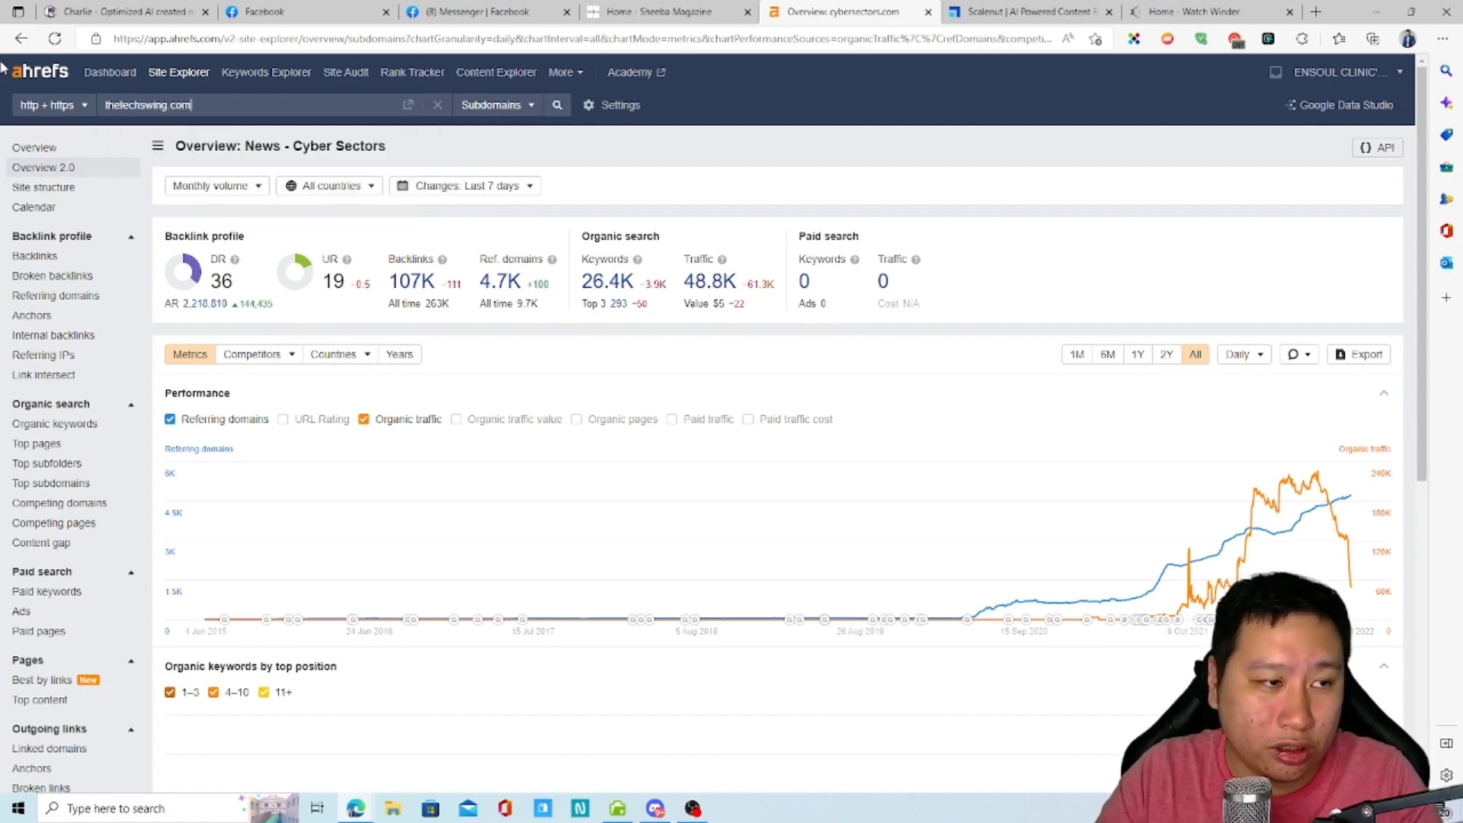
pyautogui.write('hswing.com')
pyautogui.press('Return')
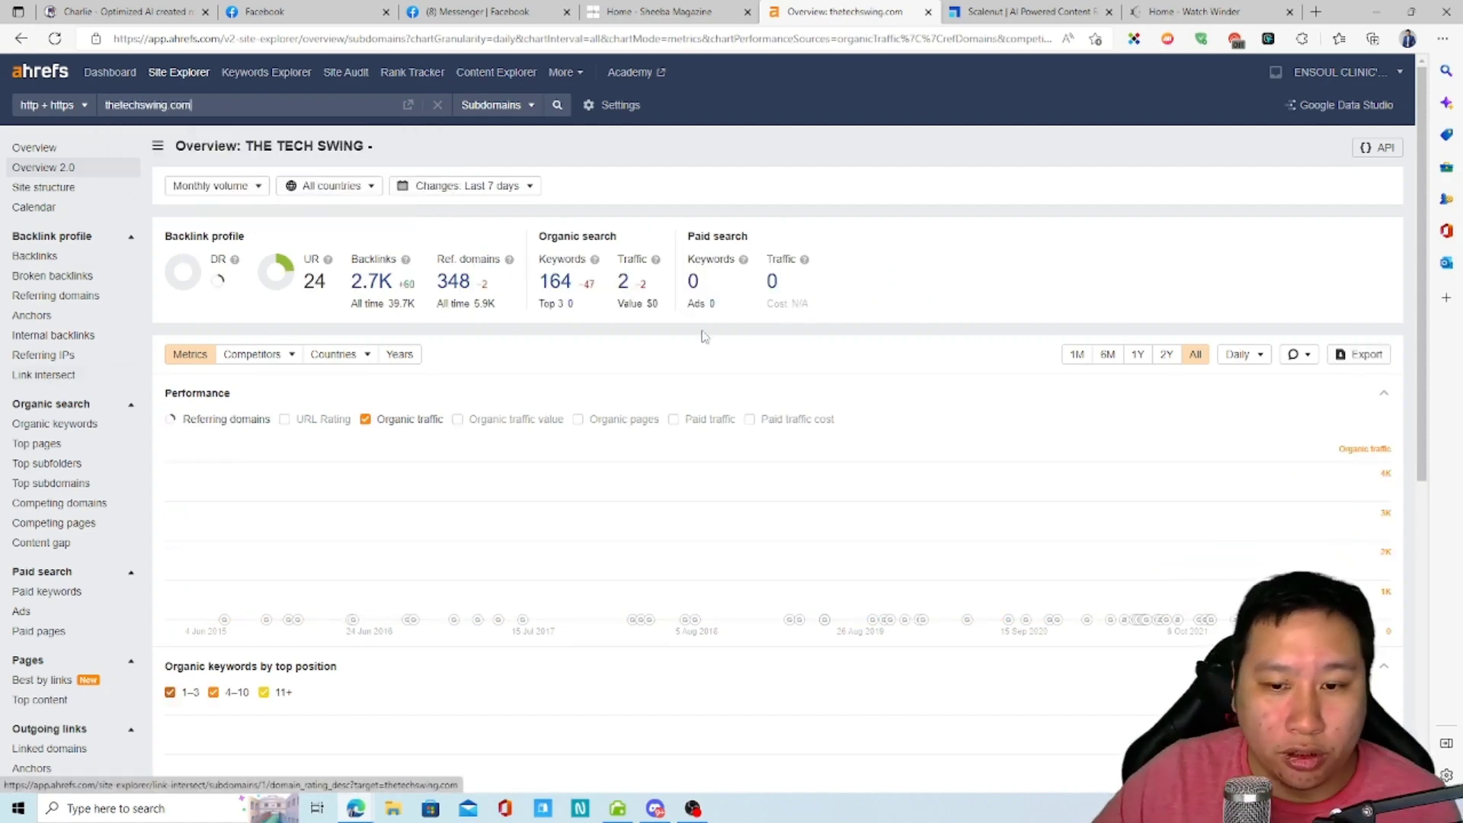
# - Recheck the figures in the website list photo and look up deeptechy.com in the Ahrefs overview
pyautogui.click(305, 12)
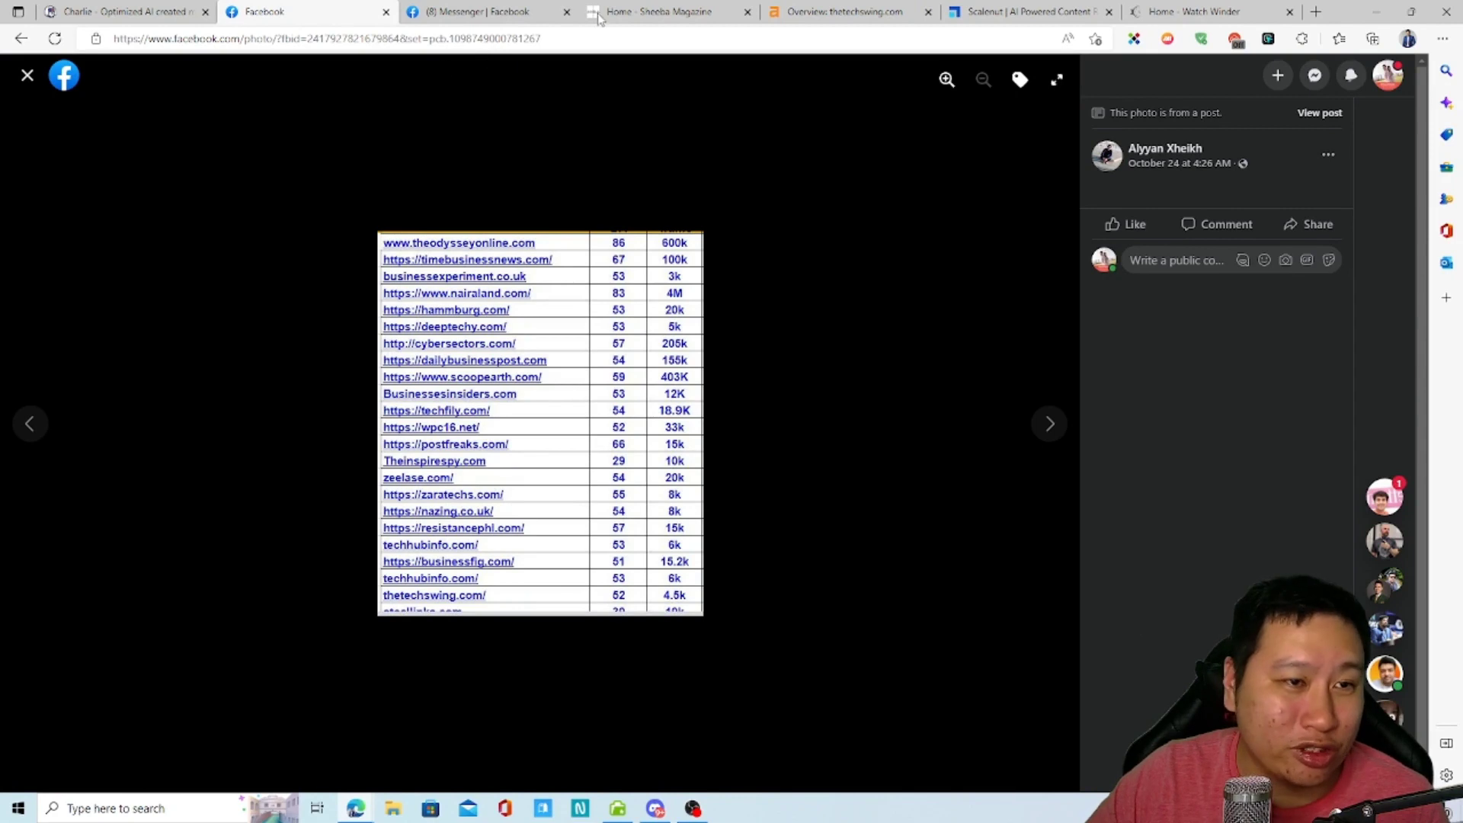
pyautogui.click(832, 10)
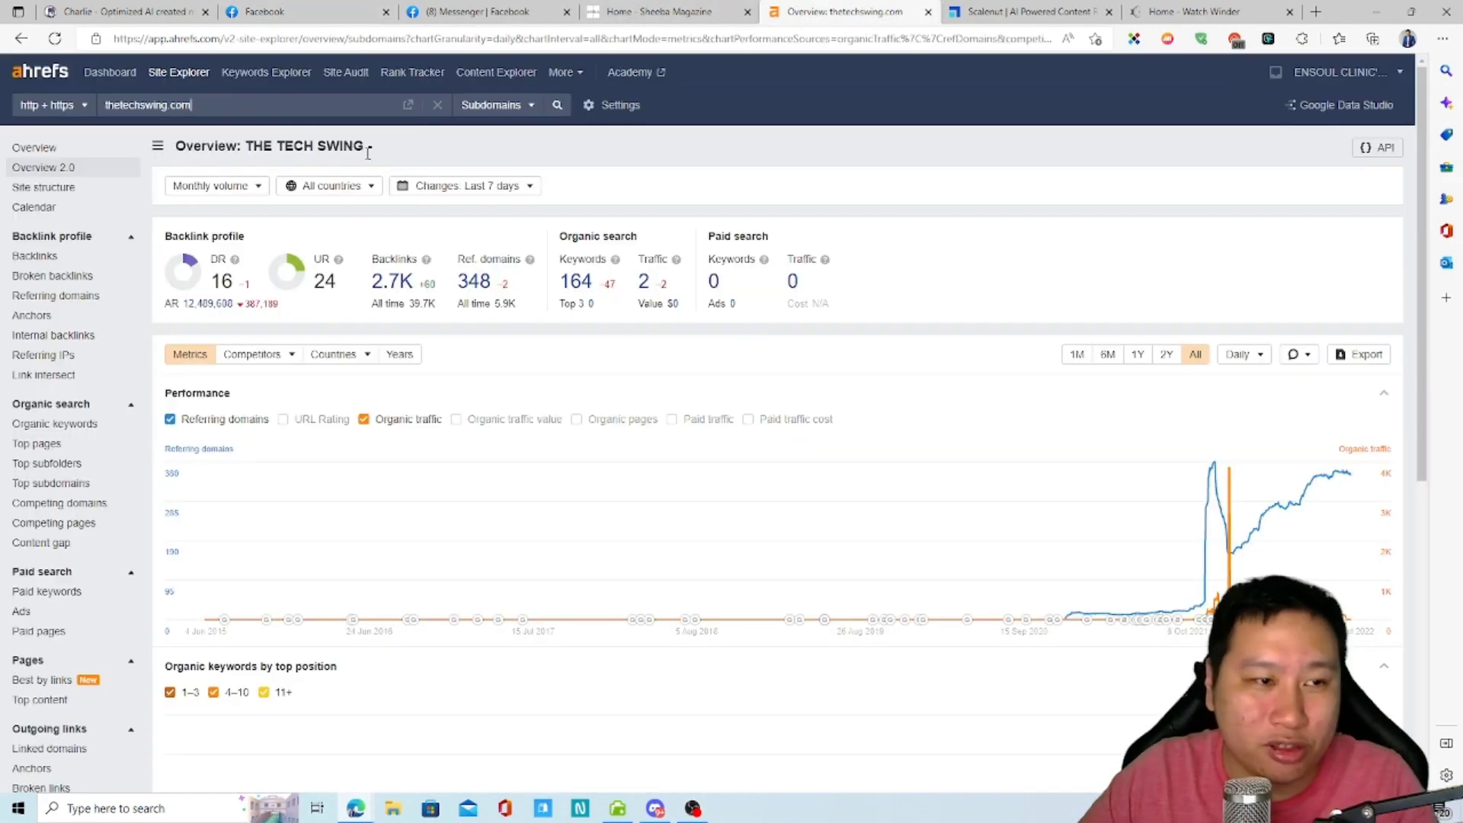
pyautogui.write('deeptec')
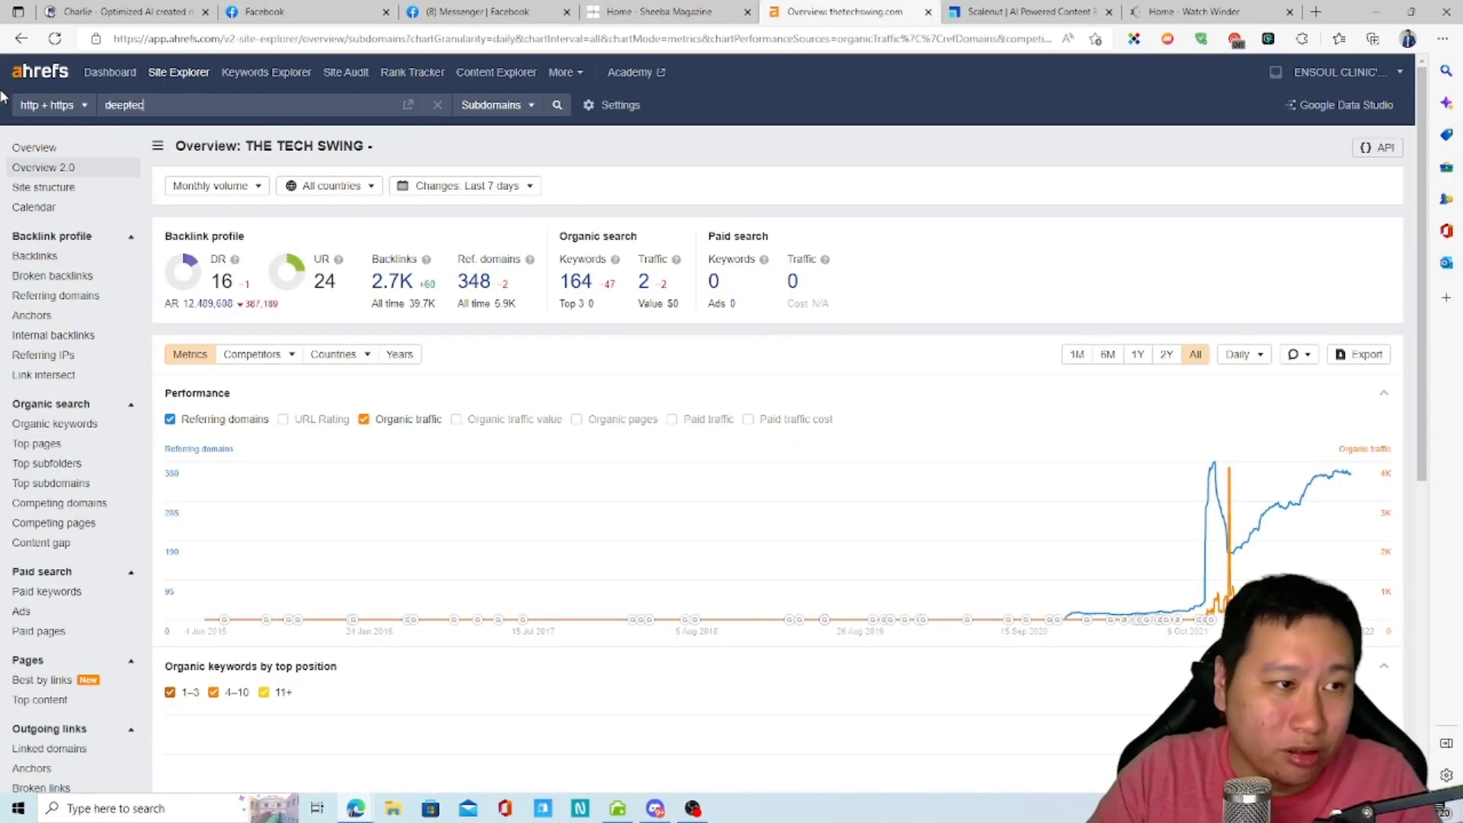
pyautogui.write('hy.com')
pyautogui.press('Return')
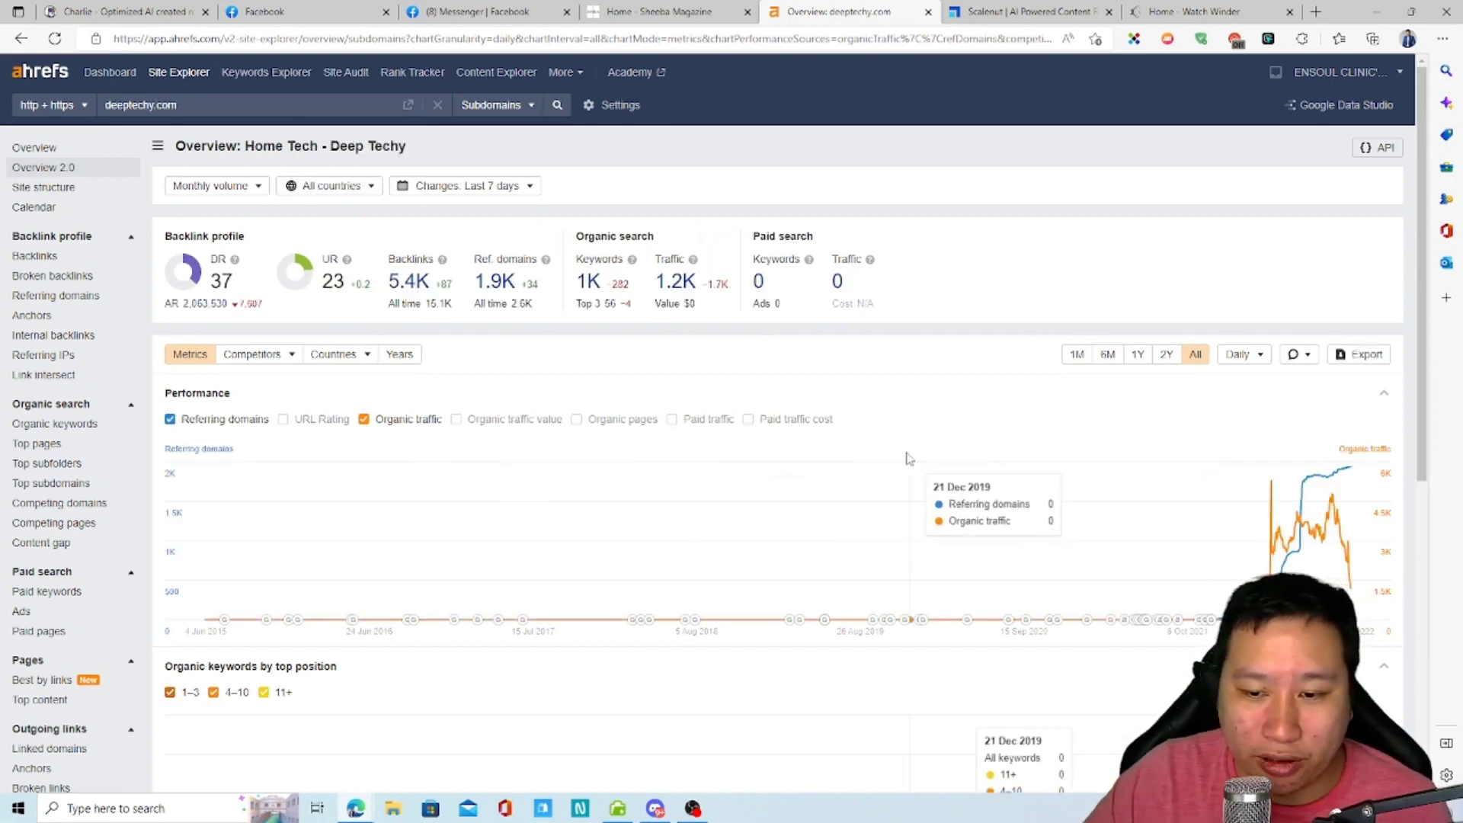
# - Show the next website list photo in the Facebook post and check moralstory.org from it in Ahrefs
pyautogui.click(305, 11)
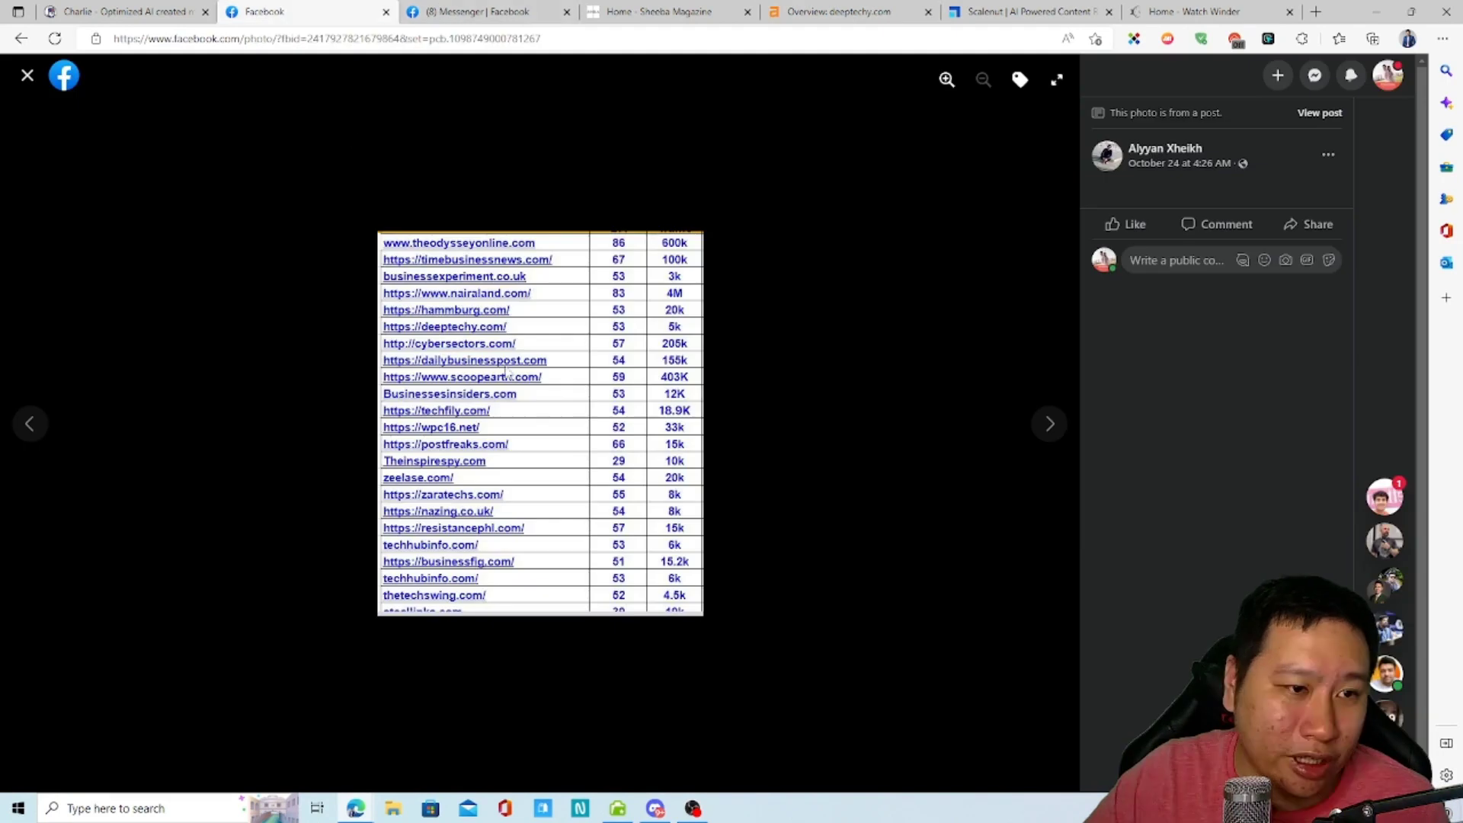
pyautogui.click(1050, 423)
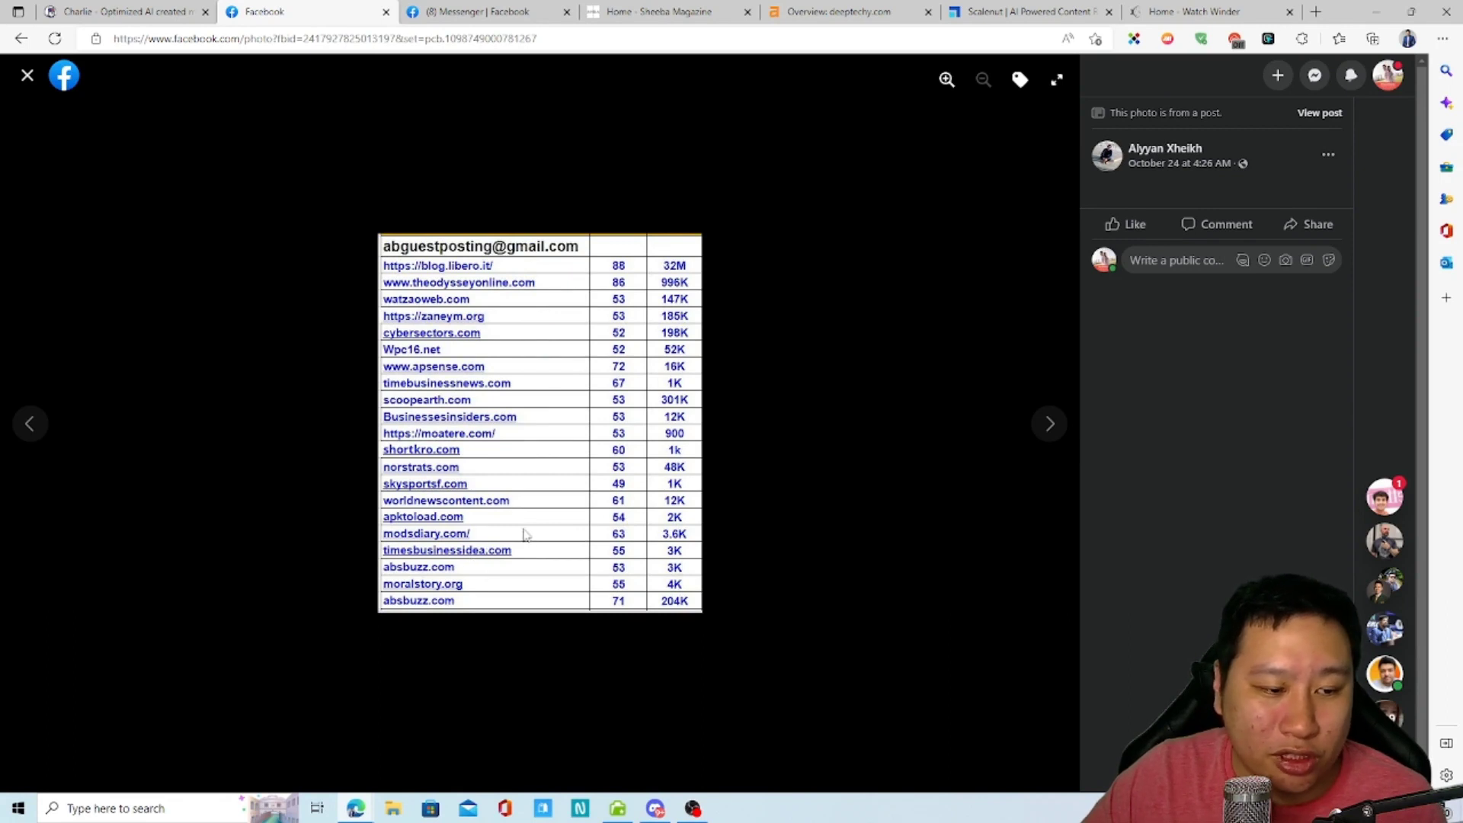
pyautogui.click(804, 10)
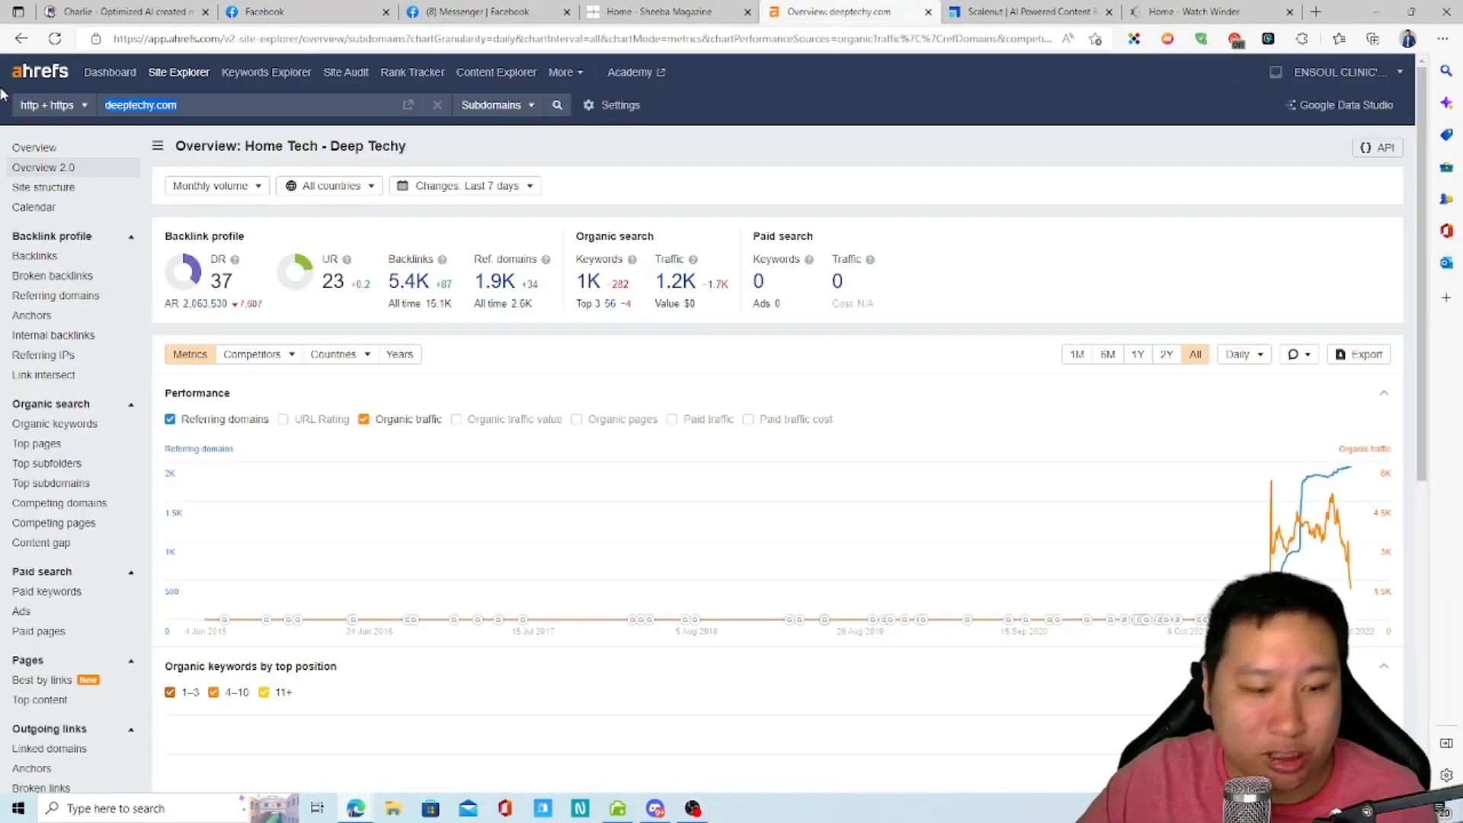
pyautogui.write('moralstory.org')
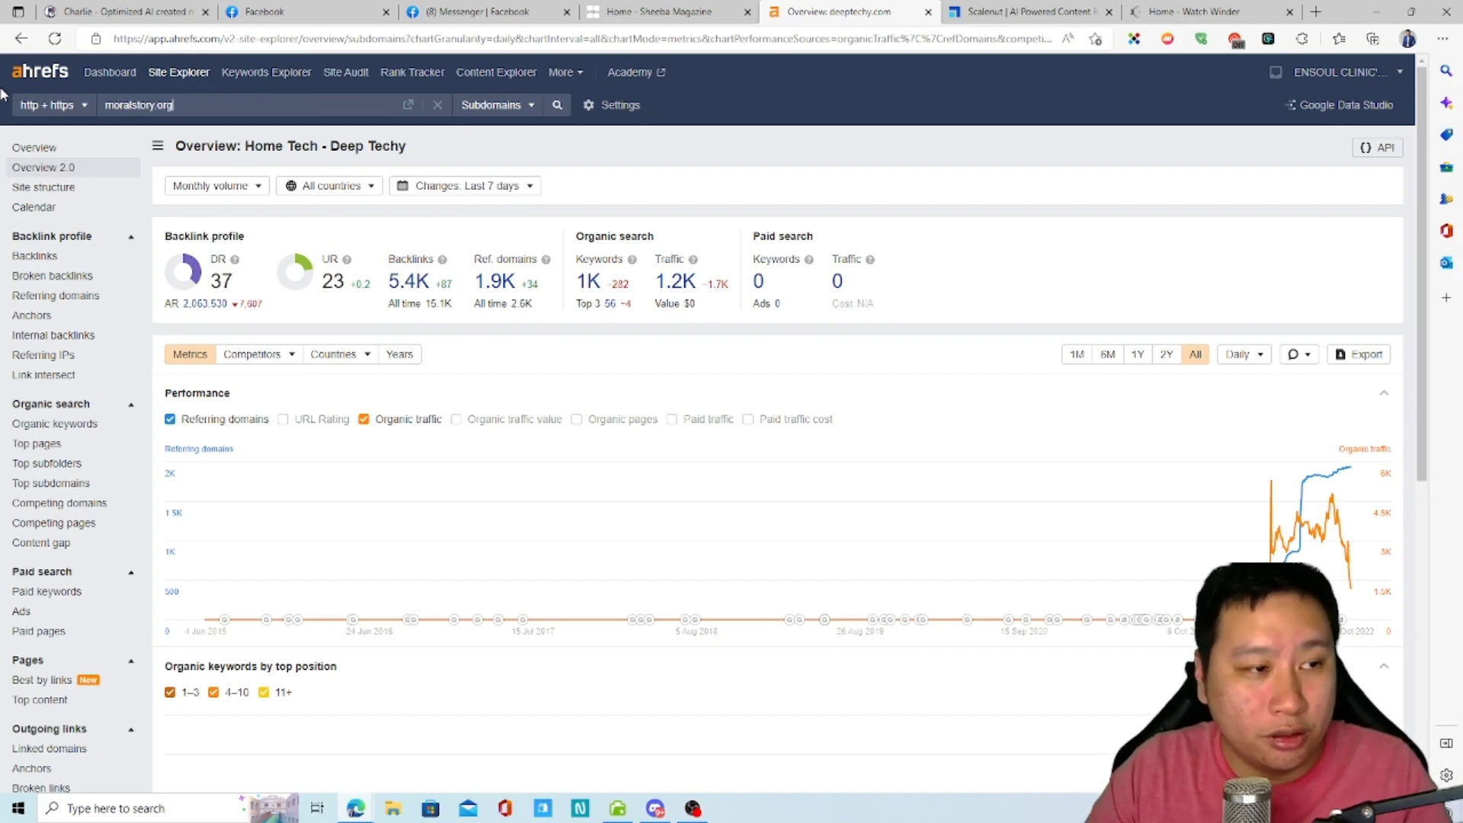
pyautogui.press('Return')
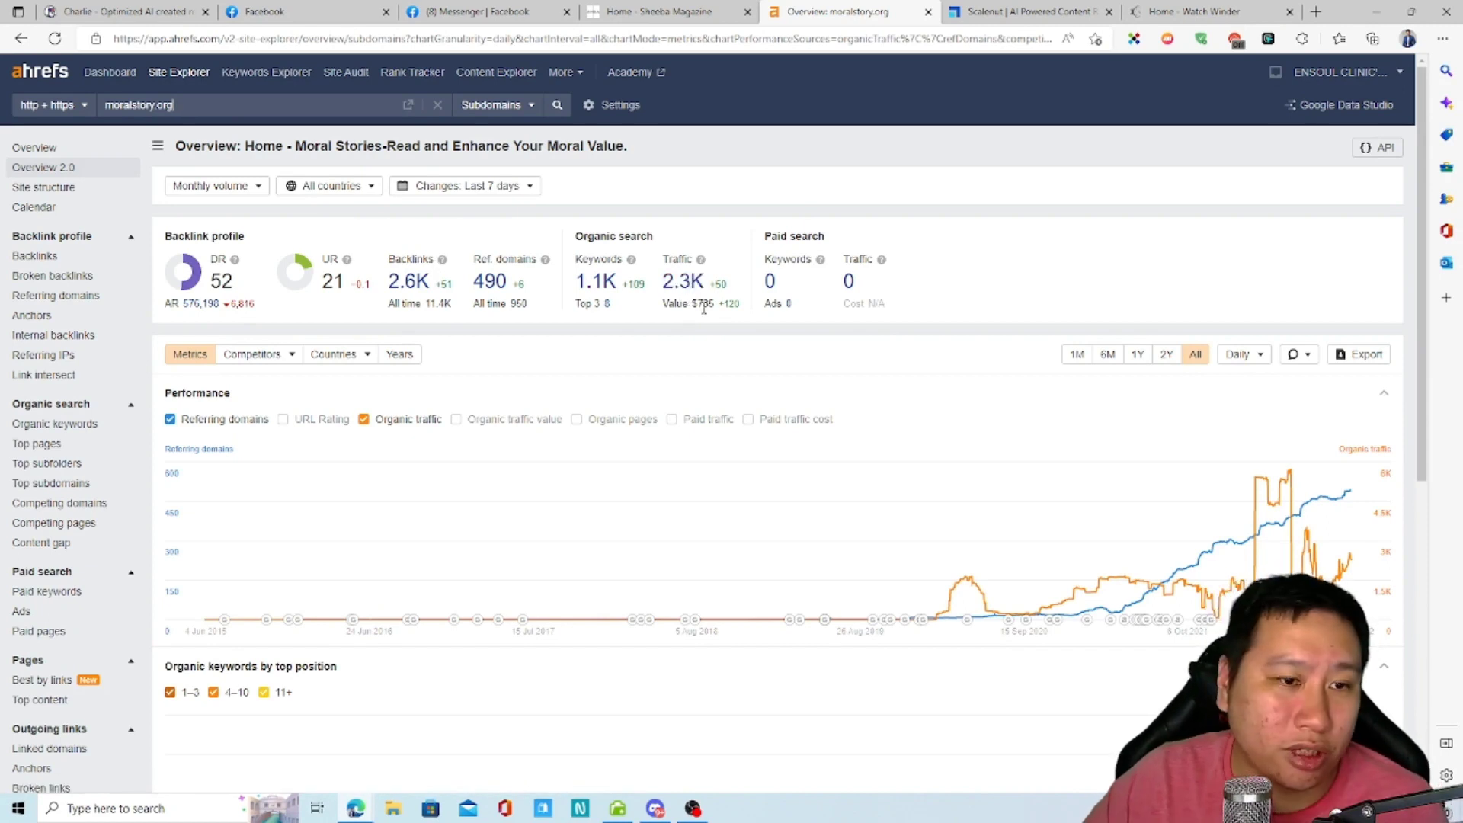
# - Go back to Charlie and open the history of created content in Saved Content
pyautogui.click(109, 9)
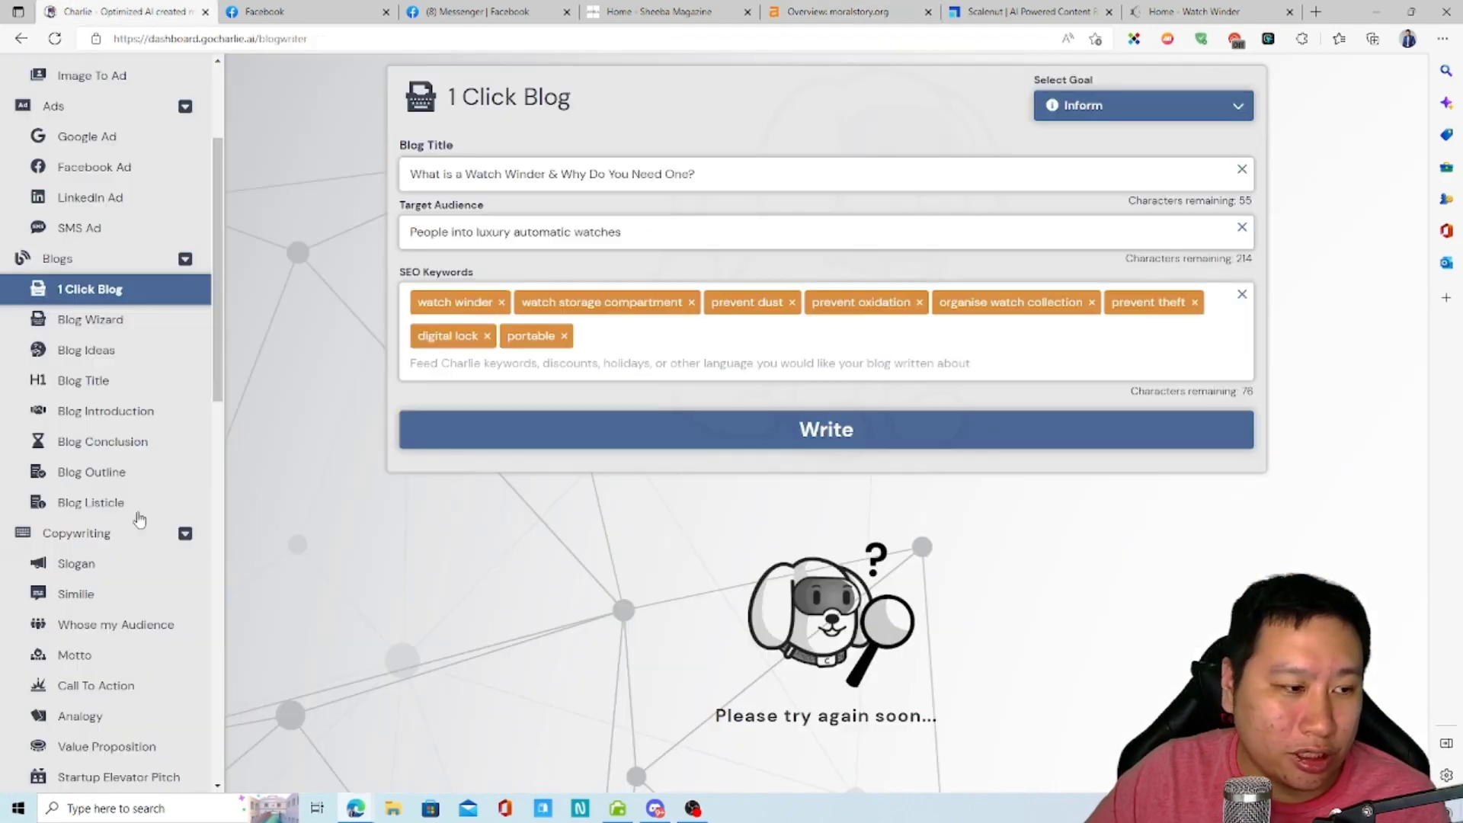
pyautogui.scroll(-15, 140, 519)
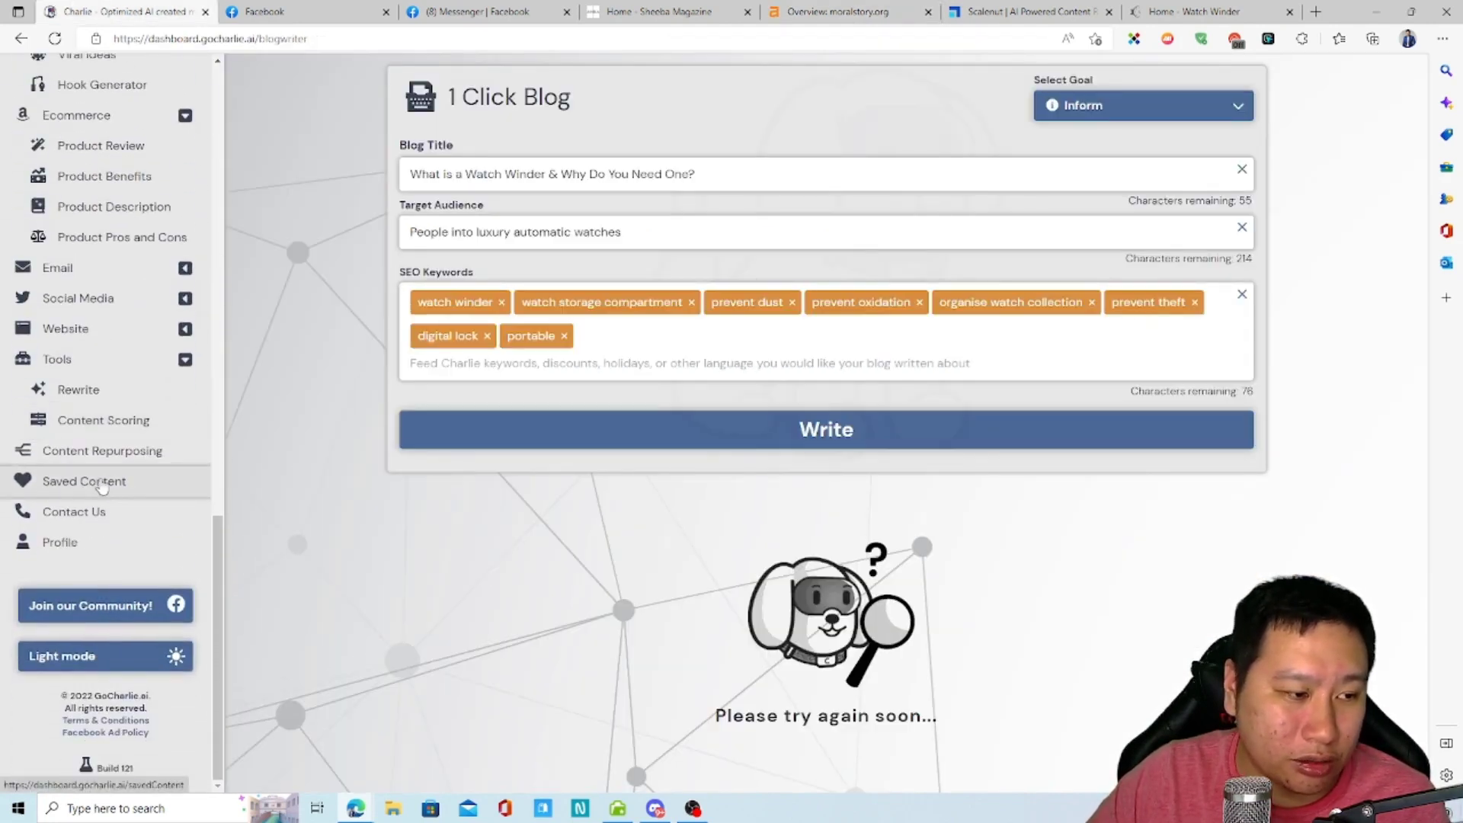
pyautogui.click(102, 487)
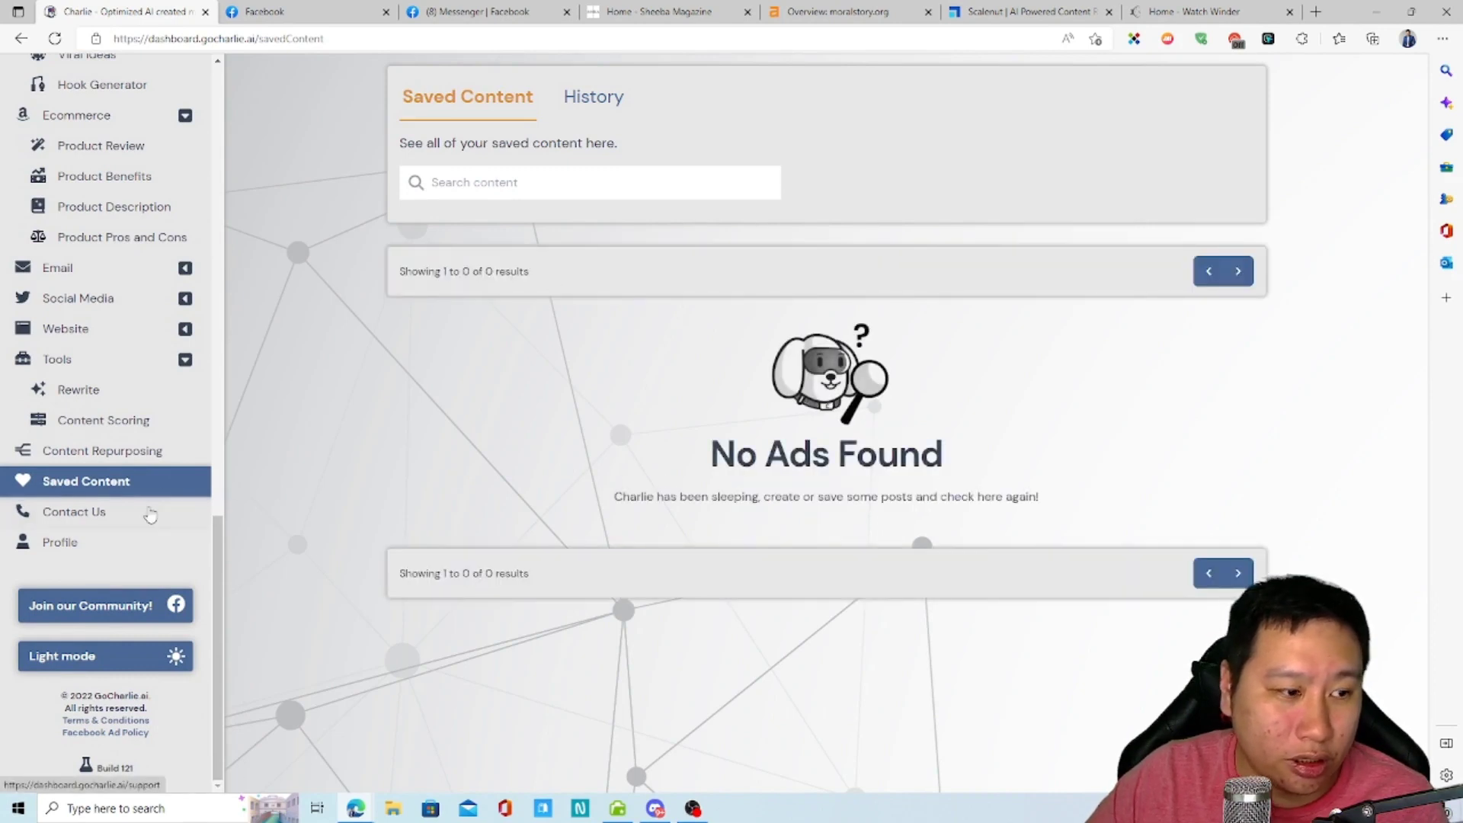
pyautogui.click(594, 97)
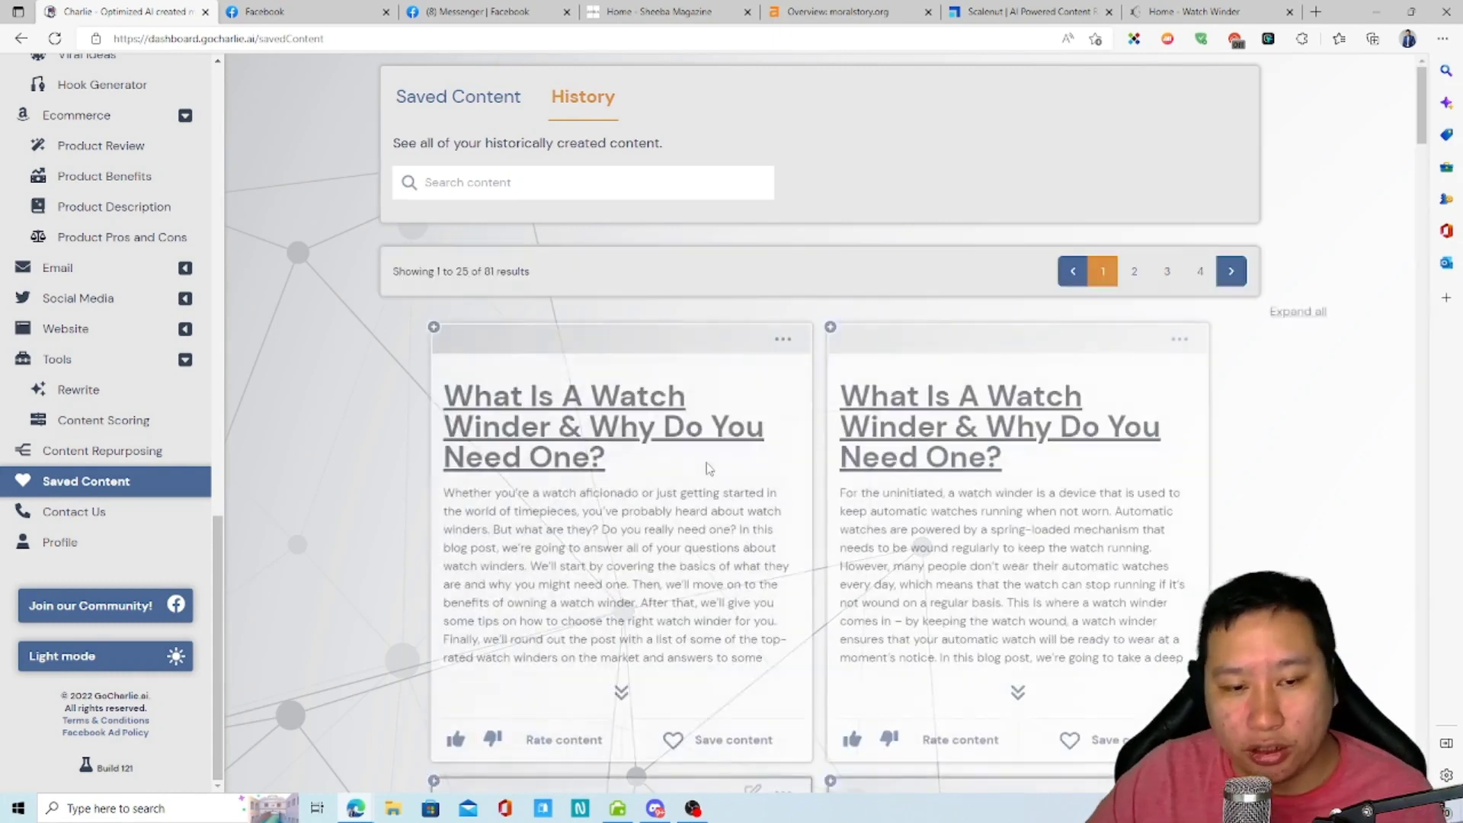
# - Expand the second "What Is A Watch Winder & Why Do You Need One?" article in the history and read through its sections
pyautogui.scroll(-3, 839, 381)
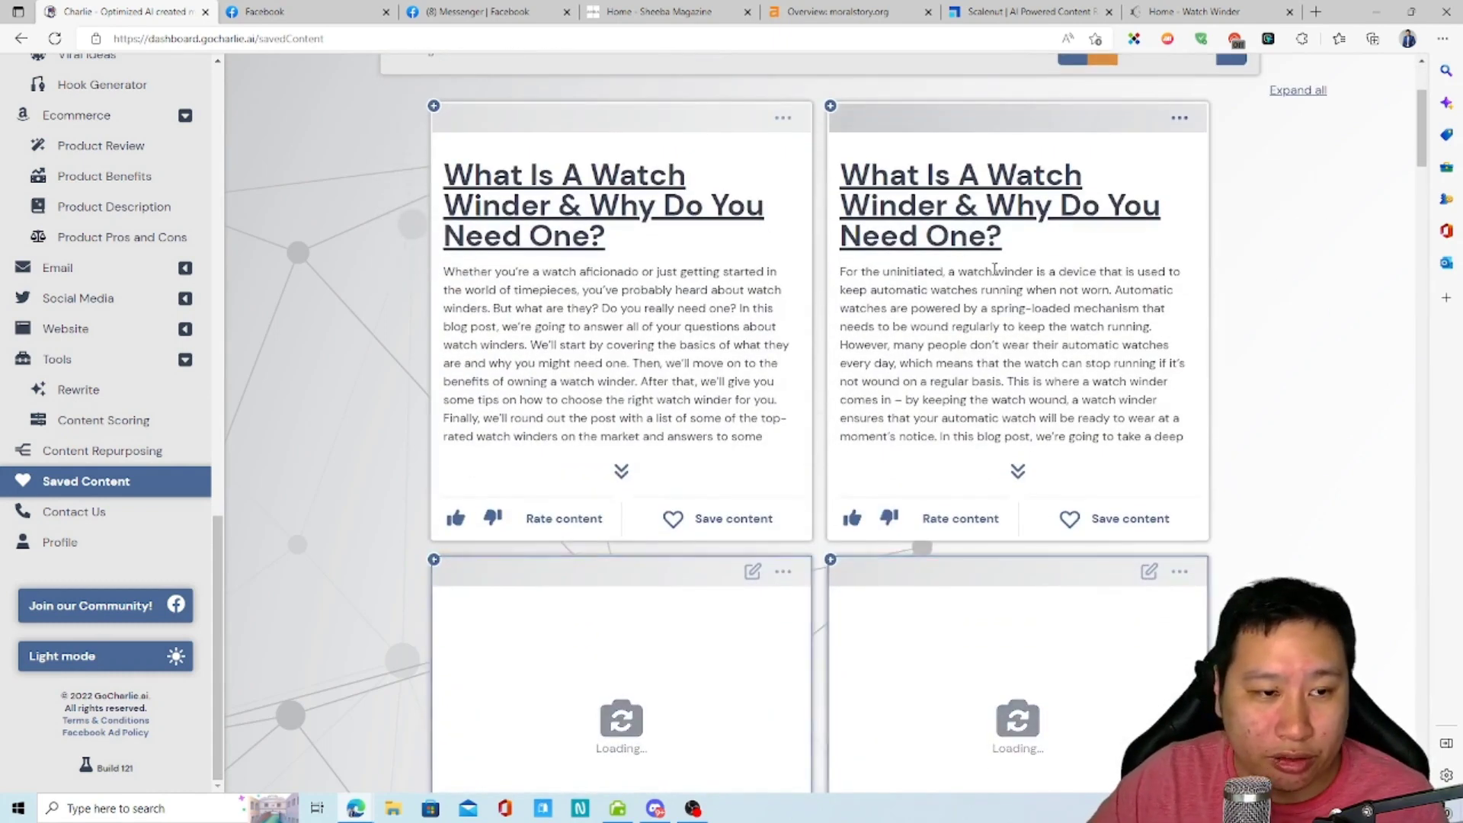
pyautogui.click(1018, 471)
pyautogui.scroll(-4, 1019, 471)
pyautogui.scroll(-10, 794, 314)
pyautogui.scroll(5, 794, 314)
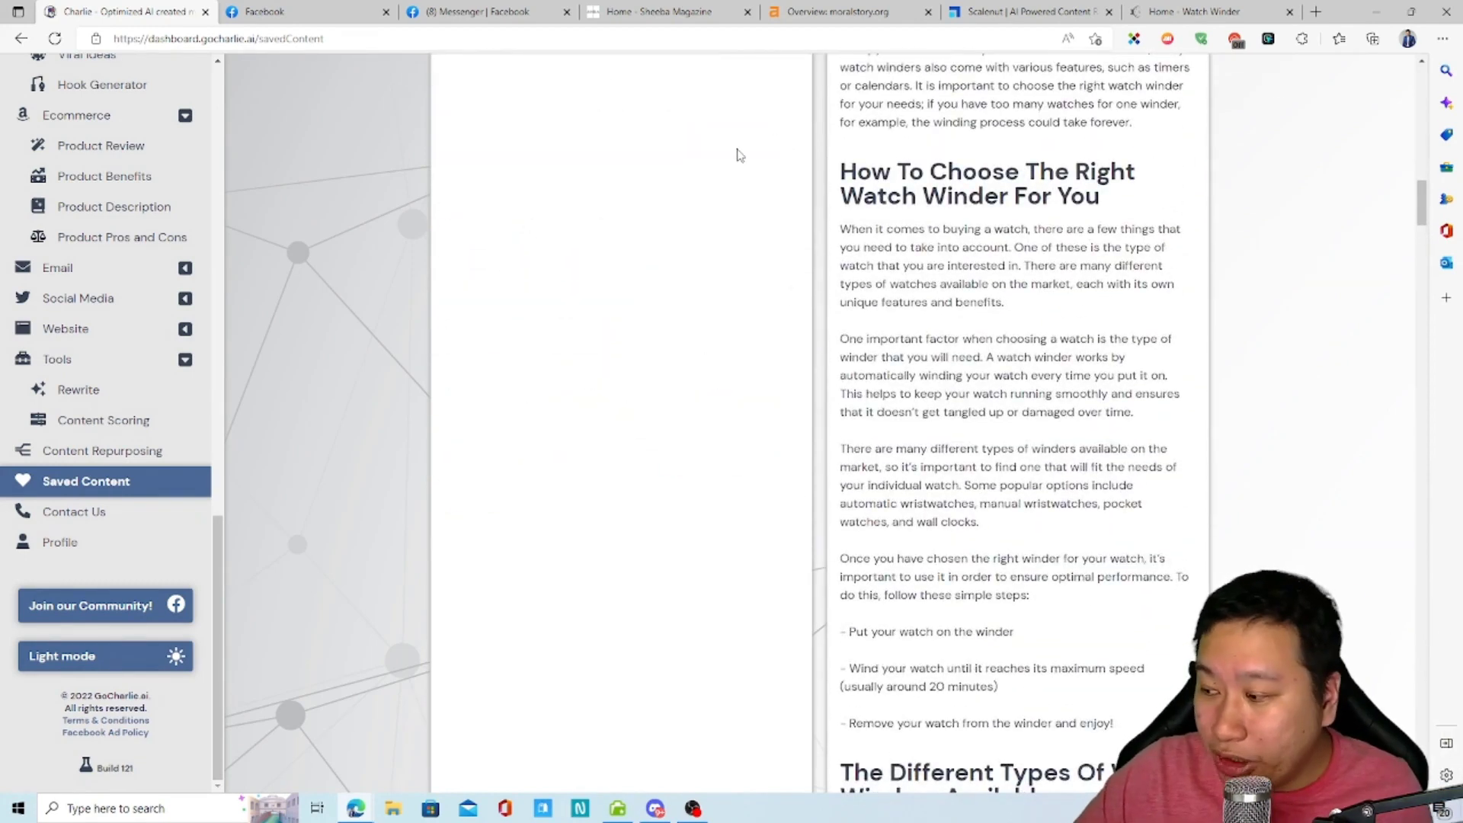
# - Go to the SEO Backlinks group chat in Messenger and find the original message sharing free author accounts for guest posting sites
pyautogui.hotkey('ctrl', 'Tab')
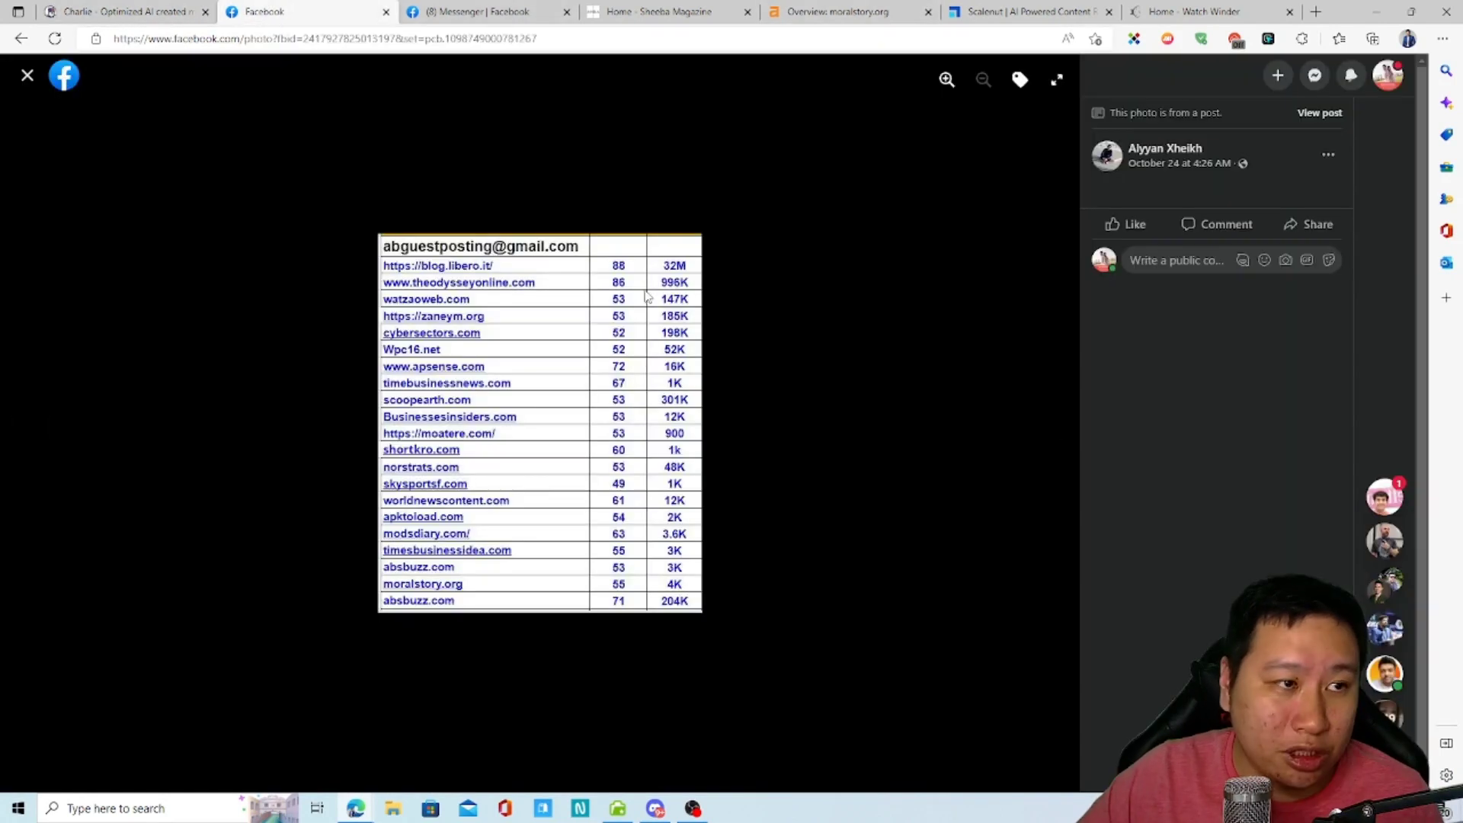
pyautogui.click(482, 11)
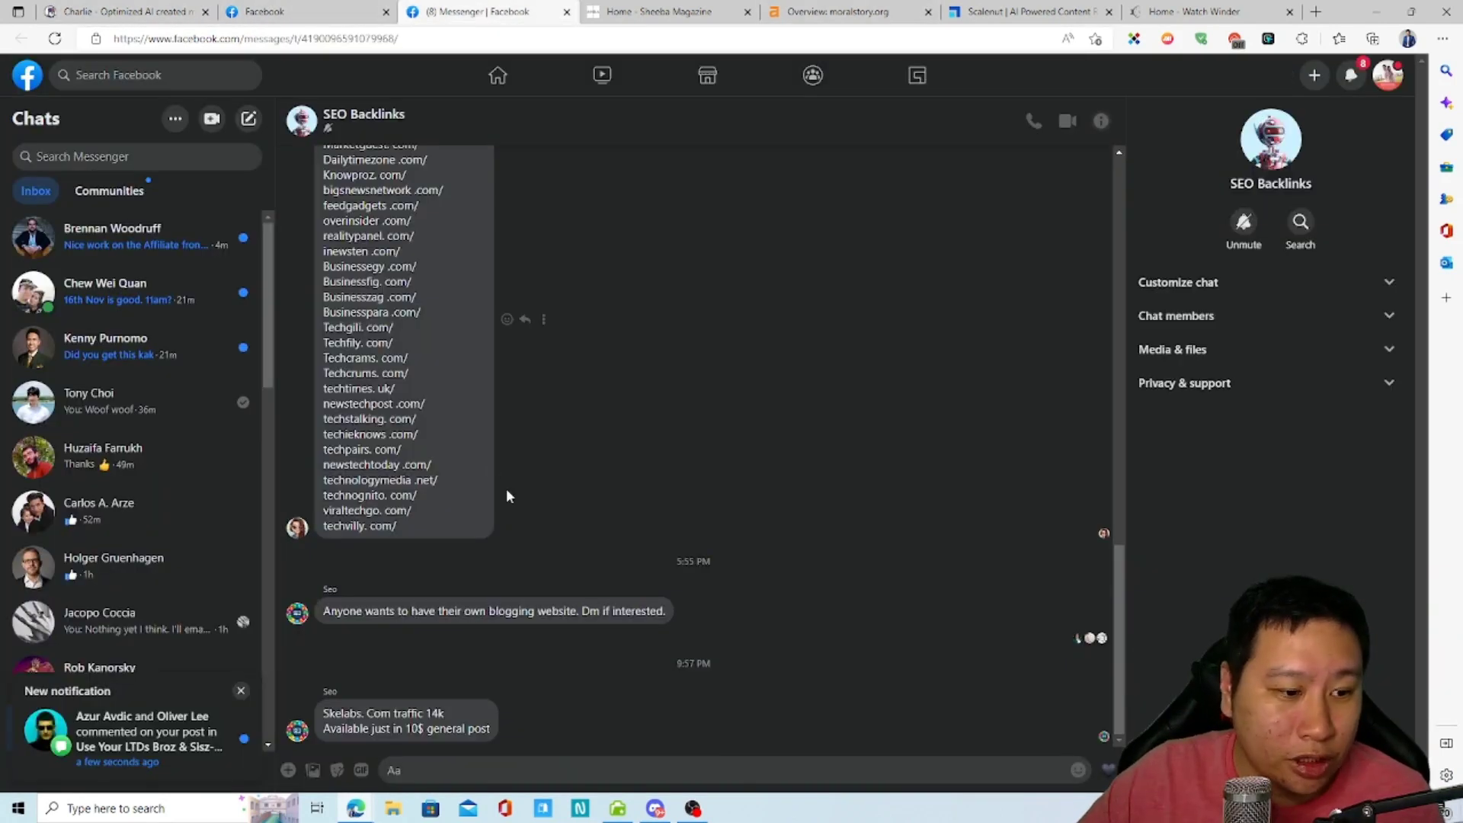
pyautogui.scroll(15, 802, 487)
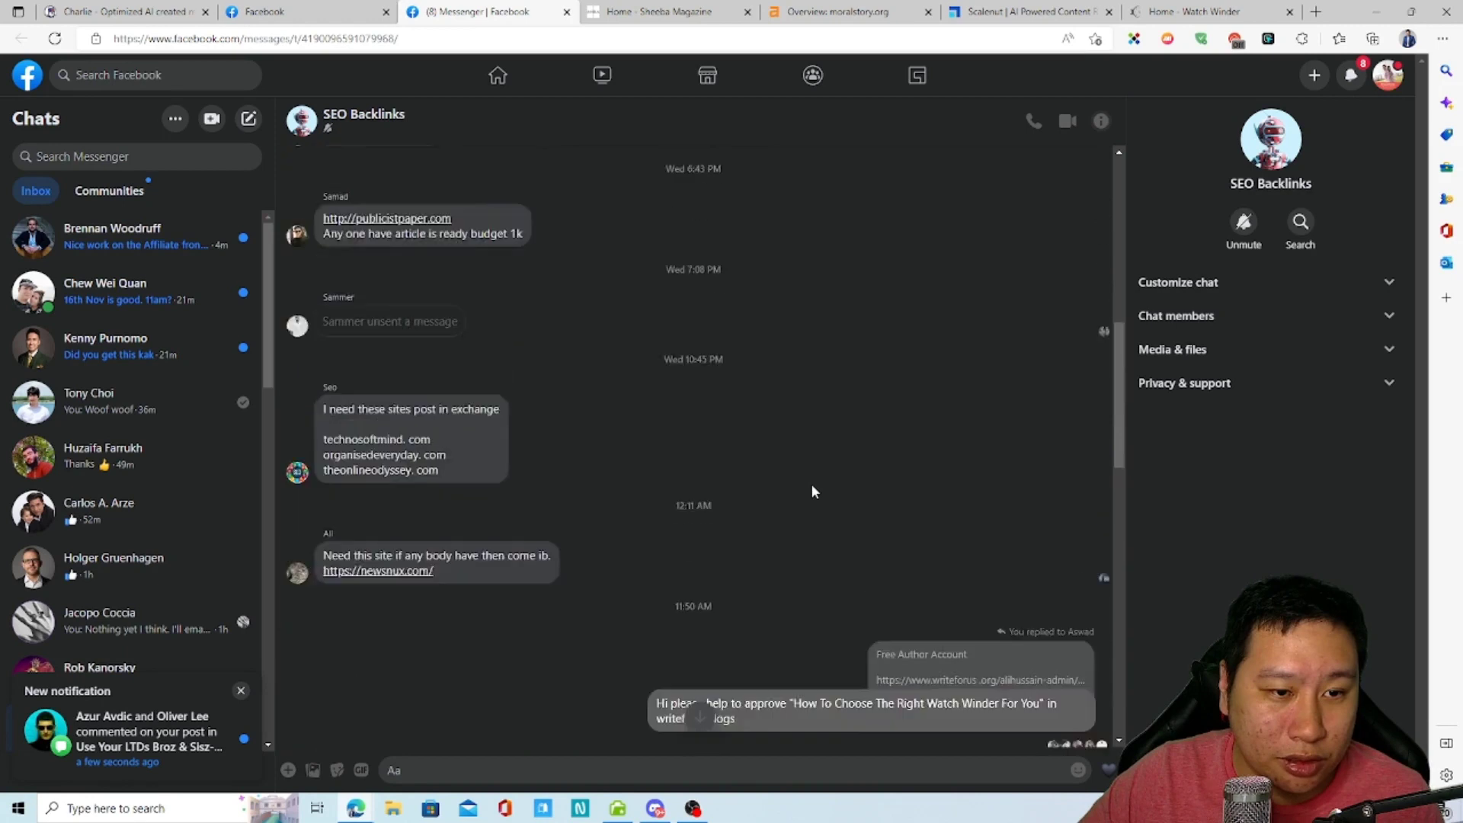
pyautogui.scroll(15, 811, 488)
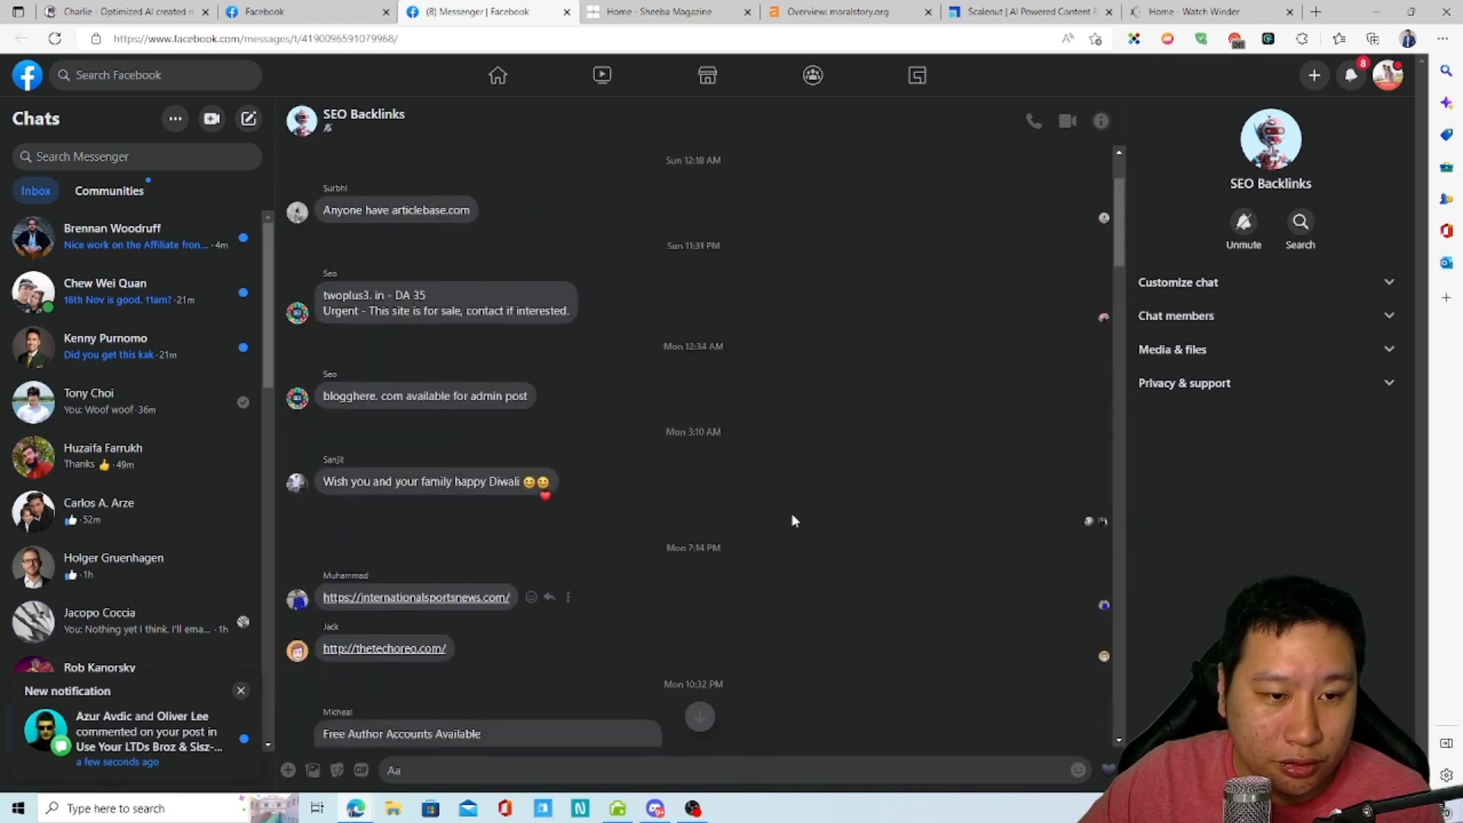
pyautogui.scroll(15, 793, 521)
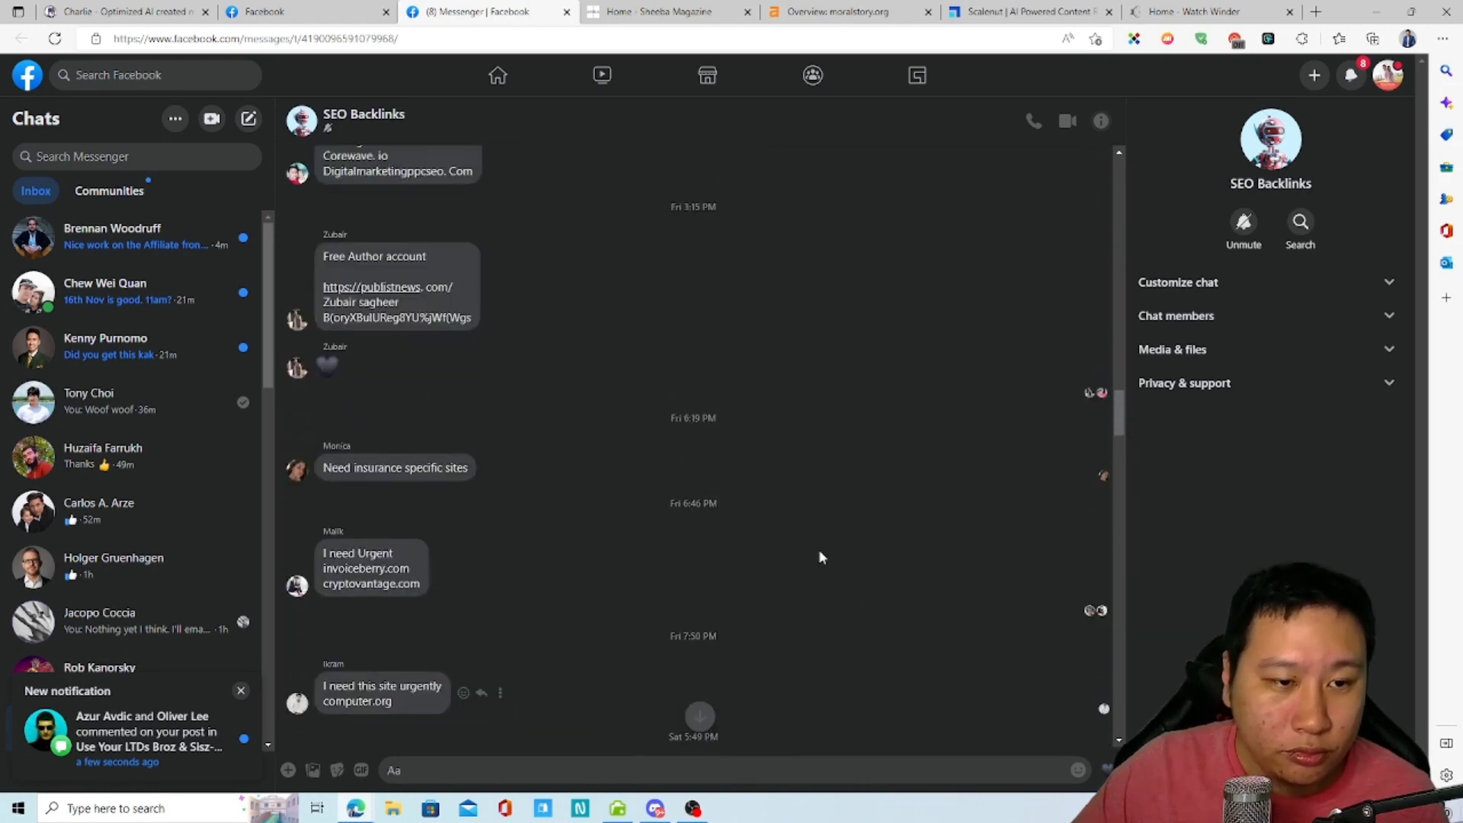
pyautogui.scroll(15, 794, 557)
pyautogui.moveTo(1123, 330); pyautogui.dragTo(1123, 642)
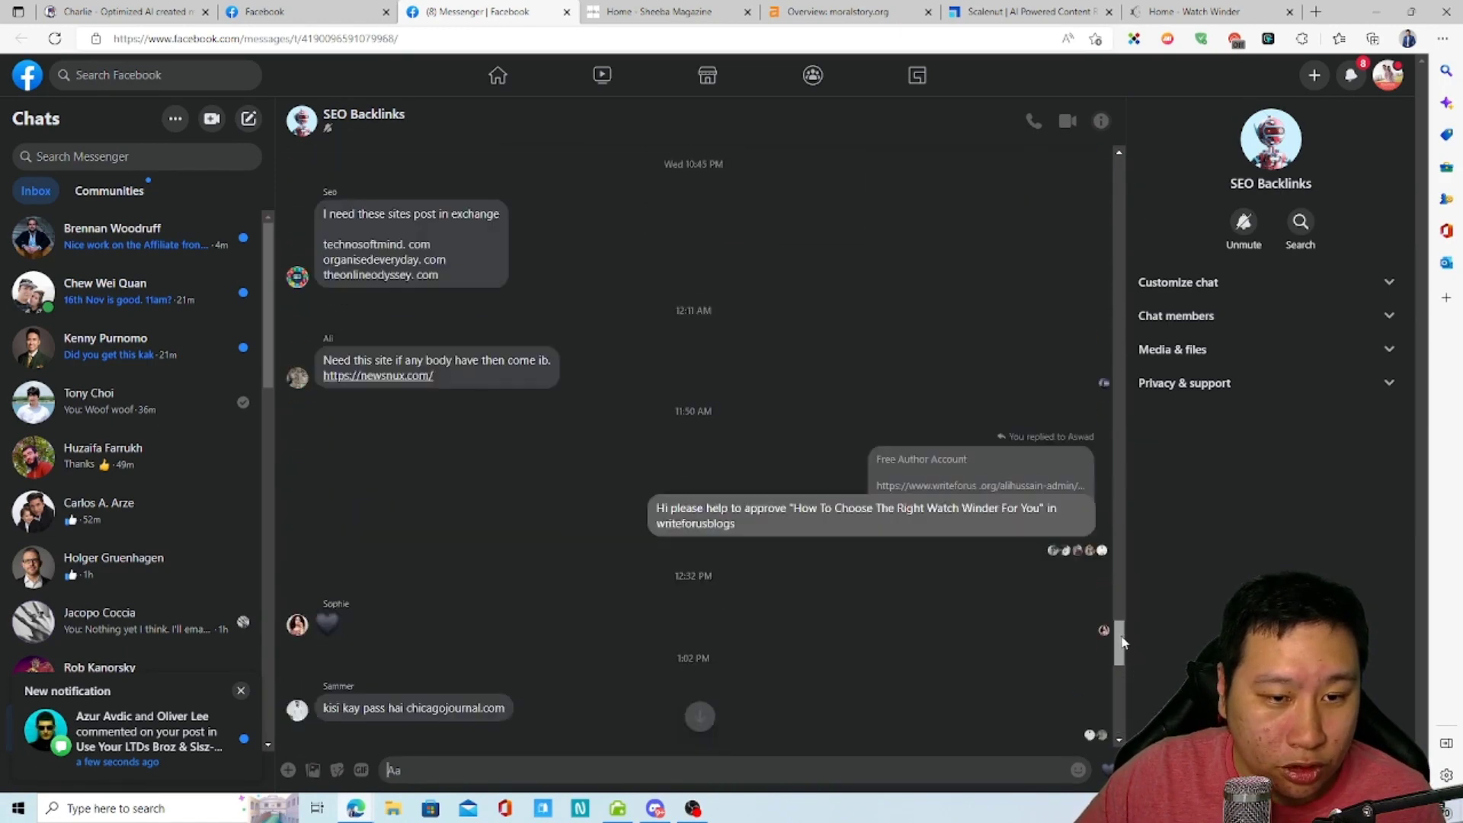
pyautogui.click(884, 490)
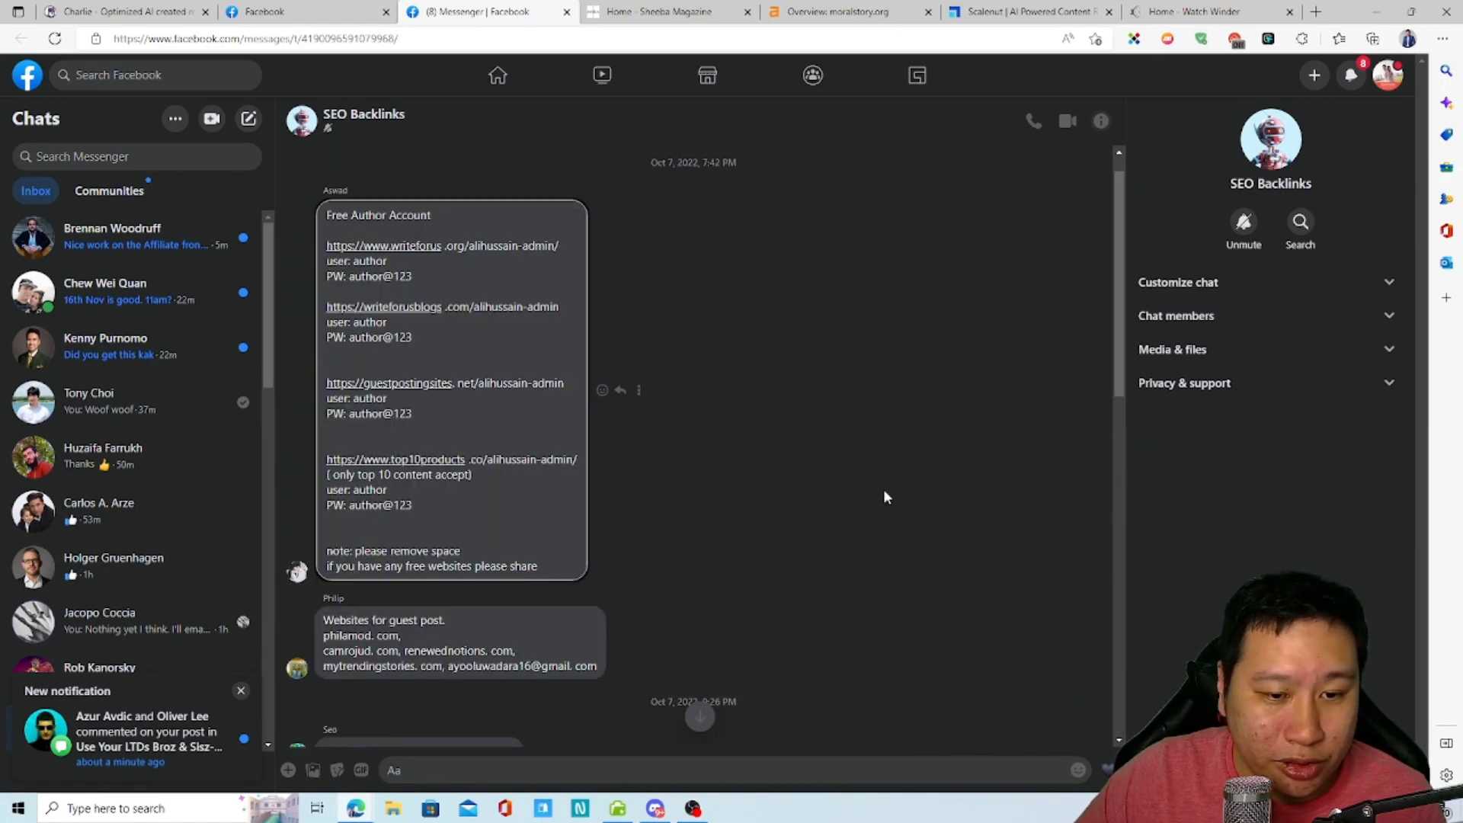
# - Copy the guestpostingsites.net admin address from the message and load it in a new tab without the space before "net"
pyautogui.moveTo(423, 414); pyautogui.dragTo(326, 384)
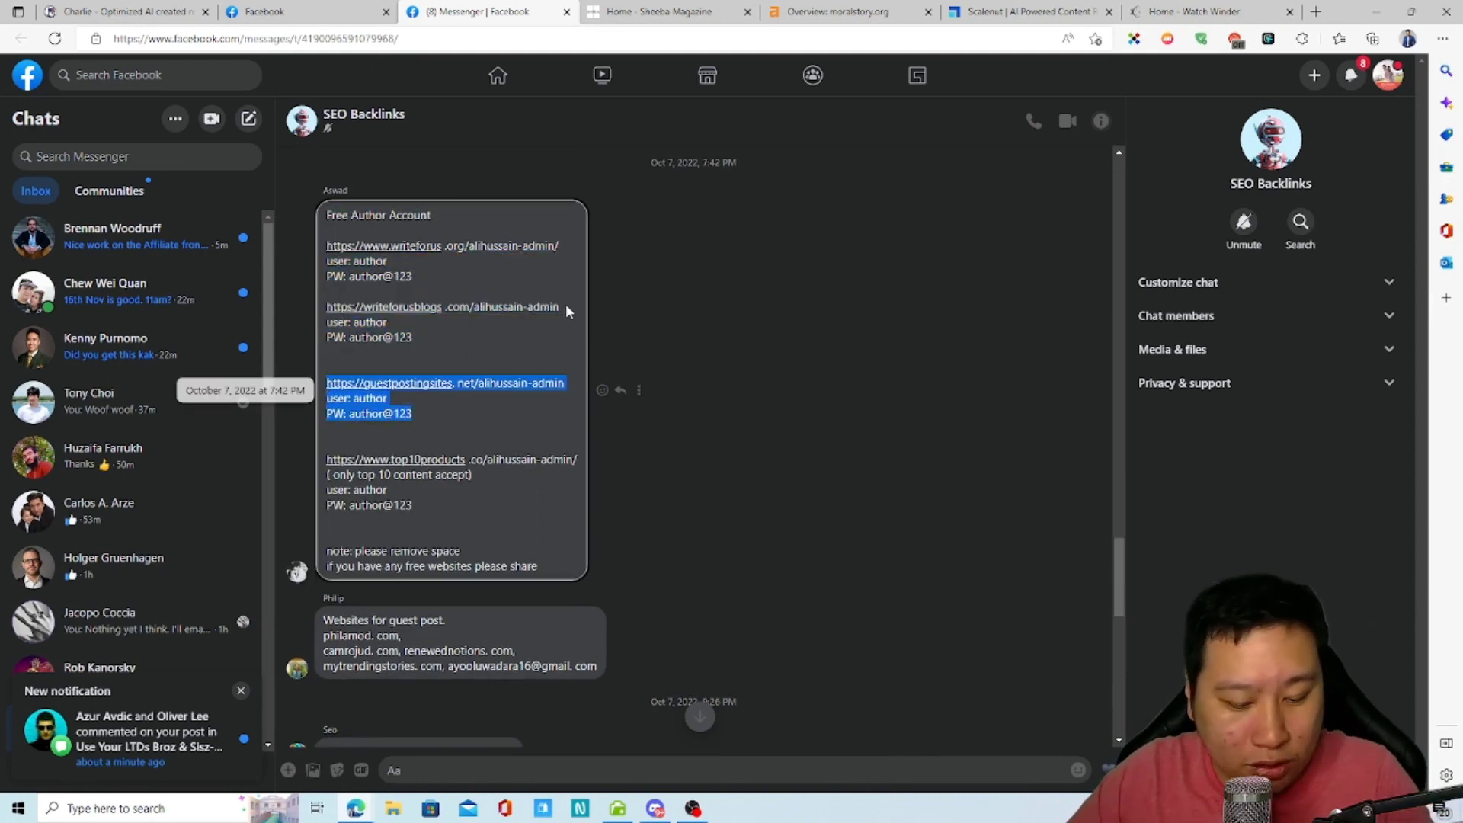
pyautogui.click(392, 445)
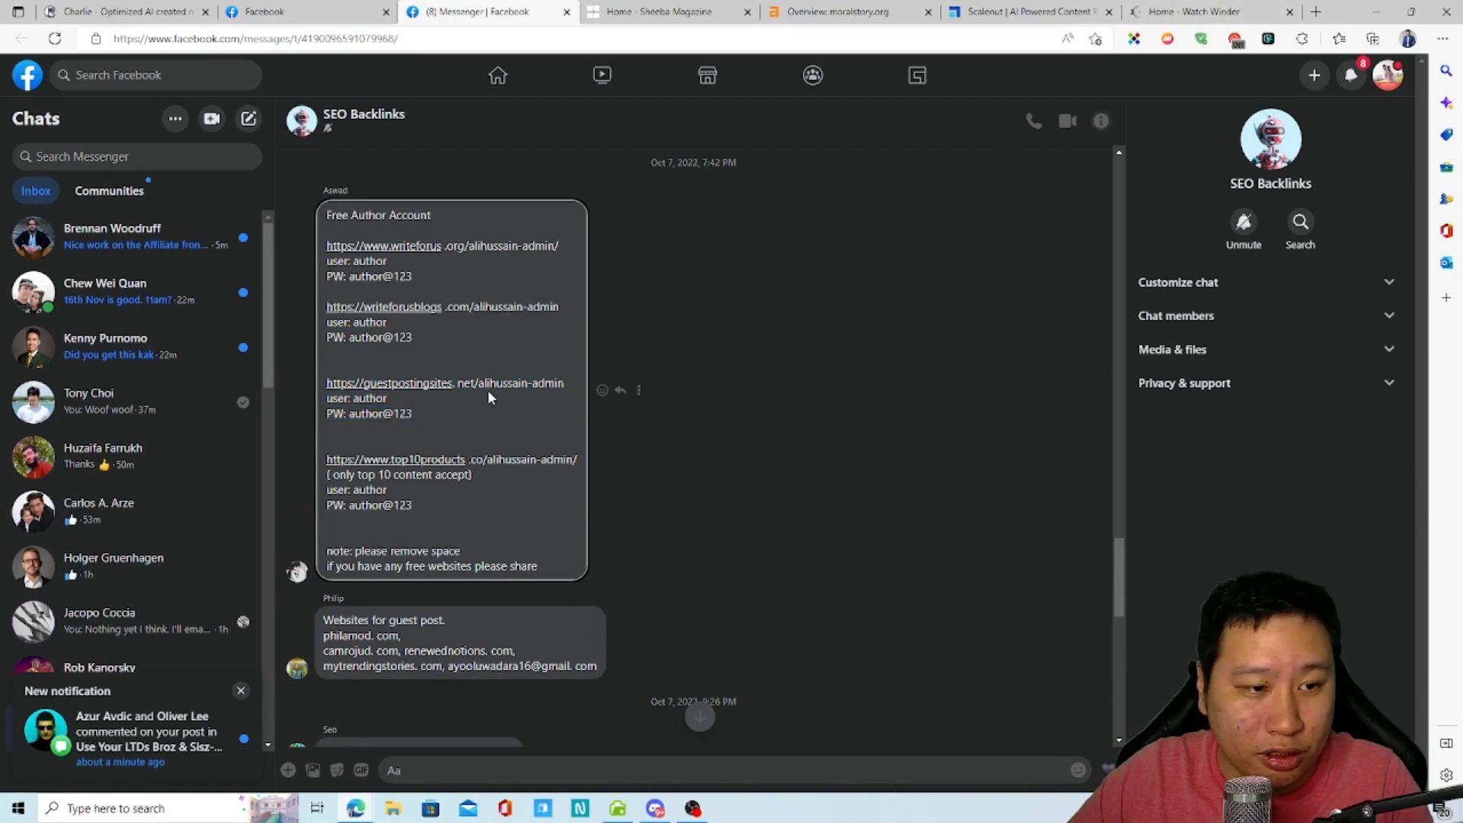
pyautogui.moveTo(571, 382); pyautogui.dragTo(336, 374)
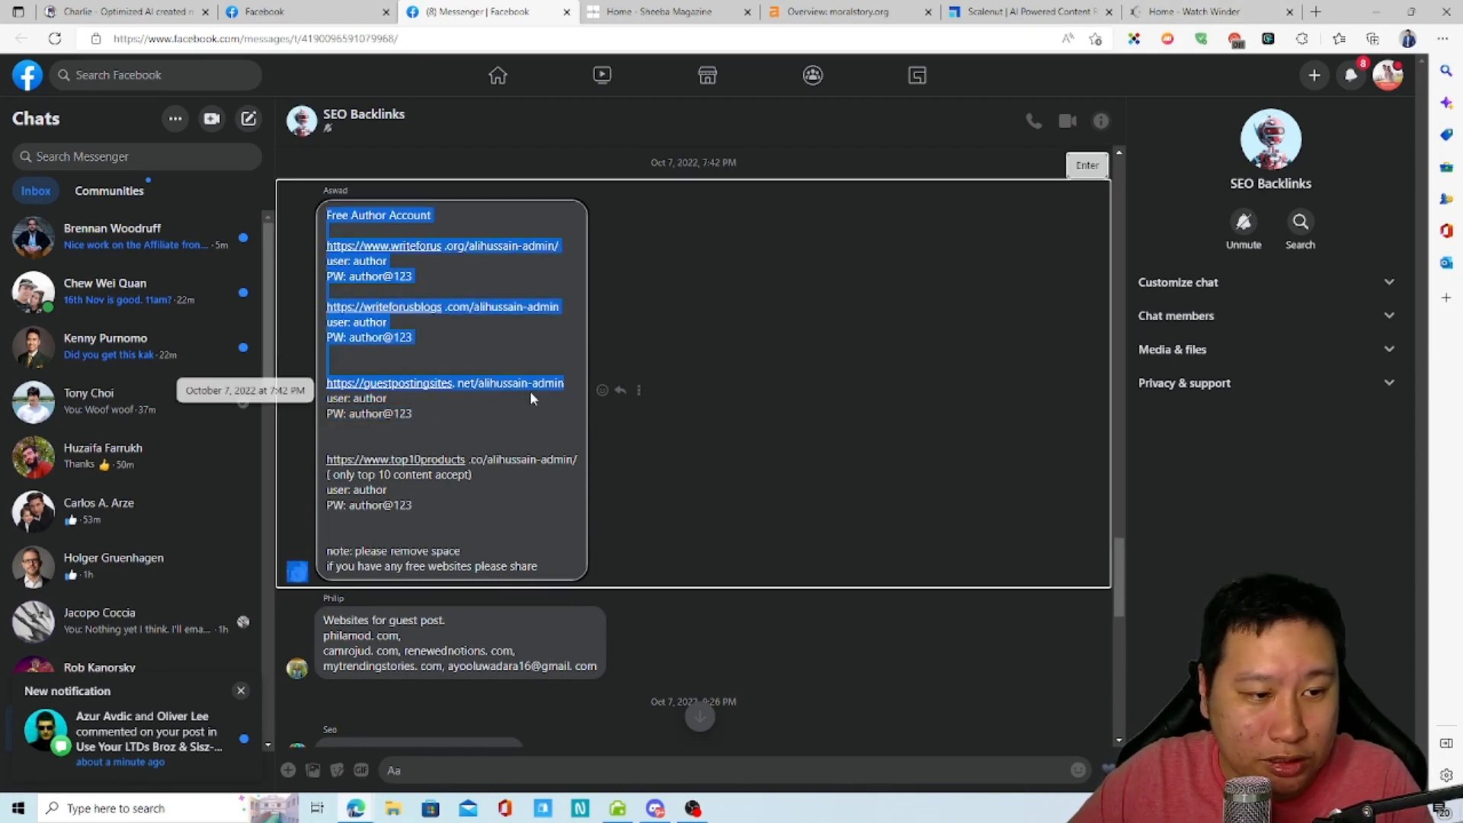
pyautogui.moveTo(567, 383); pyautogui.dragTo(327, 385)
pyautogui.hotkey('ctrl', 'c')
pyautogui.hotkey('ctrl', 't')
pyautogui.hotkey('ctrl', 'v')
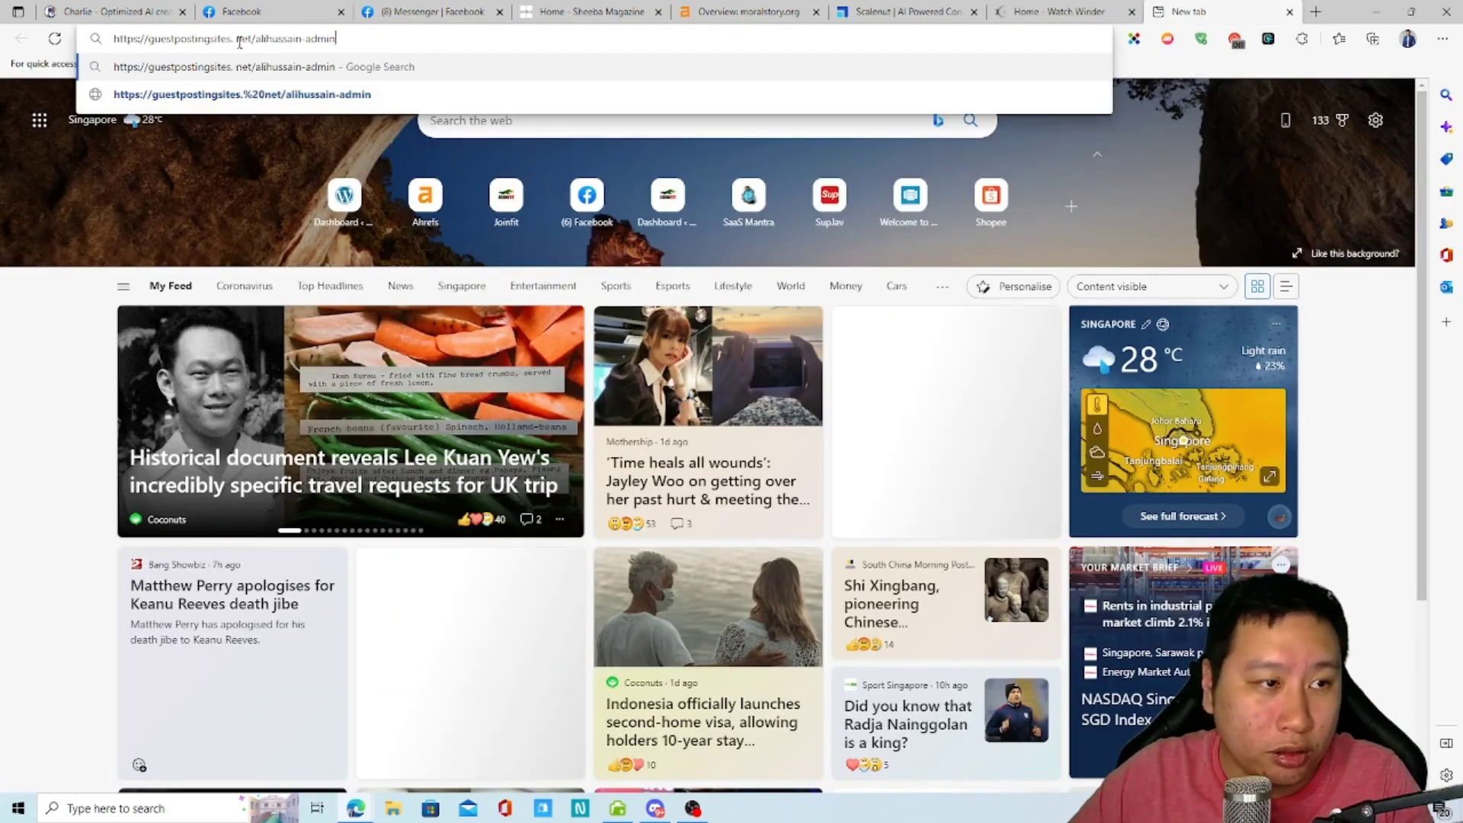
pyautogui.click(237, 40)
pyautogui.press('BackSpace')
pyautogui.press('Return')
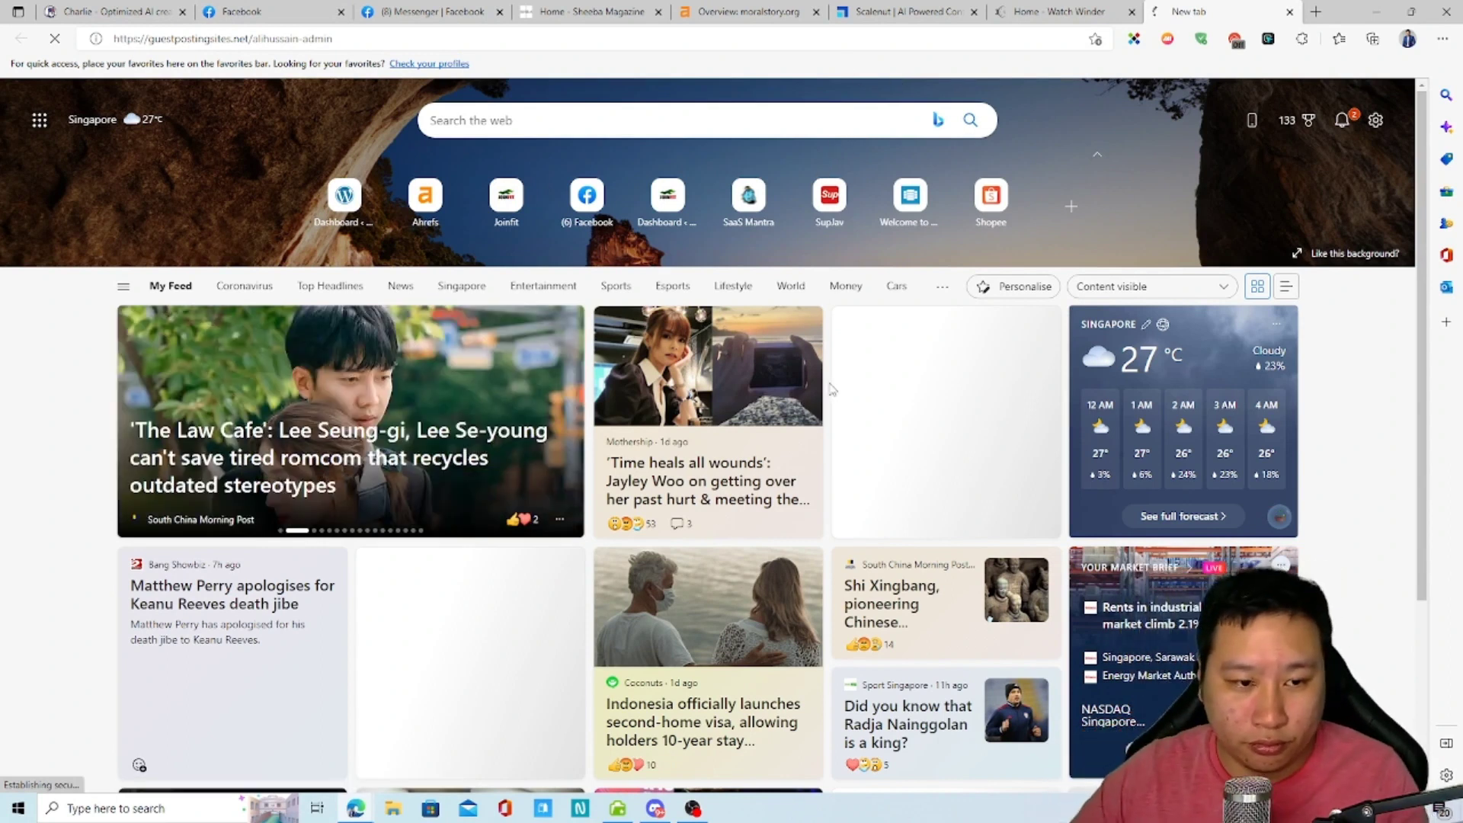
# - Log in as author with the shared account password, enabling Remember Me and saving the login to the password manager
pyautogui.write('author')
pyautogui.press('Tab')
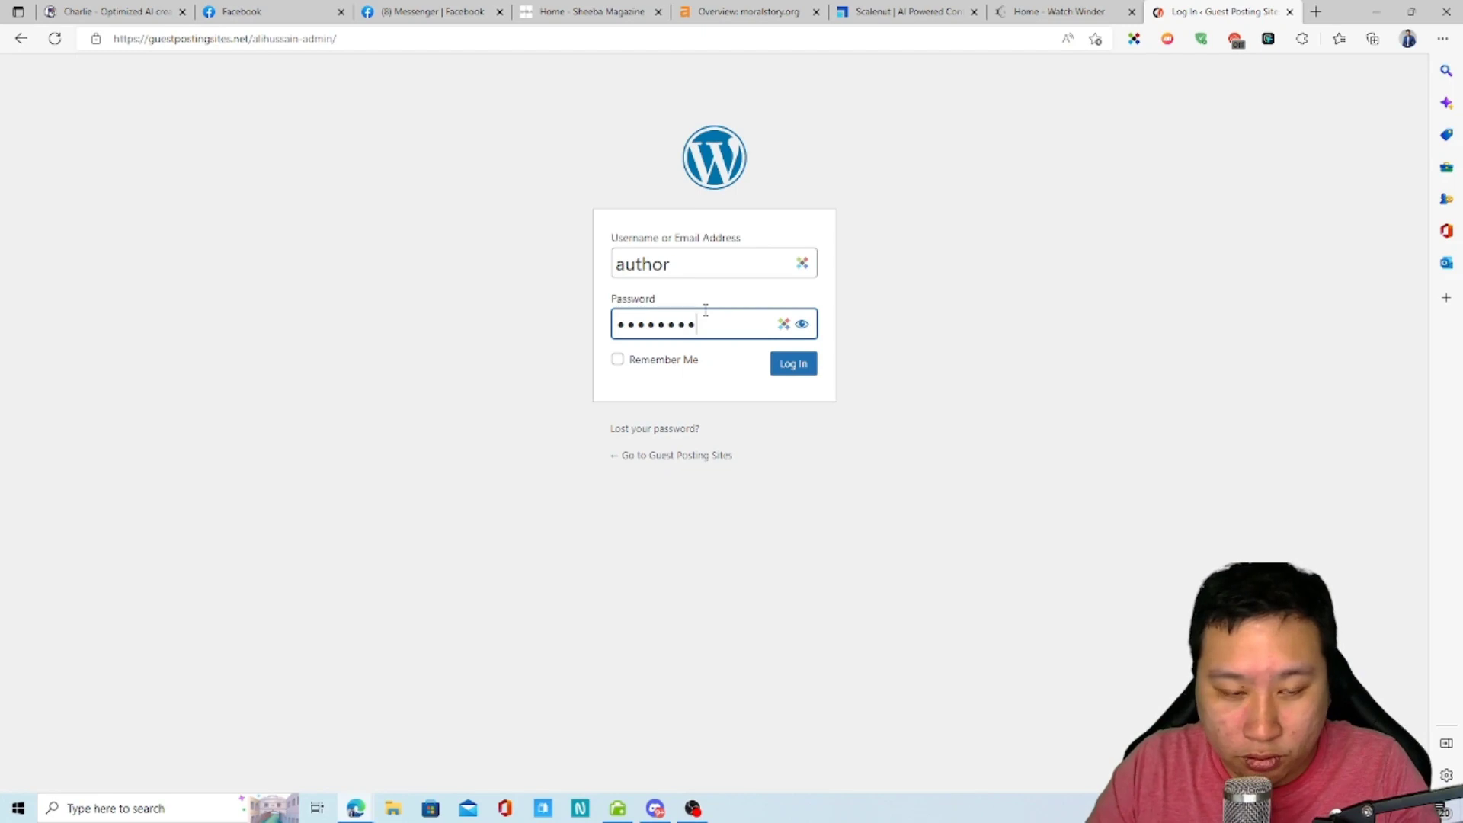
pyautogui.click(678, 361)
pyautogui.click(789, 369)
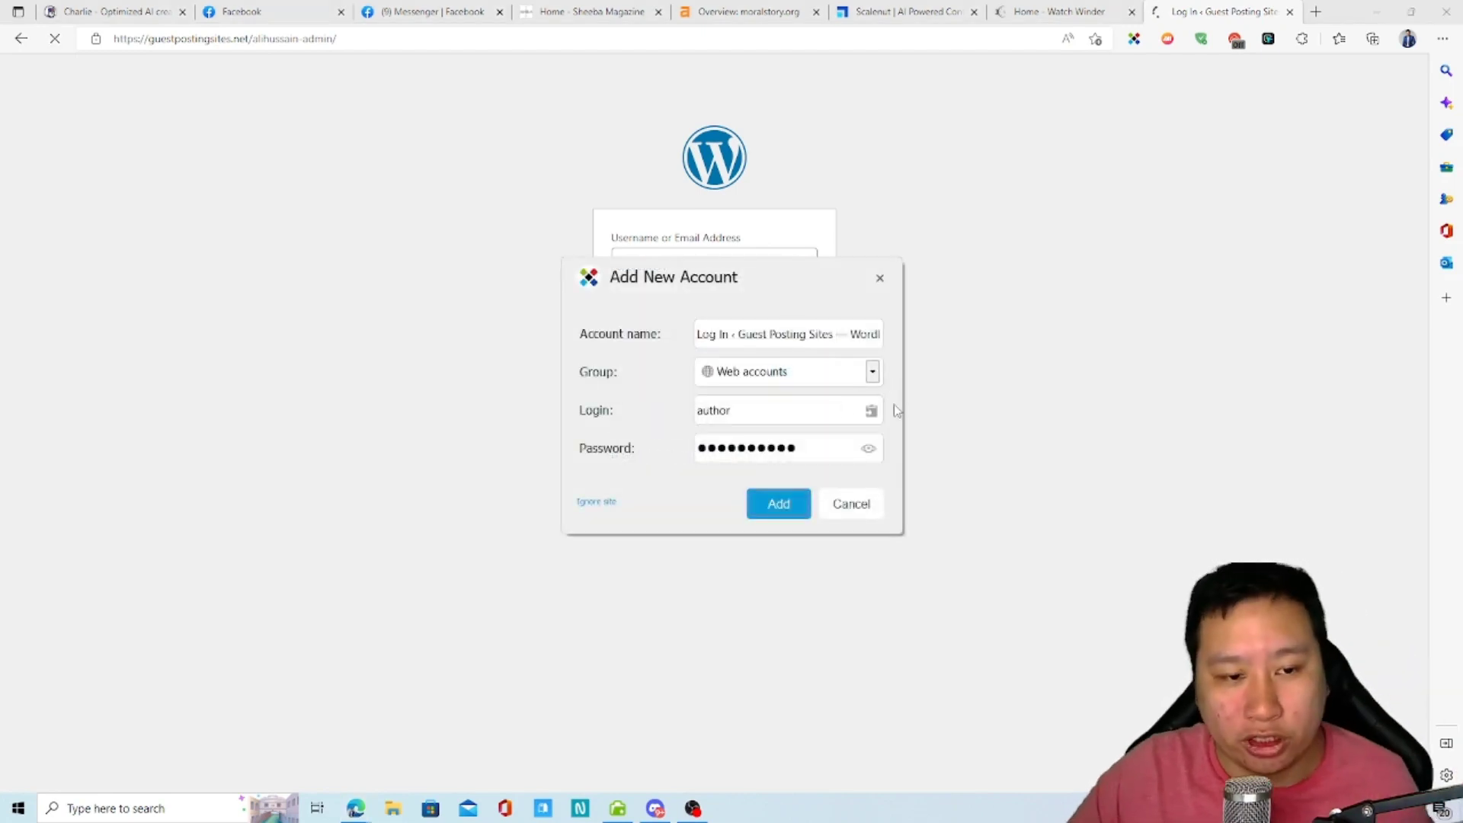
pyautogui.click(797, 505)
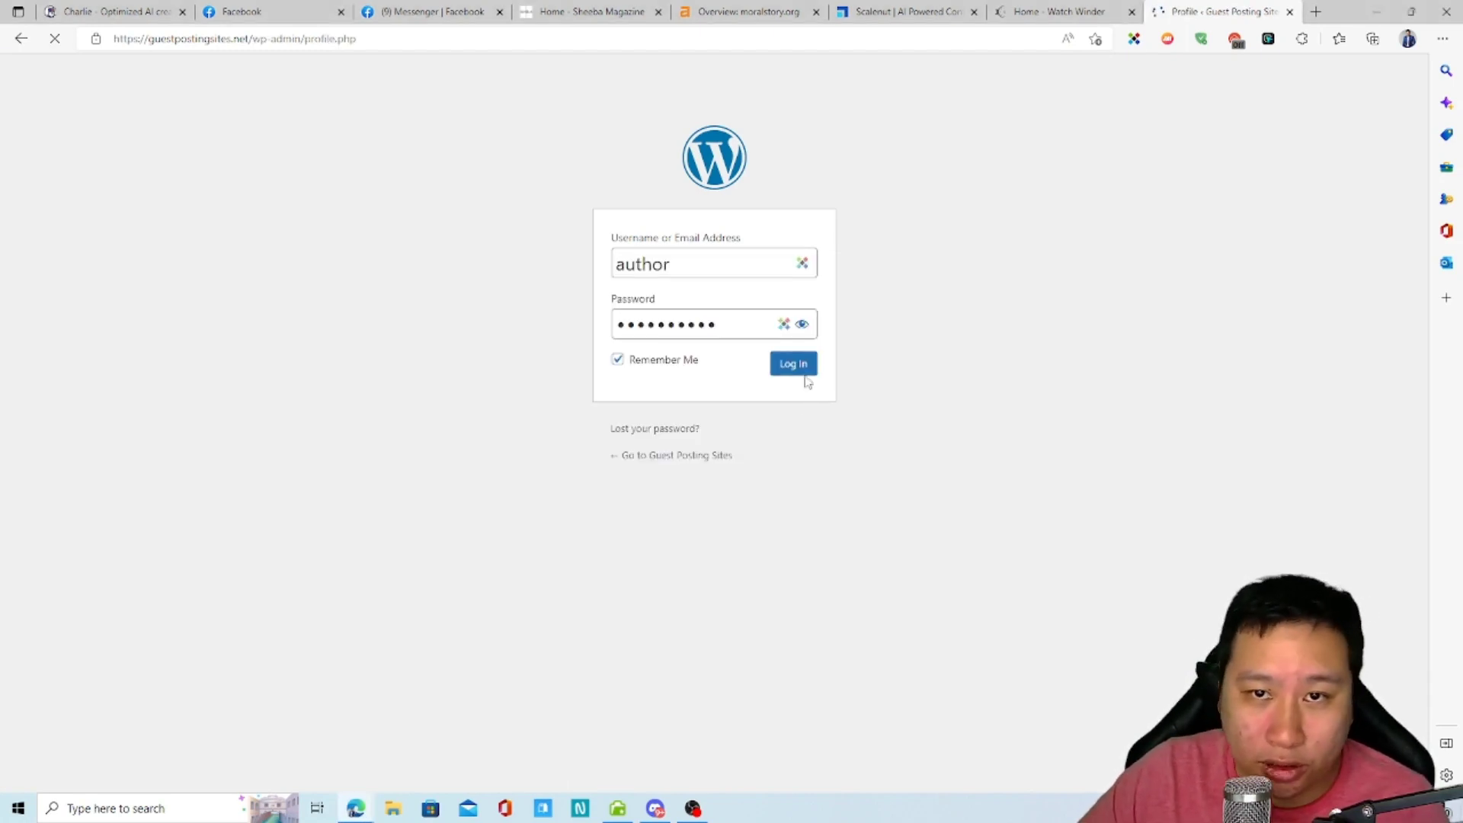
# - Open the site's list of all blog posts and start a new blog item
pyautogui.moveTo(83, 145)
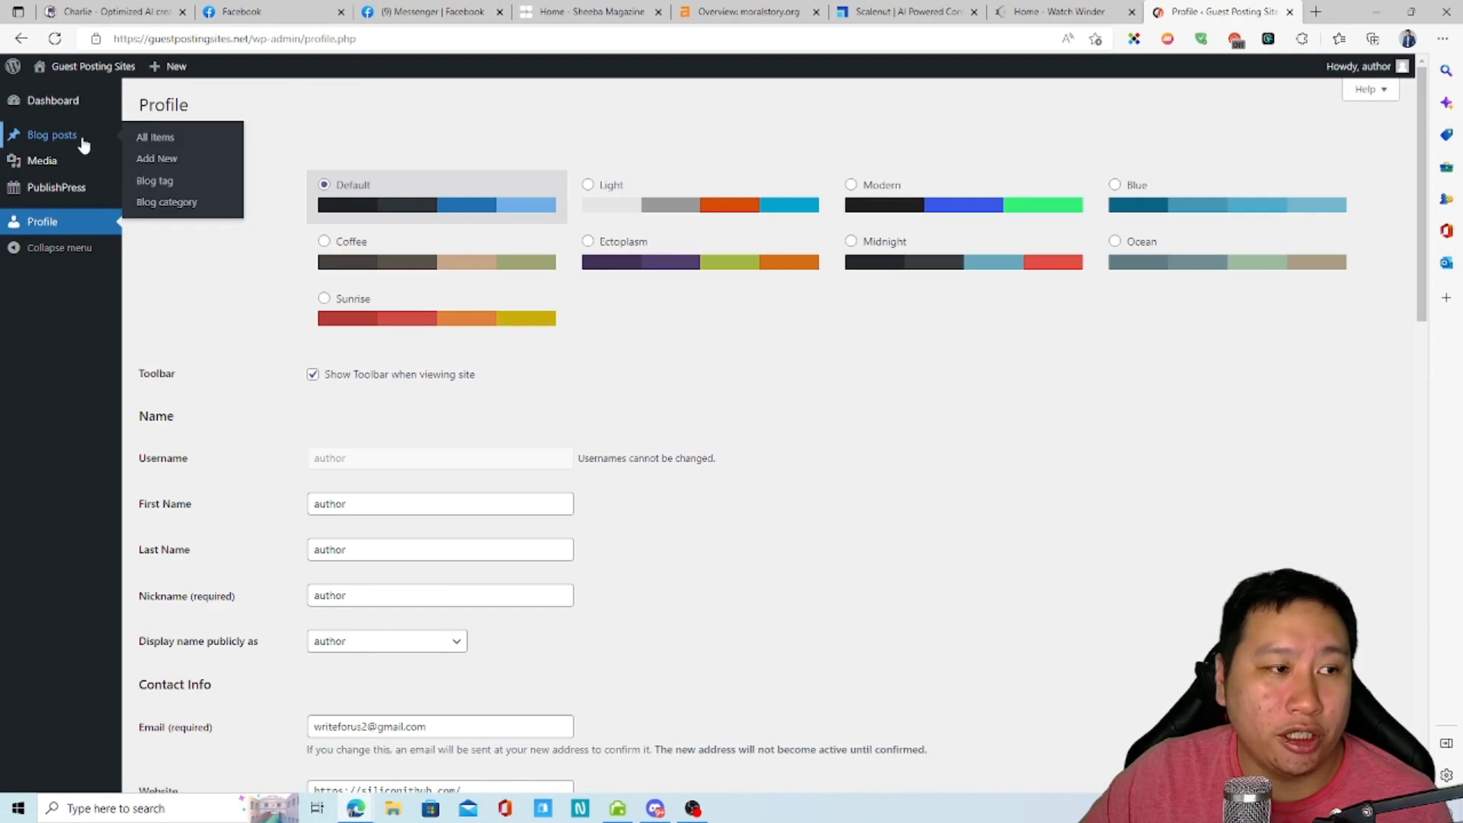
pyautogui.click(222, 140)
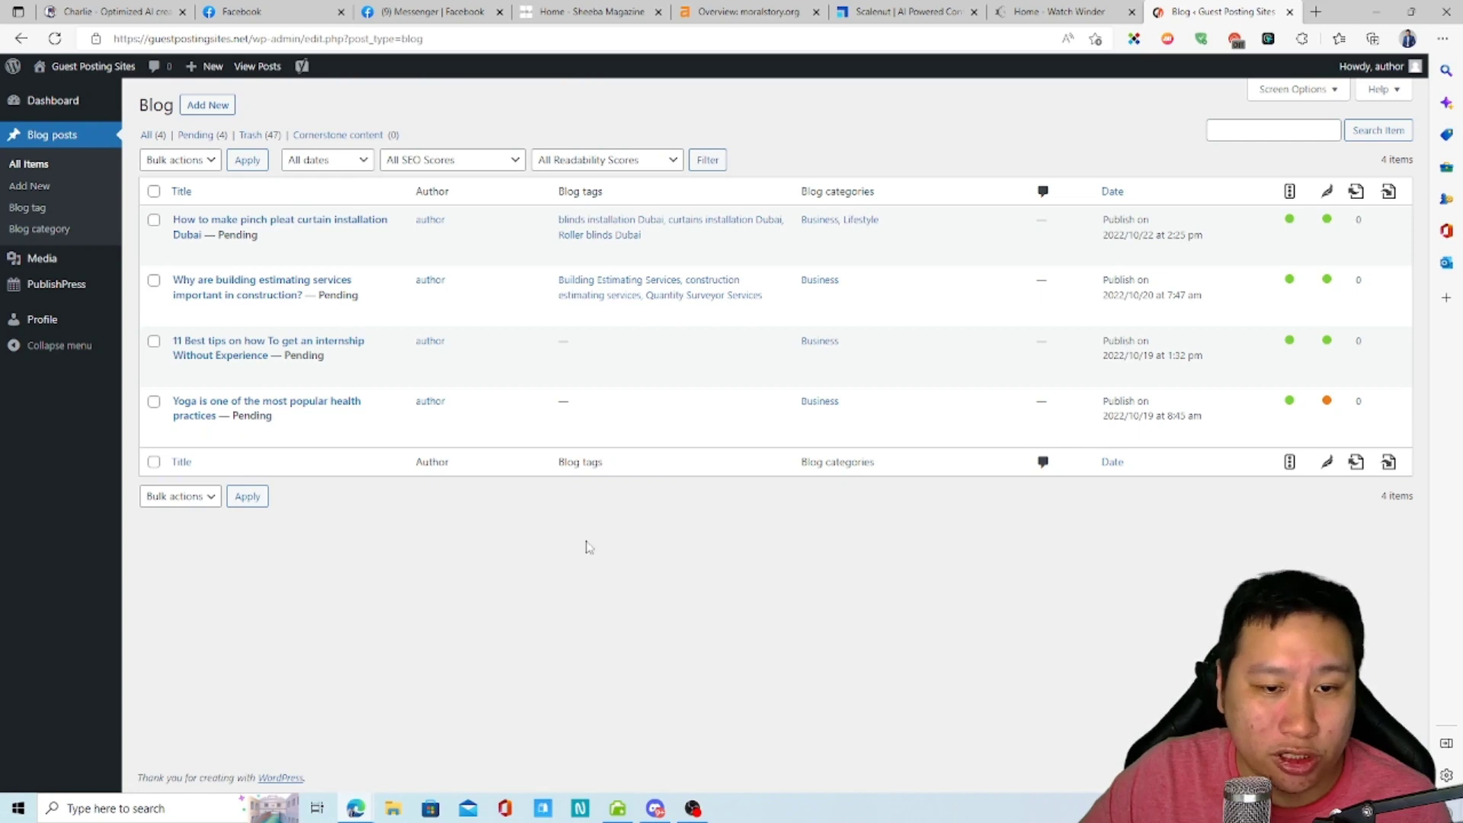
pyautogui.click(196, 106)
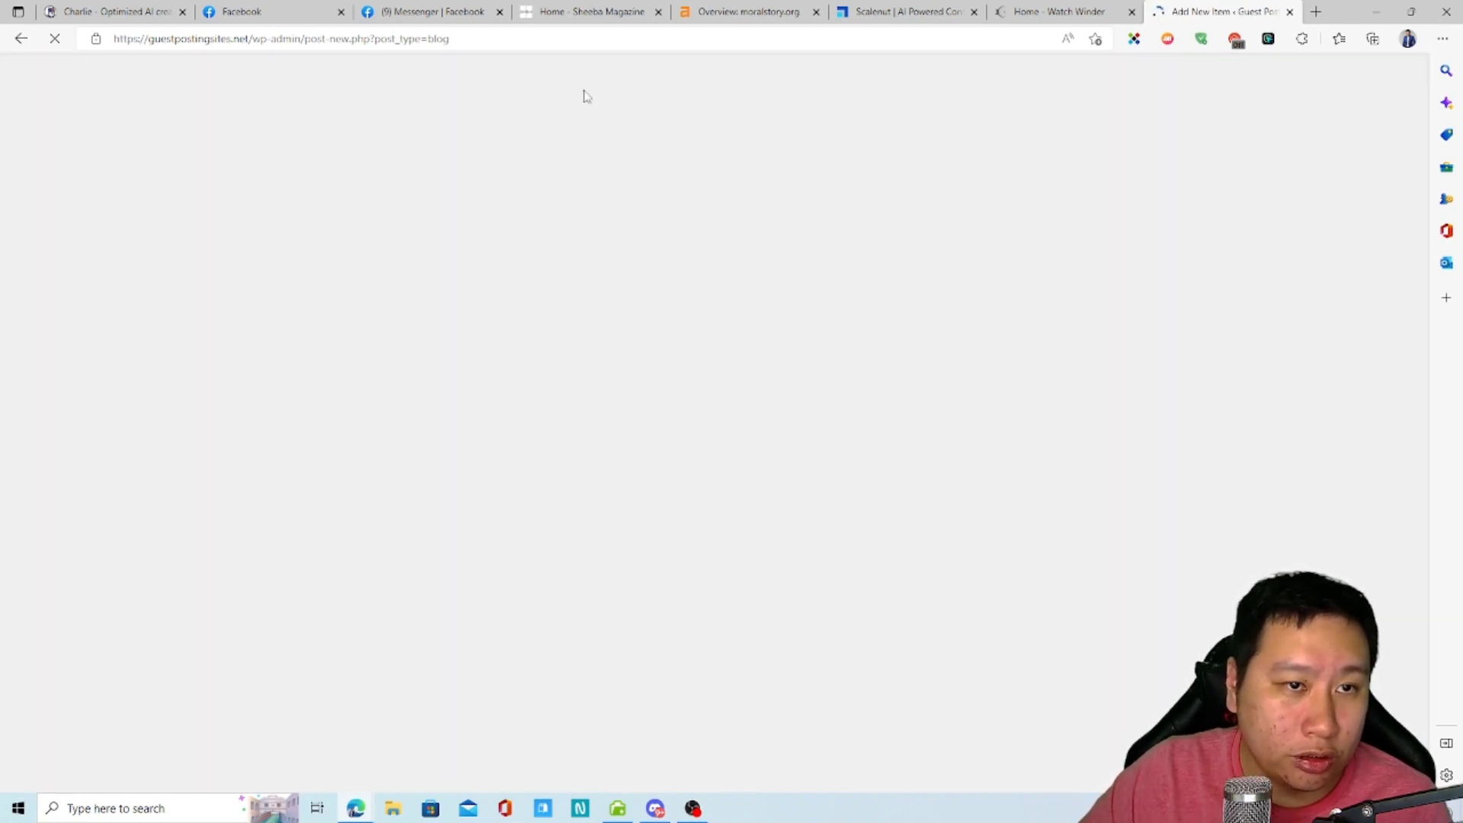
# - Return to Charlie and review the second "What Is A Watch Winder & Why Do You Need One?" article and its introduction
pyautogui.click(107, 9)
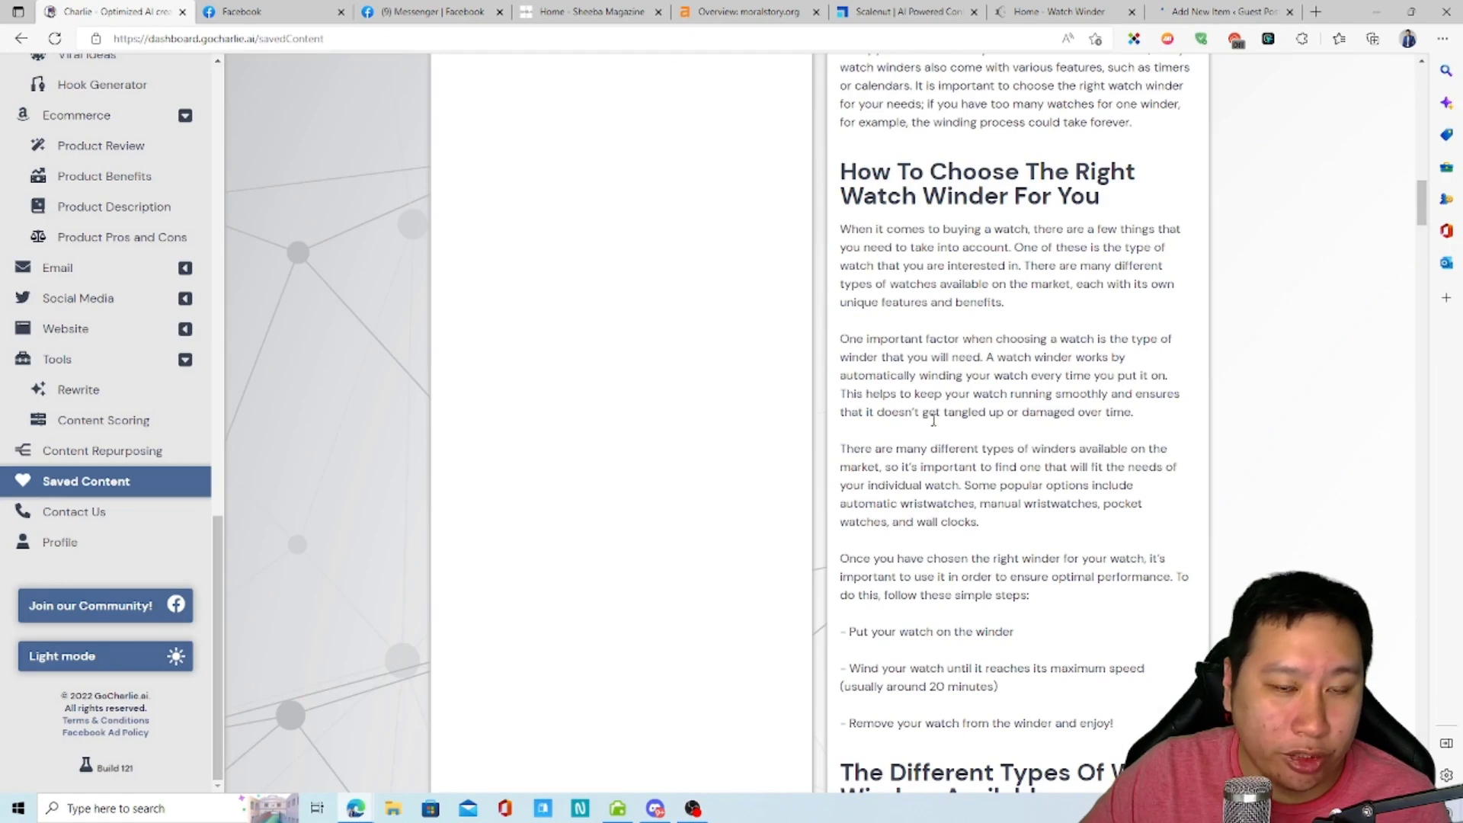
pyautogui.scroll(-10, 972, 579)
pyautogui.scroll(-20, 976, 564)
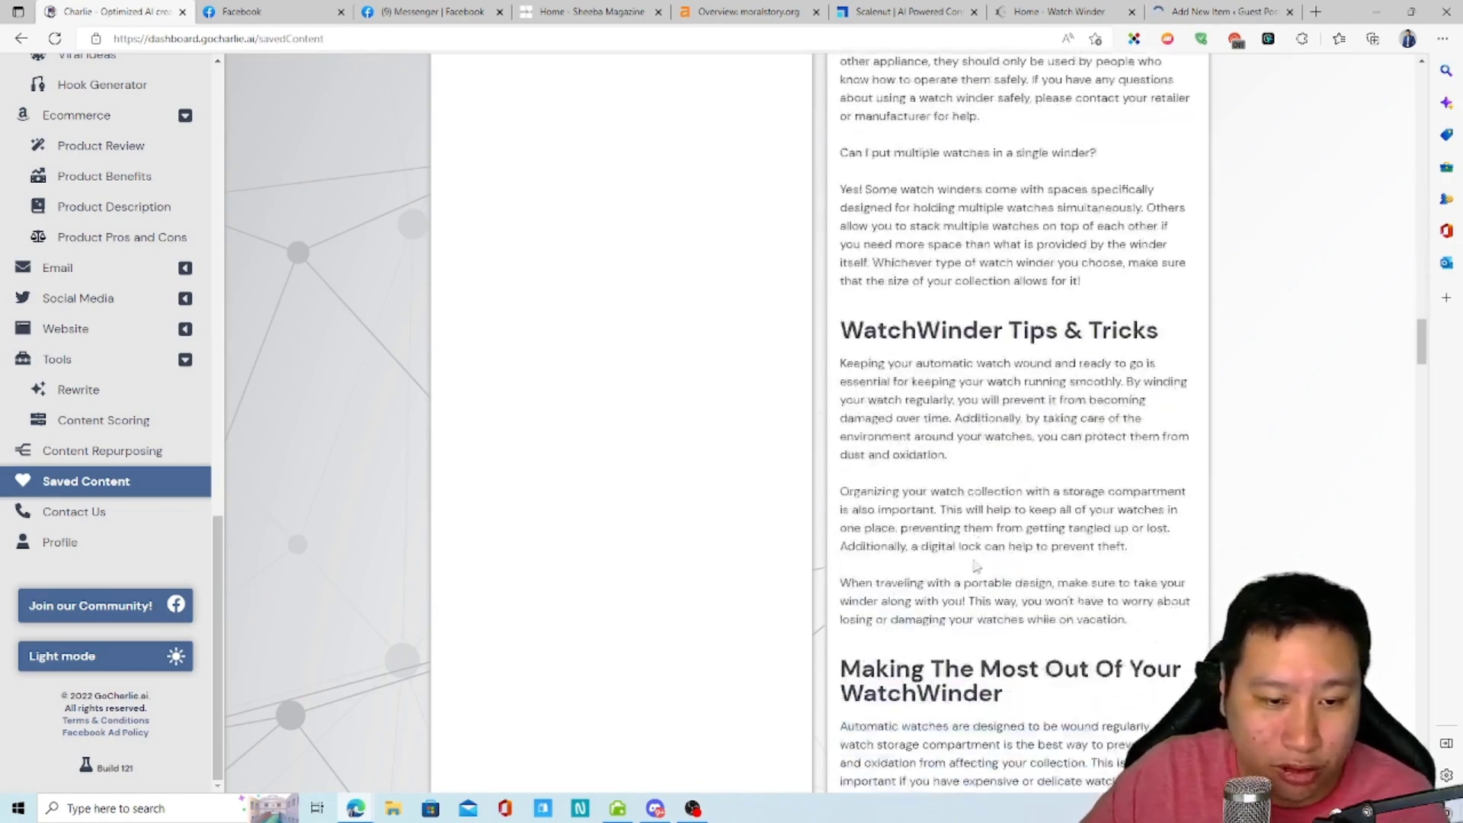
pyautogui.scroll(20, 1013, 584)
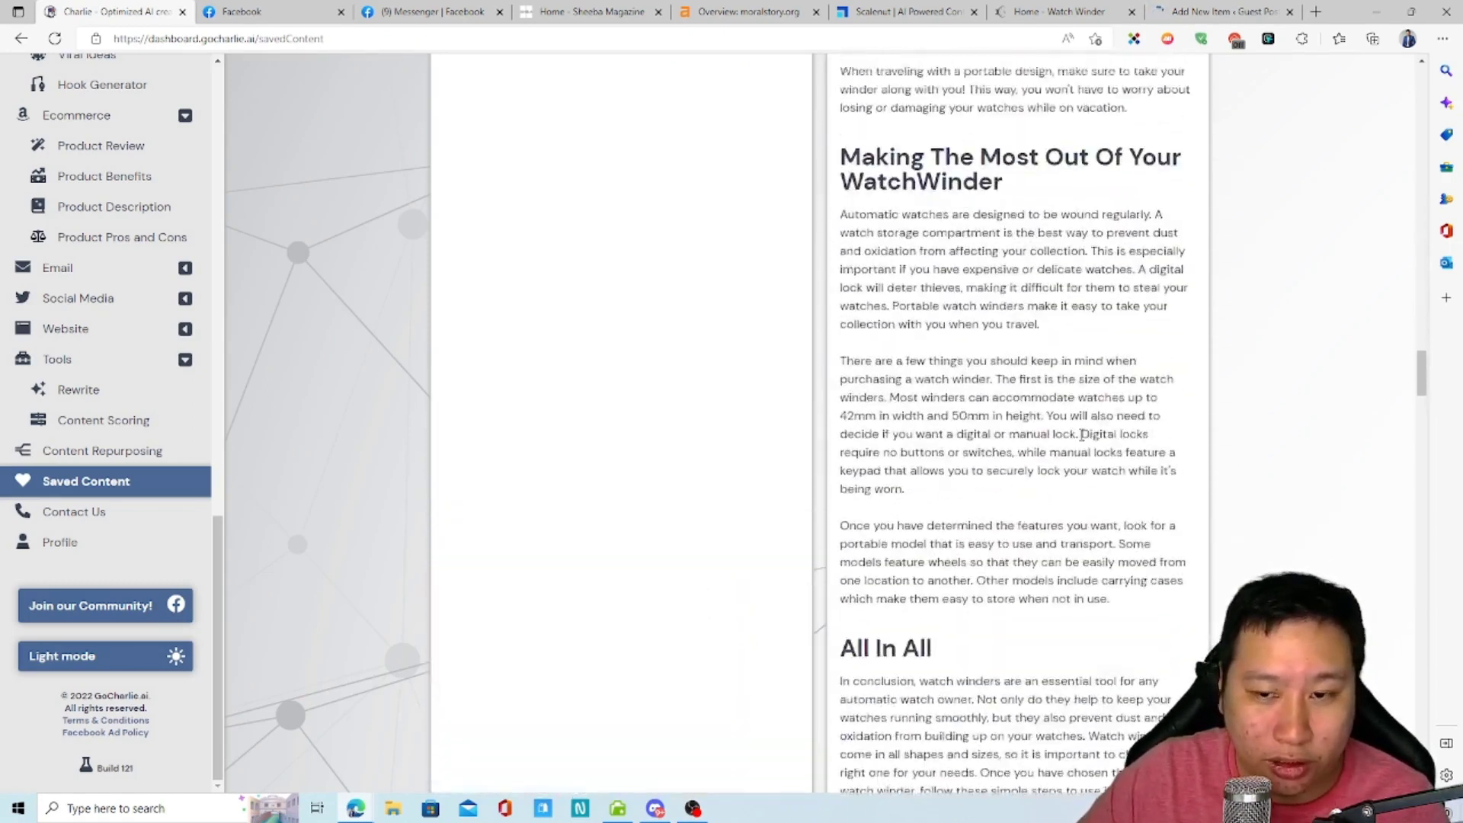
pyautogui.scroll(20, 1084, 472)
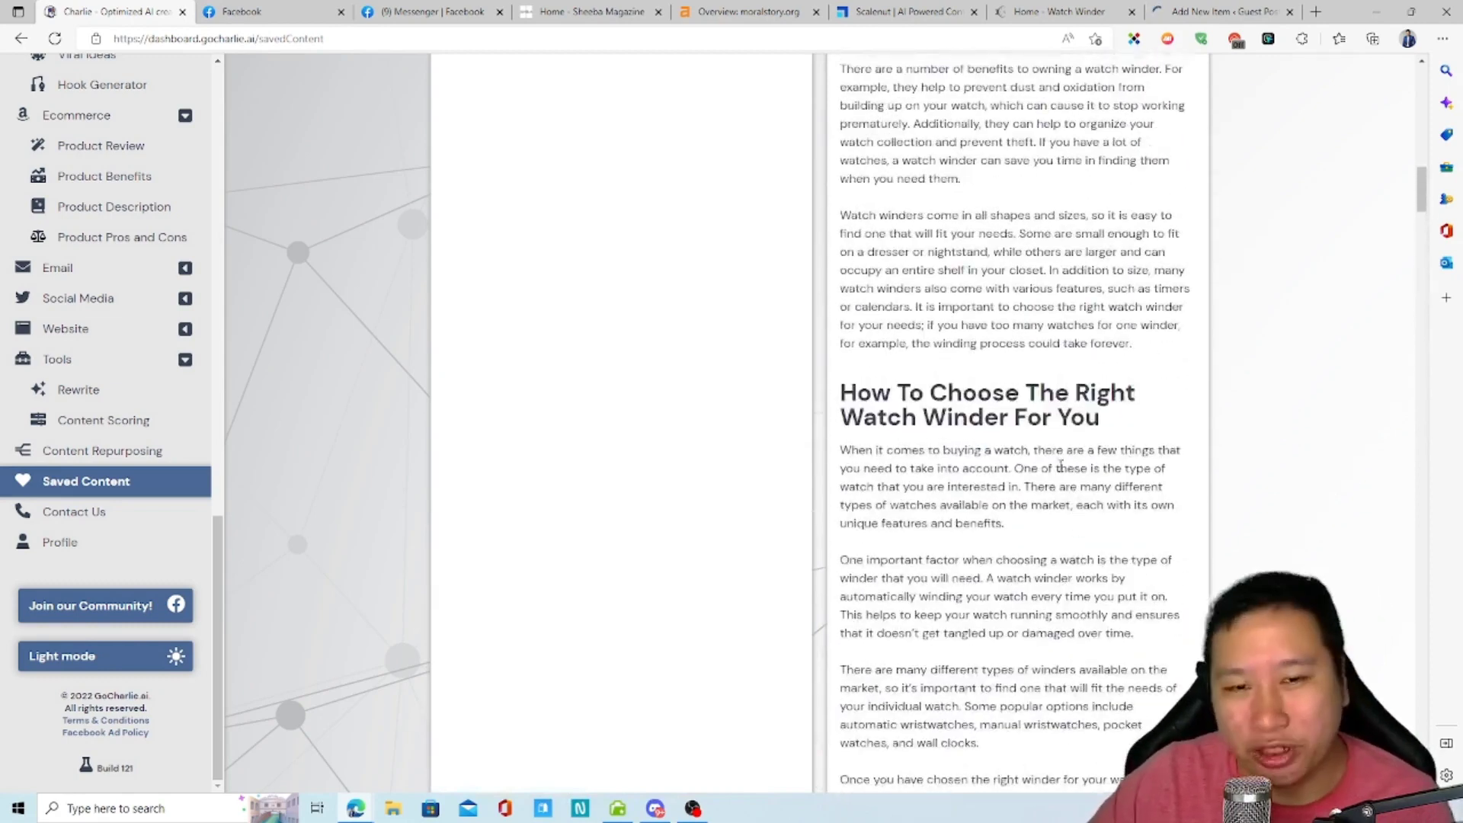
pyautogui.scroll(-1, 1008, 513)
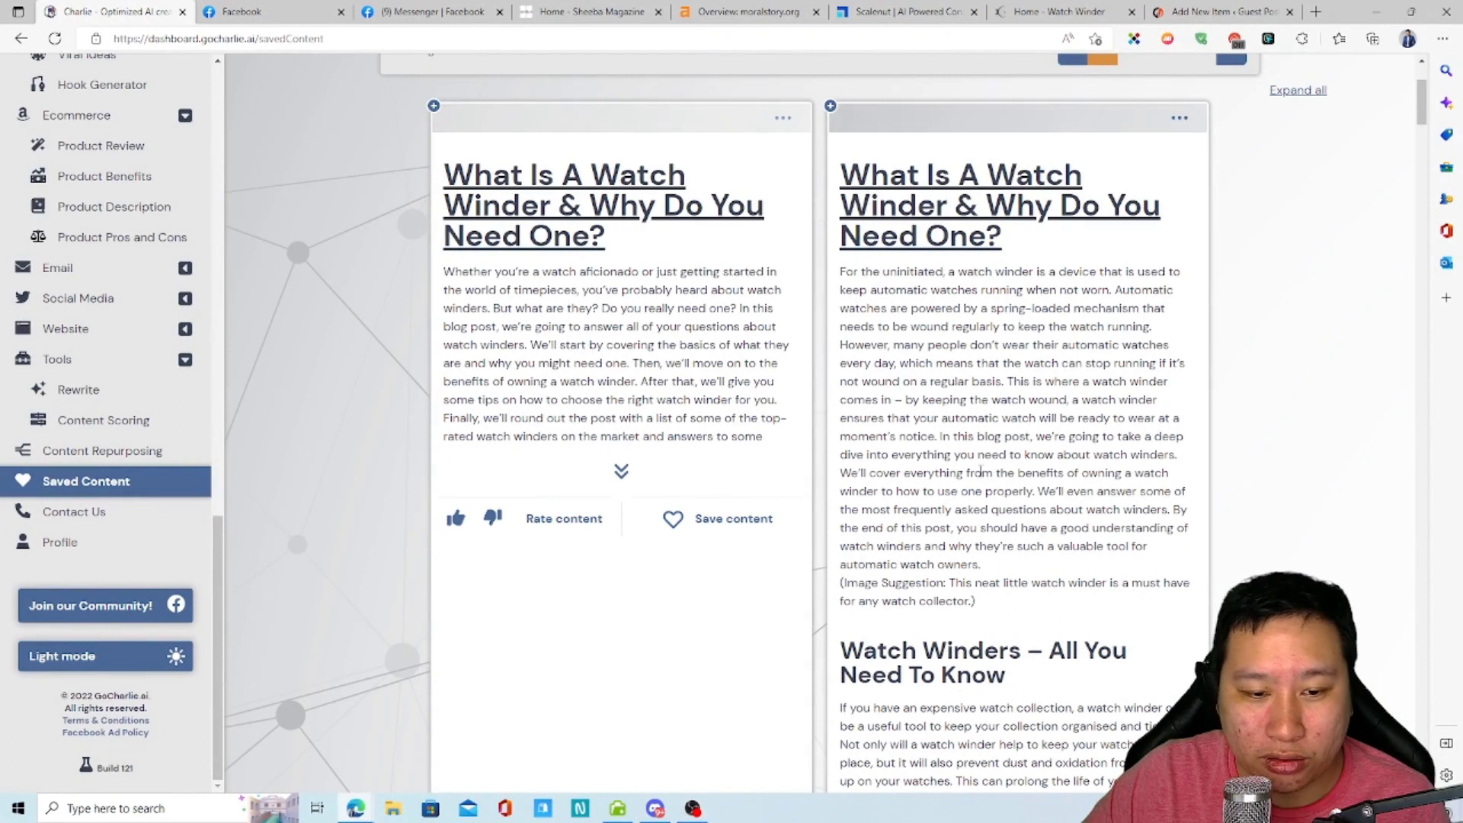
pyautogui.moveTo(886, 290); pyautogui.dragTo(987, 425)
pyautogui.click(990, 466)
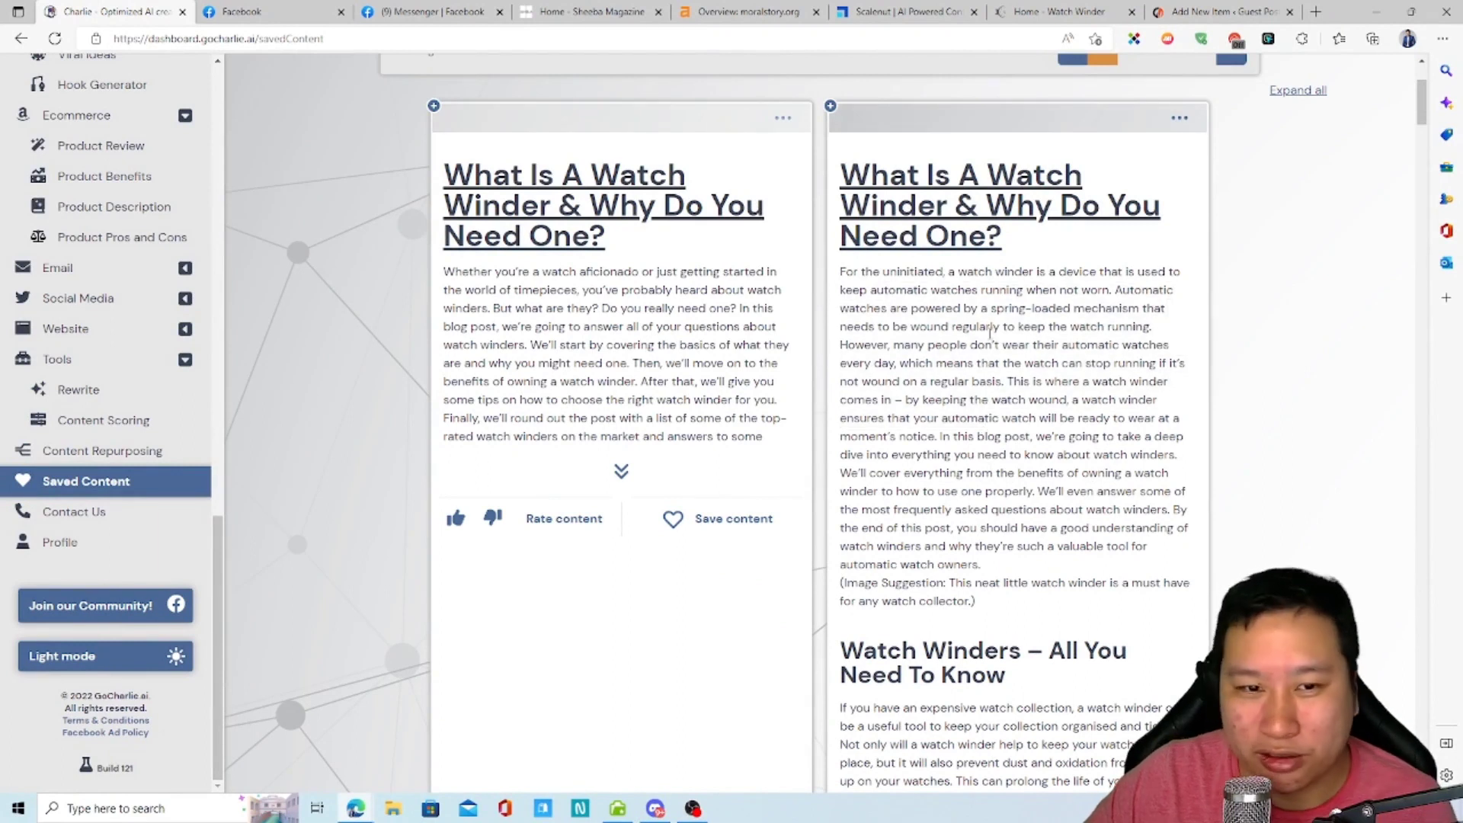
# - Copy the second article with its Copy Text option, and briefly show its title and keyword tags
pyautogui.click(1179, 119)
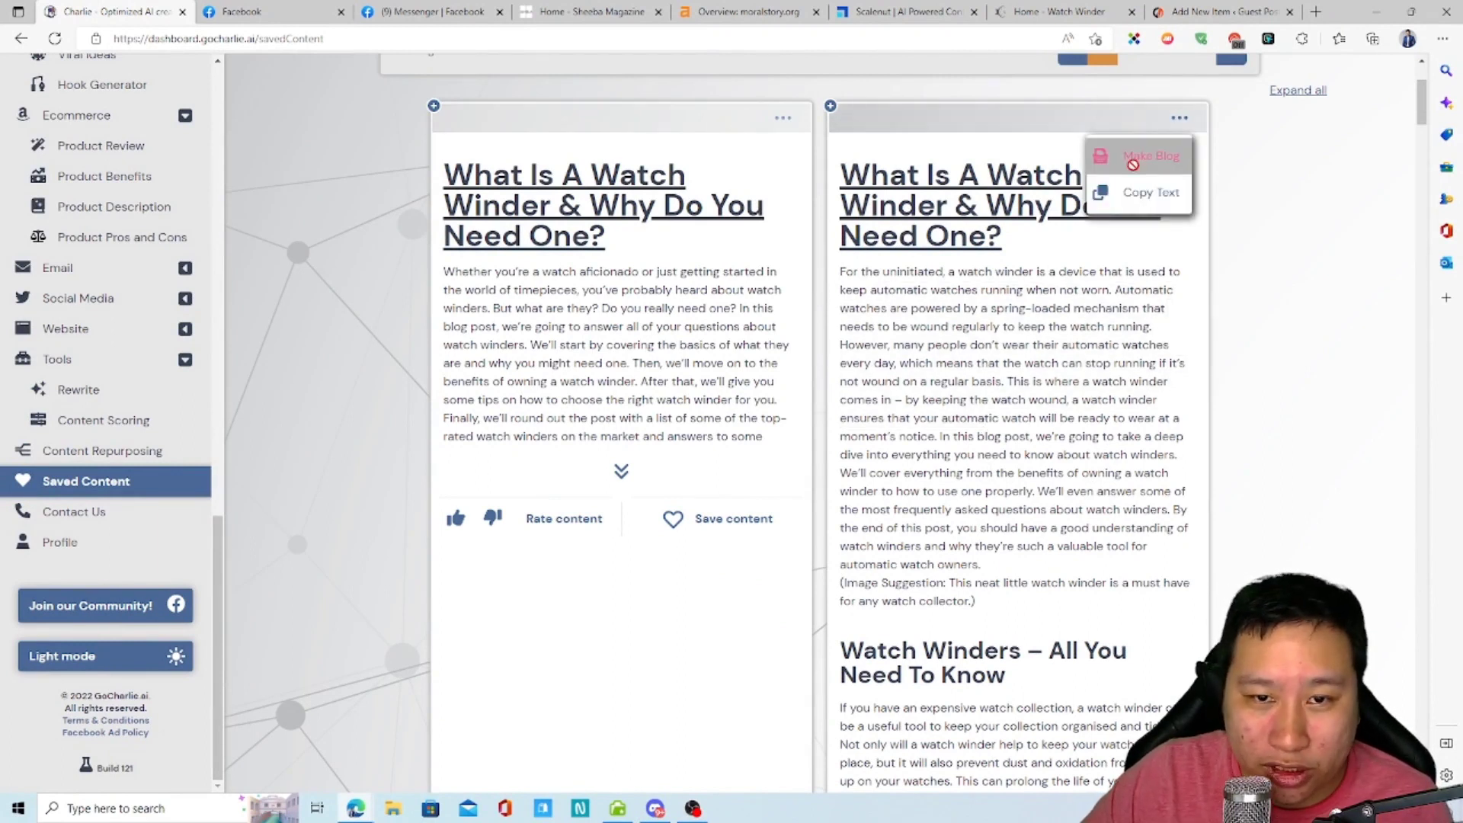
pyautogui.click(1147, 192)
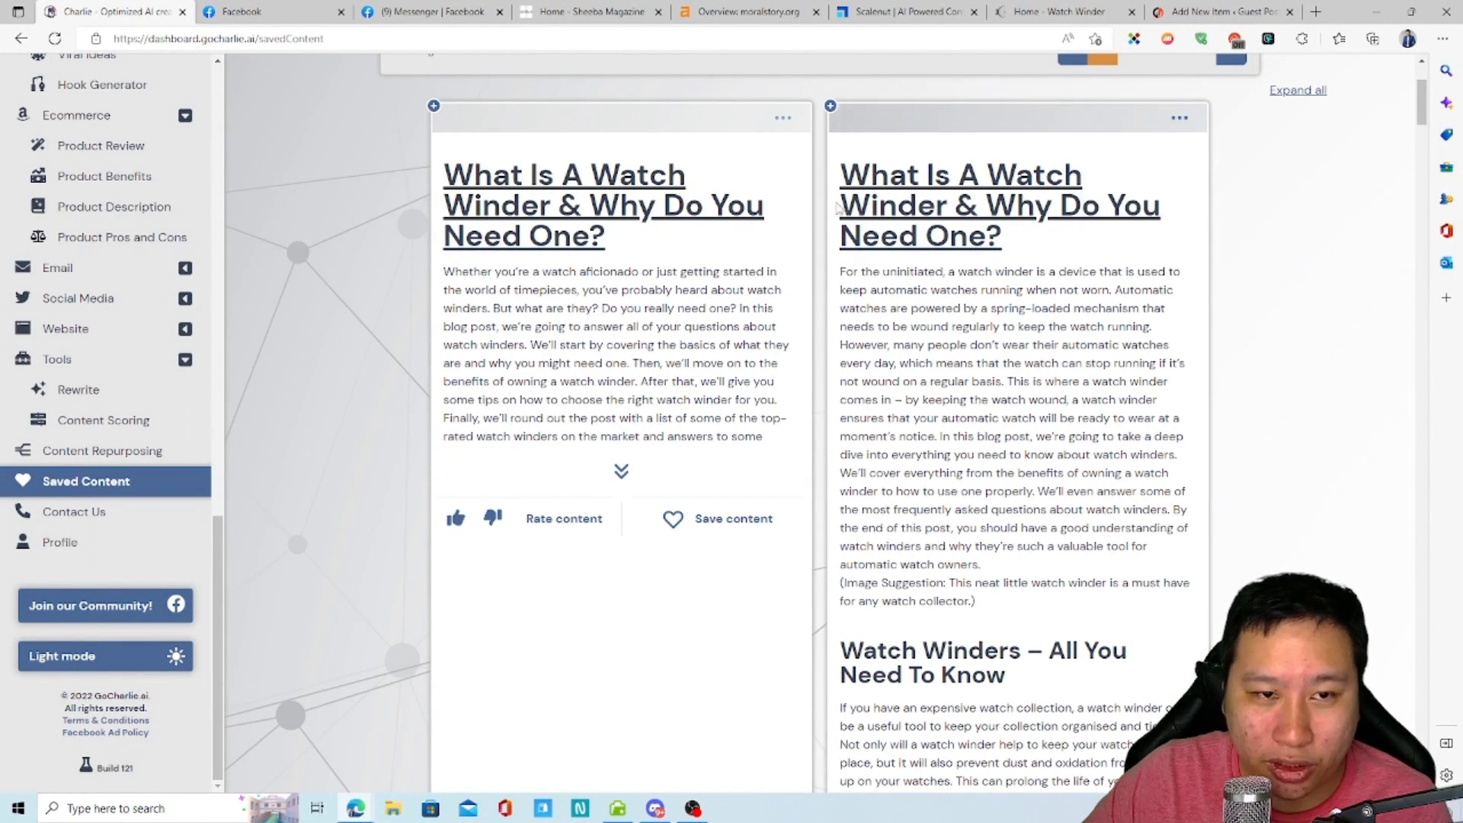
pyautogui.click(832, 108)
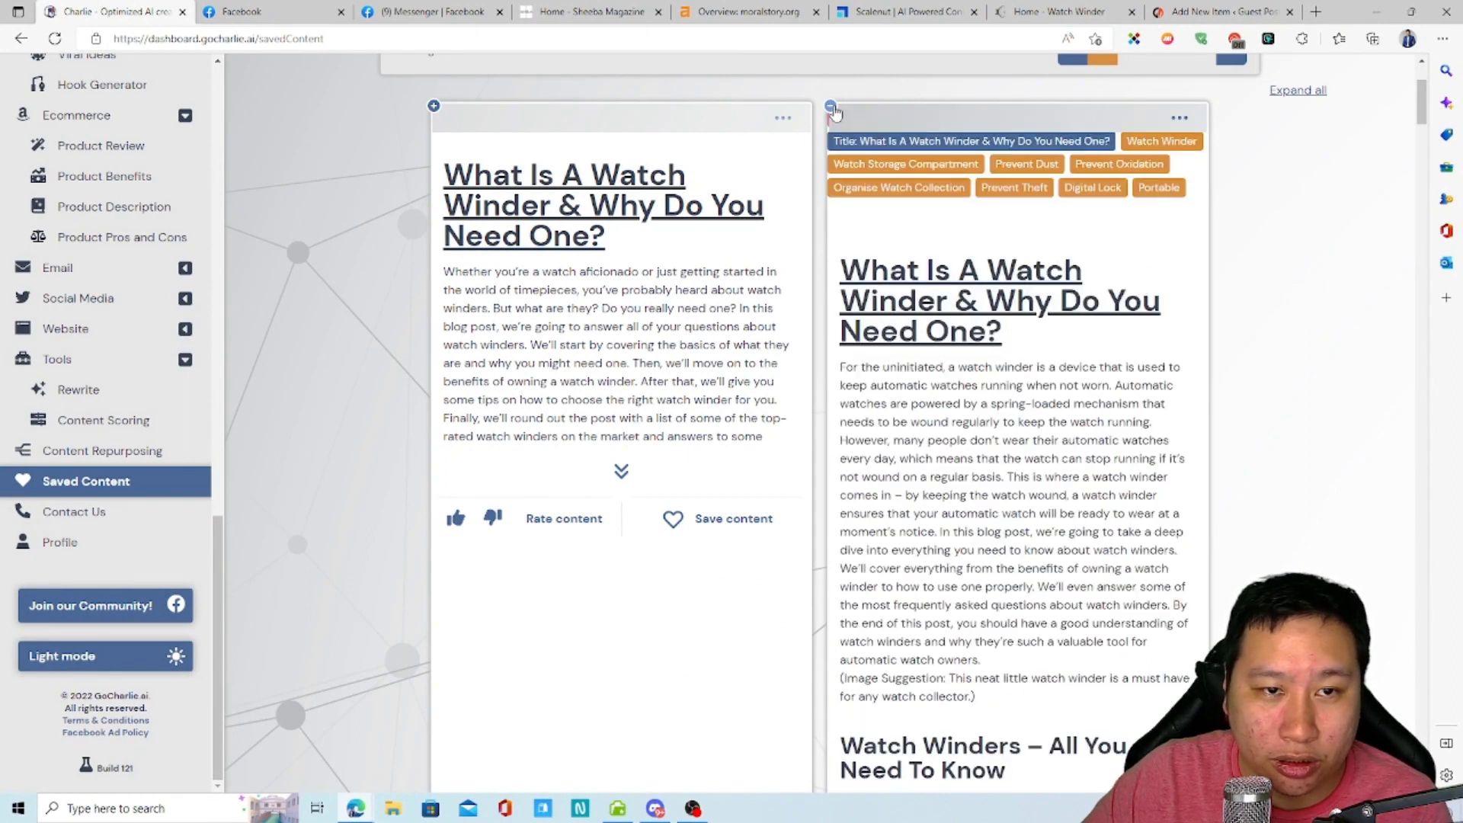
pyautogui.click(833, 108)
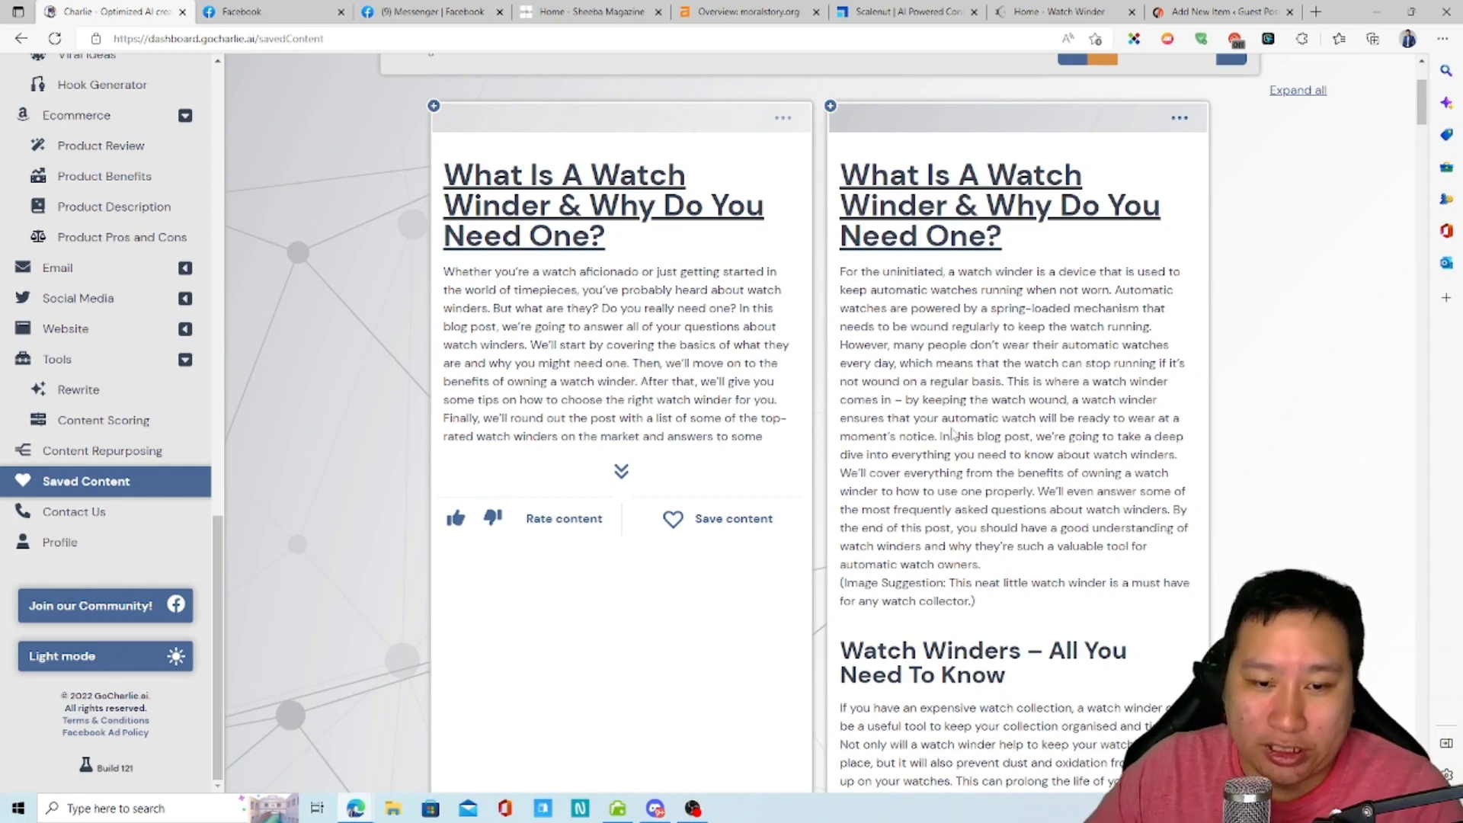
# - Select and copy the entire second article, from its title through the end of the "All In All" section
pyautogui.scroll(-7, 937, 399)
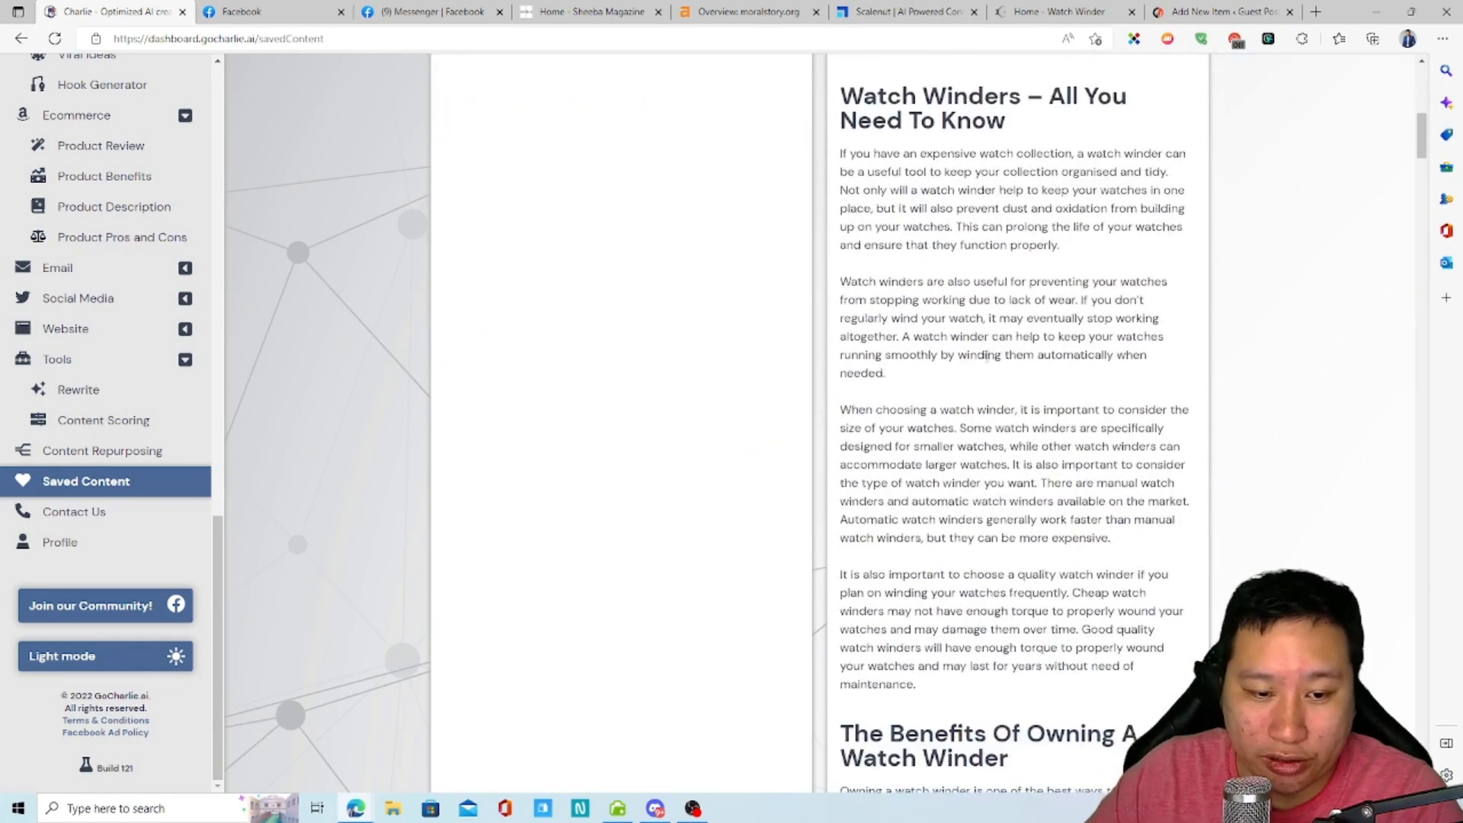
pyautogui.scroll(9, 938, 398)
pyautogui.moveTo(840, 289); pyautogui.dragTo(1132, 513)
pyautogui.scroll(-5, 1174, 610)
pyautogui.scroll(-20, 1095, 560)
pyautogui.scroll(-20, 1096, 563)
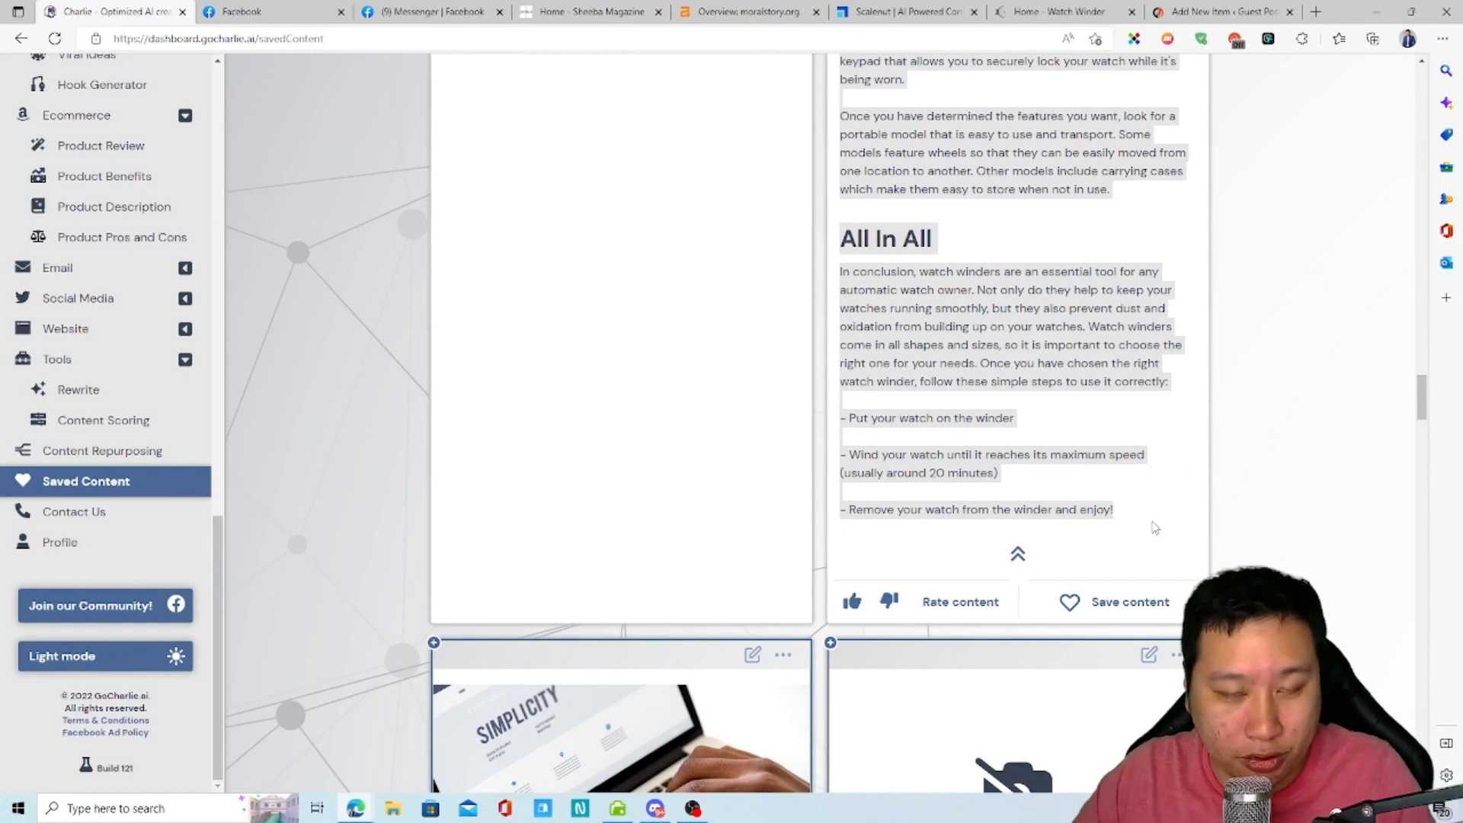
# - Paste the copied article into the body of the new blog item on Guest Posting Sites
pyautogui.click(1190, 12)
pyautogui.click(526, 281)
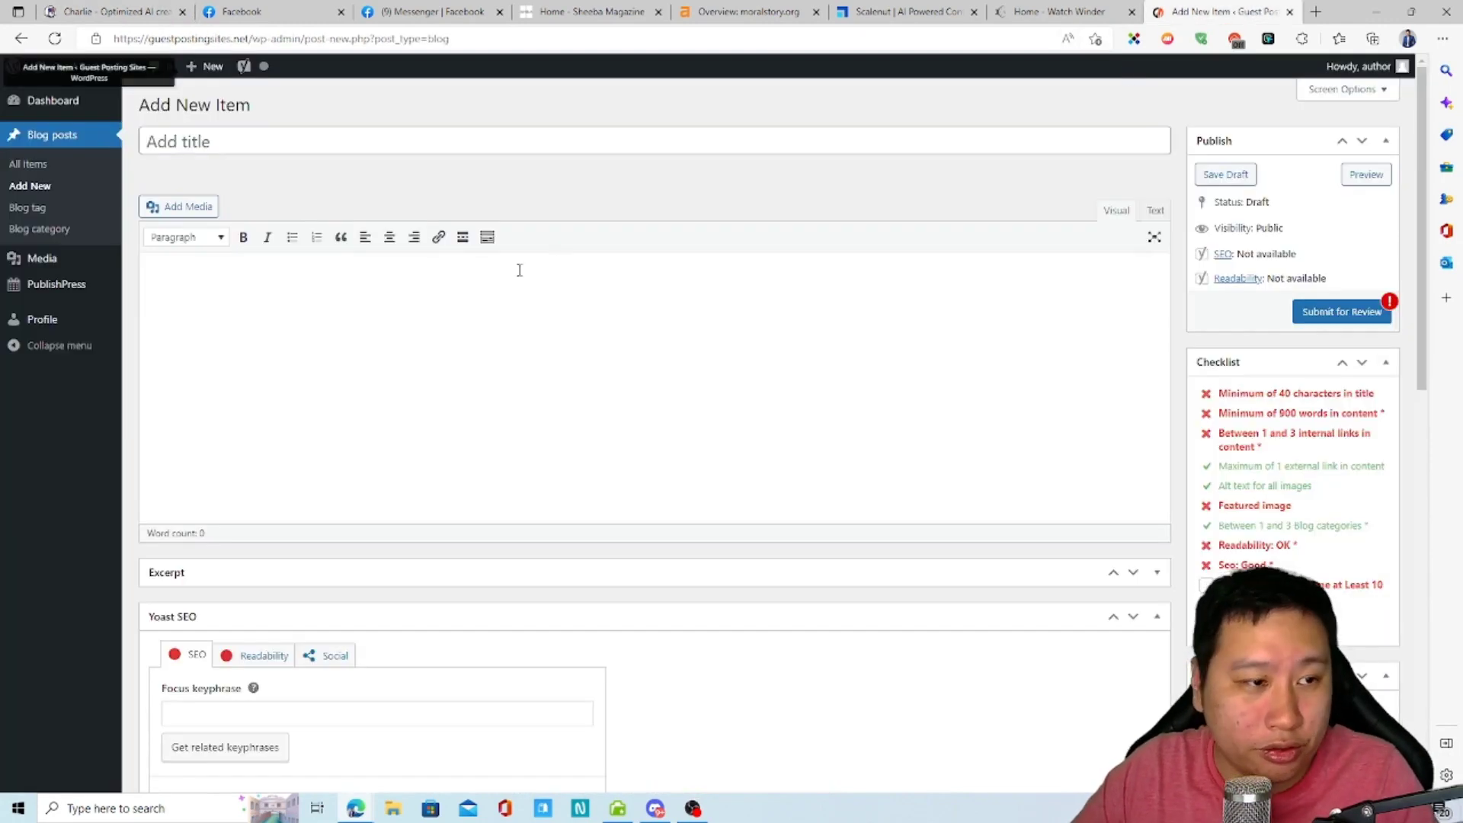
pyautogui.hotkey('ctrl', 'v')
pyautogui.scroll(10, 556, 319)
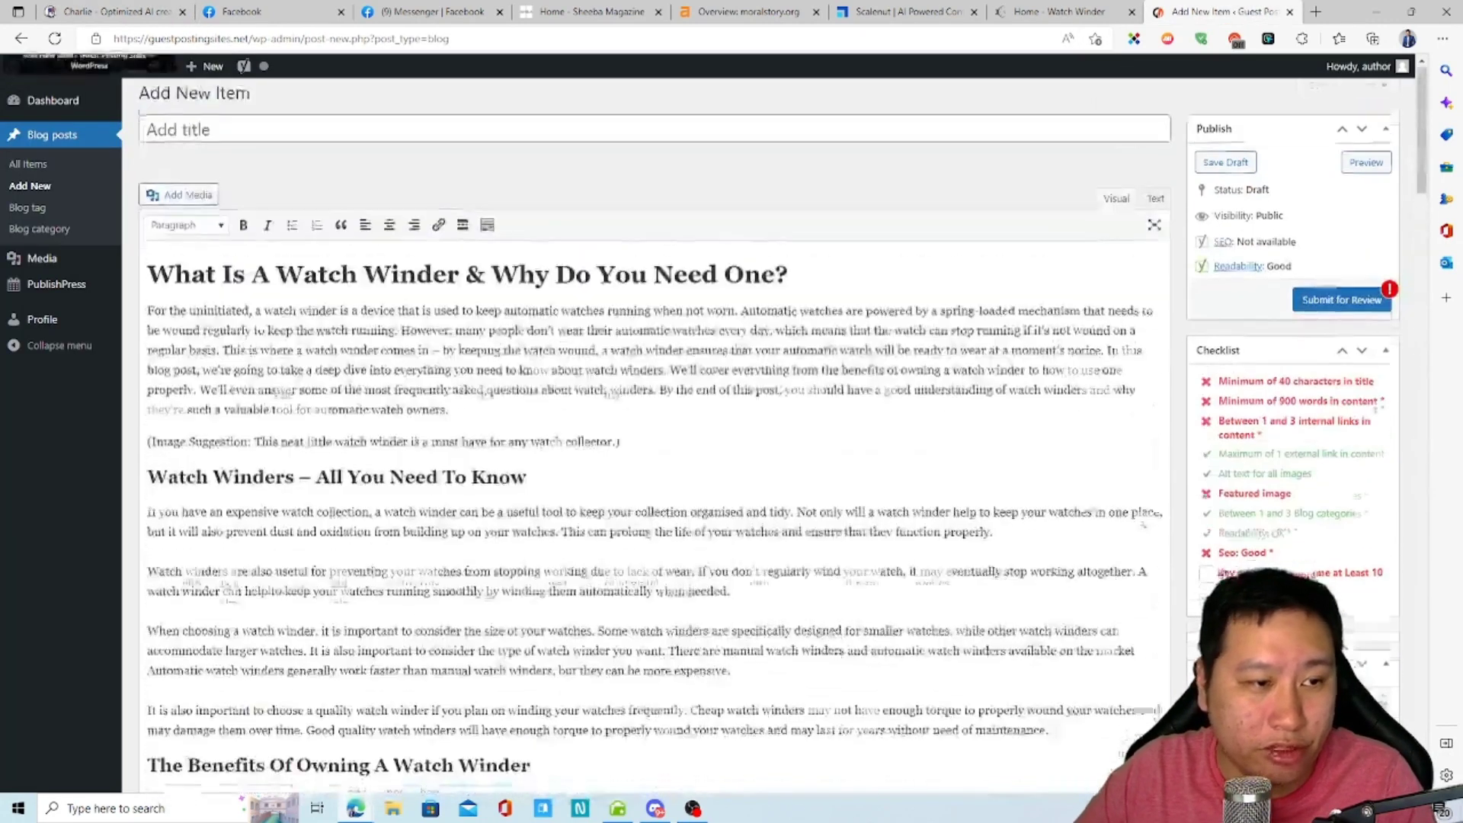
# - Move the heading "What Is A Watch Winder & Why Do You Need One?" from the article body into the title field and remove the leftover blank line
pyautogui.click(579, 298)
pyautogui.moveTo(823, 283); pyautogui.dragTo(122, 292)
pyautogui.hotkey('ctrl', 'x')
pyautogui.press('Delete')
pyautogui.hotkey('ctrl', 'z')
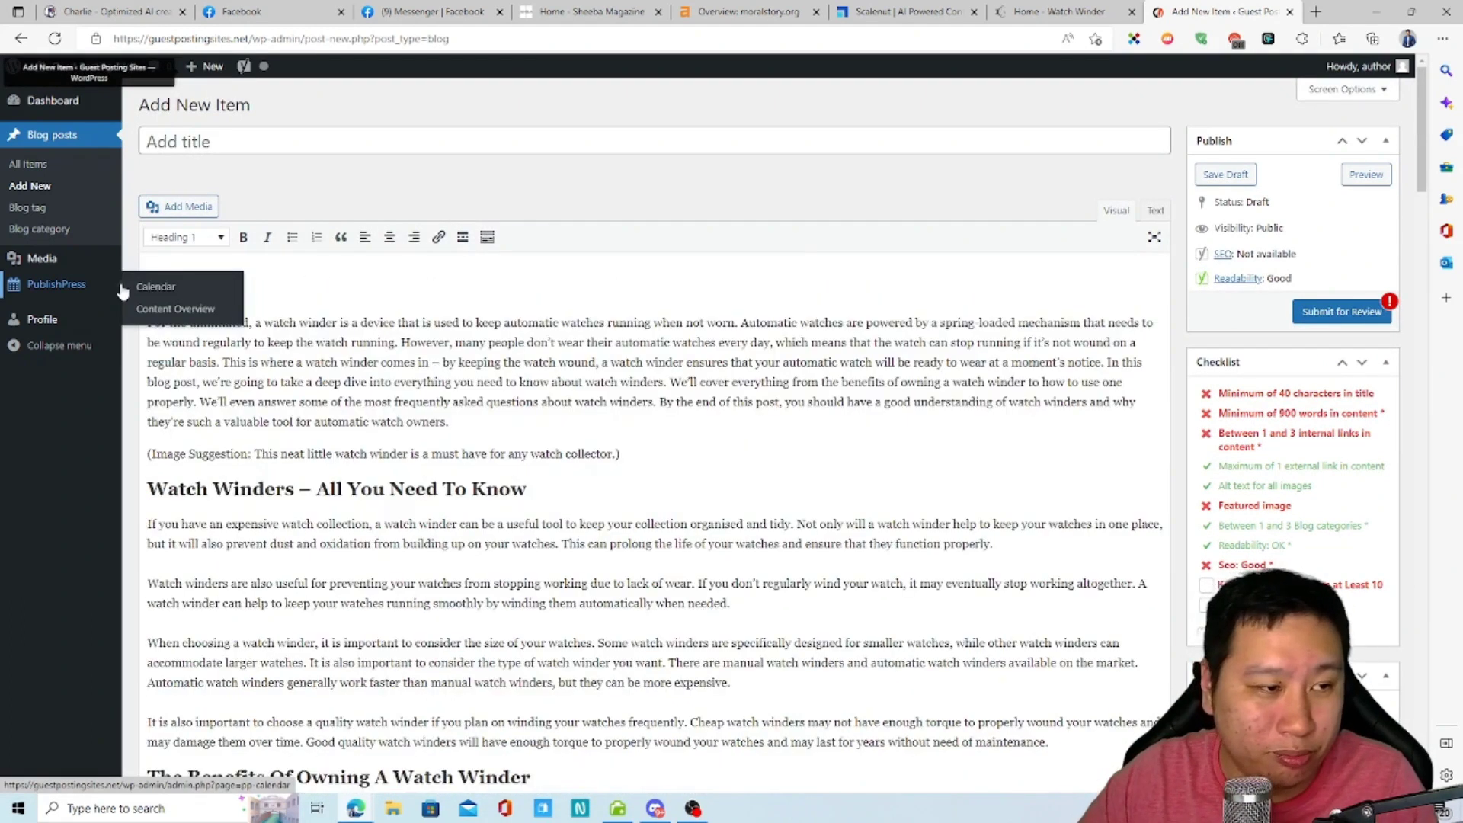
pyautogui.click(149, 322)
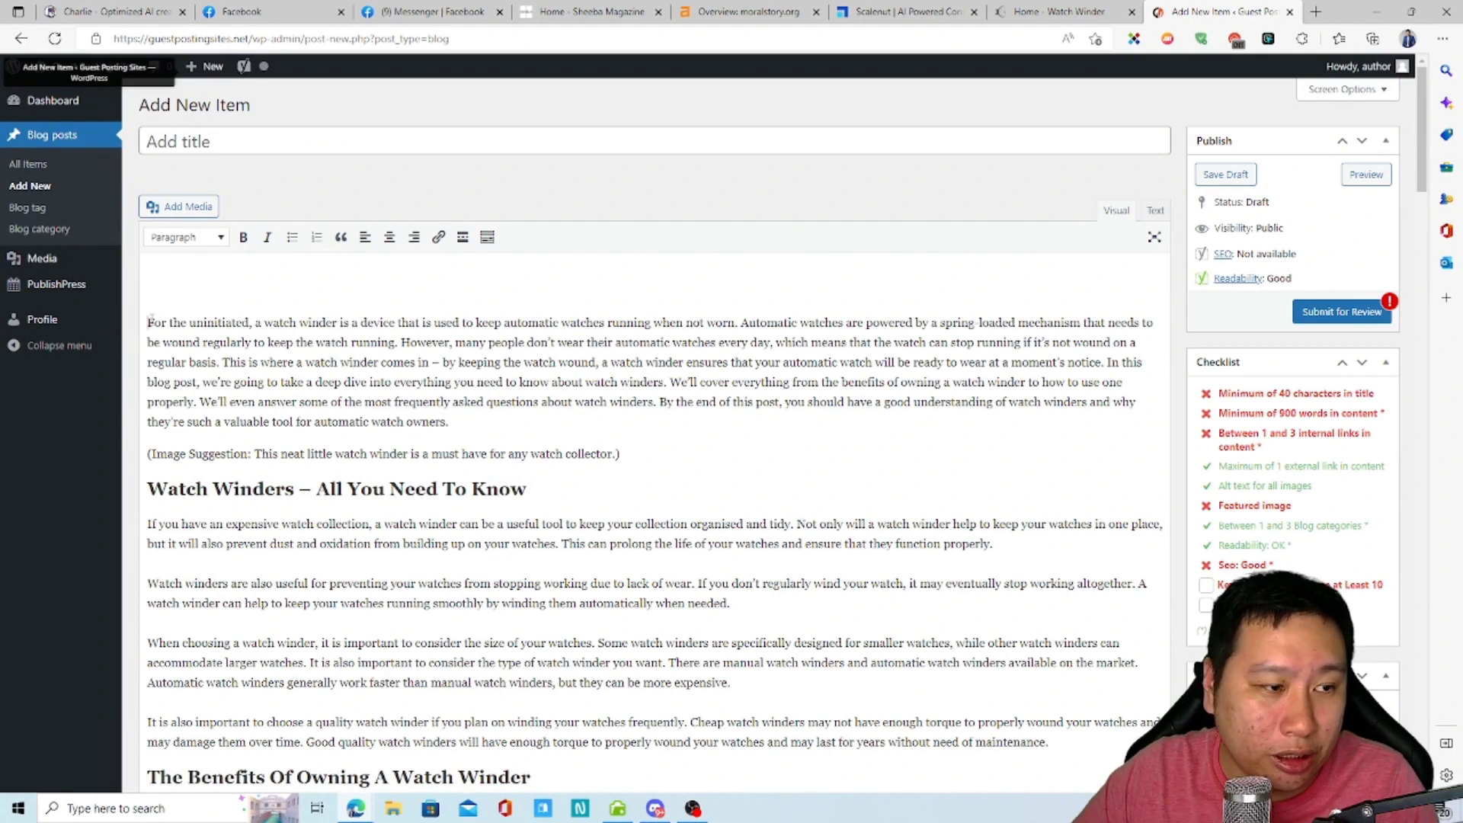
pyautogui.press('BackSpace')
pyautogui.click(313, 142)
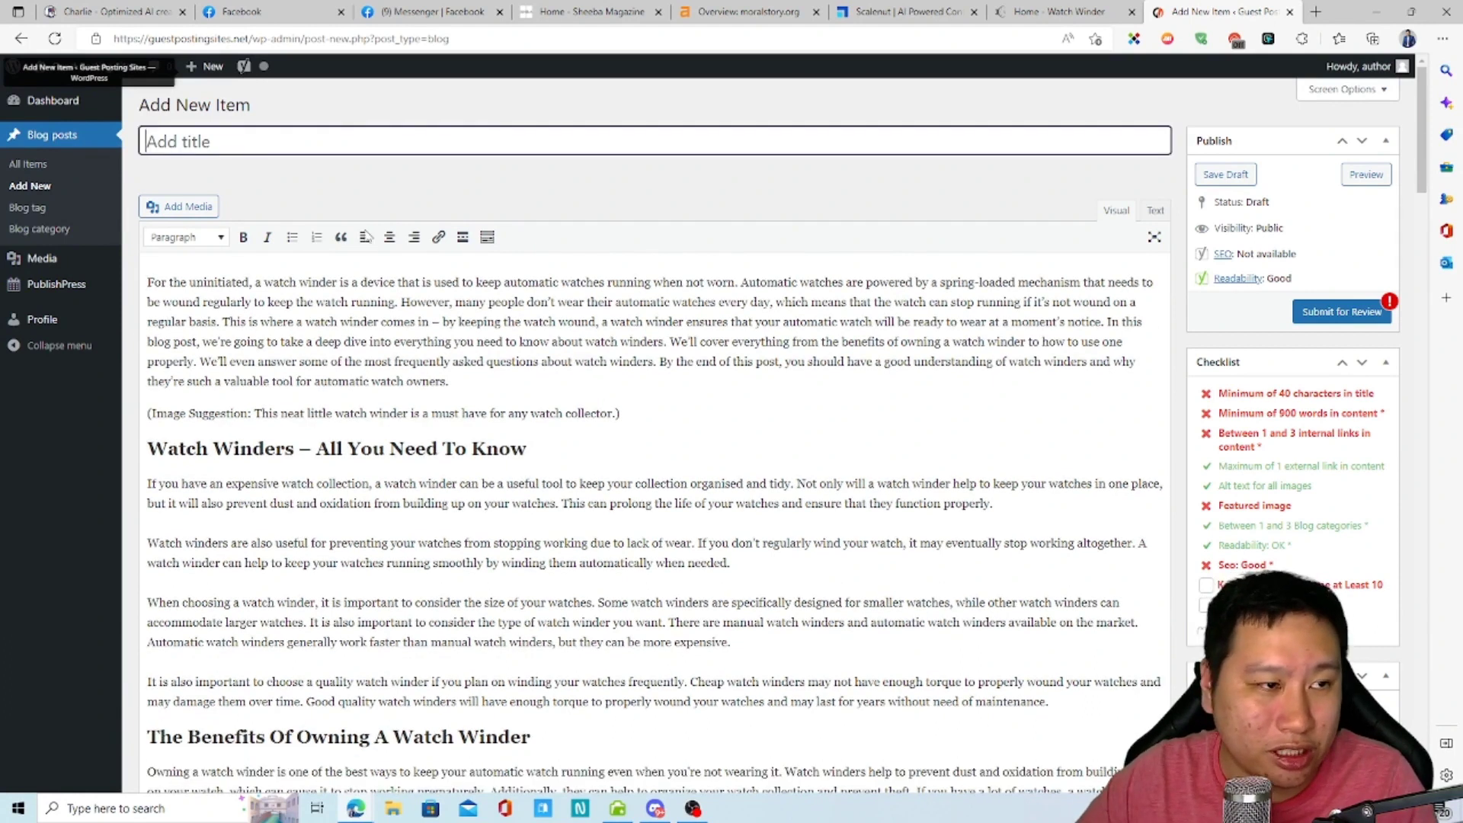
pyautogui.hotkey('ctrl', 'v')
# - Turn on distraction-free writing and review the article's introduction, the image suggestion line and the "Watch Winders – All You Need To Know" section
pyautogui.scroll(-1, 493, 360)
pyautogui.scroll(1, 493, 359)
pyautogui.click(1155, 237)
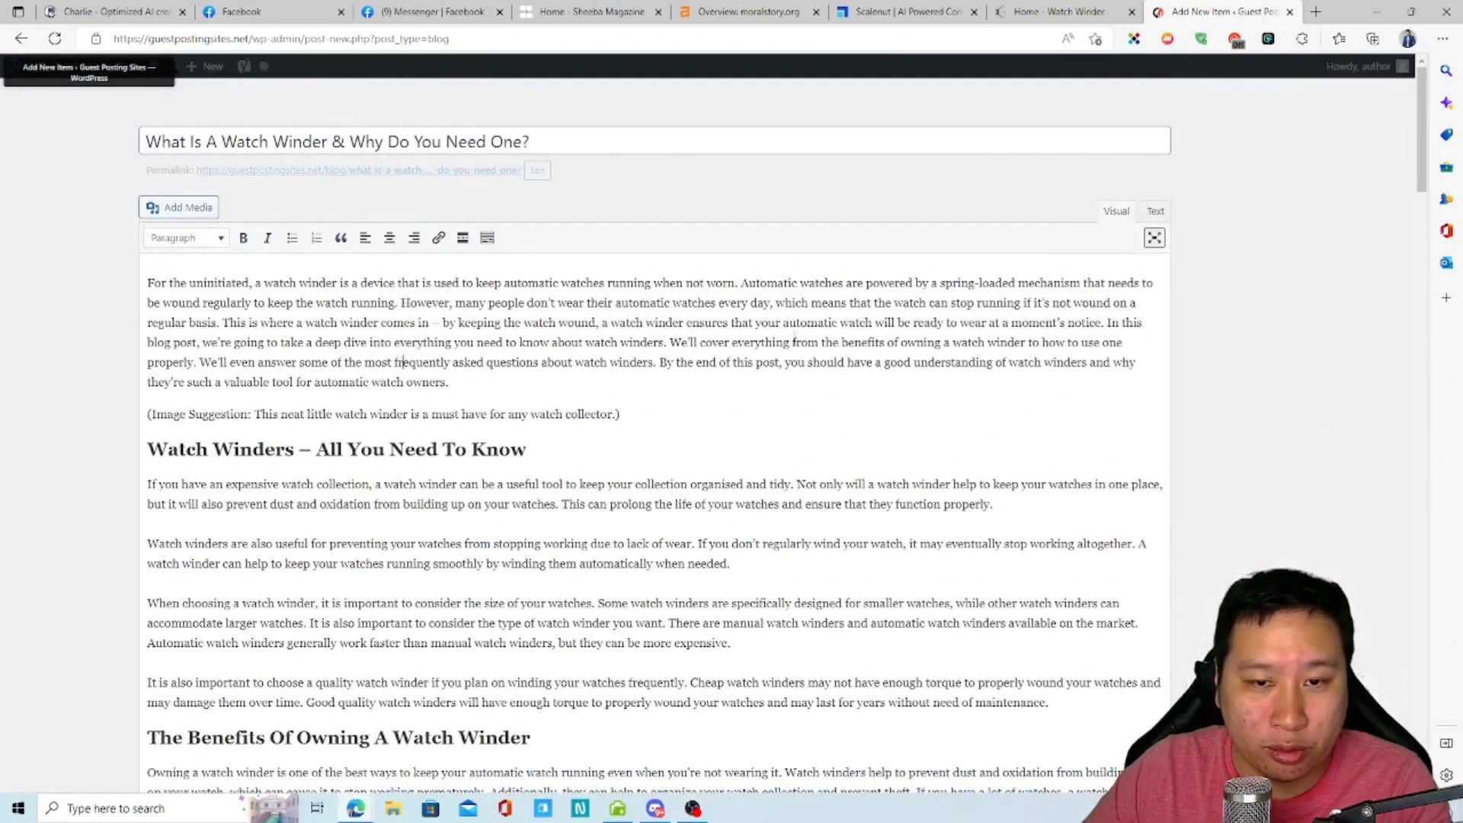
pyautogui.scroll(-3, 147, 388)
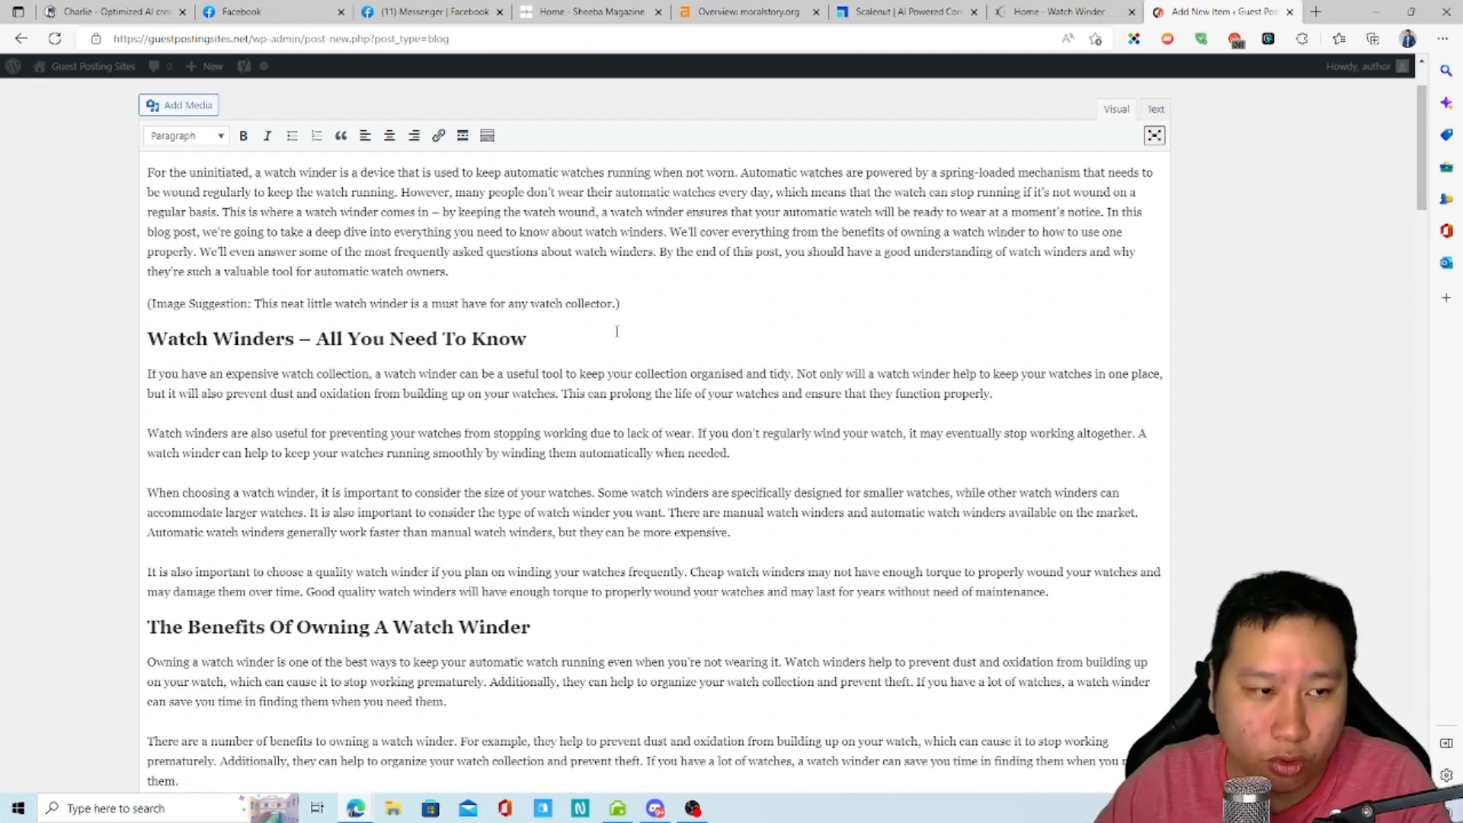
pyautogui.moveTo(313, 272); pyautogui.dragTo(450, 272)
pyautogui.click(485, 452)
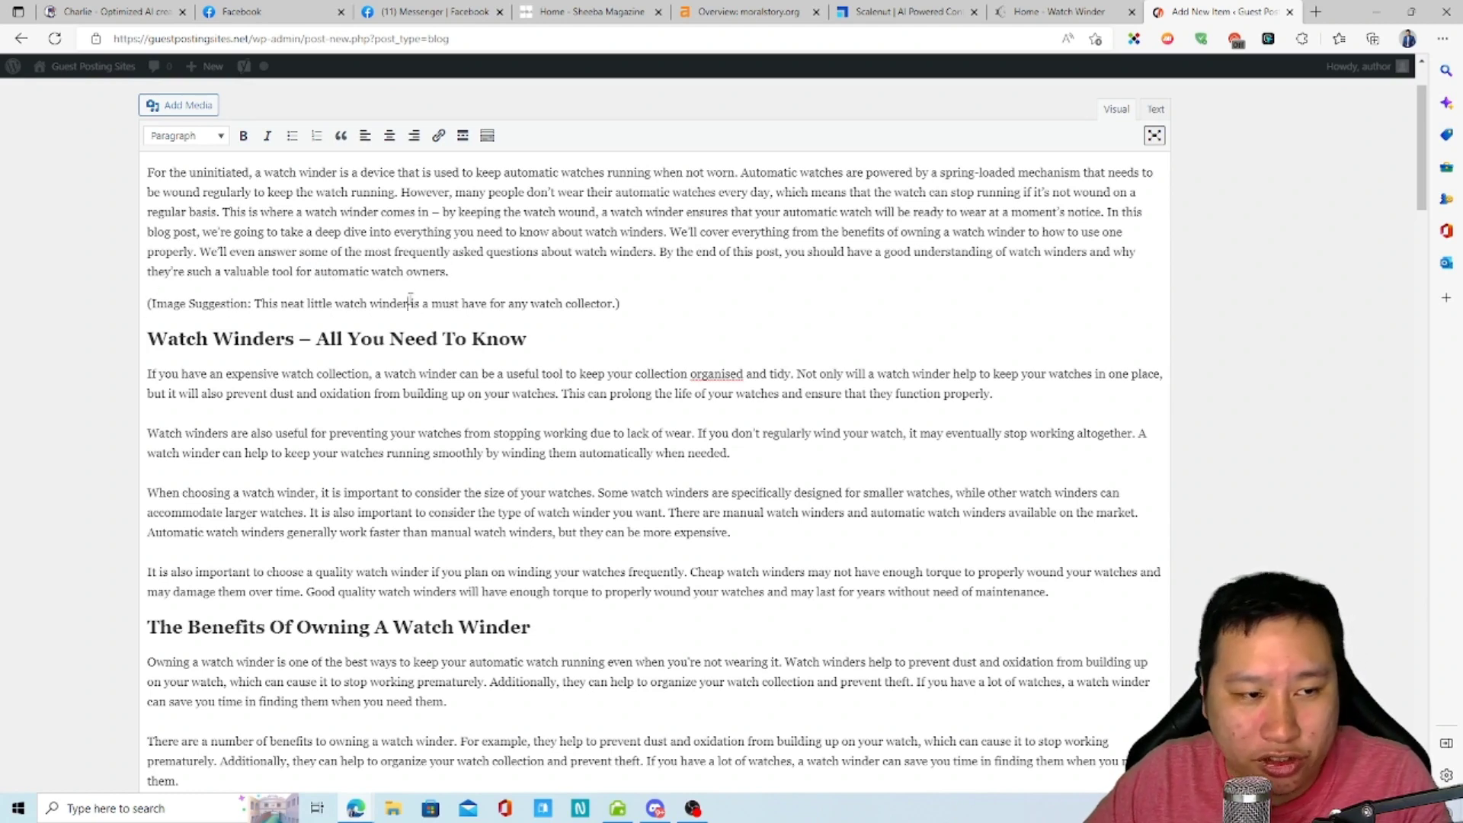
pyautogui.moveTo(622, 304); pyautogui.dragTo(150, 316)
pyautogui.click(266, 316)
pyautogui.moveTo(254, 307); pyautogui.dragTo(474, 306)
pyautogui.click(475, 307)
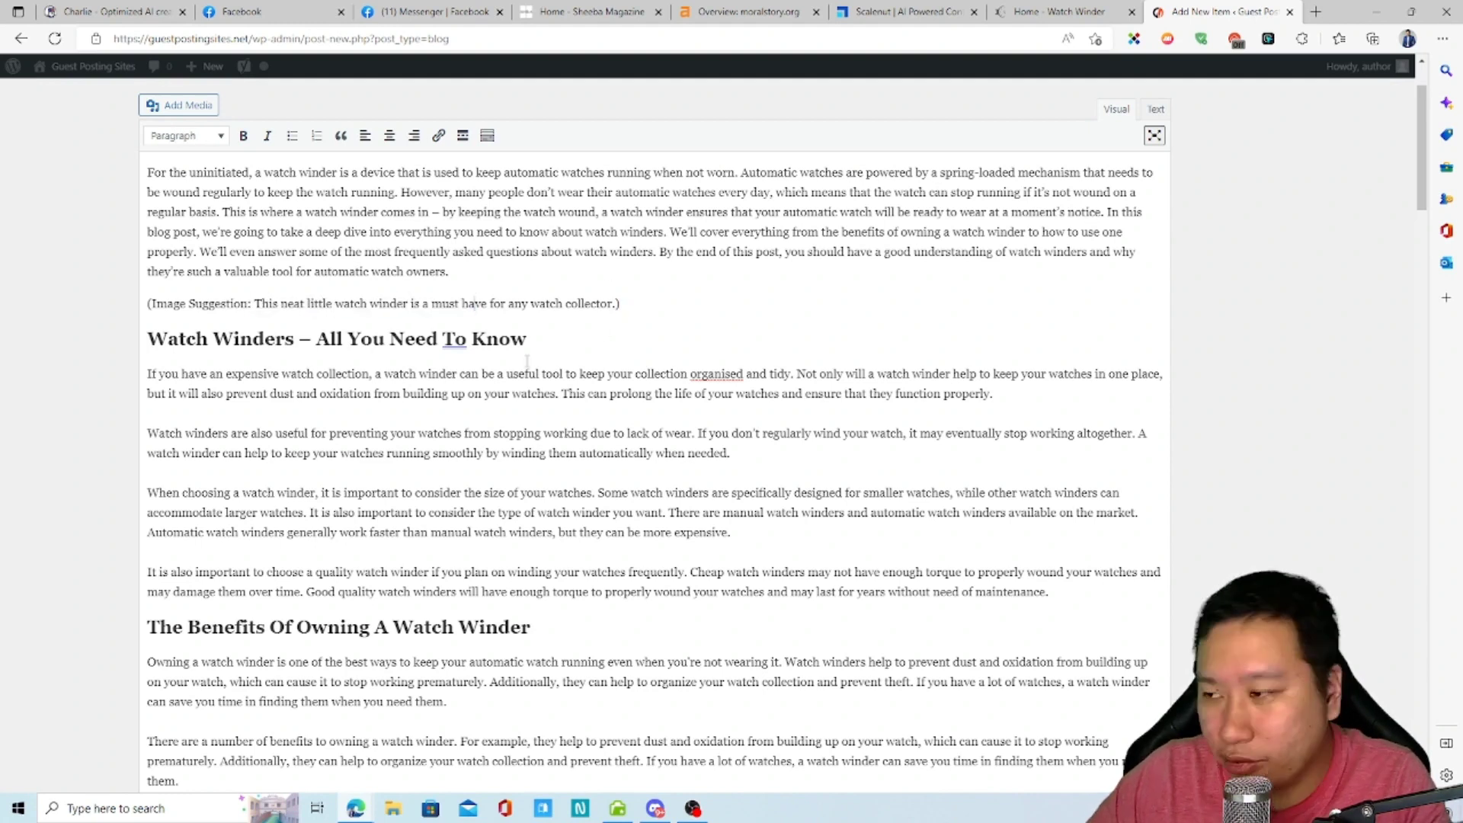
pyautogui.scroll(-2, 199, 358)
pyautogui.scroll(-1, 199, 357)
pyautogui.scroll(1, 197, 320)
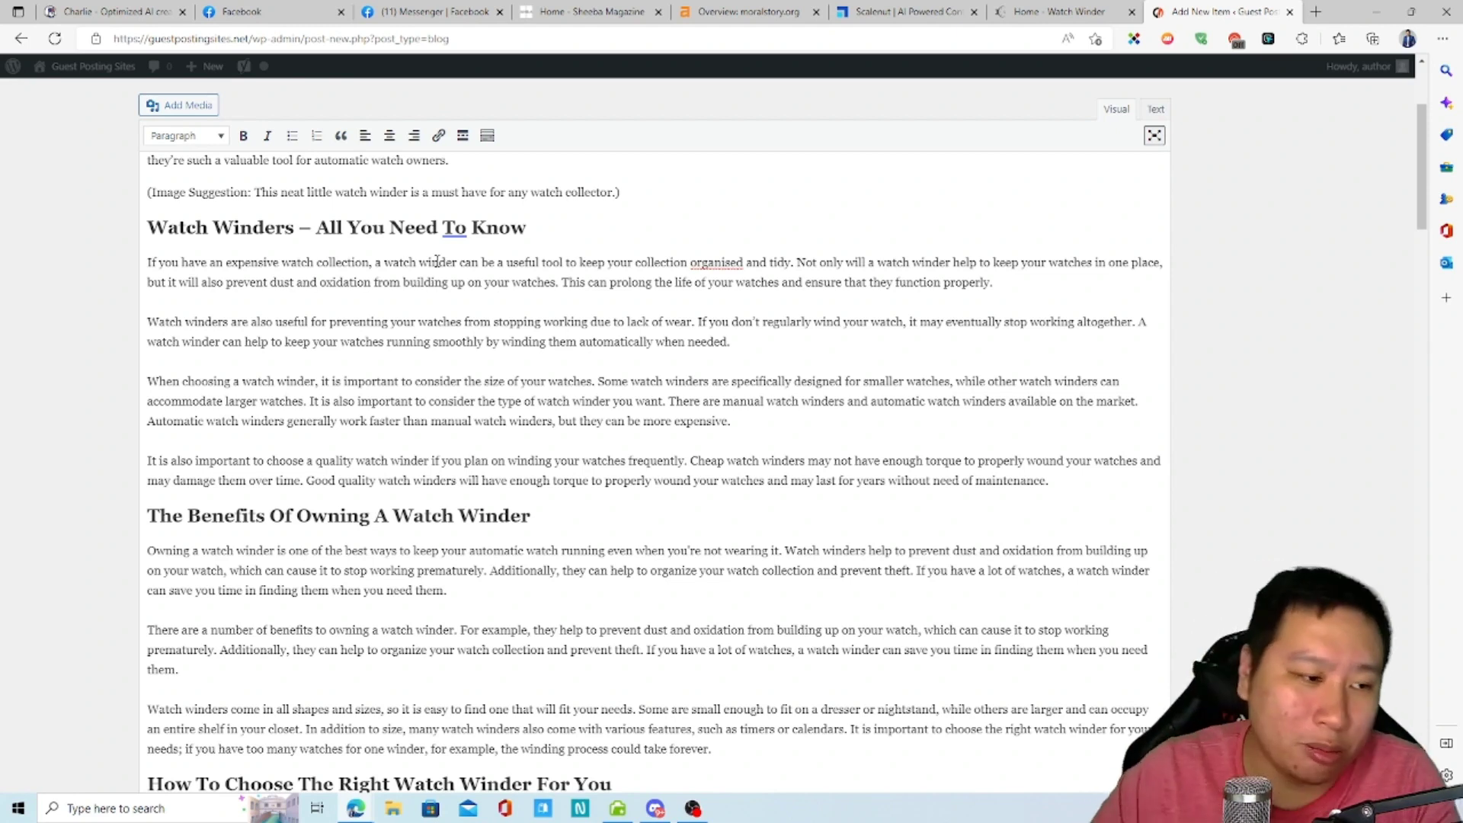
# - Review the "The Benefits Of Owning A Watch Winder" section, focusing on the sentences about preventing dust, oxidation and theft
pyautogui.scroll(-3, 693, 450)
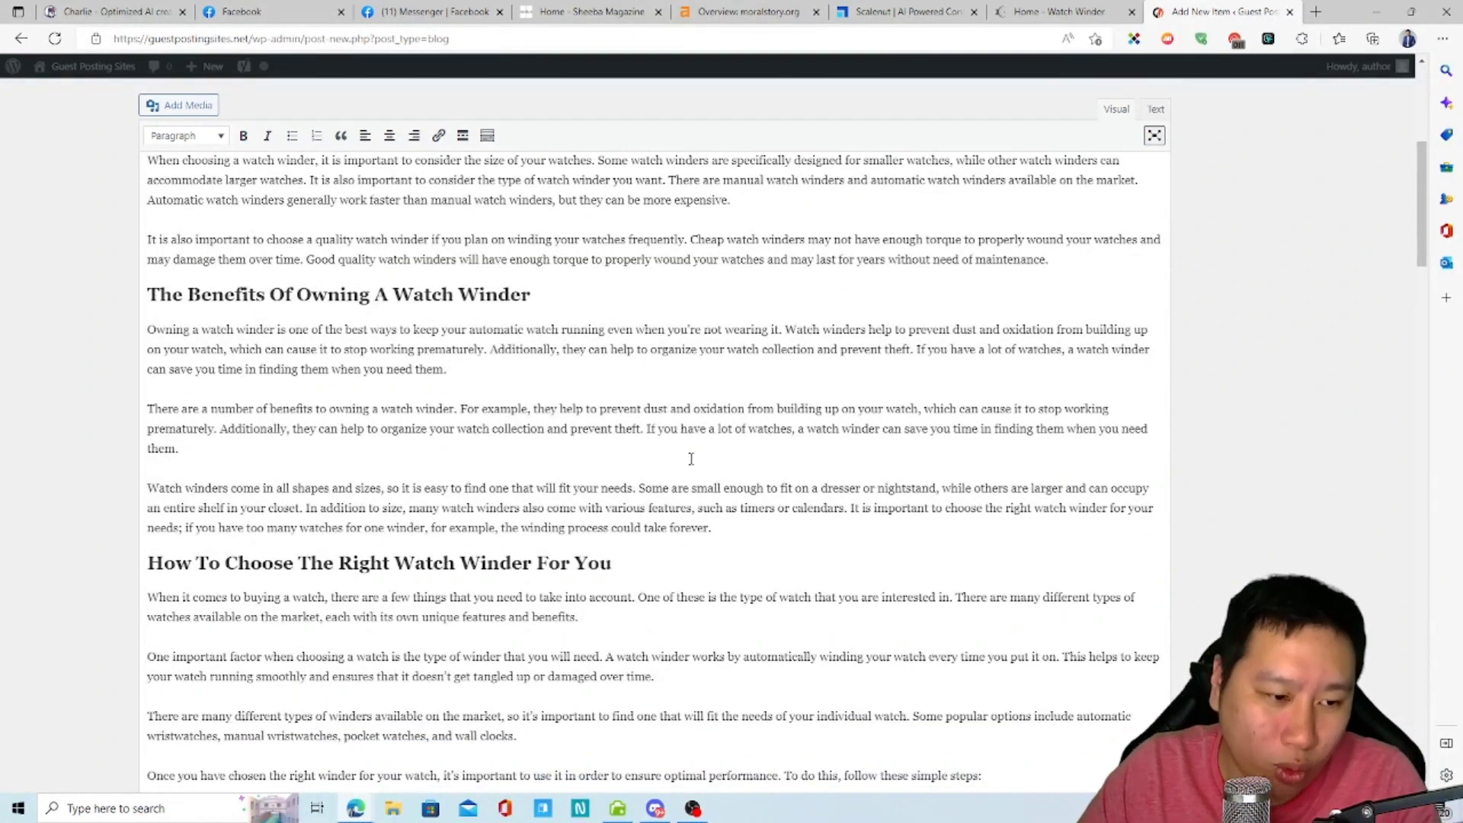
pyautogui.scroll(-4, 691, 459)
pyautogui.scroll(1, 691, 459)
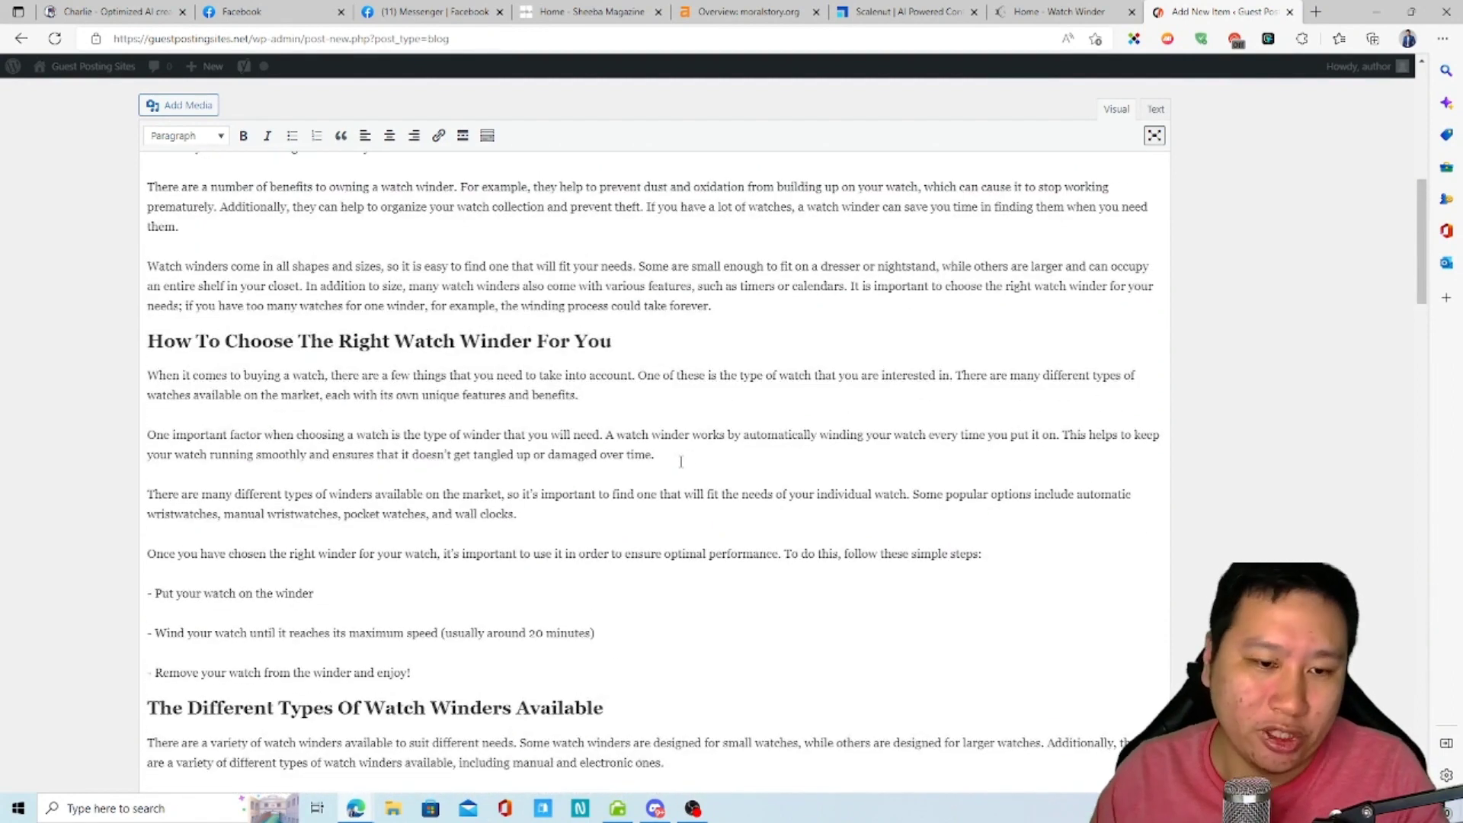
pyautogui.scroll(3, 682, 461)
pyautogui.scroll(-1, 689, 461)
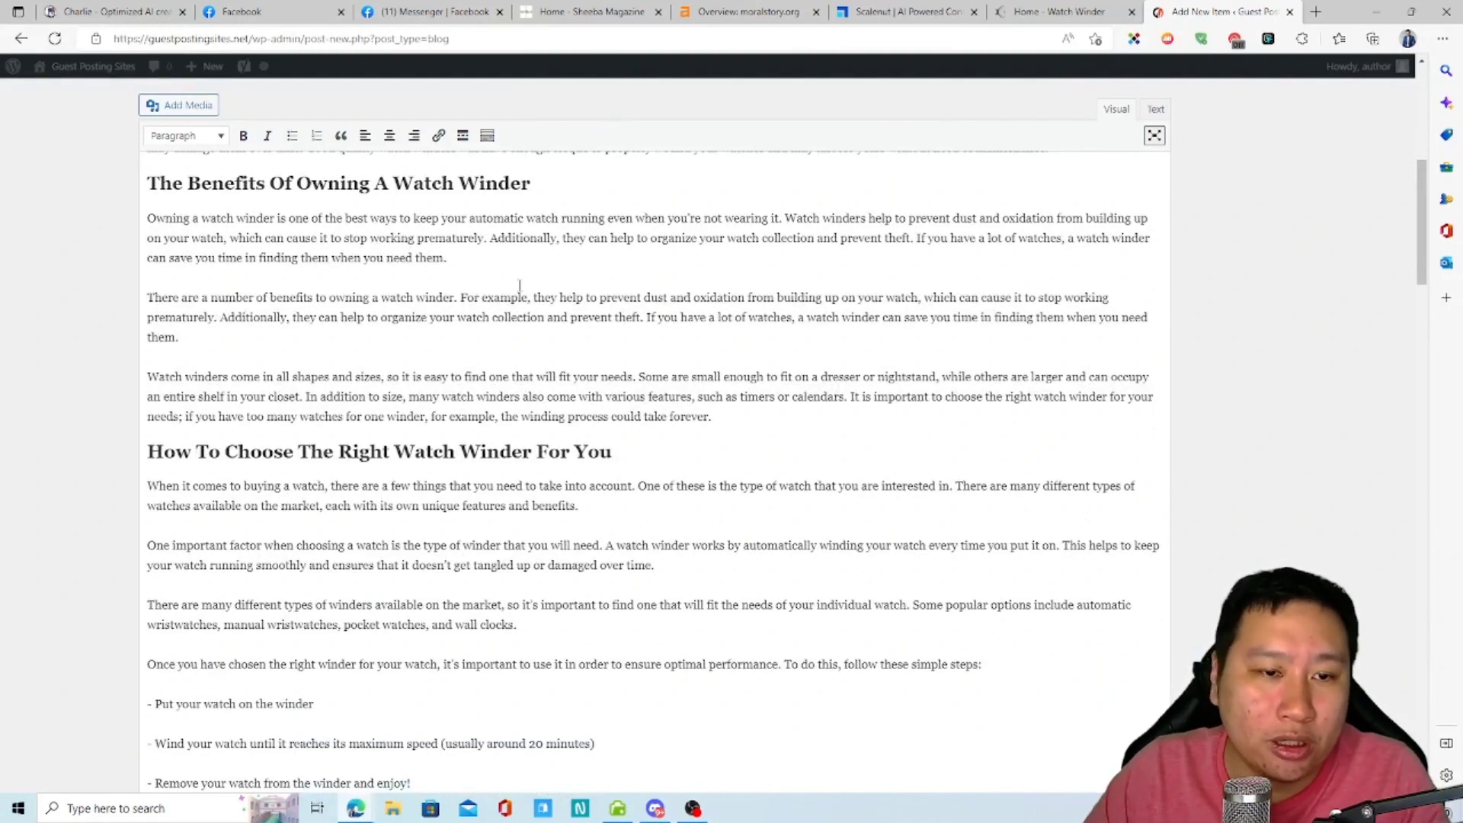
pyautogui.scroll(-2, 509, 329)
pyautogui.scroll(2, 509, 329)
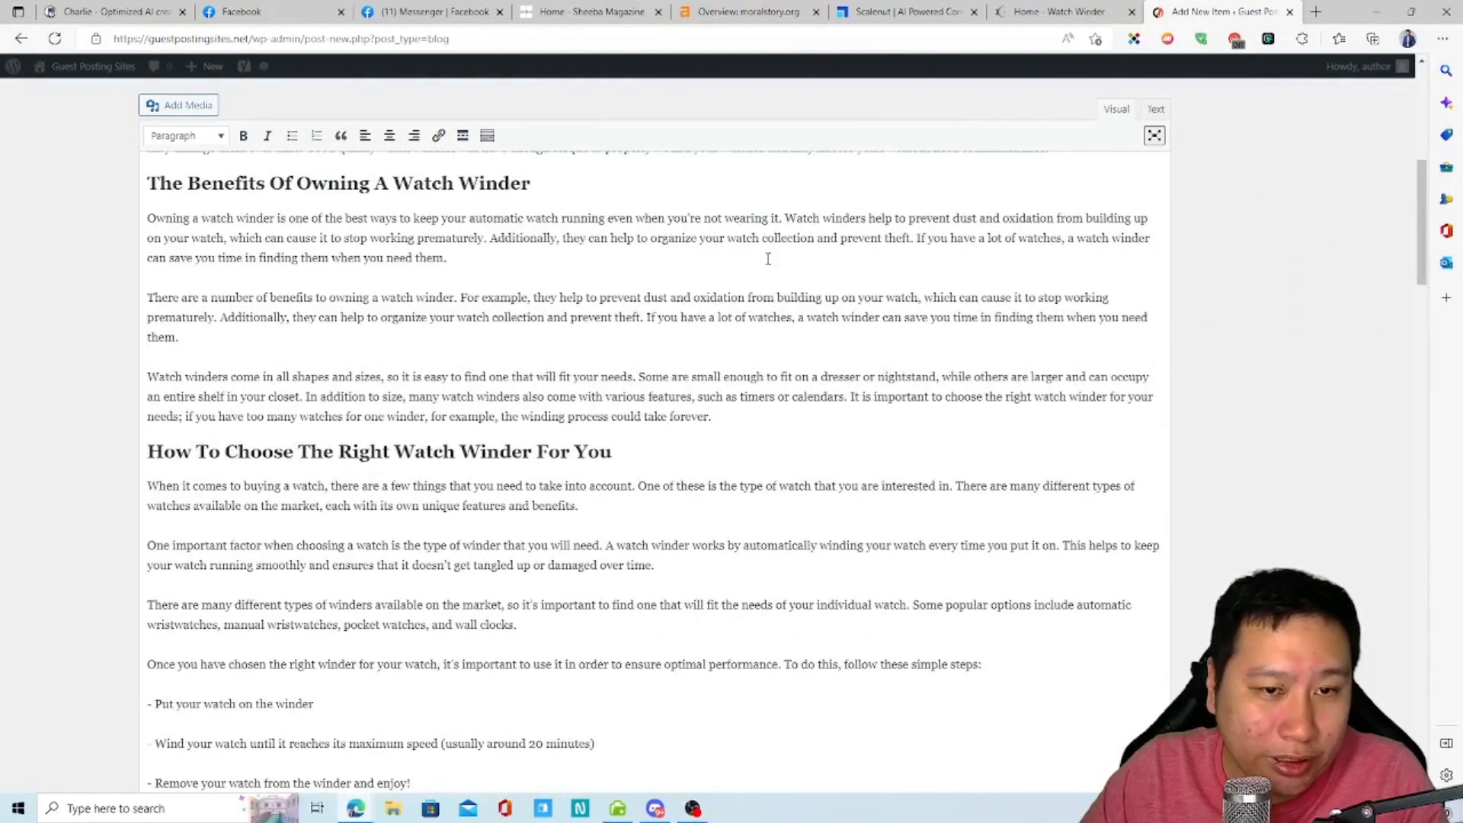
pyautogui.moveTo(783, 217); pyautogui.dragTo(895, 219)
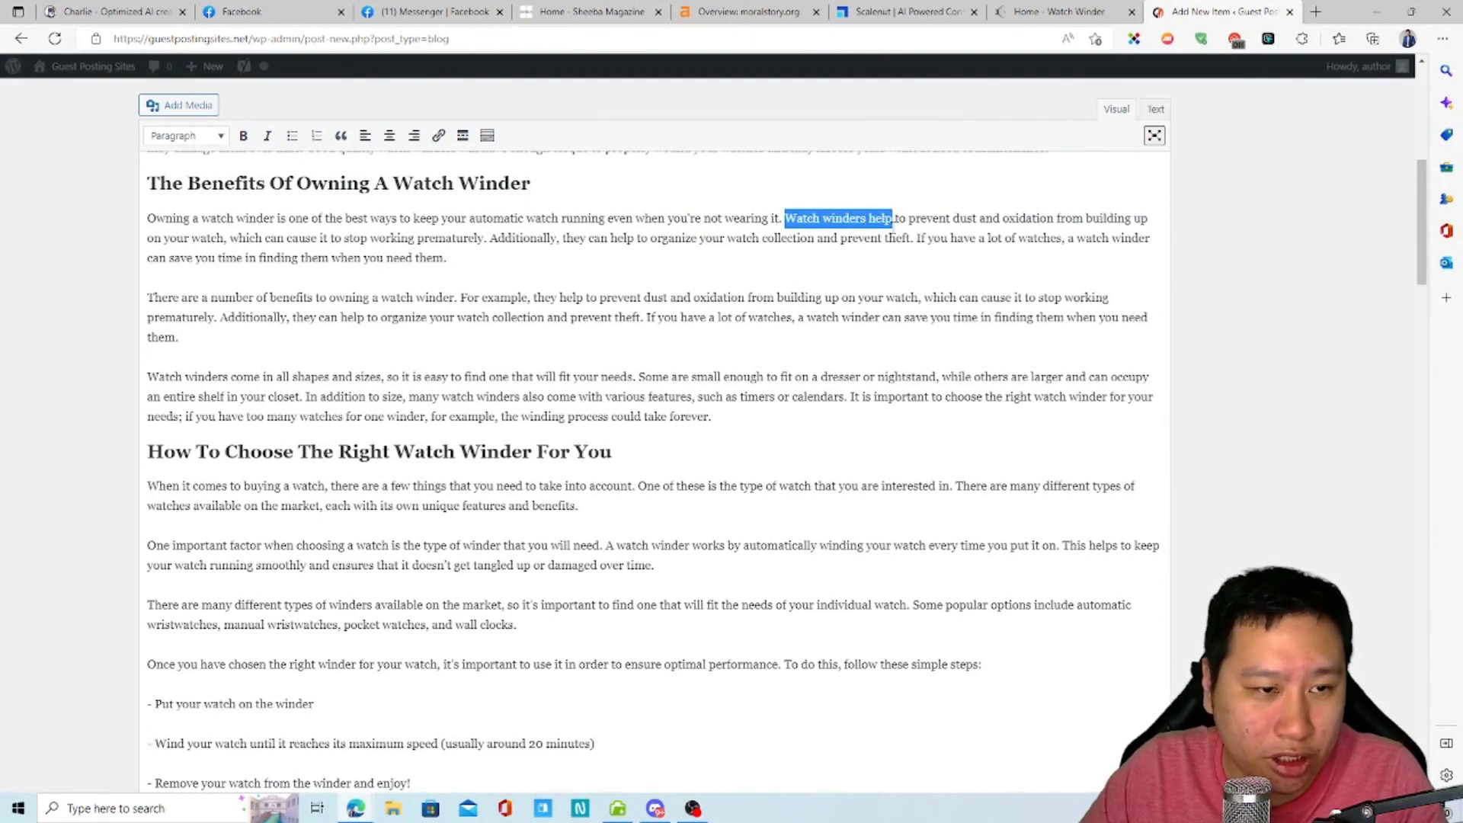
pyautogui.press('Right')
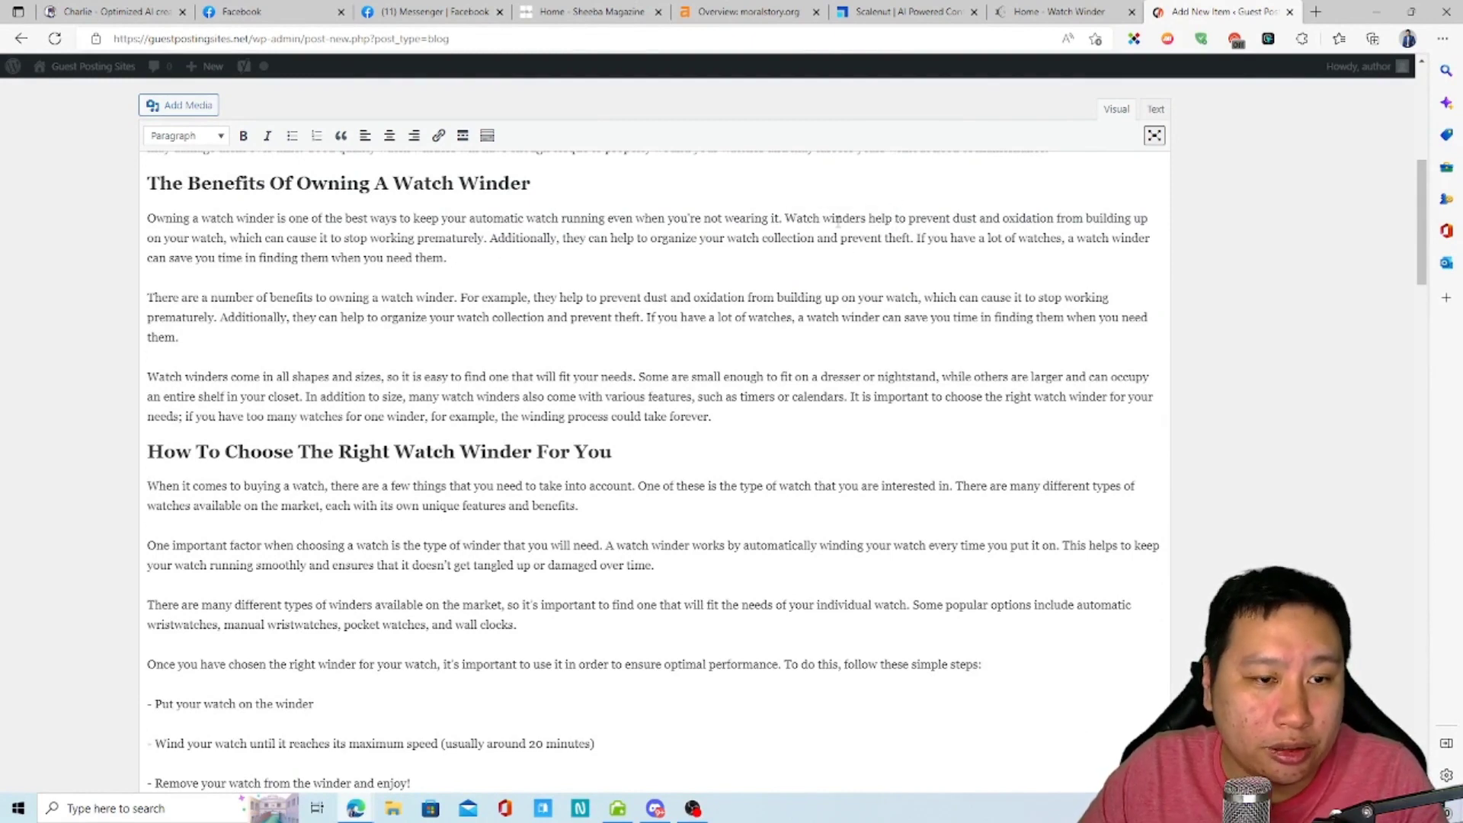
pyautogui.moveTo(776, 218); pyautogui.dragTo(1004, 239)
pyautogui.click(850, 278)
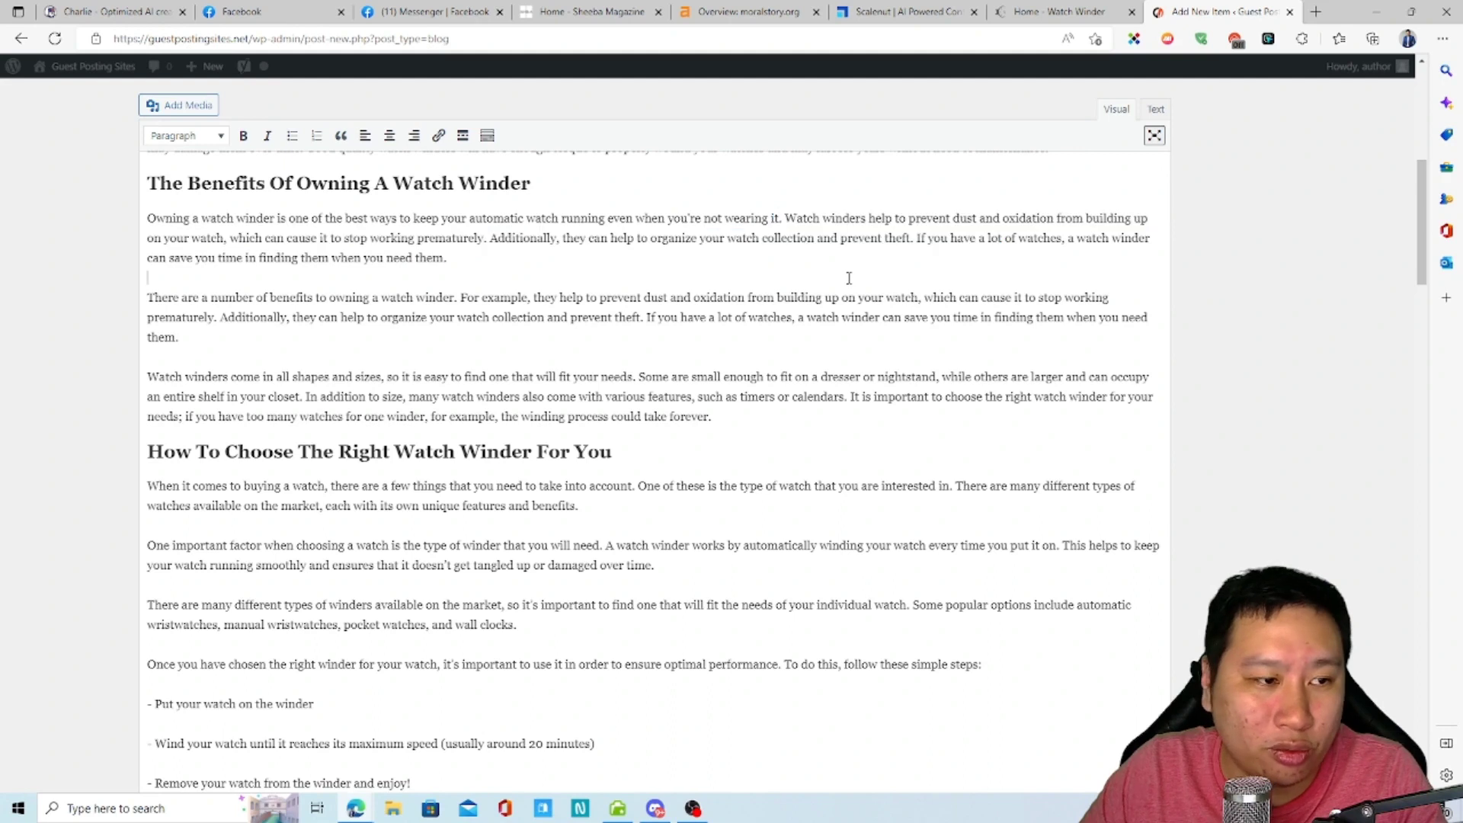
pyautogui.click(411, 359)
pyautogui.scroll(-4, 411, 359)
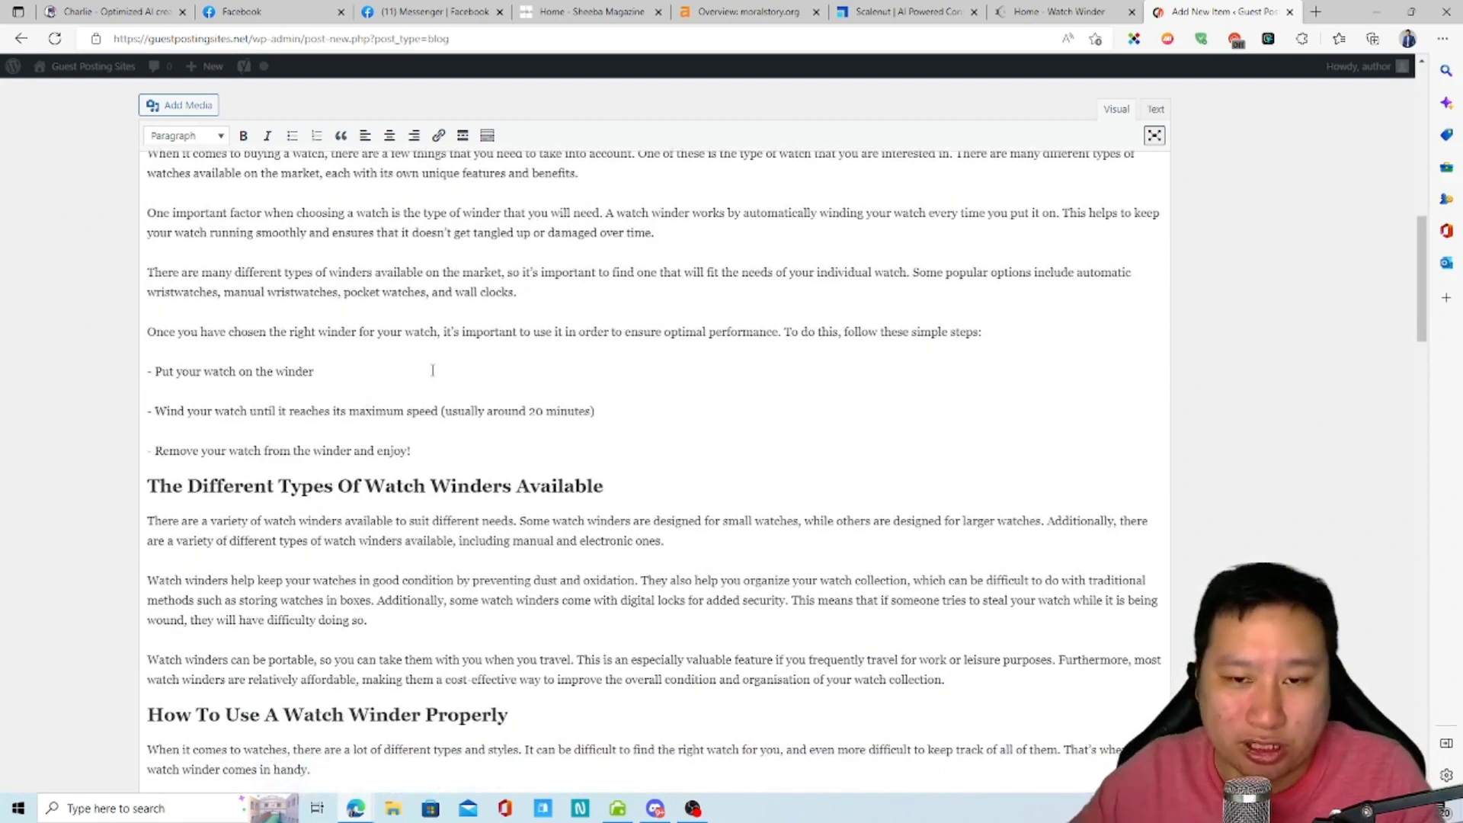
# - Read through the sections on choosing the right watch winder, the different types available and how to use one properly
pyautogui.scroll(3, 432, 371)
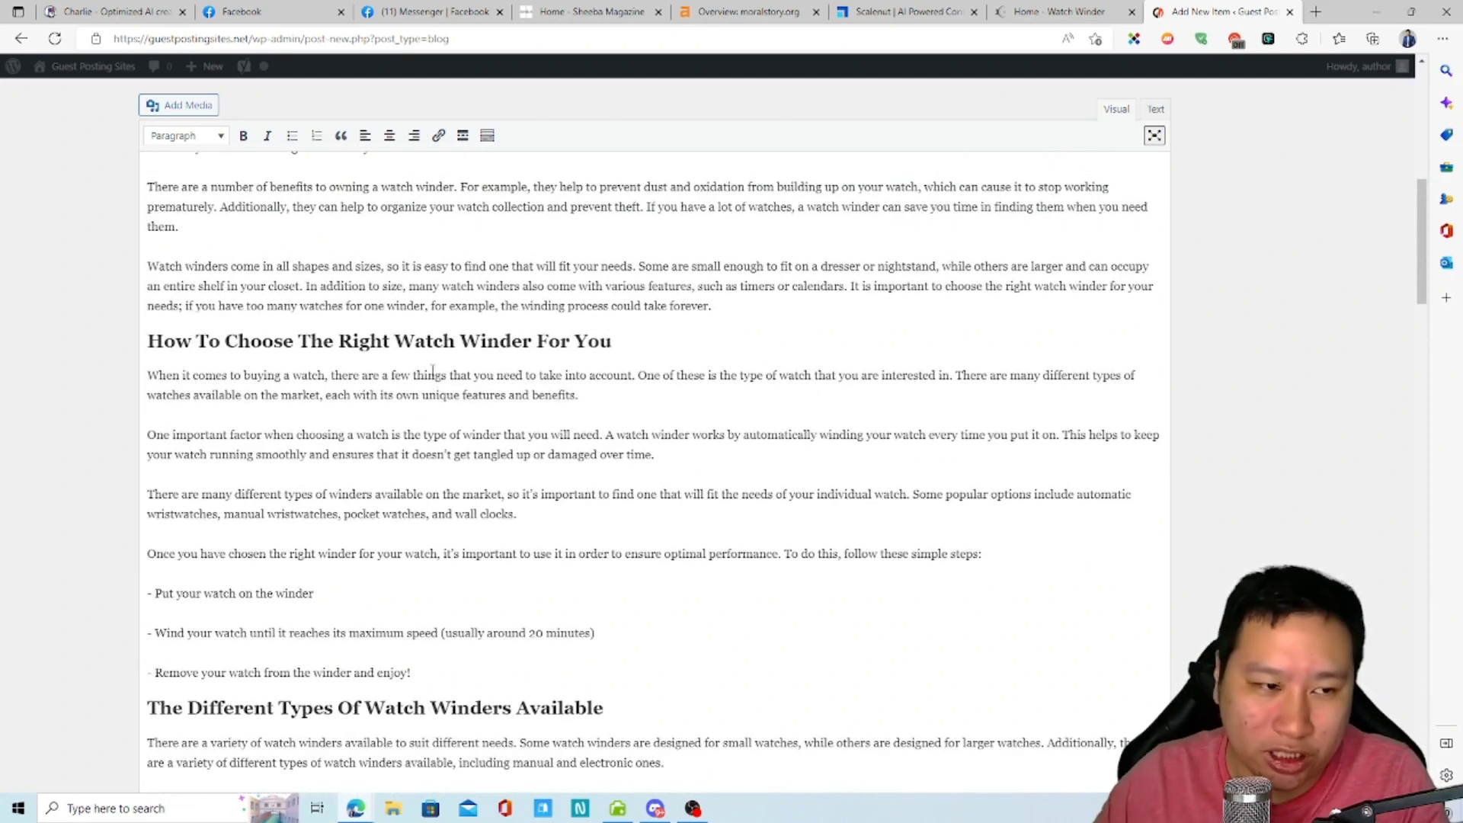
pyautogui.scroll(-1, 432, 370)
pyautogui.scroll(1, 432, 371)
pyautogui.scroll(-1, 434, 372)
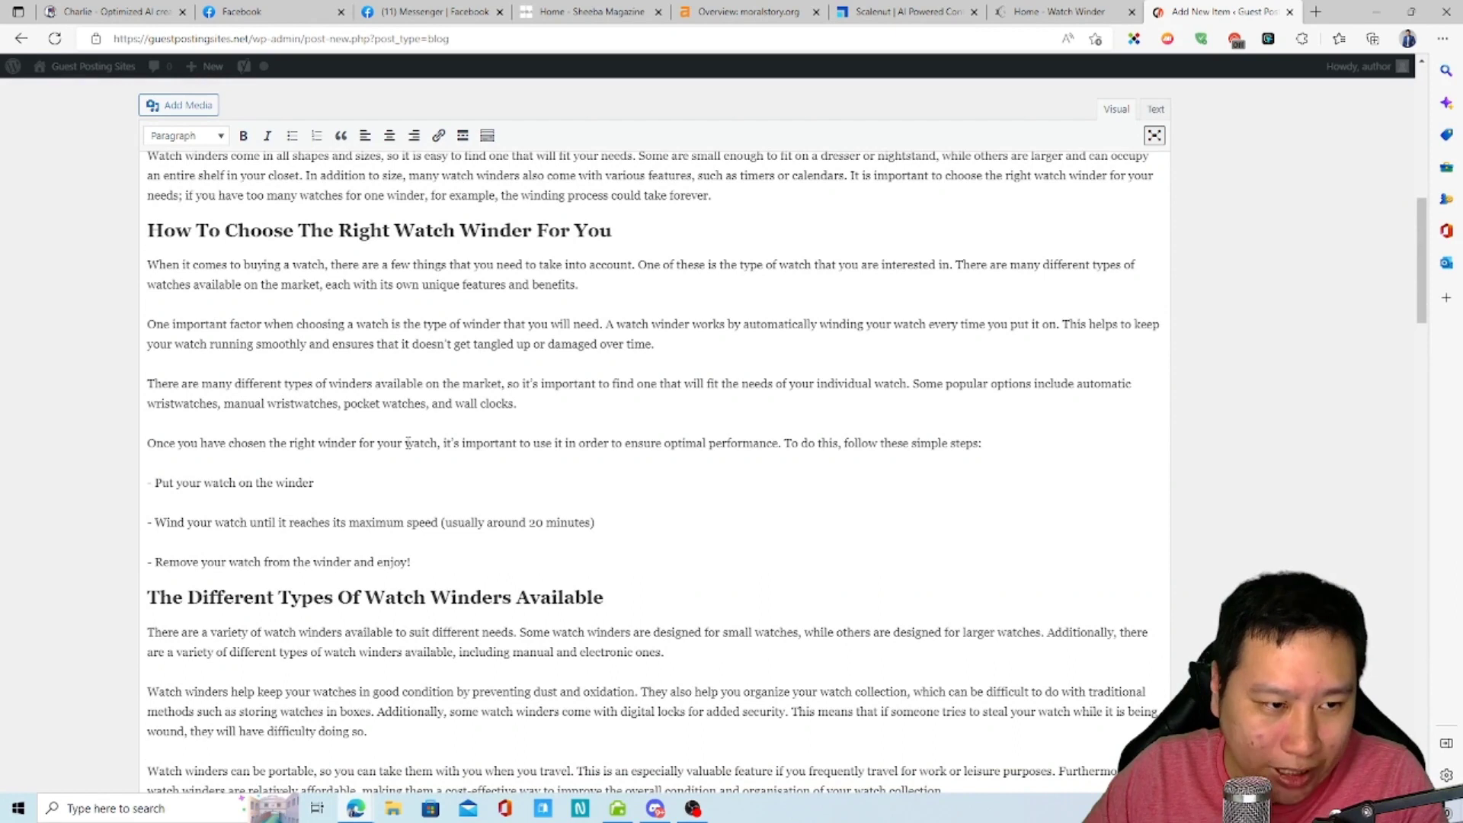
pyautogui.scroll(-5, 344, 431)
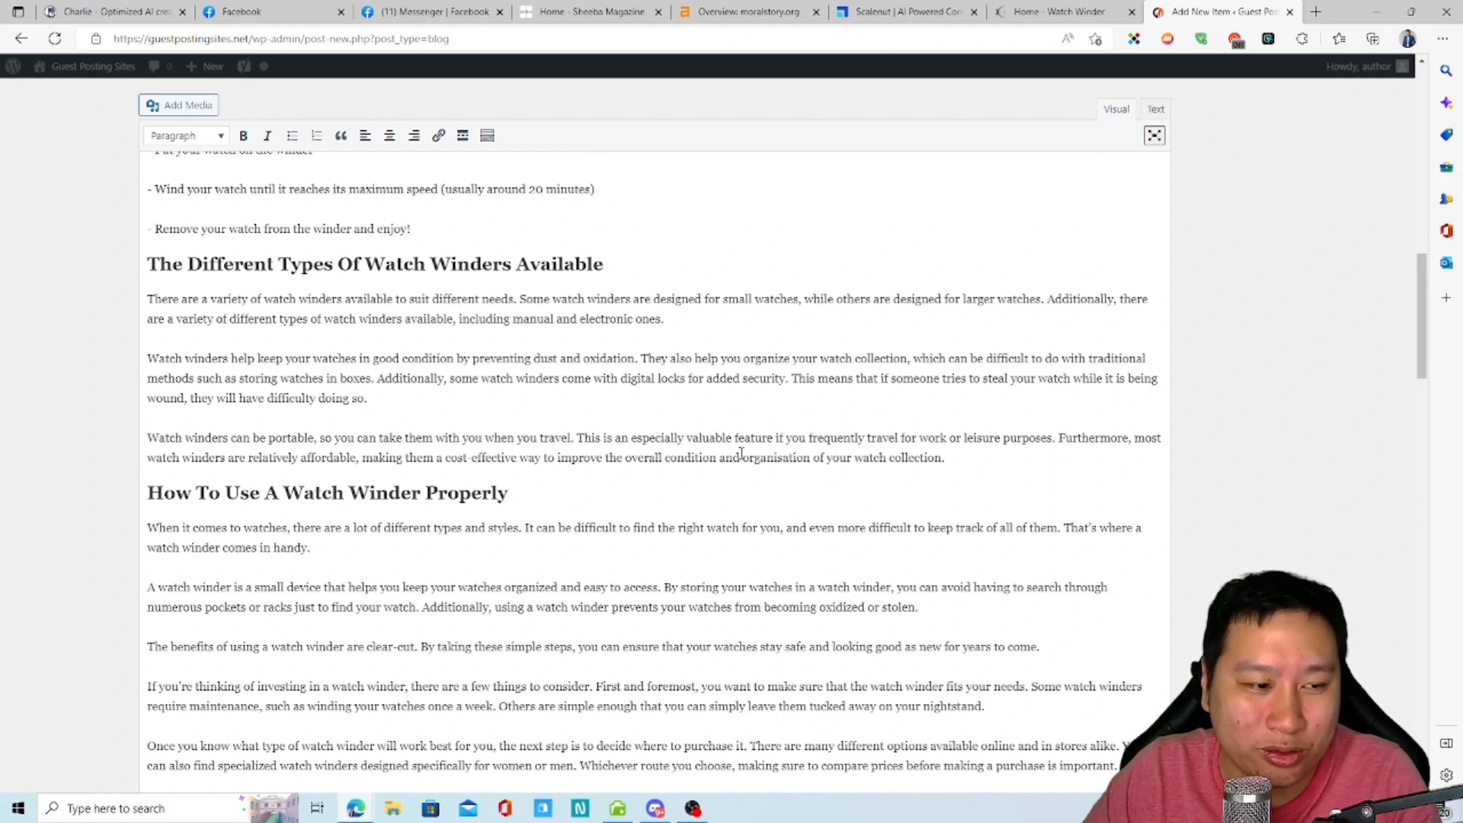
pyautogui.scroll(-3, 741, 453)
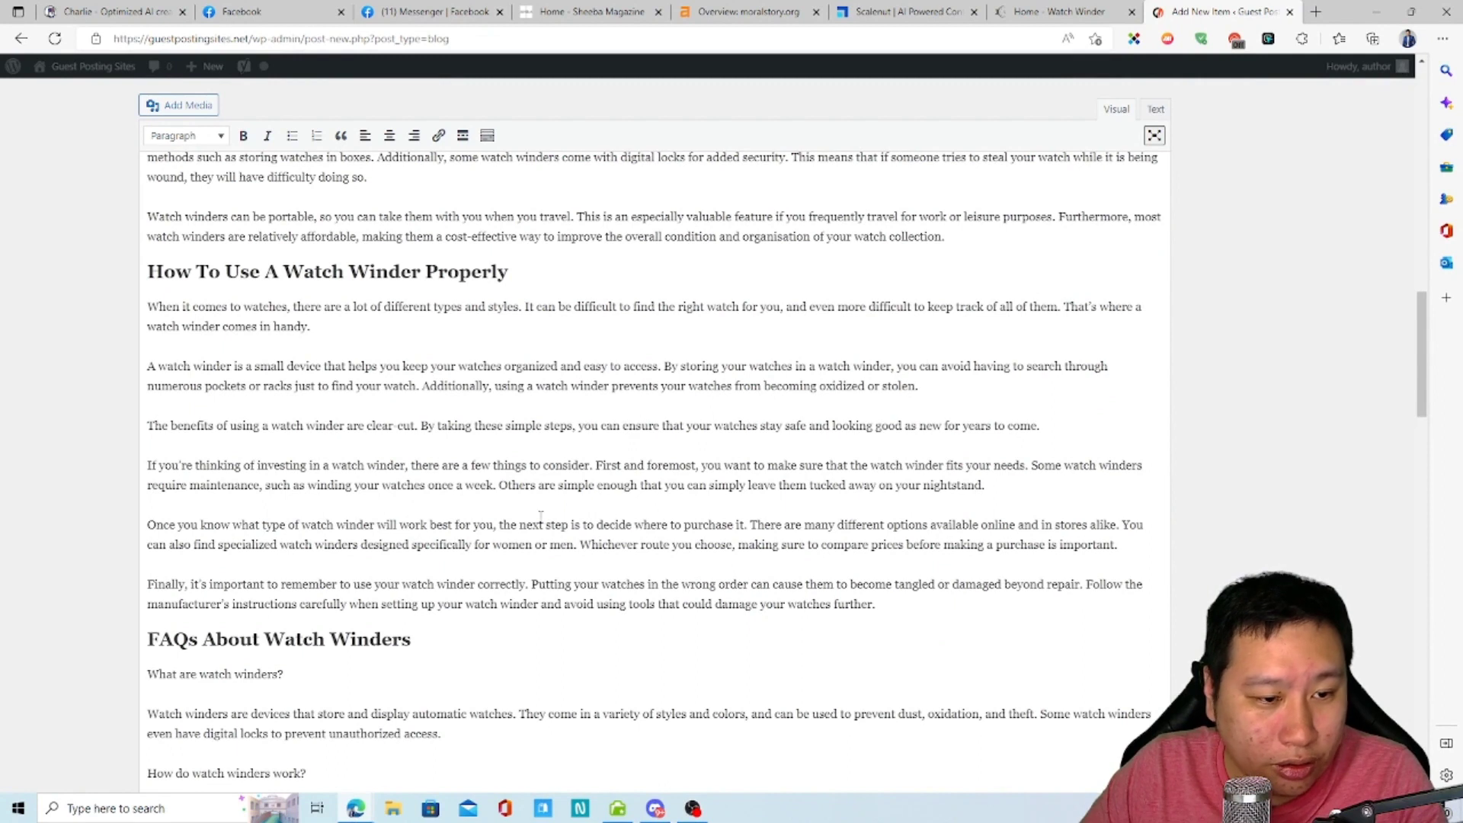
pyautogui.moveTo(1033, 473); pyautogui.dragTo(1042, 481)
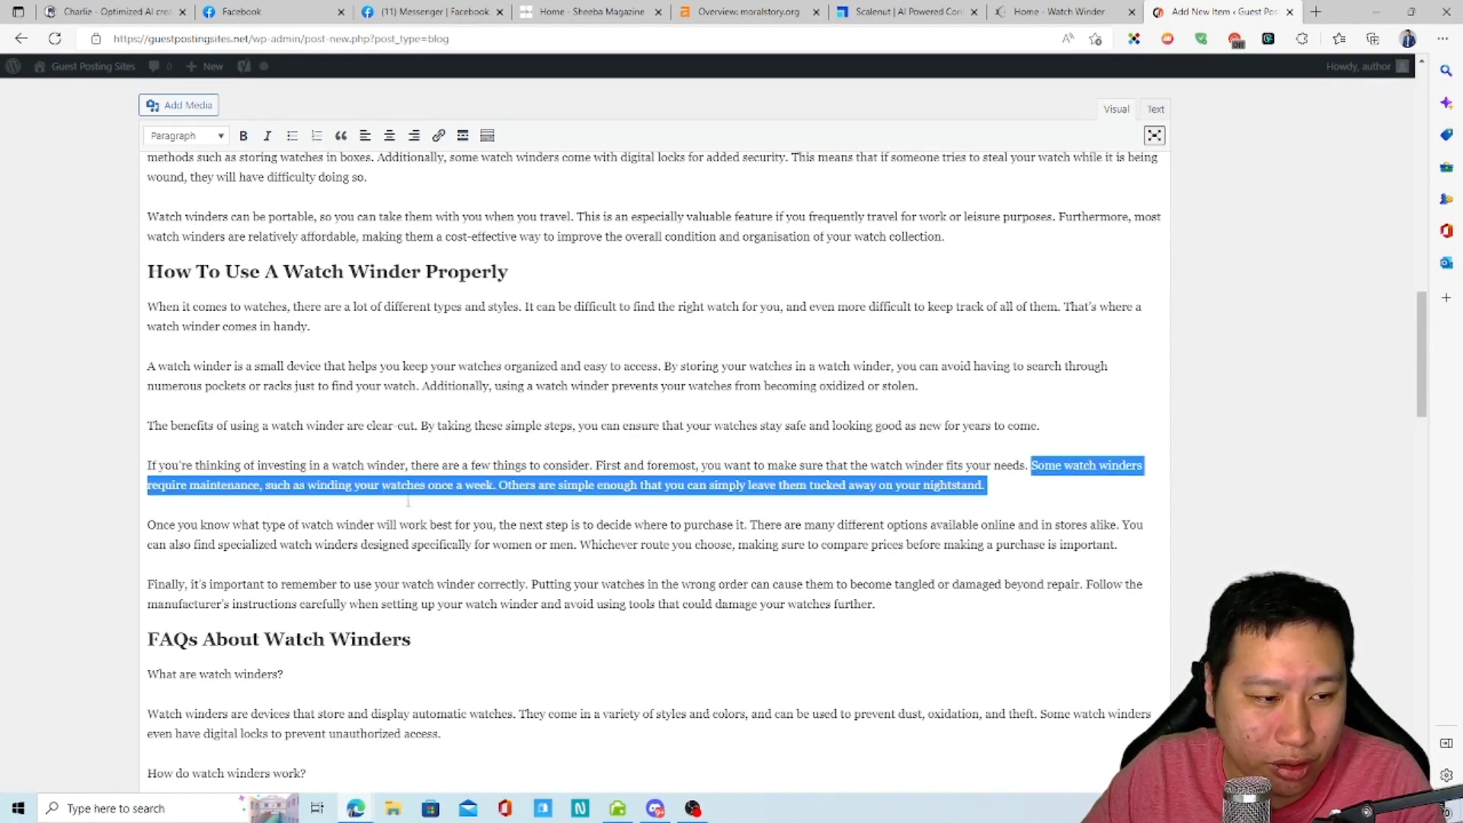
pyautogui.click(584, 526)
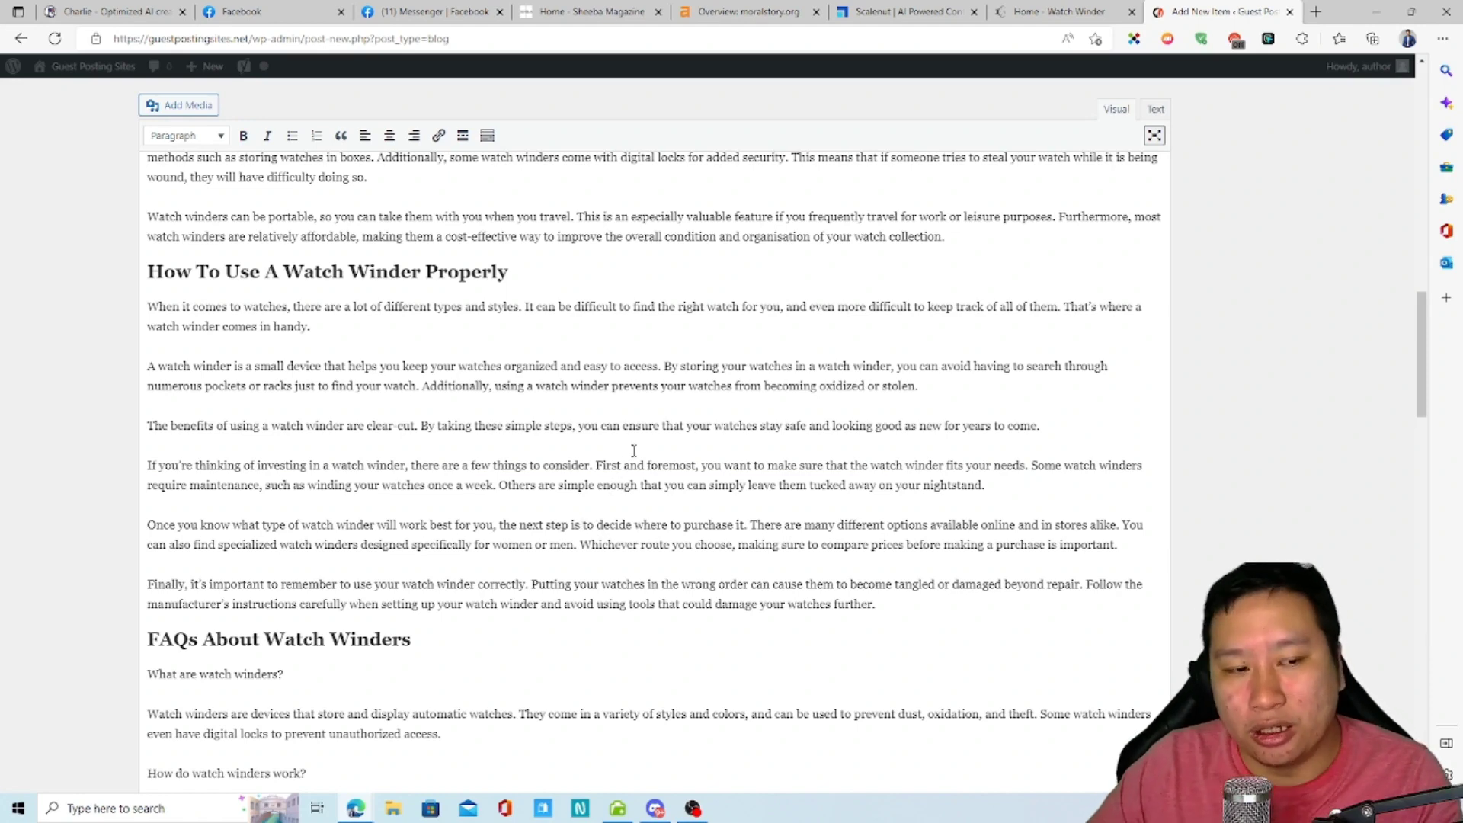
# - Apply the suggested spelling "Watch Winder" in the "Making The Most Out Of Your Watch Winder" heading and review the article through its "All In All" section
pyautogui.scroll(-3, 660, 390)
pyautogui.scroll(-4, 579, 429)
pyautogui.scroll(-5, 443, 438)
pyautogui.scroll(3, 176, 393)
pyautogui.click(207, 289)
pyautogui.click(493, 479)
pyautogui.click(602, 386)
pyautogui.click(476, 543)
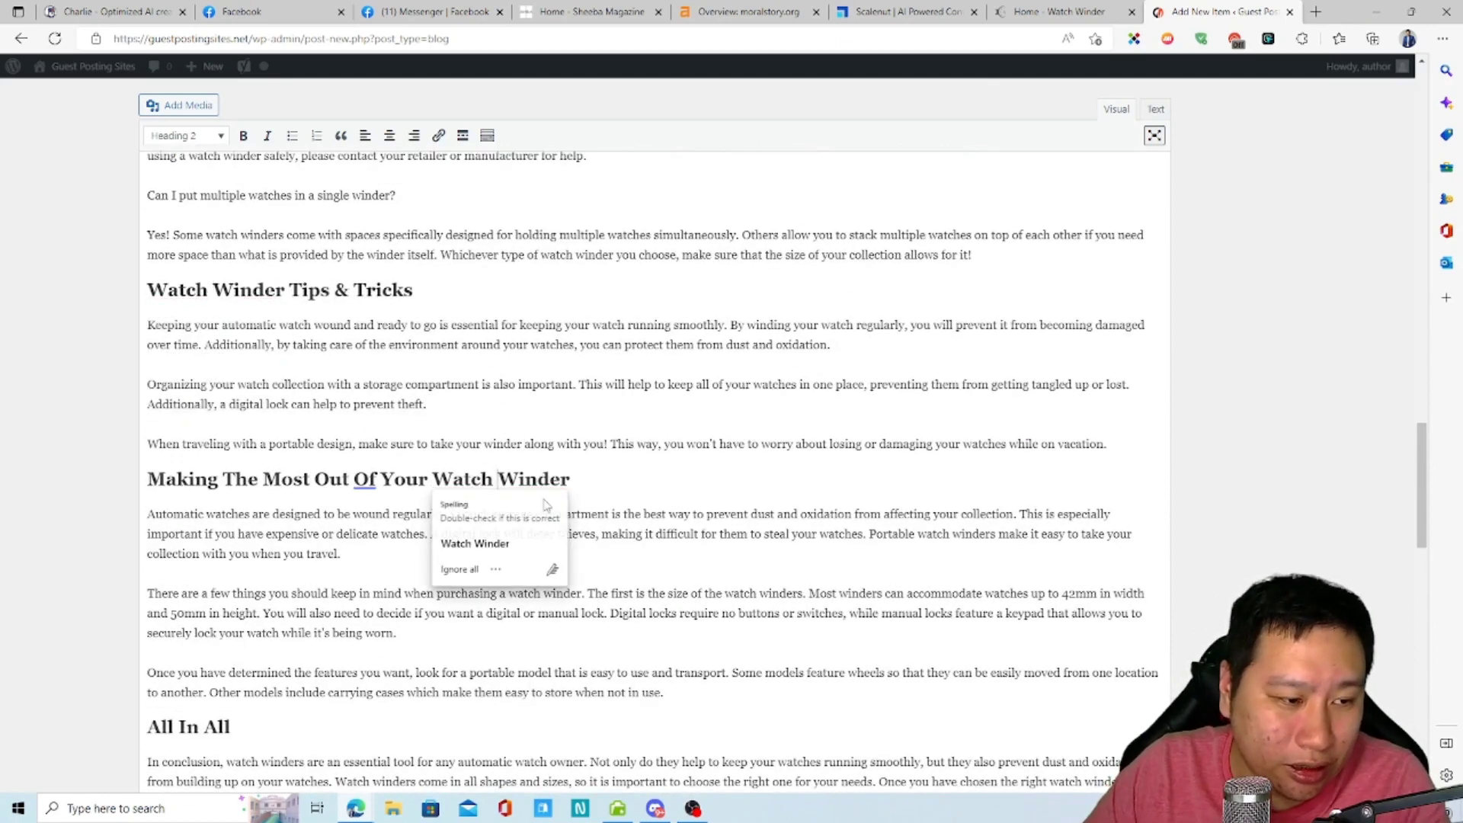
pyautogui.scroll(-4, 581, 530)
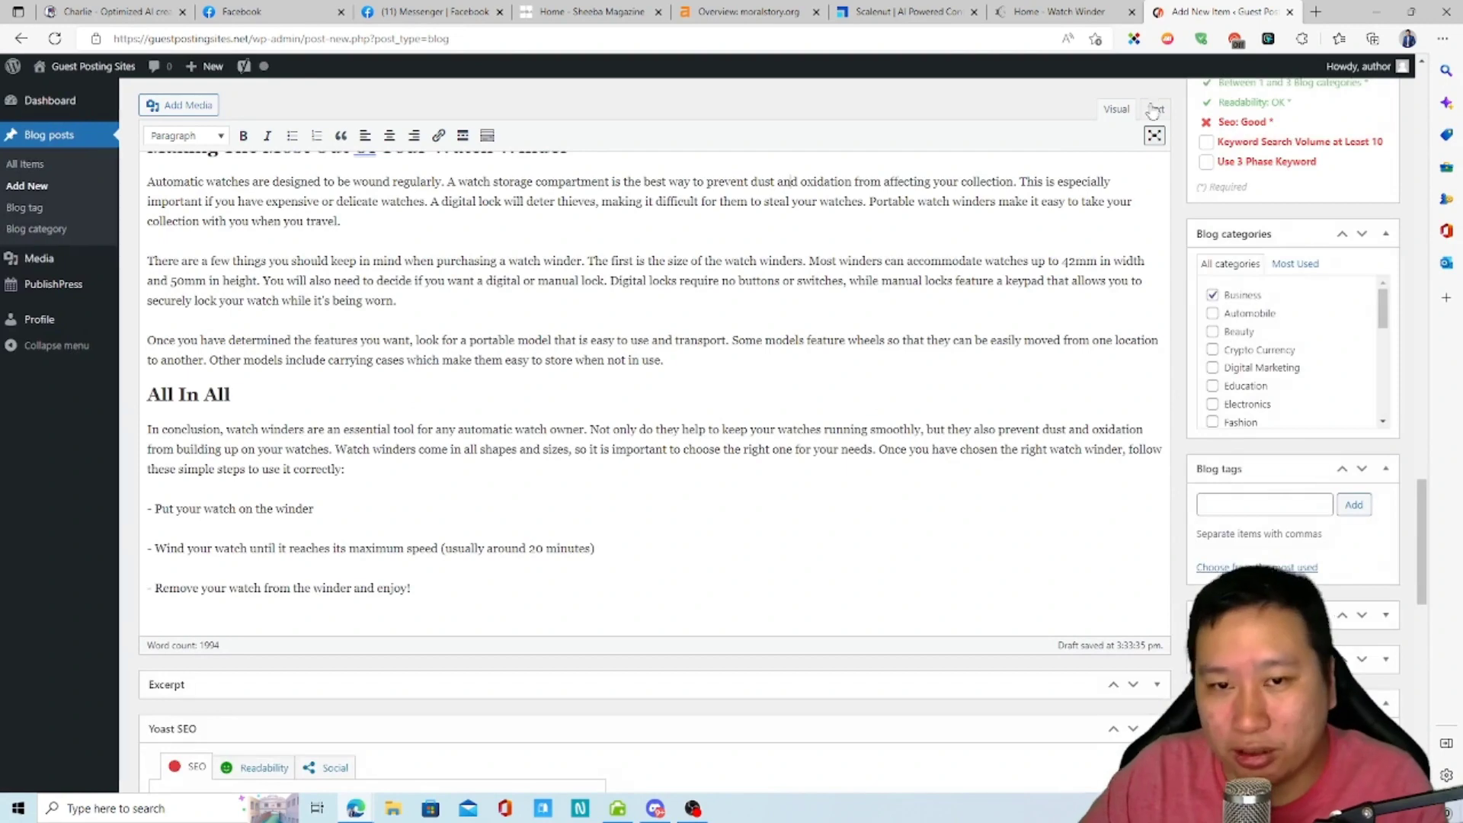
# - Leave distraction-free writing, set the Yoast SEO focus keyphrase to "watch winder", and check the publishing checklist
pyautogui.click(1155, 135)
pyautogui.scroll(6, 903, 484)
pyautogui.scroll(8, 899, 491)
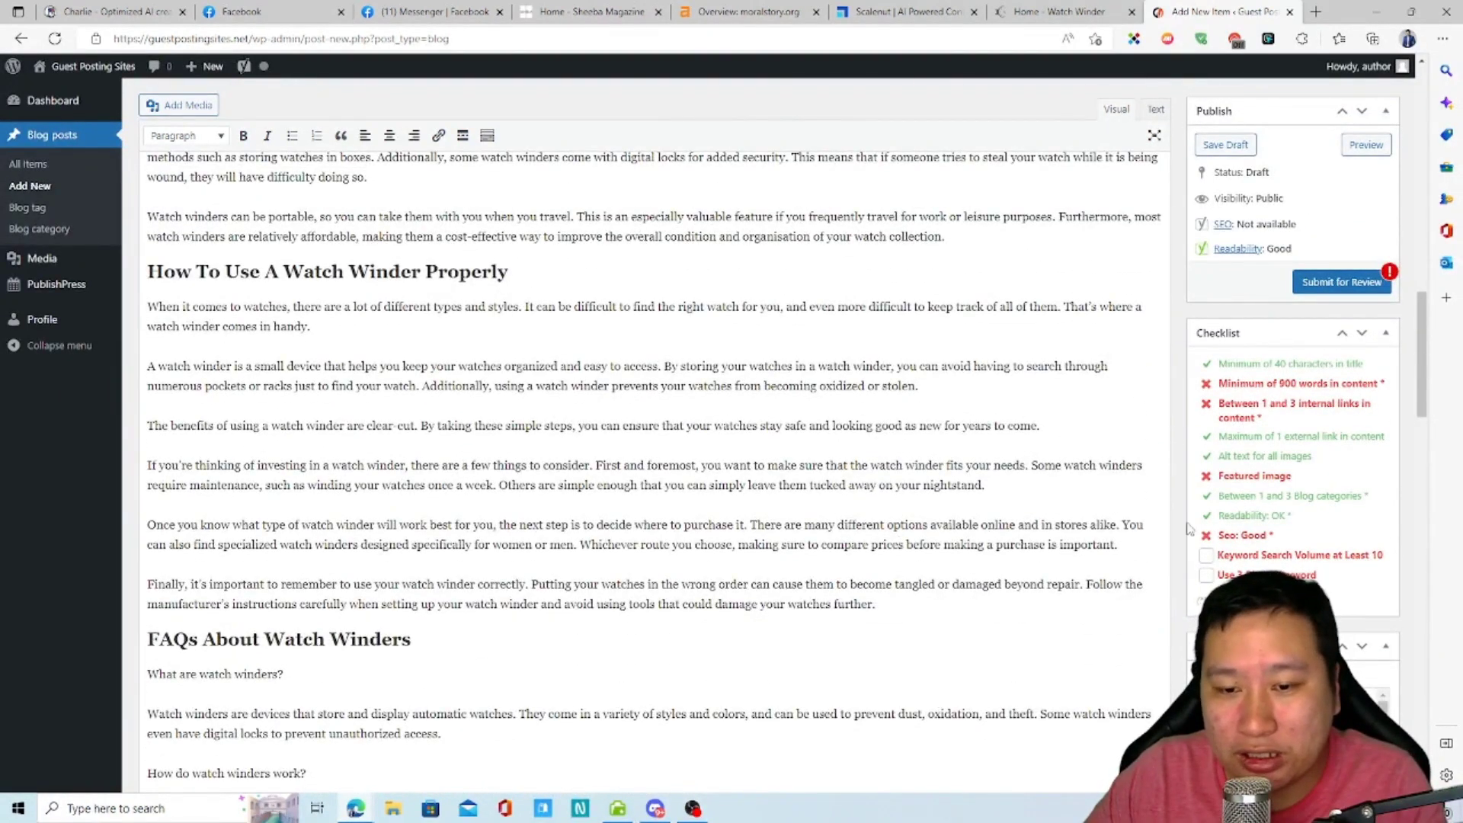
pyautogui.scroll(-20, 1203, 581)
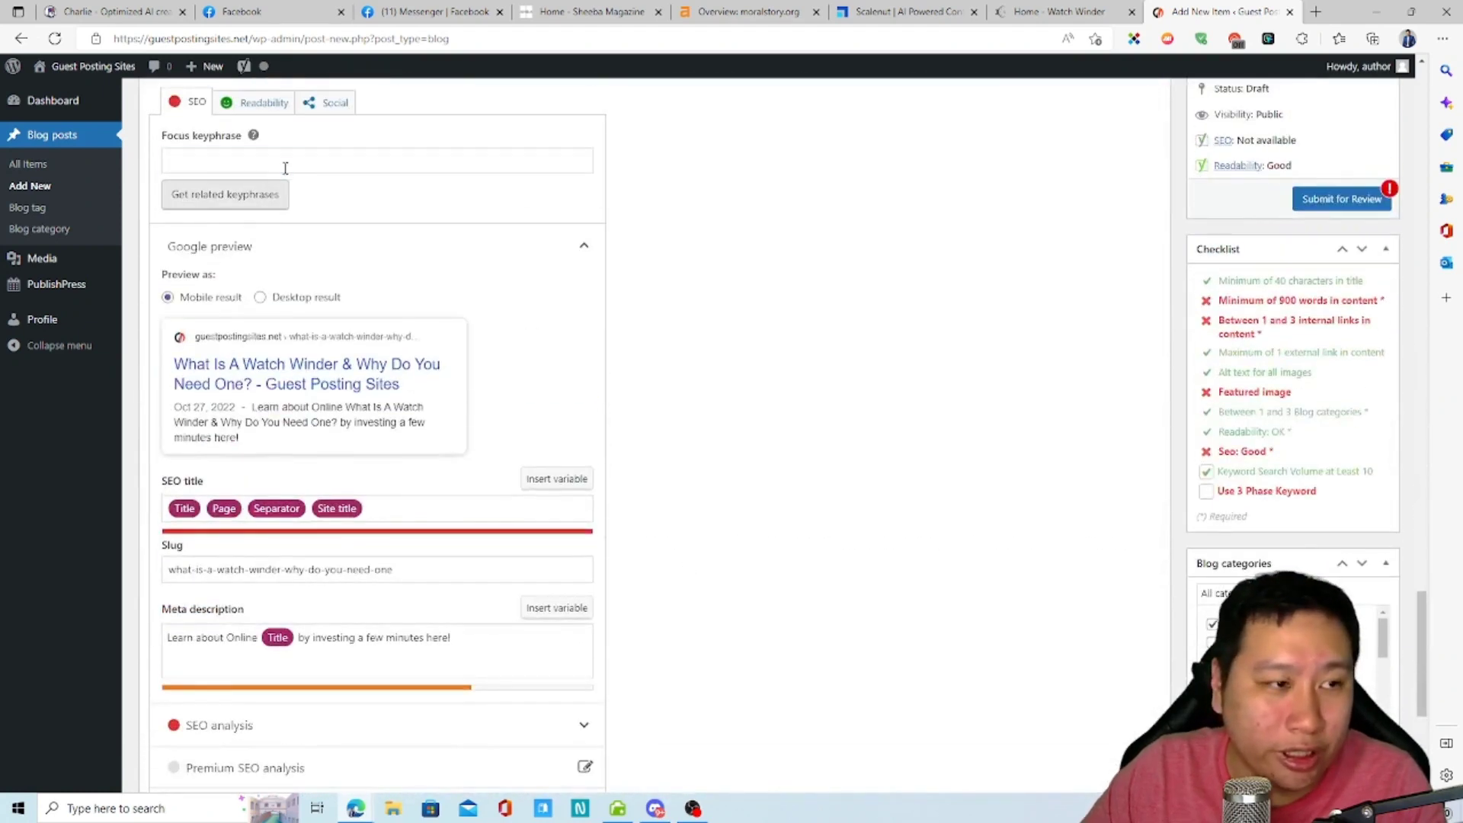
pyautogui.click(330, 162)
pyautogui.write('watch winder')
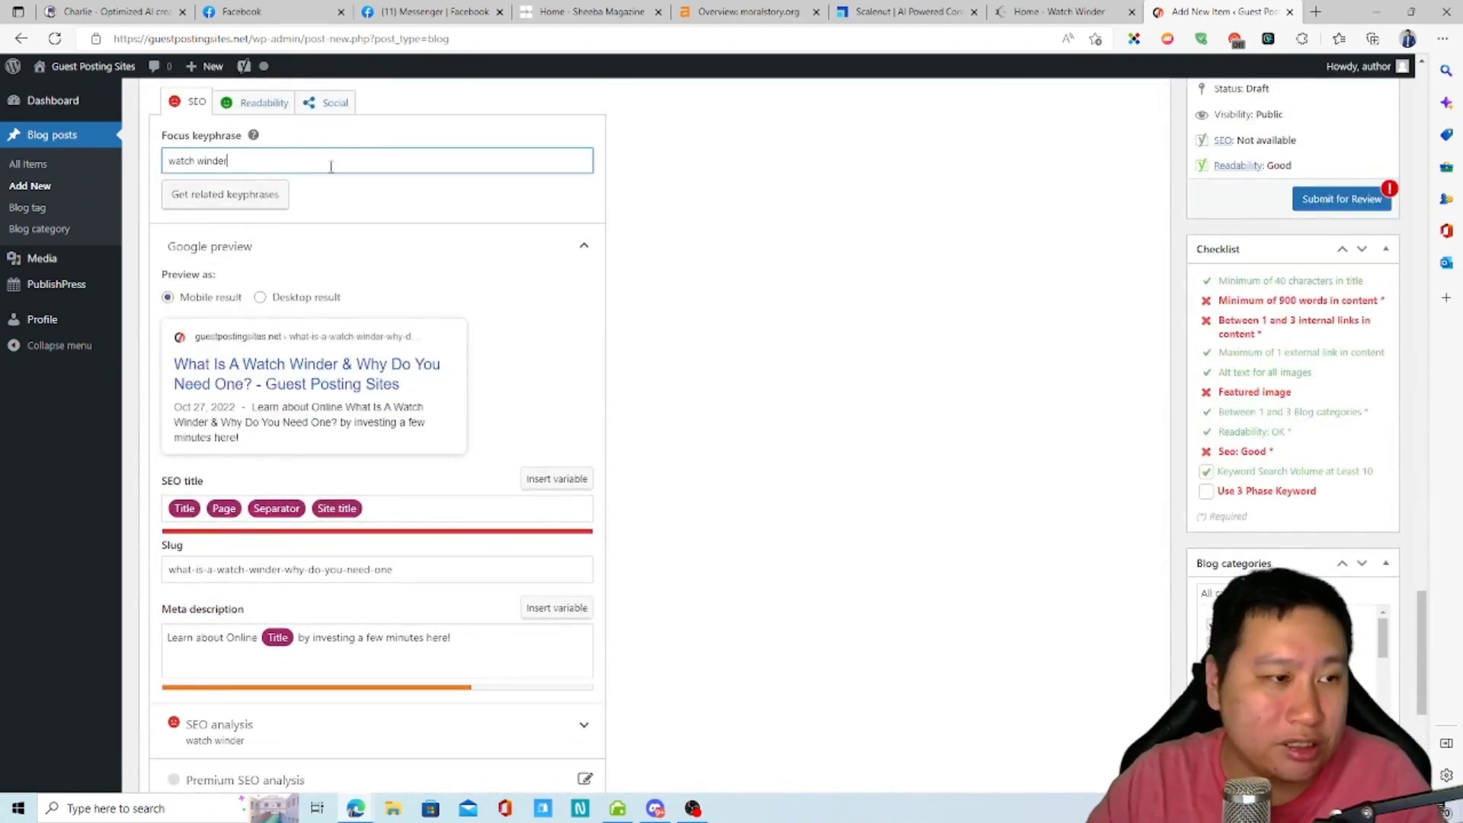
pyautogui.scroll(15, 1127, 487)
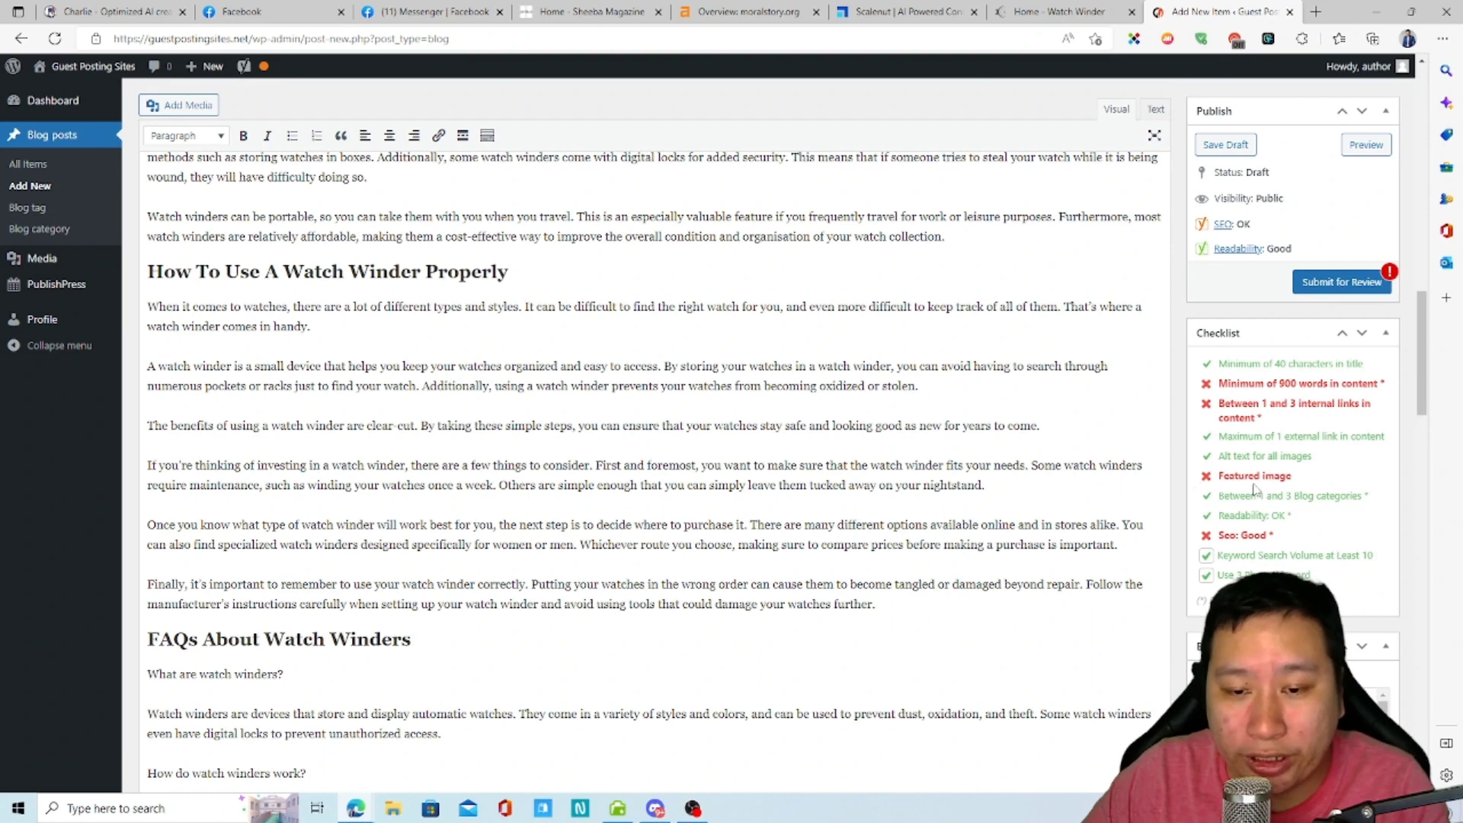
# - Go to picmaker.com in a new browser tab and open the recent design "How To Choose The Right Watch Winder For You?" for editing
pyautogui.click(1316, 12)
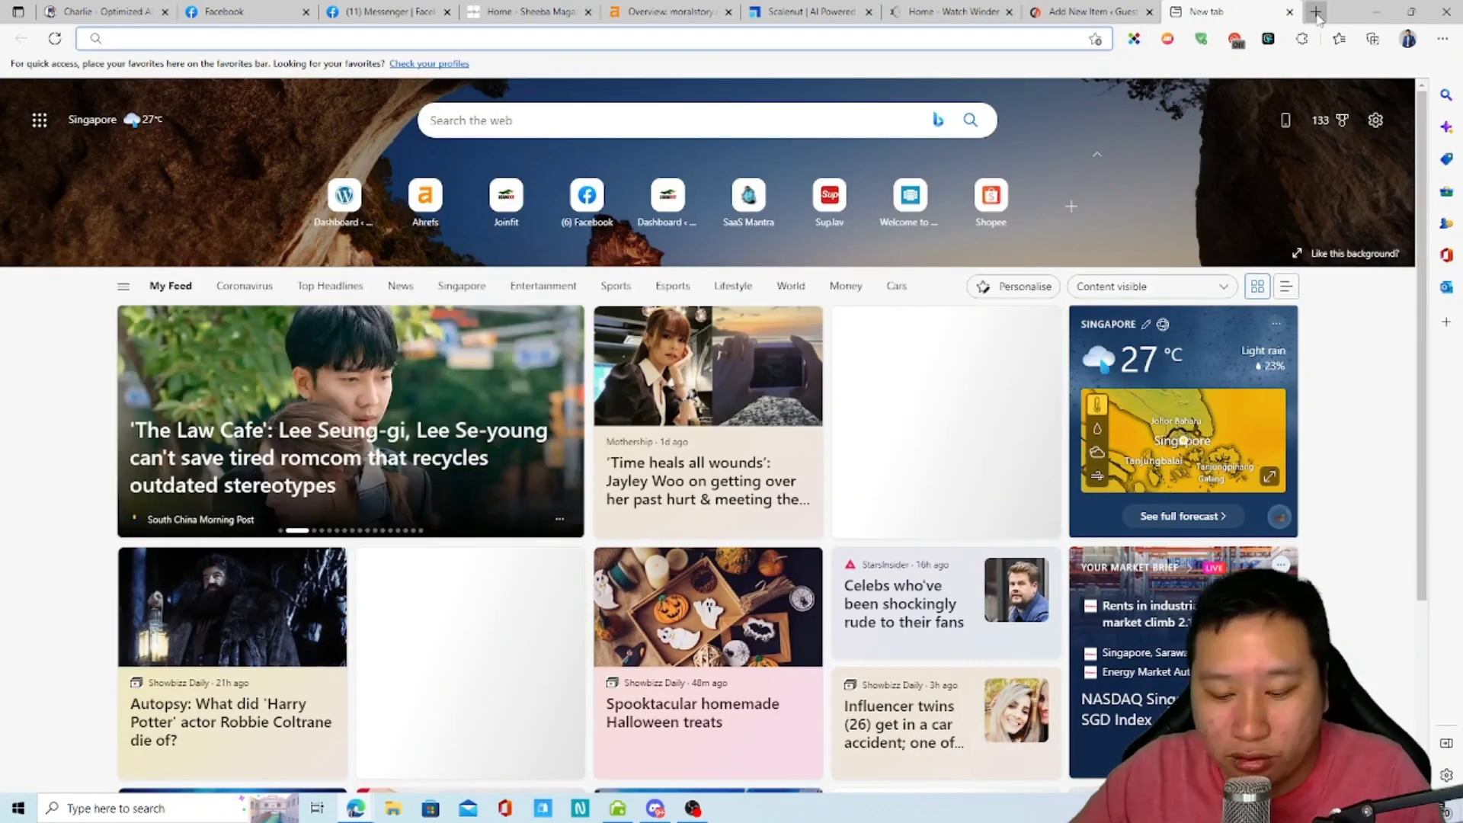
pyautogui.write('picmaker.com')
pyautogui.press('Return')
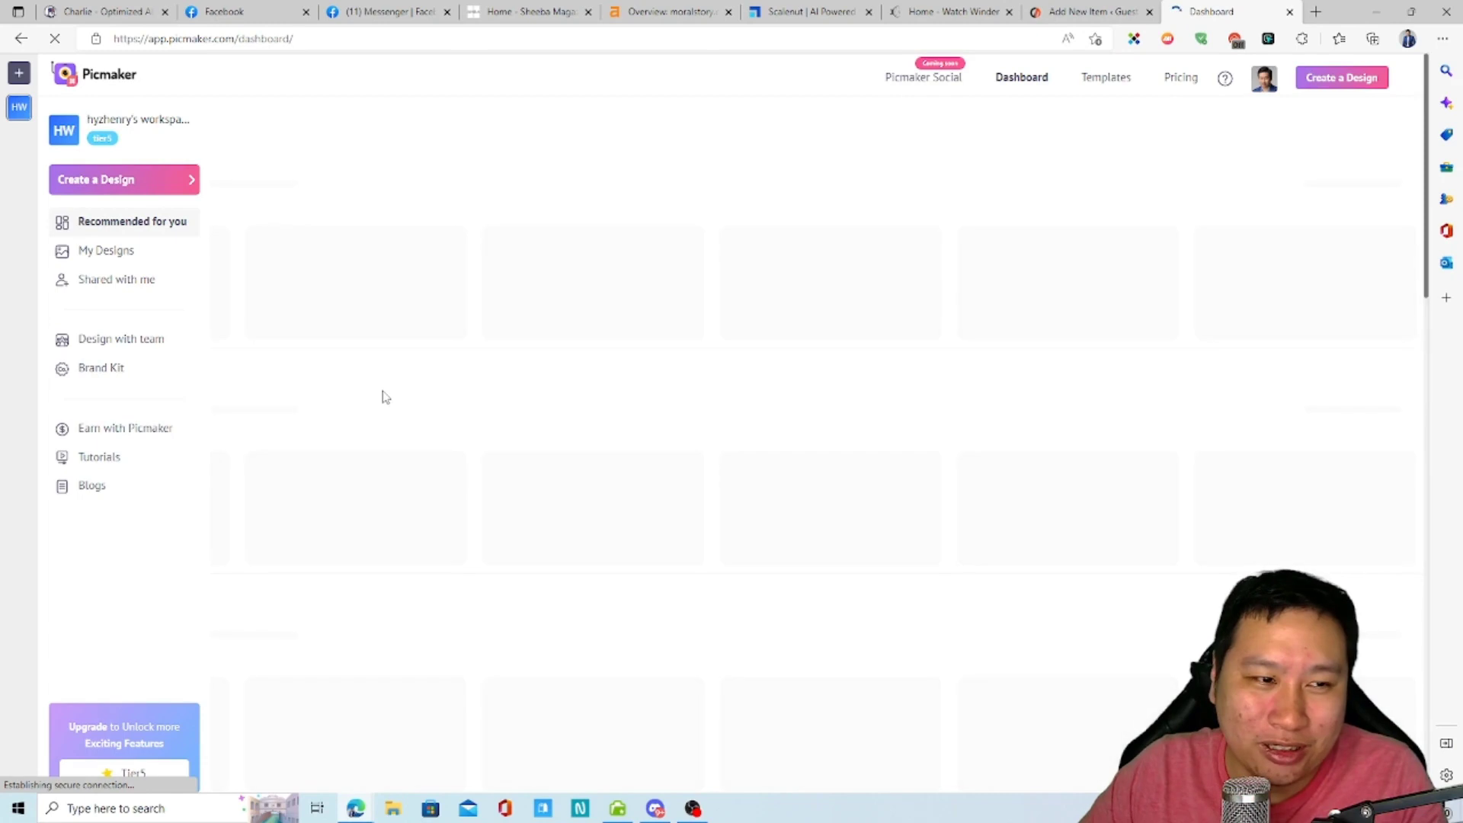
pyautogui.scroll(-3, 326, 450)
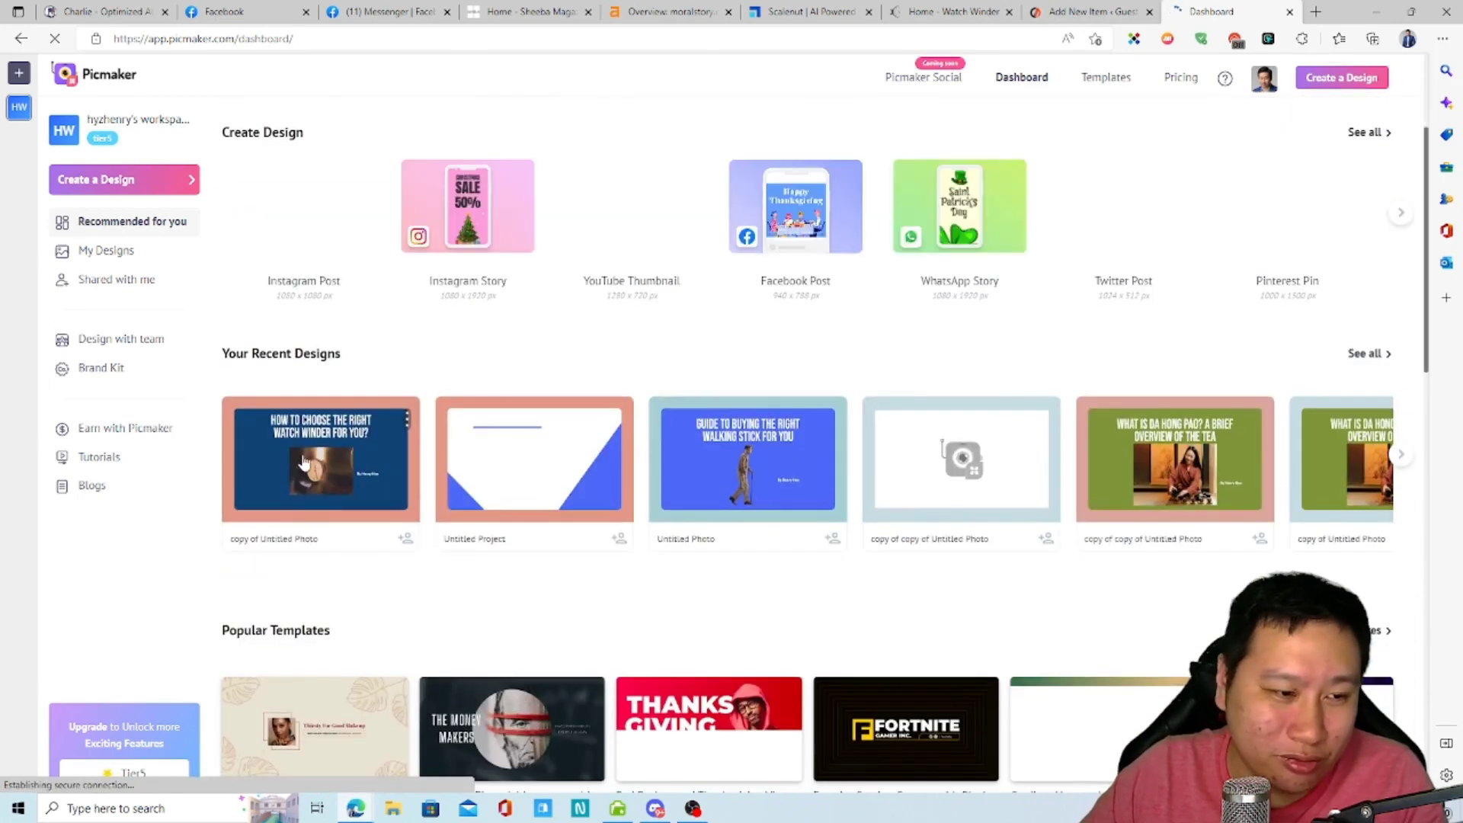
pyautogui.click(460, 423)
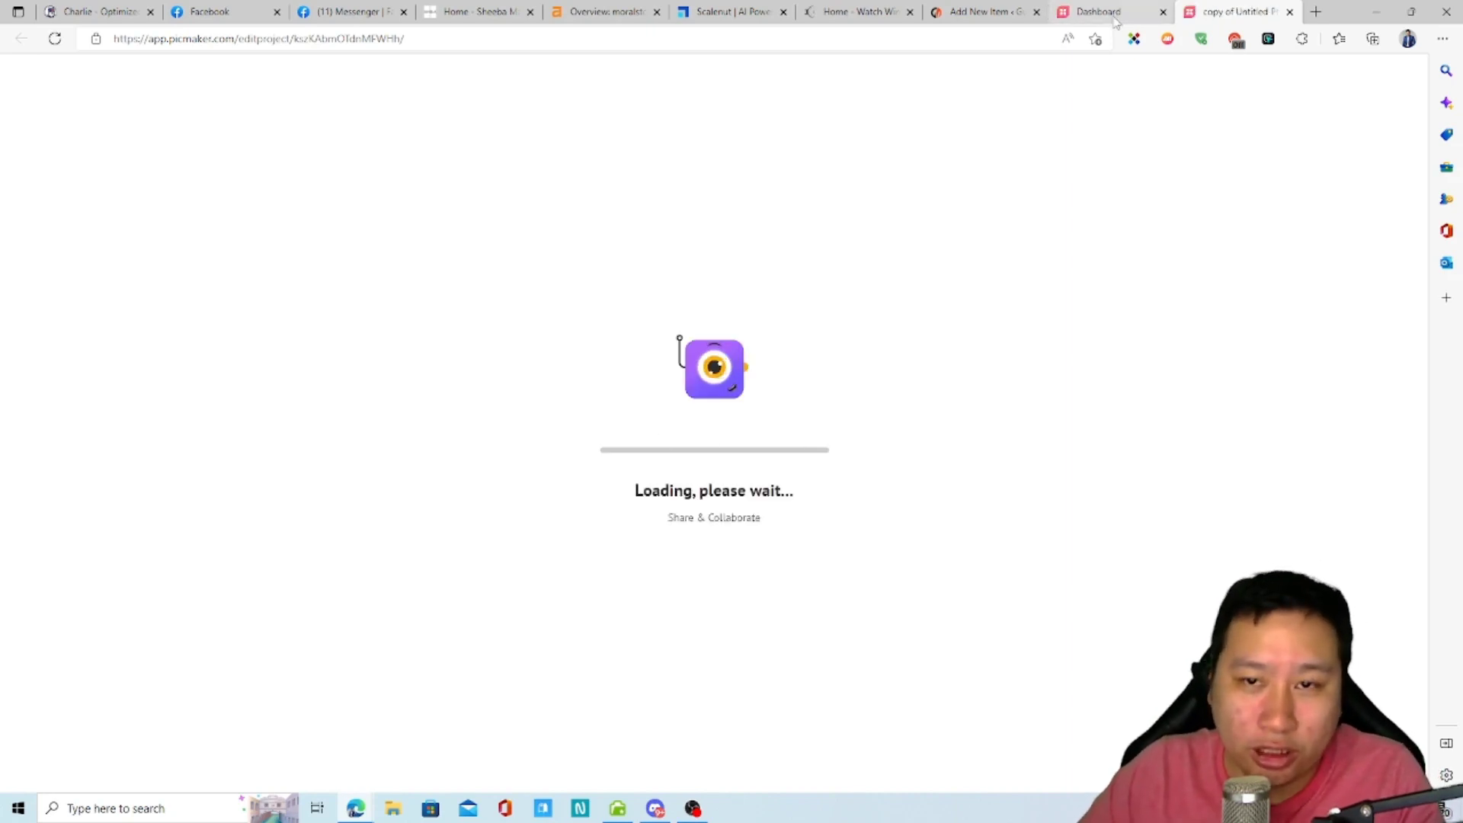
# - Delete the wristwatch photo from the centre of the Picmaker design
pyautogui.moveTo(1115, 22)
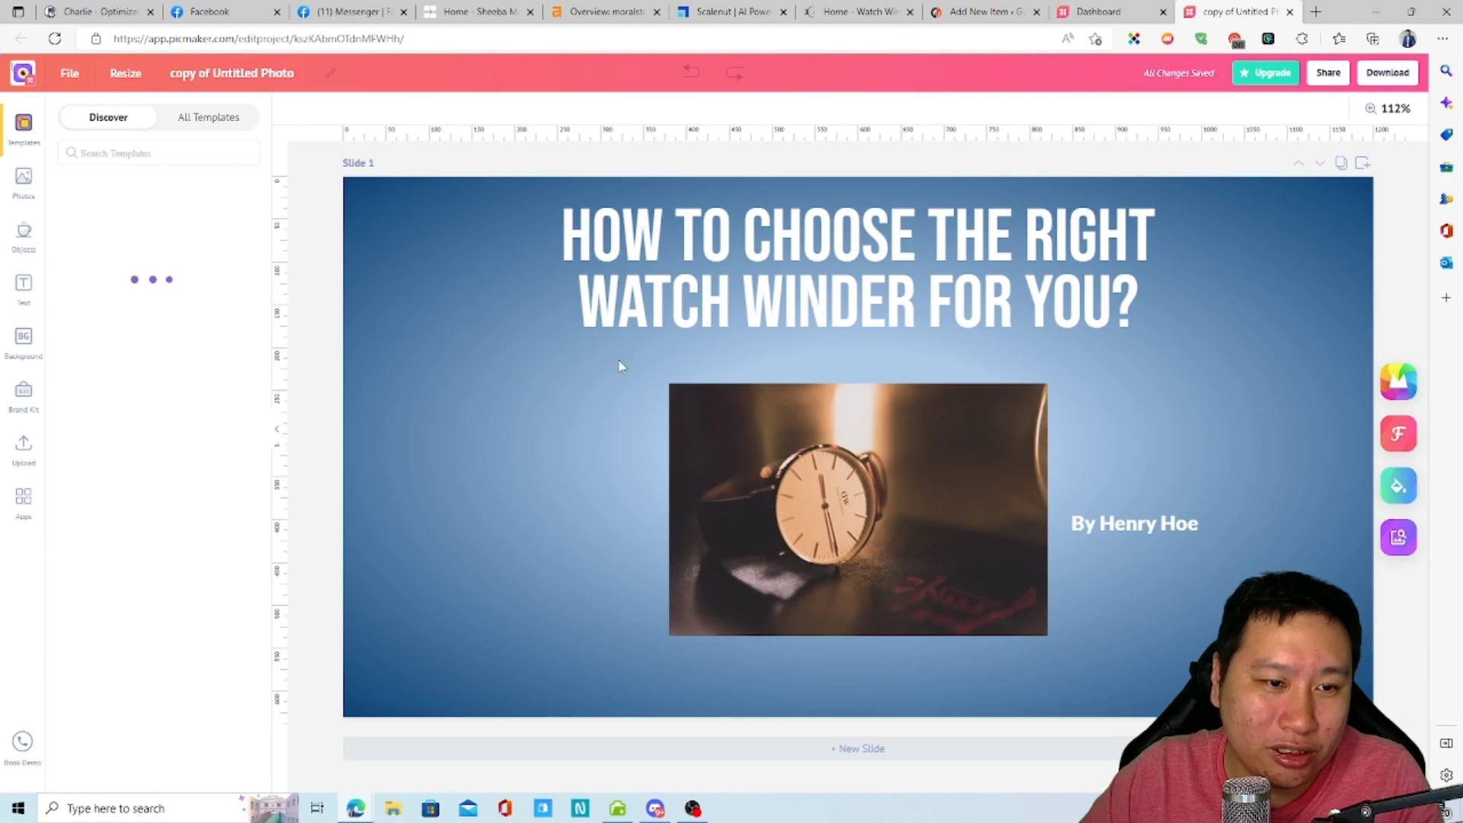
pyautogui.click(790, 477)
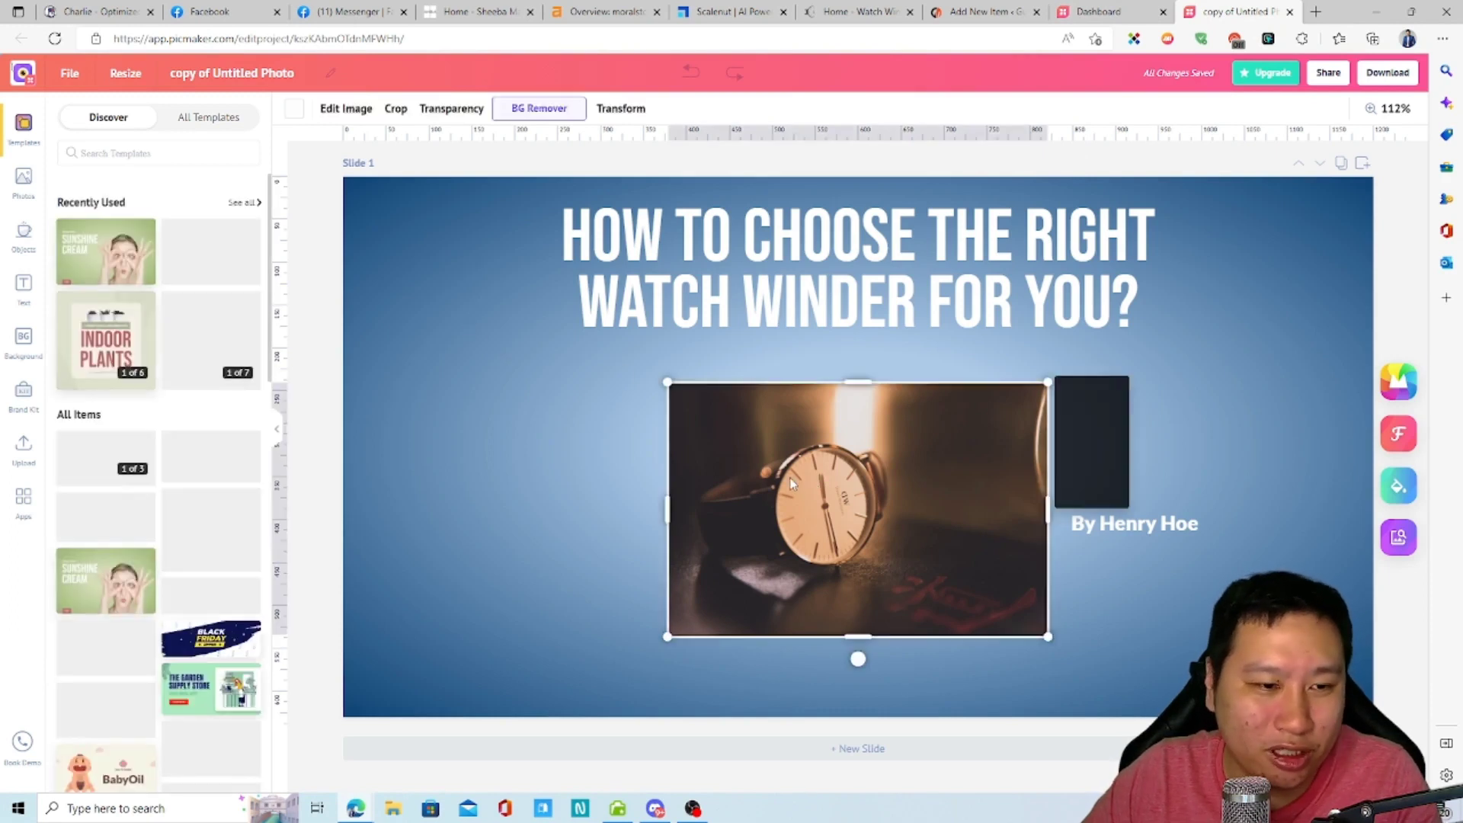
pyautogui.doubleClick(789, 477)
pyautogui.press('Delete')
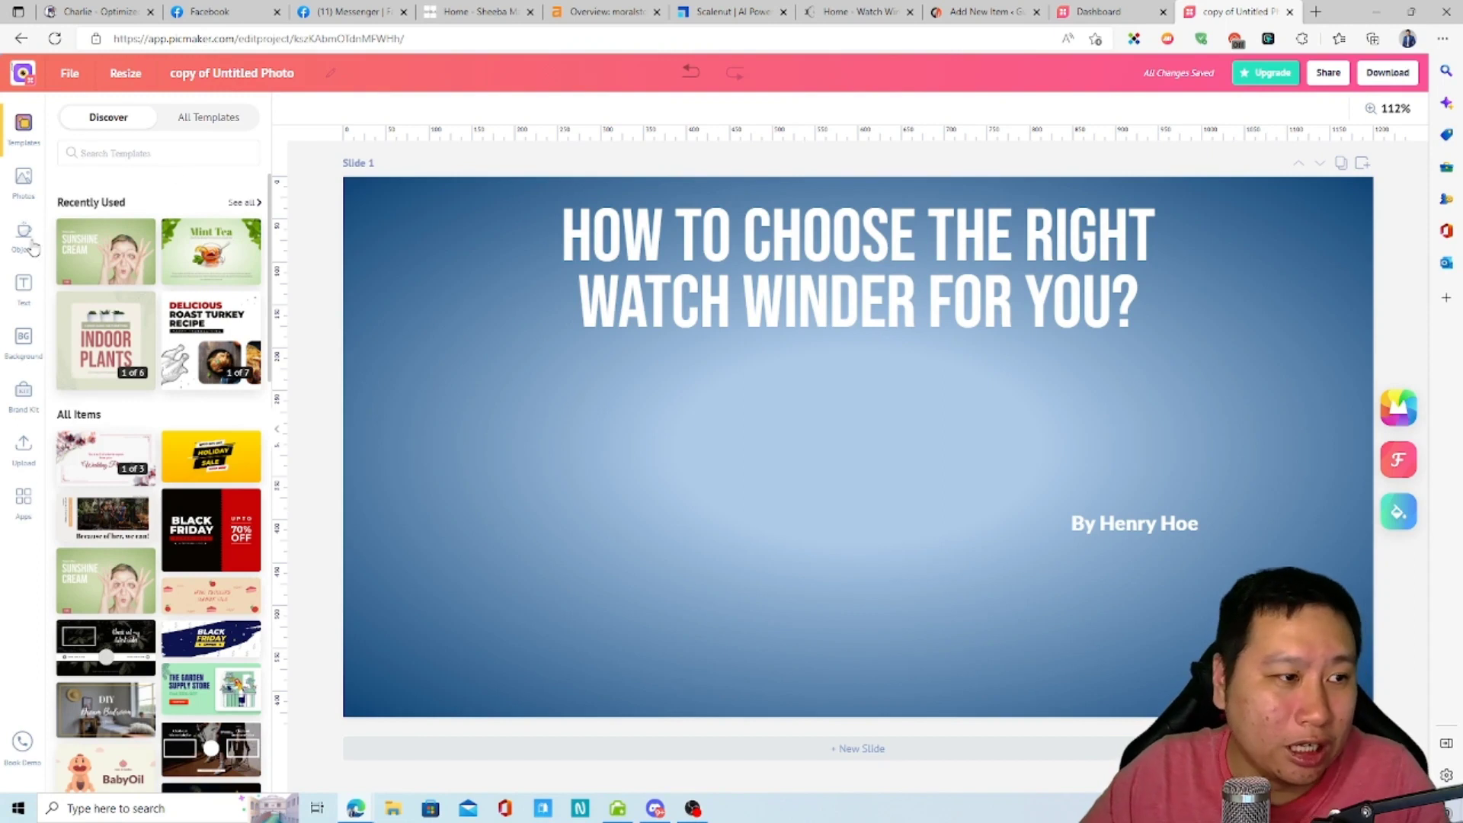
# - Search the Picmaker photo library for "luxury watch"
pyautogui.click(23, 187)
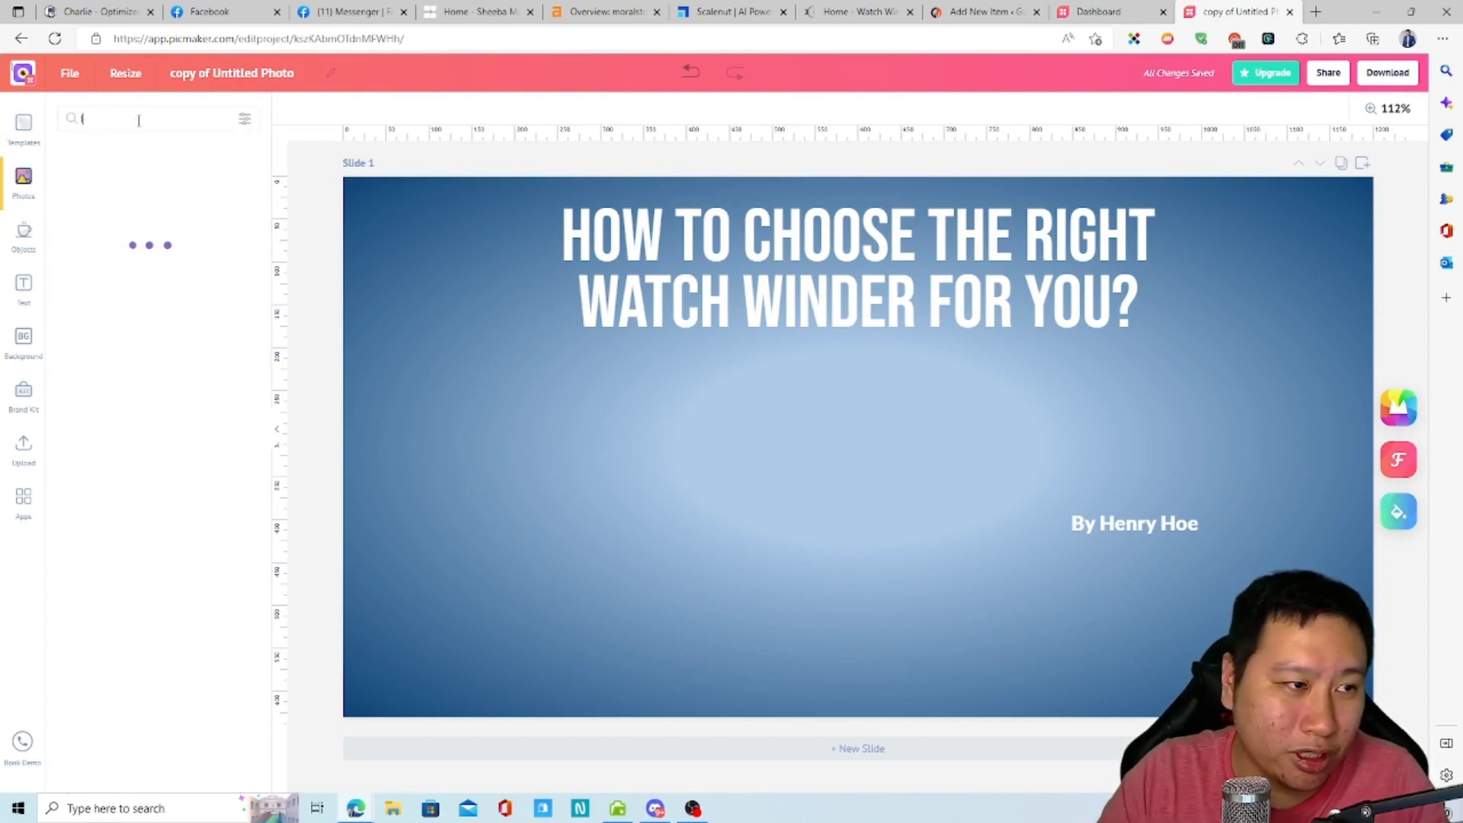
pyautogui.write('luxury wa')
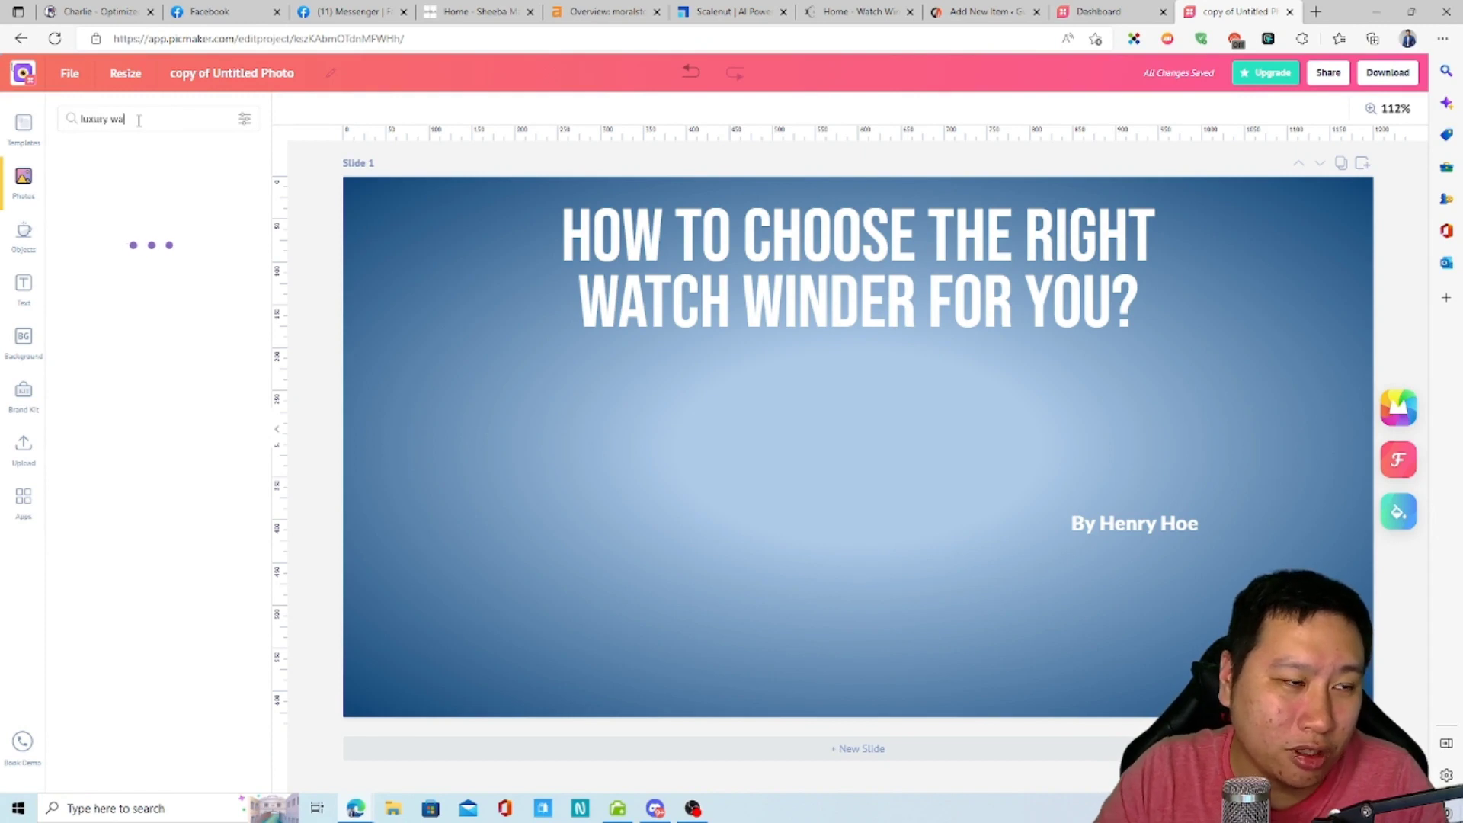
pyautogui.write('tch')
pyautogui.press('Return')
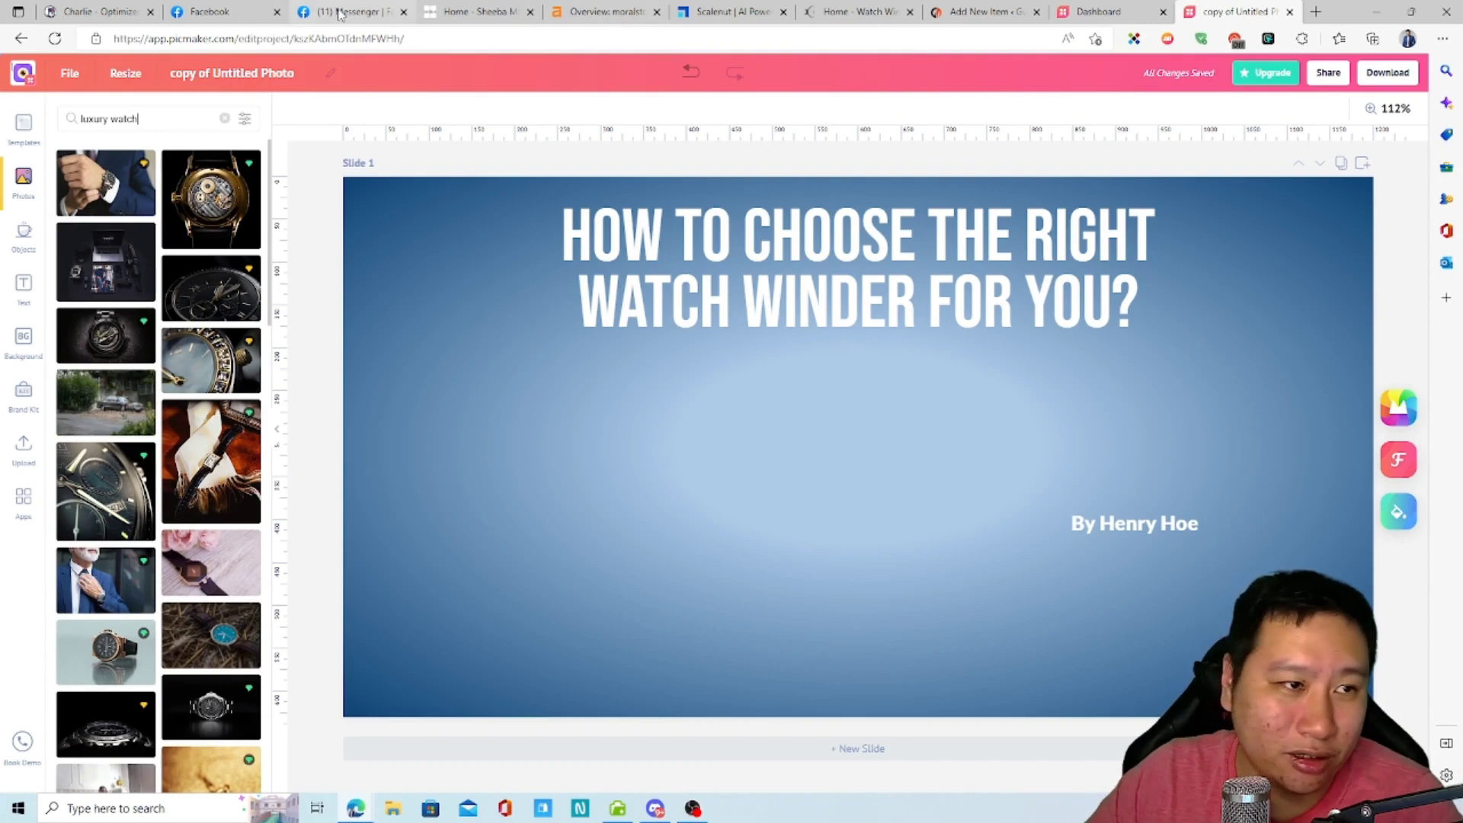
# - Copy the WordPress post's title and replace the Picmaker headline with "What Is A Watch Winder & Why Do You Need One?"
pyautogui.click(945, 11)
pyautogui.scroll(15, 419, 291)
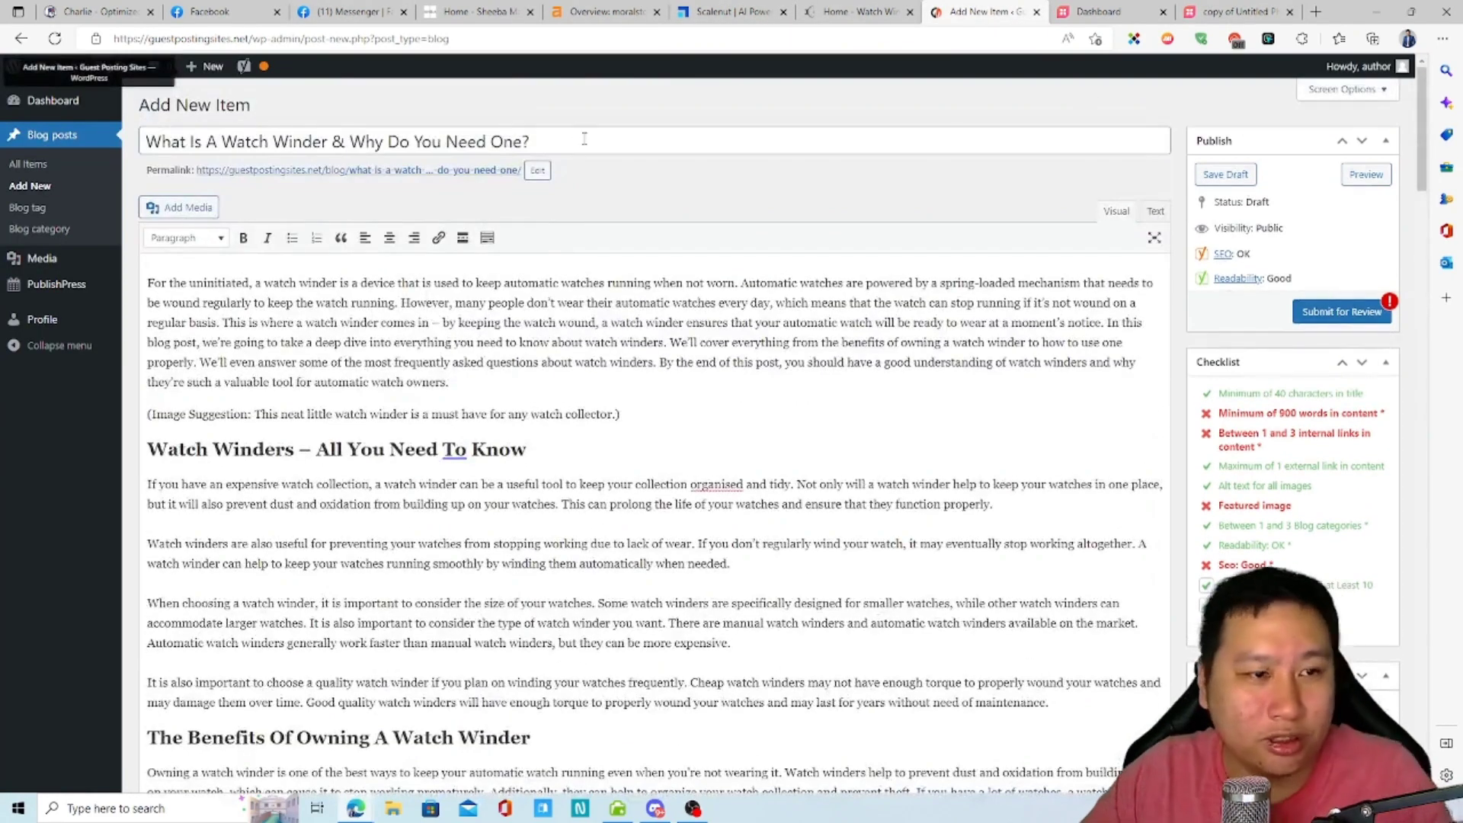
pyautogui.tripleClick(585, 138)
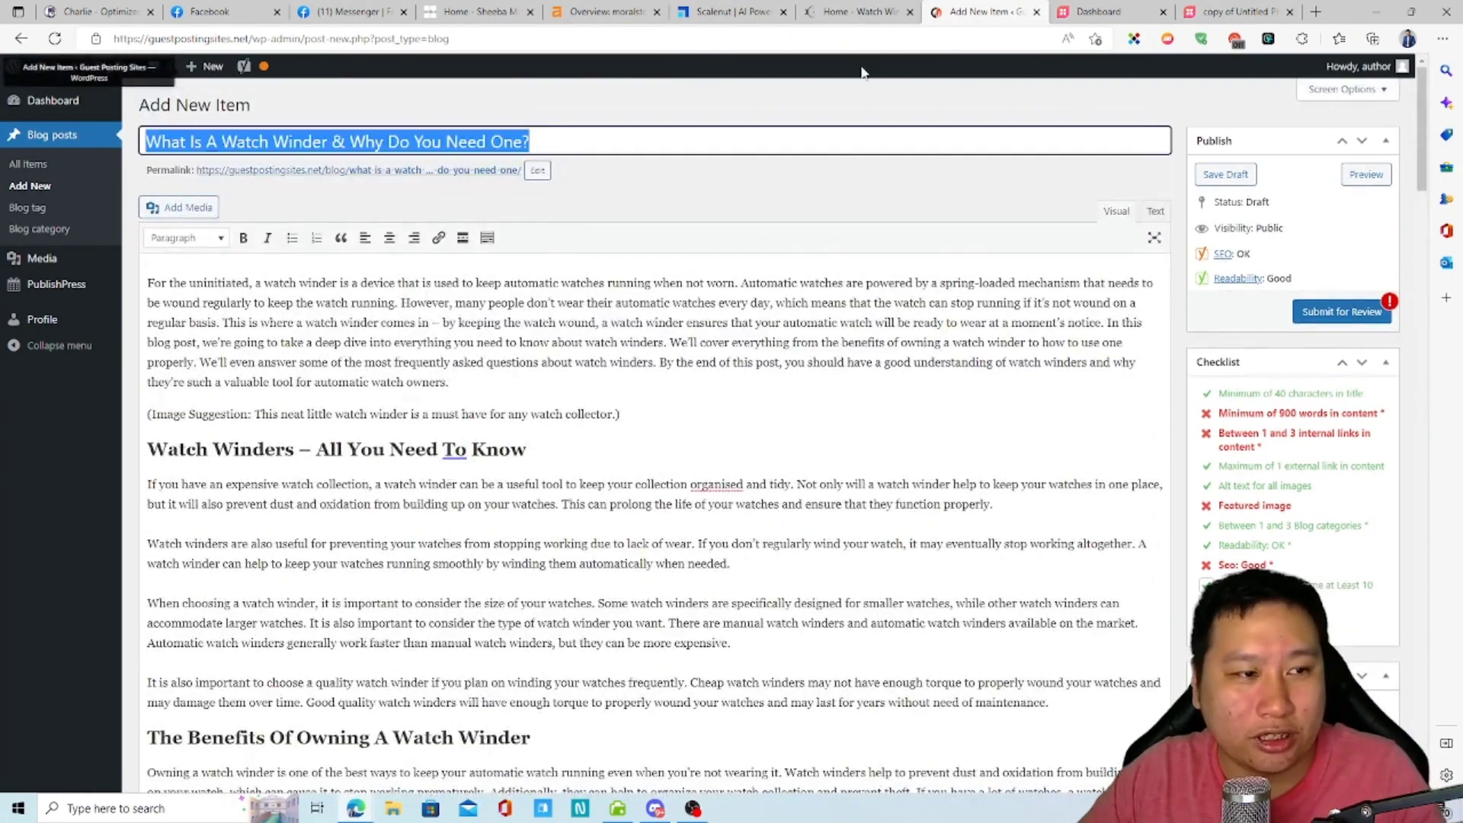
pyautogui.click(1235, 11)
pyautogui.click(864, 324)
pyautogui.doubleClick(864, 324)
pyautogui.write('WHAT IS A WATCH WINDER & WHY DO YOU NEED ONE?')
pyautogui.click(657, 534)
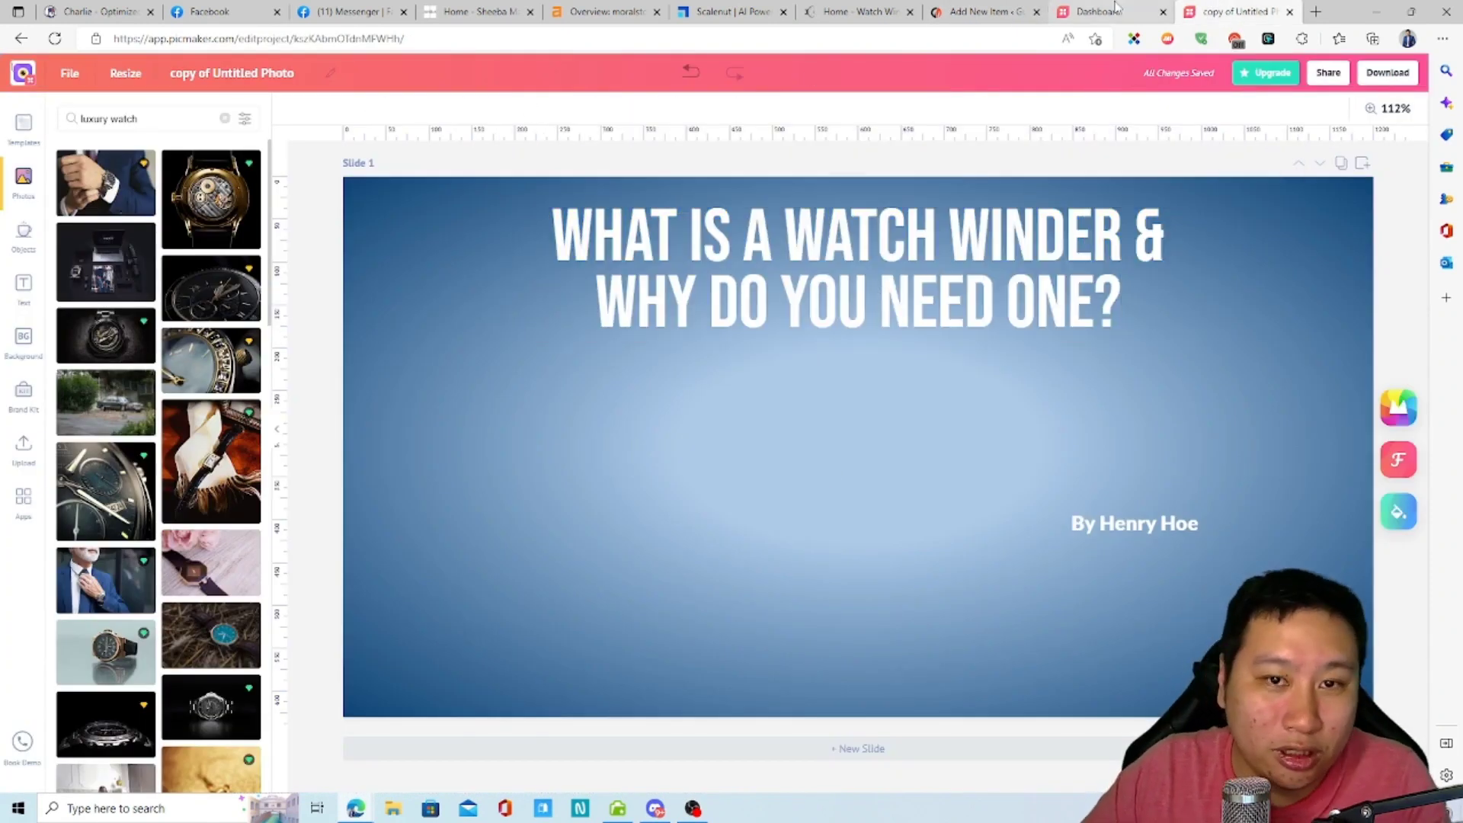
pyautogui.click(983, 12)
pyautogui.click(853, 11)
pyautogui.click(753, 11)
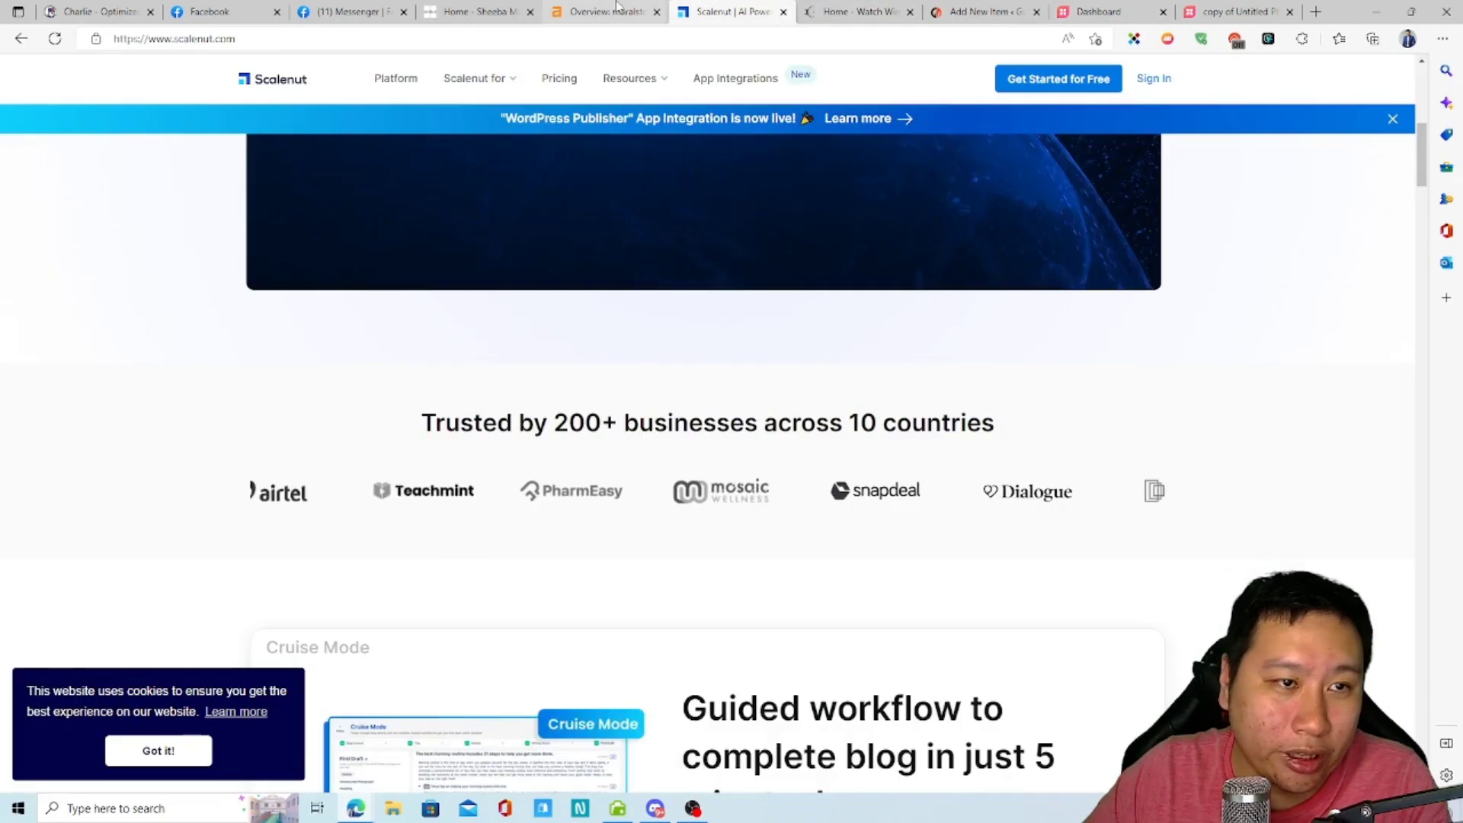
pyautogui.click(606, 11)
pyautogui.click(480, 12)
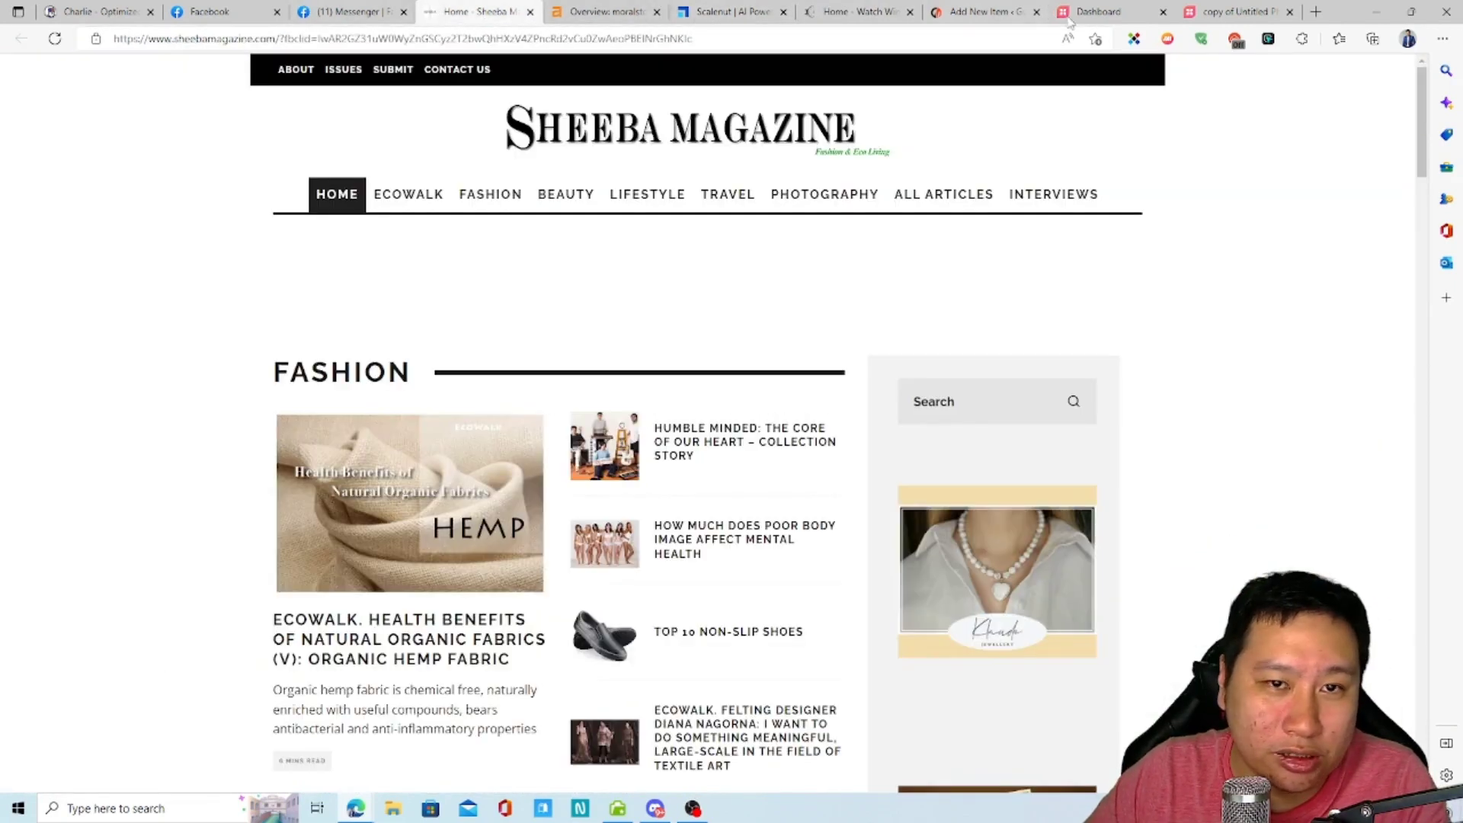
pyautogui.click(1235, 12)
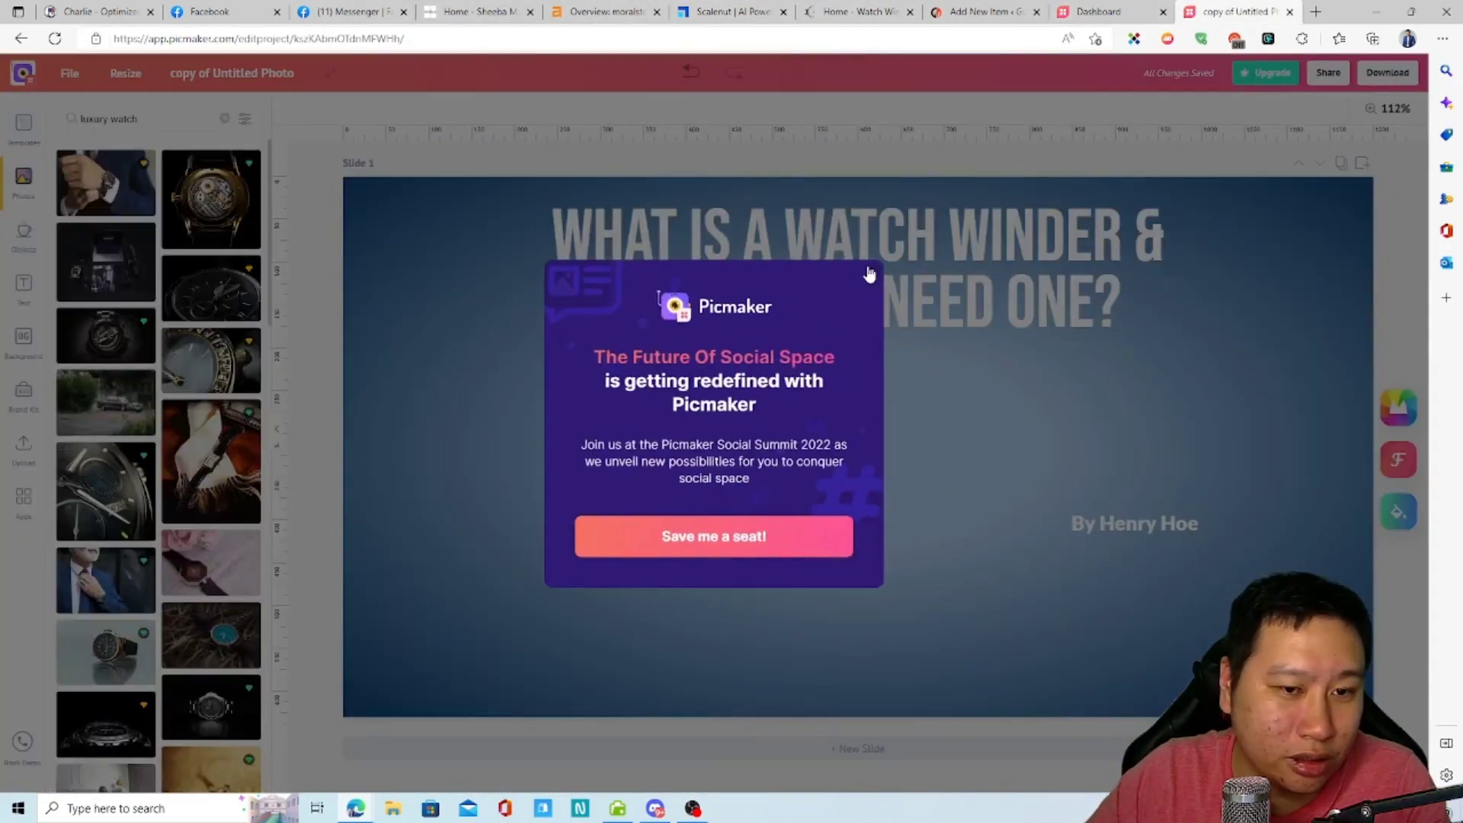
# - Dismiss the promotional pop-up and place the photo of a suited man adjusting his wristwatch centrally below the headline
pyautogui.click(869, 274)
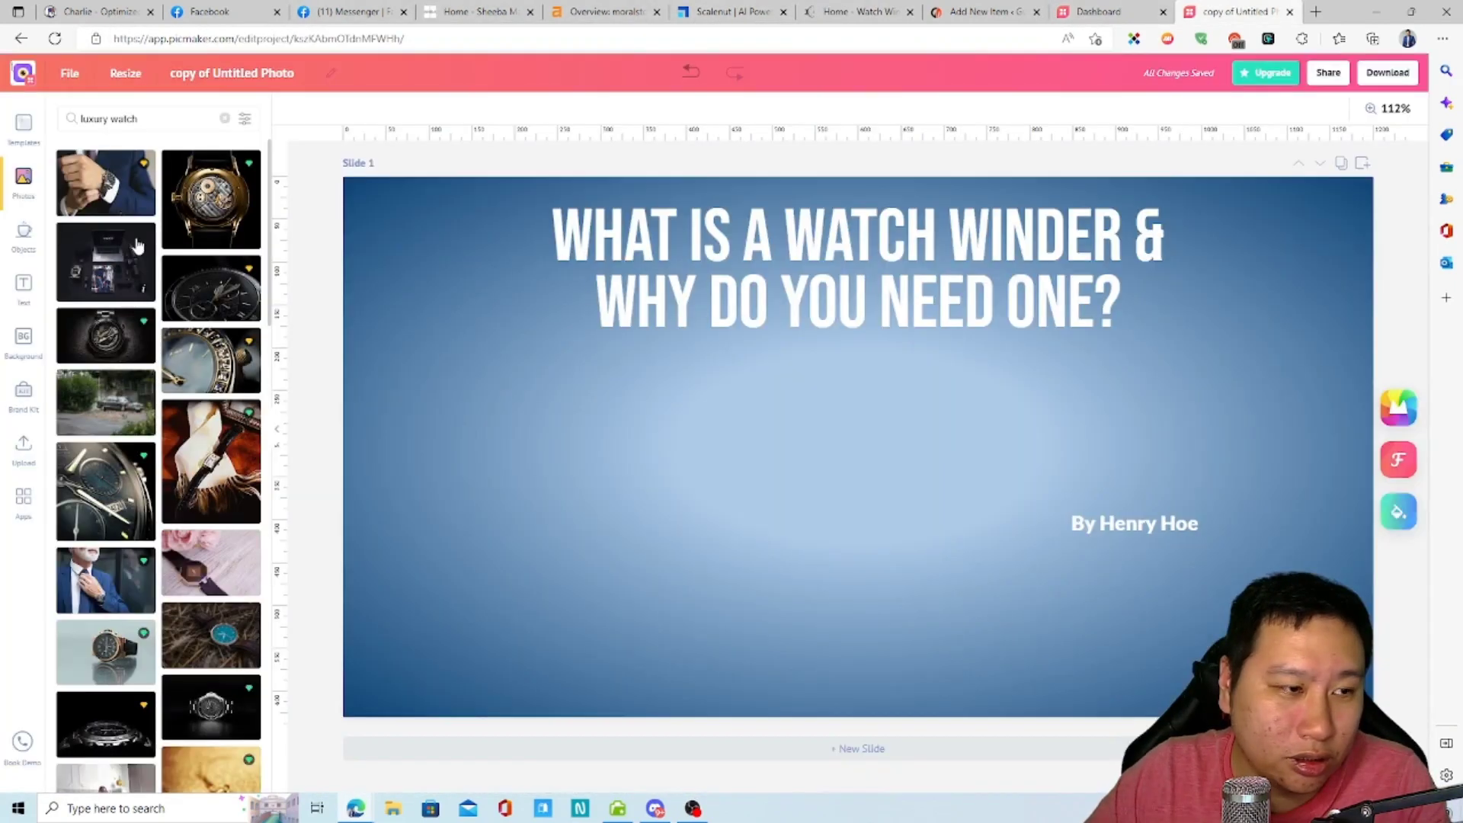
pyautogui.click(92, 192)
pyautogui.moveTo(844, 456); pyautogui.dragTo(829, 509)
pyautogui.moveTo(935, 483)
pyautogui.mouseDown()
pyautogui.moveTo(921, 490)
pyautogui.moveTo(935, 516)
pyautogui.moveTo(917, 506)
pyautogui.moveTo(949, 506)
pyautogui.mouseUp()
pyautogui.click(1405, 292)
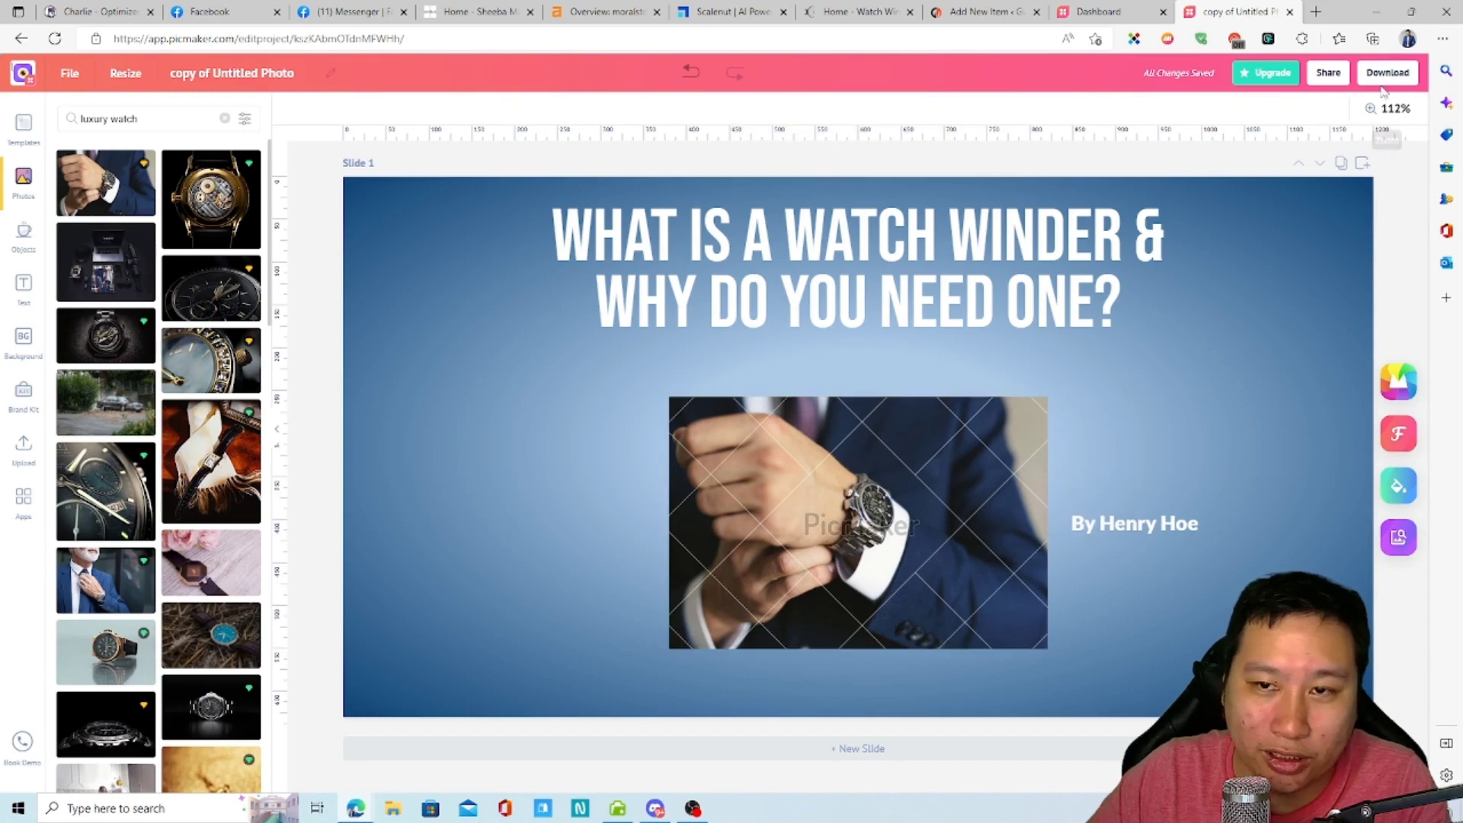
# - Purchase the premium wristwatch photo with the available credits to remove its watermark
pyautogui.click(864, 564)
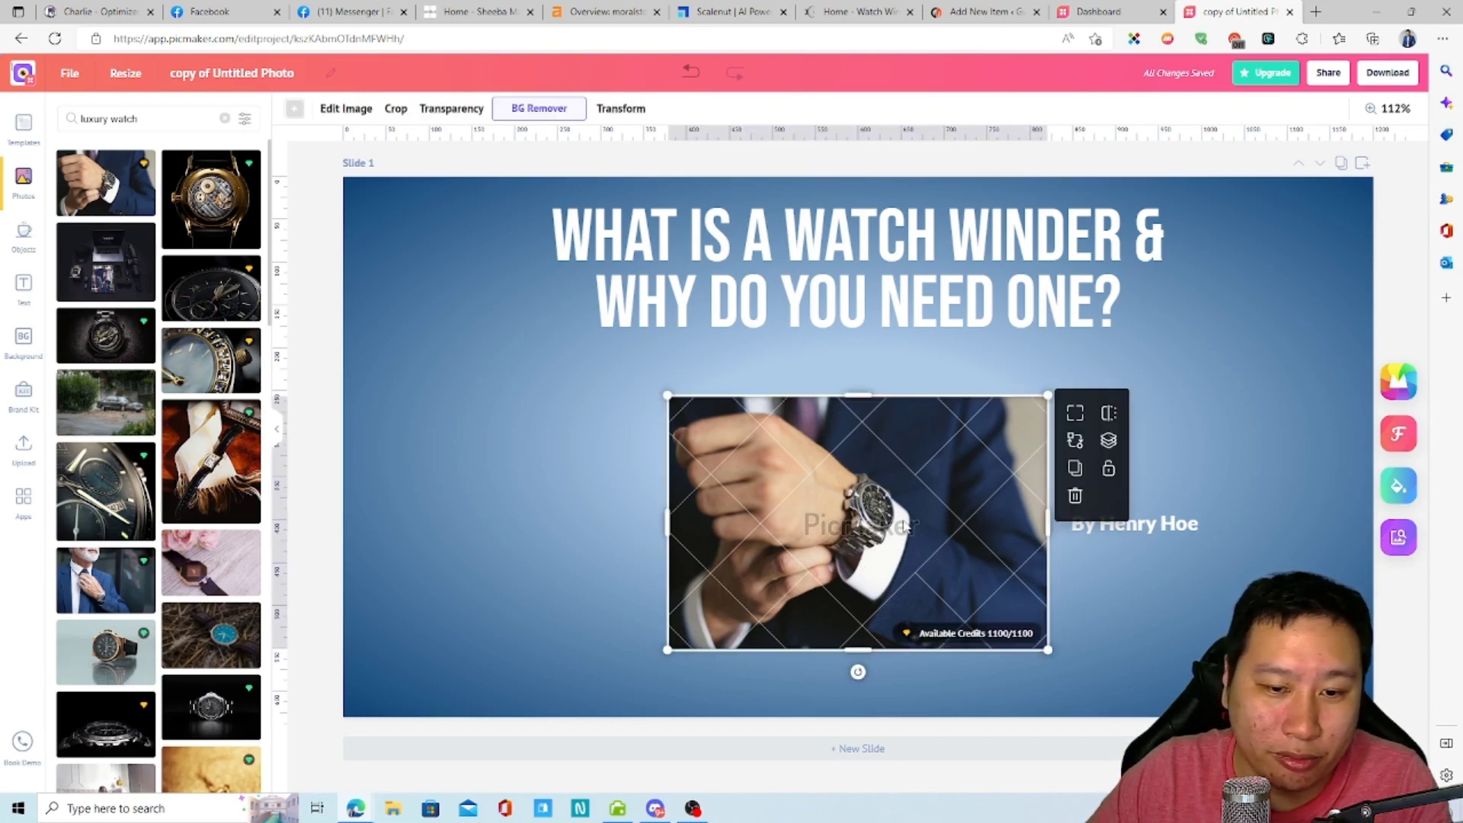
pyautogui.click(972, 631)
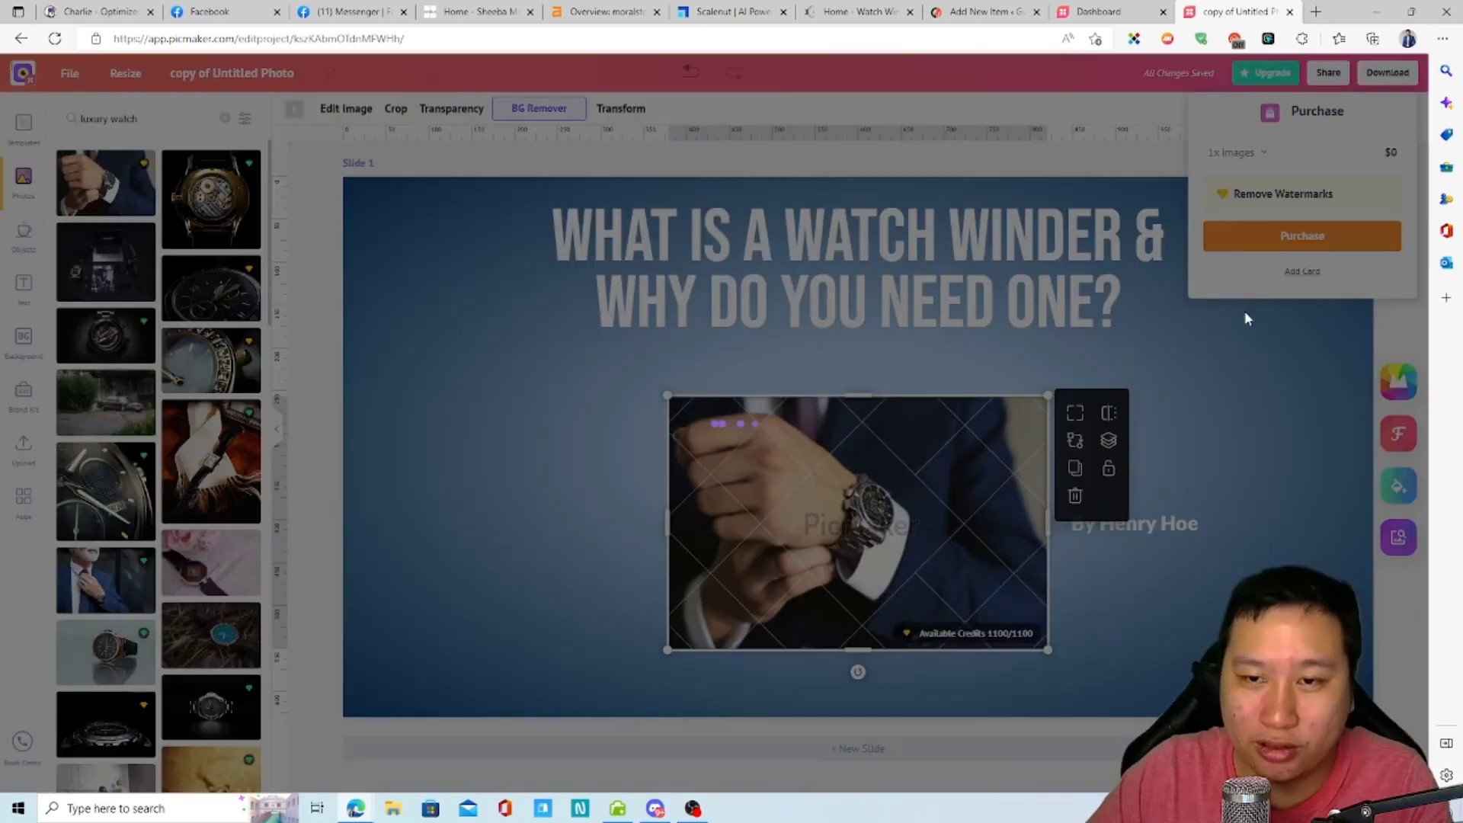
pyautogui.click(1256, 324)
pyautogui.click(1398, 275)
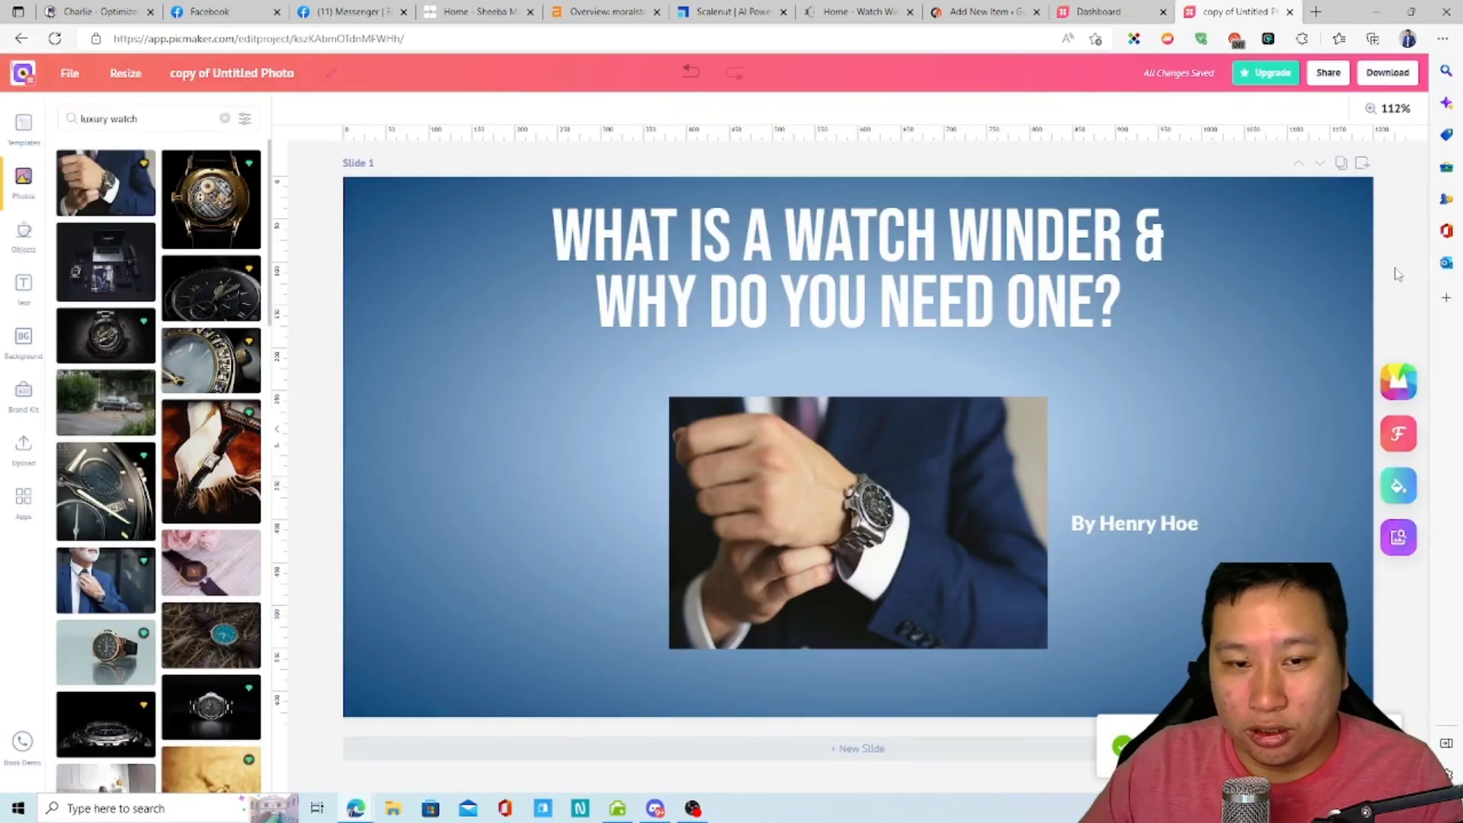
# - Download the finished Picmaker design as a JPG at 1200 x 630 and 100% quality
pyautogui.click(1388, 73)
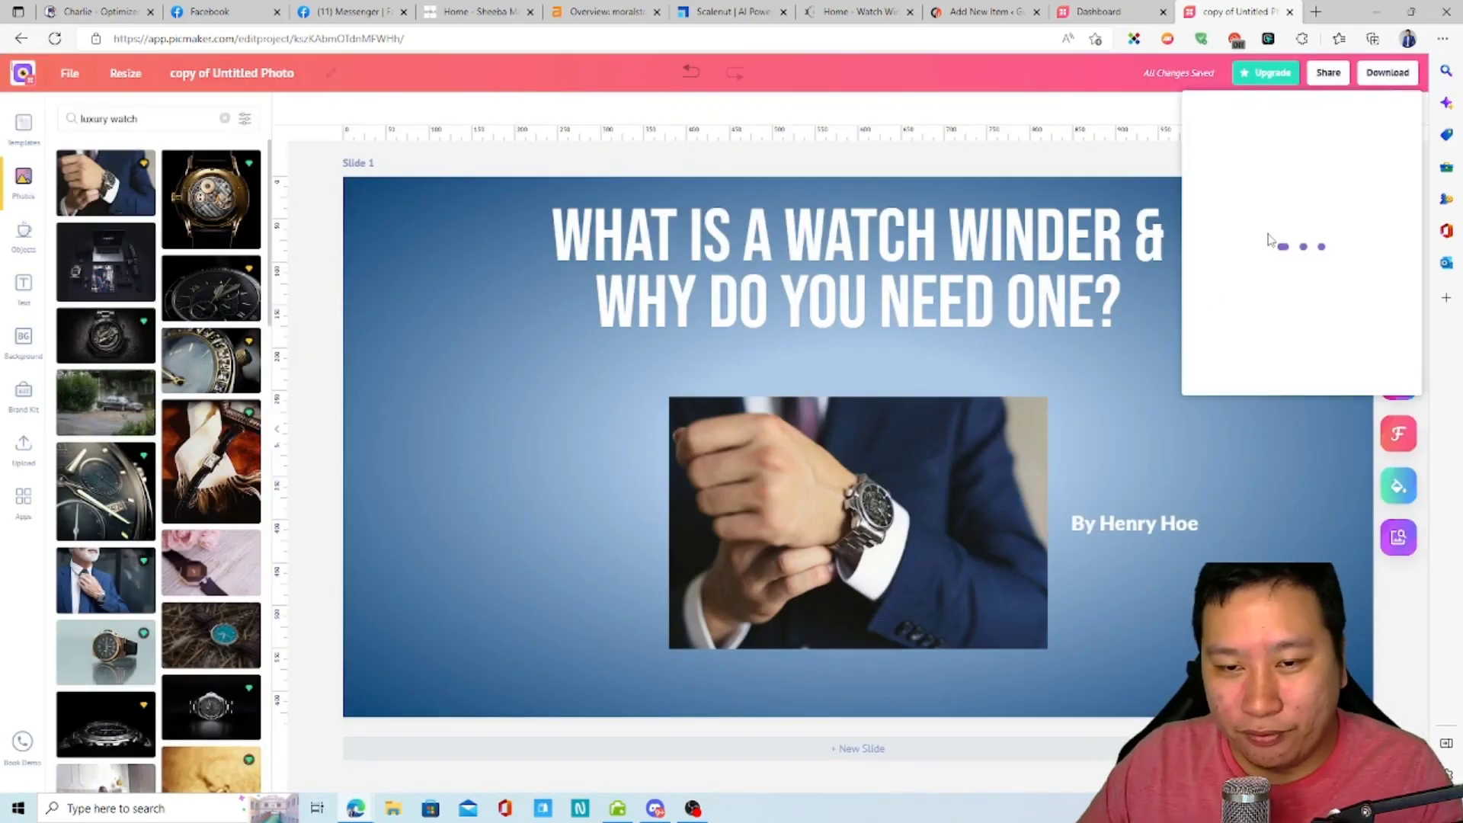
pyautogui.click(1250, 122)
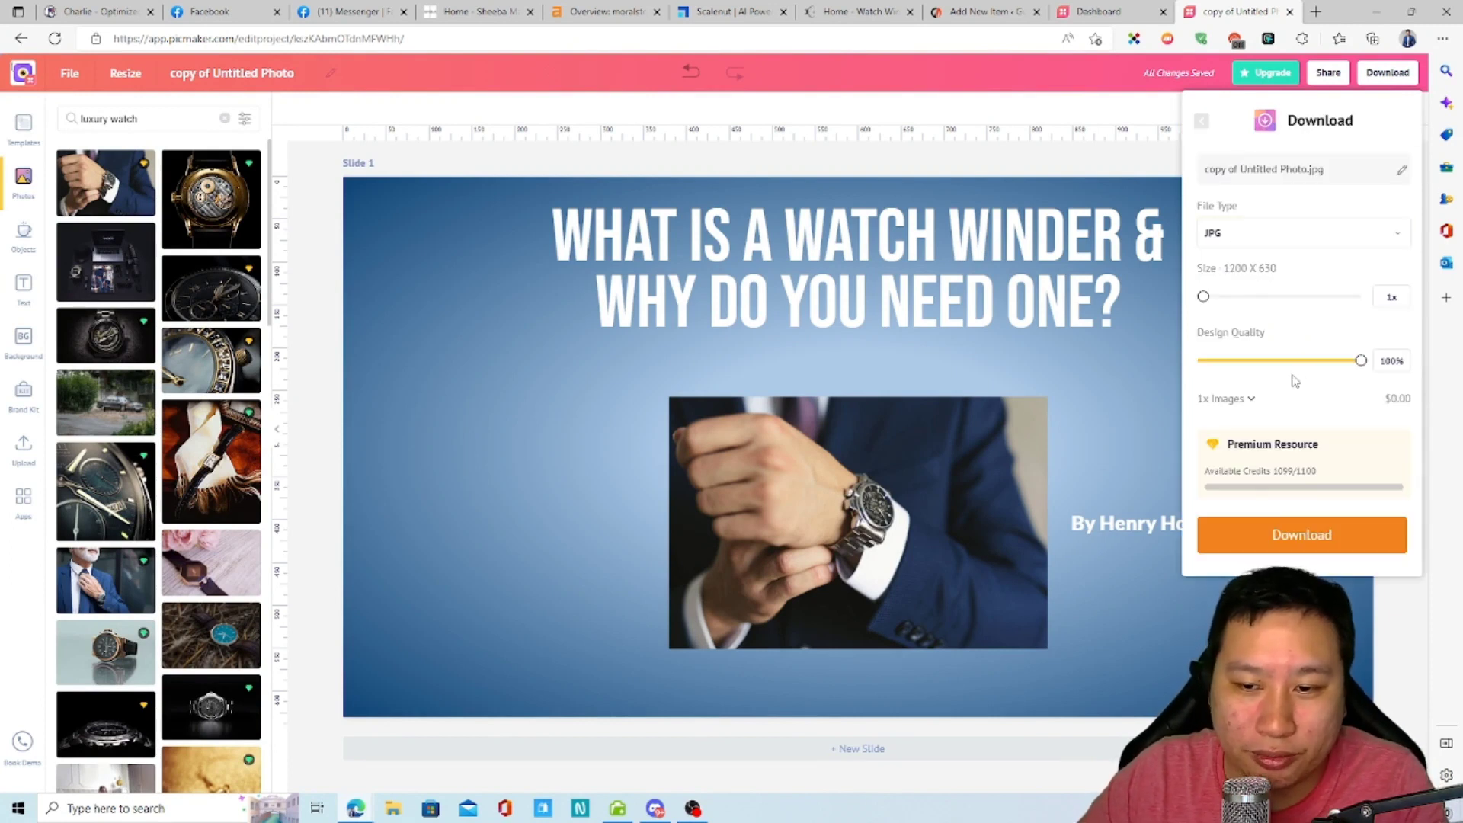
pyautogui.click(1296, 537)
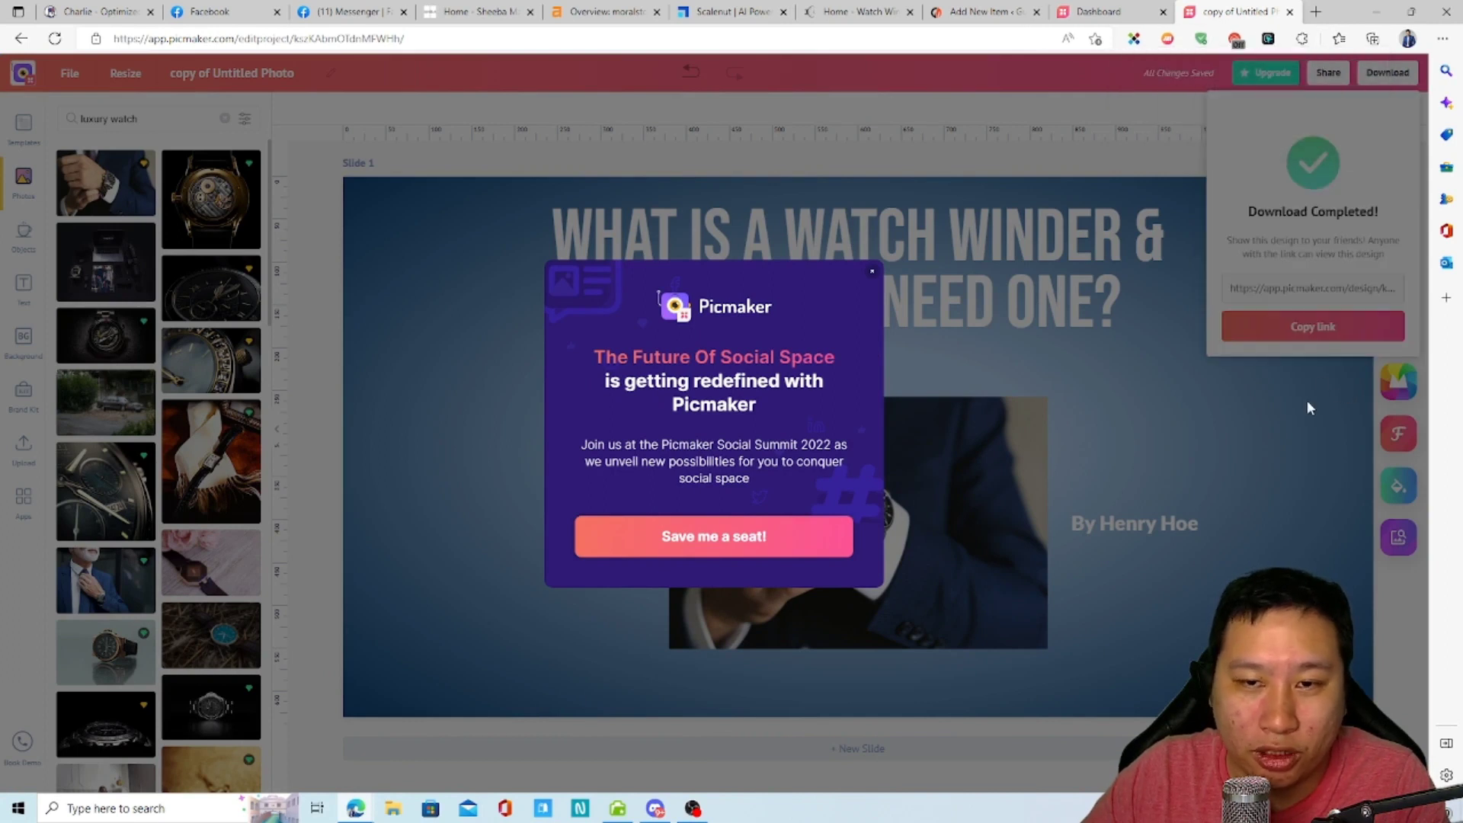
# - Return to the watch winder post in WordPress and open its featured image selection
pyautogui.click(97, 11)
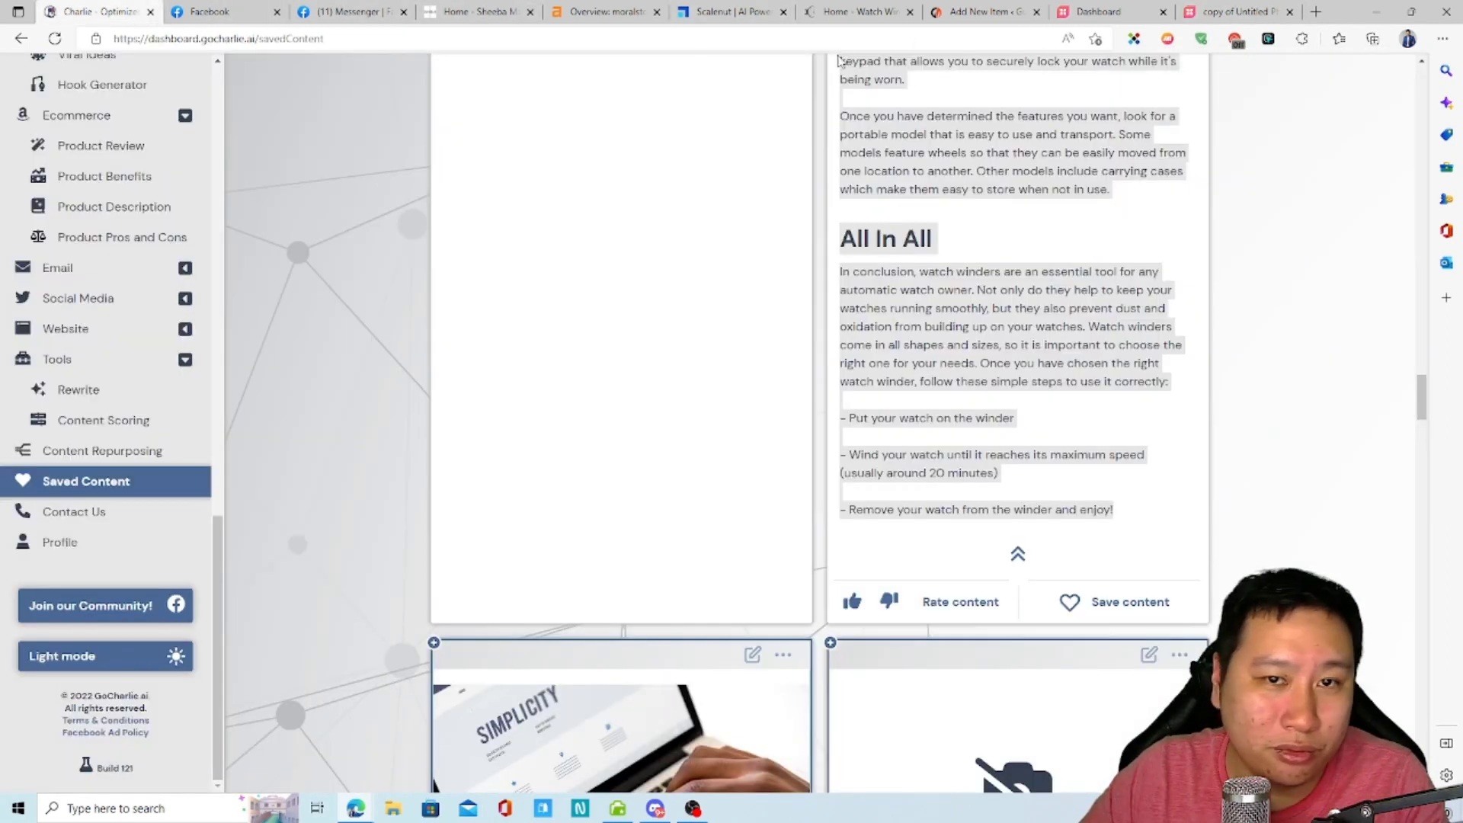
pyautogui.click(1098, 11)
pyautogui.click(983, 11)
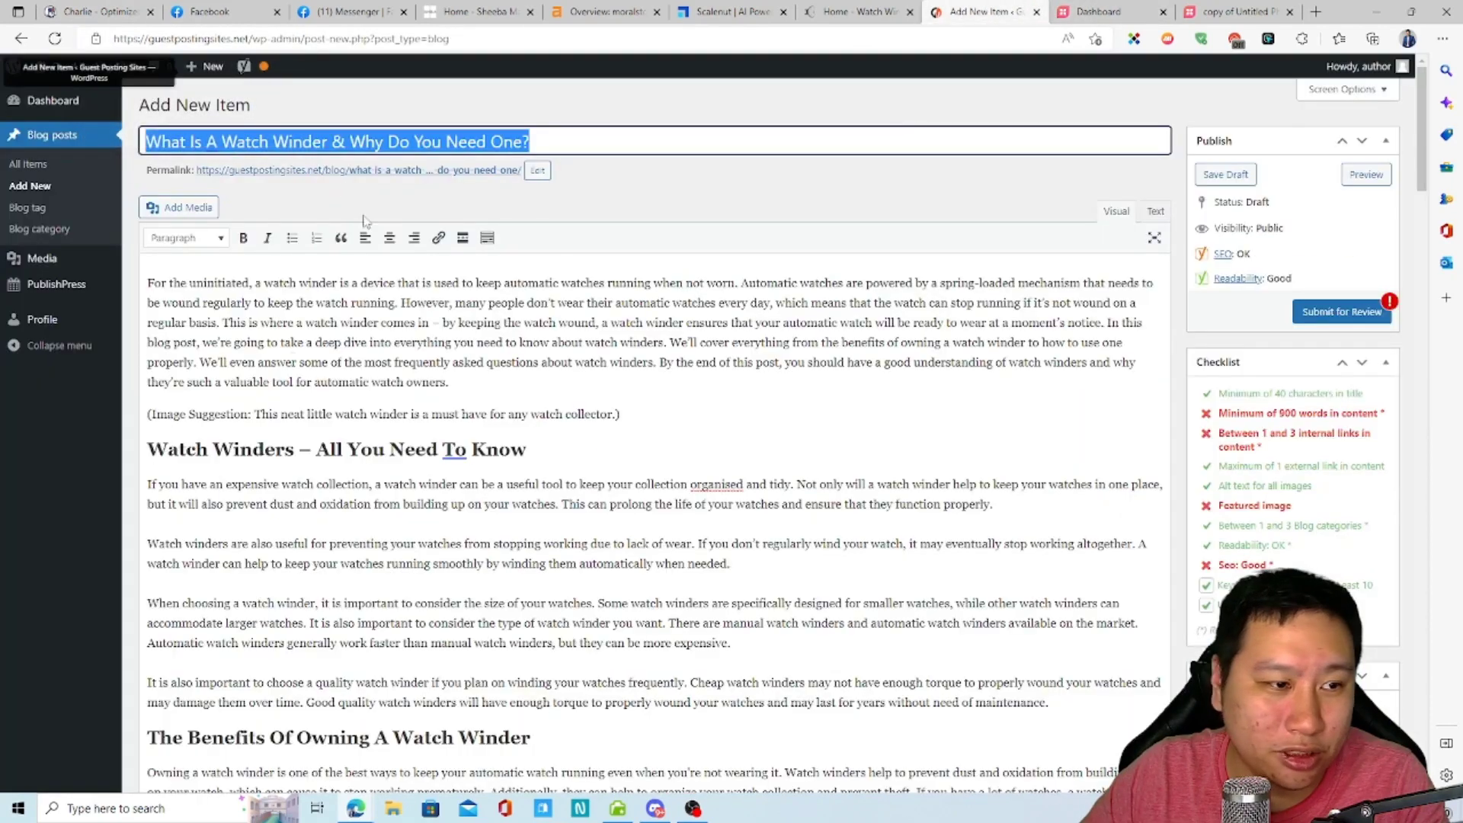
pyautogui.scroll(-15, 363, 221)
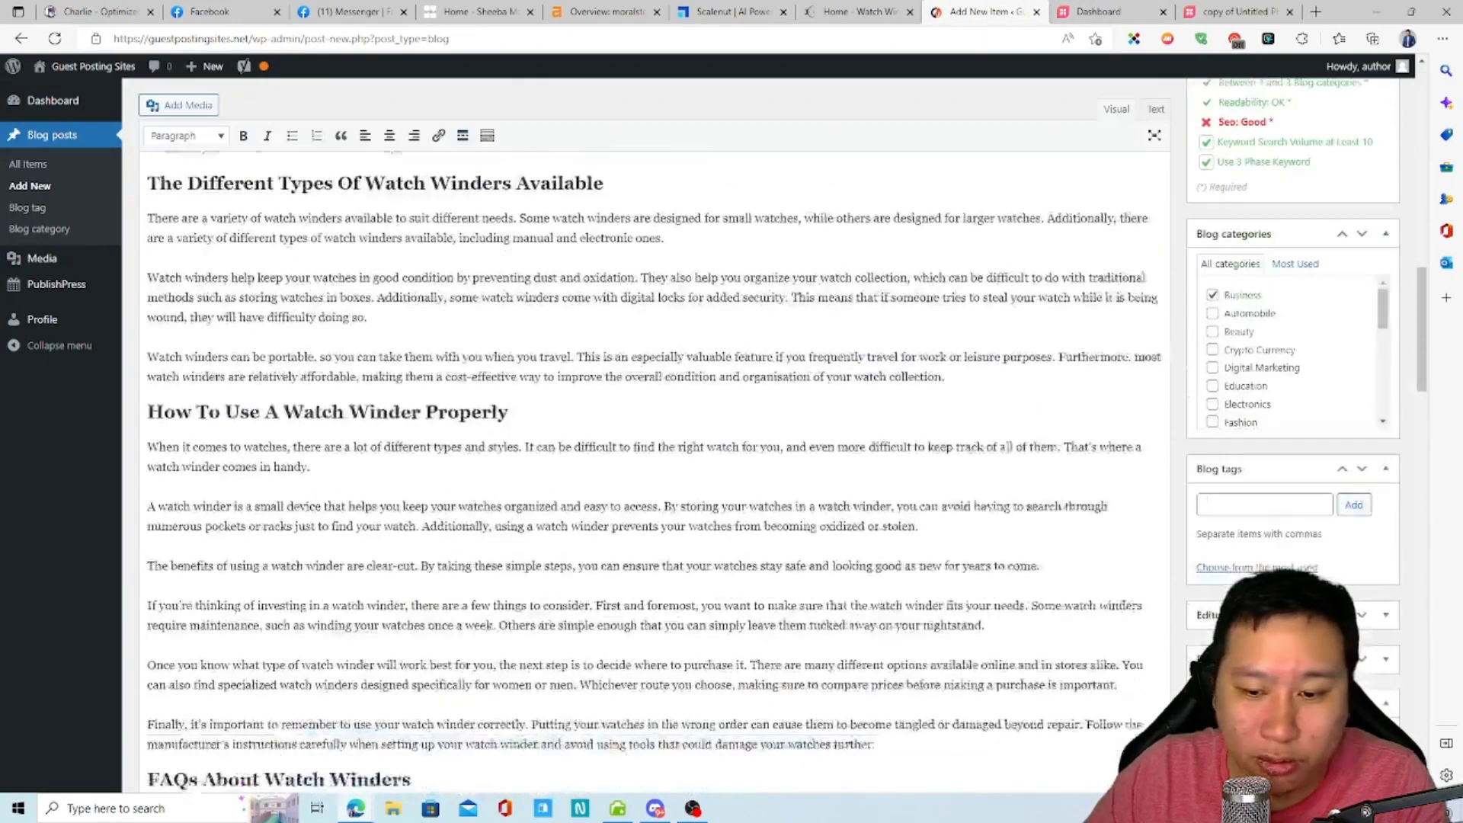
pyautogui.click(1237, 736)
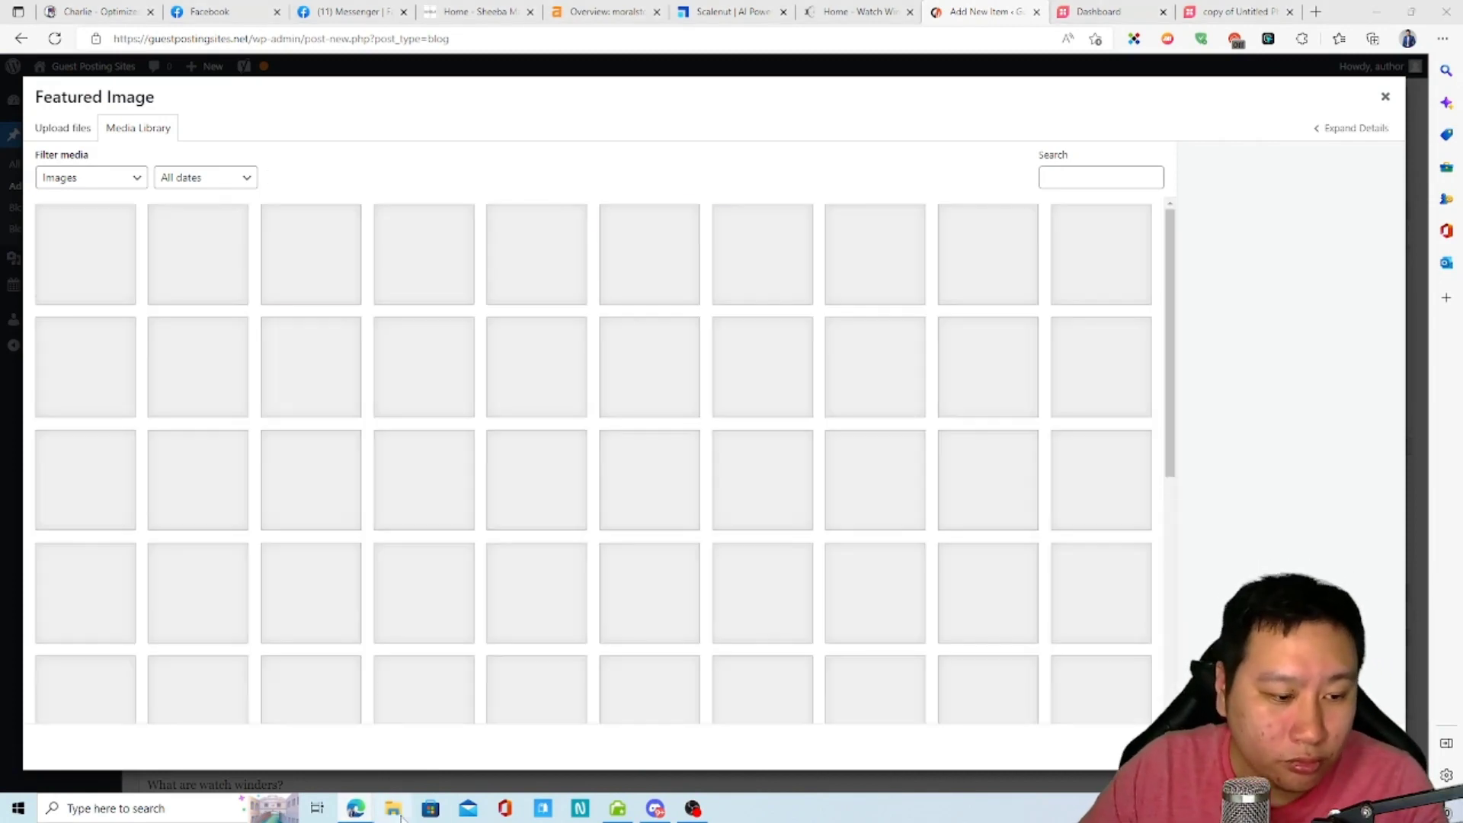
# - Try to add the downloaded design from the Downloads folder to the WordPress media library
pyautogui.click(394, 808)
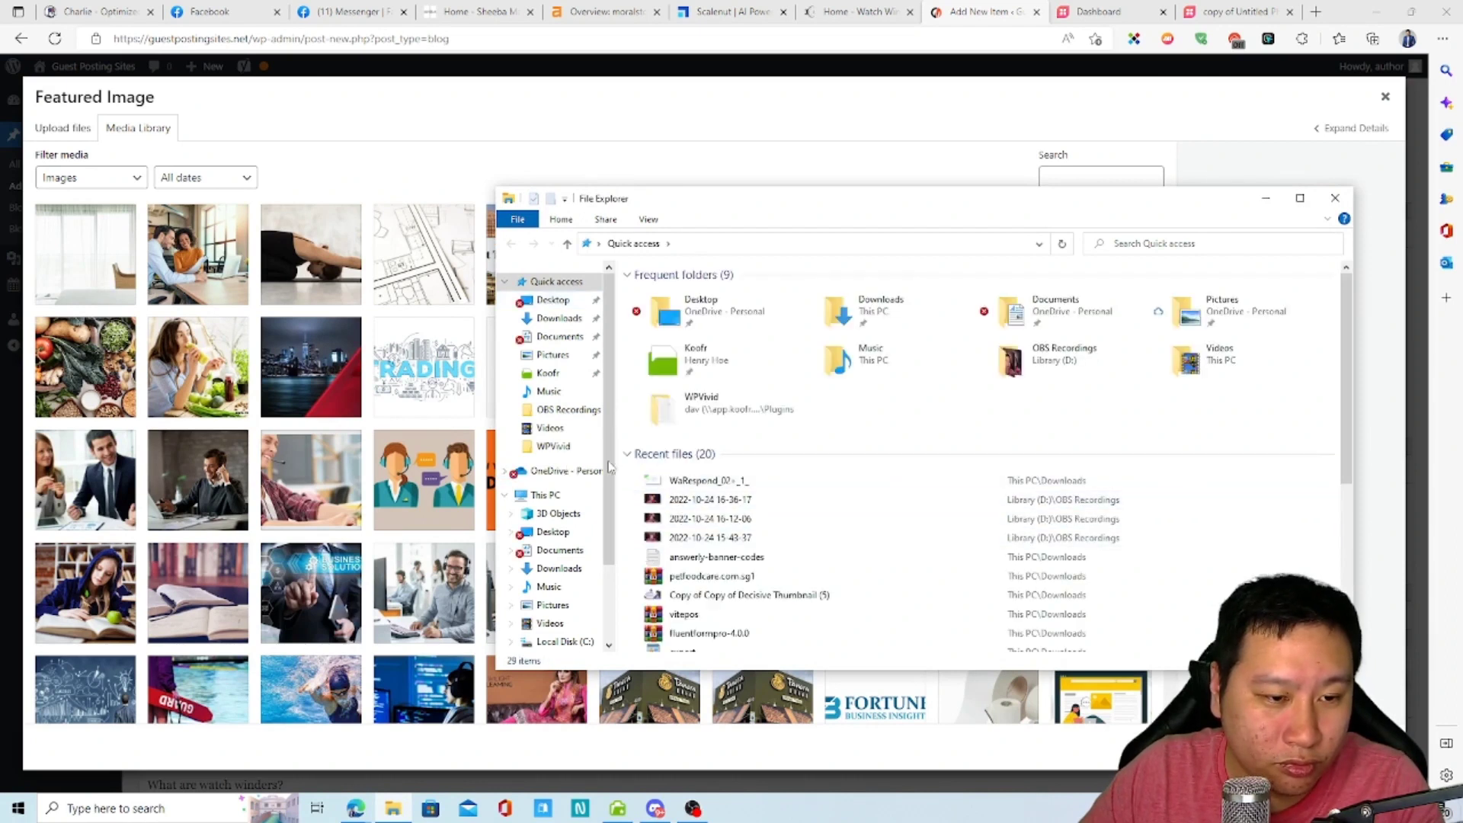
pyautogui.click(558, 318)
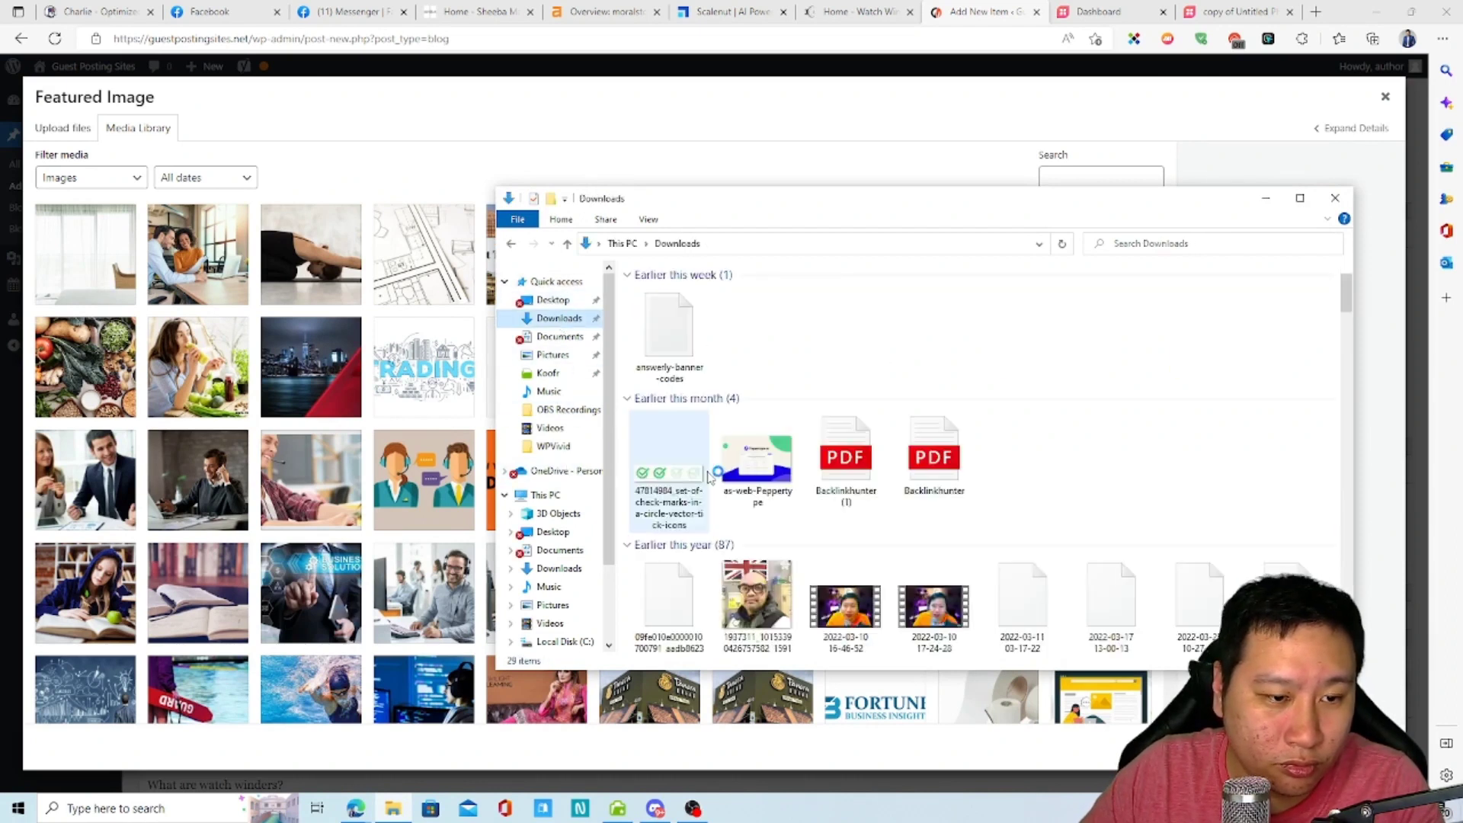
pyautogui.moveTo(681, 329); pyautogui.dragTo(1063, 305)
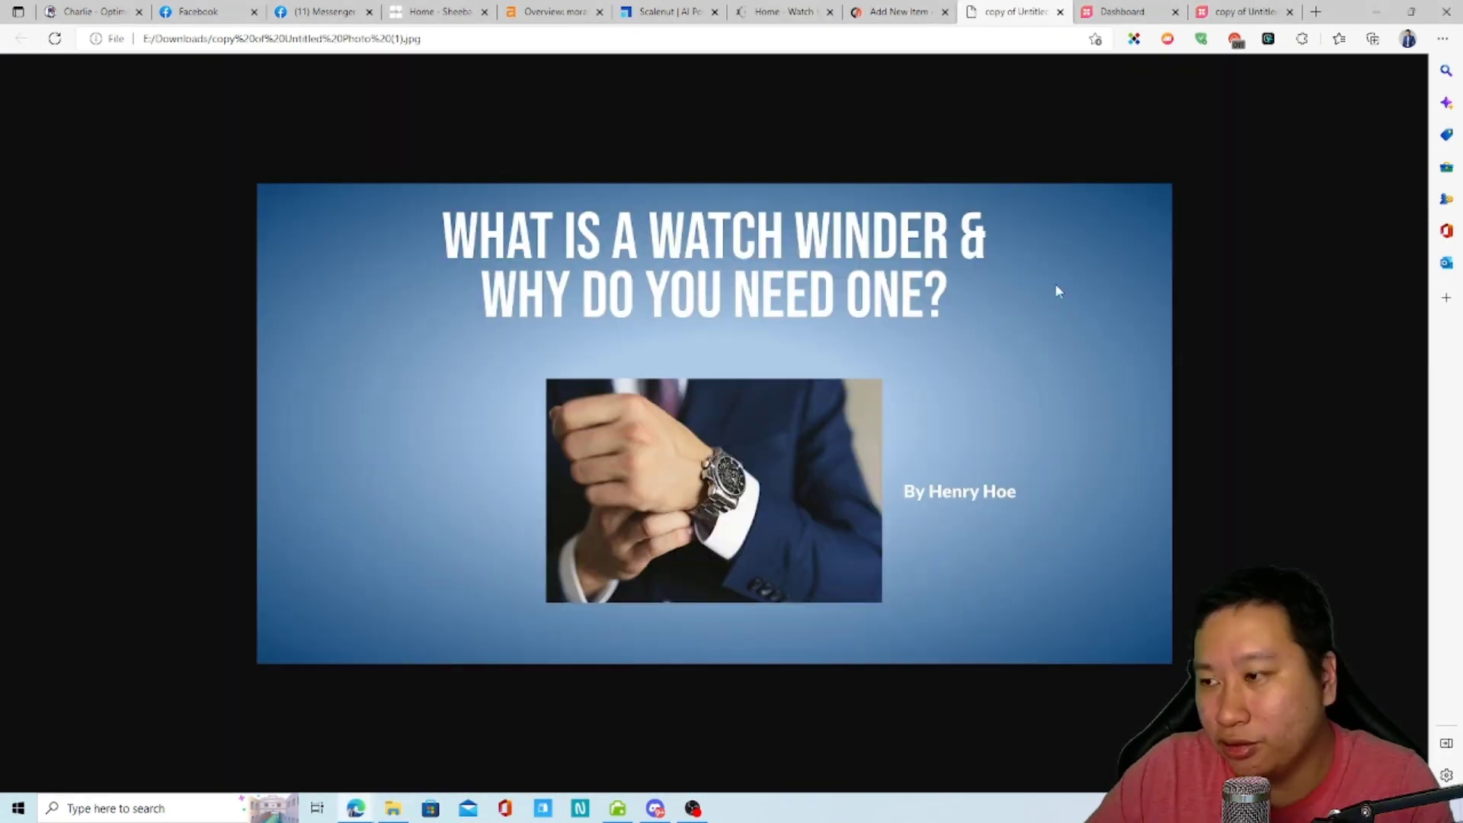
pyautogui.click(913, 9)
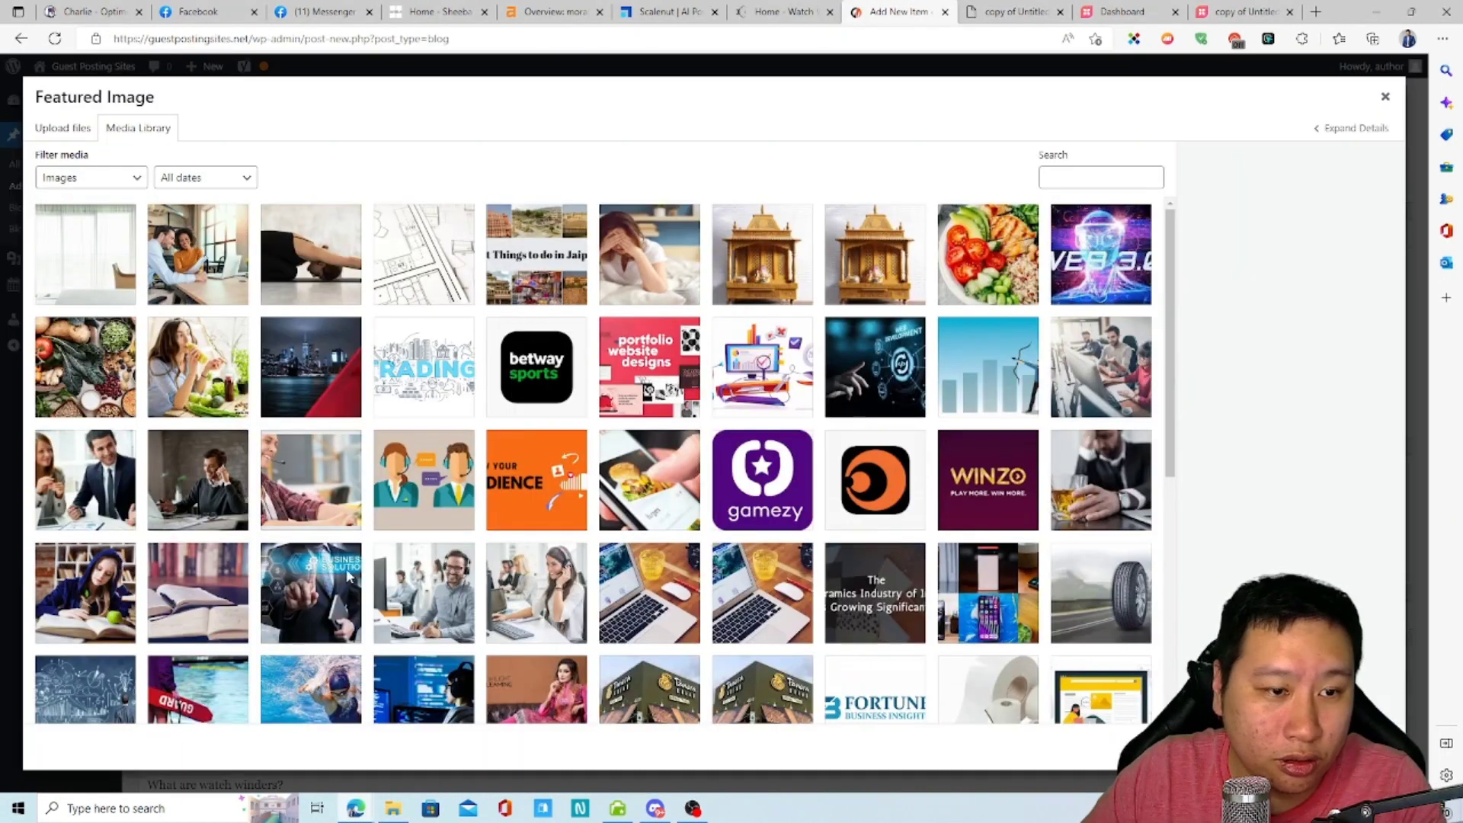
# - Upload the downloaded design from the Downloads folder to the media library and choose "Prioritize maximum compression" for it
pyautogui.click(393, 808)
pyautogui.moveTo(669, 335); pyautogui.dragTo(431, 385)
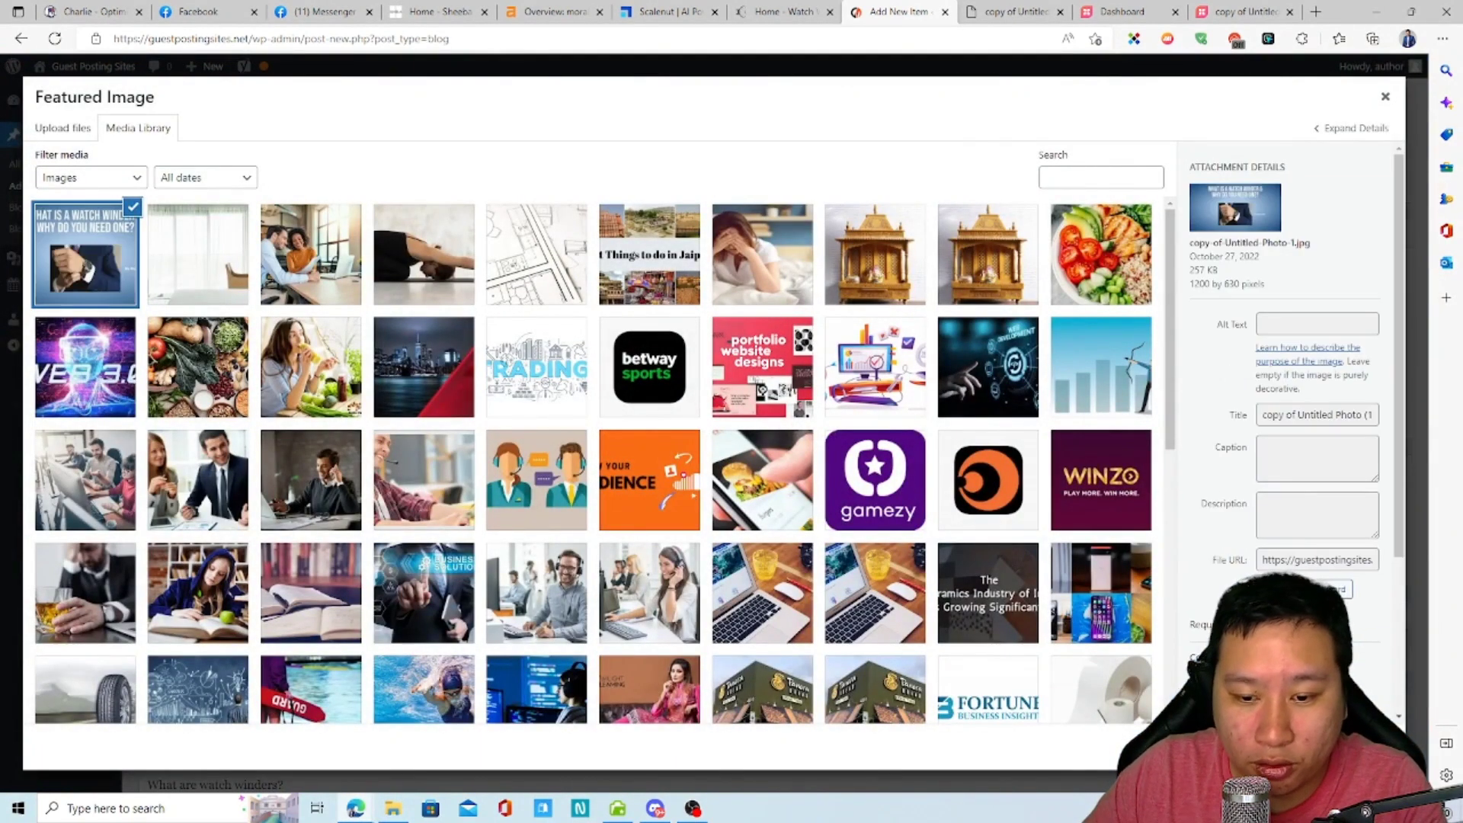
pyautogui.scroll(-3, 1295, 381)
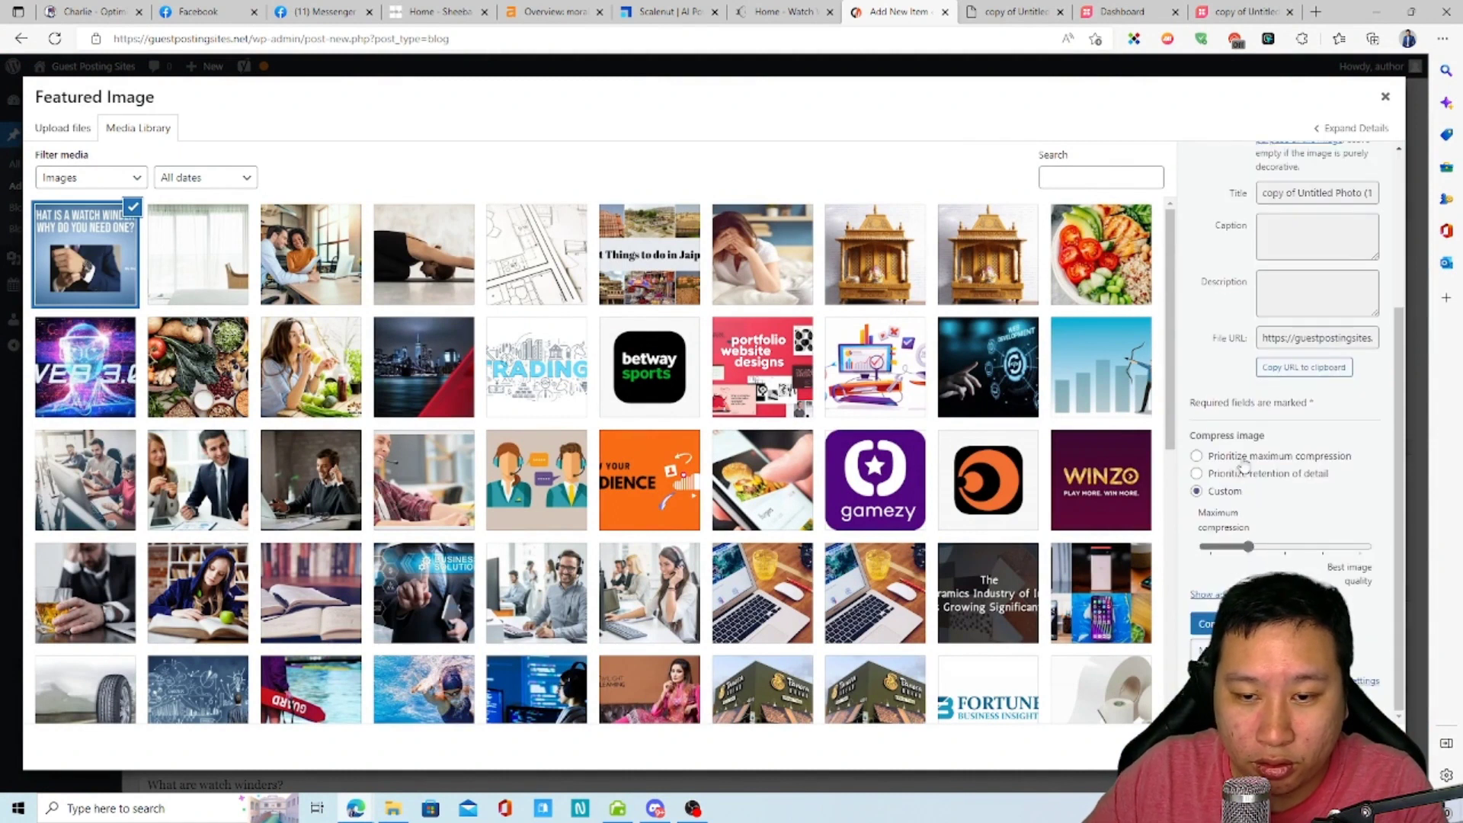
pyautogui.click(1244, 456)
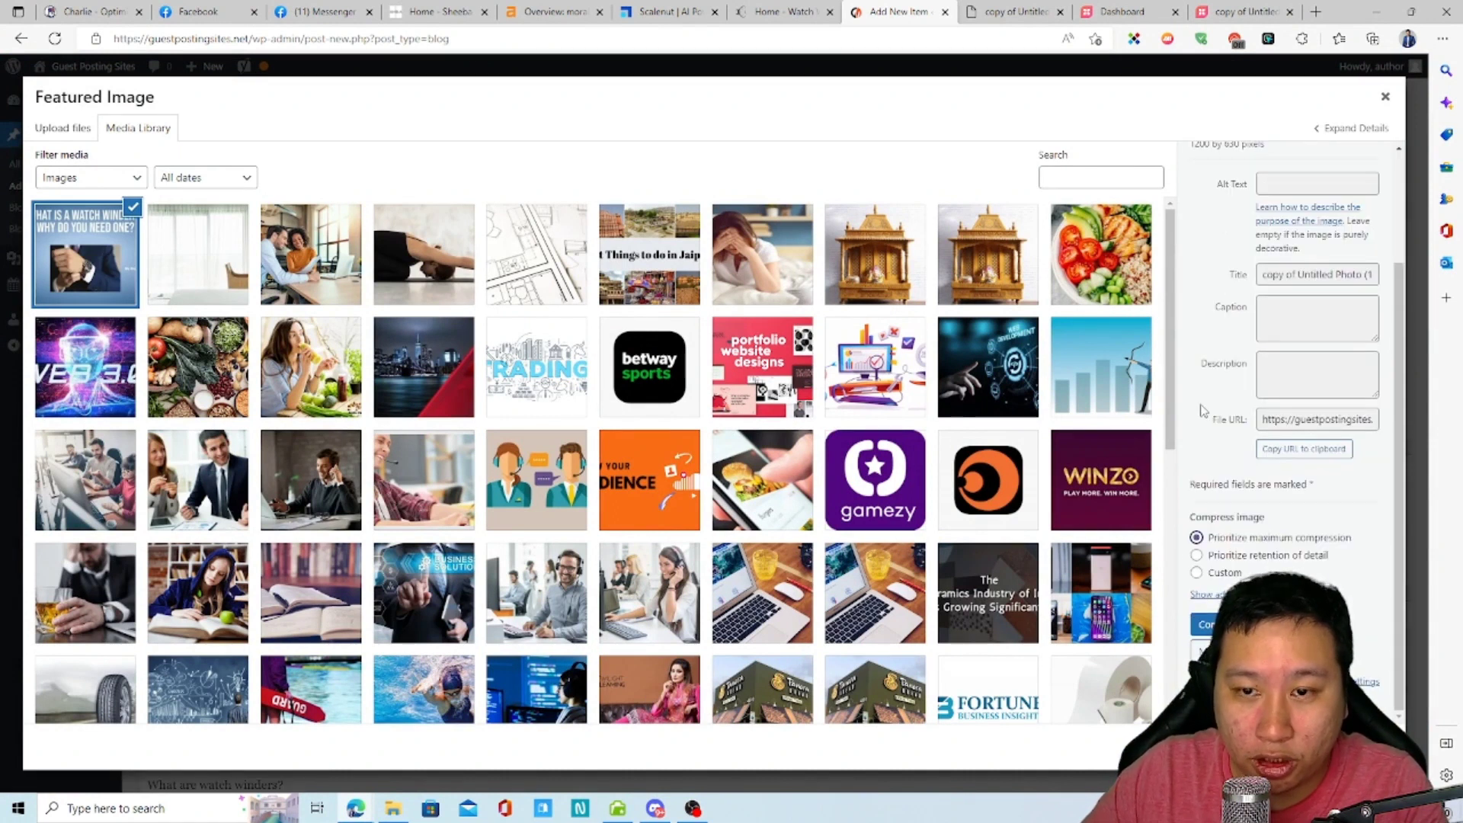
# - Check the uploaded design's attachment details and set it as the post's featured image
pyautogui.scroll(2, 1203, 417)
pyautogui.scroll(-2, 1227, 488)
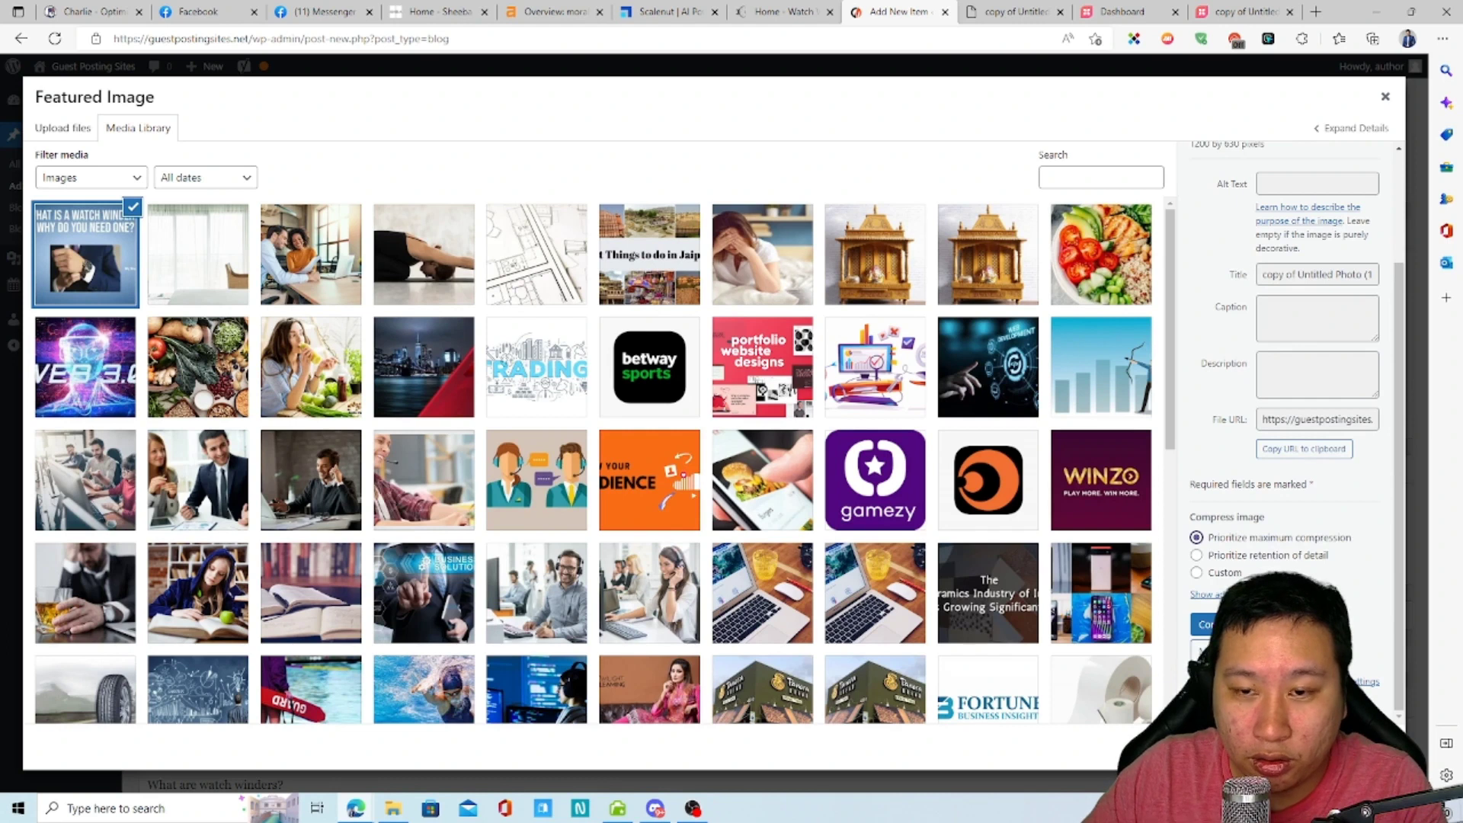
pyautogui.scroll(2, 1295, 328)
pyautogui.click(1345, 747)
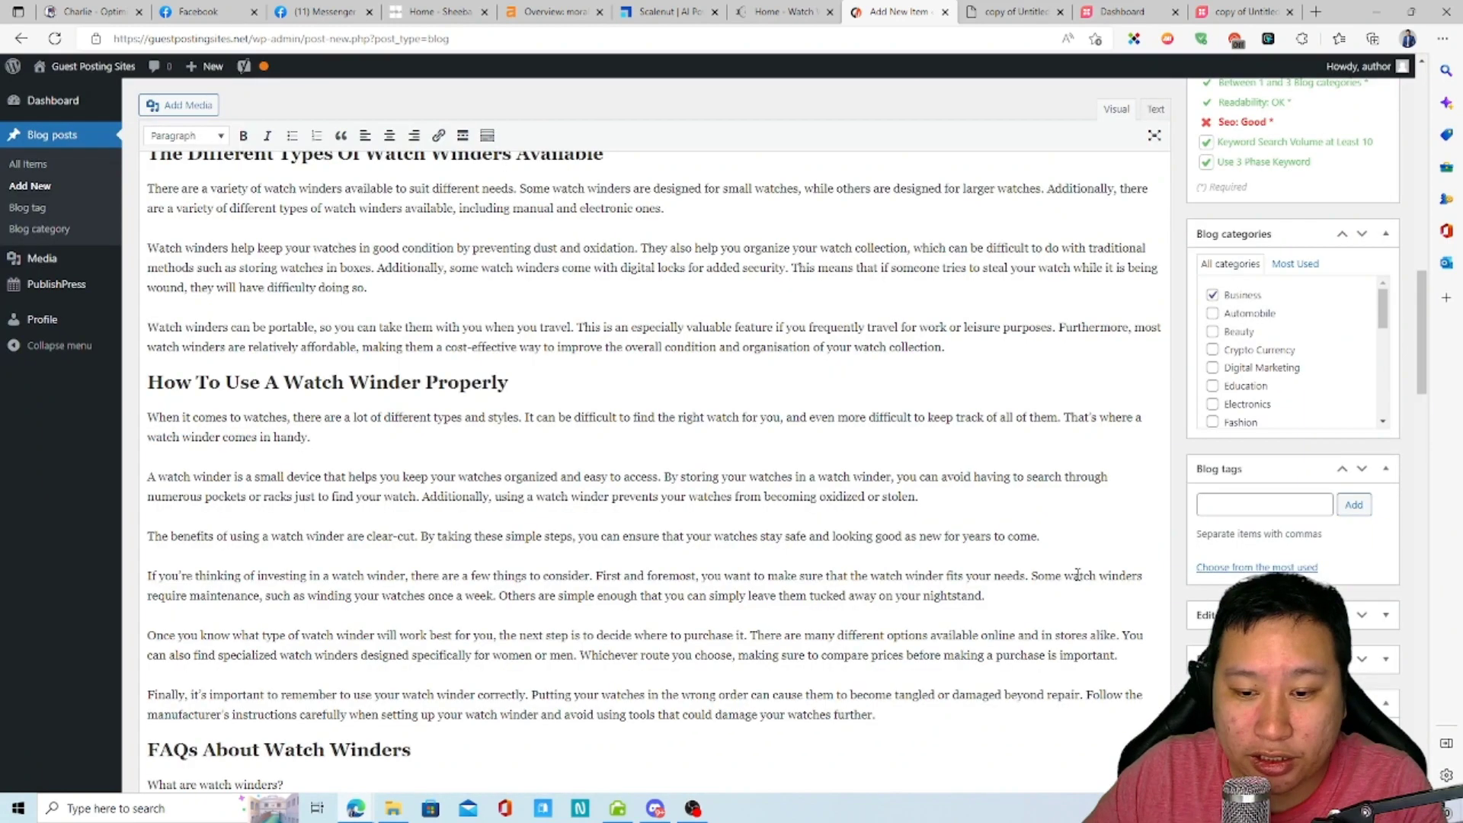
# - Review the post's publishing checklist and open the Guest Posting Sites homepage in a new browser tab
pyautogui.scroll(-2, 1204, 530)
pyautogui.scroll(10, 1171, 533)
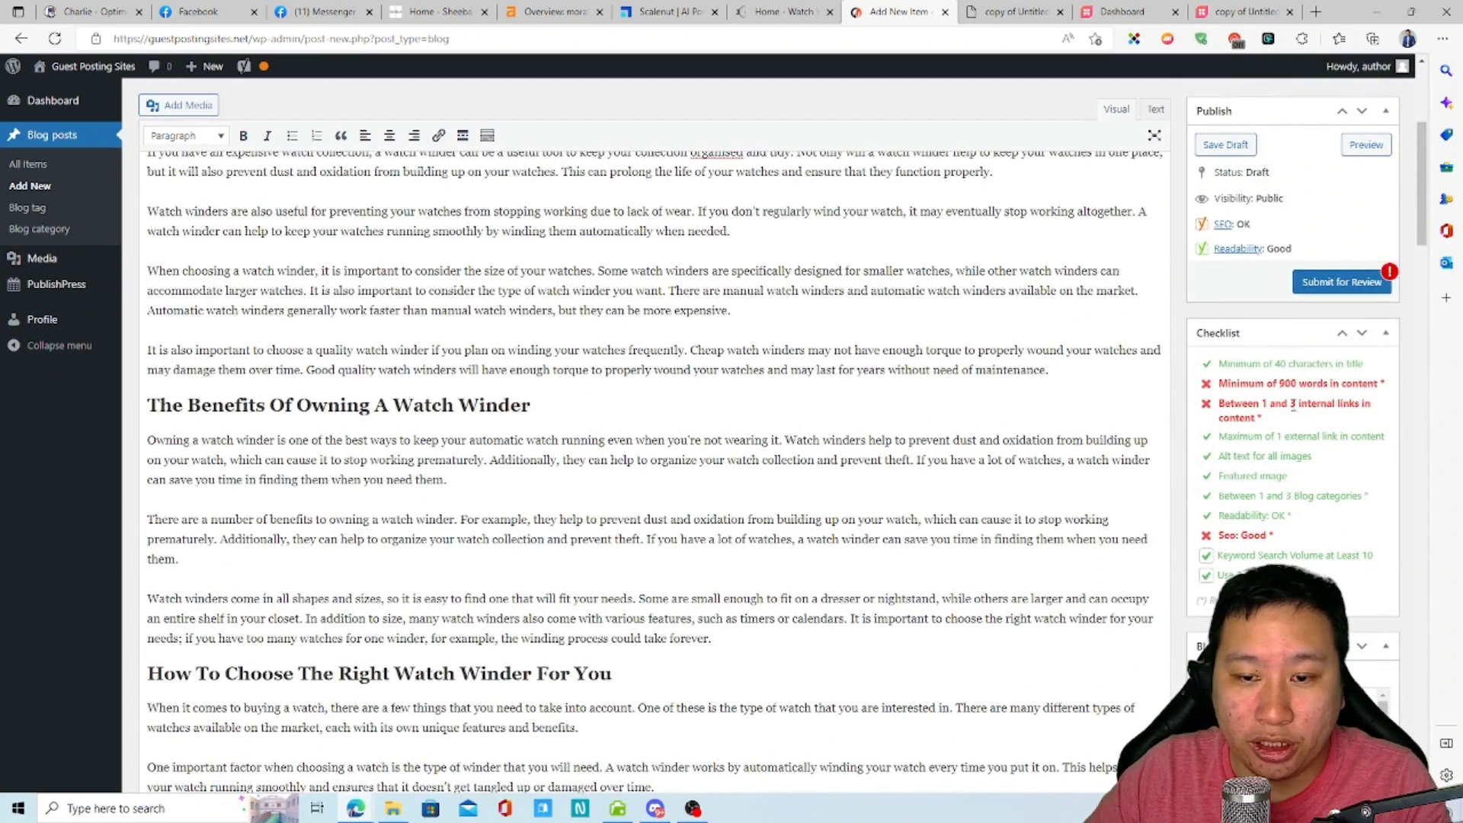
pyautogui.moveTo(83, 64)
pyautogui.rightClick(91, 90)
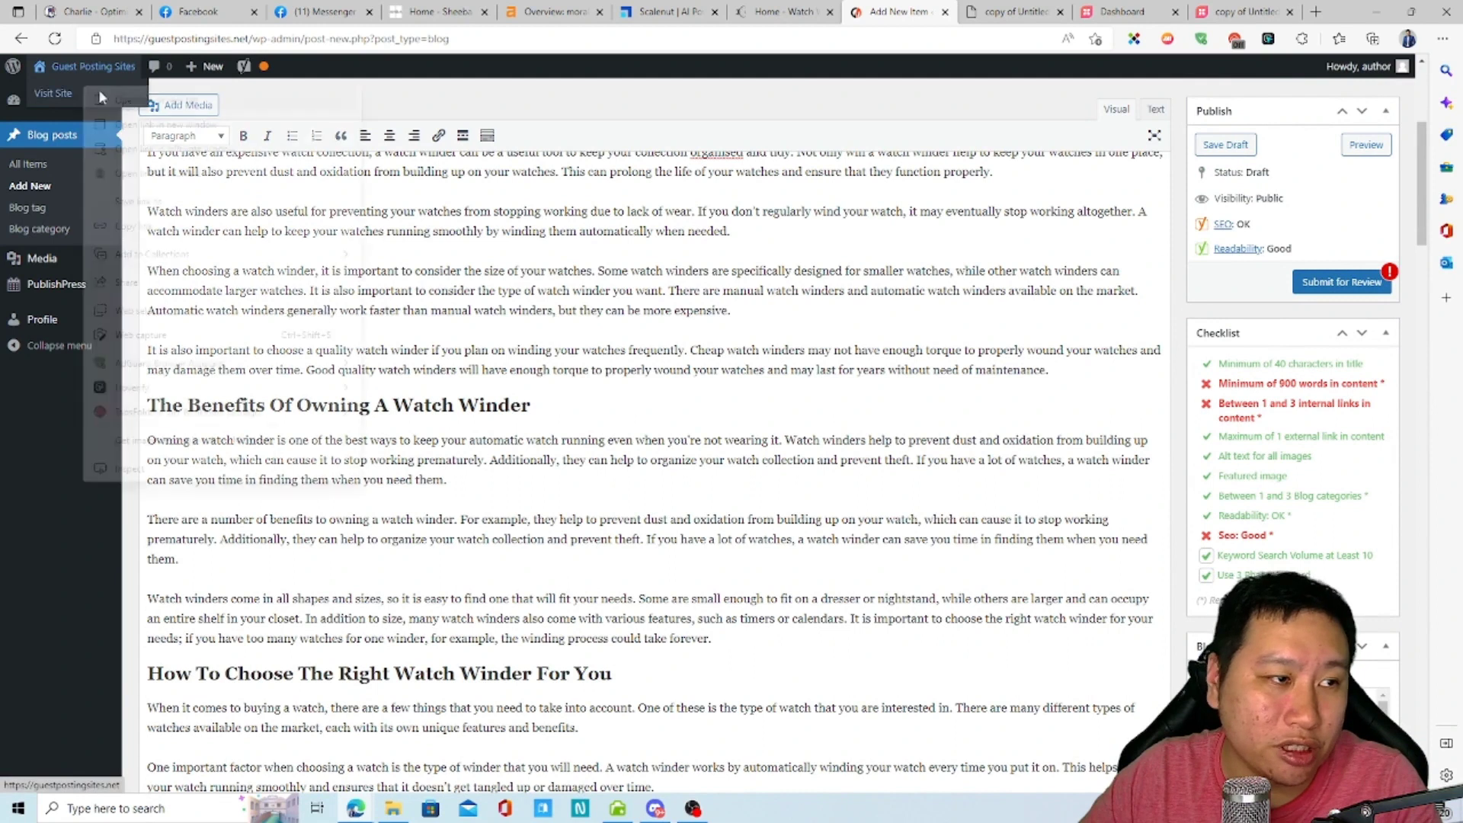
pyautogui.click(135, 105)
# - Close the downloaded image's tab and look through the Lifestyle category page of Guest Posting Sites for a suitable internal link
pyautogui.click(926, 12)
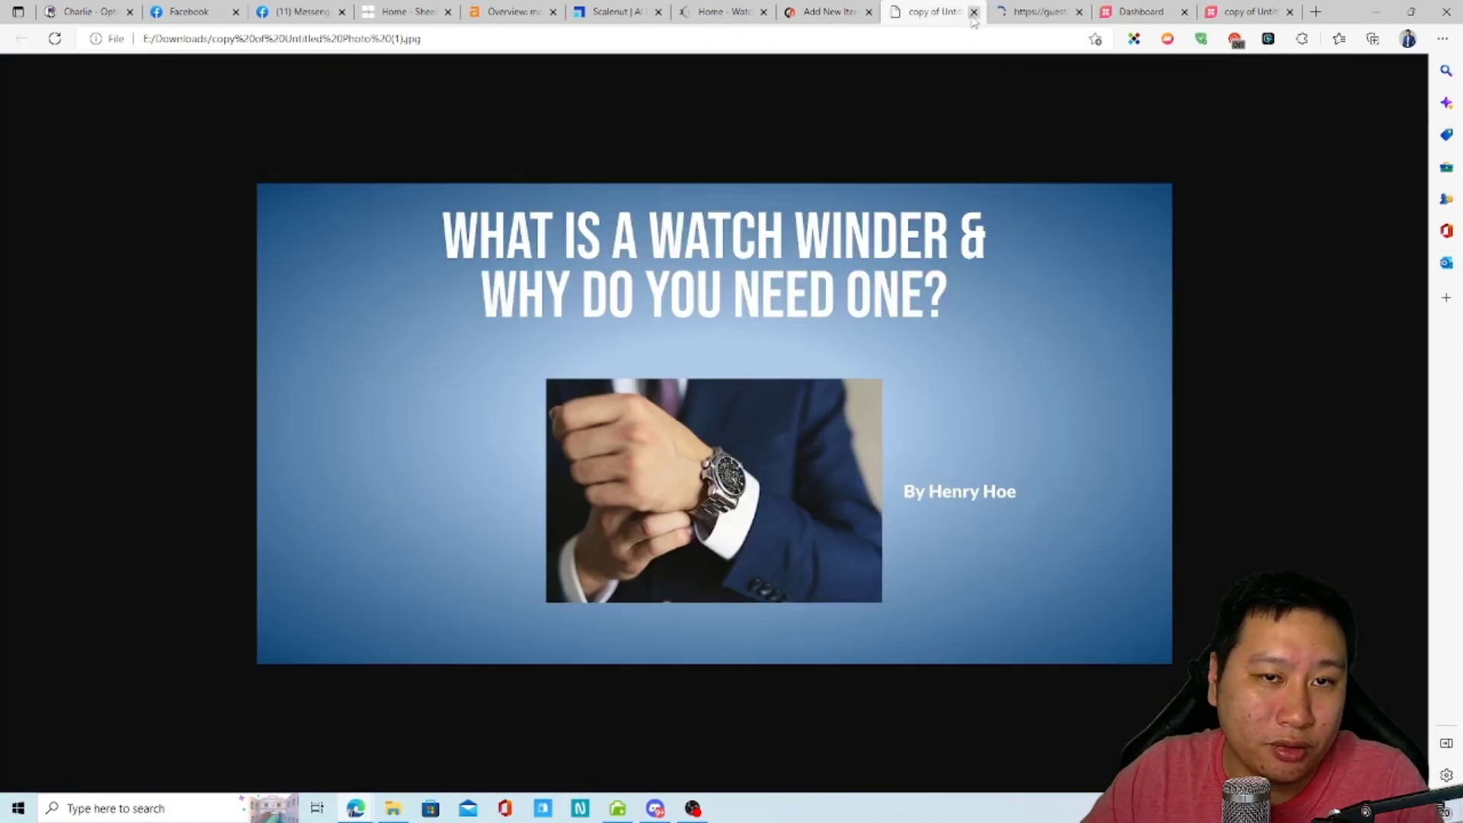
pyautogui.click(974, 12)
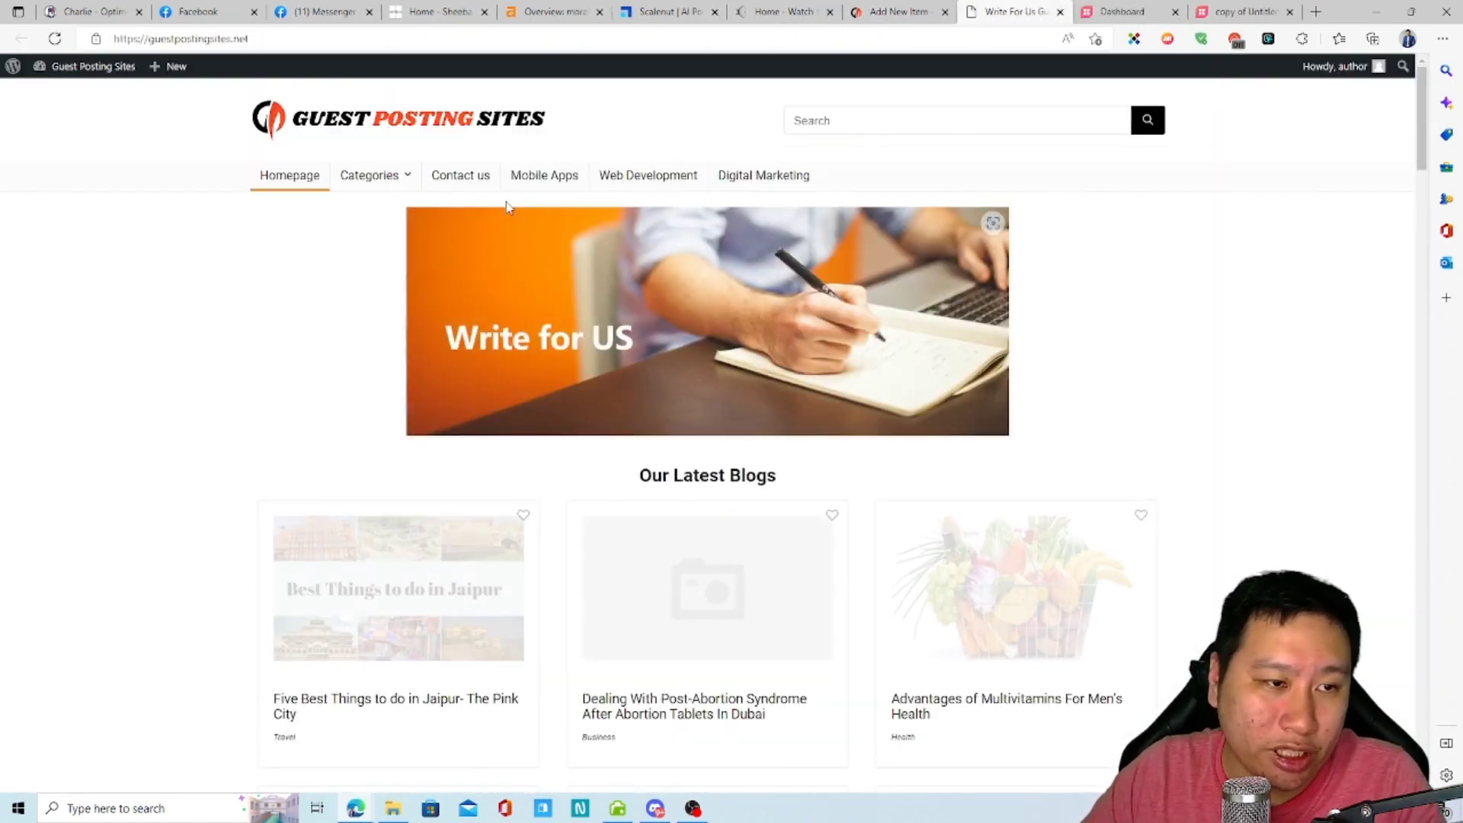
pyautogui.moveTo(394, 188)
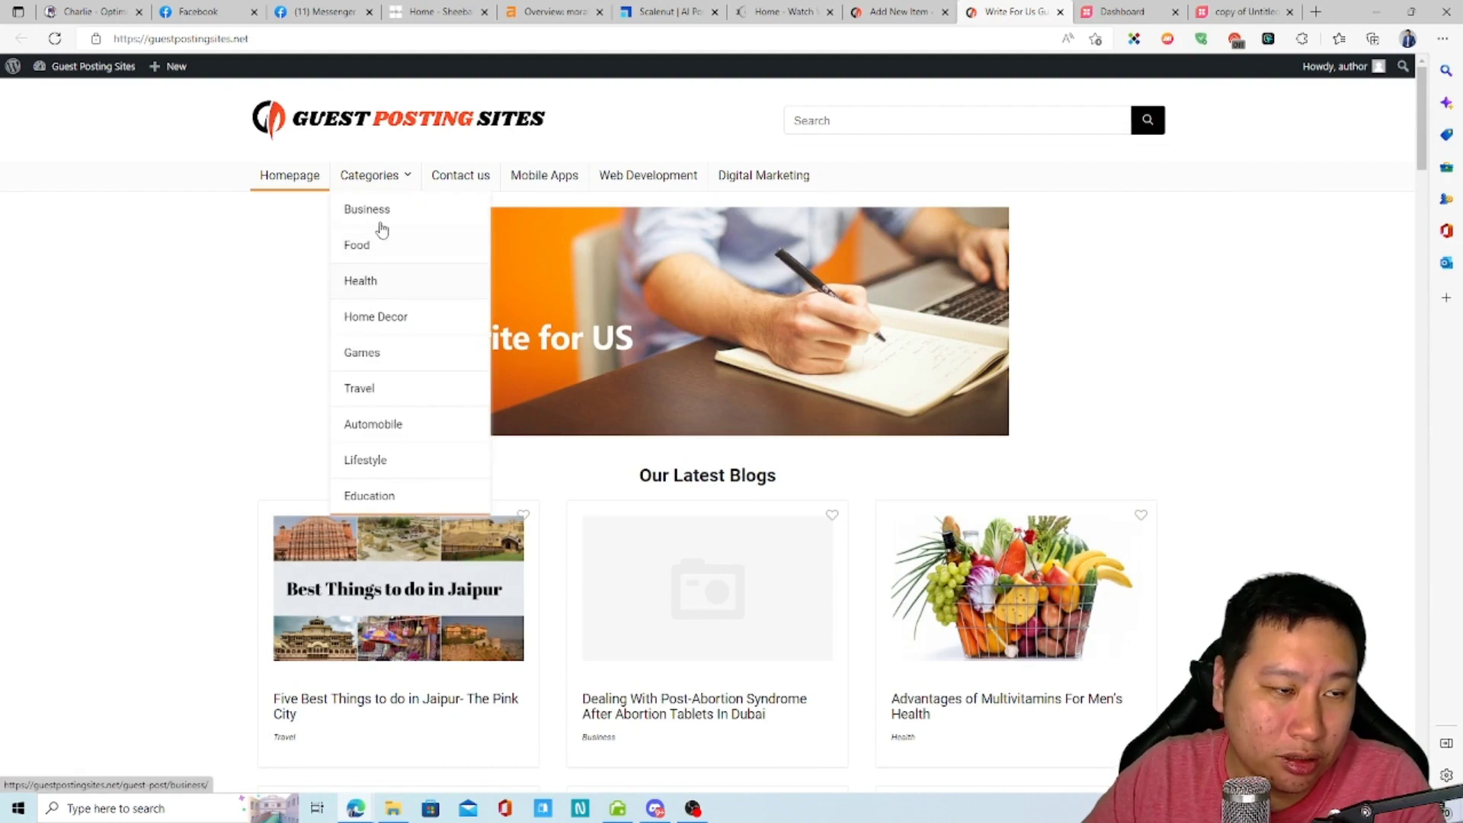
pyautogui.click(365, 469)
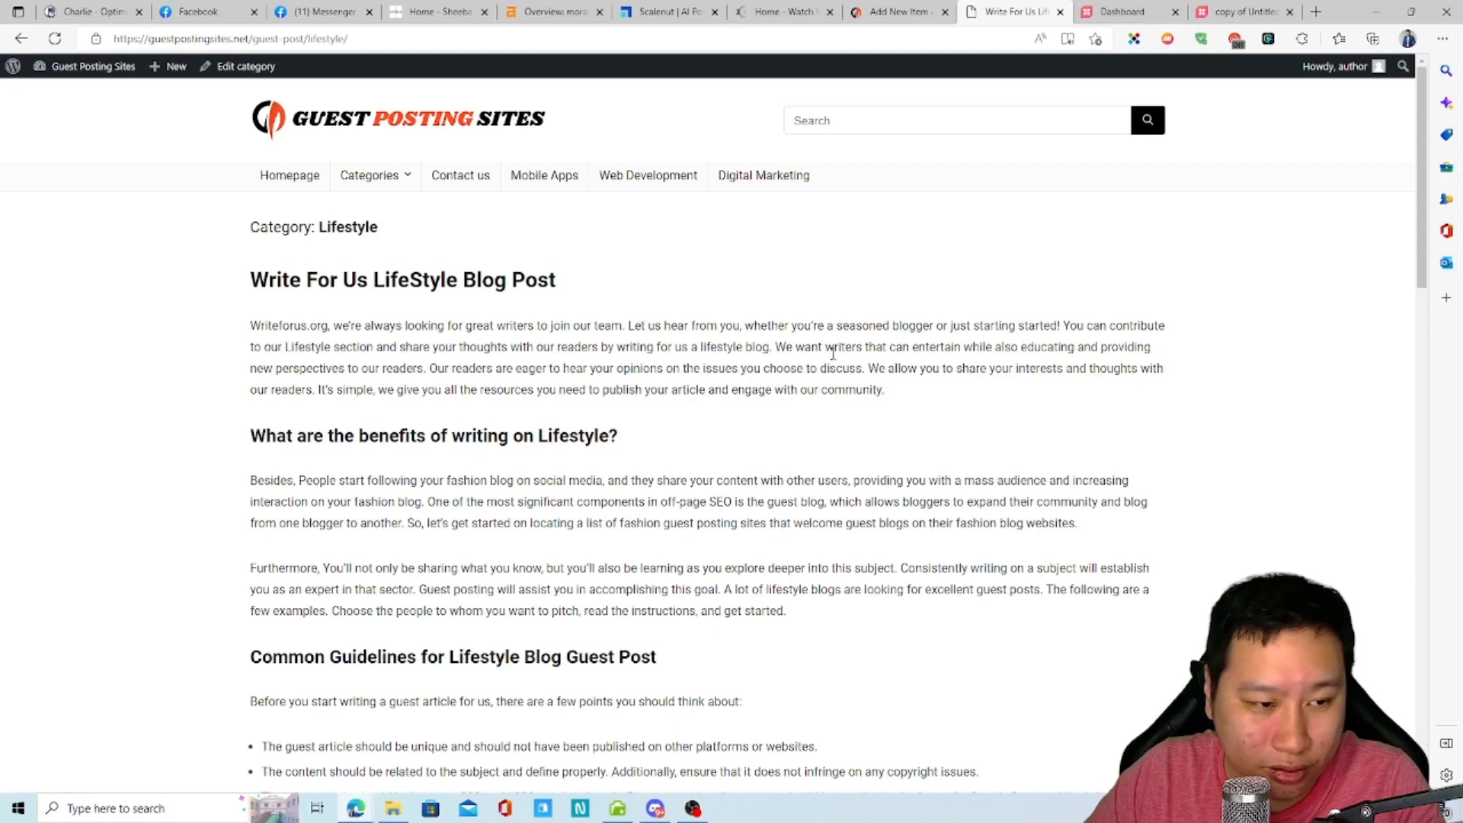
pyautogui.scroll(-20, 762, 350)
pyautogui.scroll(3, 677, 353)
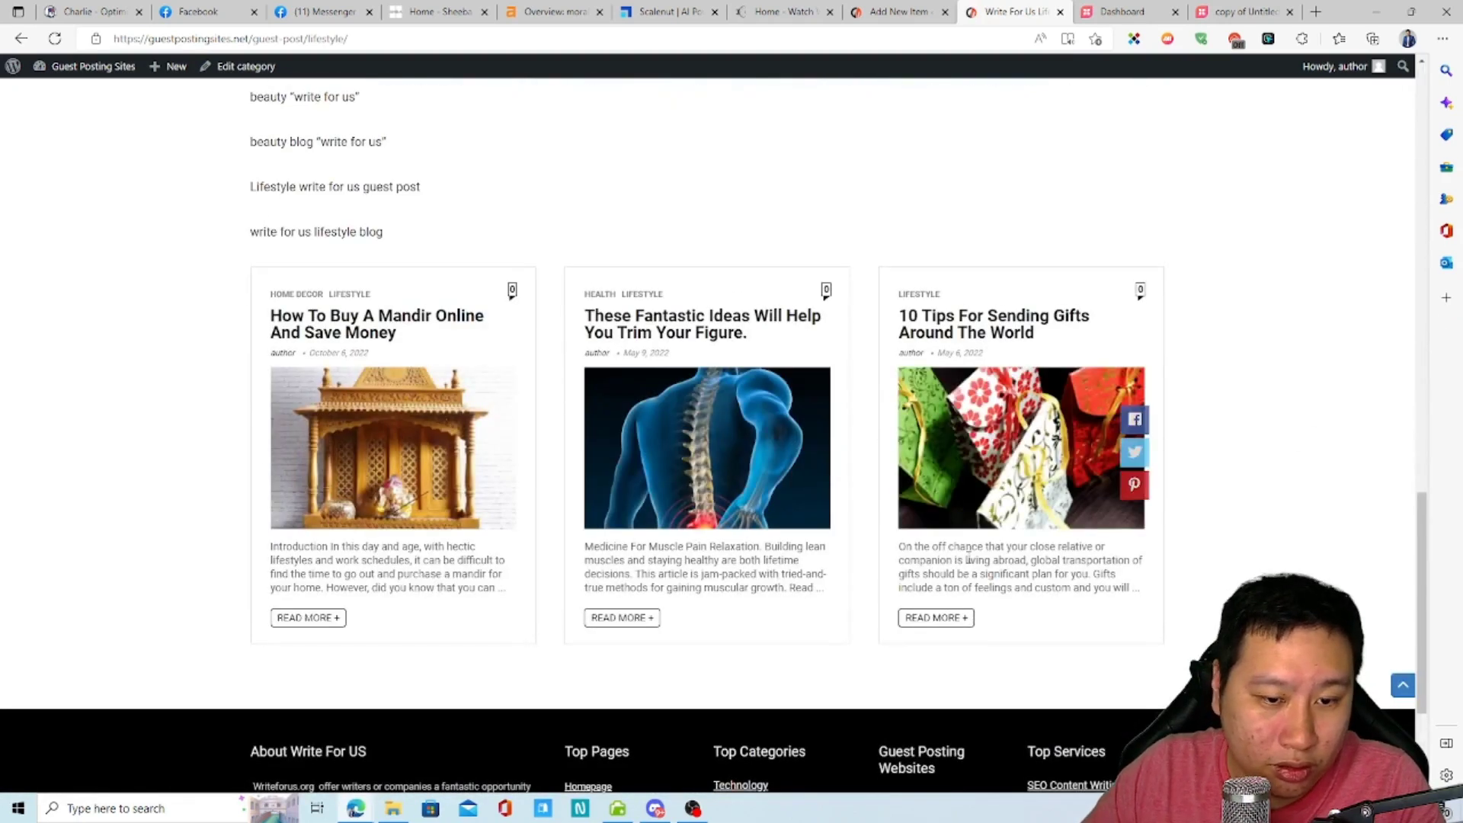
pyautogui.scroll(3, 495, 364)
pyautogui.scroll(14, 495, 363)
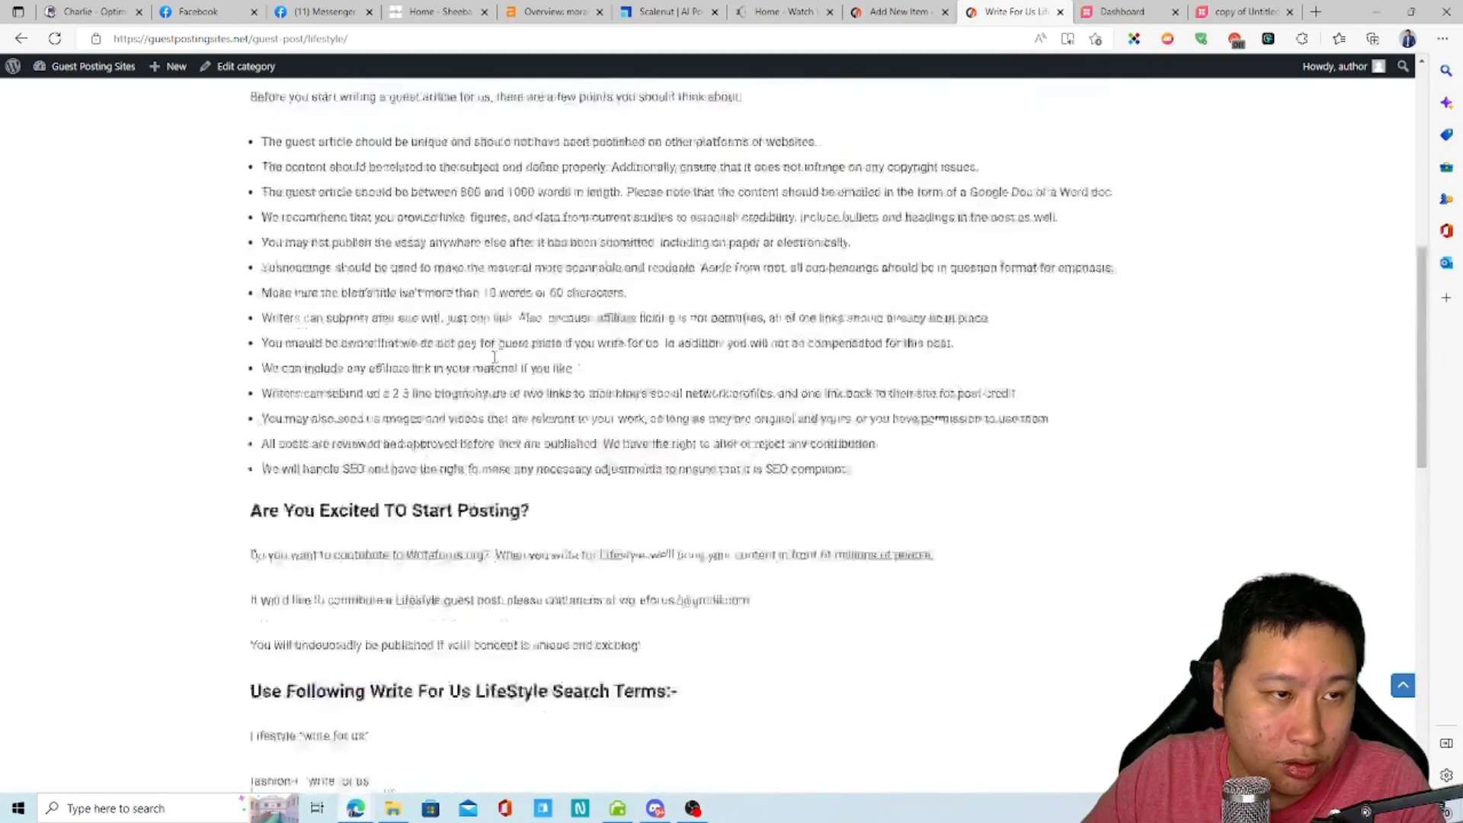
pyautogui.scroll(-10, 492, 335)
pyautogui.scroll(7, 490, 326)
pyautogui.scroll(3, 490, 327)
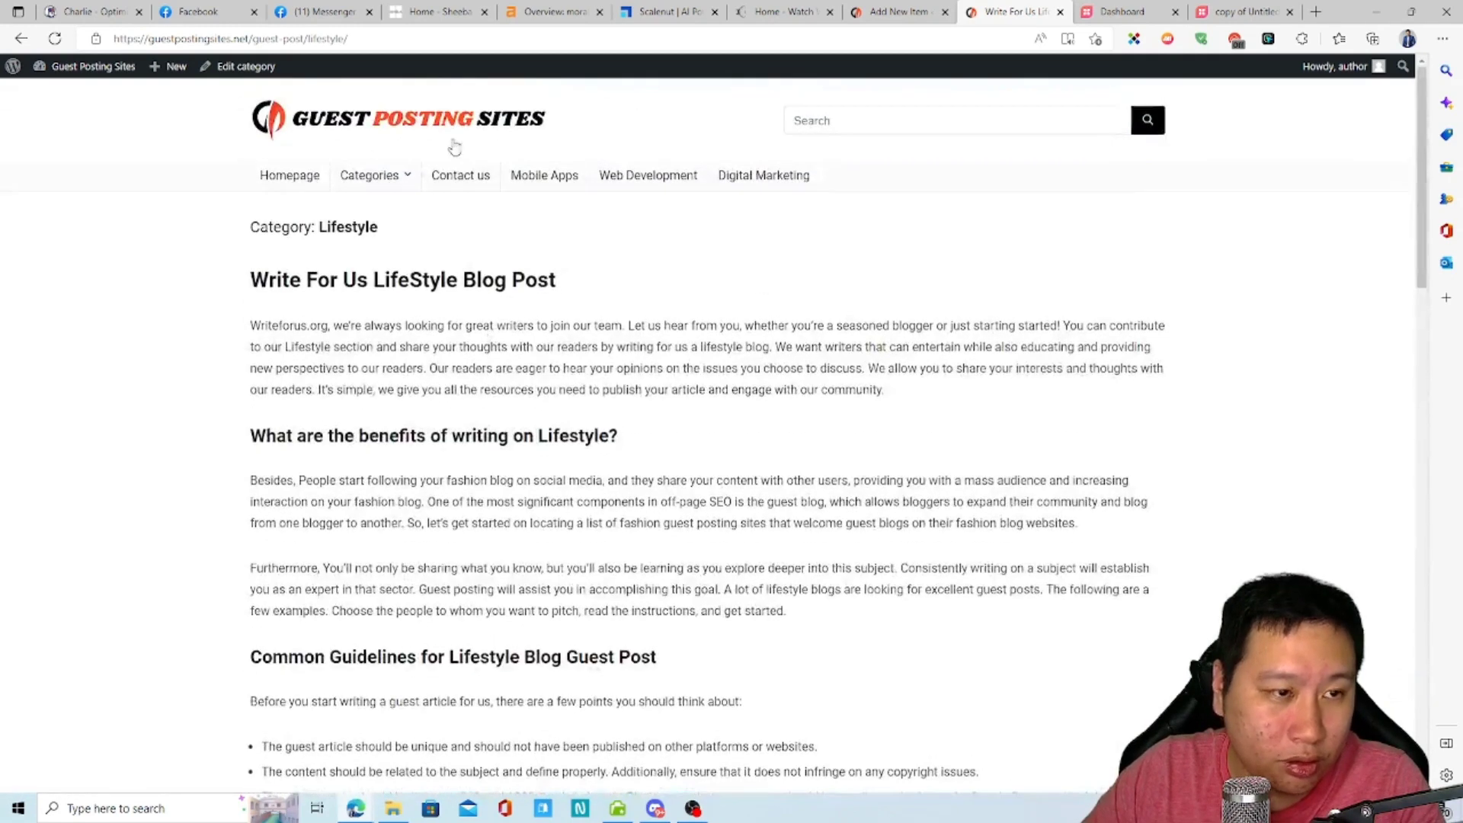
# - Look through the Health category page for a possible internal link and search the watch winder post for "travel"
pyautogui.moveTo(369, 176)
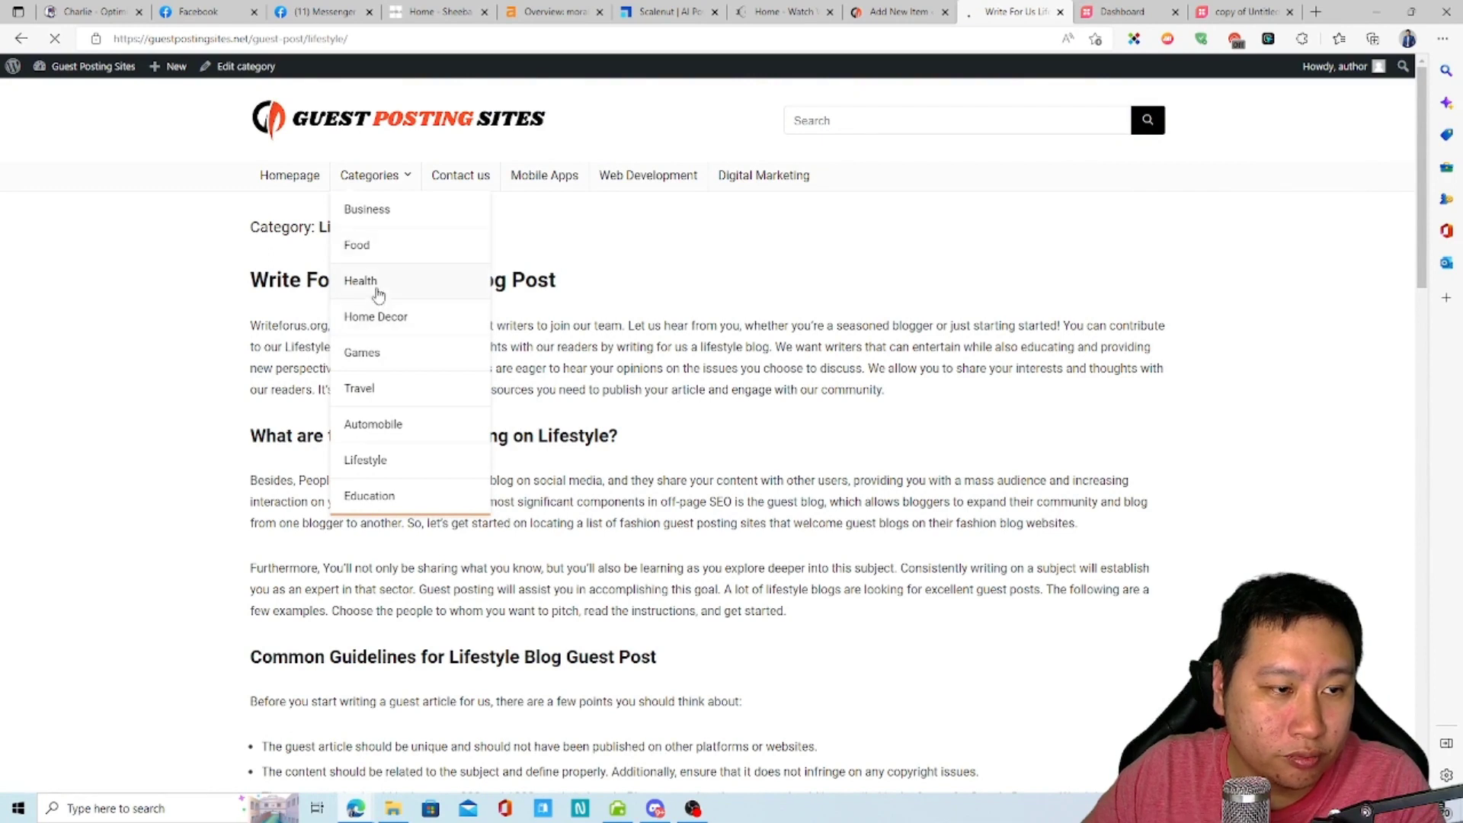
pyautogui.click(361, 281)
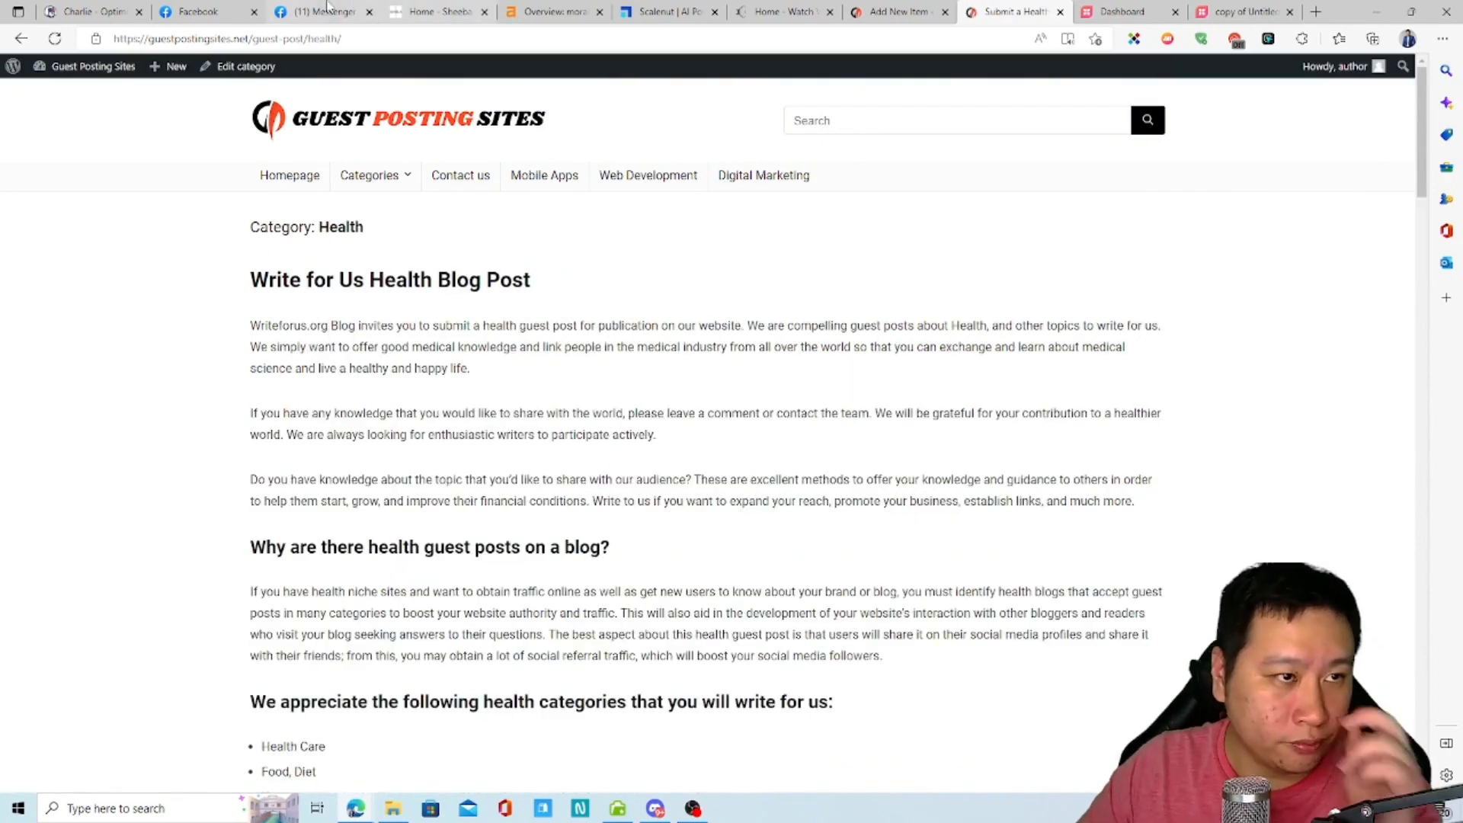
pyautogui.click(895, 9)
pyautogui.hotkey('ctrl', 'f')
pyautogui.write('travel')
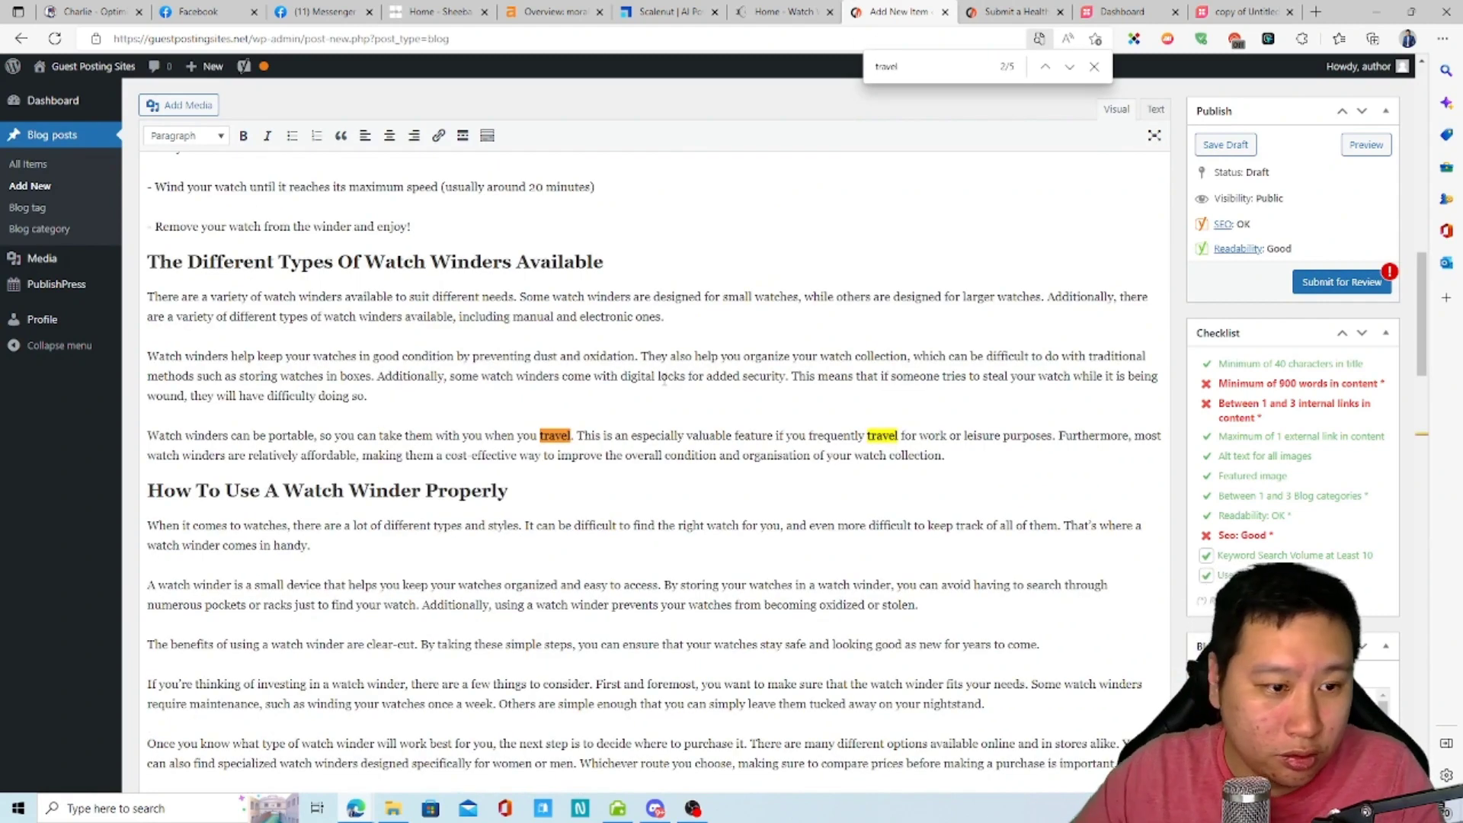
pyautogui.click(1014, 12)
pyautogui.scroll(-20, 519, 366)
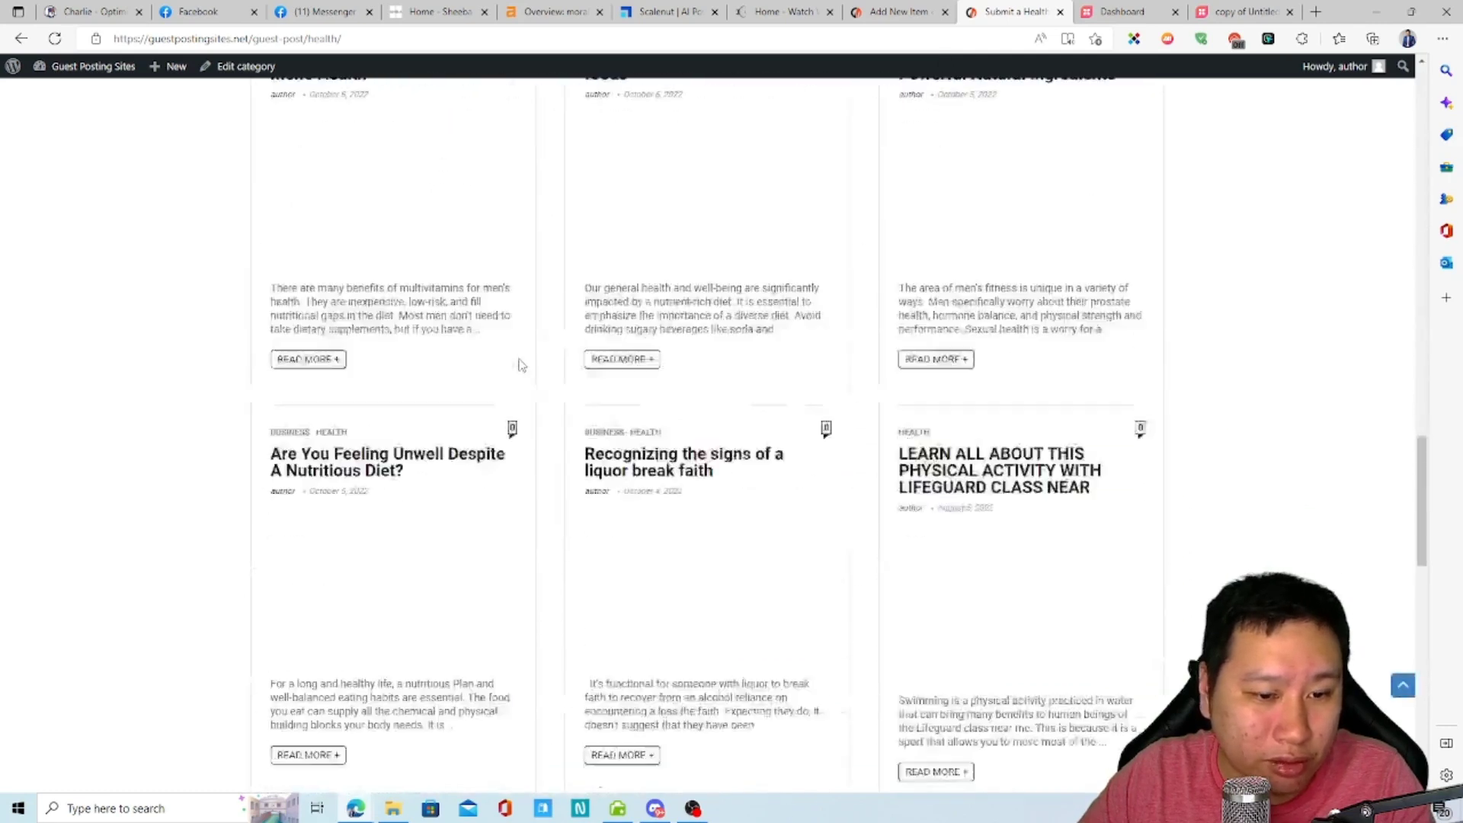
pyautogui.scroll(20, 520, 366)
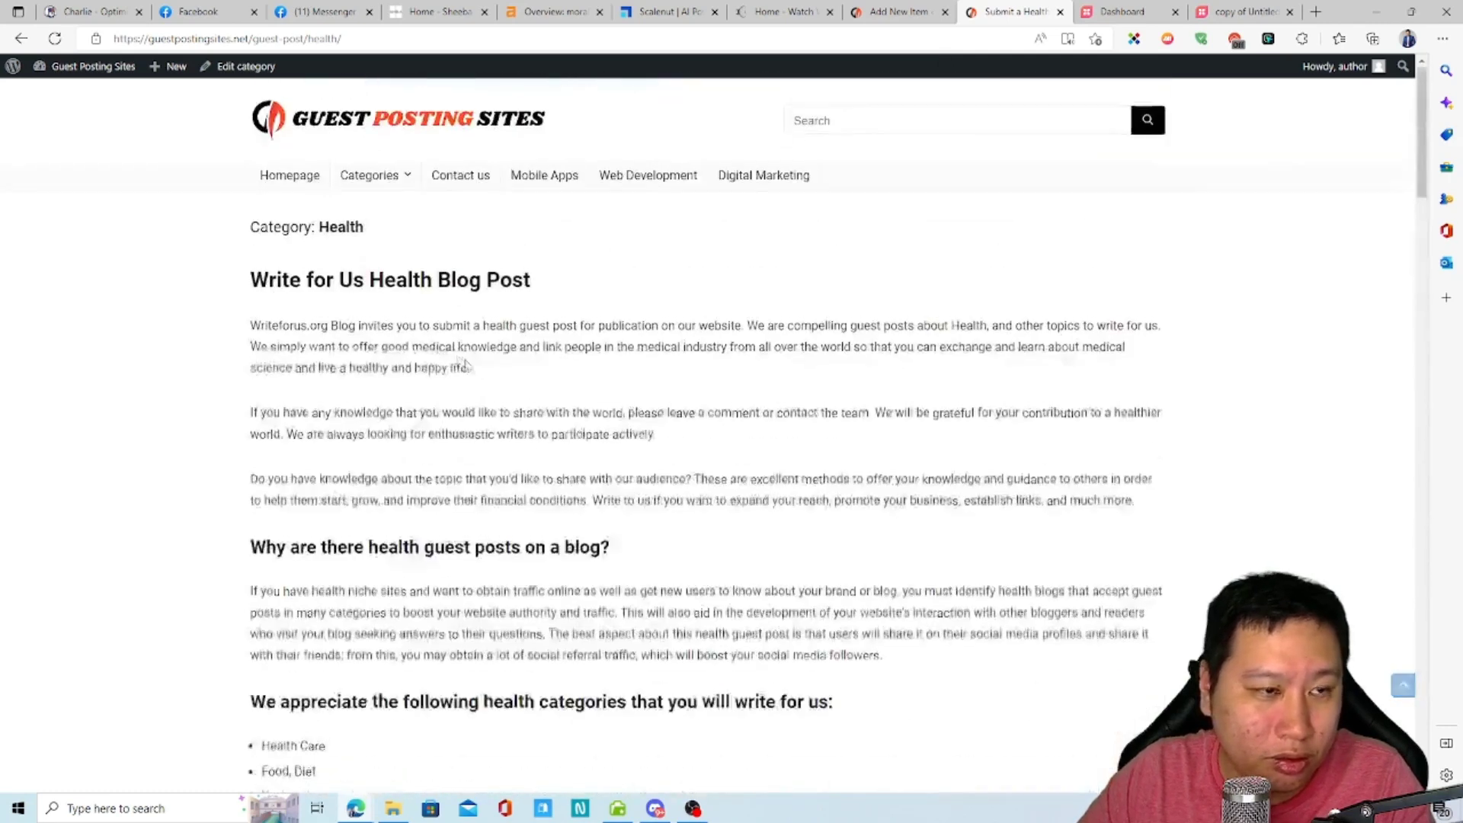
# - Open the Travel category page, check its Jaipur article, and return to the category page to copy its address
pyautogui.moveTo(379, 191)
pyautogui.click(385, 392)
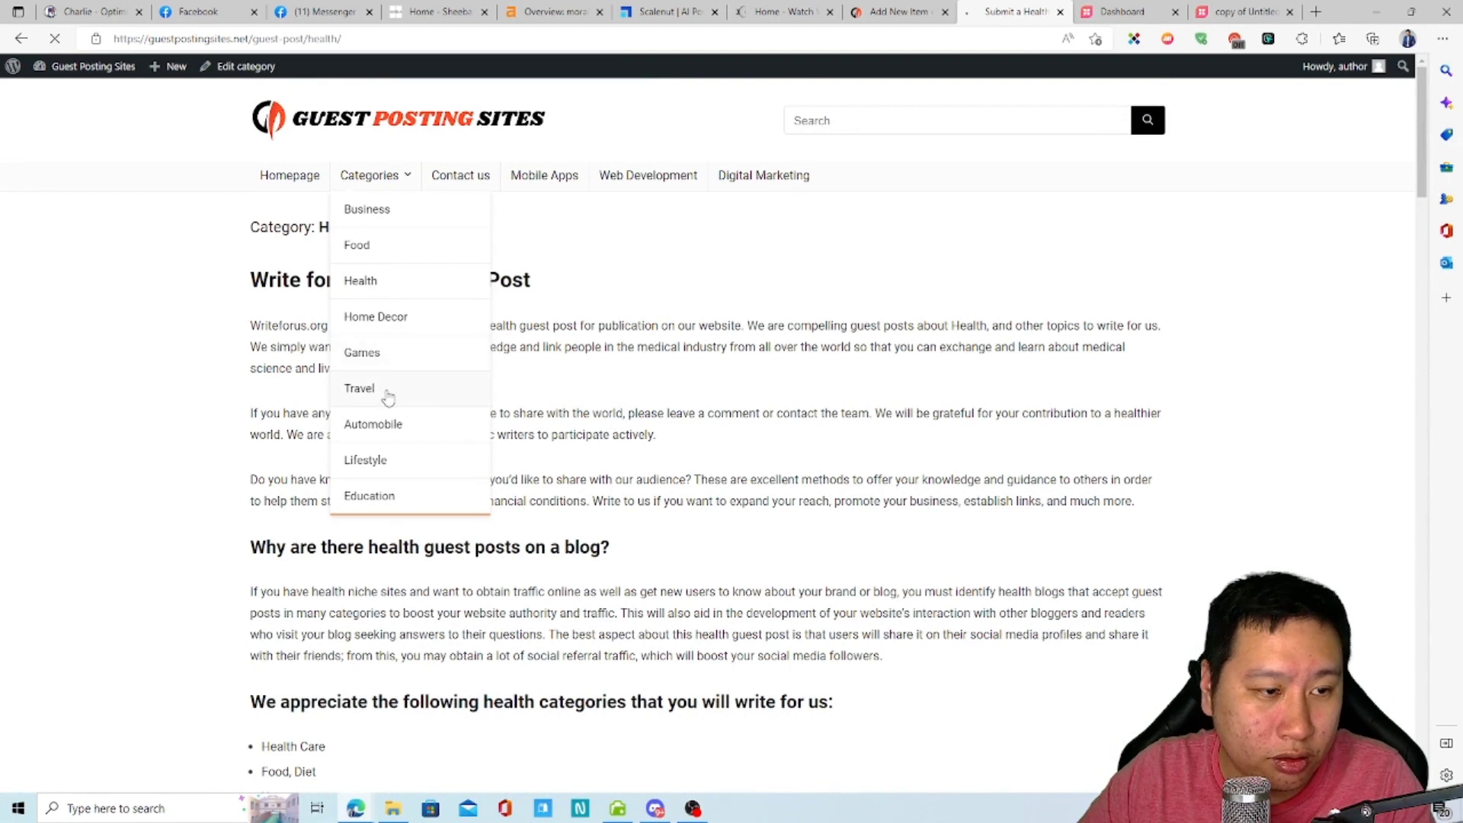
pyautogui.scroll(-15, 701, 457)
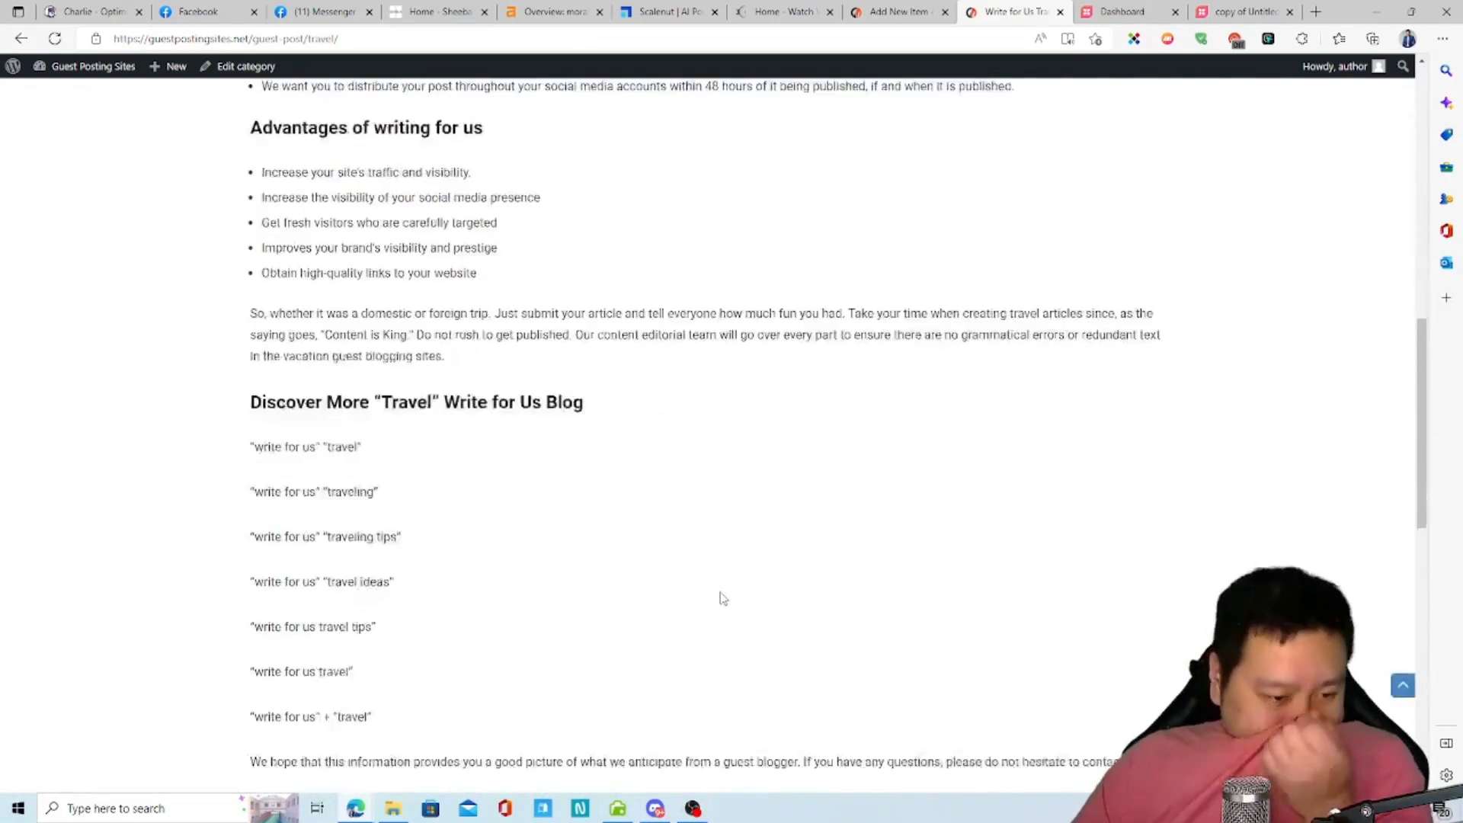
pyautogui.scroll(-4, 721, 583)
pyautogui.scroll(4, 722, 583)
pyautogui.click(385, 554)
pyautogui.click(488, 38)
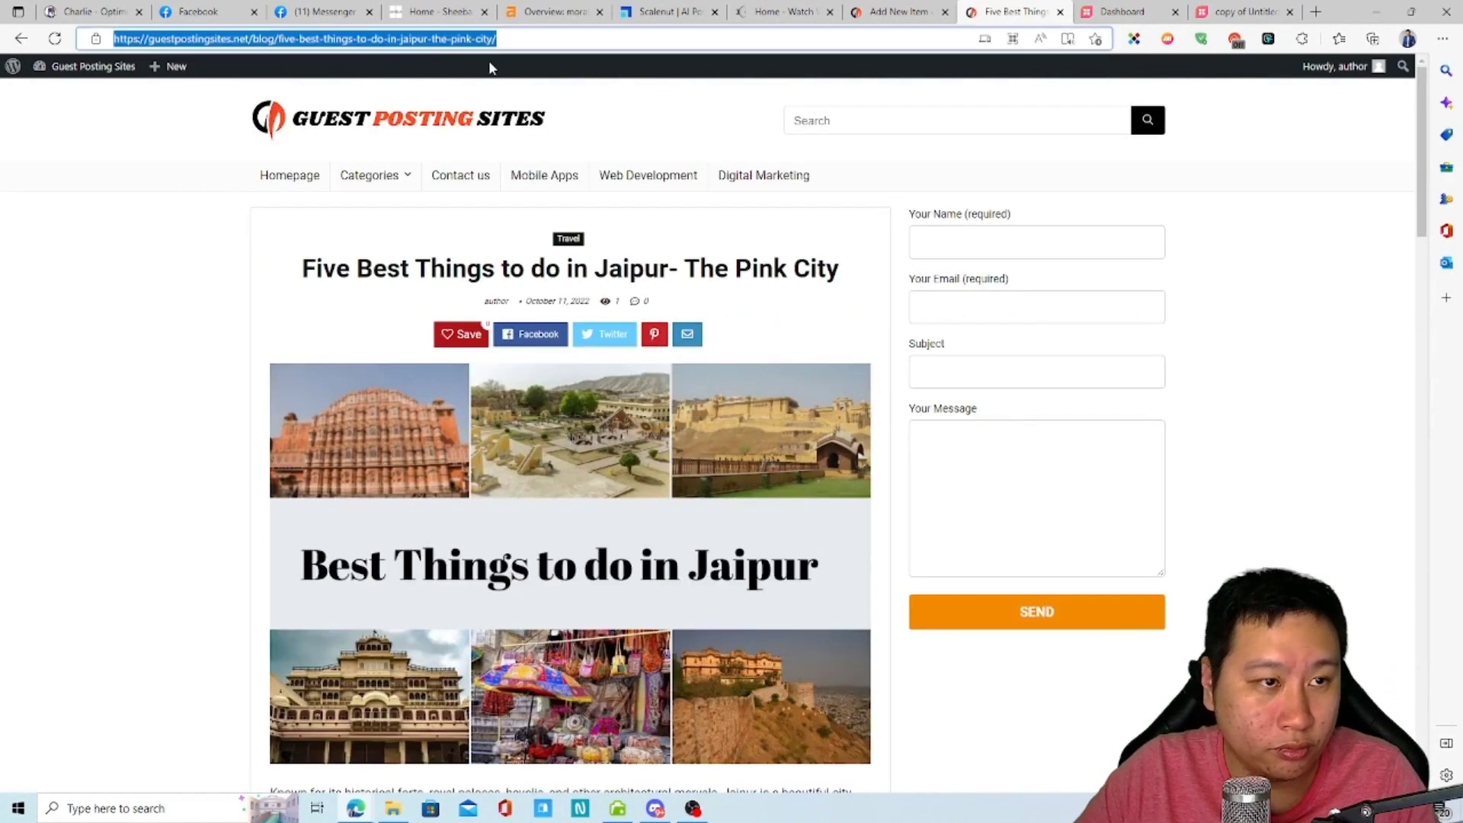
pyautogui.click(21, 38)
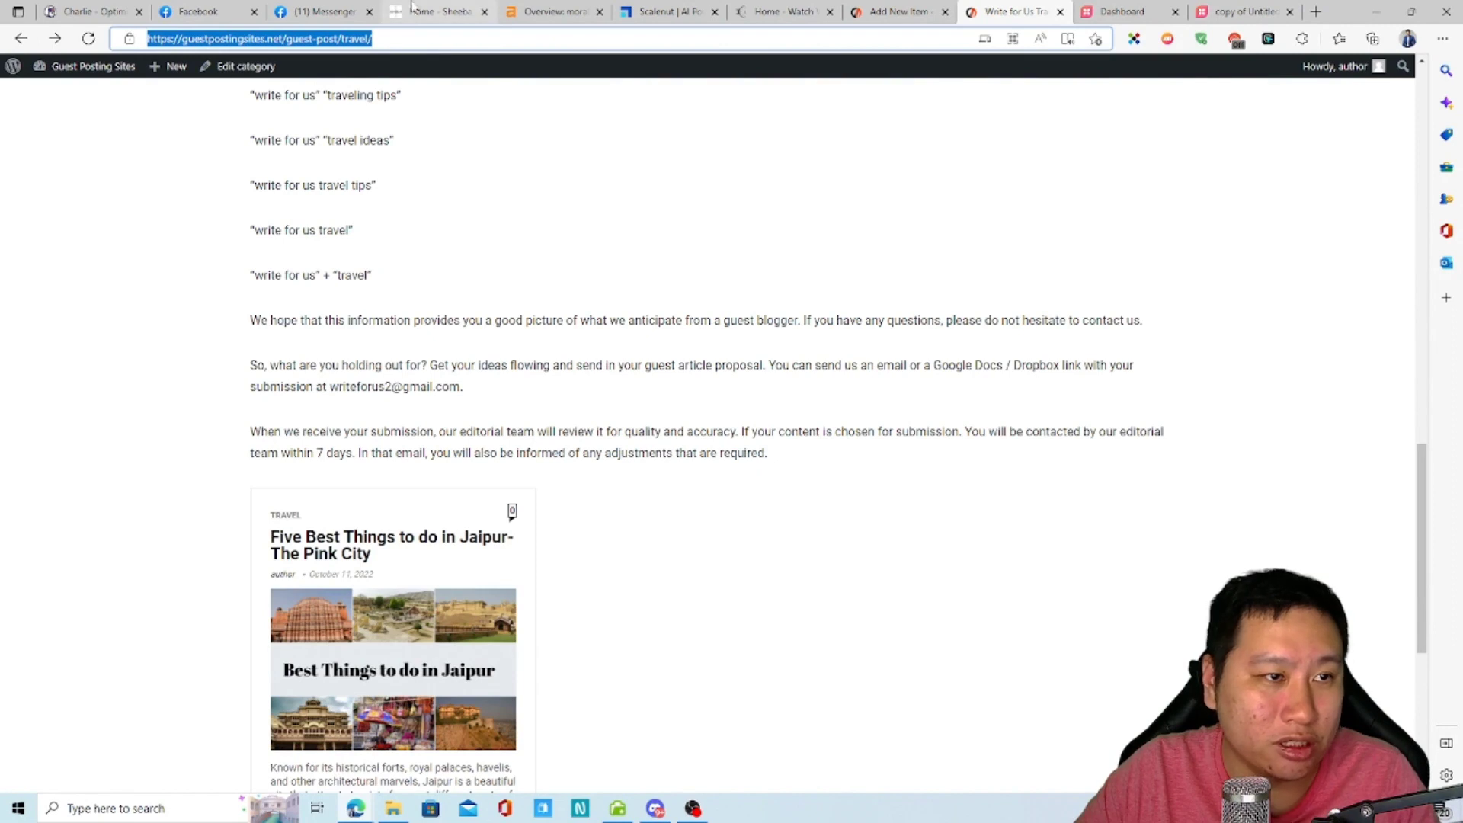
pyautogui.click(324, 12)
pyautogui.click(773, 11)
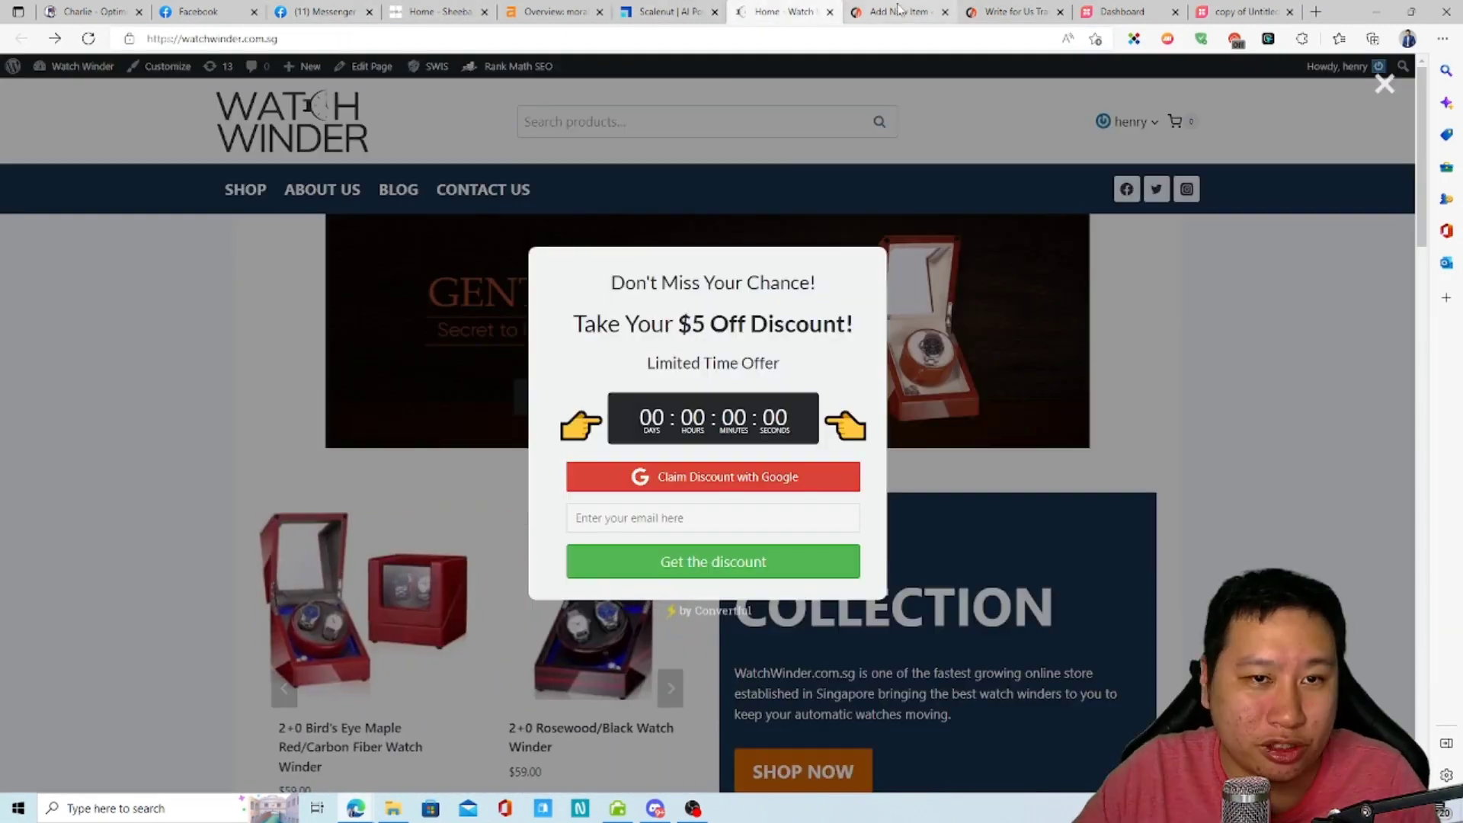
pyautogui.click(898, 11)
pyautogui.moveTo(539, 436); pyautogui.dragTo(572, 435)
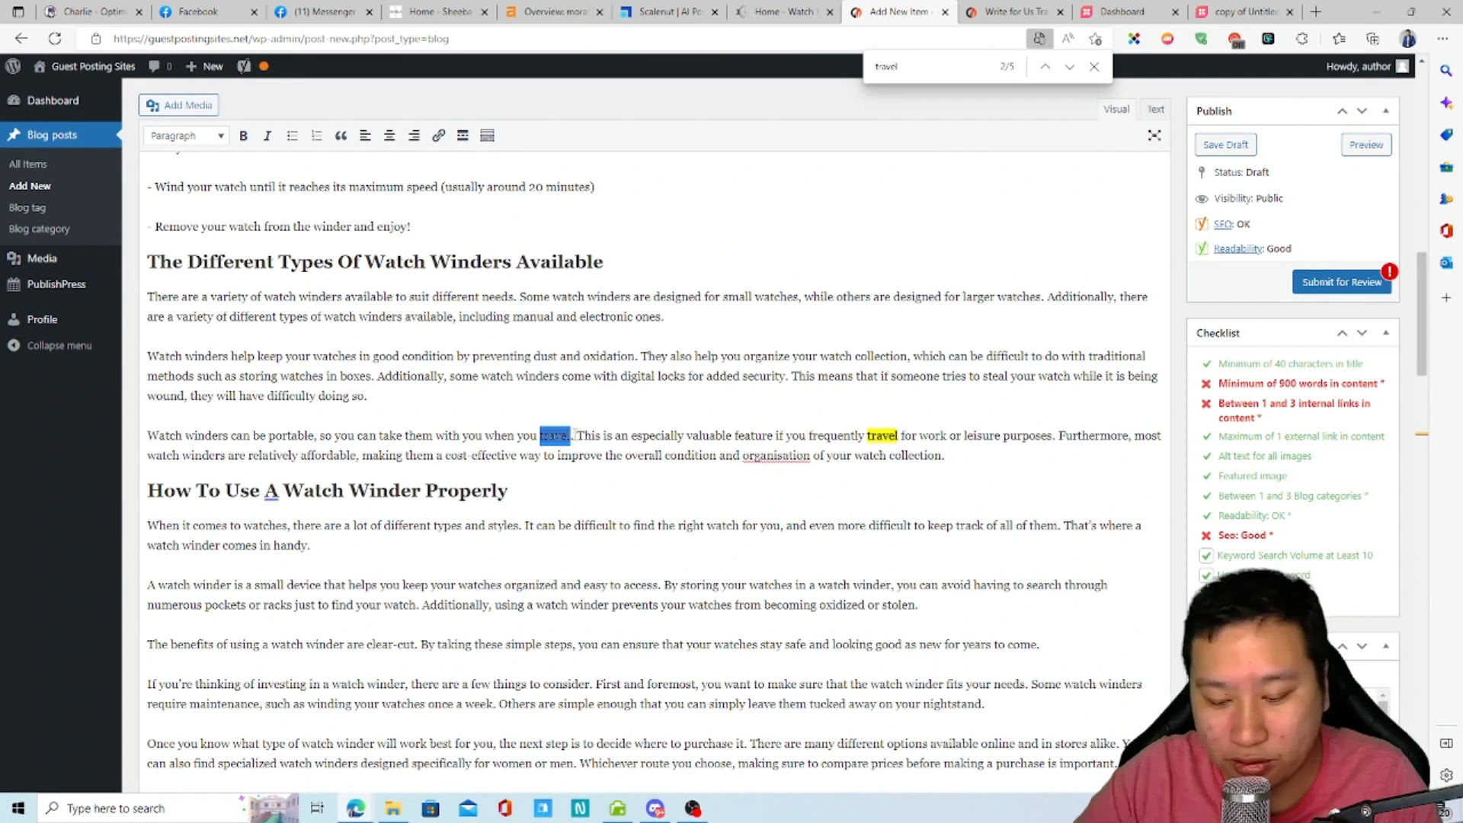
pyautogui.hotkey('ctrl', 'k')
pyautogui.write('https://guestpostingsites.net/guest-post/travel')
pyautogui.press('Return')
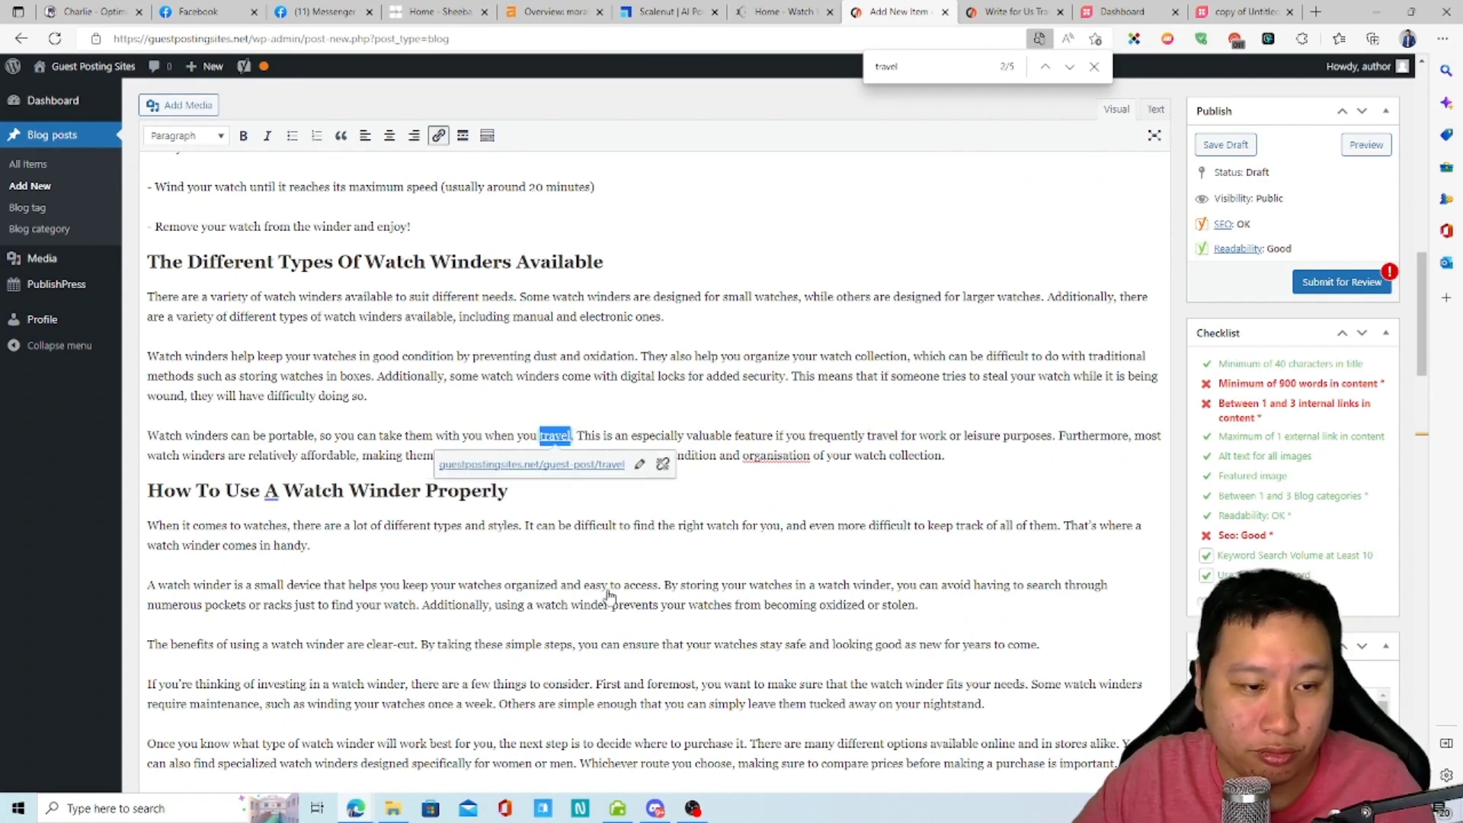
pyautogui.click(610, 596)
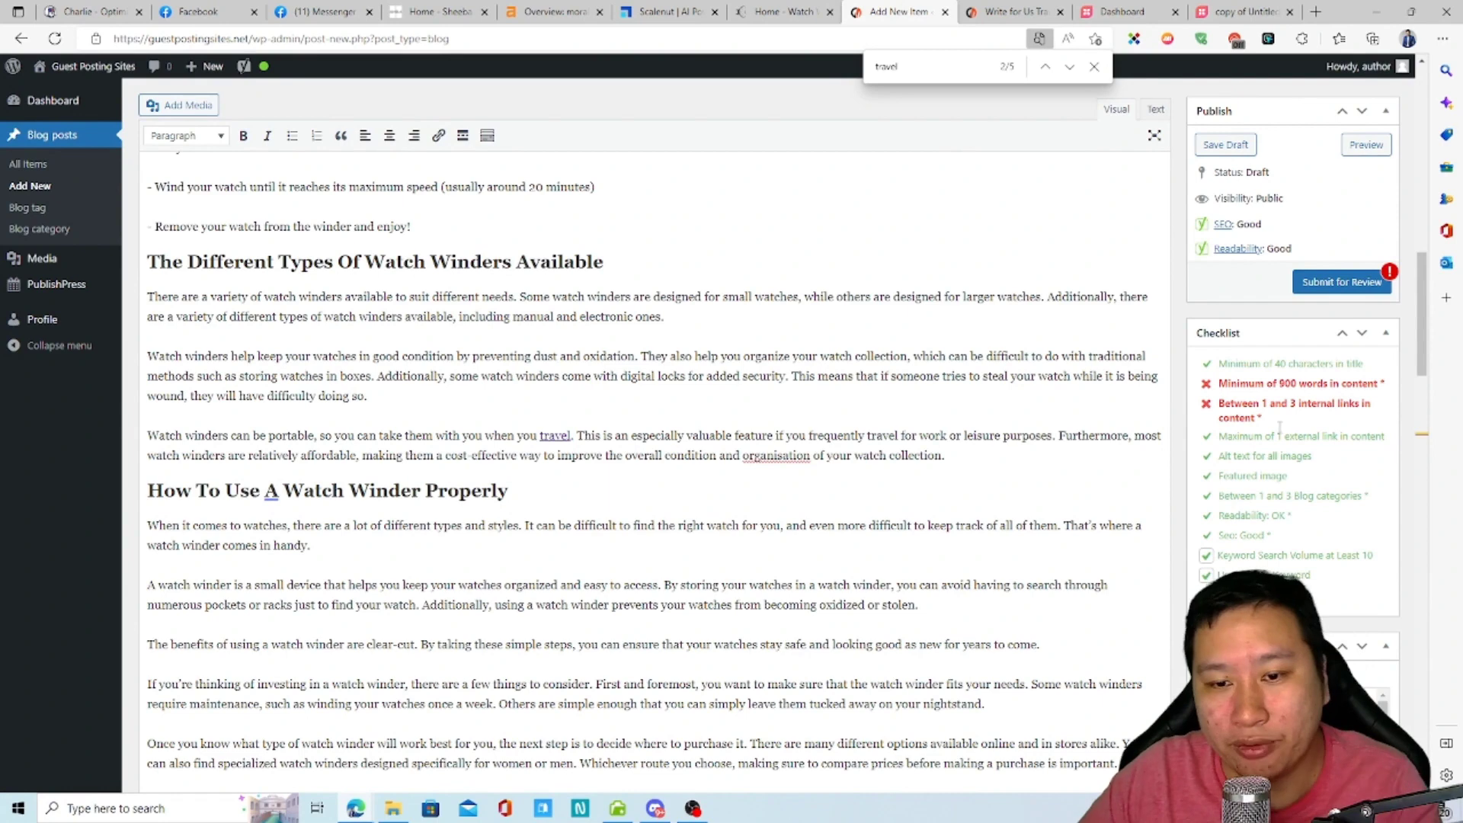
# - Save the post as a draft and check its publishing checklist
pyautogui.click(1226, 144)
pyautogui.scroll(-10, 1167, 476)
pyautogui.scroll(-9, 1167, 476)
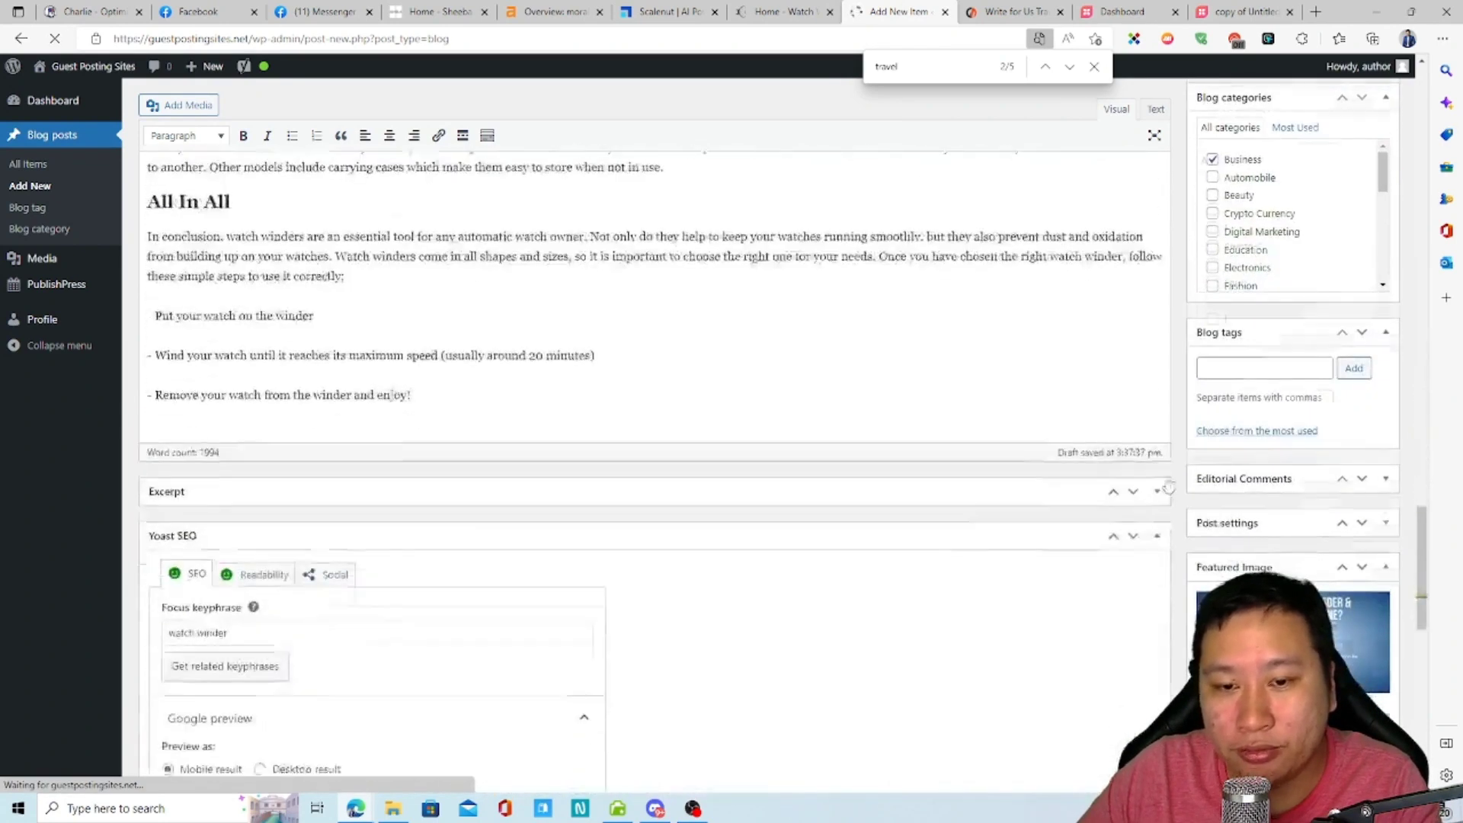
pyautogui.scroll(20, 1167, 477)
pyautogui.scroll(8, 1168, 477)
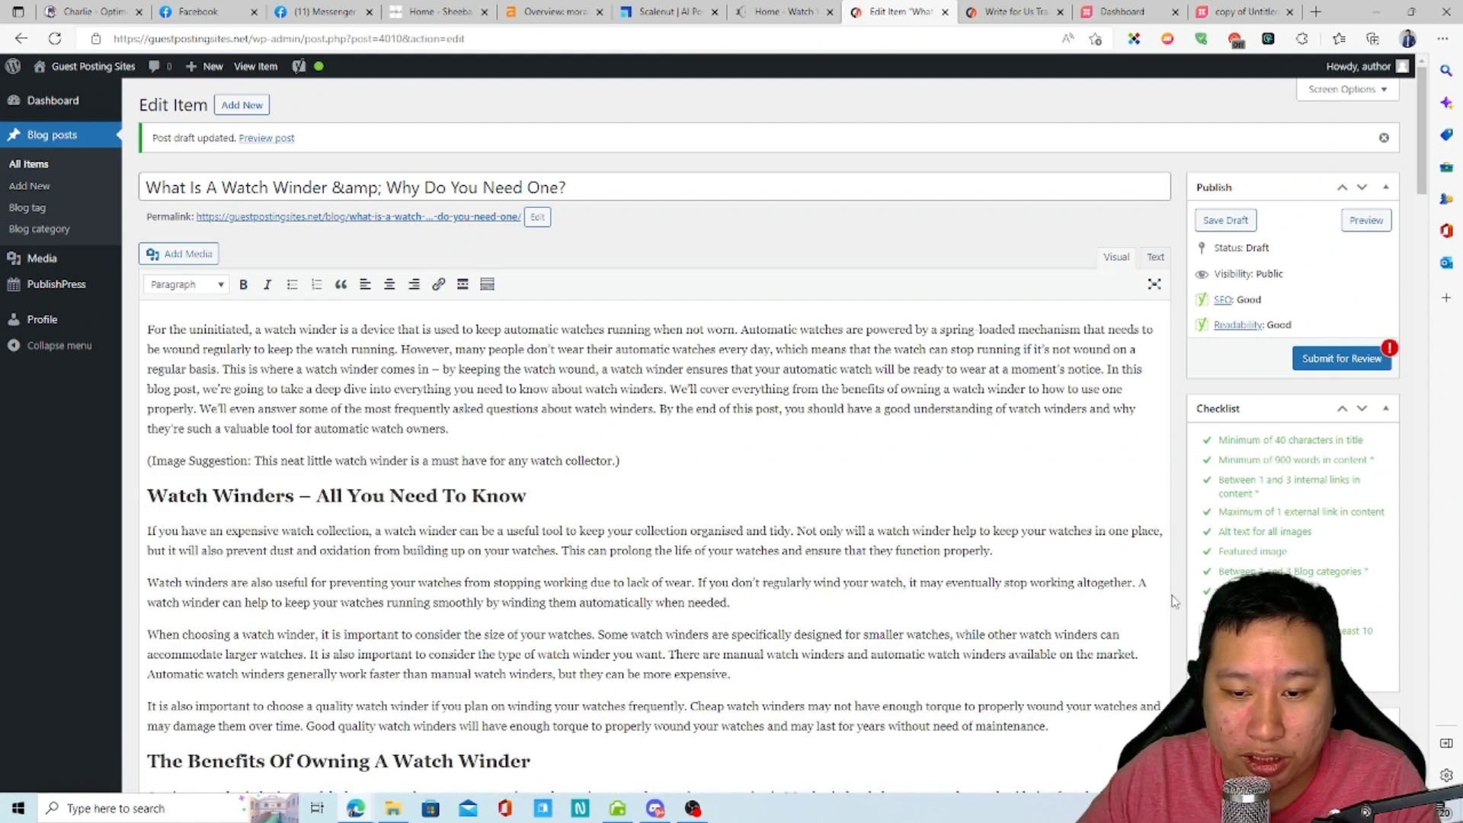
# - Submit the post for review and look through its preview in a new browser tab
pyautogui.click(1335, 360)
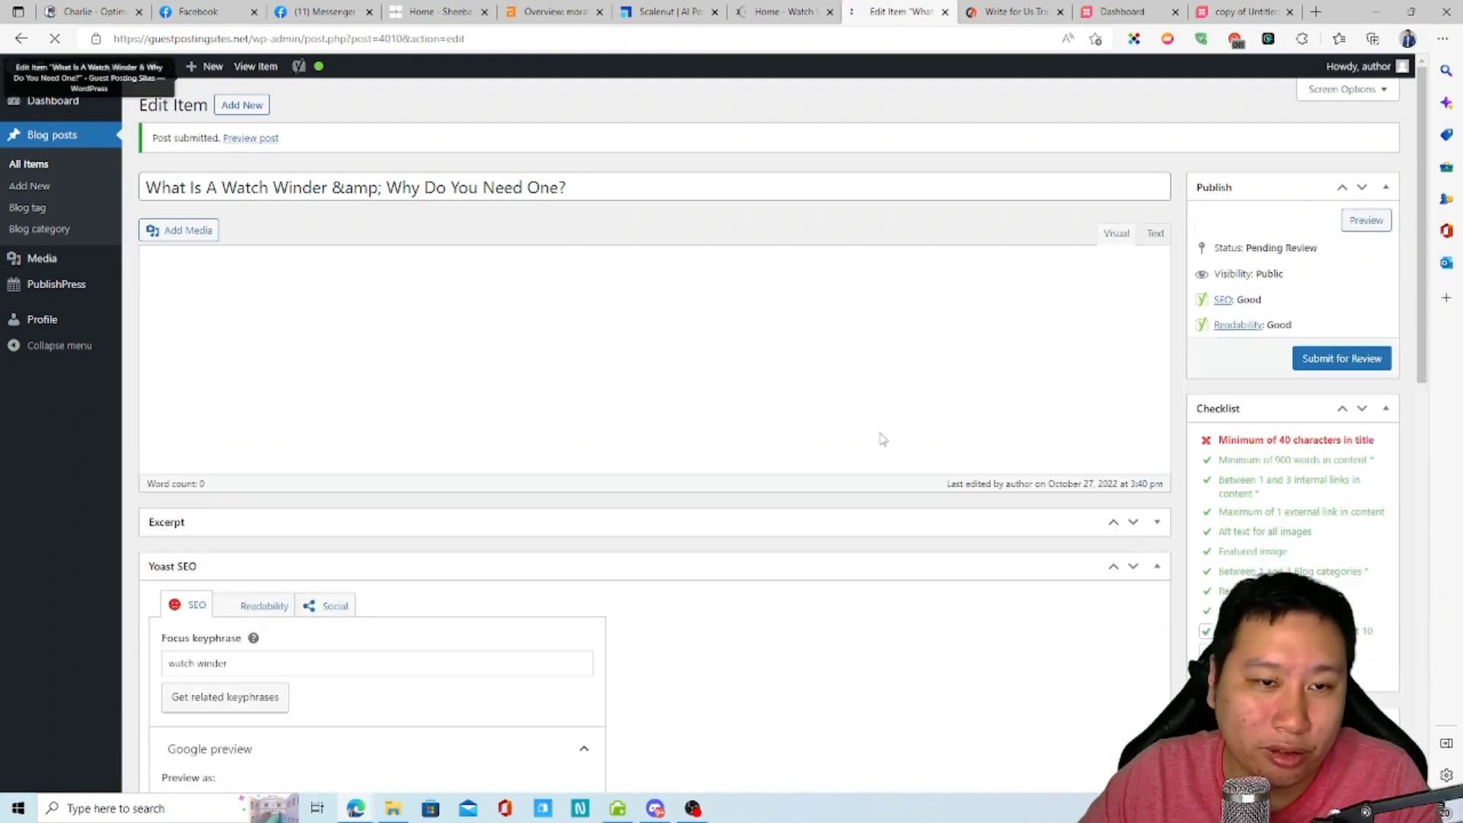
pyautogui.click(251, 138)
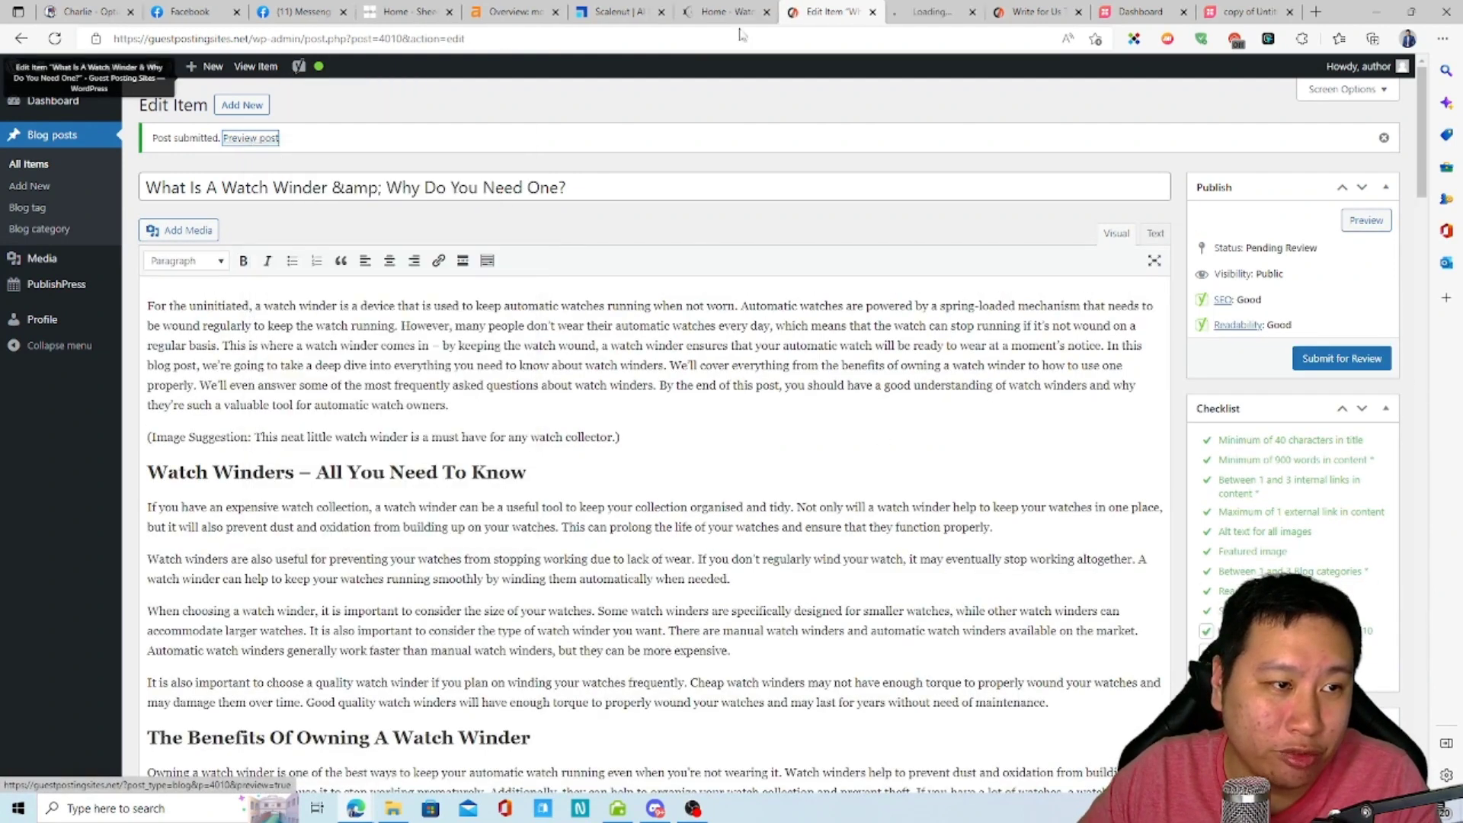
pyautogui.click(928, 14)
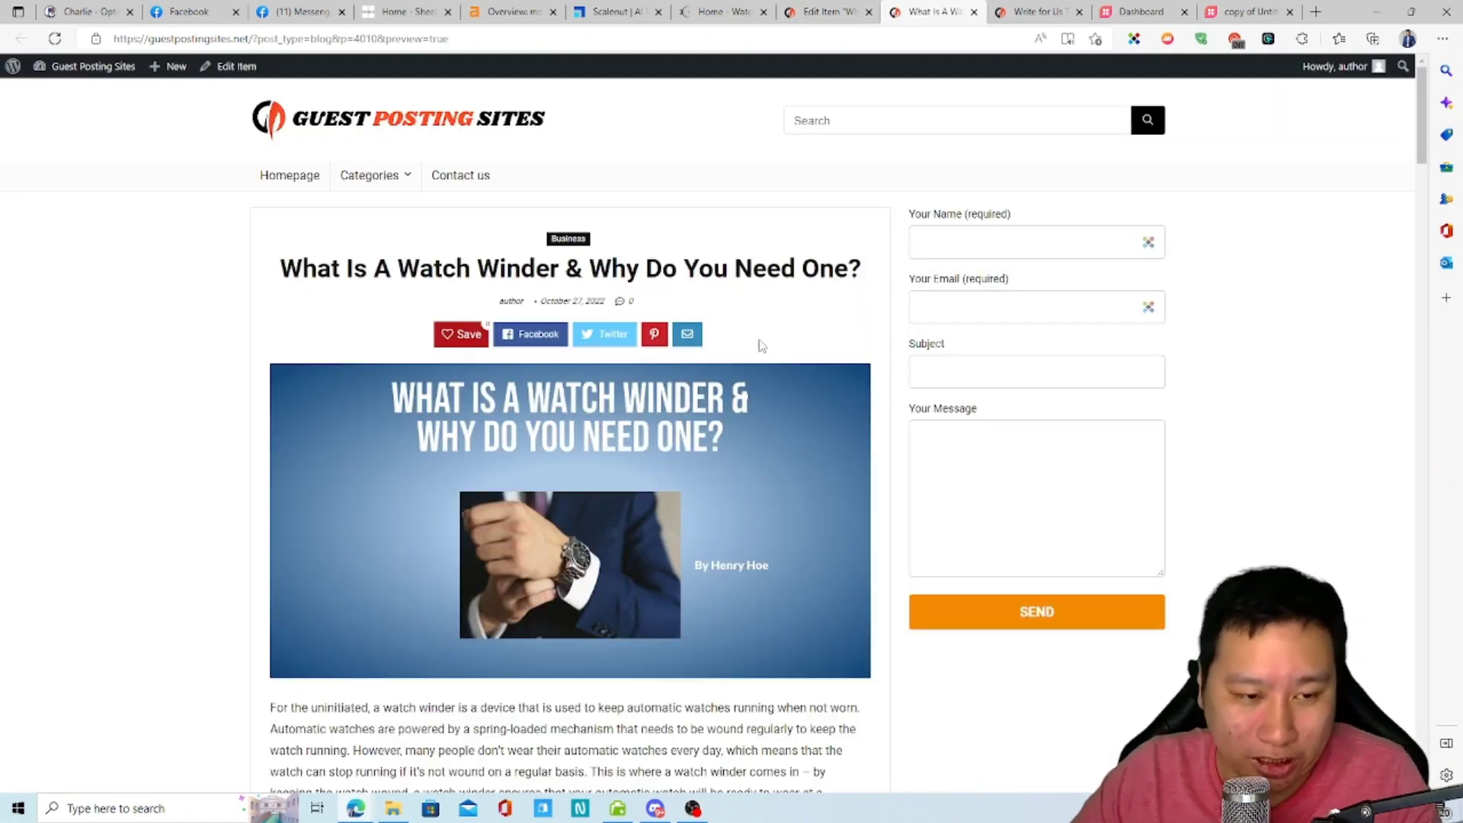
pyautogui.scroll(-8, 756, 346)
pyautogui.scroll(-20, 755, 352)
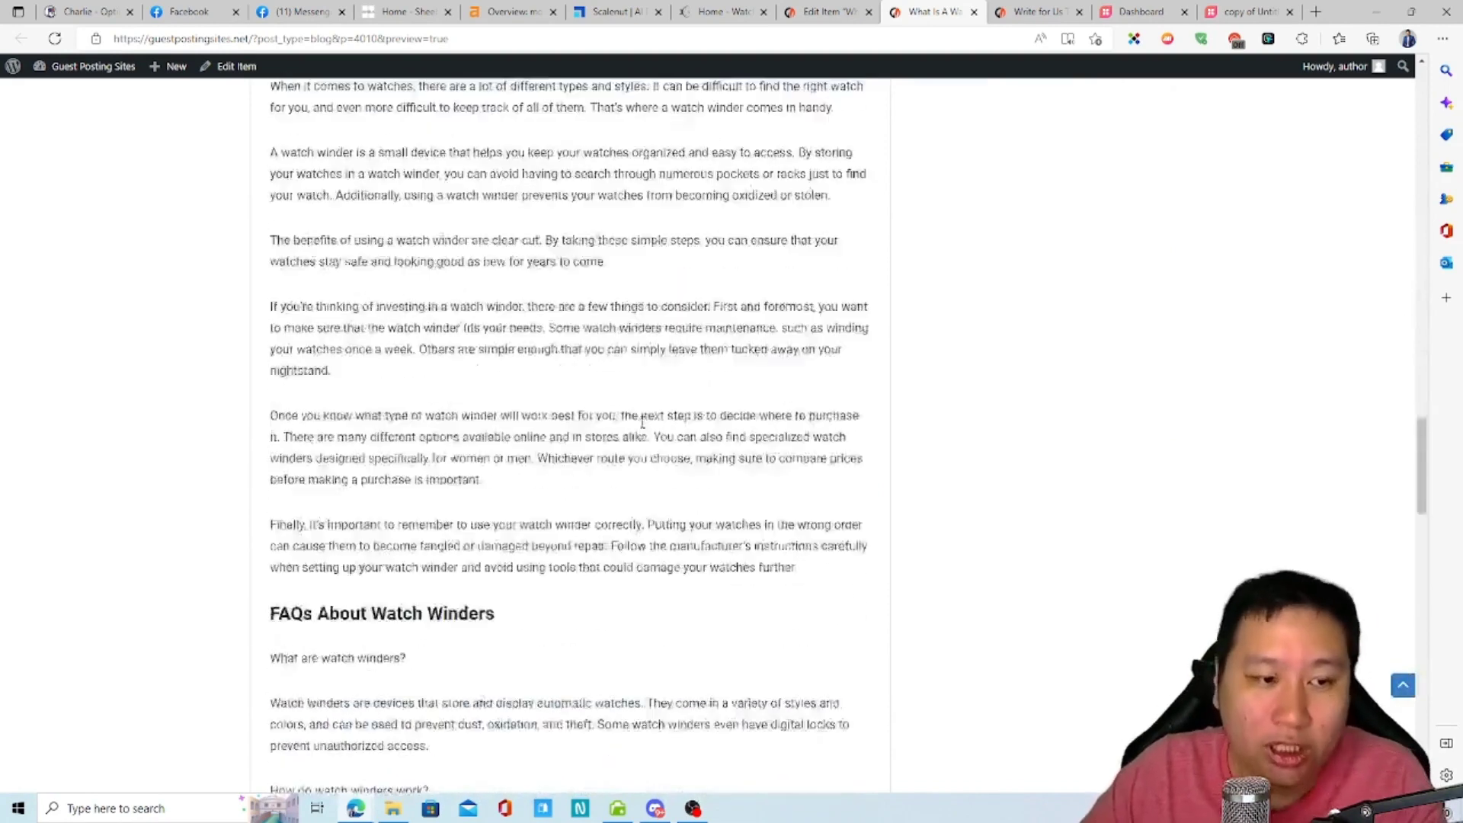
pyautogui.scroll(8, 654, 453)
pyautogui.hotkey('ctrl', 'shift', 'Tab')
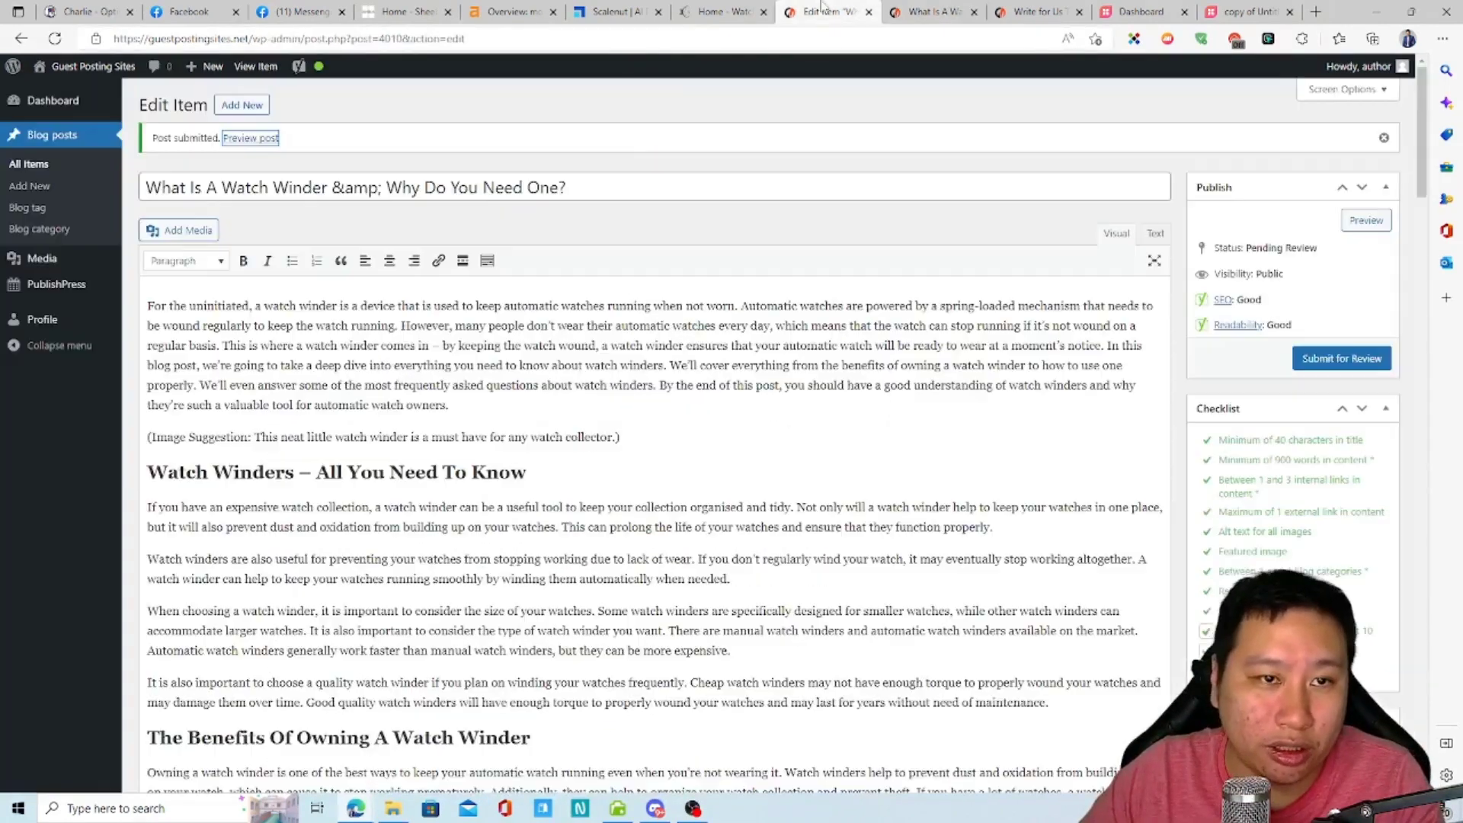
pyautogui.scroll(-5, 579, 434)
pyautogui.scroll(5, 542, 429)
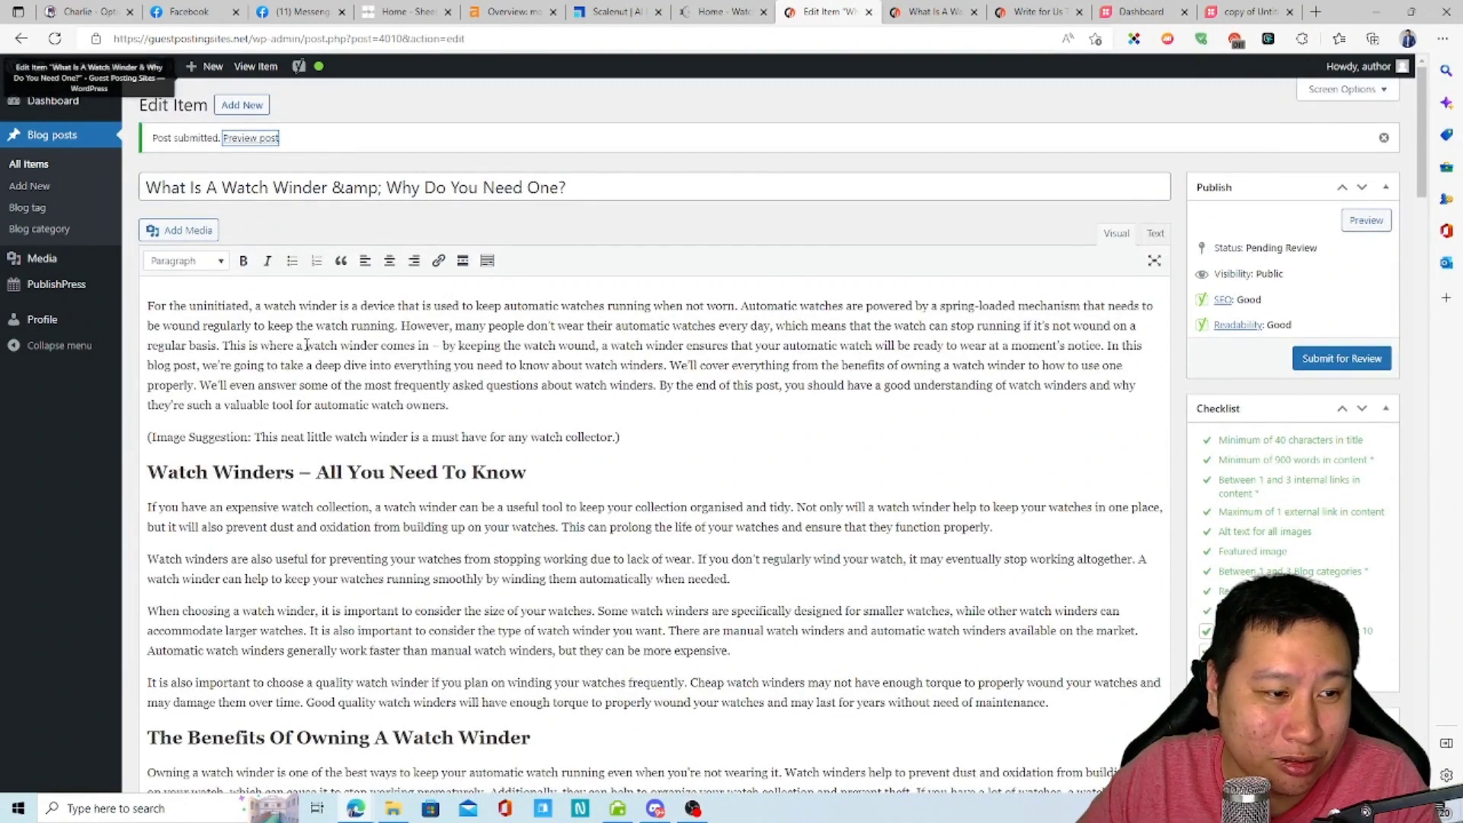
pyautogui.moveTo(306, 345); pyautogui.dragTo(375, 349)
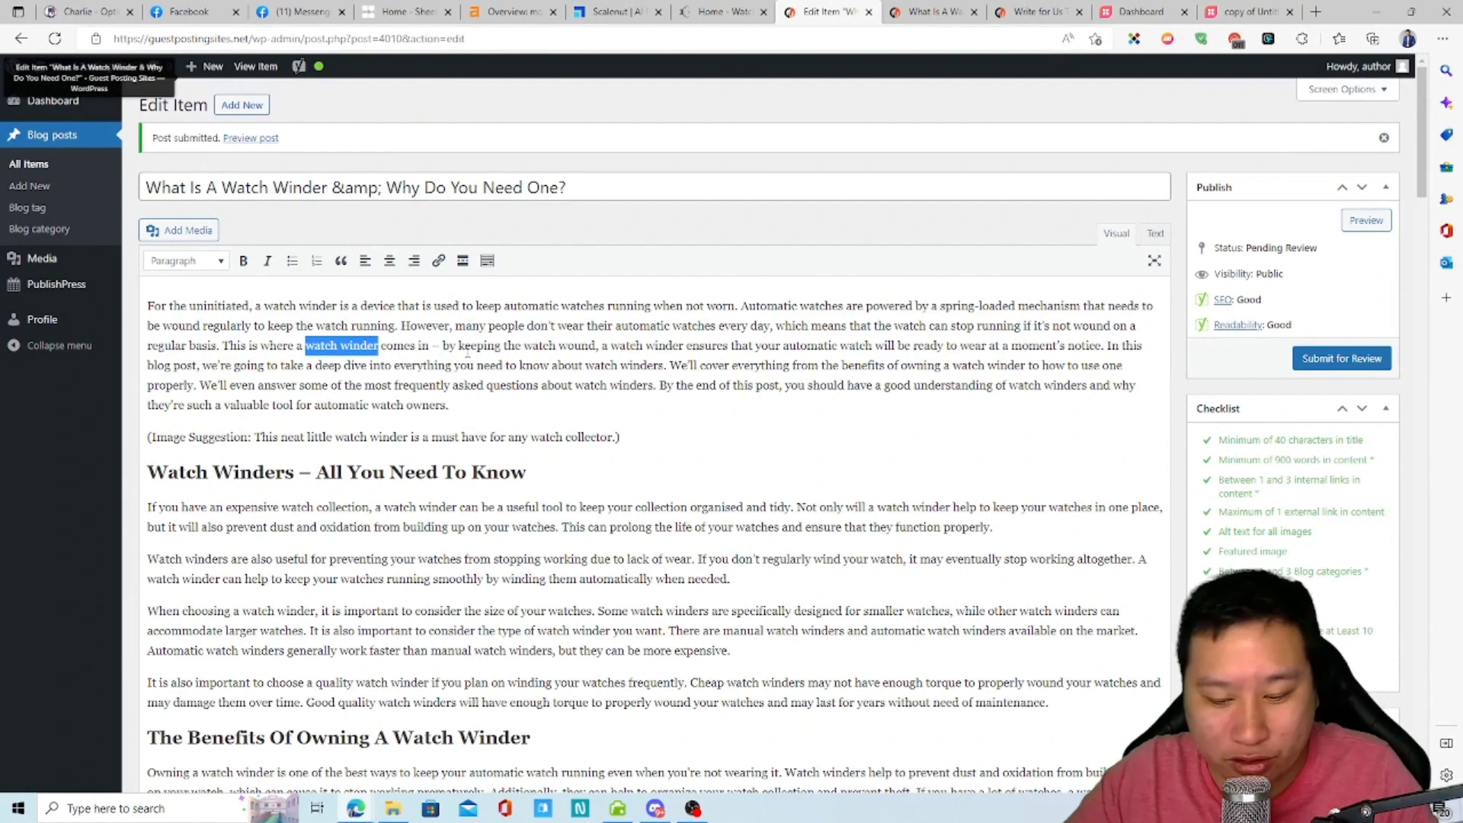
pyautogui.hotkey('ctrl', 'k')
pyautogui.write('https:')
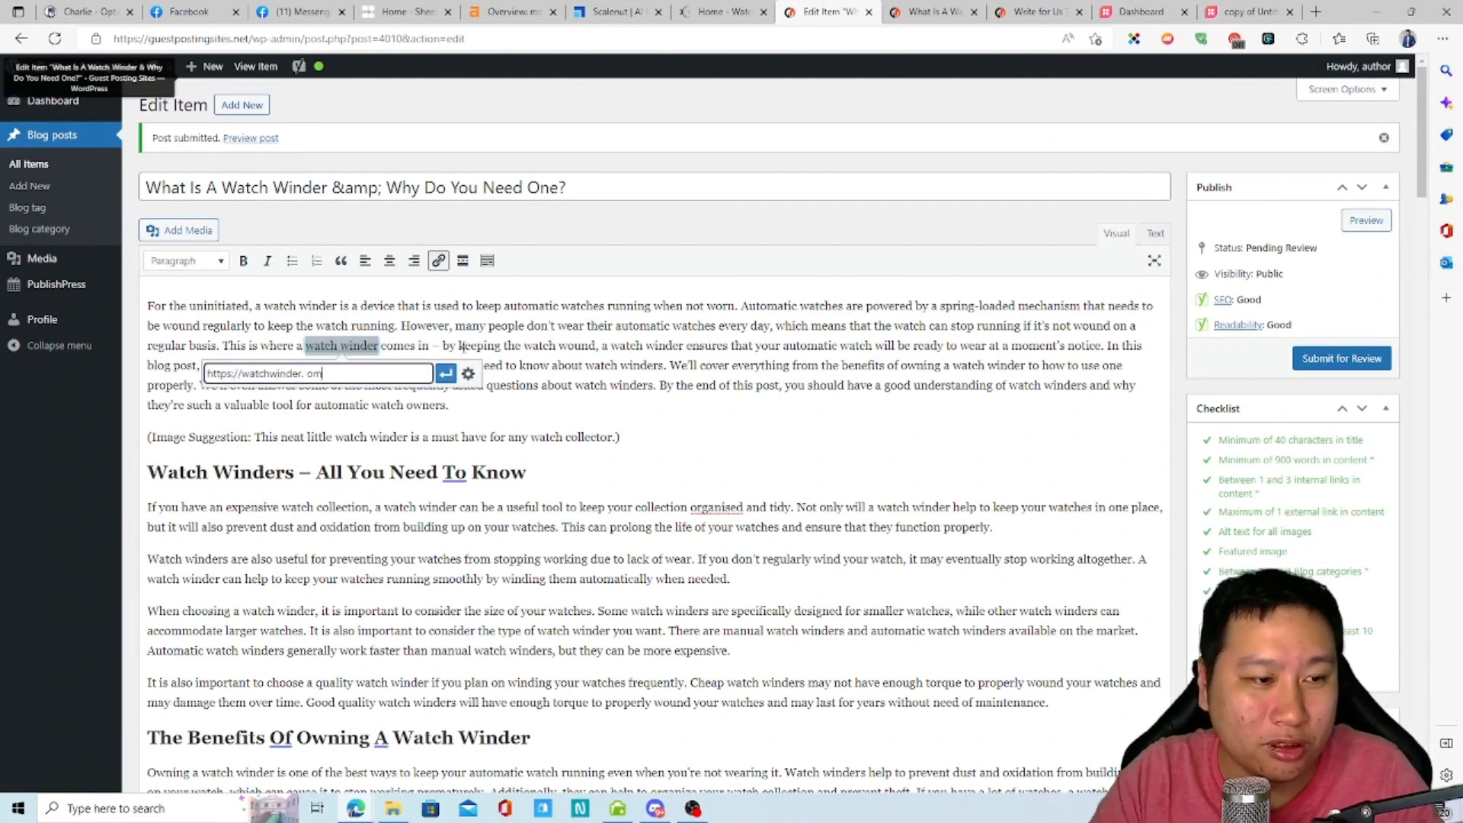
pyautogui.write('//watchwinder.com.sg')
pyautogui.press('Return')
pyautogui.click(775, 346)
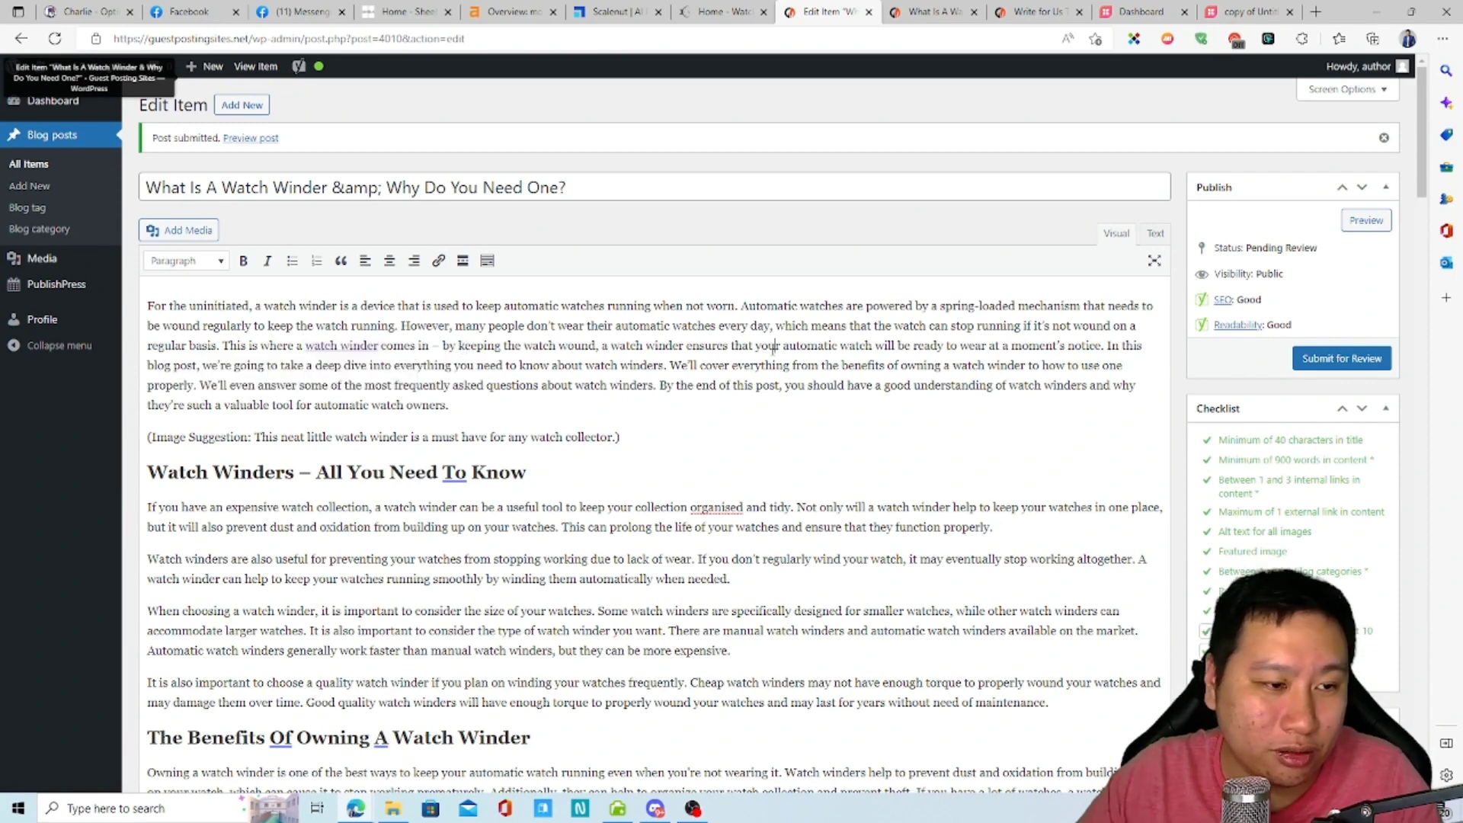
# - Submit the updated post for review and replace the old preview tab with a fresh preview of the post
pyautogui.click(1303, 357)
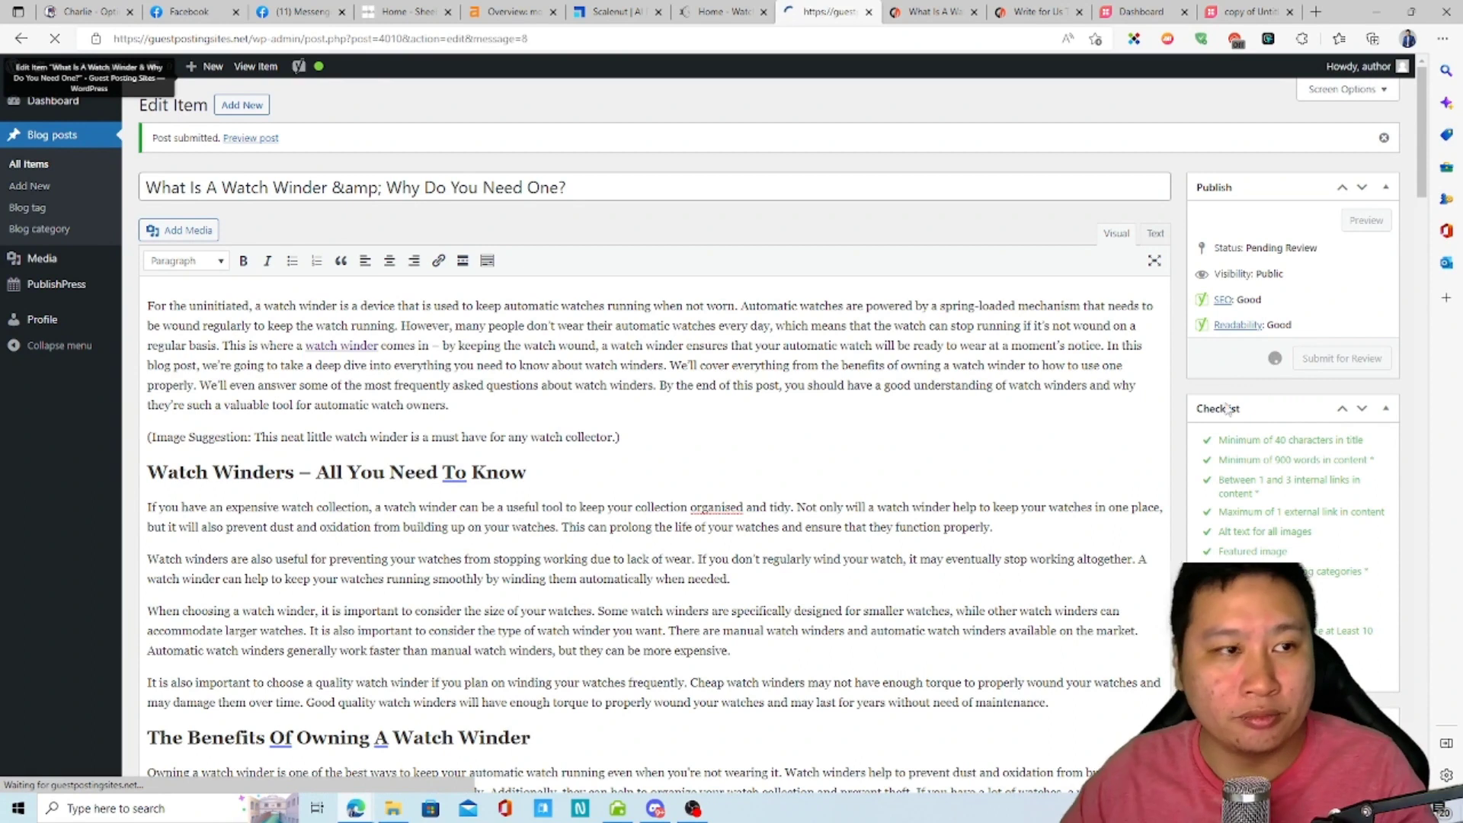
pyautogui.click(928, 13)
pyautogui.click(860, 9)
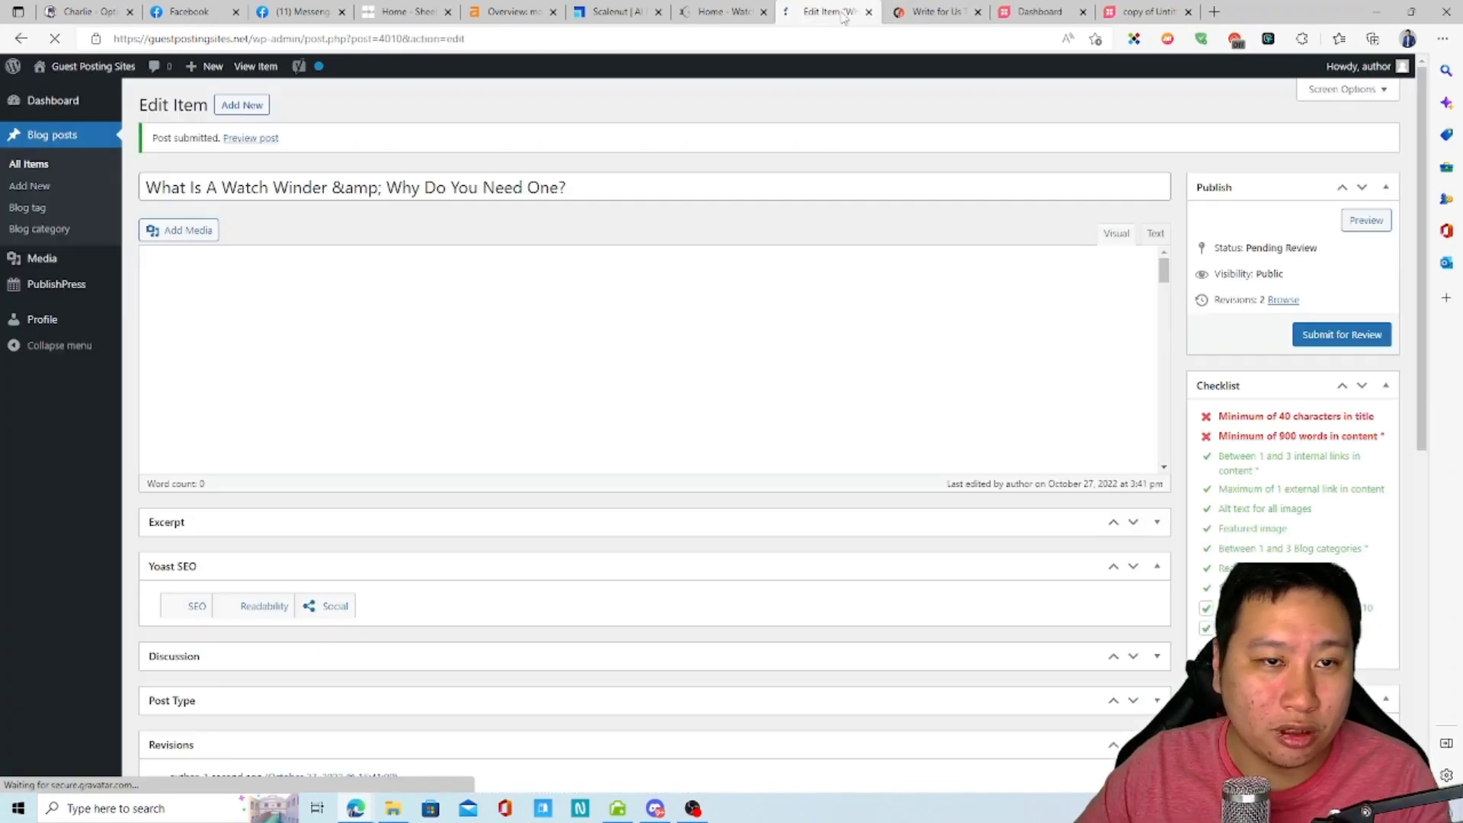
pyautogui.rightClick(251, 138)
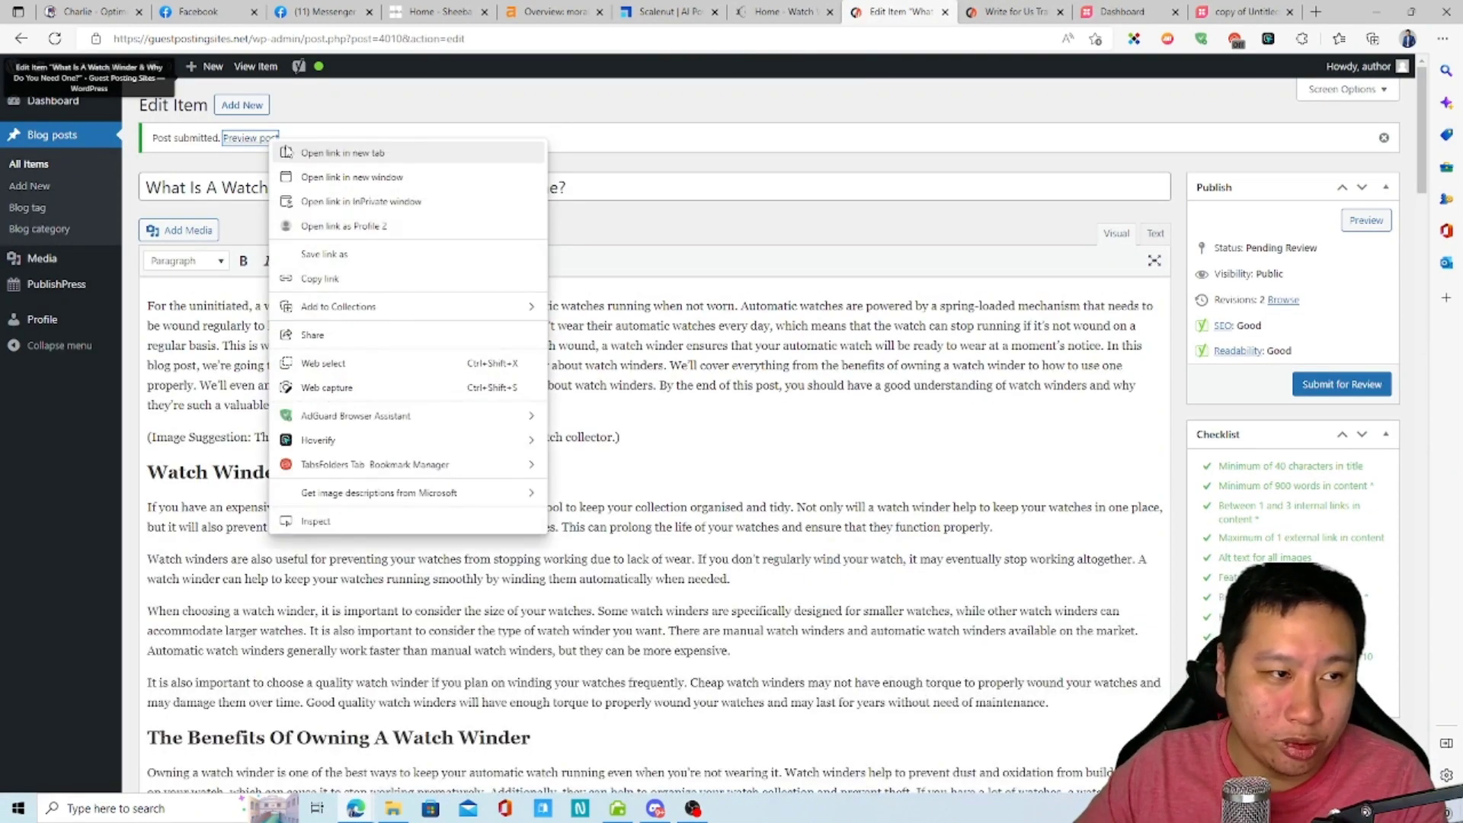
pyautogui.click(305, 152)
pyautogui.click(928, 11)
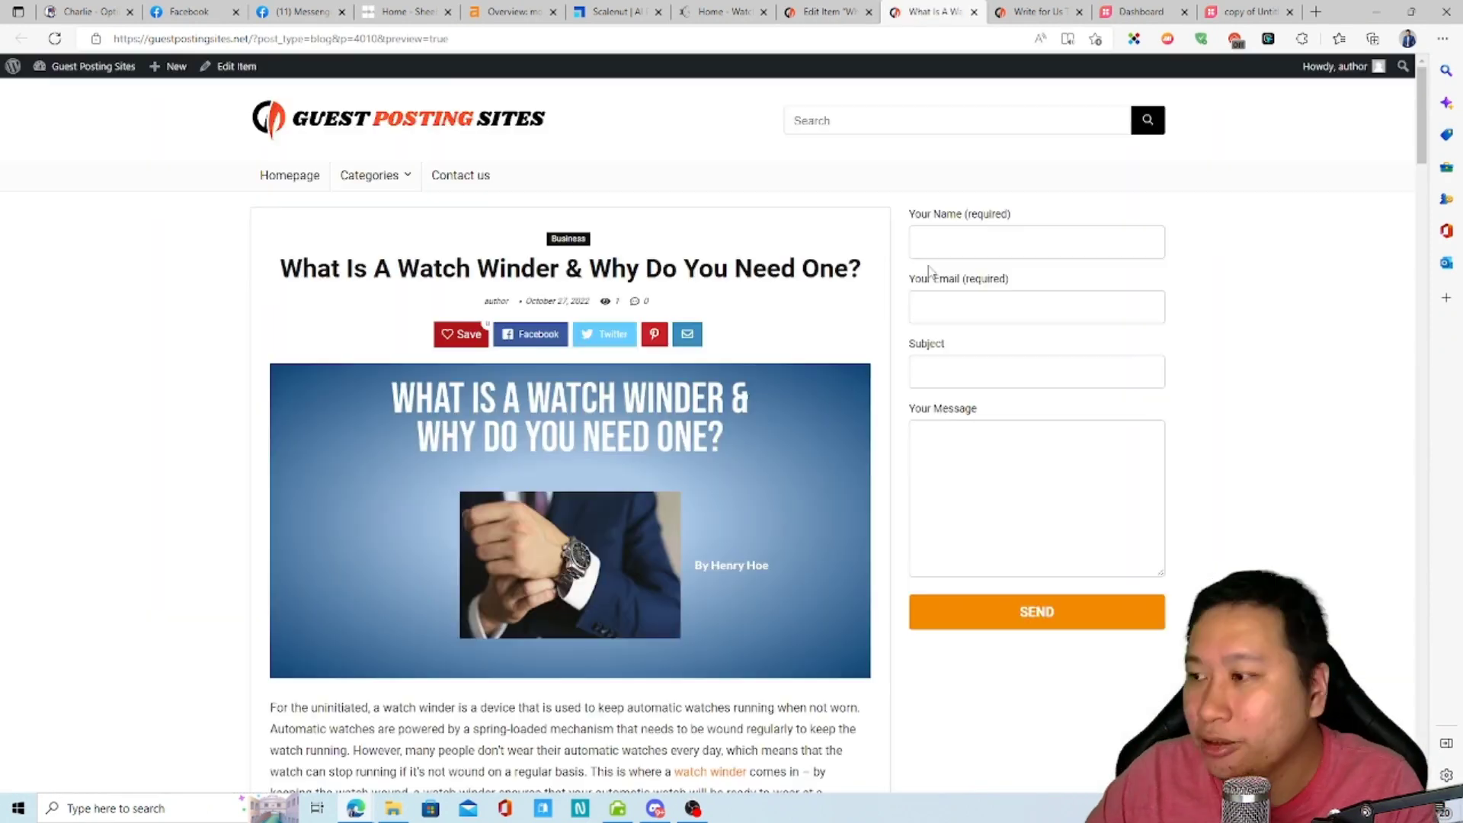
# - Read through the watch winder post's preview, close it and open the list of all blog posts
pyautogui.scroll(-4, 955, 689)
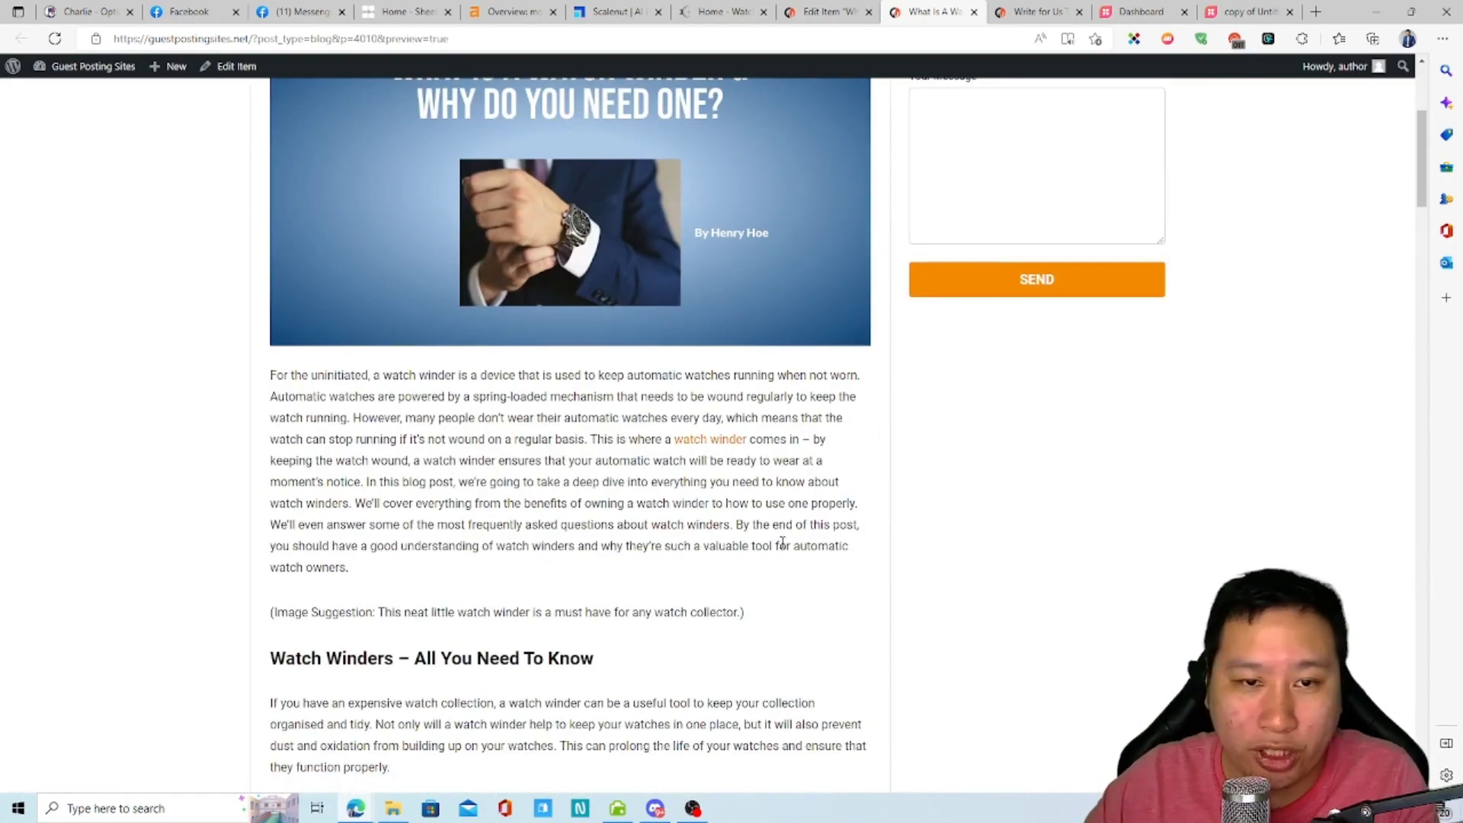
pyautogui.scroll(5, 783, 543)
pyautogui.scroll(-20, 689, 514)
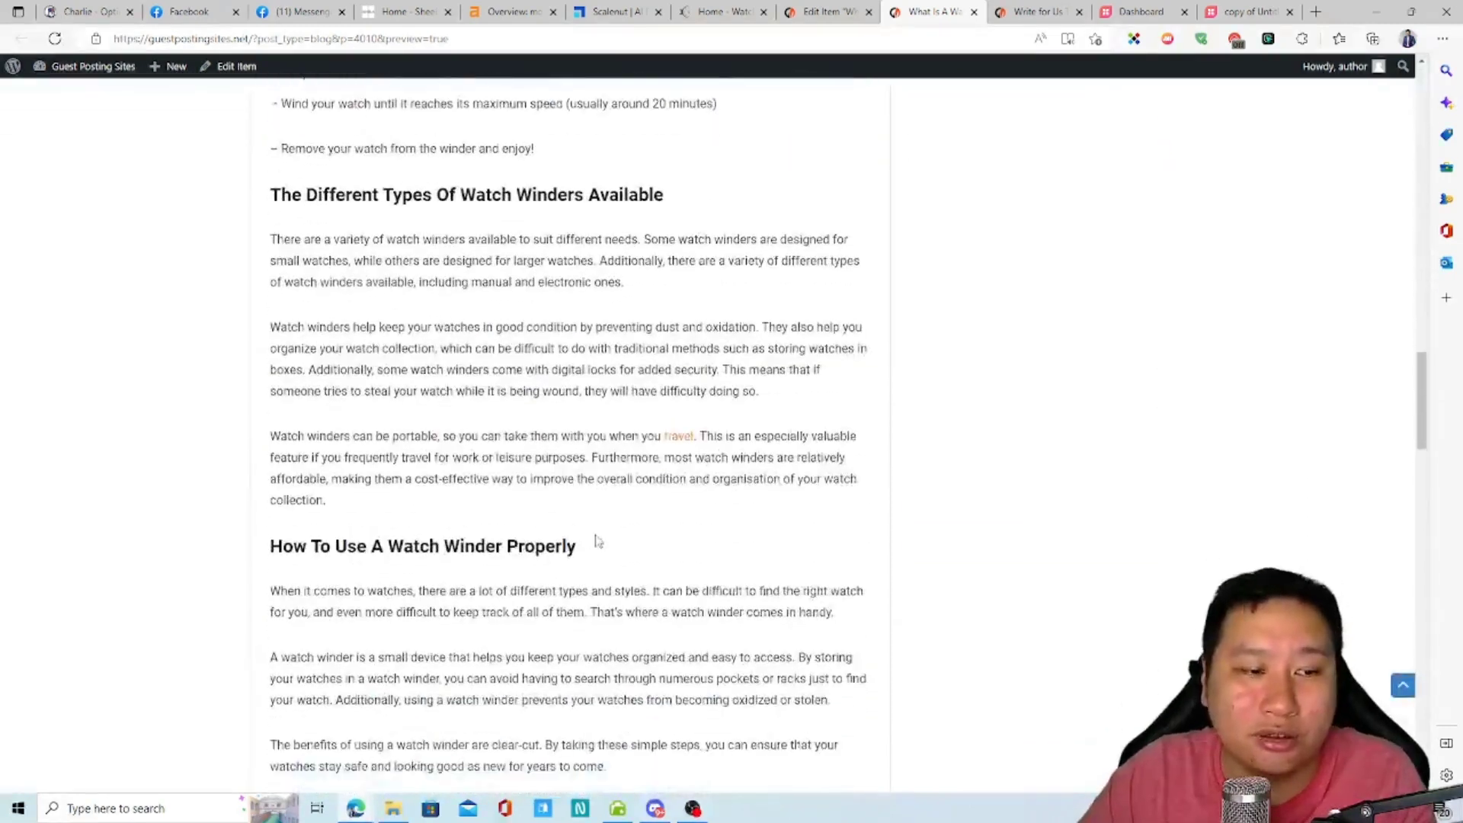
pyautogui.scroll(-9, 597, 540)
pyautogui.scroll(13, 538, 471)
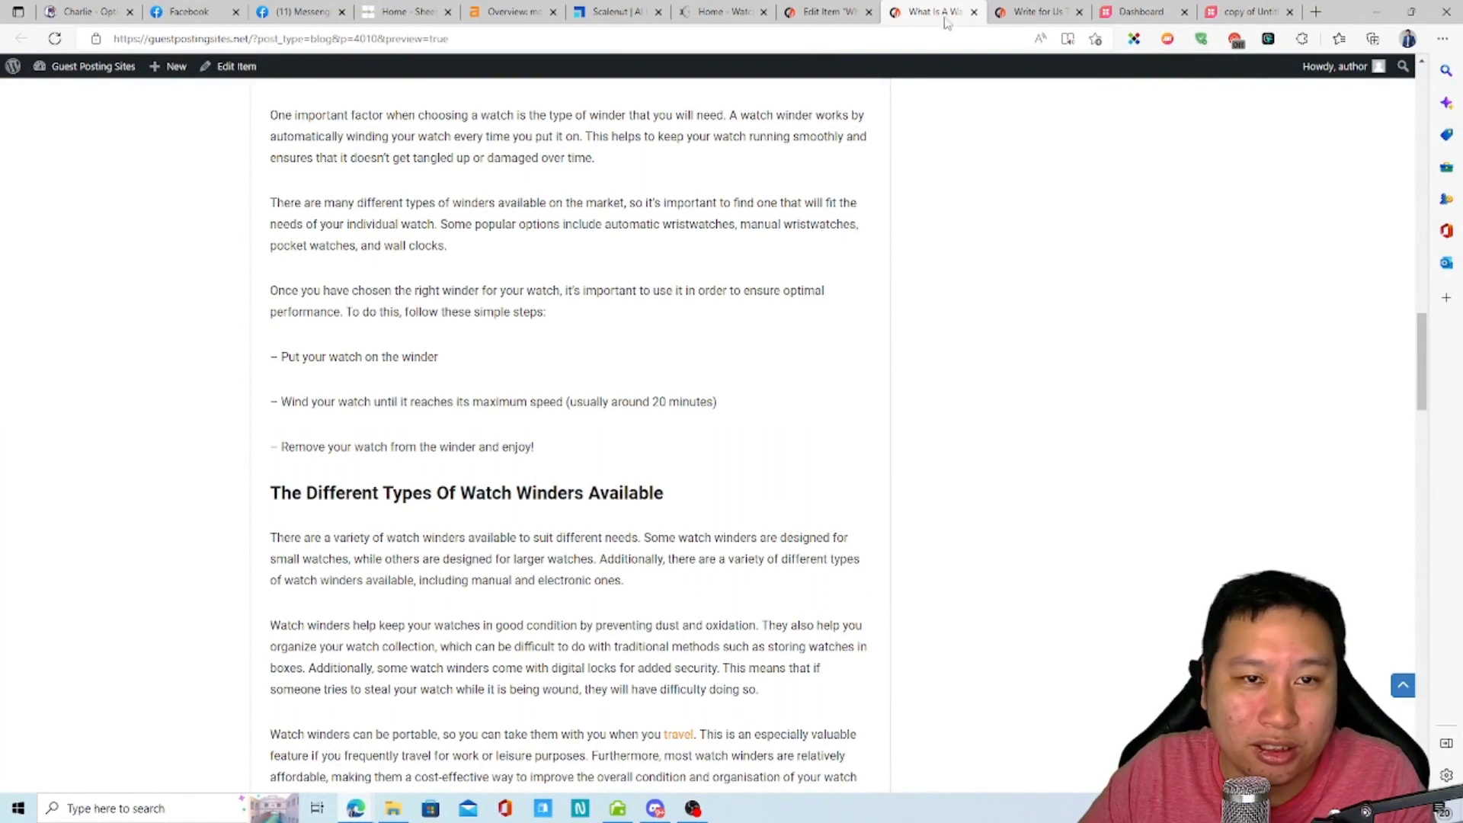
pyautogui.click(975, 12)
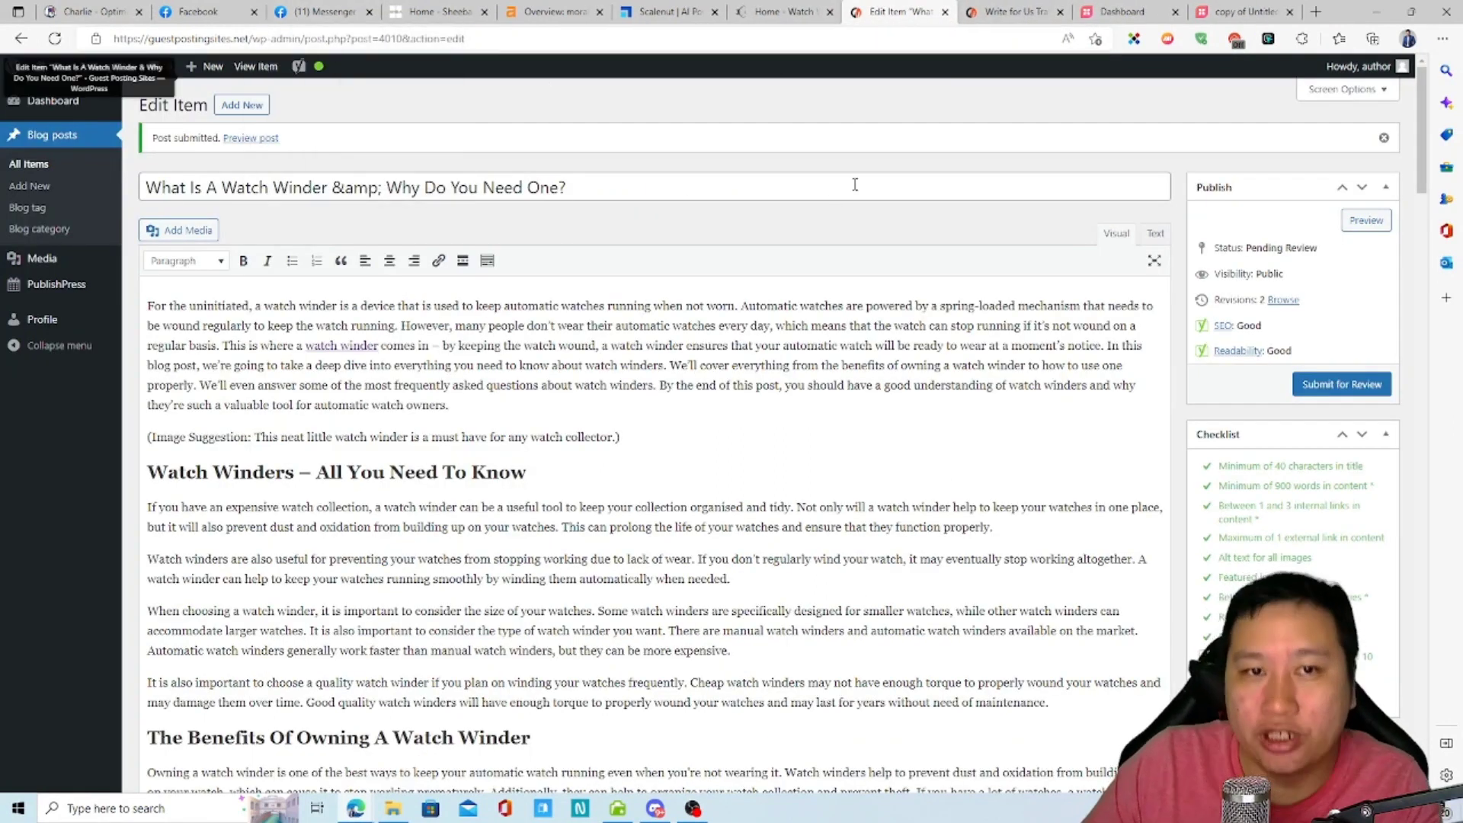
pyautogui.click(47, 166)
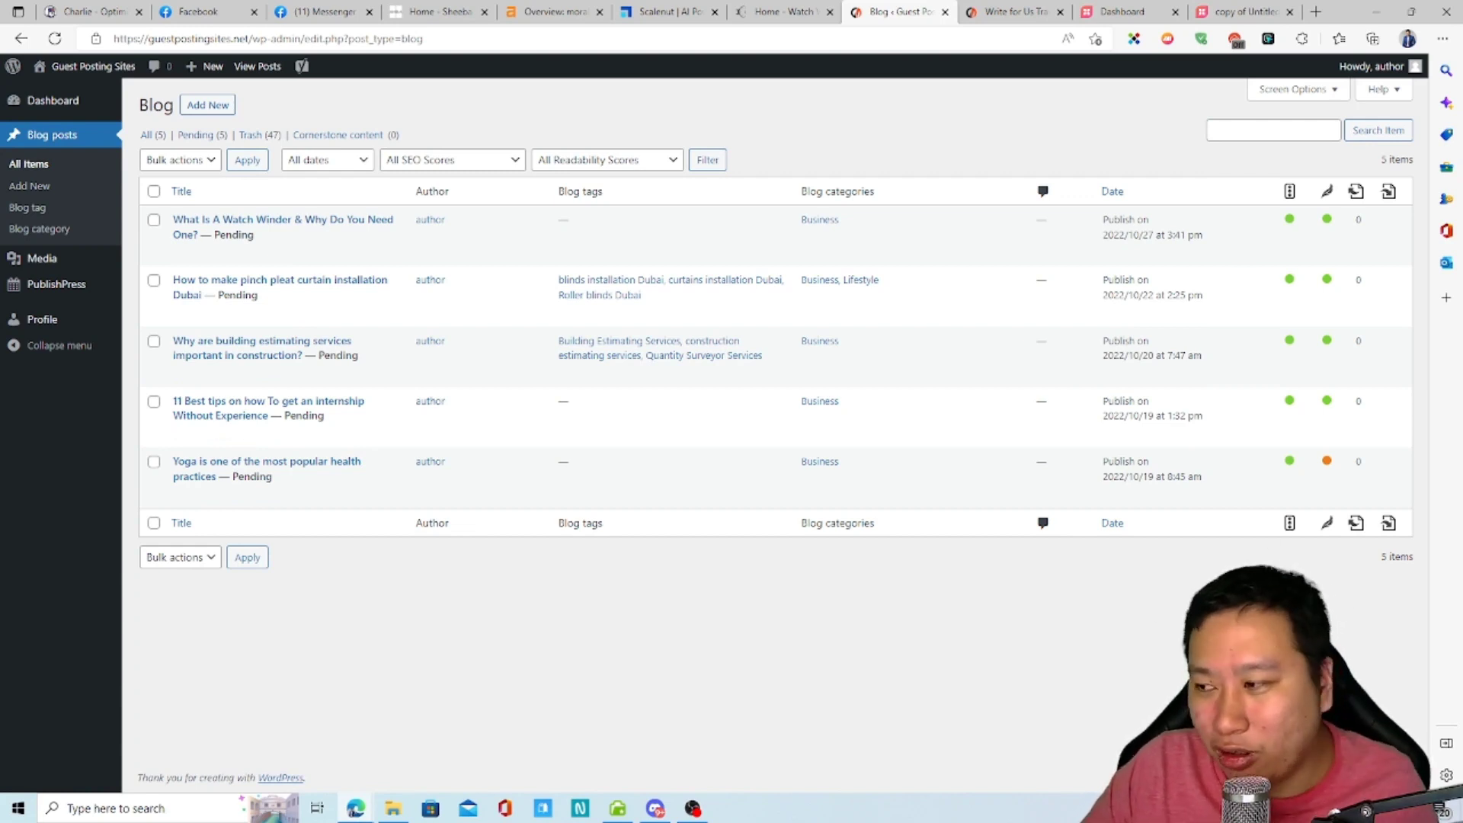
# - Switch to GoCharlie and look back through the saved watch winder article from its conclusion up to the section on choosing a winder
pyautogui.click(88, 12)
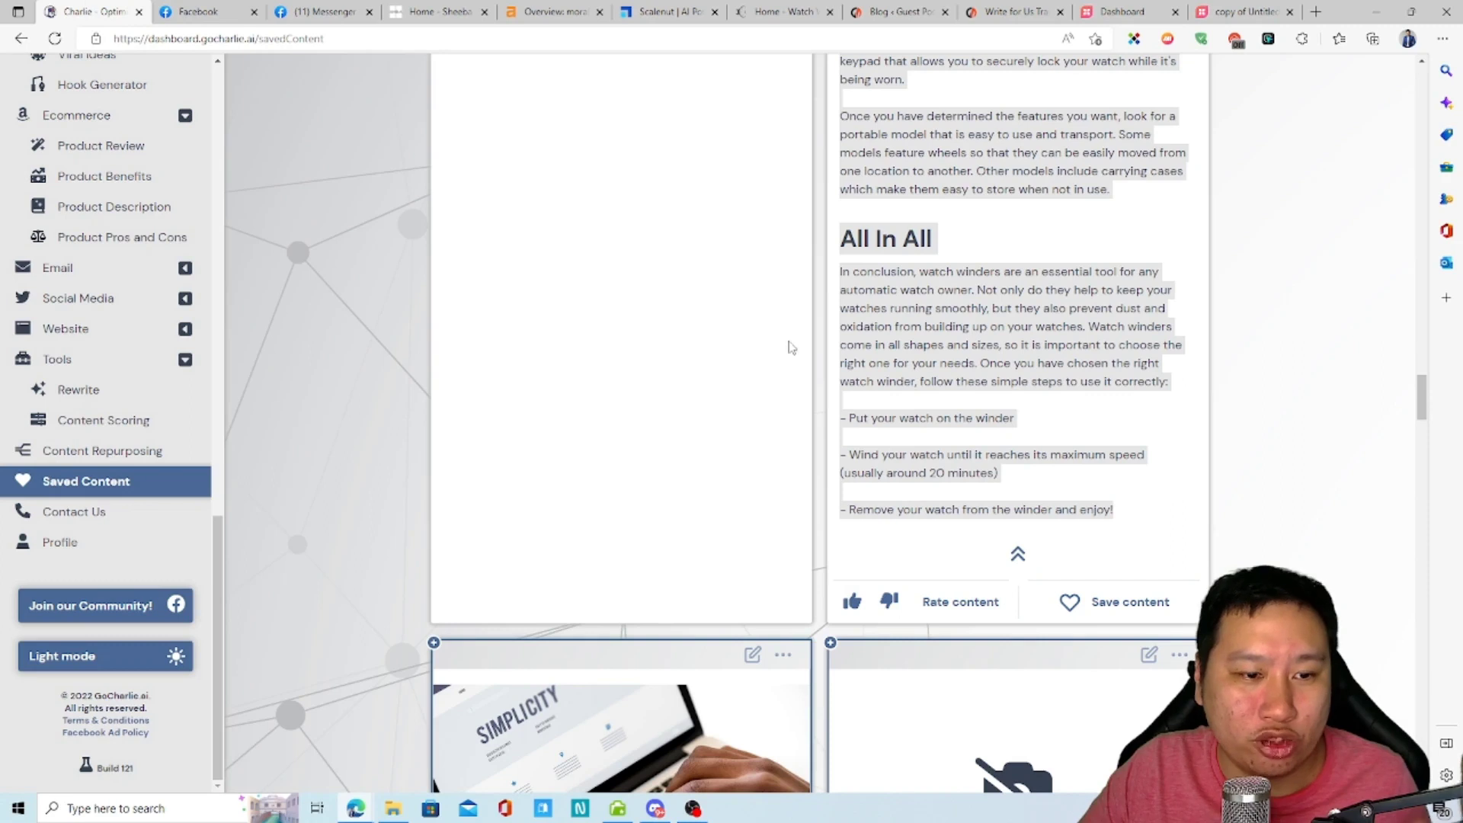
pyautogui.click(1291, 407)
pyautogui.scroll(12, 1288, 404)
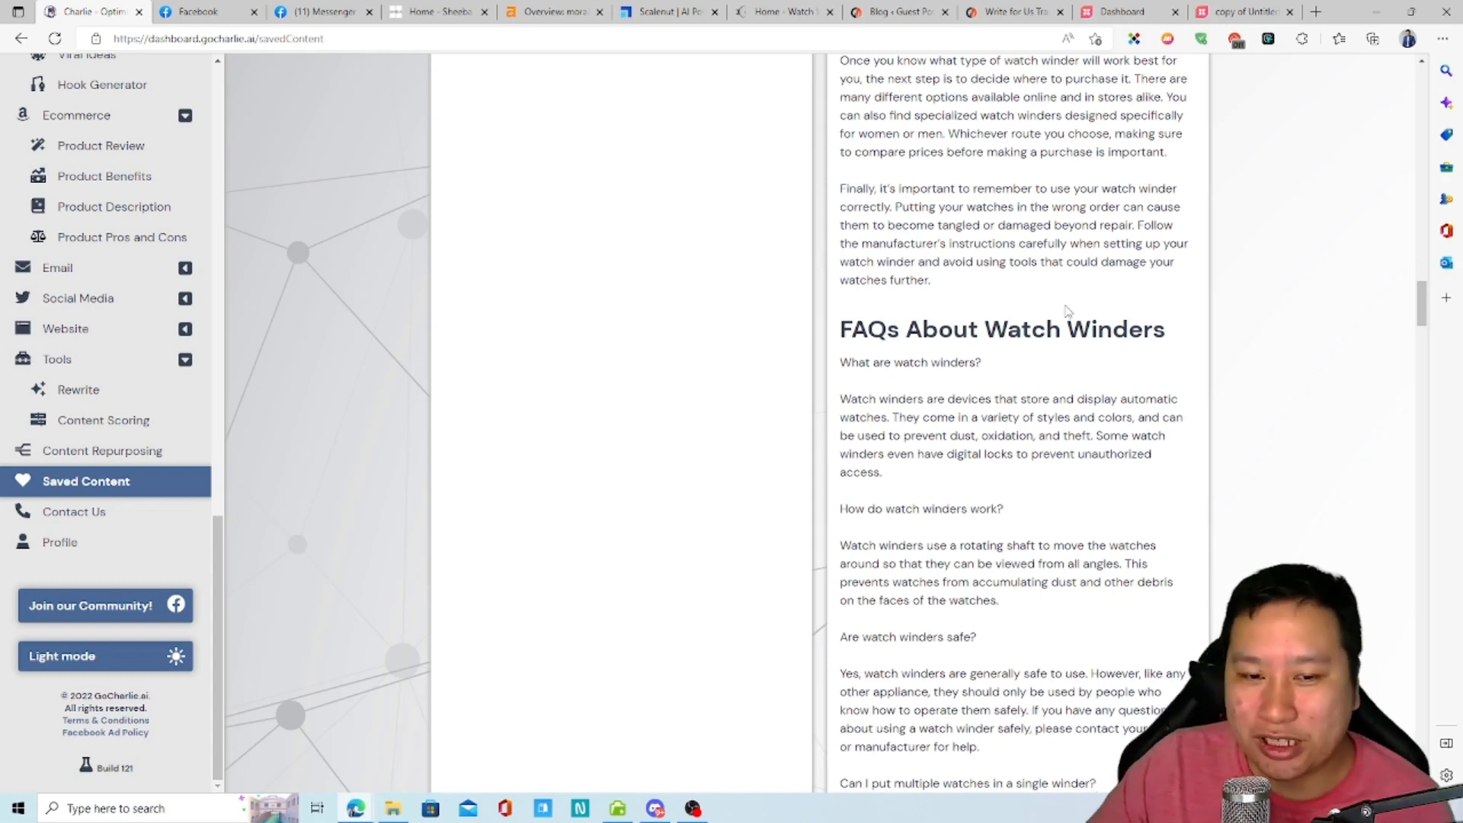
pyautogui.scroll(15, 1056, 319)
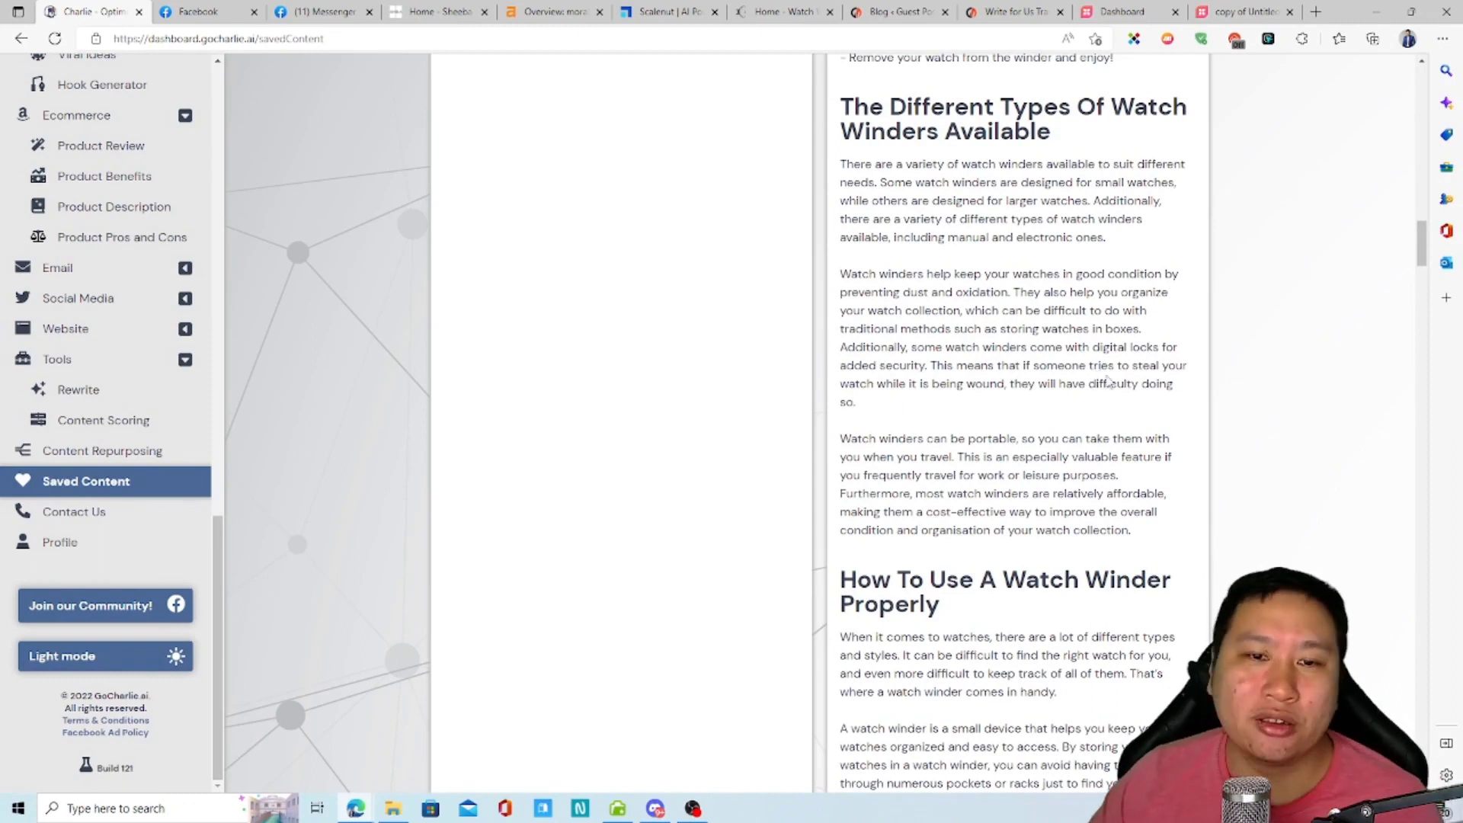
pyautogui.scroll(8, 1098, 366)
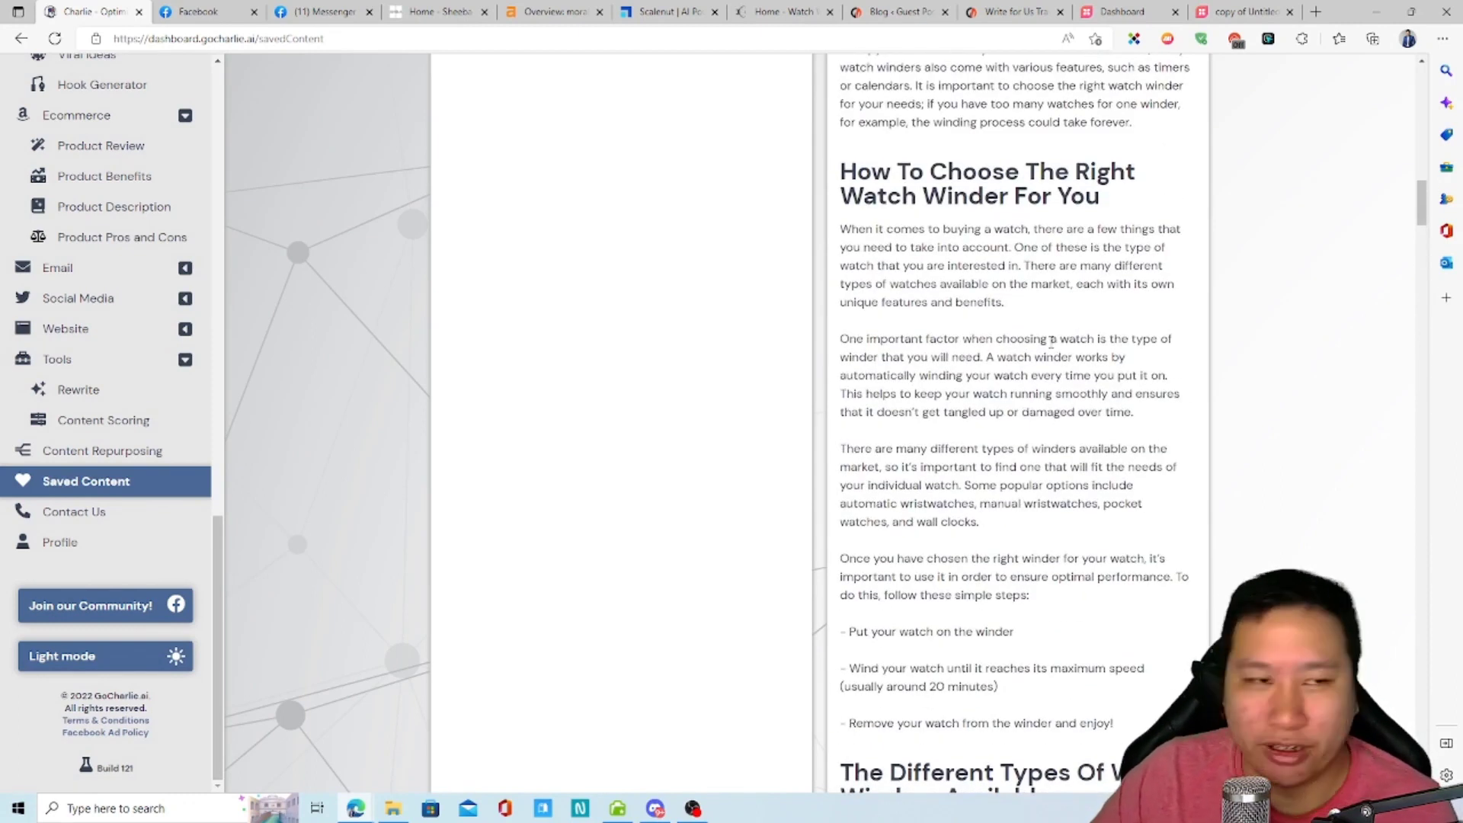
# - Revisit the travel write-for-us page and the saved GoCharlie article, and bring up the Ahrefs overview of moralstory.org
pyautogui.click(999, 11)
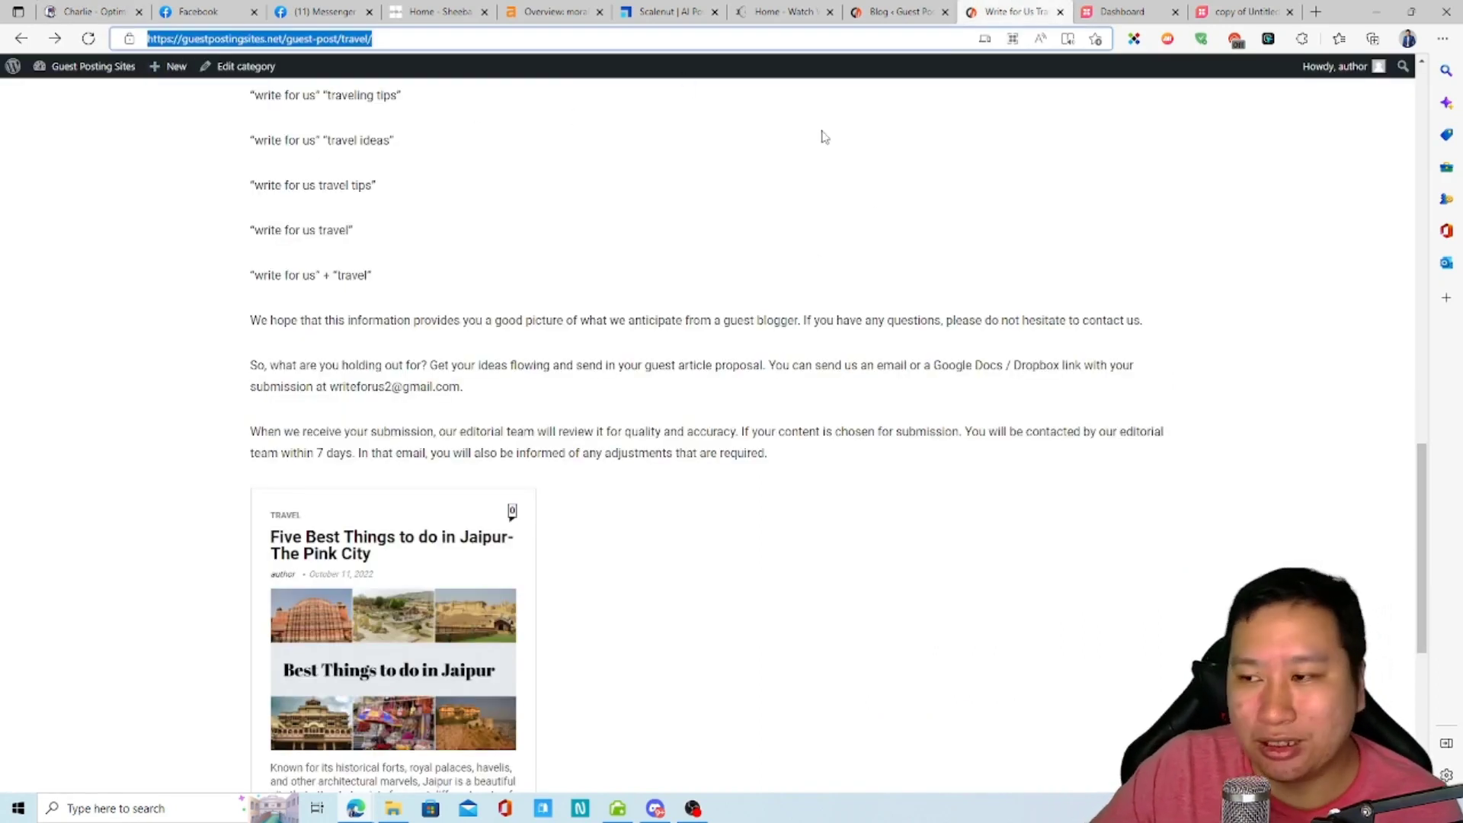
pyautogui.click(97, 9)
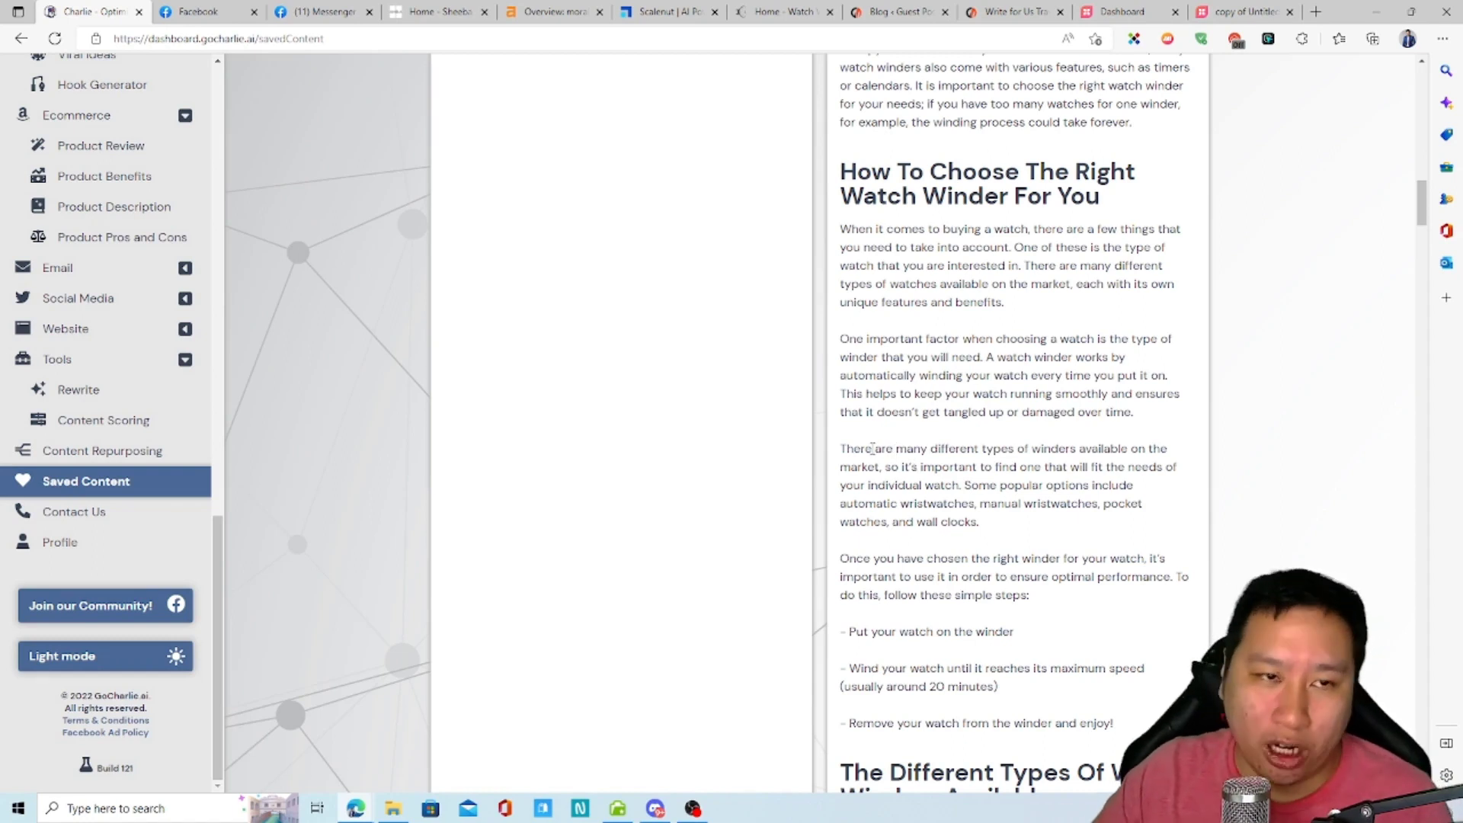
pyautogui.click(549, 12)
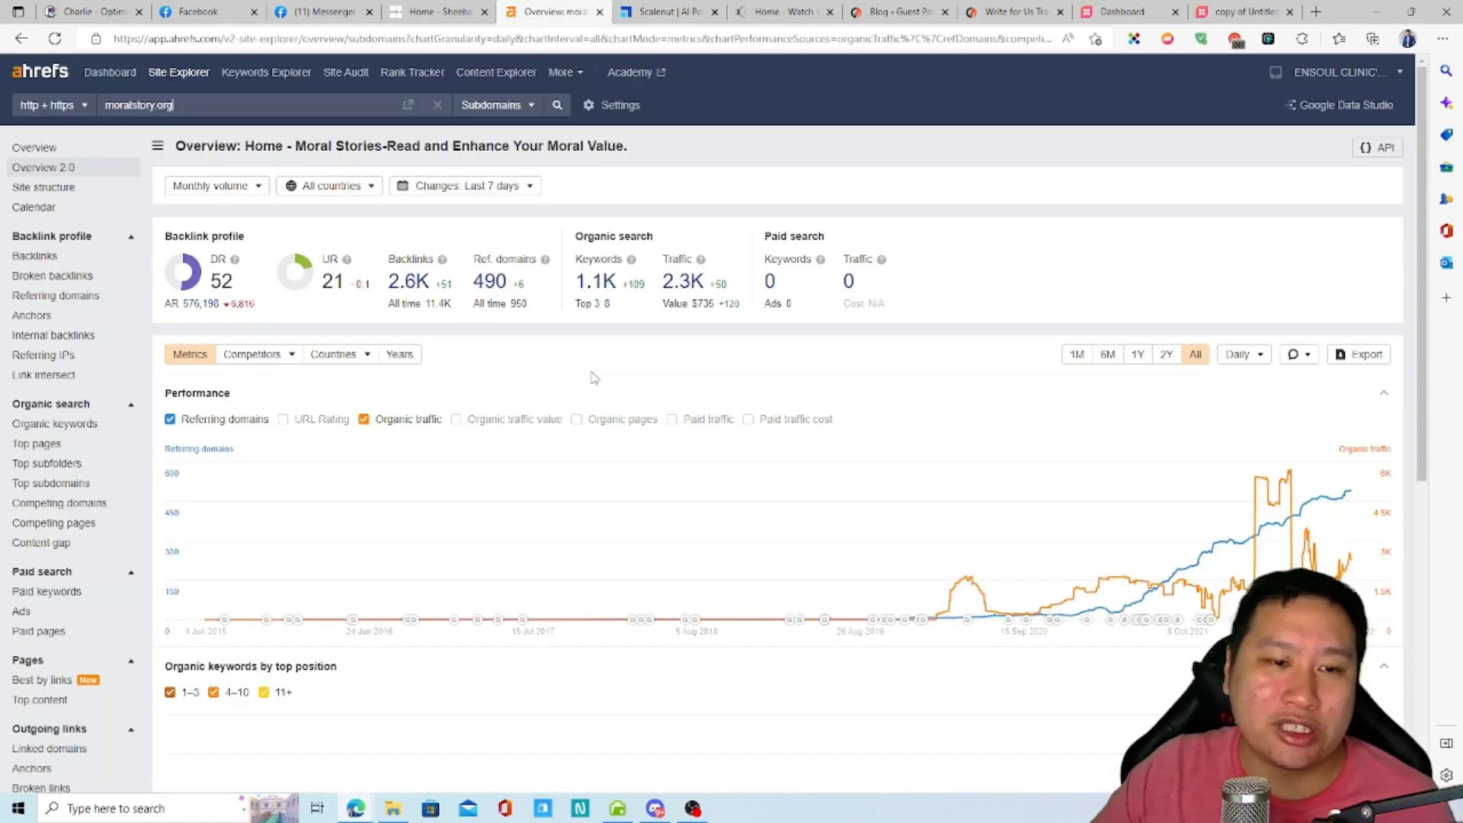